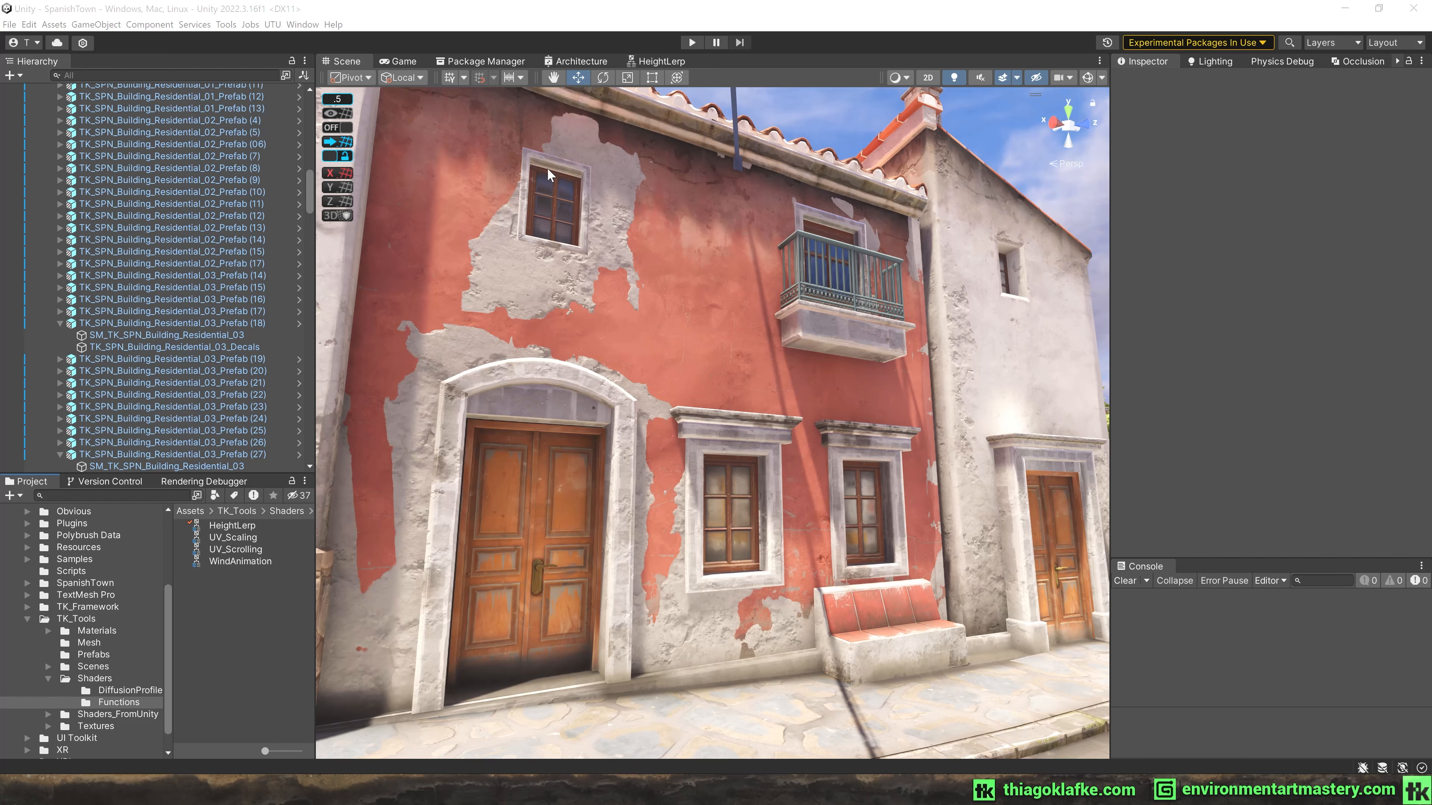
Select the red house's mesh, SM_TK_SPN_Building_Residential_03, in the scene.
key("s")
right_click_drag(690, 294, 825, 265)
key("w")
key("s")
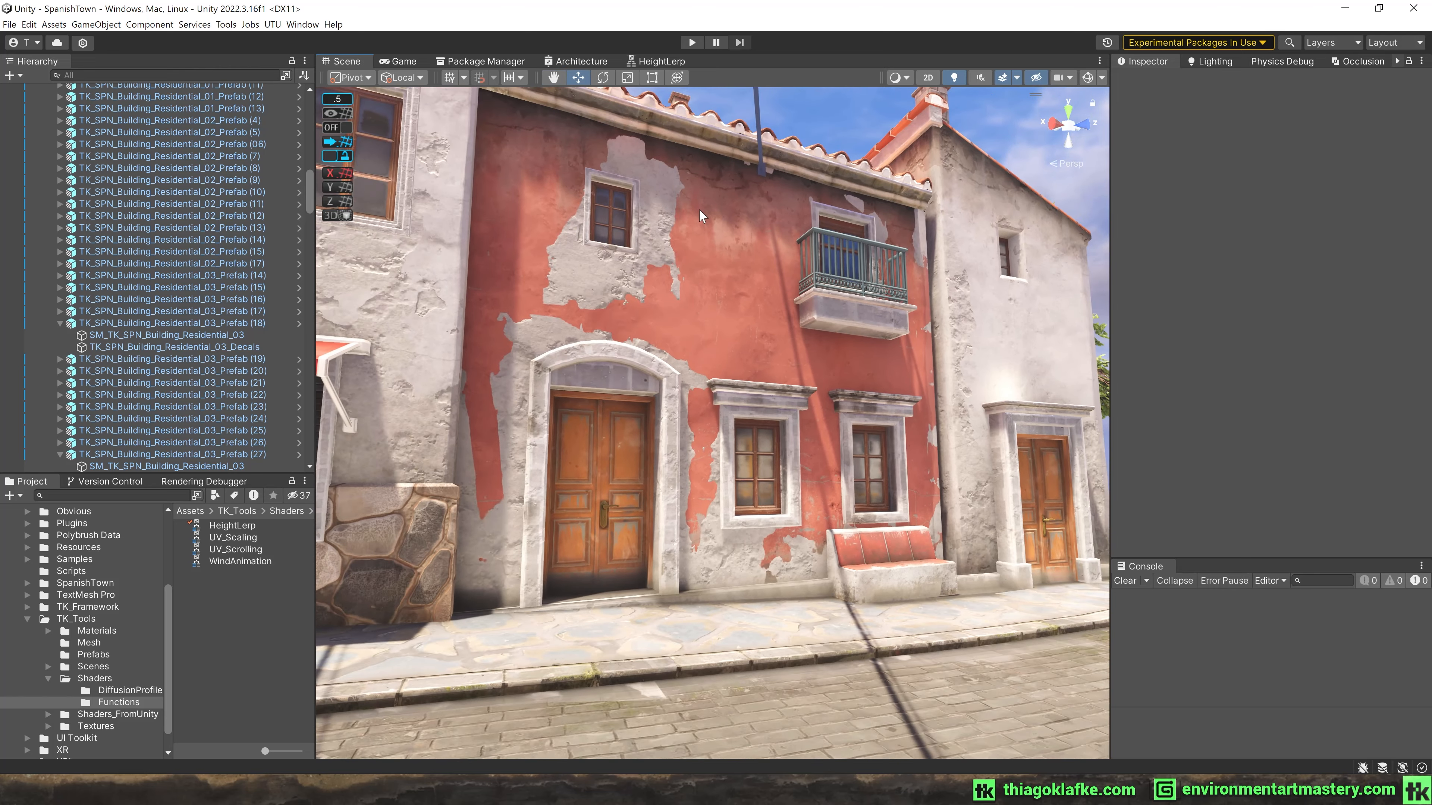
right_click_drag(628, 229, 854, 366)
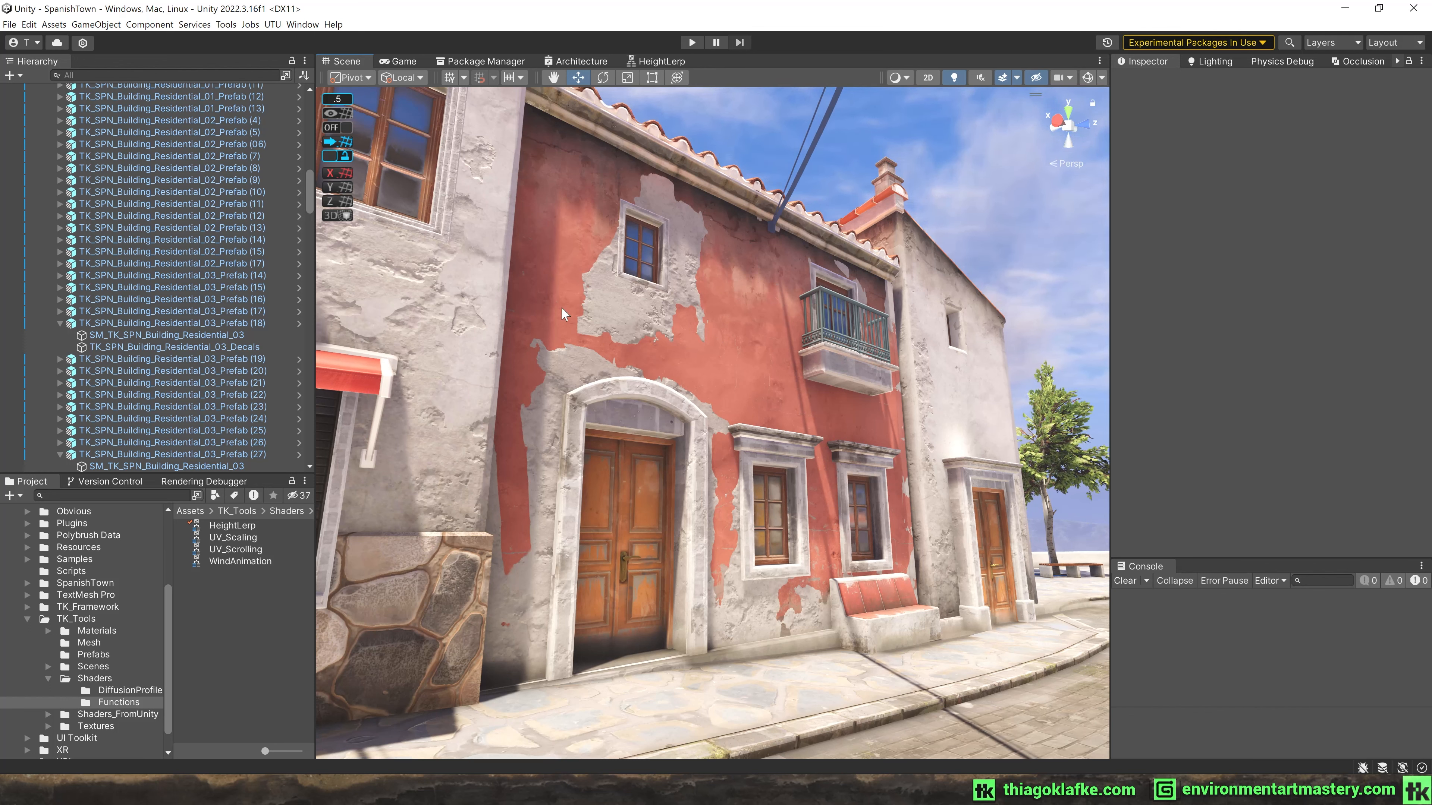
left_click(665, 271)
left_click(723, 321)
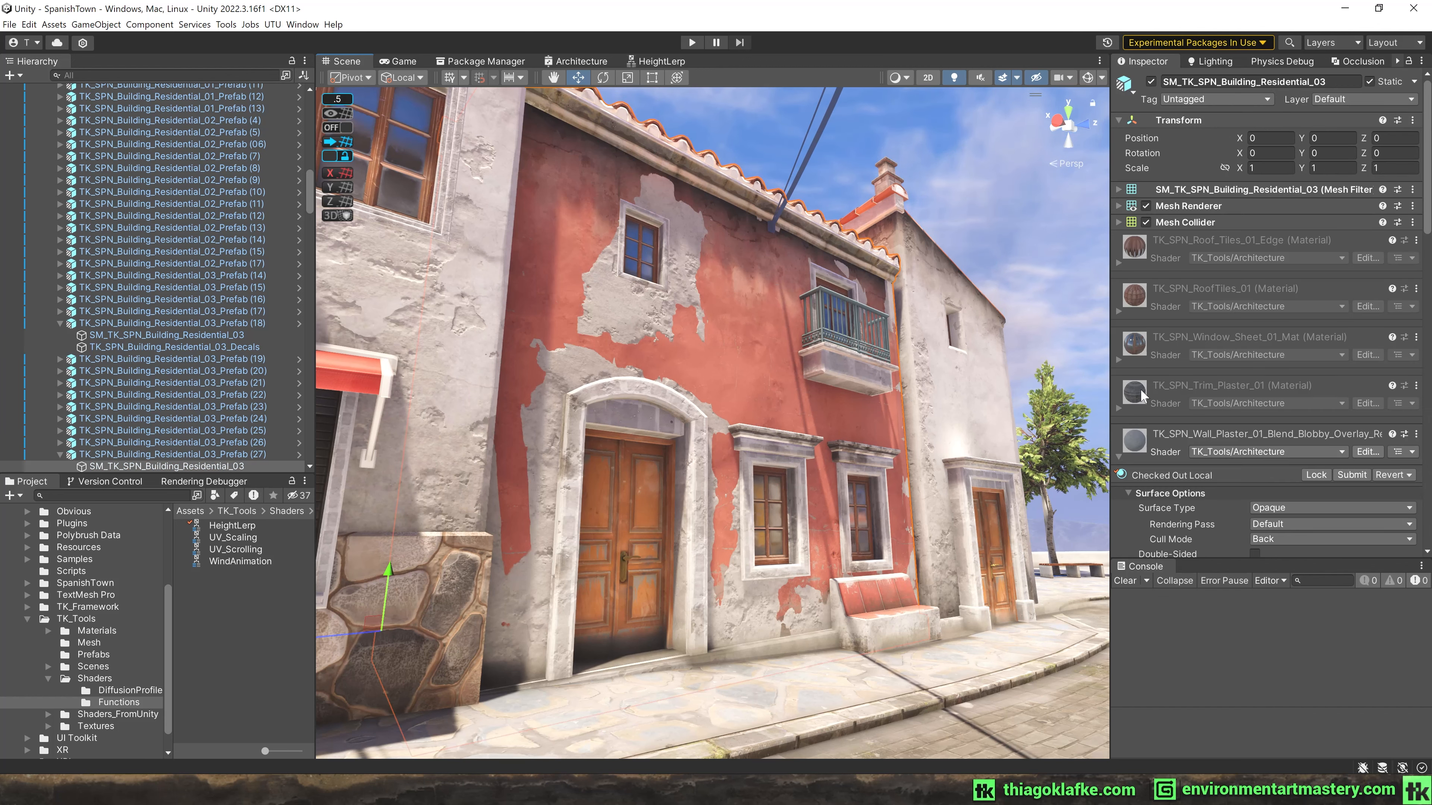
Widen the Inspector and bring up the exposed properties of the TK_SPN_Wall_Plaster_01_Blend_Blobby_Overlay_Red material.
scroll(1246, 344, "down", 6)
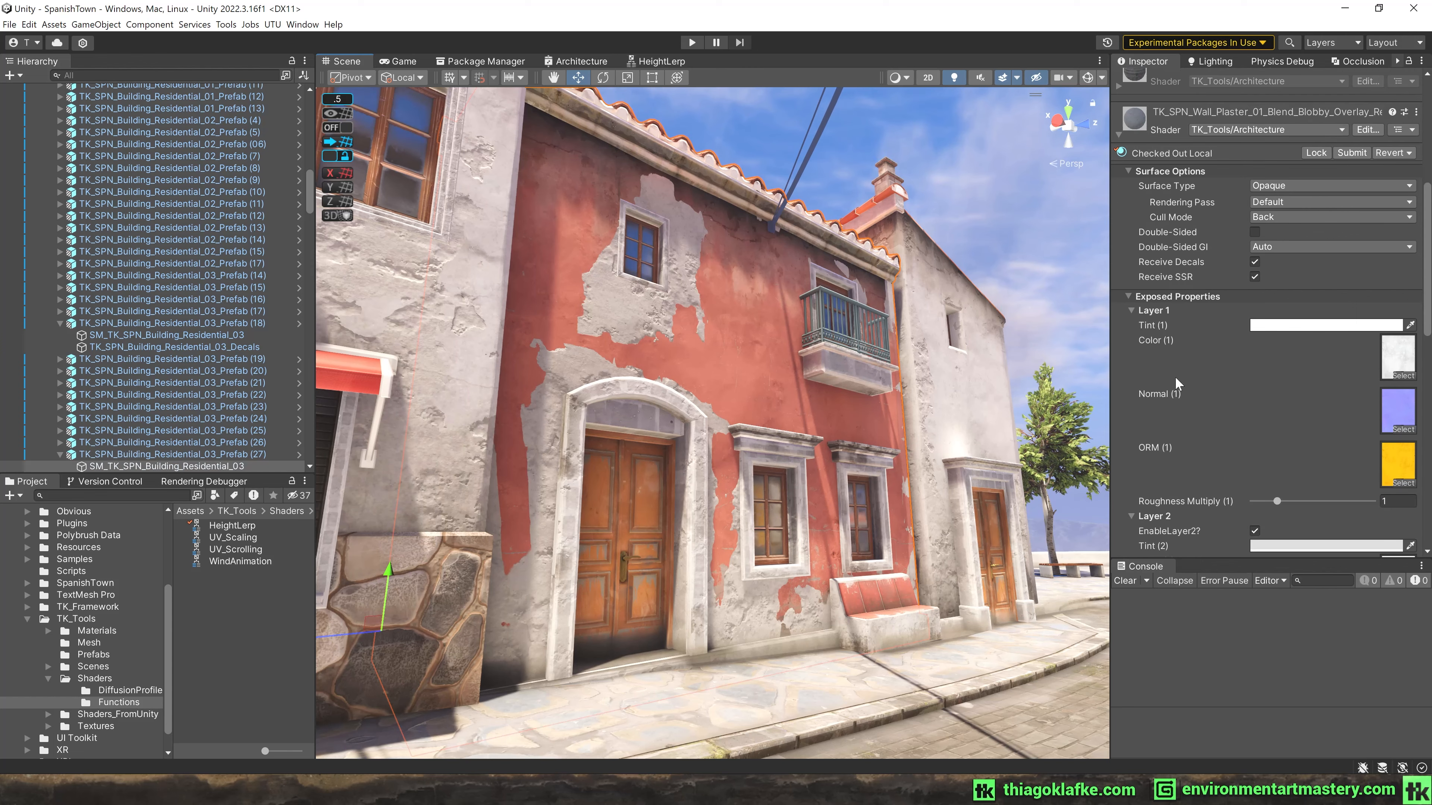
scroll(1175, 376, "down", 1)
left_click_drag(1110, 260, 983, 259)
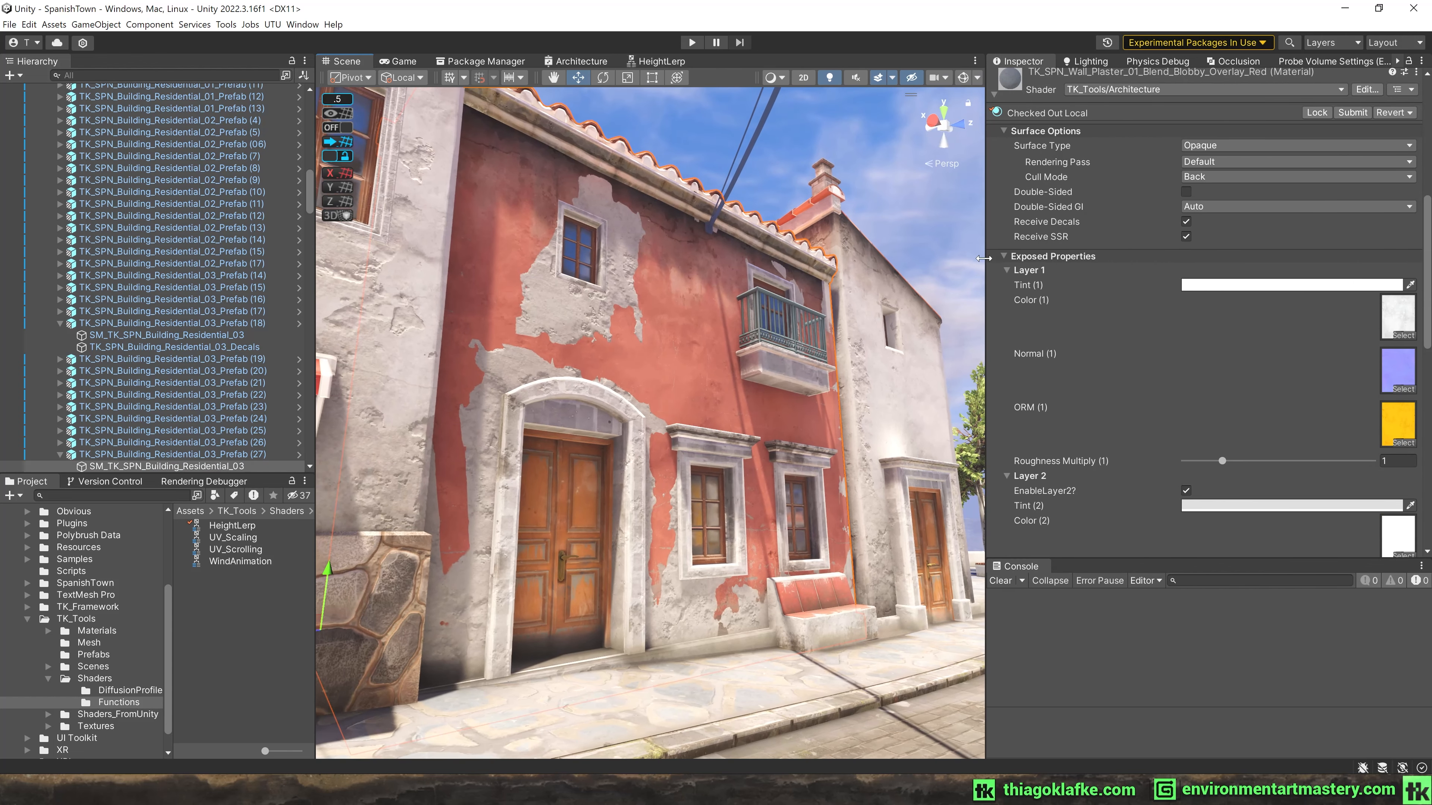
scroll(1201, 352, "down", 3)
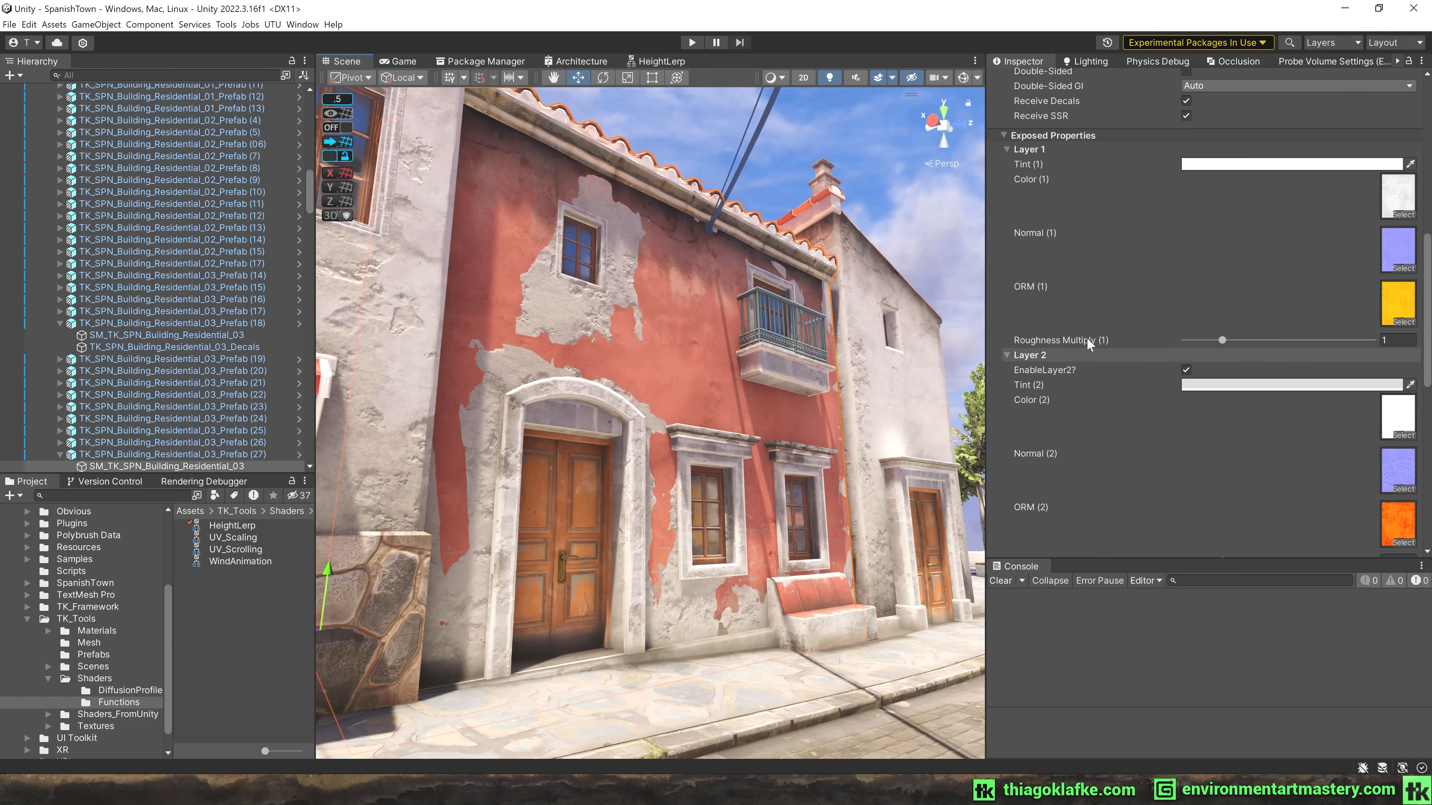
Collapse the Layer 1, Layer 2, Blend, Overlay and UV Scaling groups of the red plaster material.
scroll(1239, 299, "up", 2)
left_click(1006, 190)
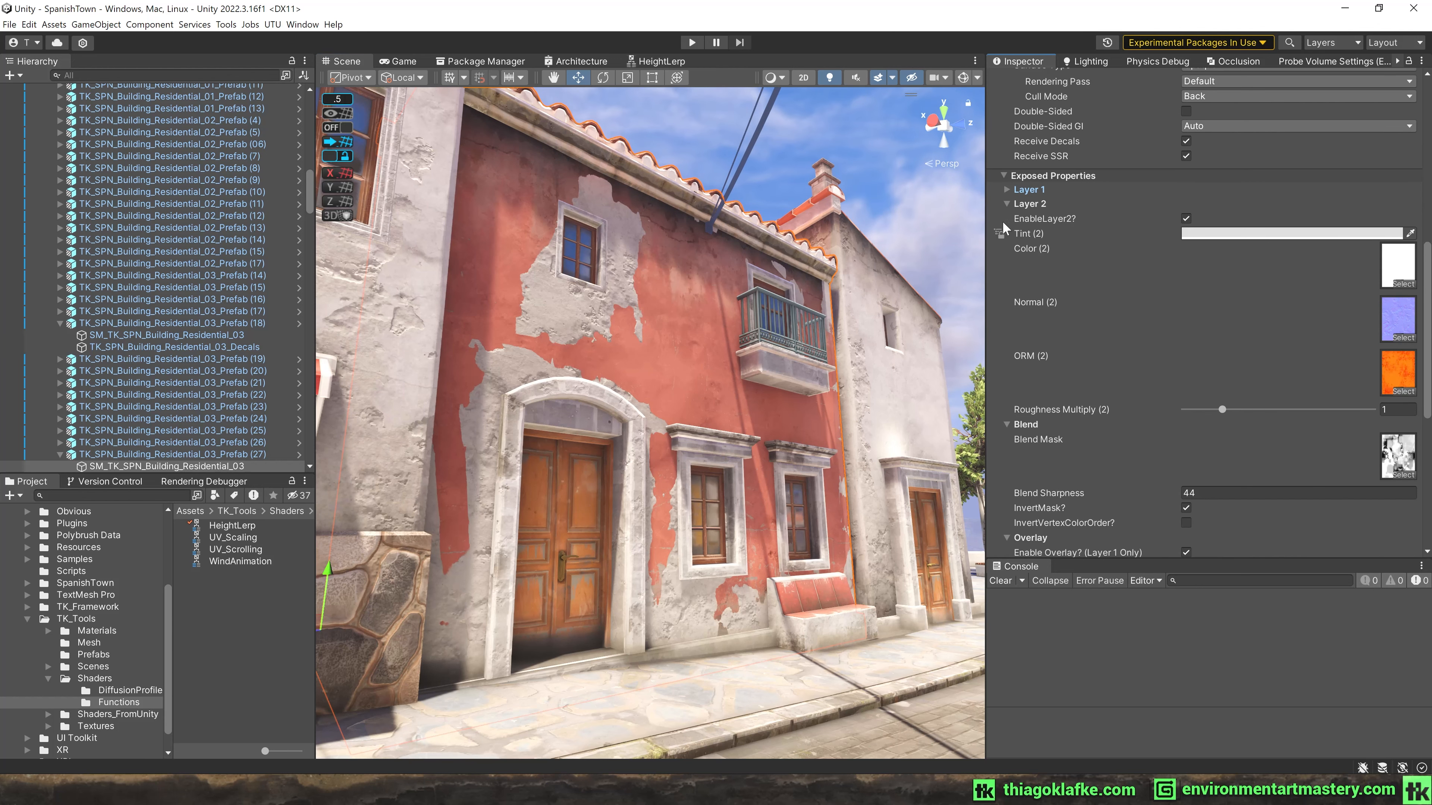
left_click(1006, 204)
left_click(1006, 218)
left_click(1007, 232)
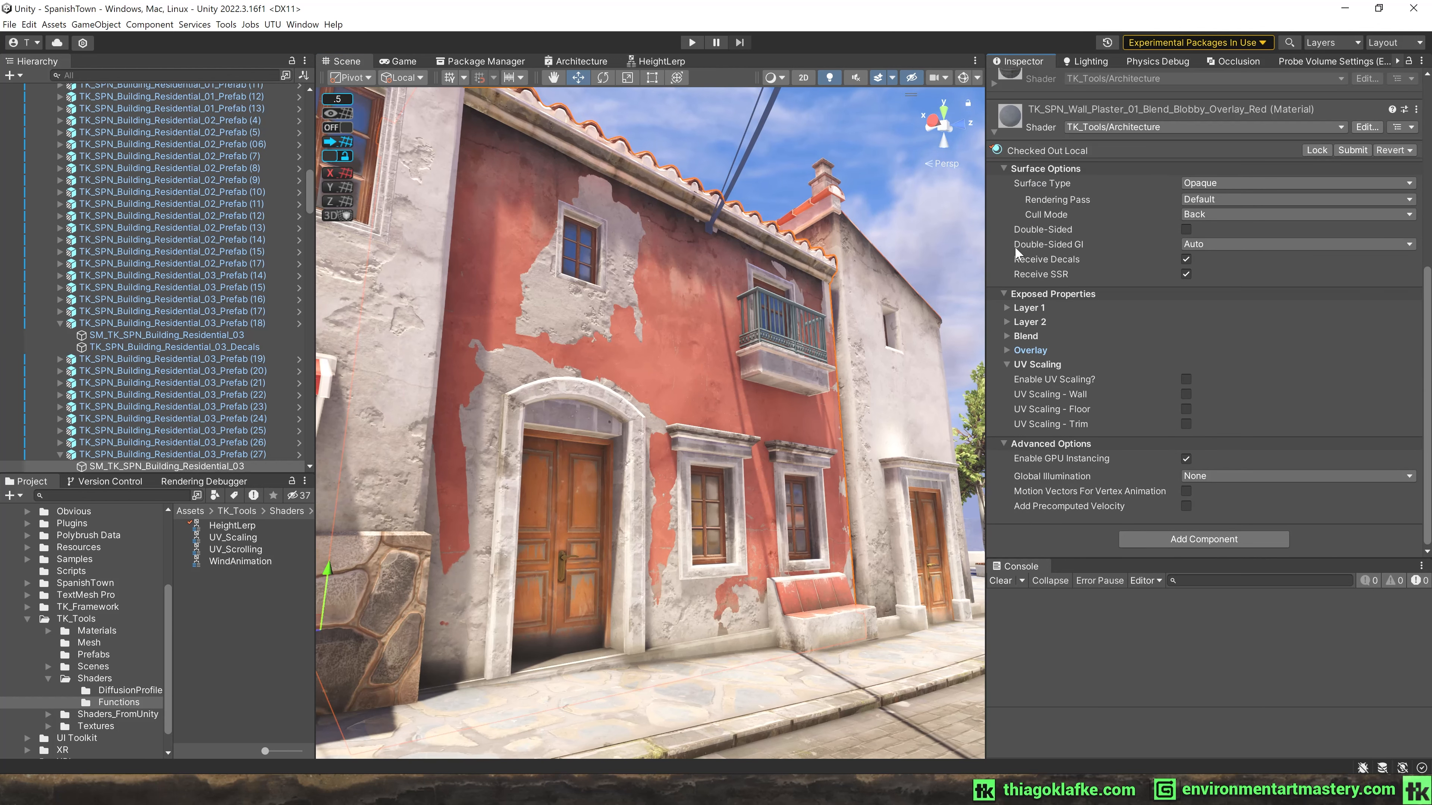
left_click(1007, 365)
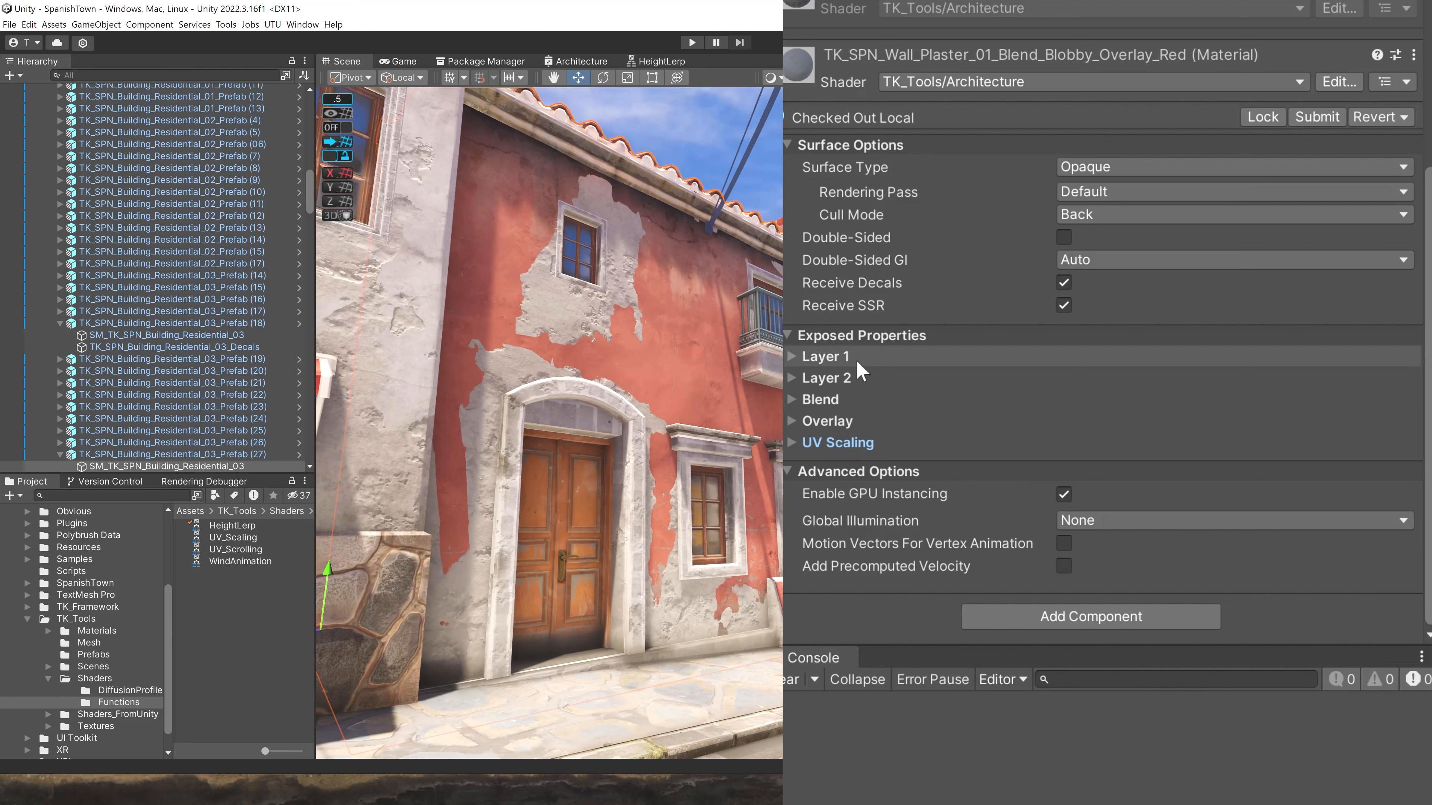
Expand Layer 1 of the red plaster material and examine its tint, color, normal, ORM and roughness properties.
left_click(792, 359)
left_click(792, 359)
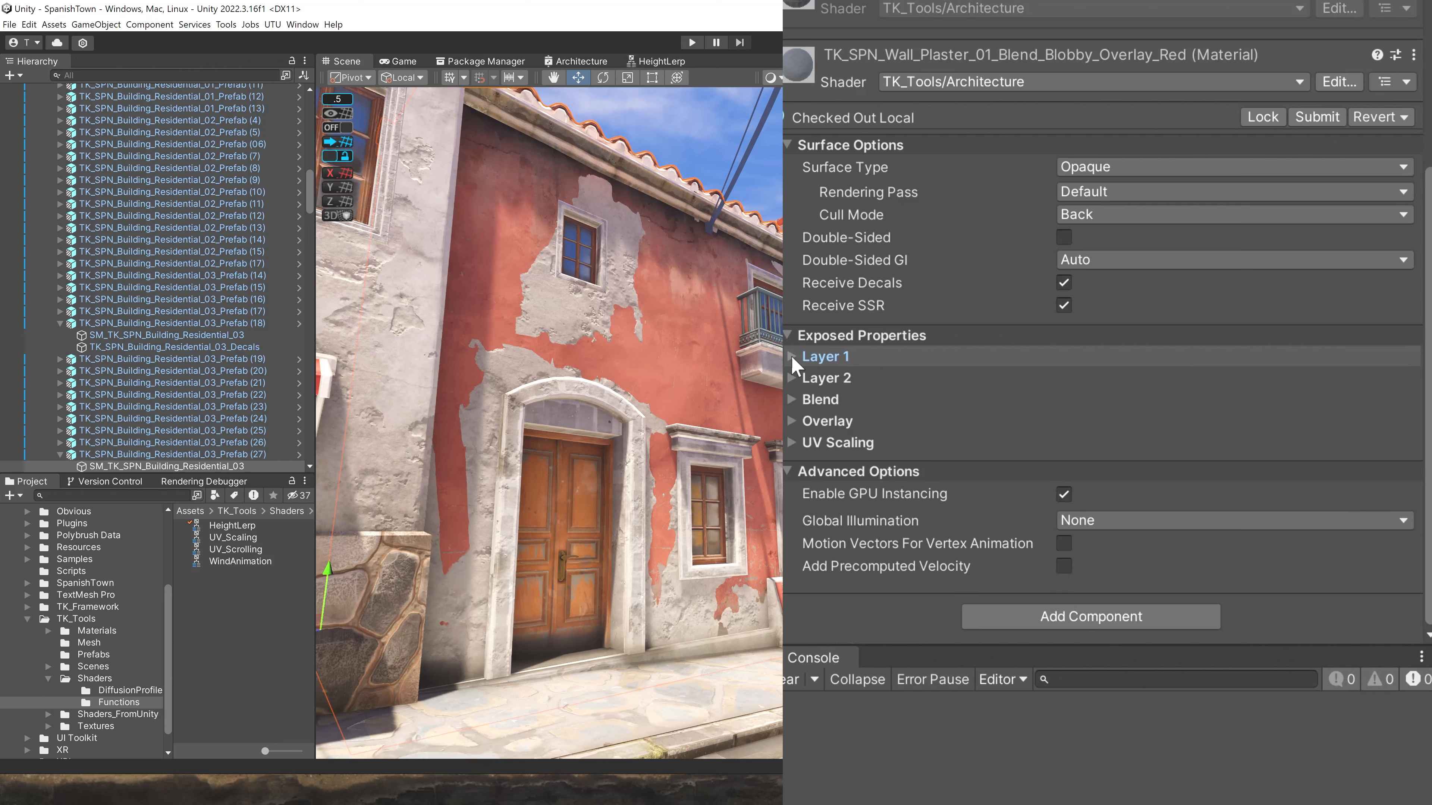
left_click(792, 359)
scroll(995, 423, "down", 2)
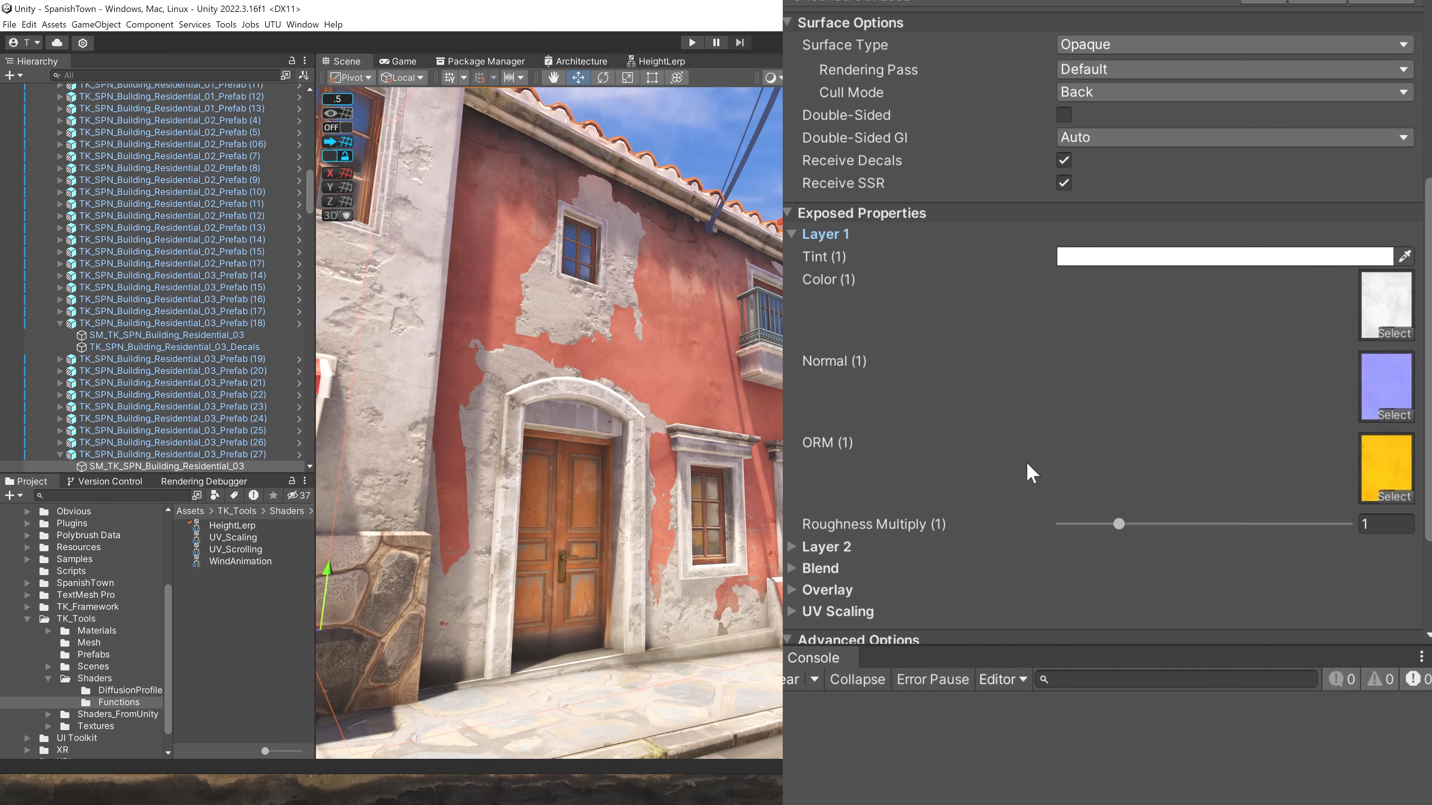
left_click(792, 234)
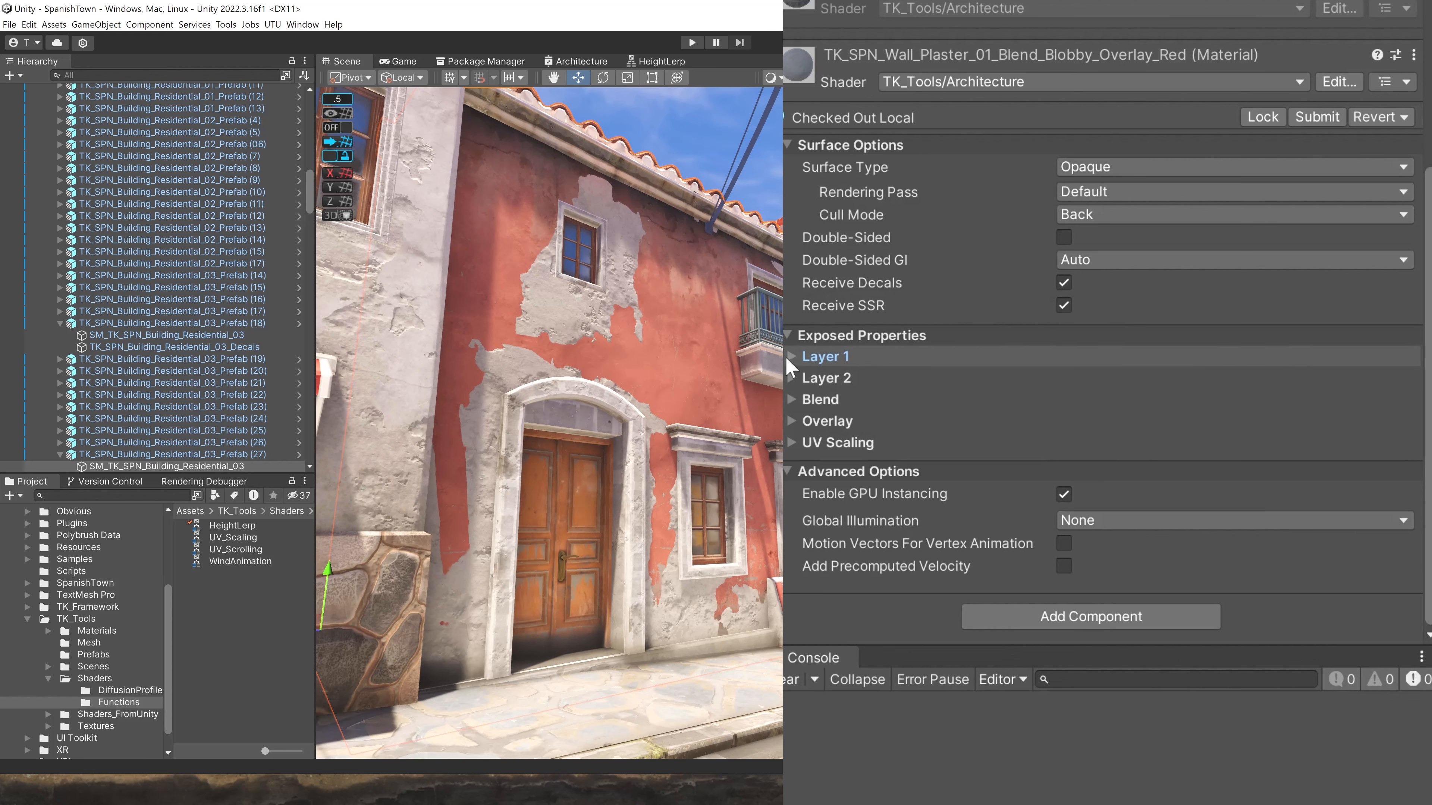
left_click(791, 357)
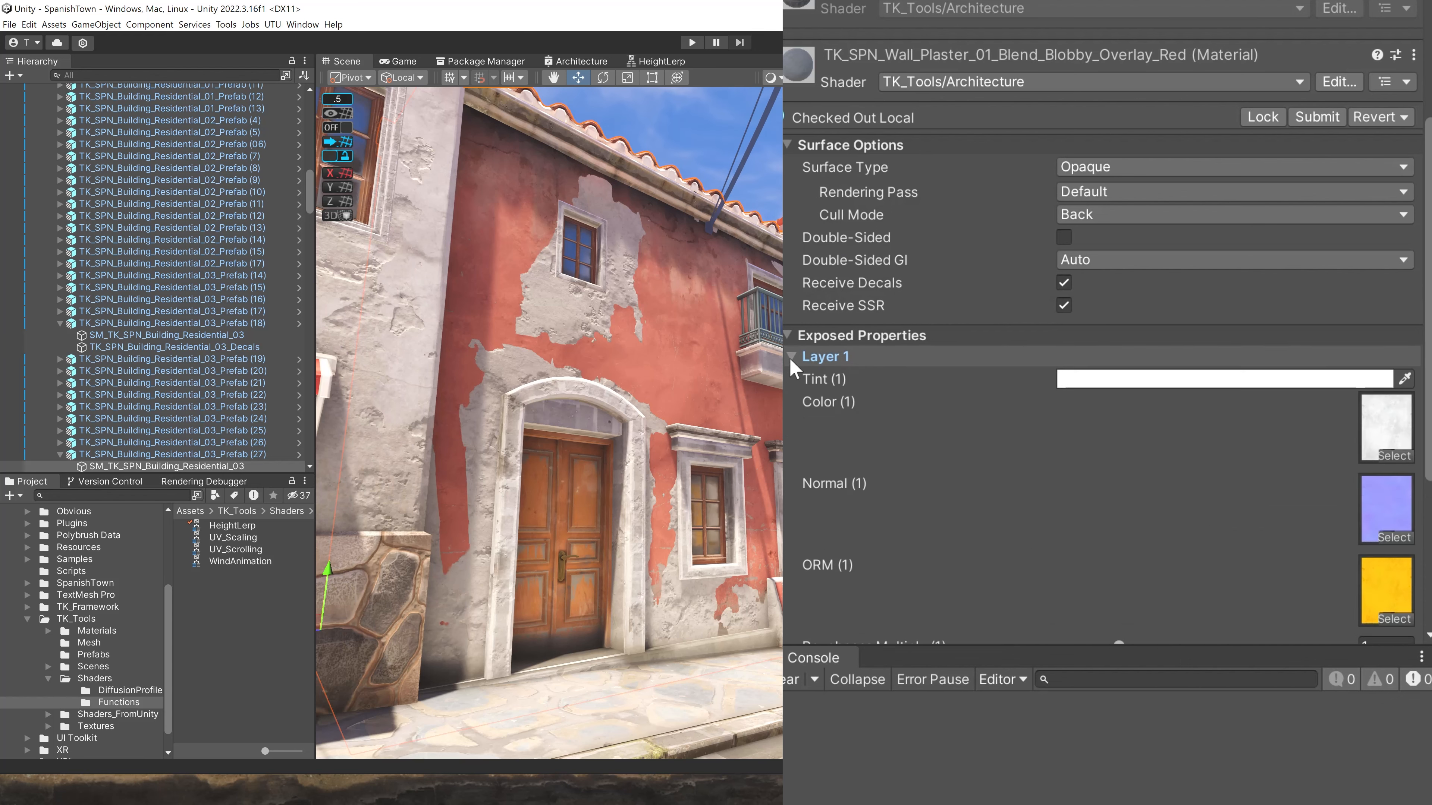
scroll(905, 420, "down", 3)
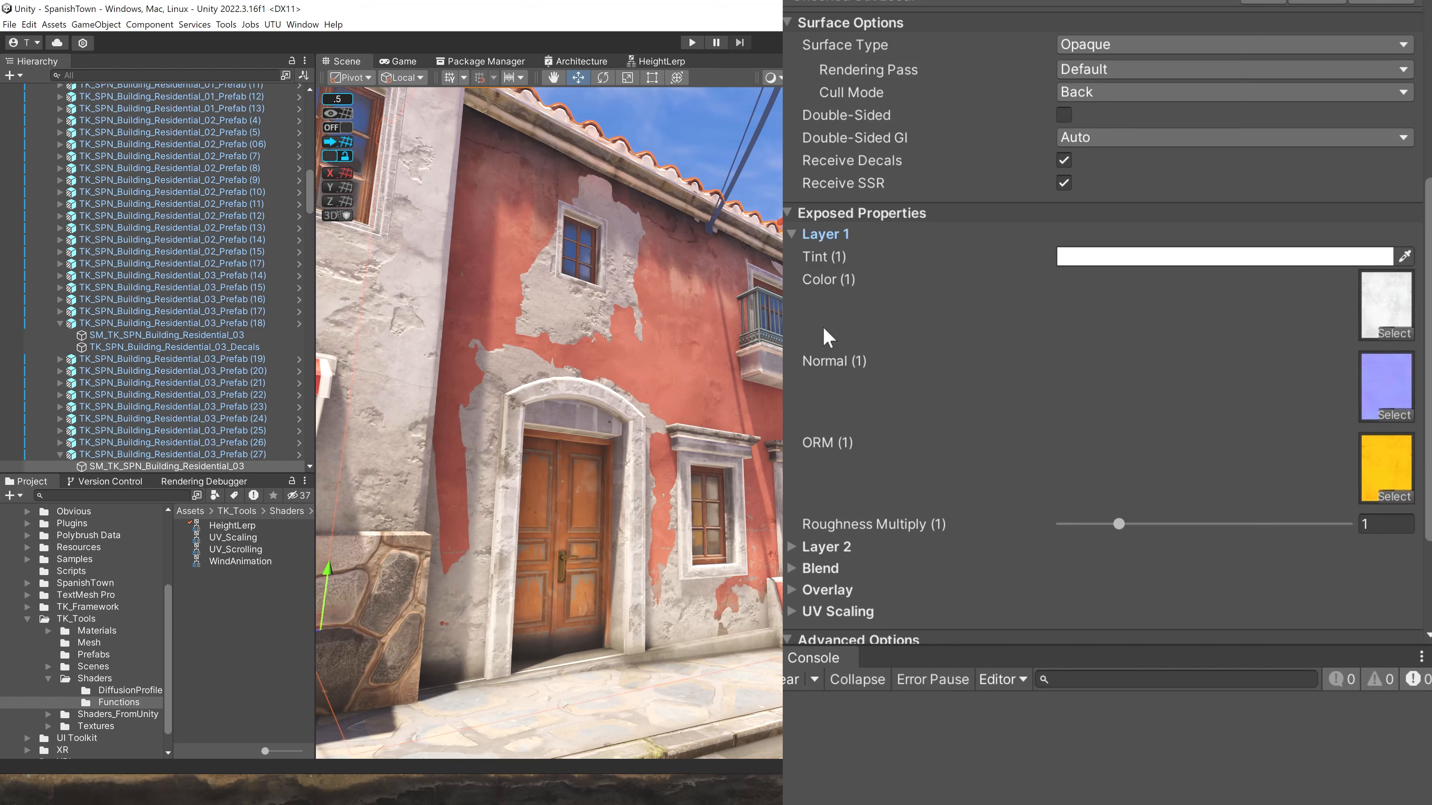
Expand Layer 2 and switch it off and on repeatedly to compare the red wall, leaving it enabled.
left_click(791, 547)
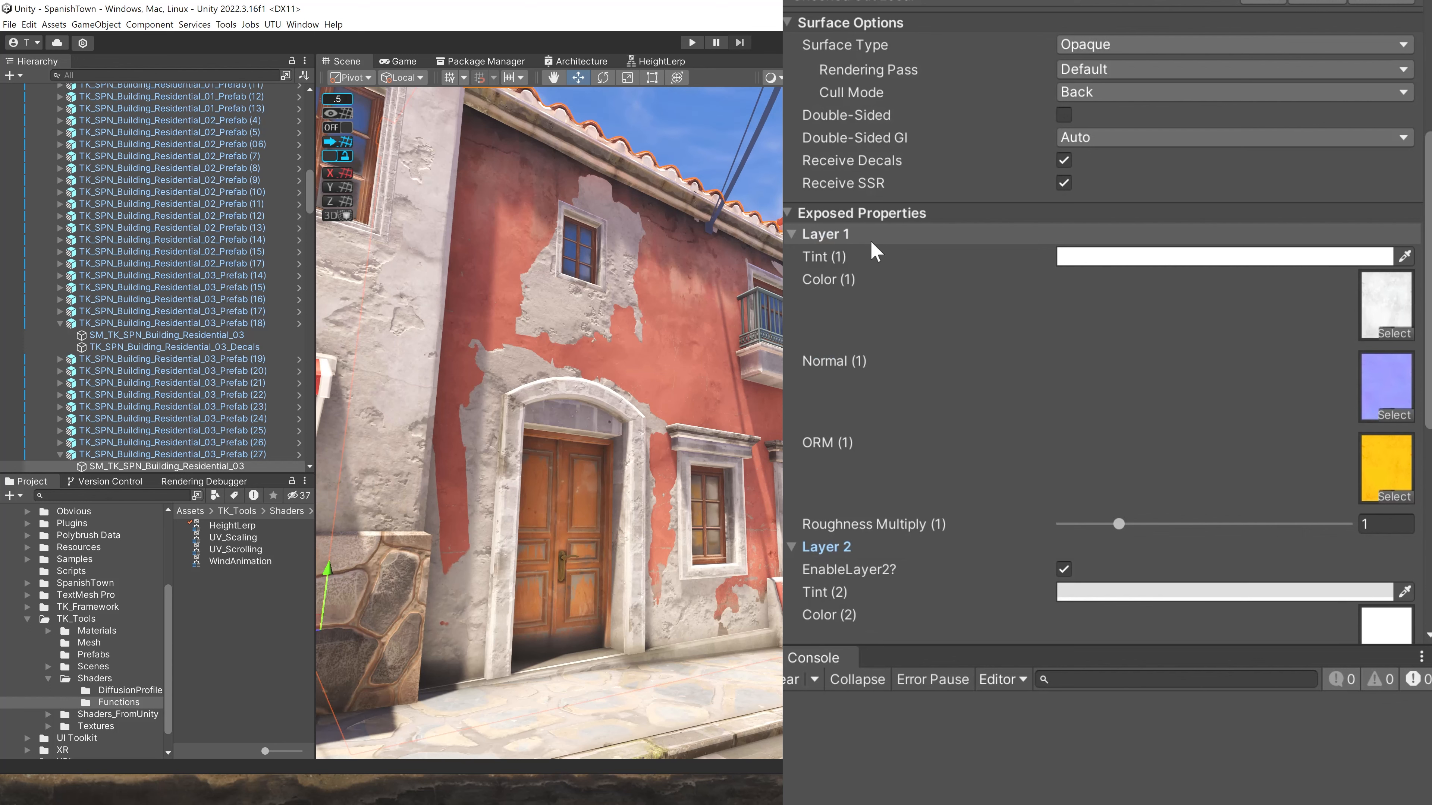
scroll(902, 389, "down", 3)
left_click(1063, 387)
left_click(1063, 387)
left_click(1063, 387)
left_click(1063, 387)
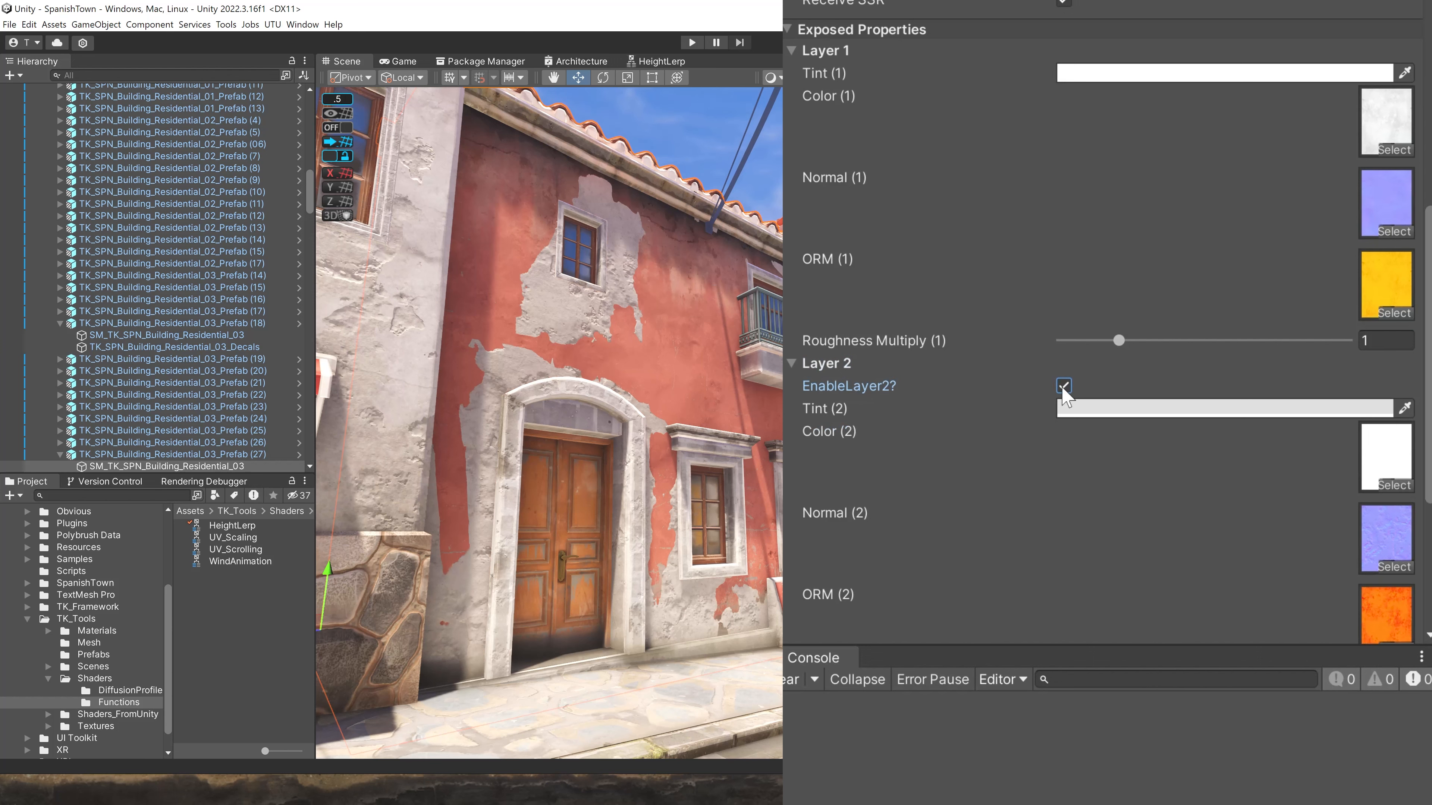
left_click(1063, 387)
left_click(1063, 387)
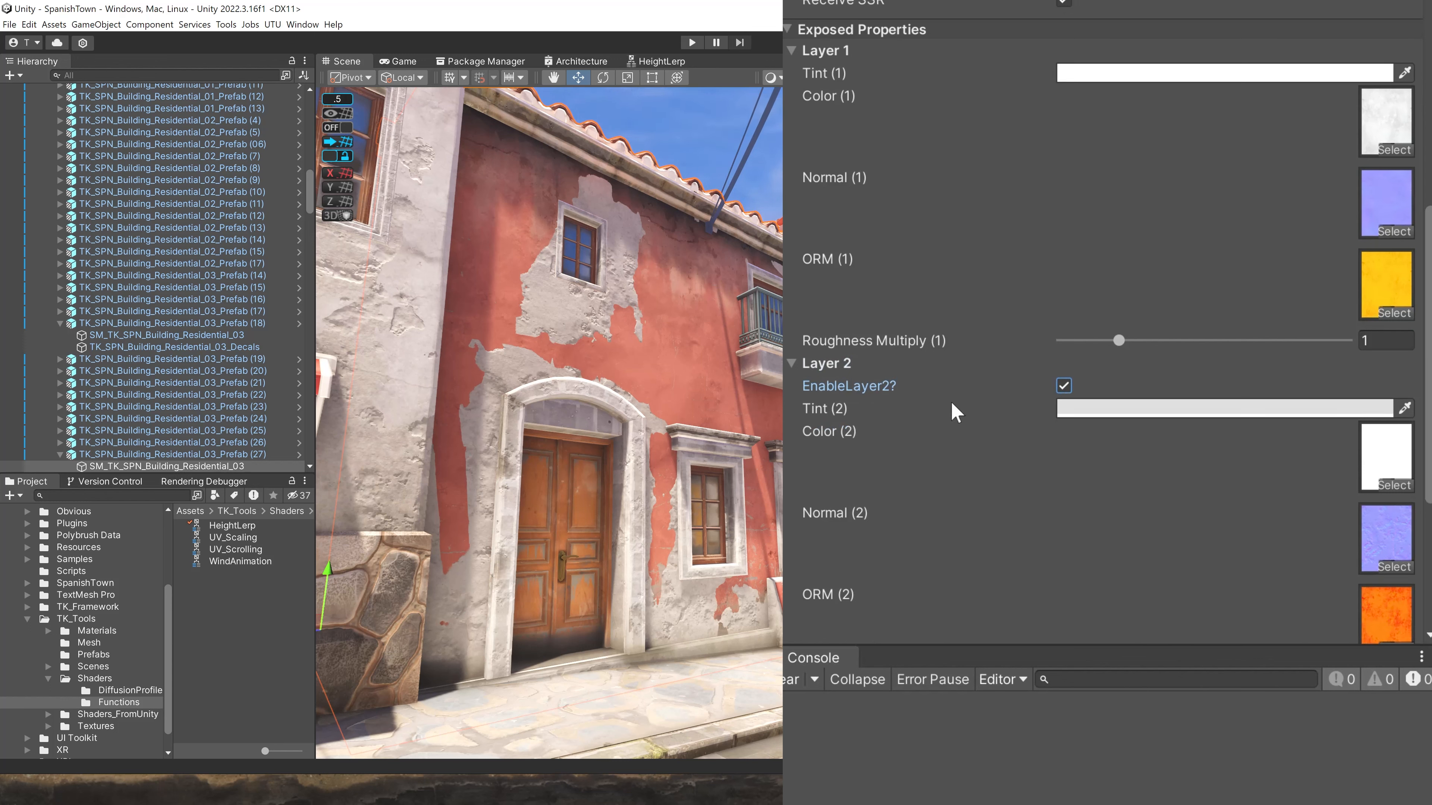
left_click(1064, 386)
left_click(1063, 386)
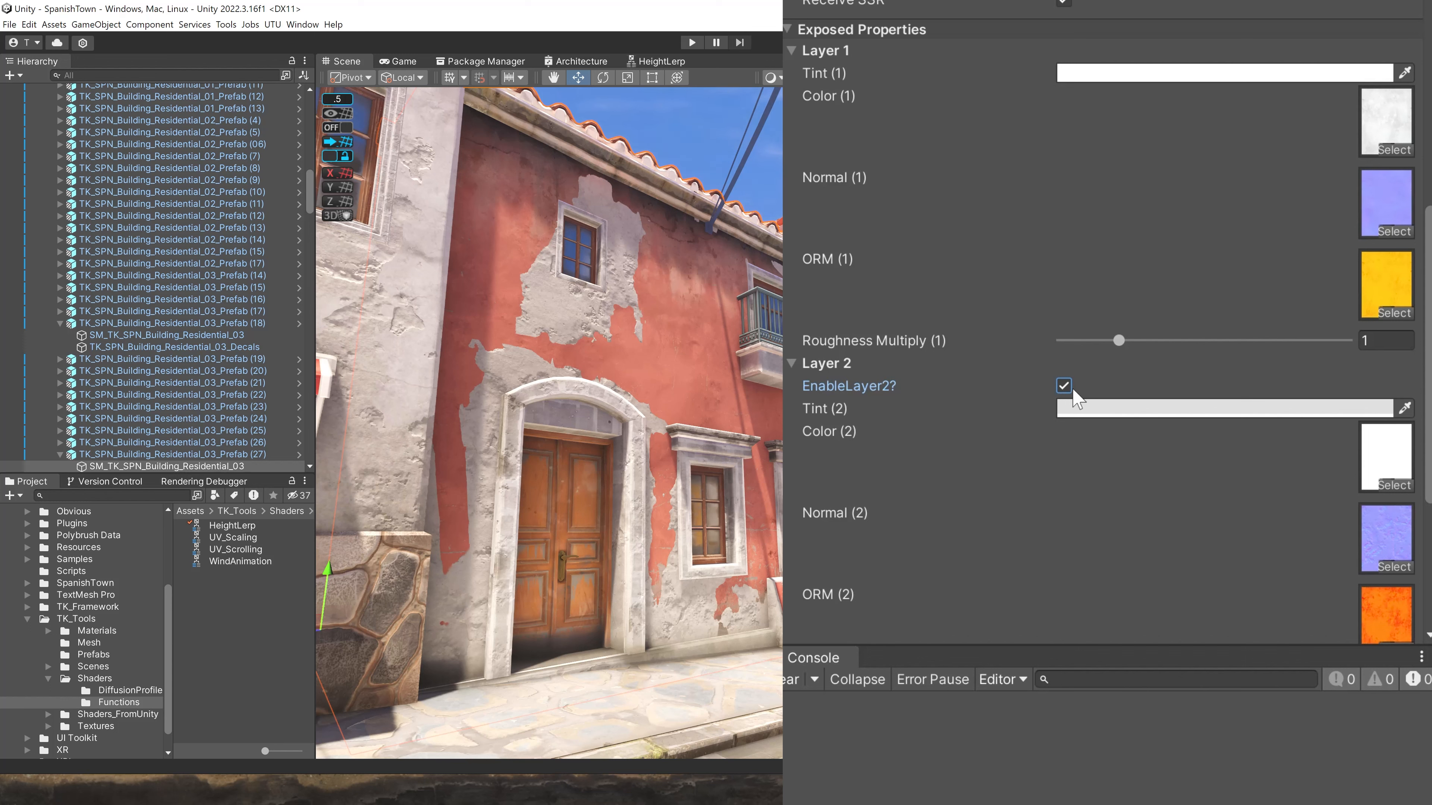
Collapse Layer 2 and review the Blend group's mask, sharpness and inversion options before closing it.
left_click(792, 365)
left_click(792, 400)
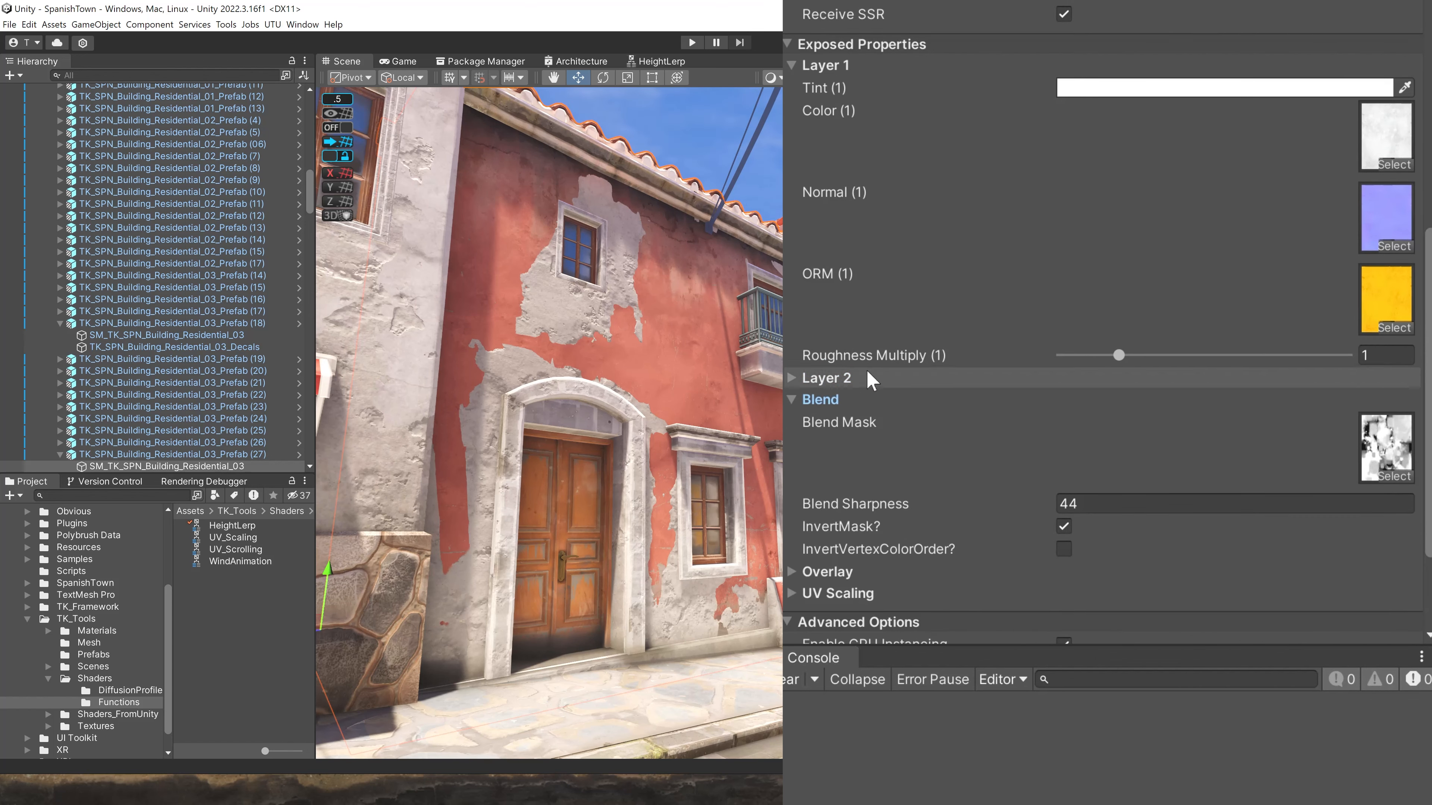
left_click(792, 400)
Expand Overlay and toggle its Layer 1 Only and All Layers options to compare the wall, leaving only Layer 1 Only enabled.
left_click(793, 420)
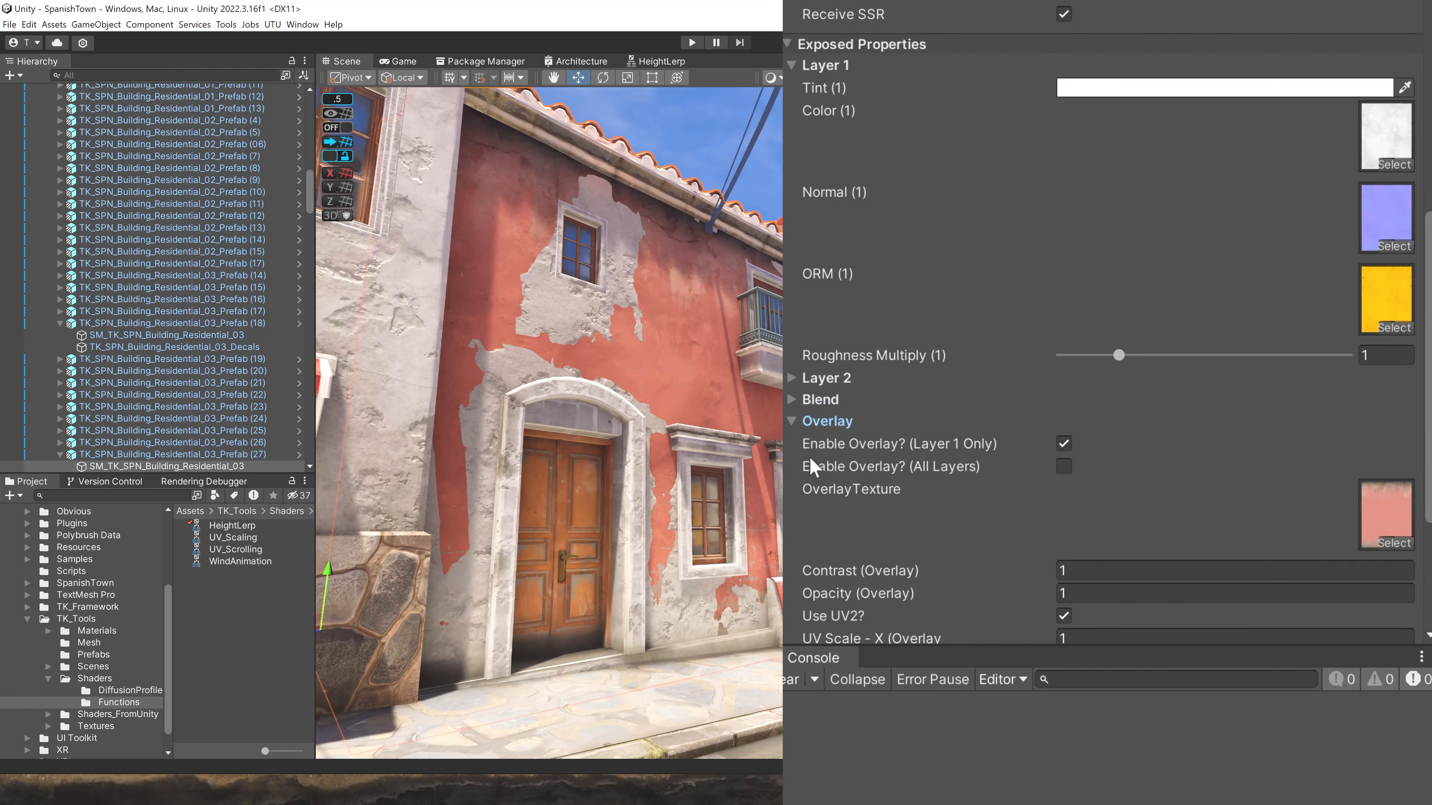
left_click(1064, 445)
left_click(1064, 444)
left_click(1063, 445)
left_click(1064, 444)
left_click(1064, 444)
left_click(1064, 443)
left_click(1064, 444)
left_click(1064, 444)
left_click(1064, 466)
left_click(1064, 466)
left_click(1064, 444)
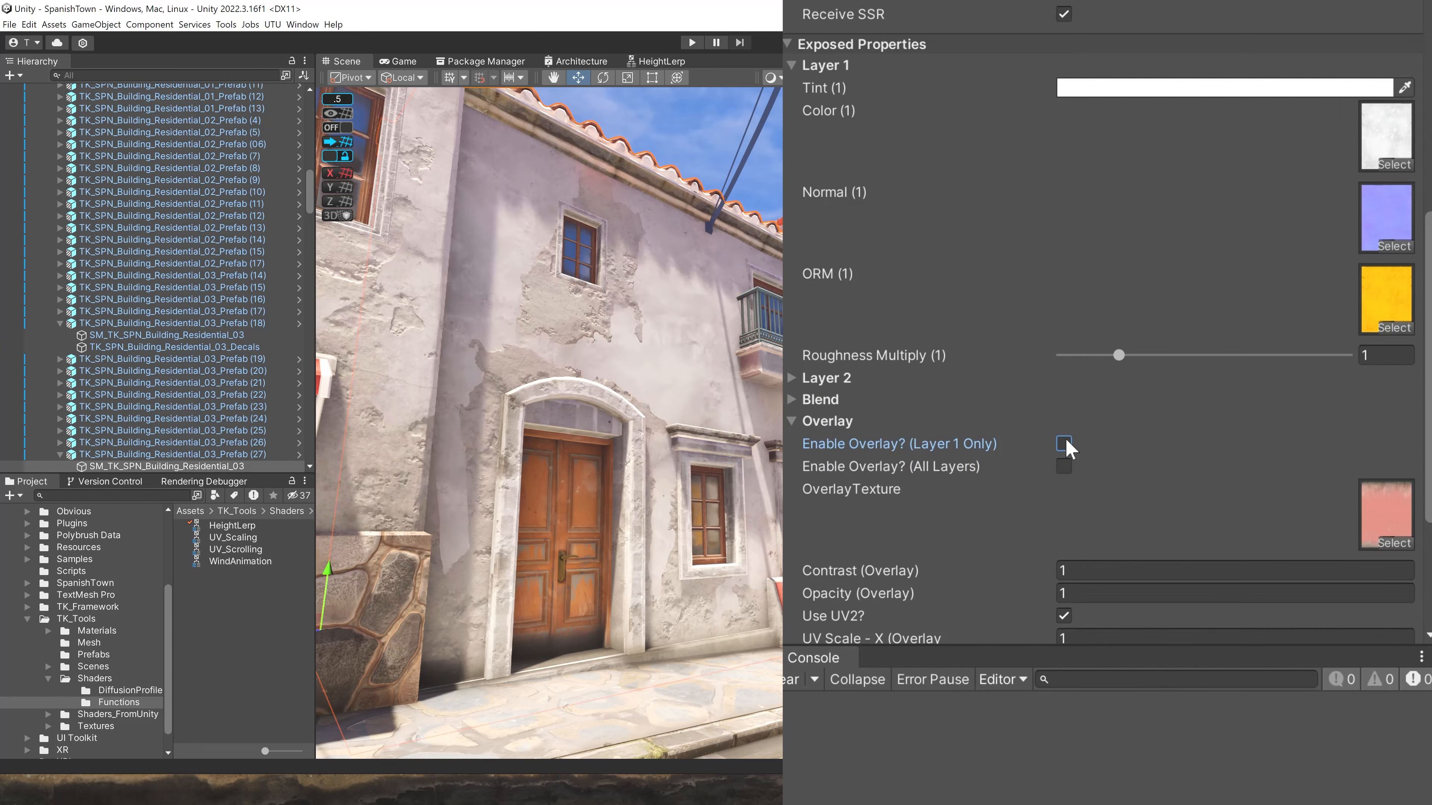
left_click(1064, 444)
left_click(1064, 445)
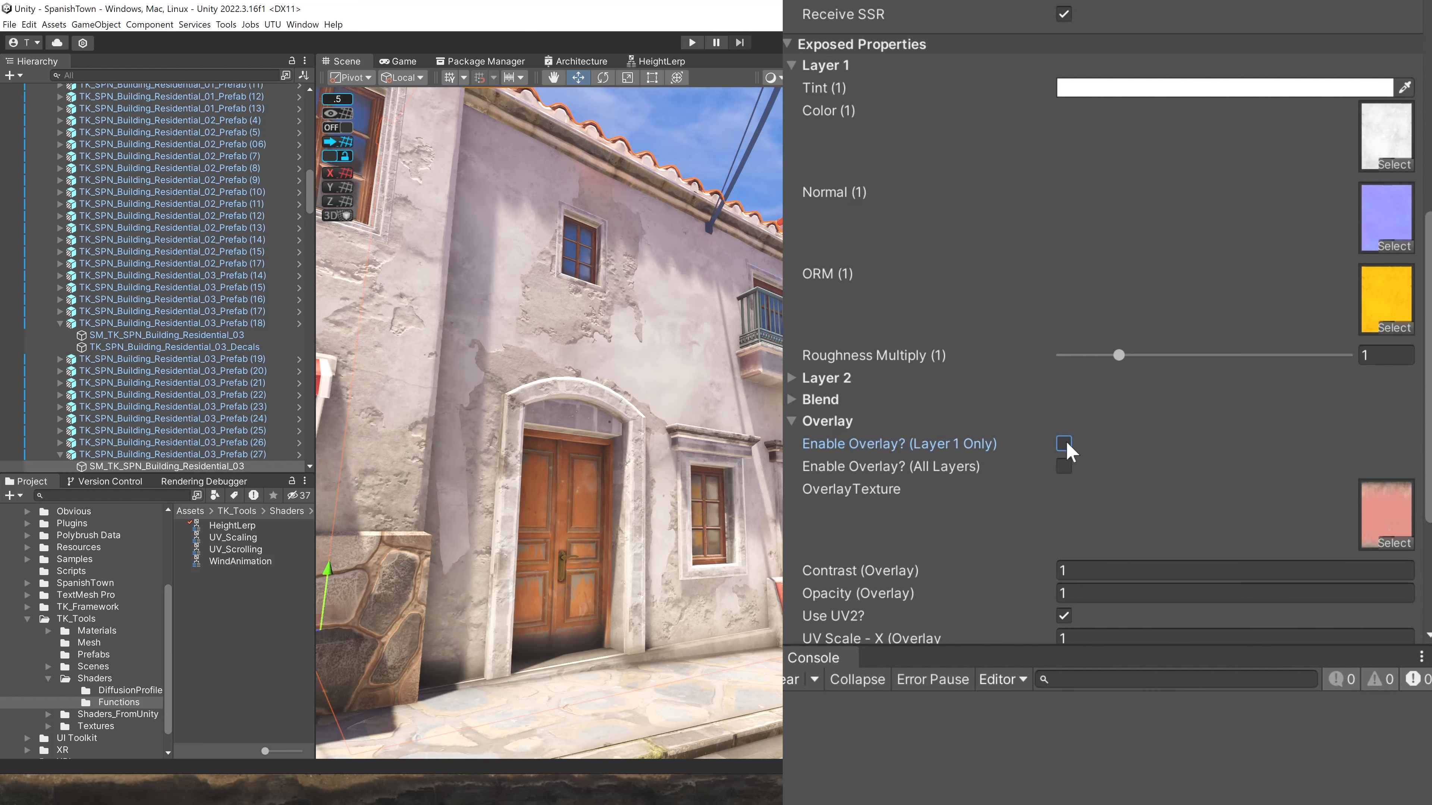
left_click(1064, 444)
scroll(1015, 468, "down", 3)
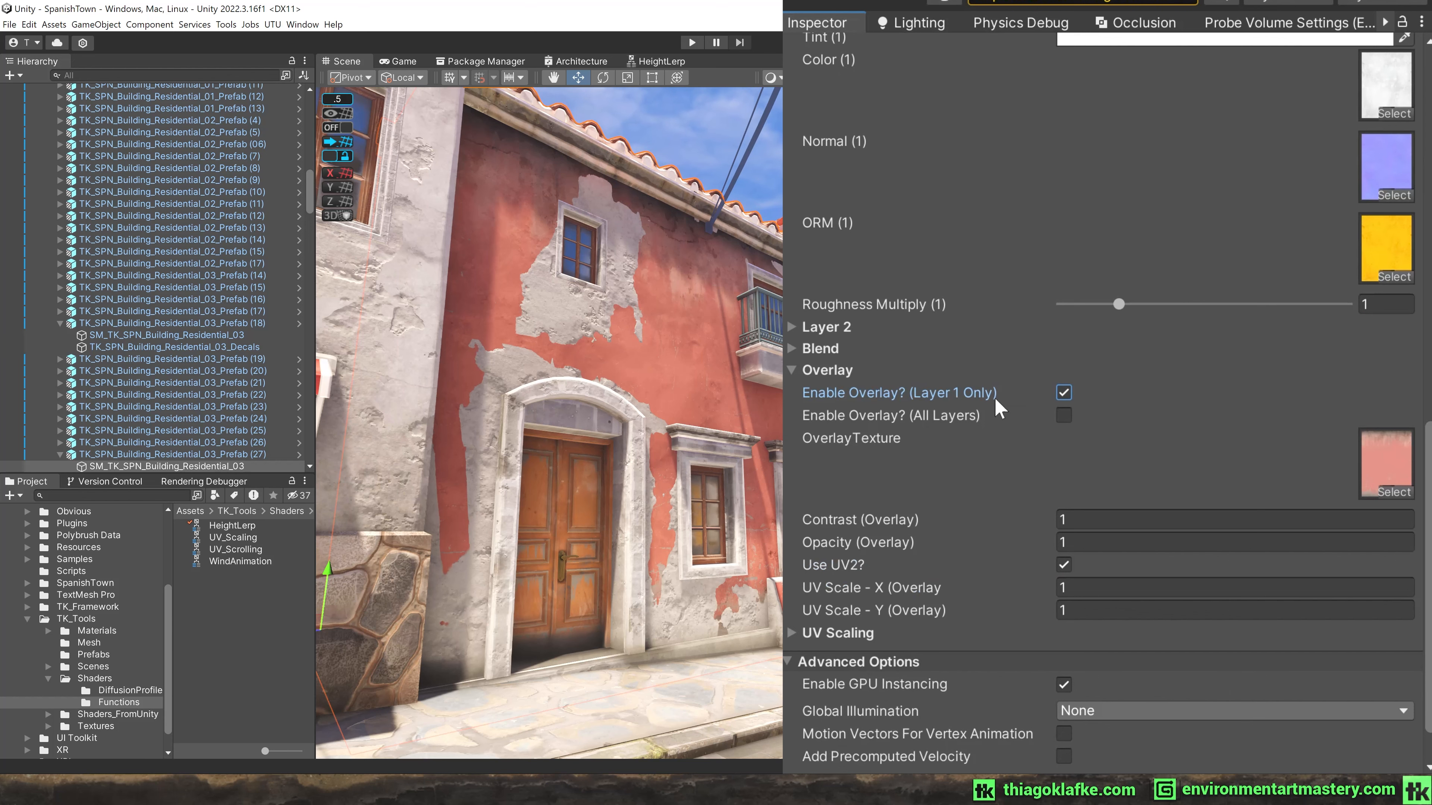
scroll(998, 406, "up", 3)
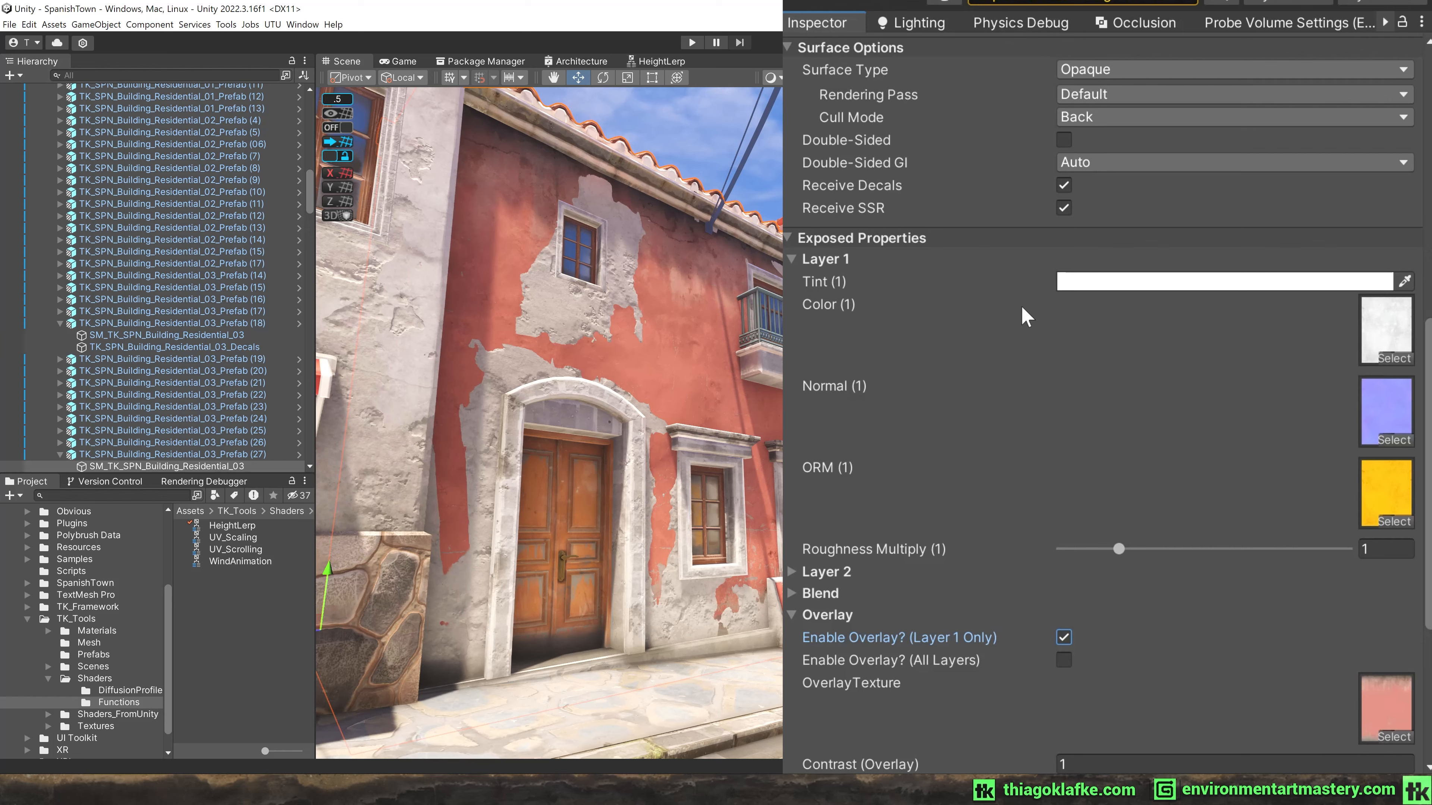
Select the neighbouring white house's mesh and collapse the Overlay group of its plaster material.
left_click(780, 226)
right_click_drag(780, 226, 916, 254)
right_click_drag(778, 330, 659, 317)
left_click(659, 317)
right_click_drag(761, 332, 705, 332)
scroll(869, 508, "down", 6)
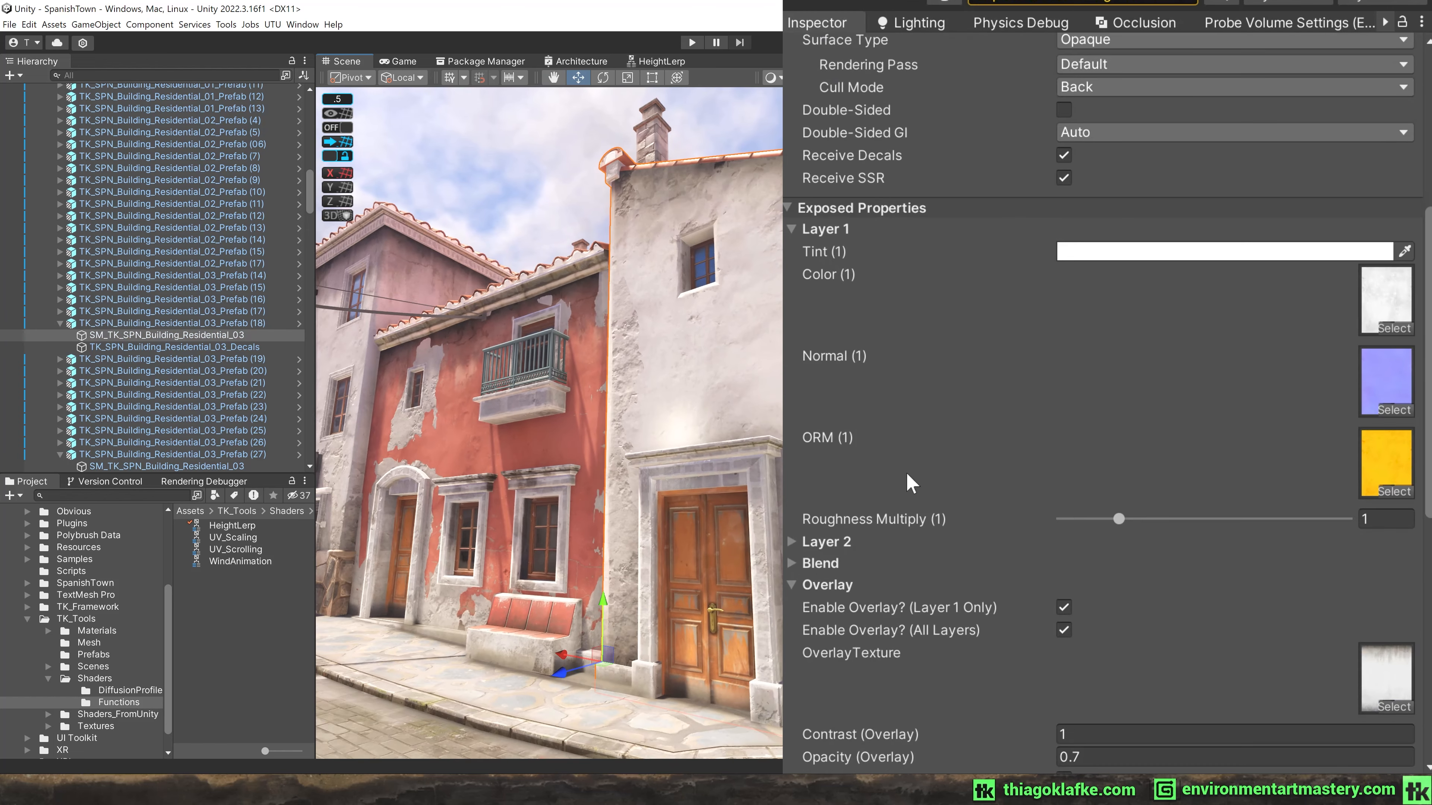
scroll(888, 496, "up", 1)
left_click(793, 646)
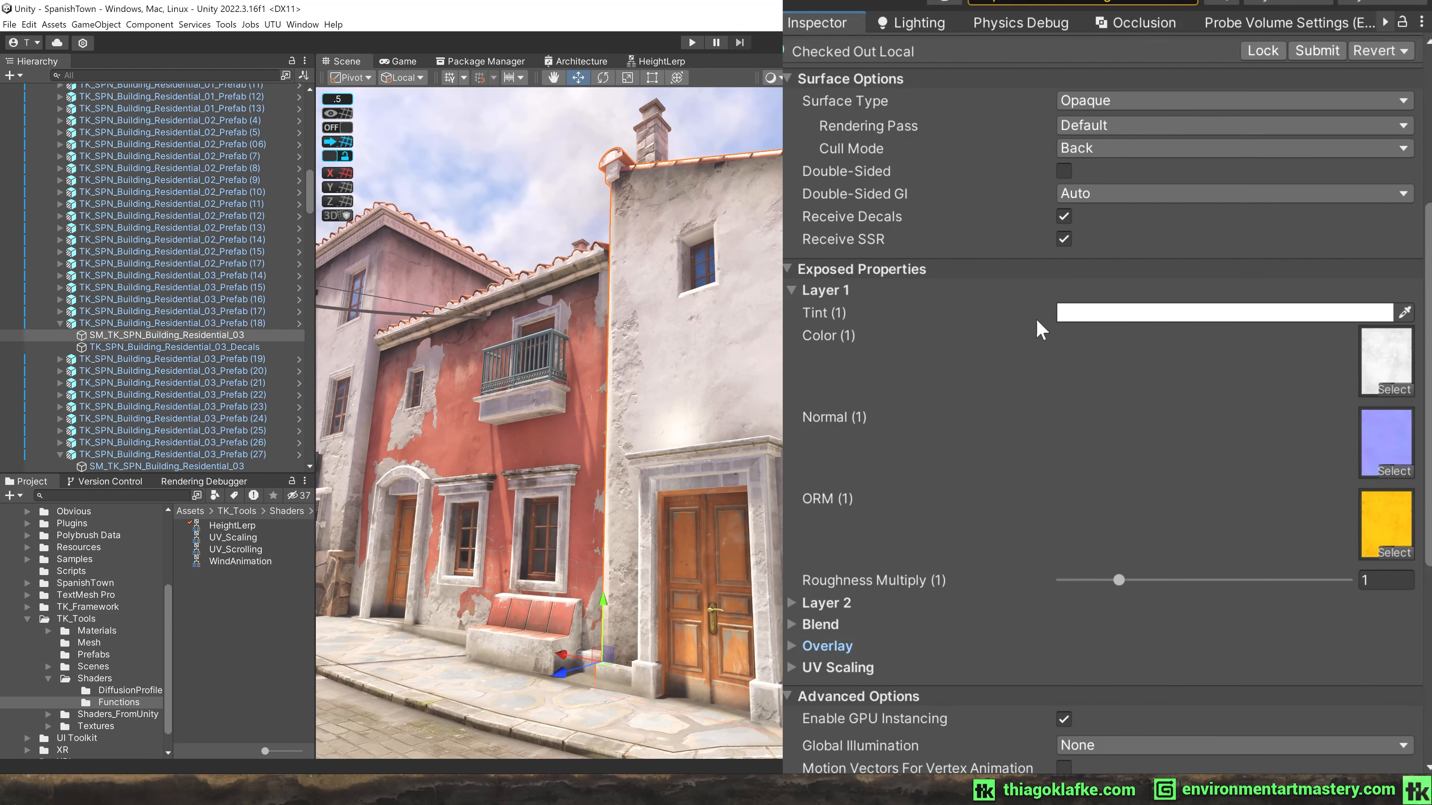
Try different Tint (1) colors on the white house's plaster and return the tint to white.
left_click(1104, 323)
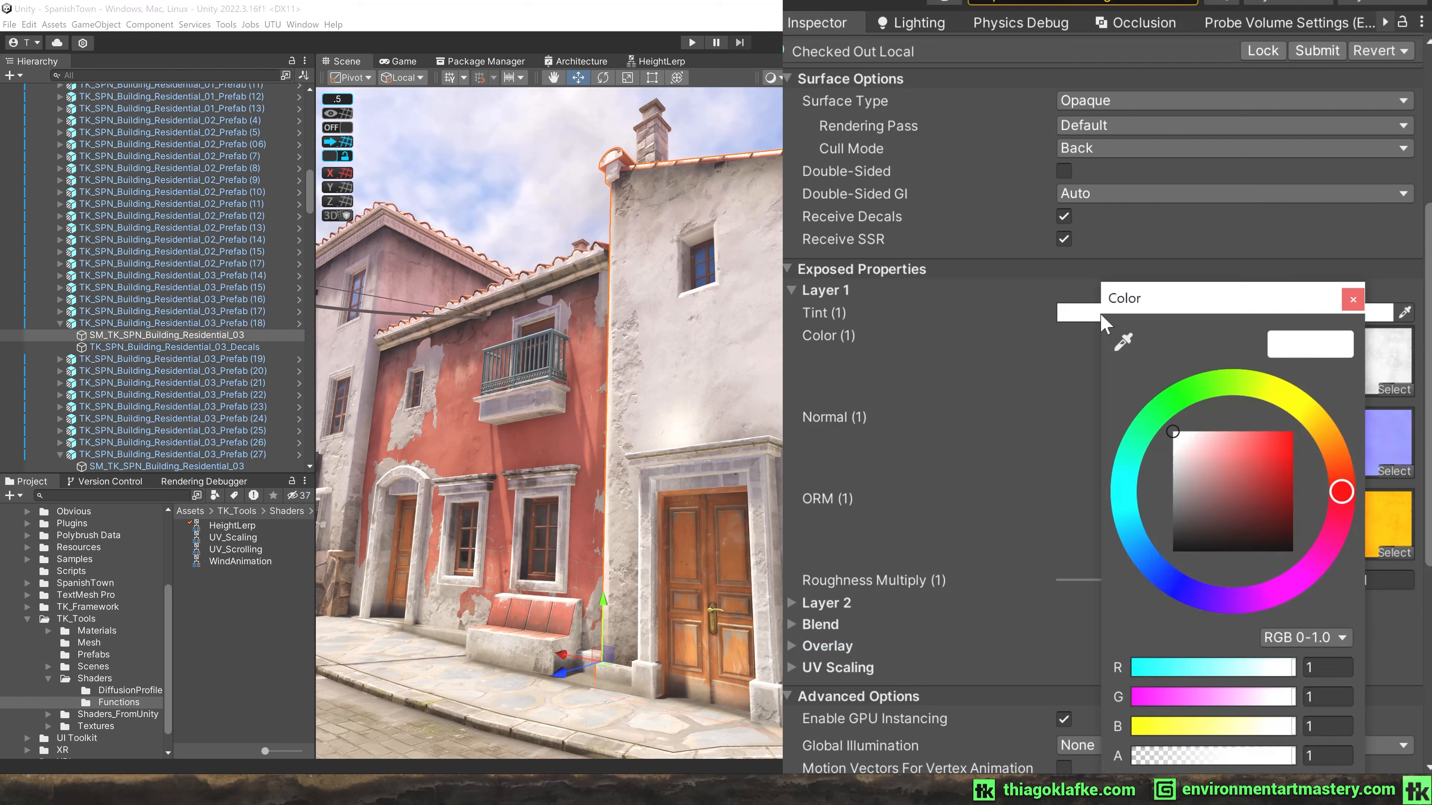
left_click_drag(1220, 477, 981, 326)
left_click(978, 318)
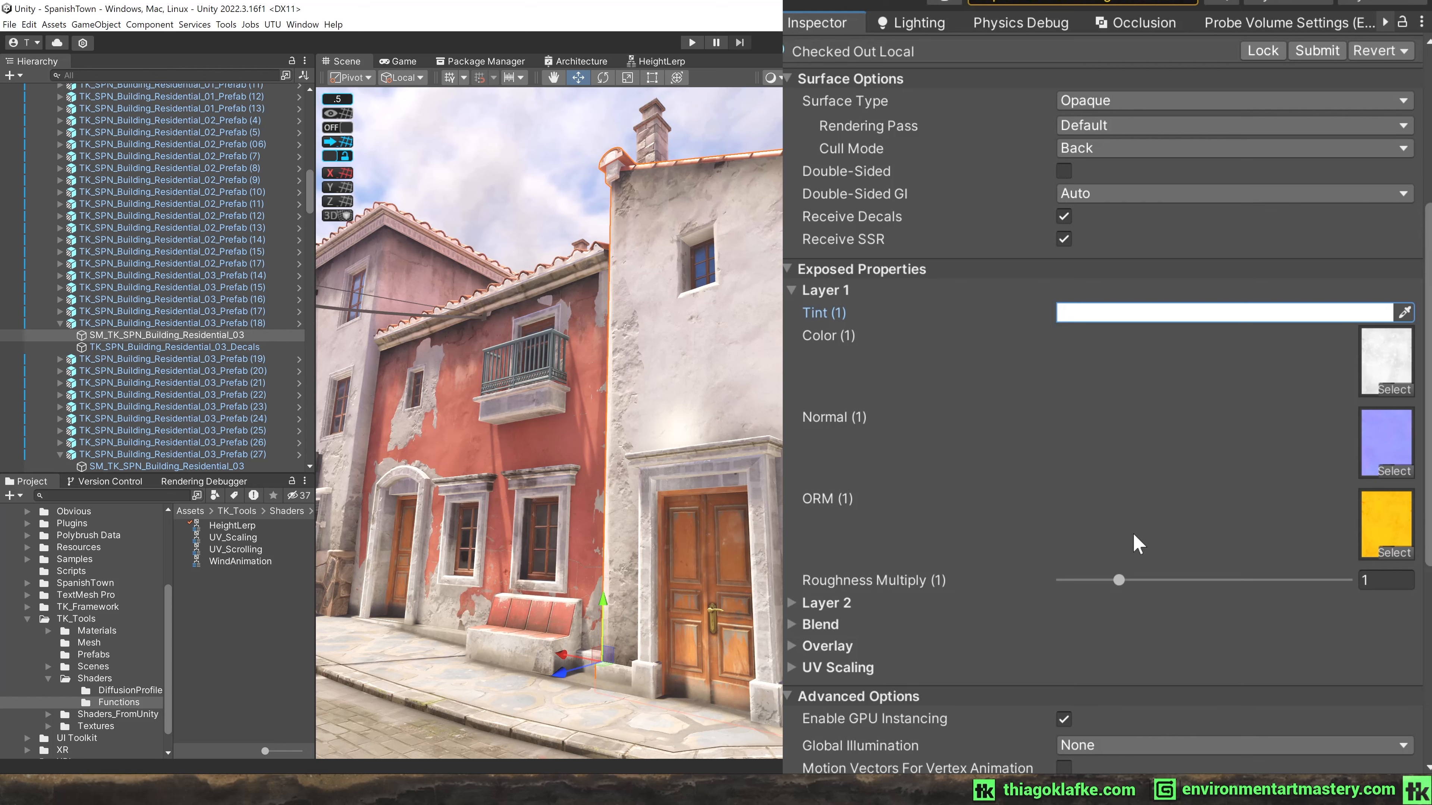
Test high and low Roughness Multiply (1) values on the white house's plaster, including 0.24, and reset it to 1.
left_click_drag(1119, 581, 1345, 590)
right_click_drag(573, 380, 322, 330)
mouse_move(1215, 586)
left_mouse_down()
mouse_move(1013, 579)
mouse_move(1288, 582)
mouse_move(817, 596)
mouse_move(1075, 581)
left_mouse_up()
left_click(1375, 580)
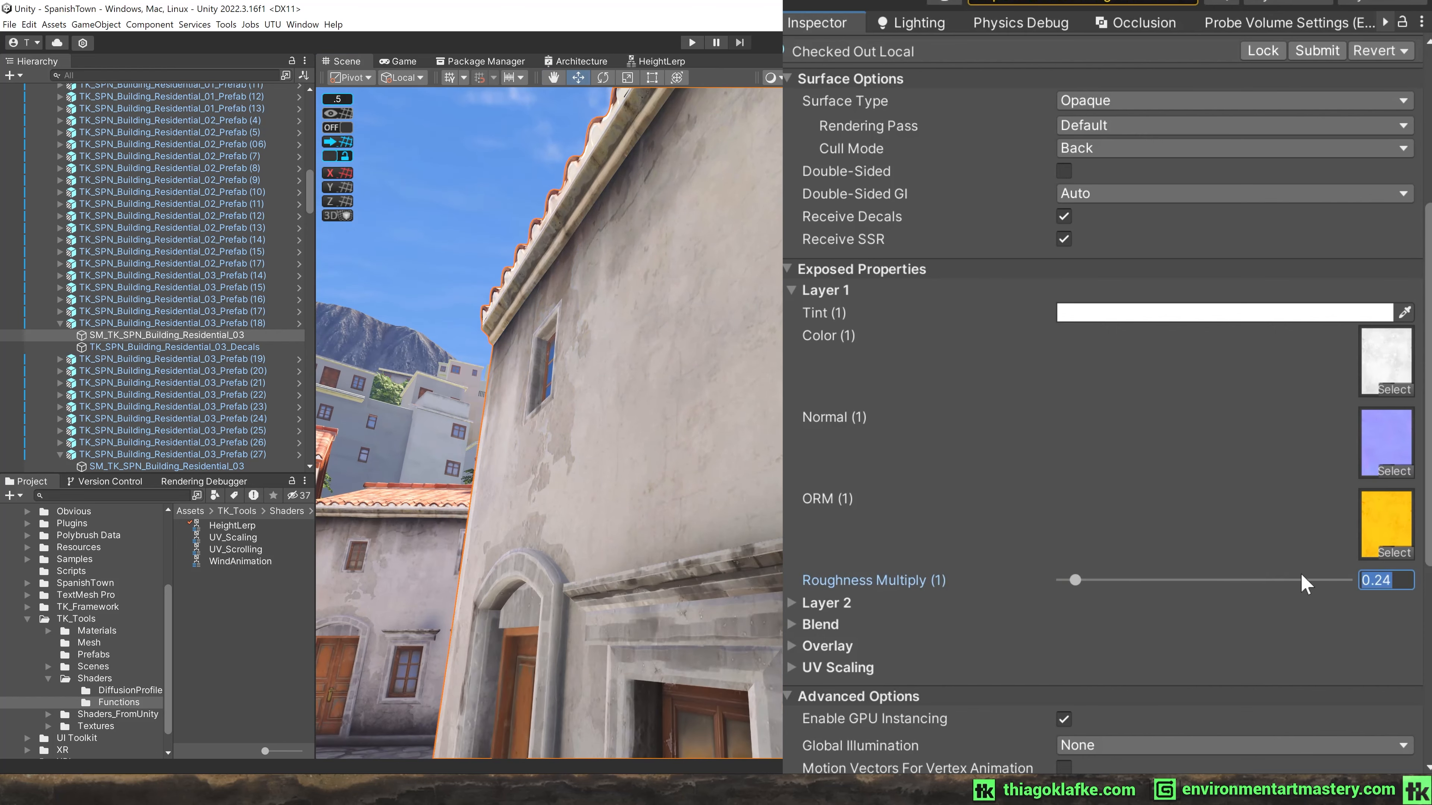
type("1")
right_click_drag(722, 352, 541, 349)
key("f")
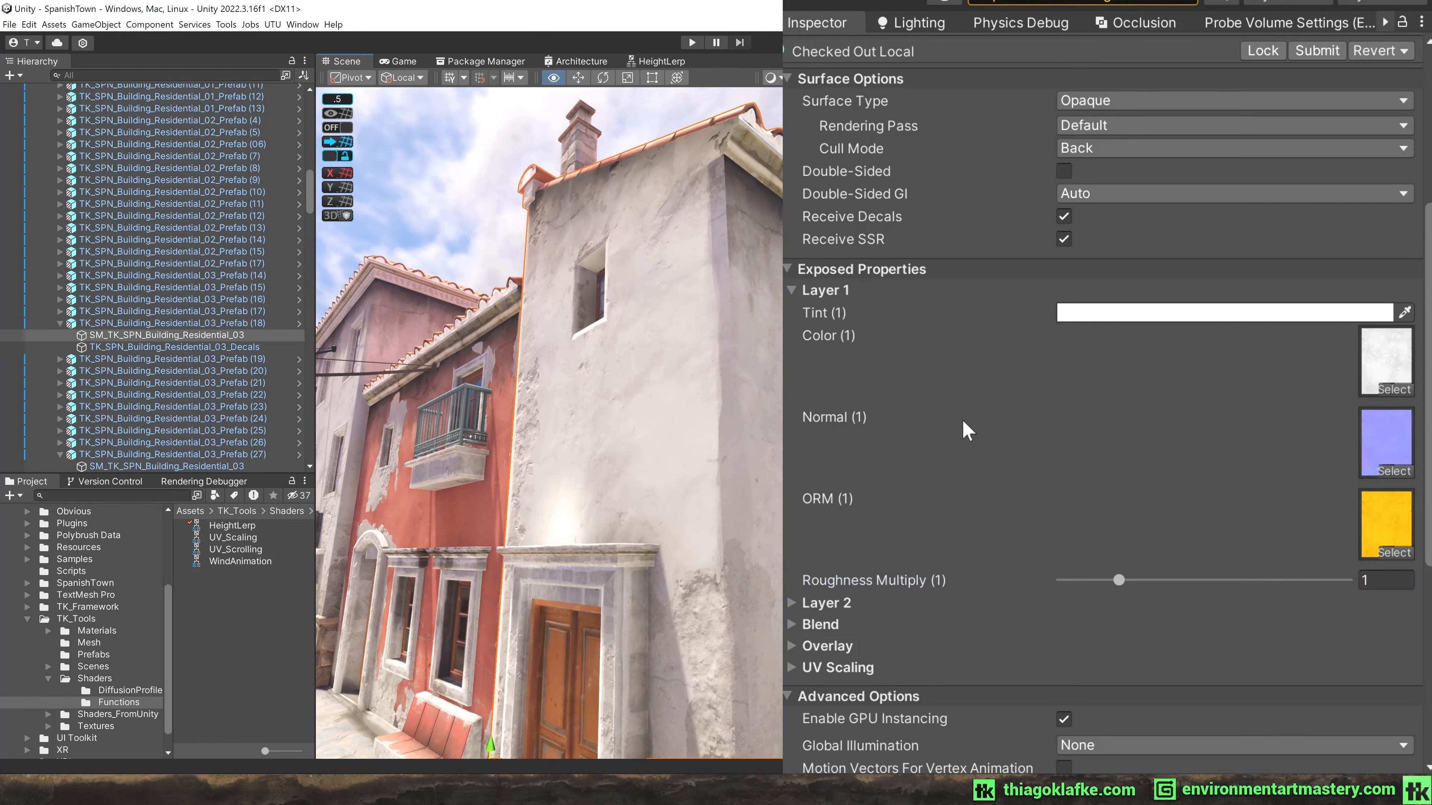
Collapse Layer 1, expand Layer 2 and try out a different Tint (2) shade on the white house's plaster.
left_click(793, 291)
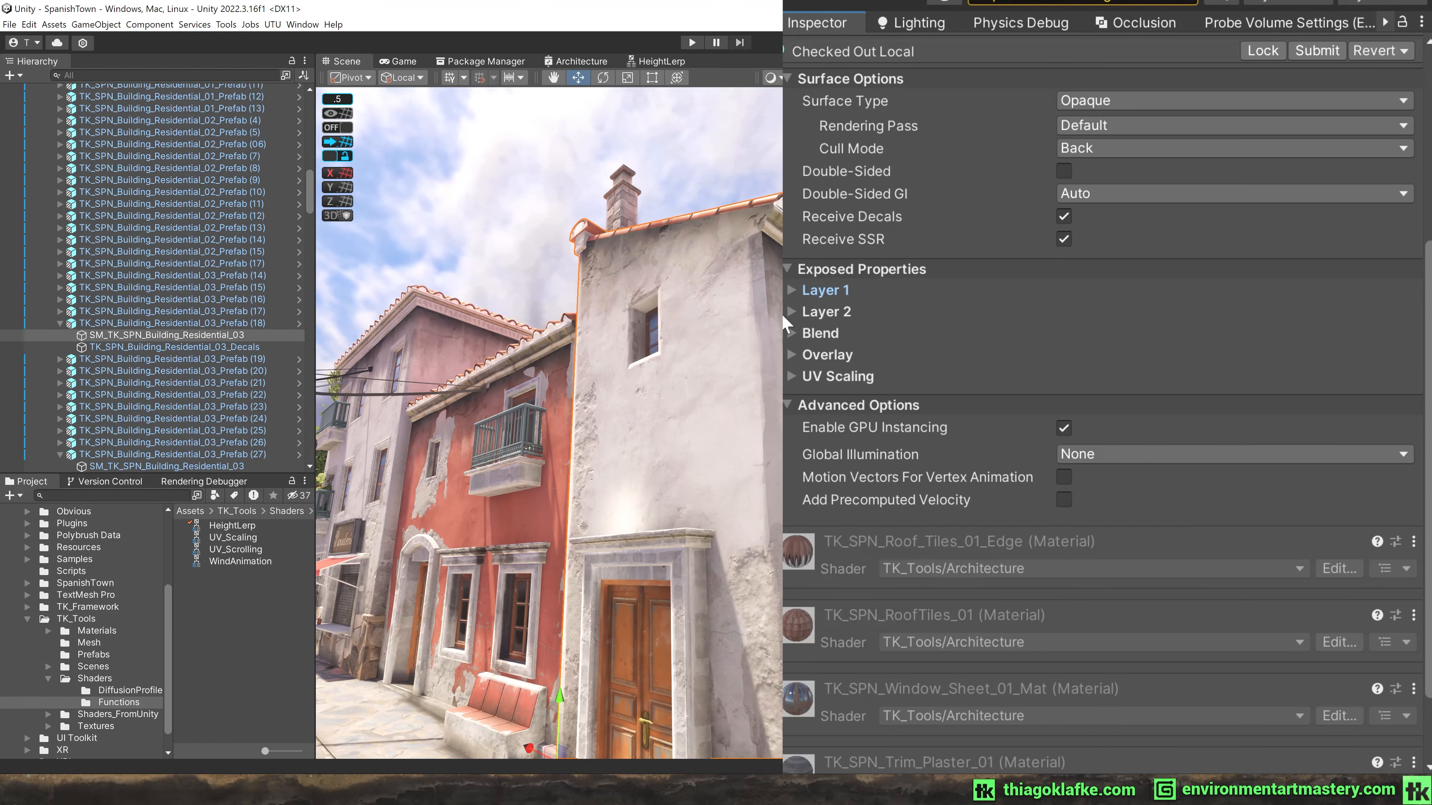
left_click(922, 311)
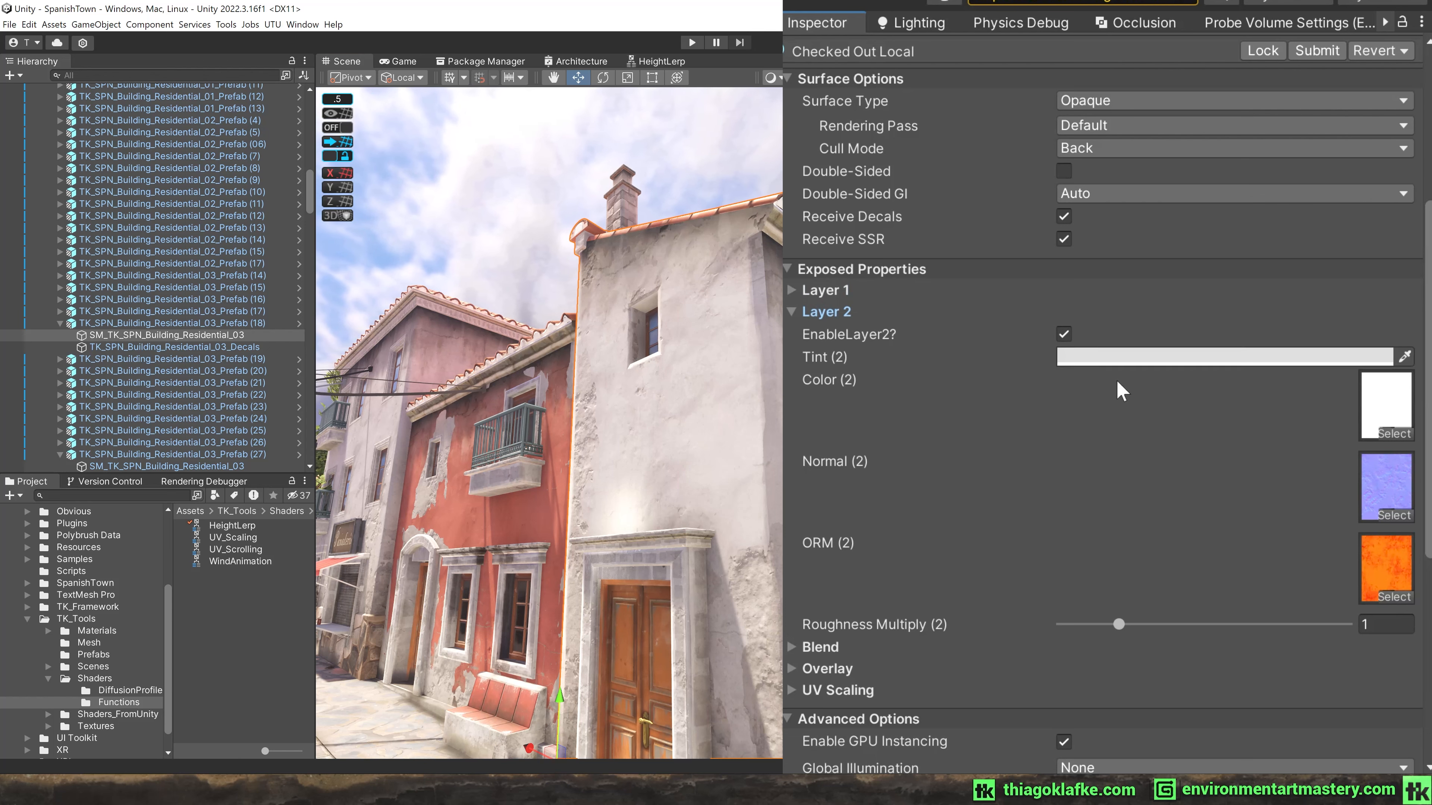
left_click(1115, 358)
left_click_drag(1197, 499, 1149, 497)
left_click(954, 433)
right_click_drag(550, 423, 549, 401)
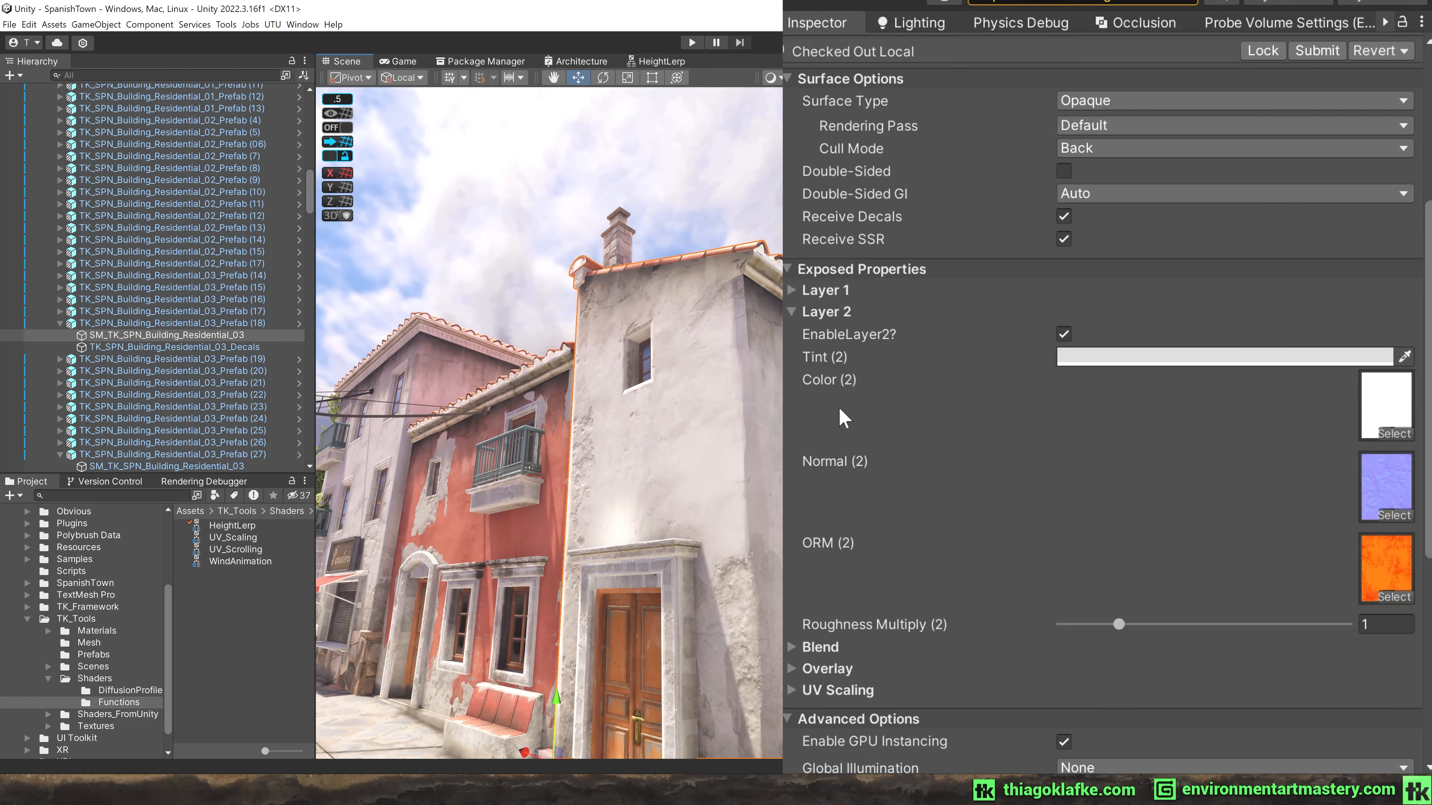
Collapse Layer 2 and expand the Blend group to examine the white plaster's blend mask settings.
left_click(792, 313)
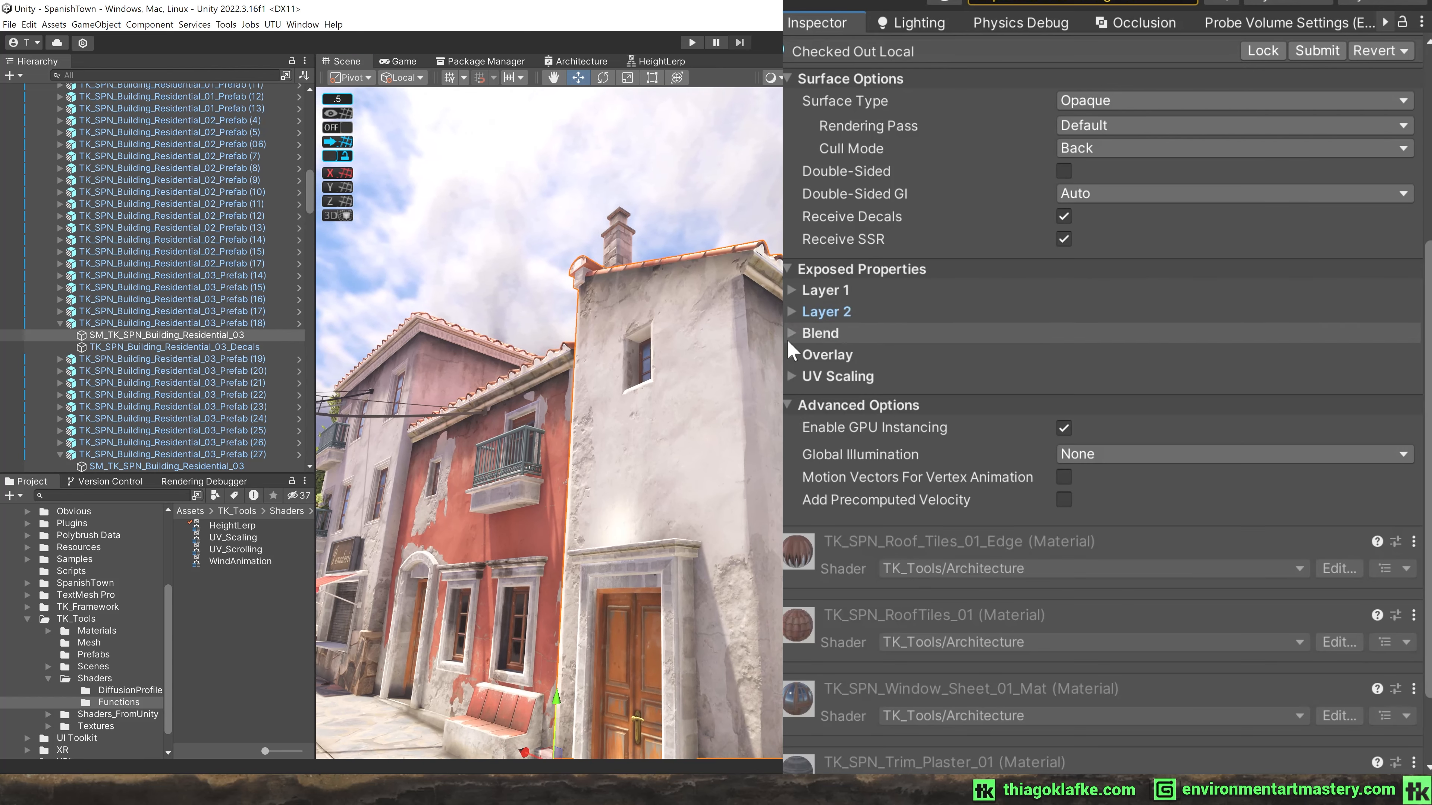
left_click(790, 333)
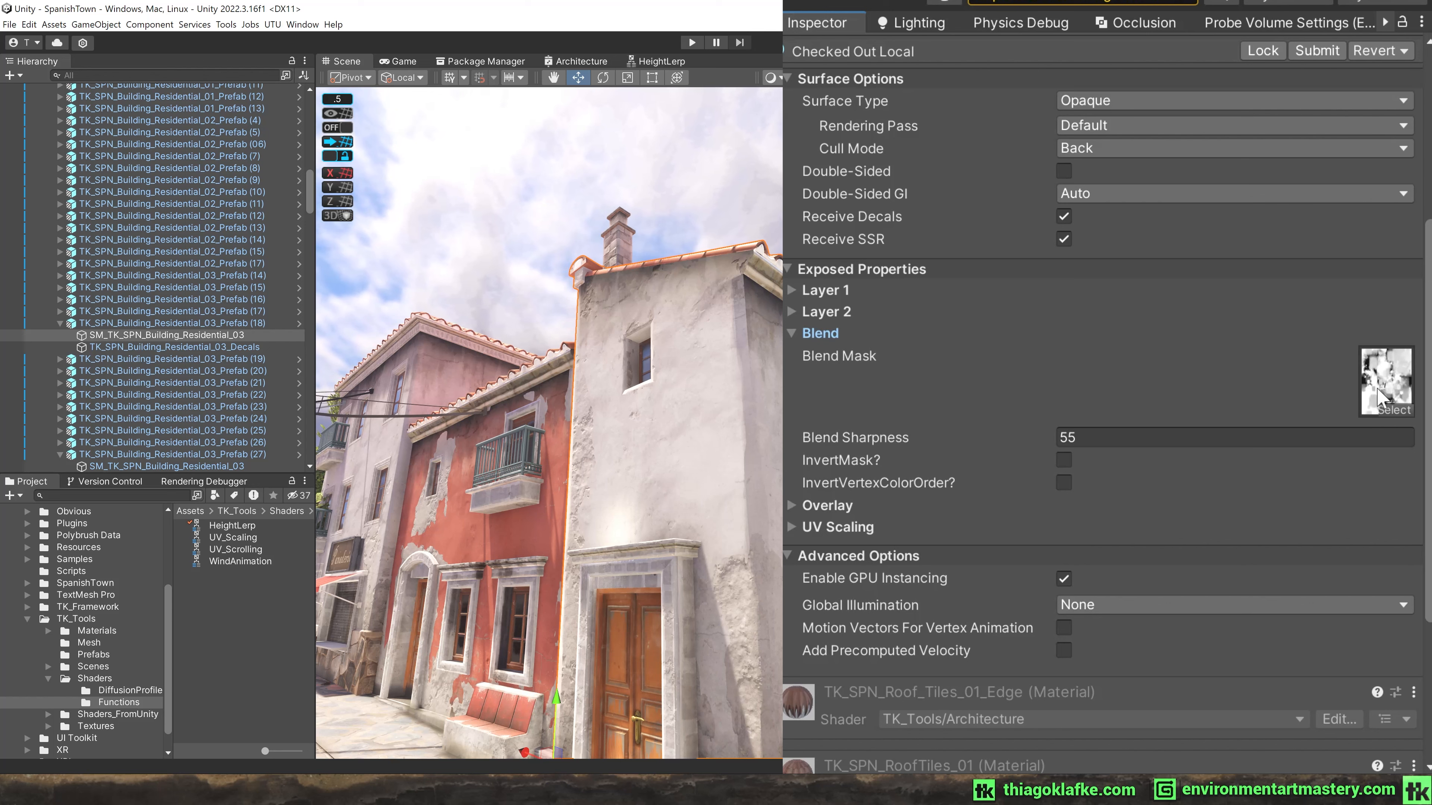
Open the white plaster's blend mask texture to view it at full size, close it, and bring the red house into view.
double_click(1381, 396)
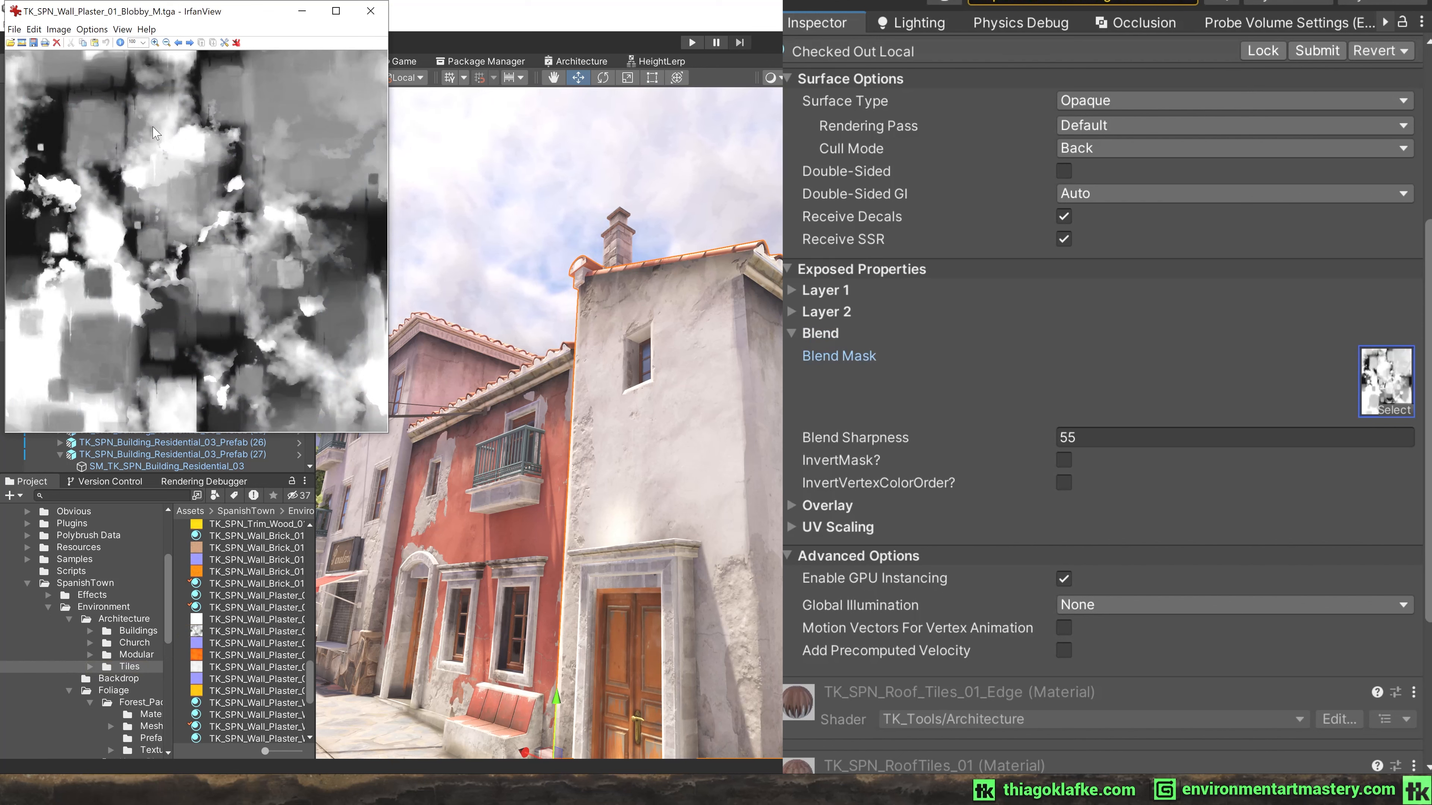
left_click(370, 12)
right_click_drag(654, 266, 631, 289)
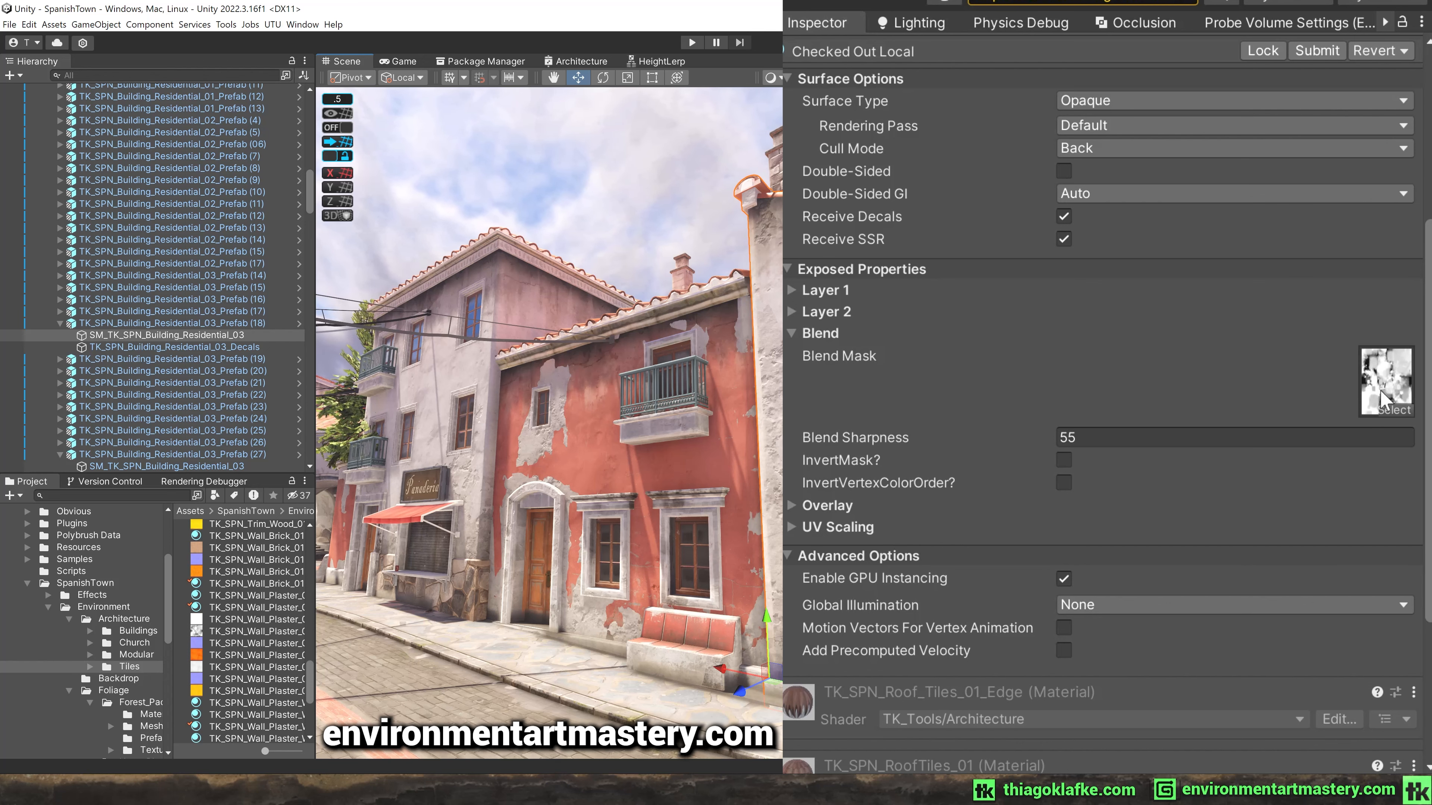
Reopen the blend mask texture in an enlarged viewer window and compare it with the peeling plaster around the red house's door.
left_click(1383, 375)
double_click(1382, 375)
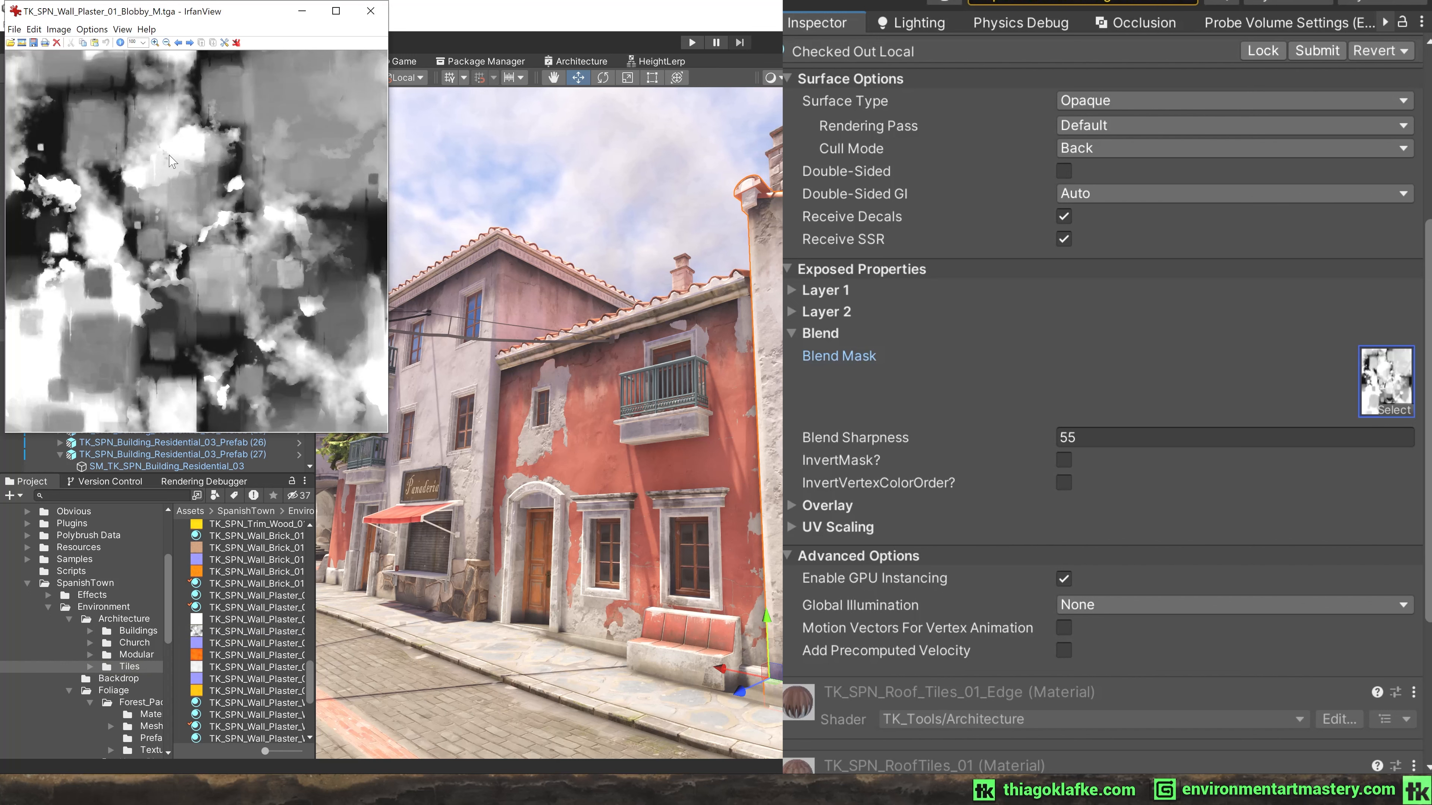
left_click_drag(387, 434, 586, 550)
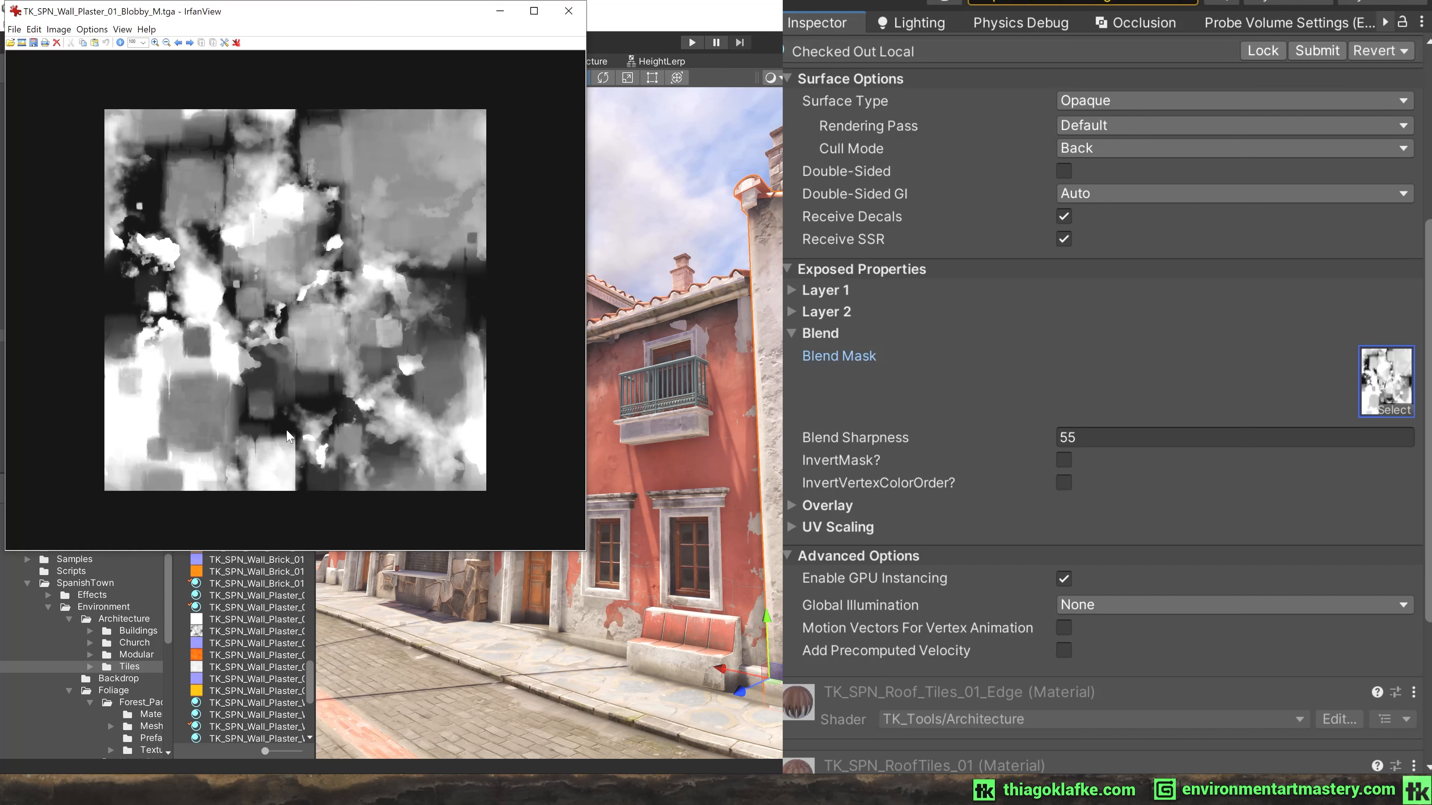
right_click_drag(711, 316, 688, 351)
key("w")
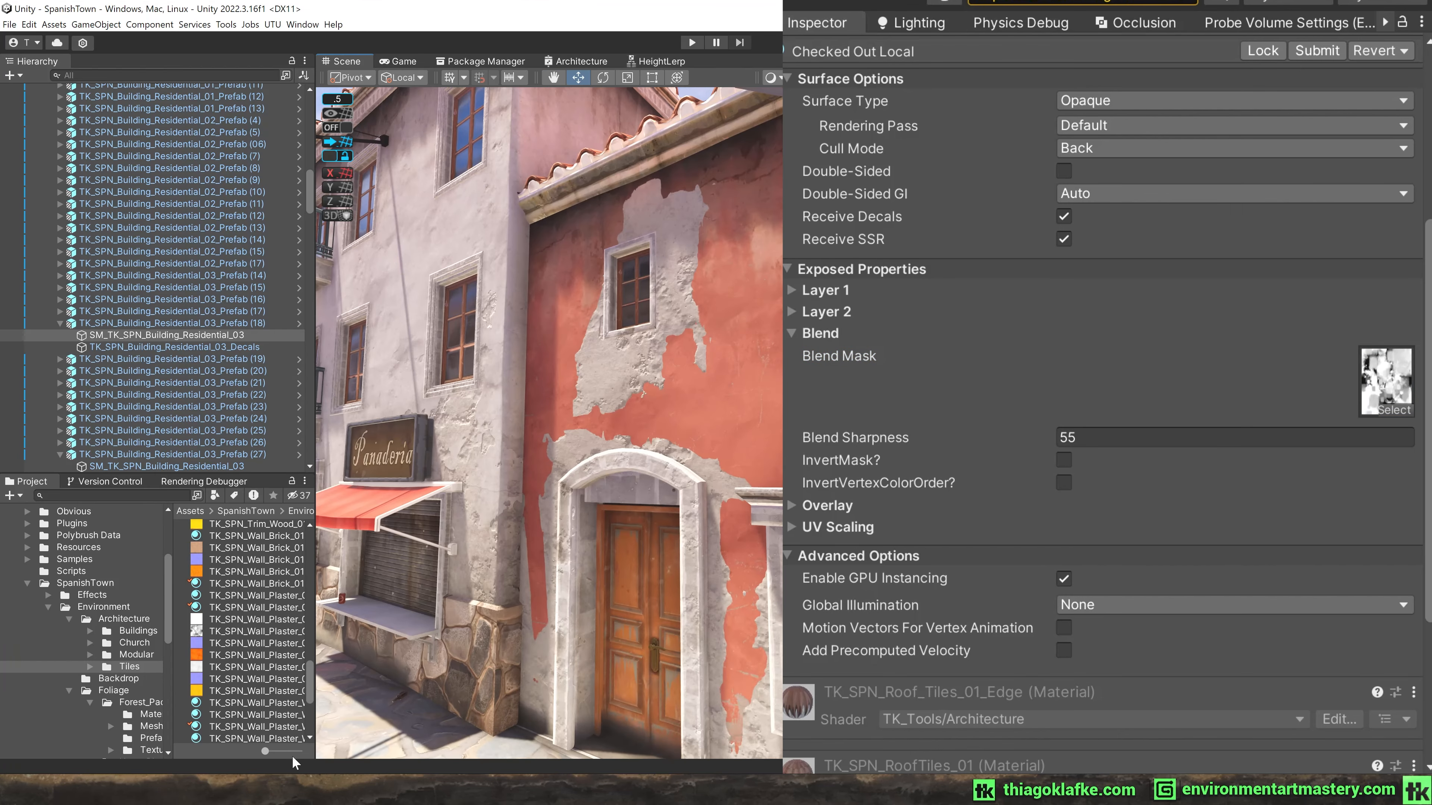
Open the blend mask texture once more and zoom in to examine its gray shapes.
double_click(1380, 389)
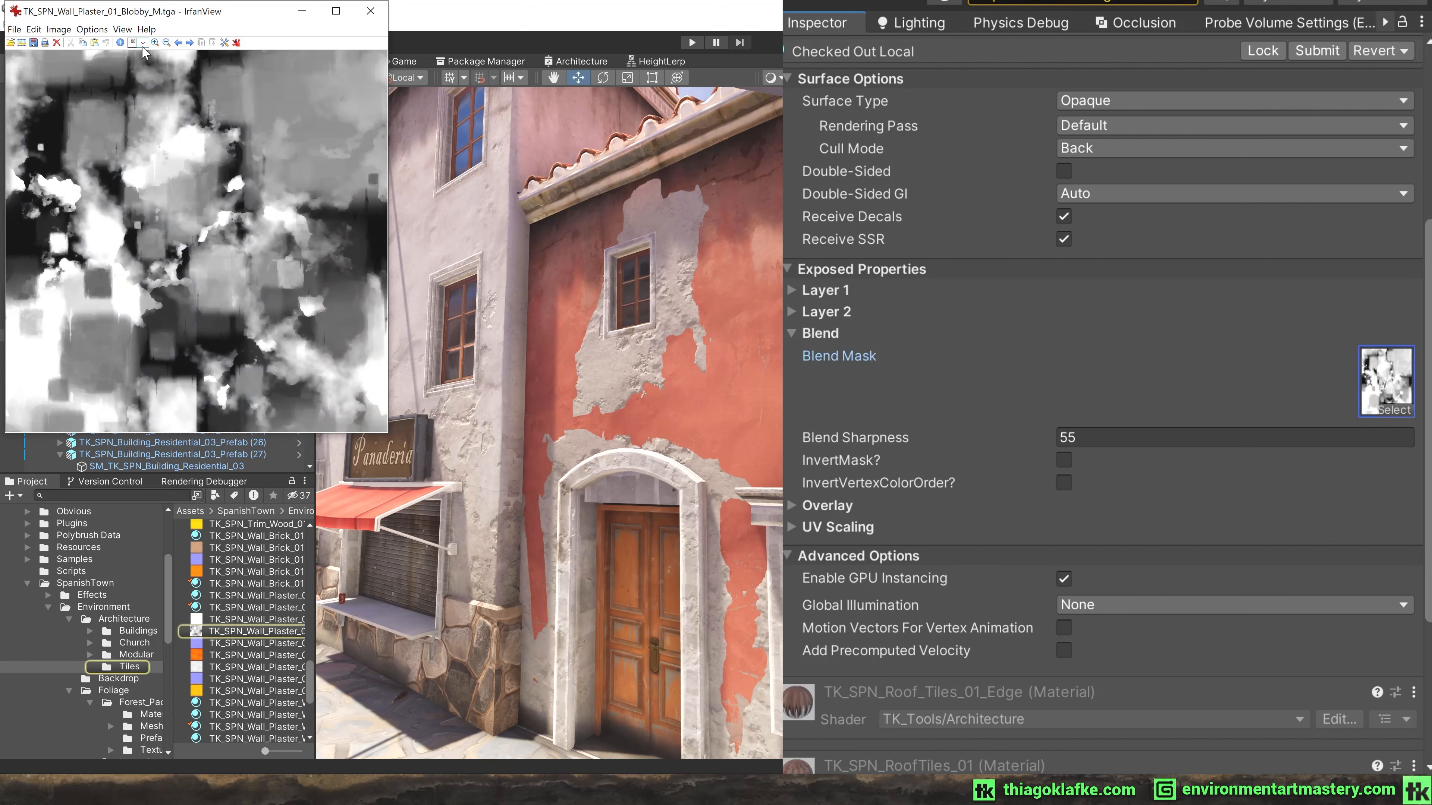
left_click(154, 42)
left_click(154, 42)
left_click(155, 42)
left_click(154, 42)
left_click(155, 43)
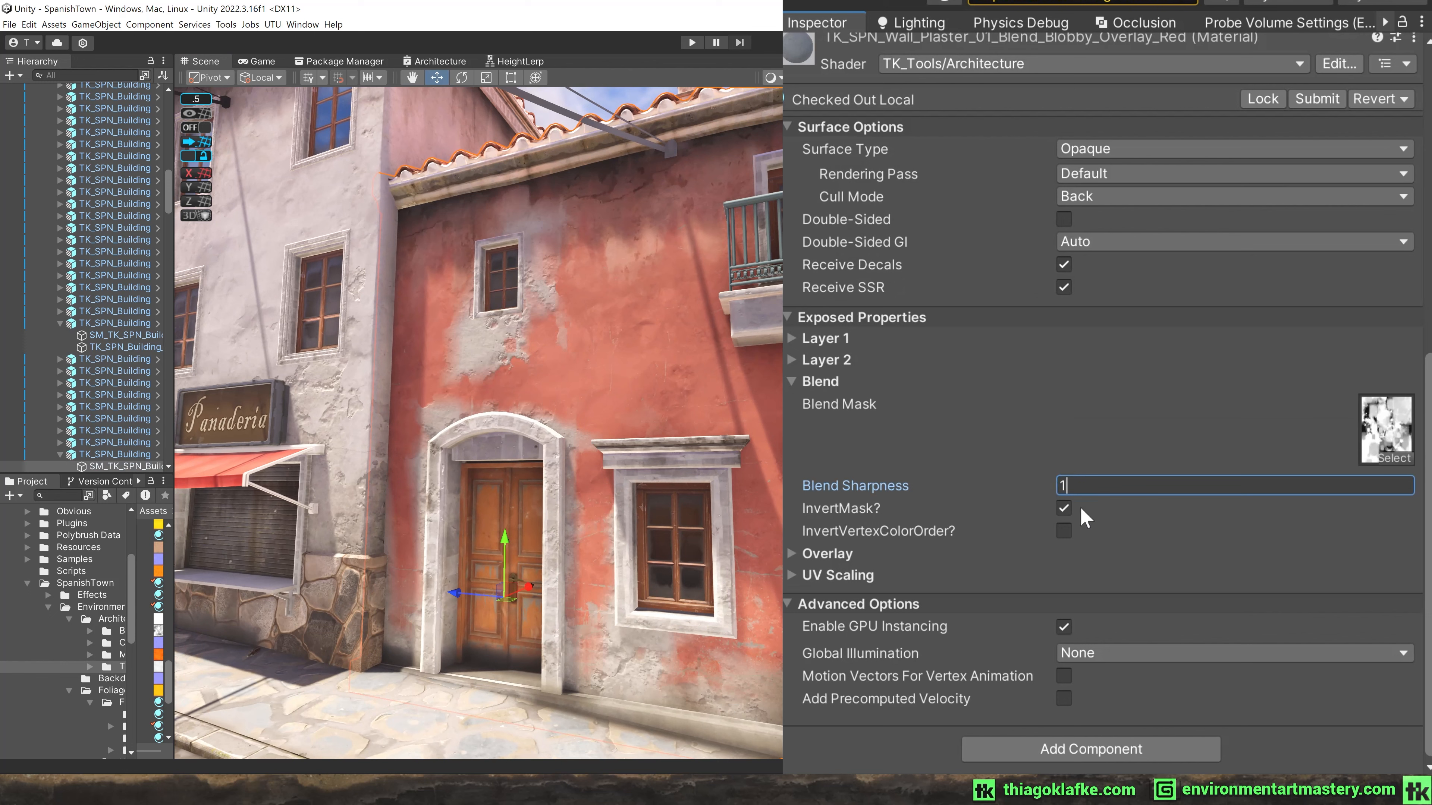
Try out the Blend Sharpness range on the red house's plaster and set it to 44.
left_click_drag(1049, 488, 530, 350)
type("44")
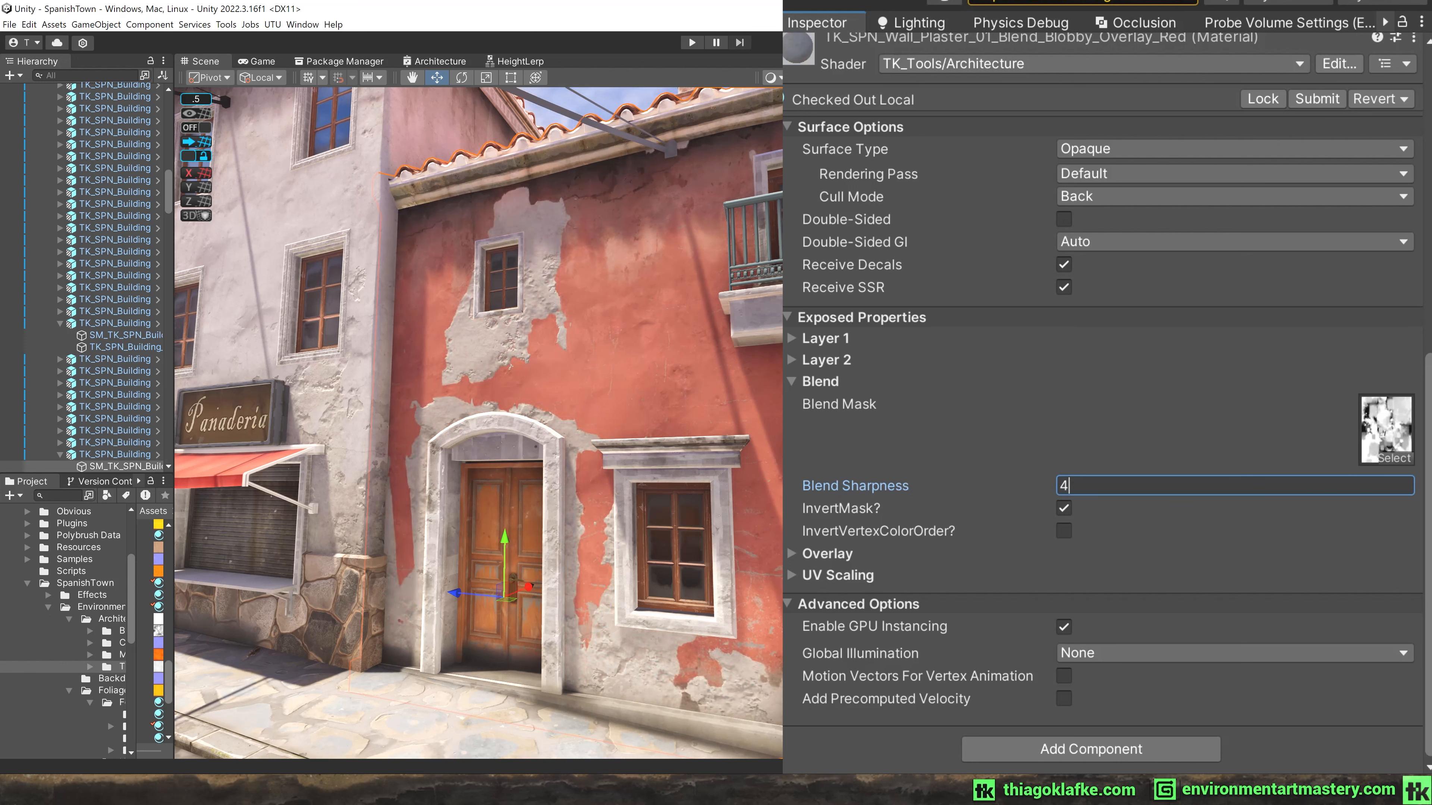
Switch InvertMask? off and on repeatedly on the red plaster to compare the peeling patterns, leaving it enabled.
left_click(1063, 508)
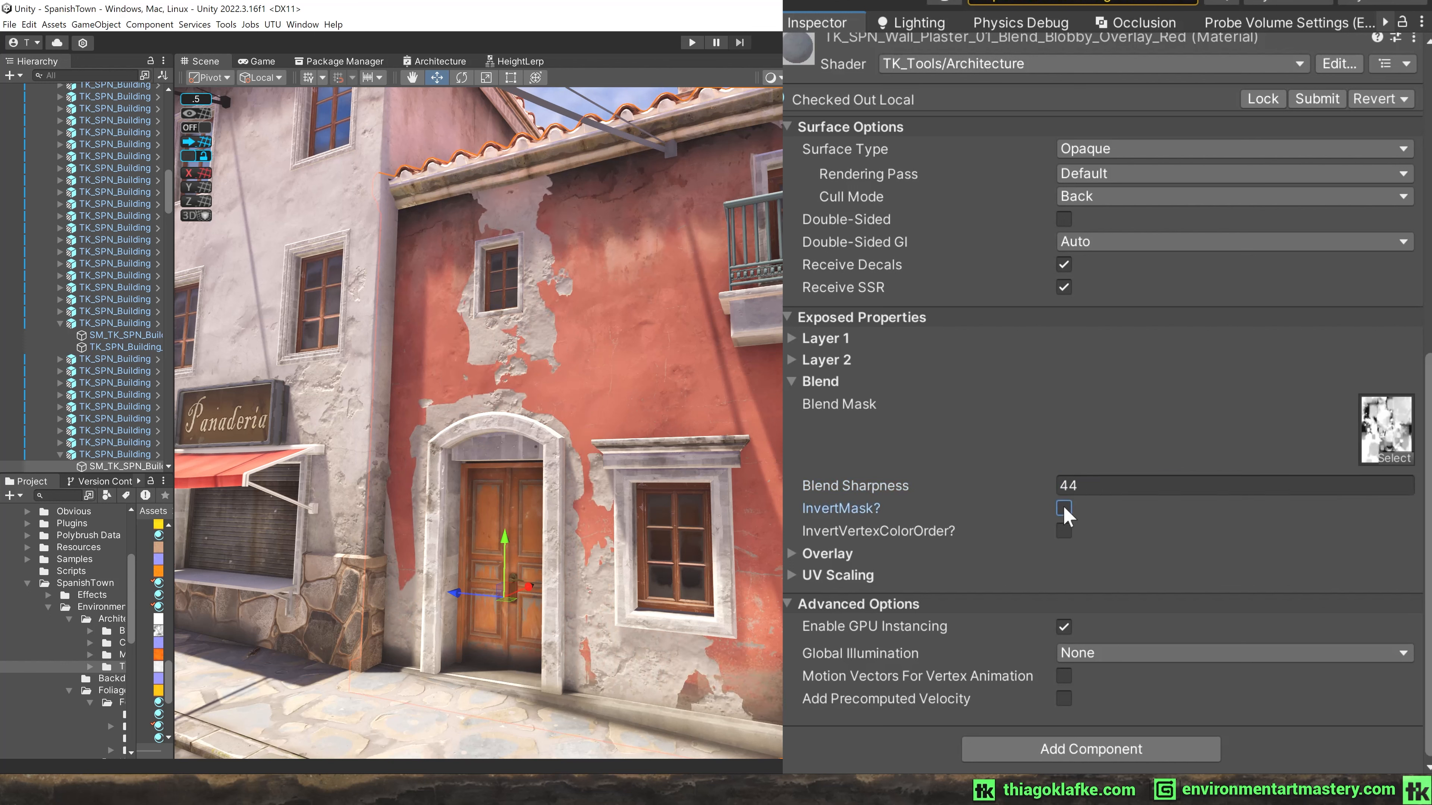
left_click(1063, 508)
left_click(1063, 509)
left_click(1063, 508)
left_click(1064, 509)
left_click(1063, 508)
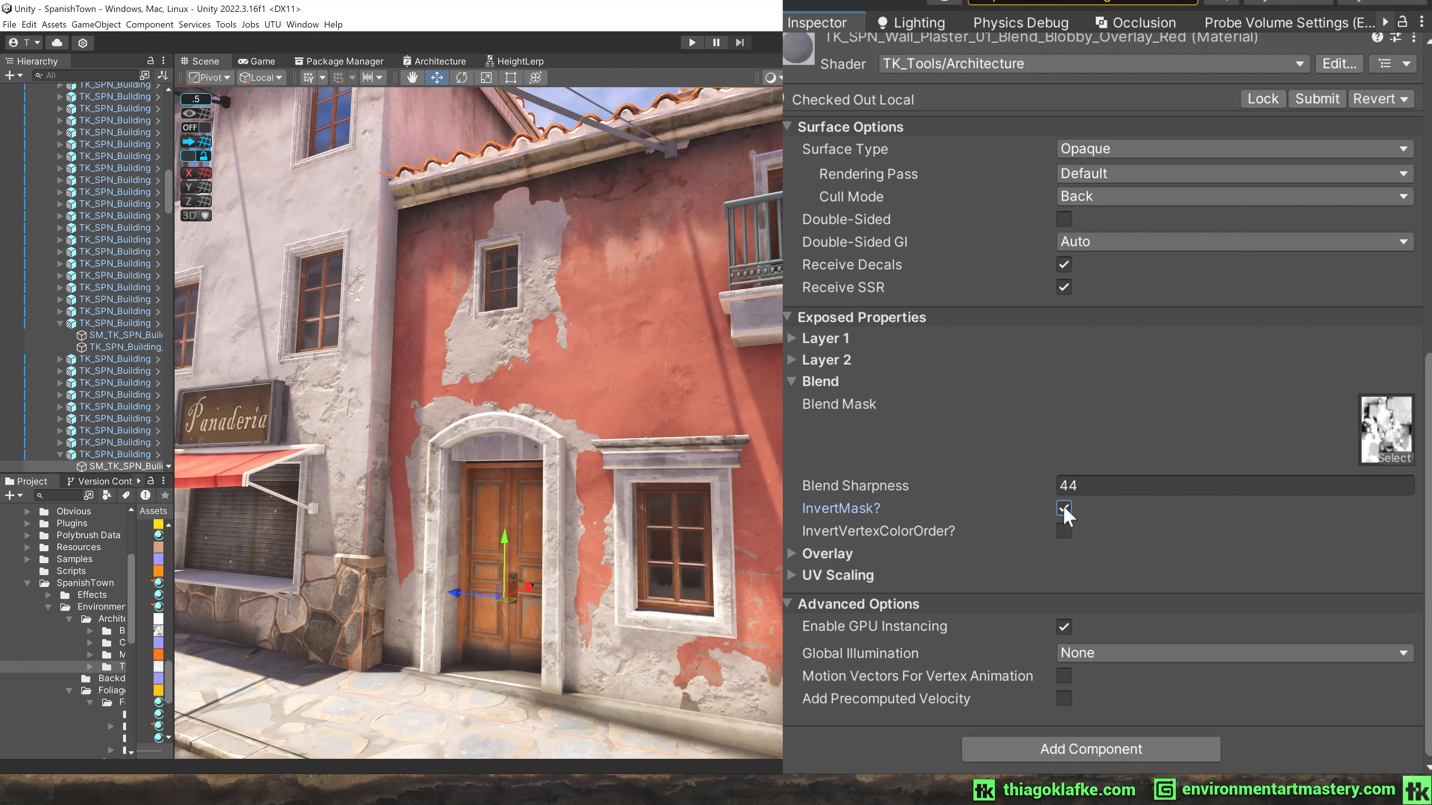
left_click(1063, 508)
left_click(1063, 508)
left_click(1063, 508)
left_click(1063, 508)
left_click(1063, 508)
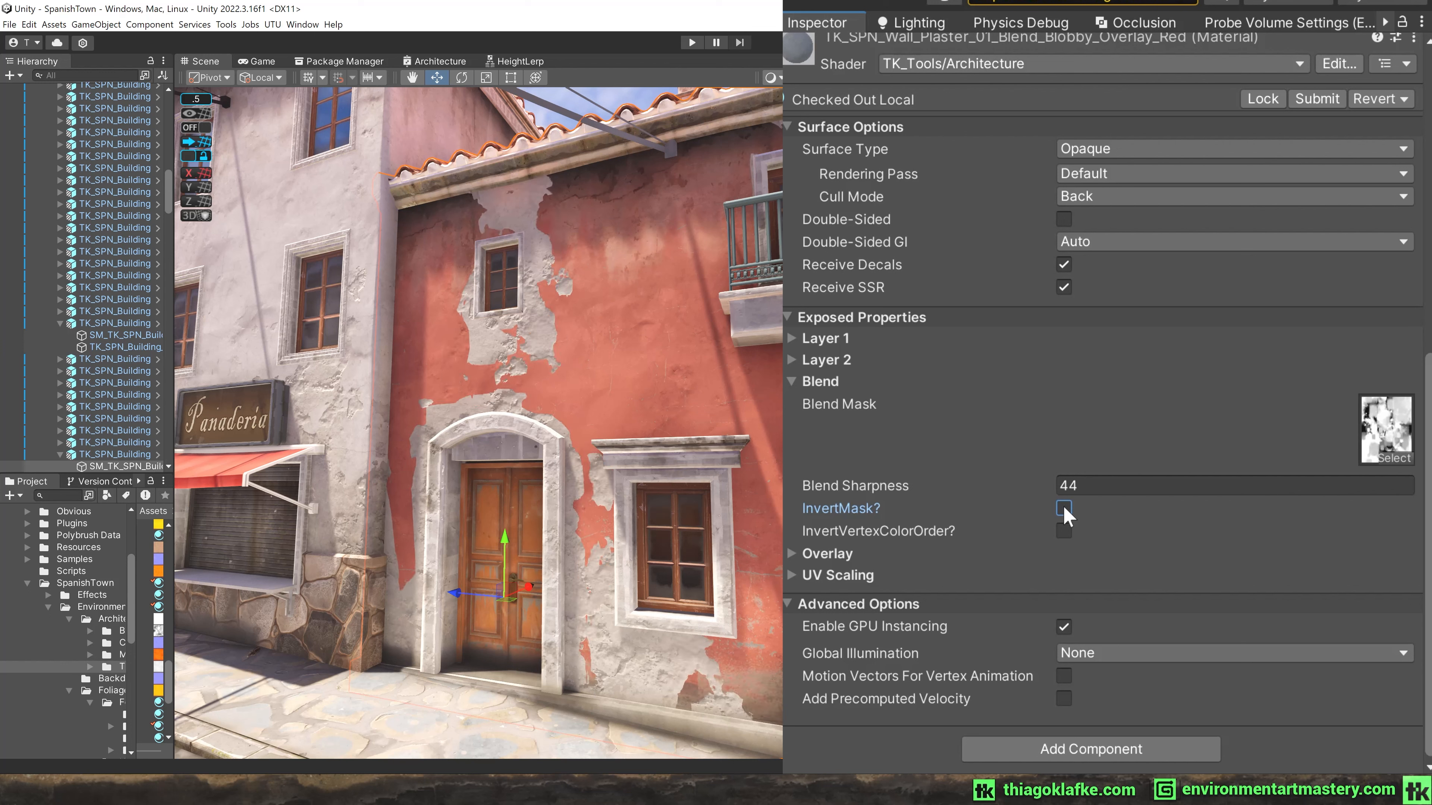
left_click(1064, 508)
left_click(1064, 507)
left_click(1064, 508)
left_click(1064, 508)
left_click(1065, 507)
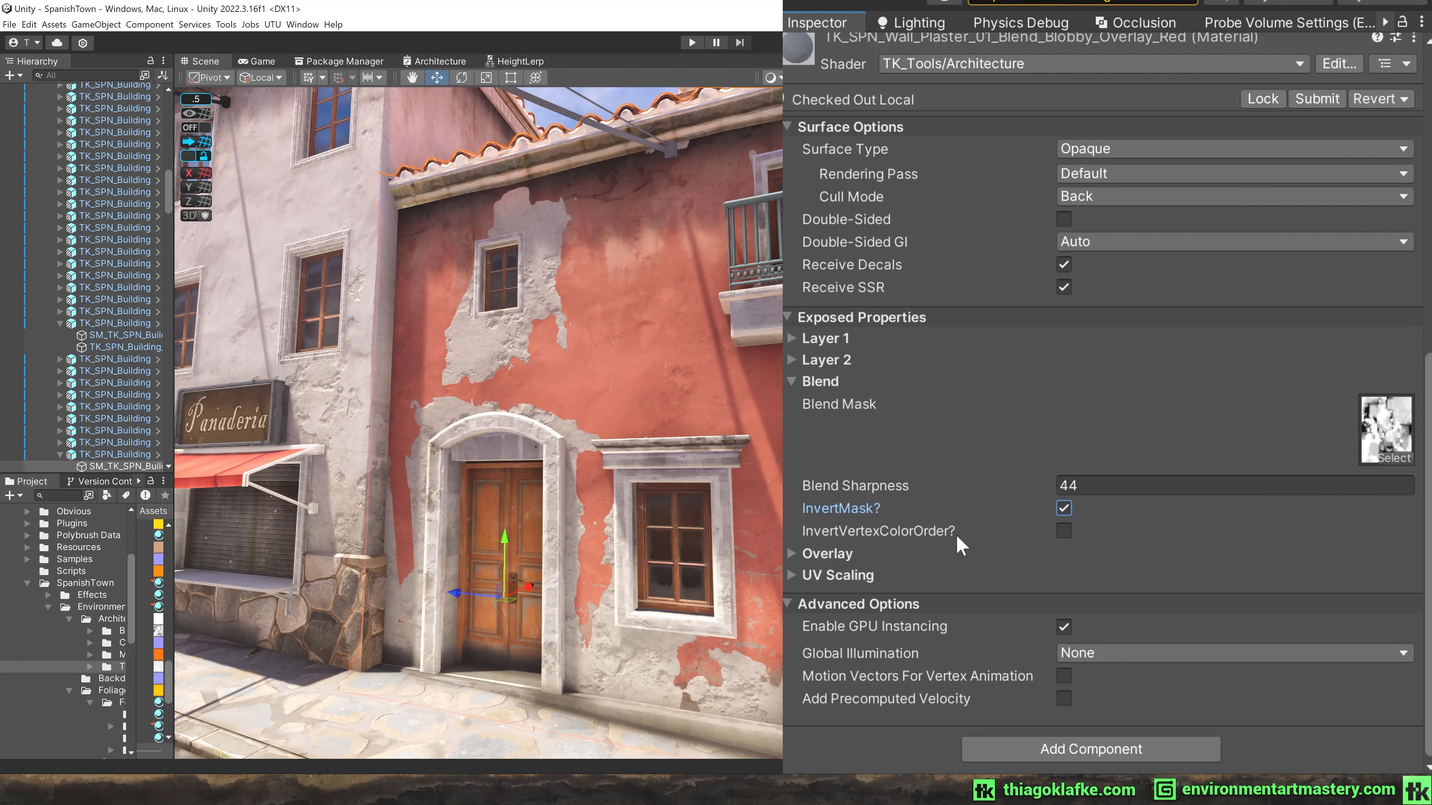
Switch InvertVertexColorOrder? on and off repeatedly on the red plaster to compare the swapped layers, leaving it disabled.
left_click(1064, 531)
left_click(1064, 530)
left_click(1065, 531)
left_click(1064, 531)
left_click(1065, 531)
left_click(1065, 531)
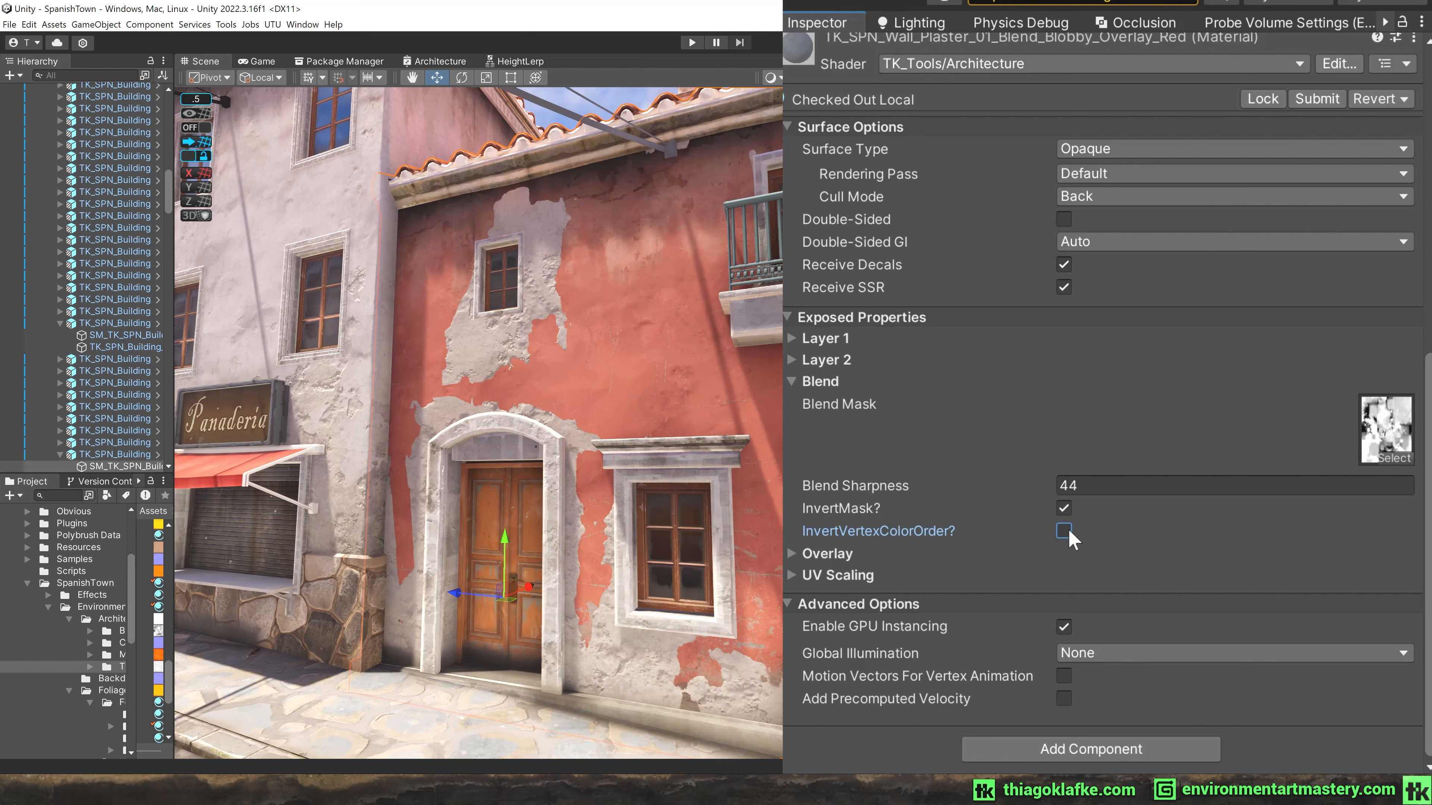
left_click(1064, 530)
left_click(1064, 531)
left_click(1064, 531)
left_click(1064, 530)
left_click(1065, 530)
left_click(1064, 531)
left_click(1064, 531)
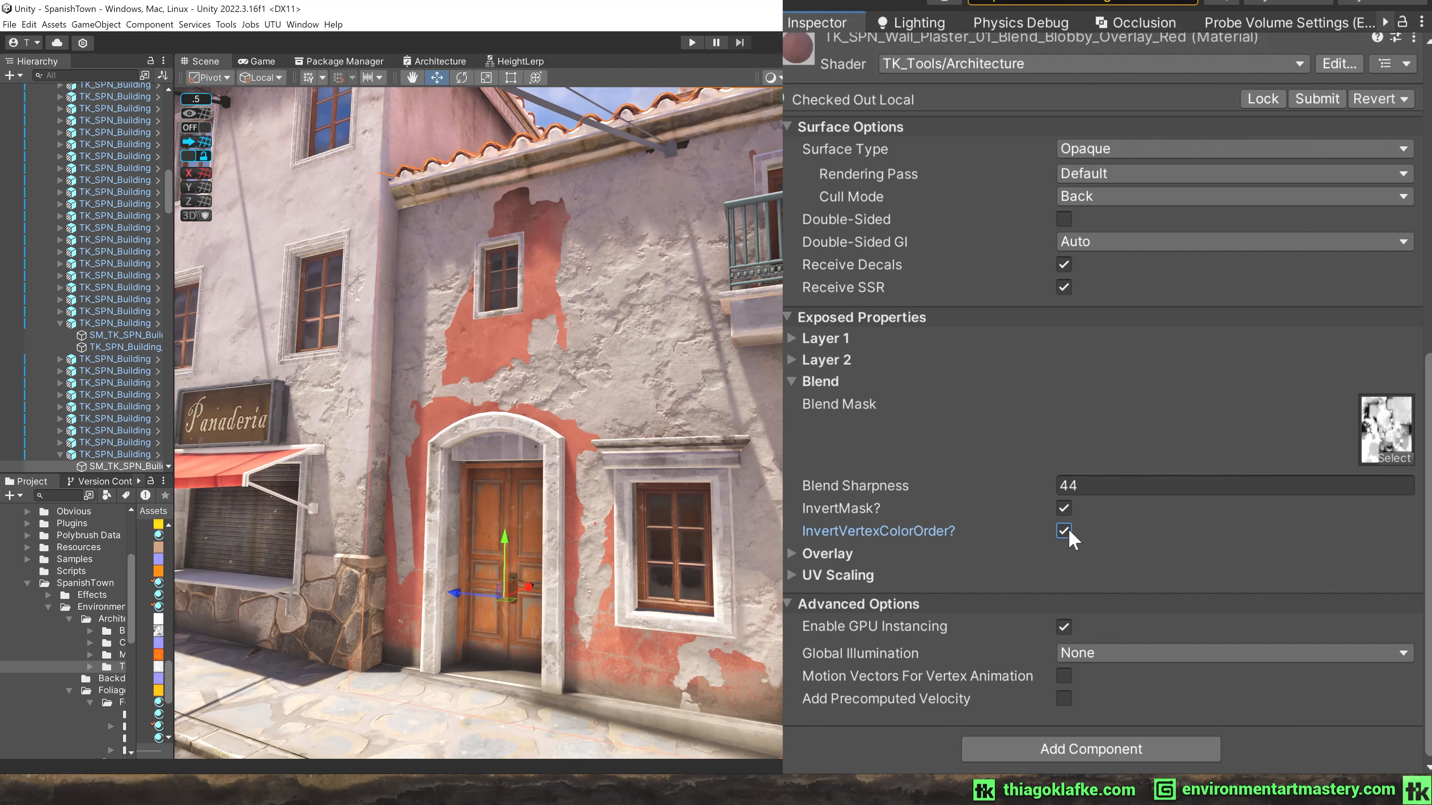
left_click(1064, 531)
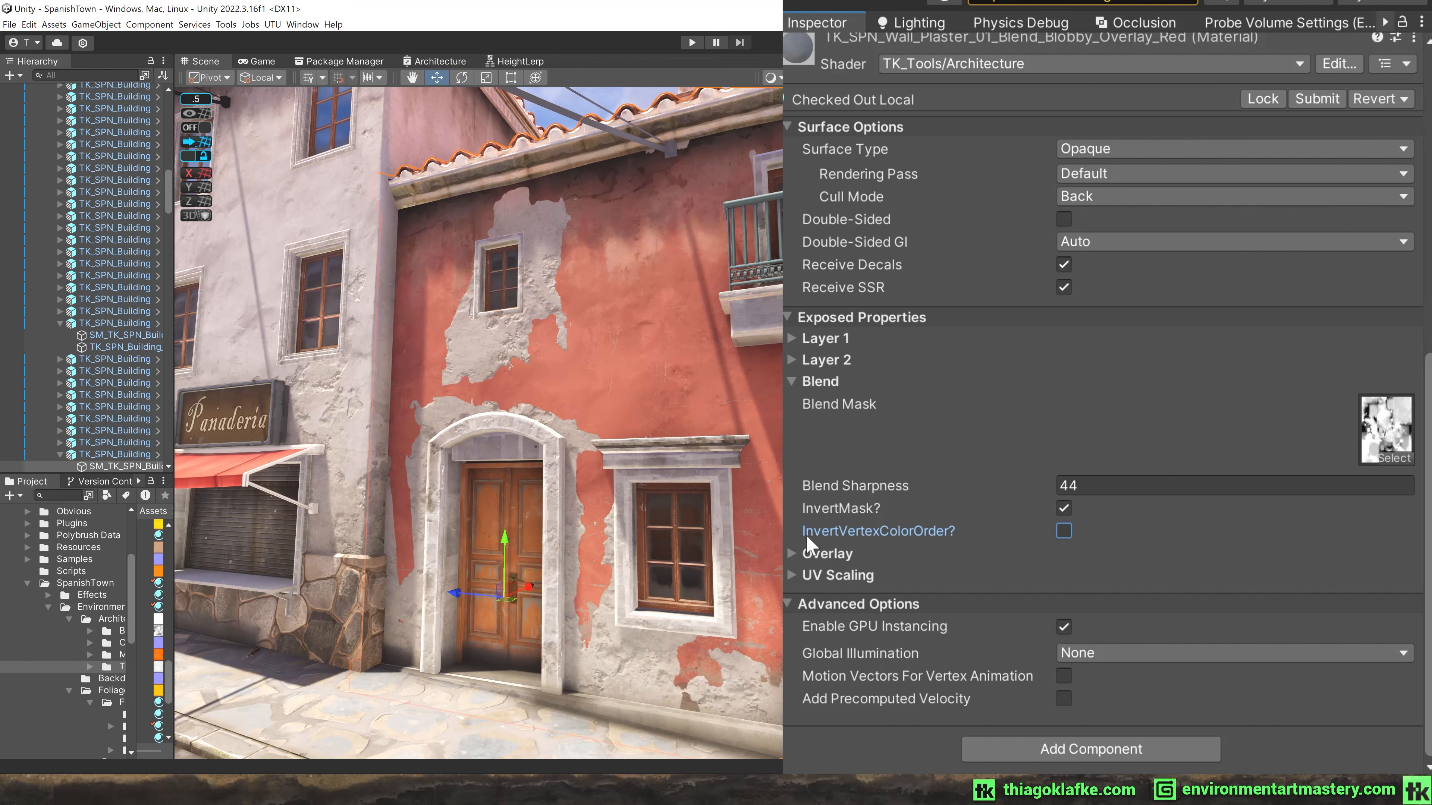
Expand the red plaster's Overlay group and examine its overlay texture in an enlarged image viewer, closing the viewer when done.
left_click(794, 552)
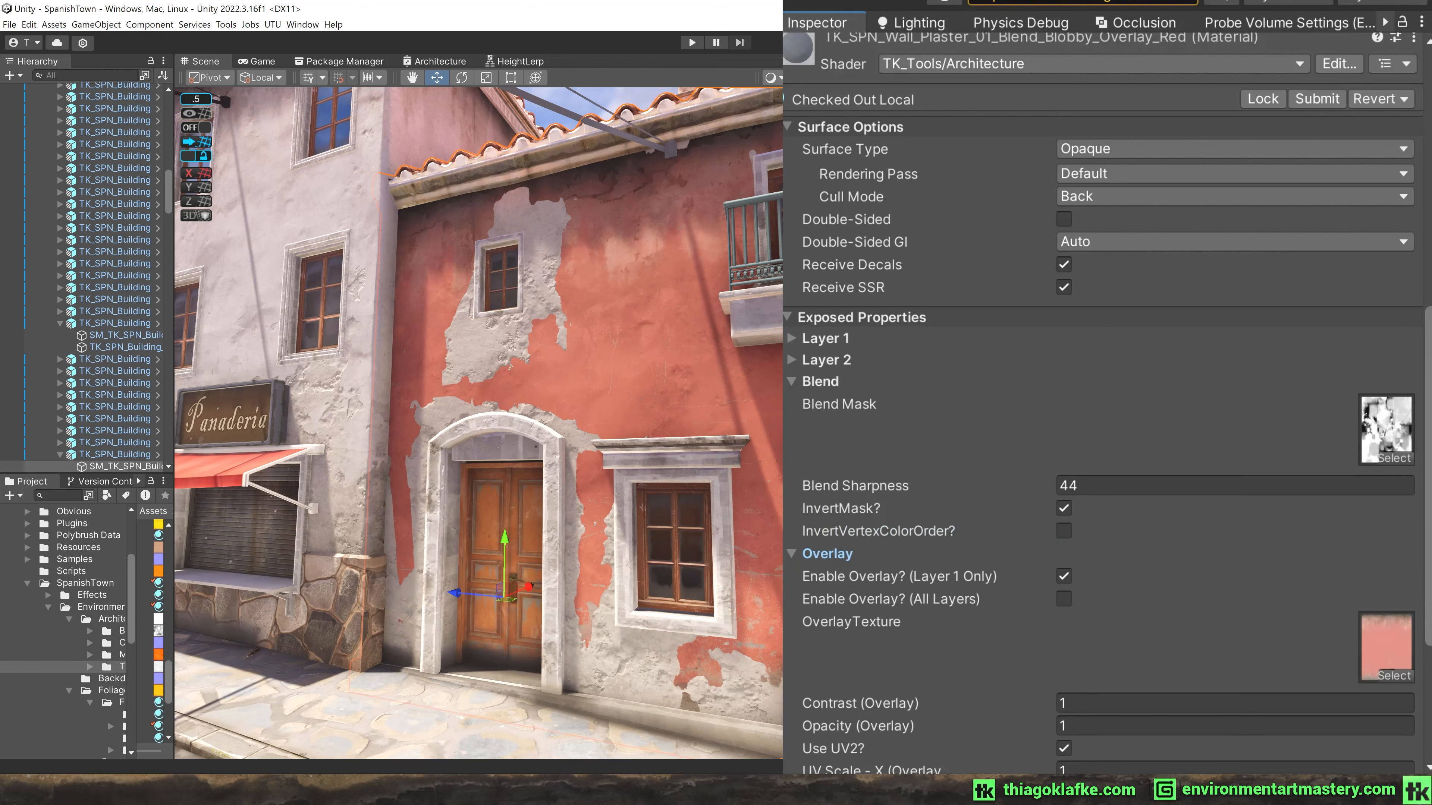
scroll(819, 471, "down", 3)
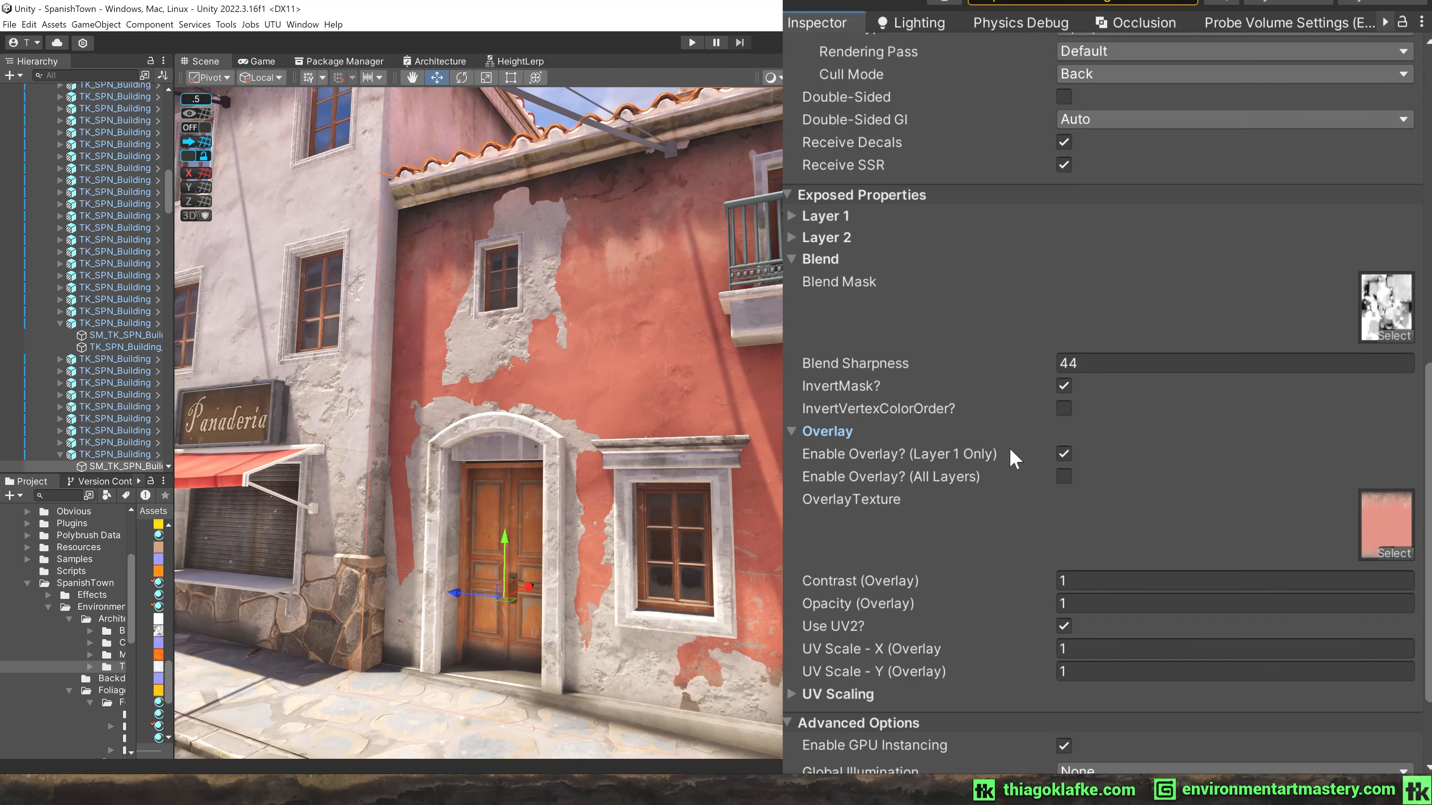
key("s")
right_click_drag(620, 311, 572, 284)
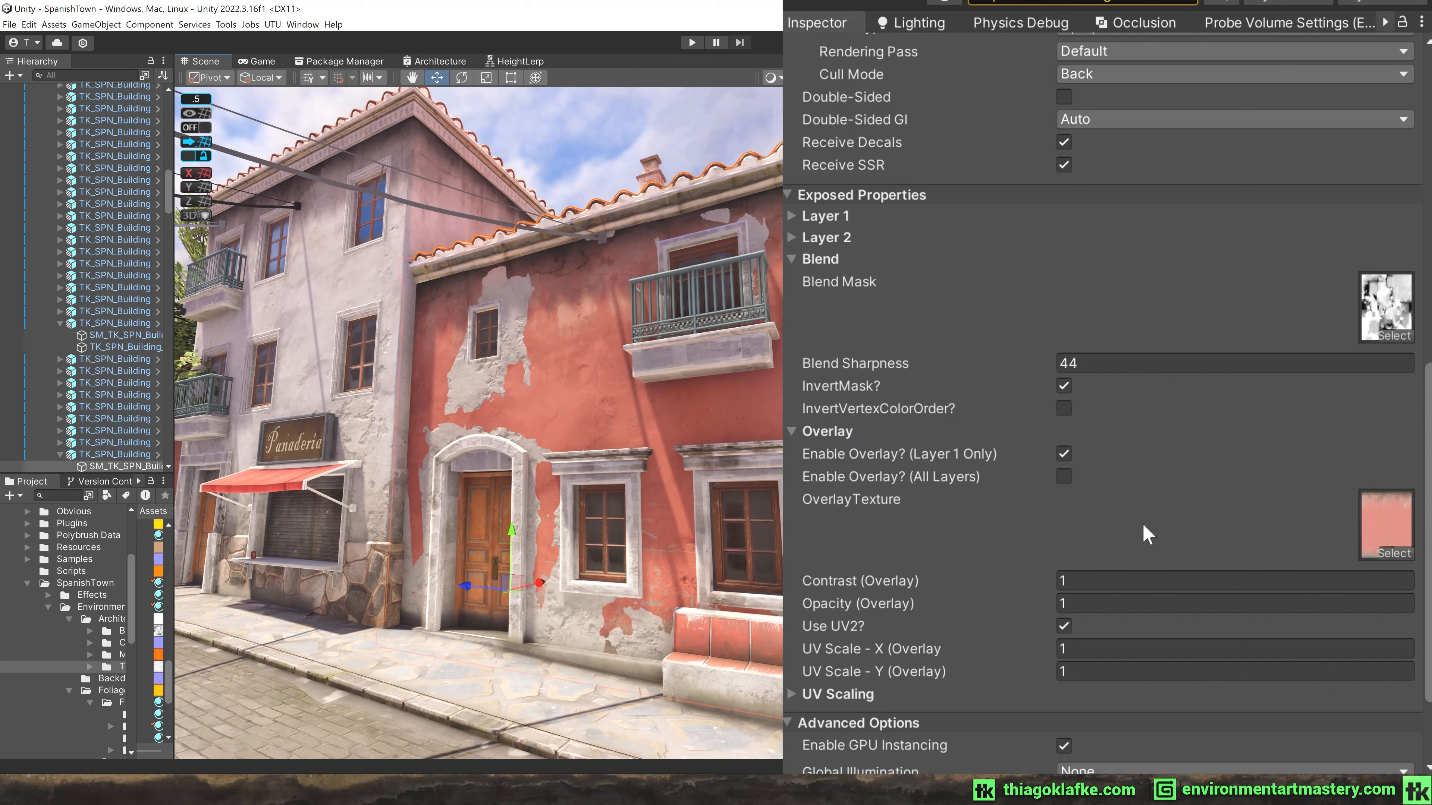
double_click(1386, 525)
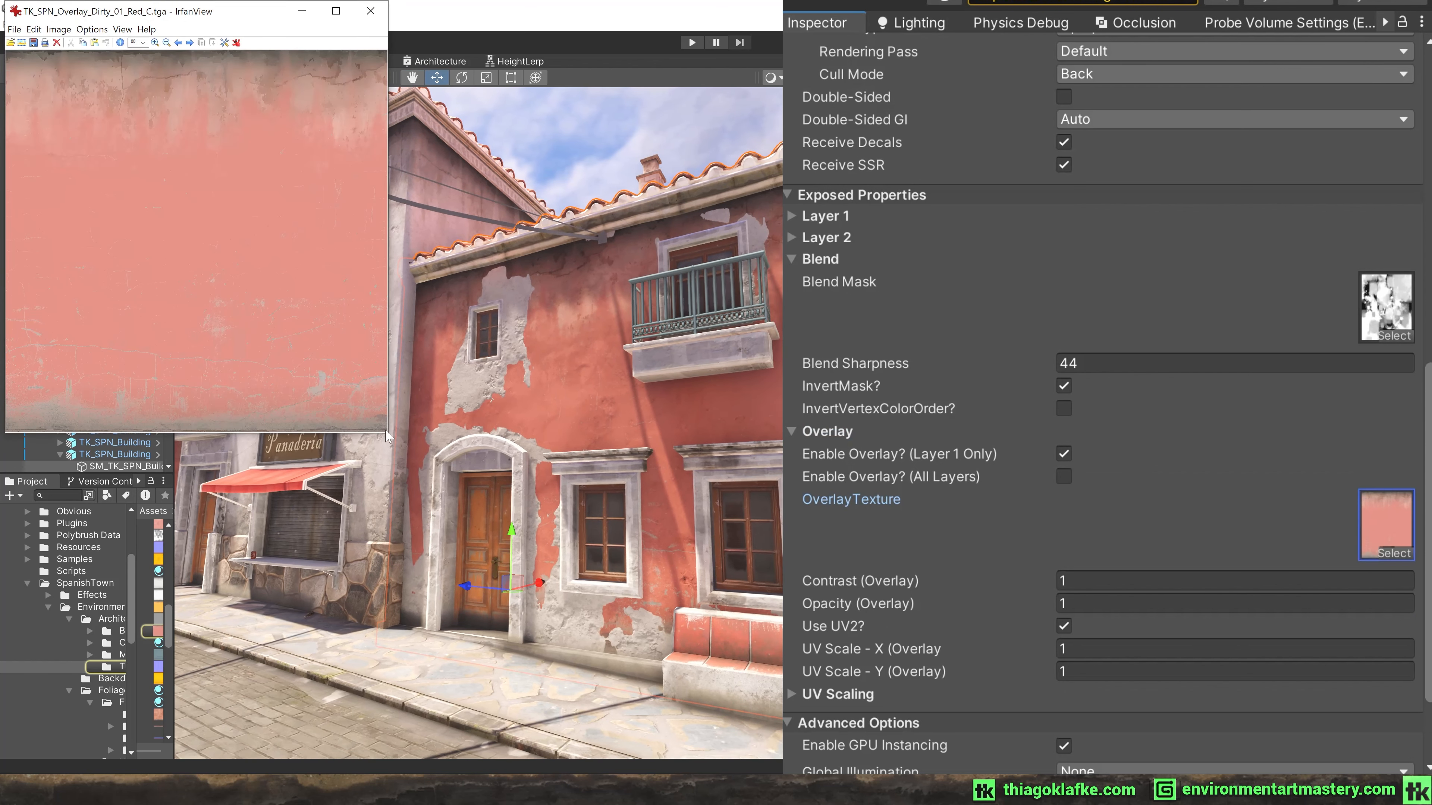
left_click_drag(385, 433, 575, 608)
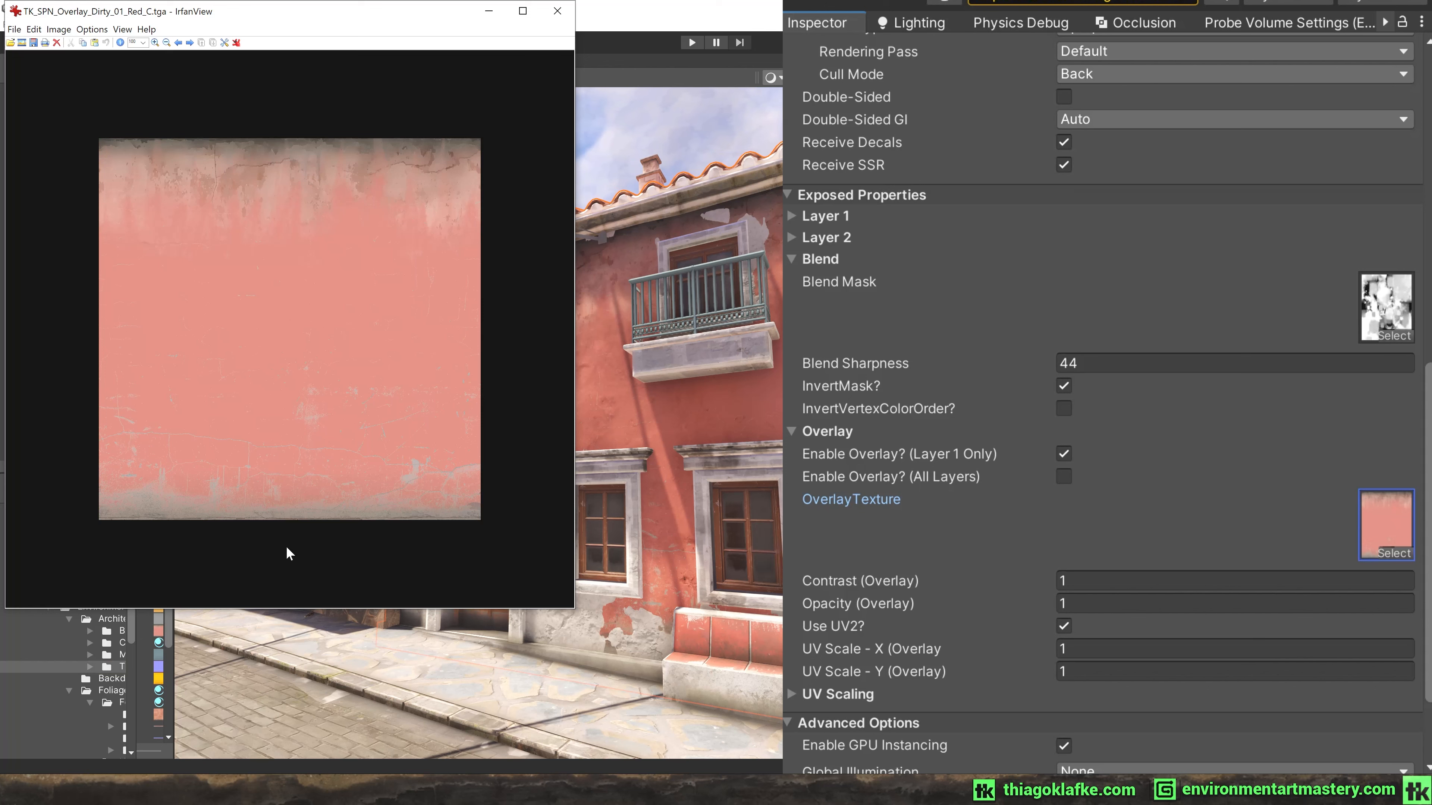
left_click(557, 11)
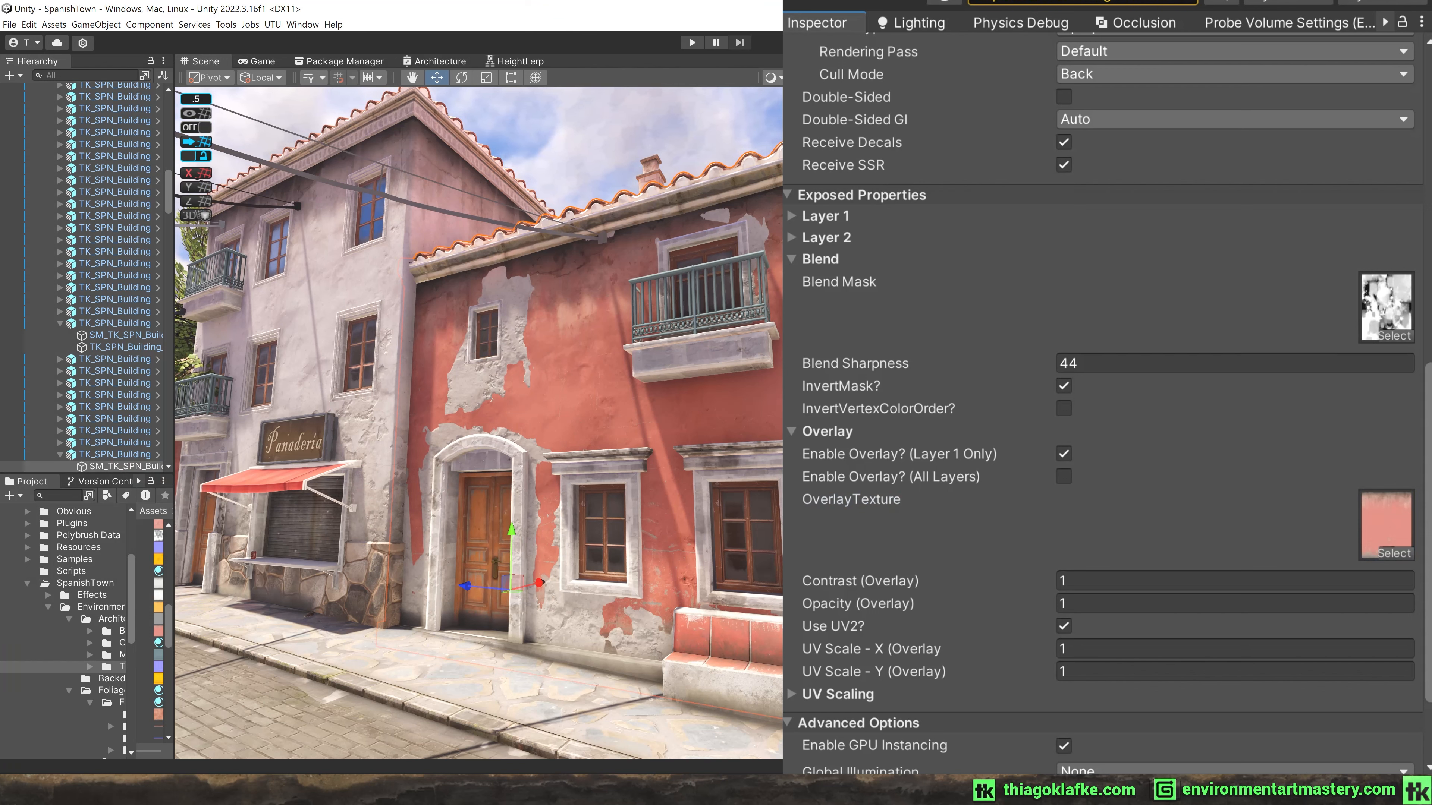
Switch Enable Overlay? (Layer 1 Only) off and on repeatedly to compare the house with and without red paint, leaving it enabled.
left_click(1064, 454)
left_click(1063, 454)
left_click(1064, 455)
left_click(1064, 455)
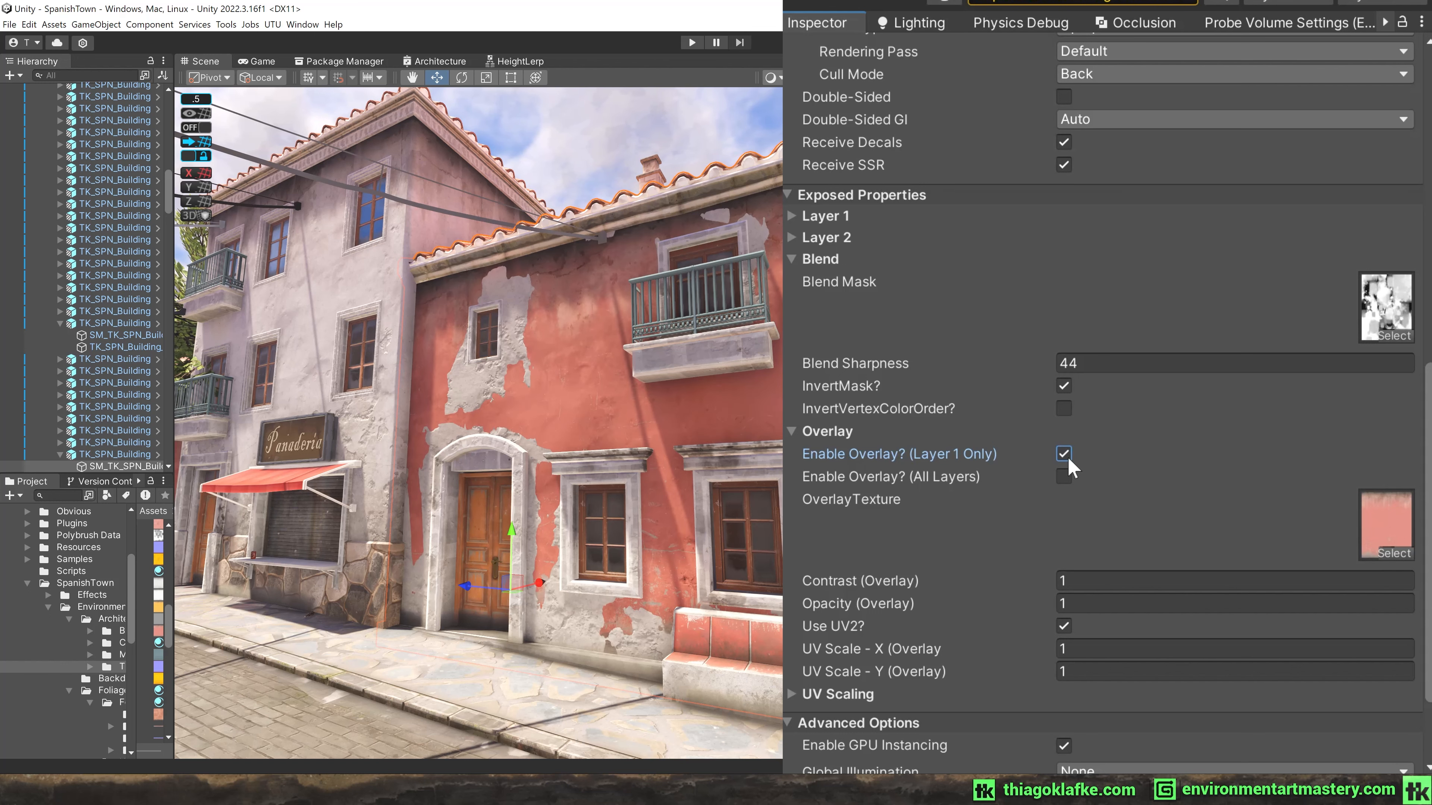
left_click(1064, 454)
left_click(1064, 455)
left_click(1068, 460)
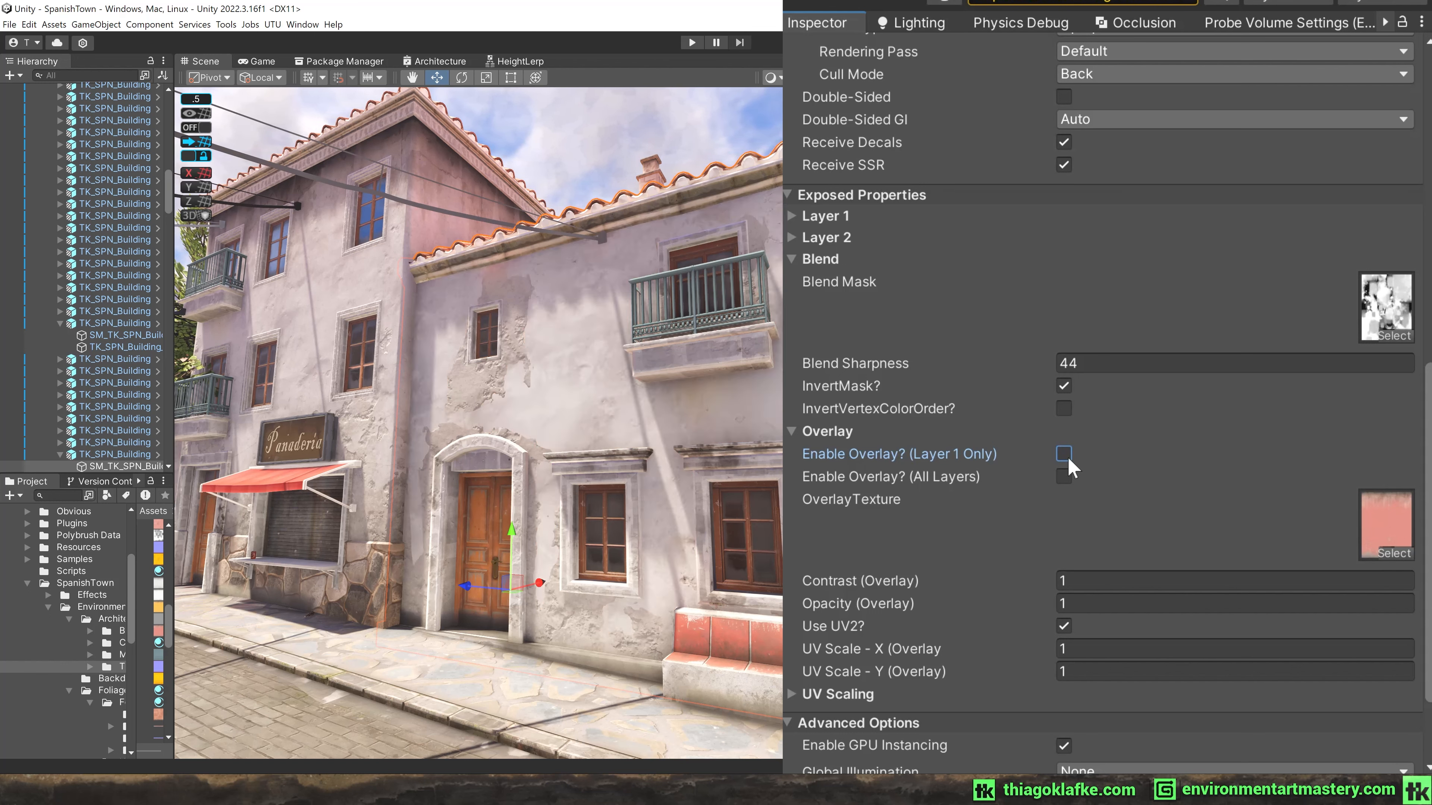
left_click(1068, 460)
left_click(1069, 460)
left_click(1068, 460)
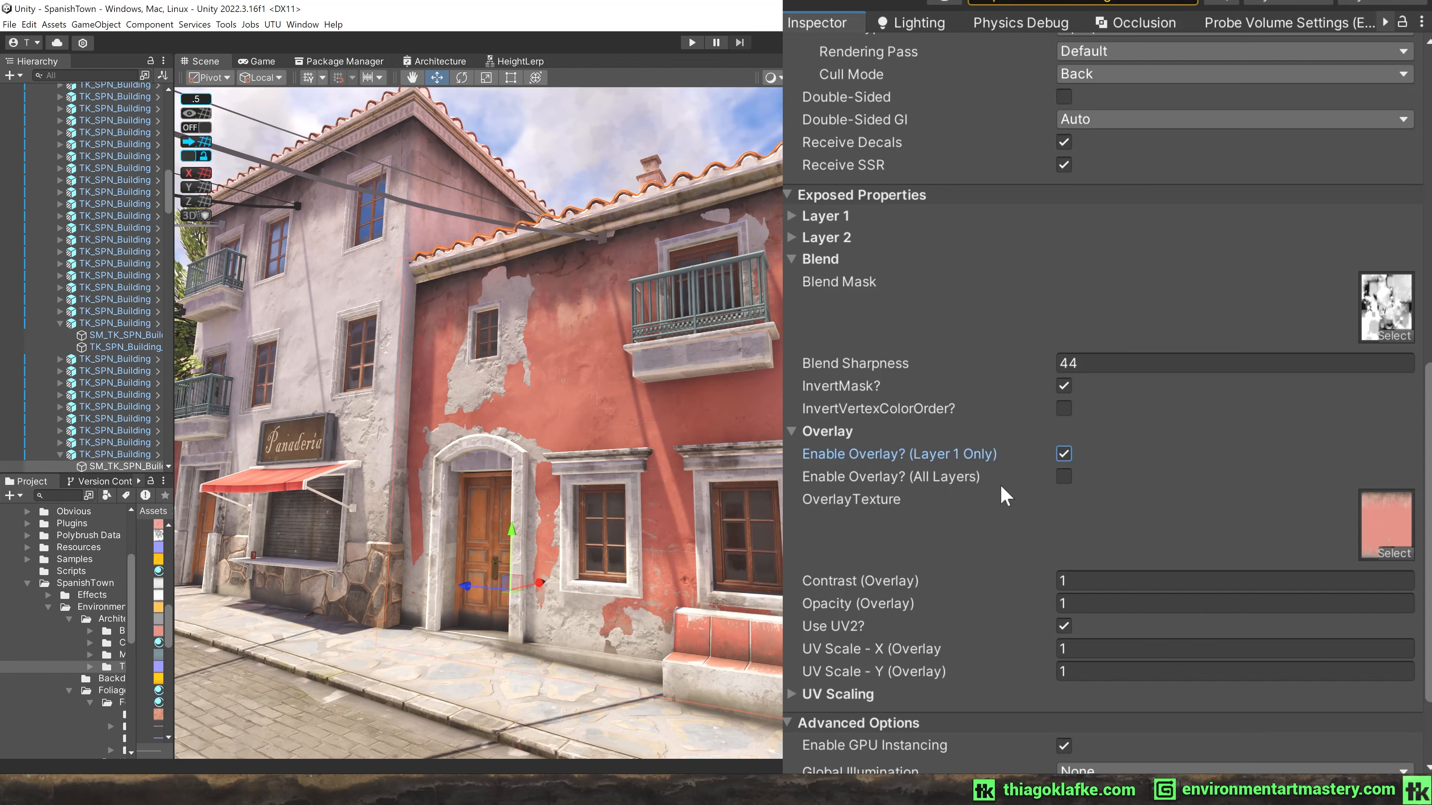
Try Enable Overlay? (All Layers) on the red plaster twice, leaving it disabled.
left_click(1064, 477)
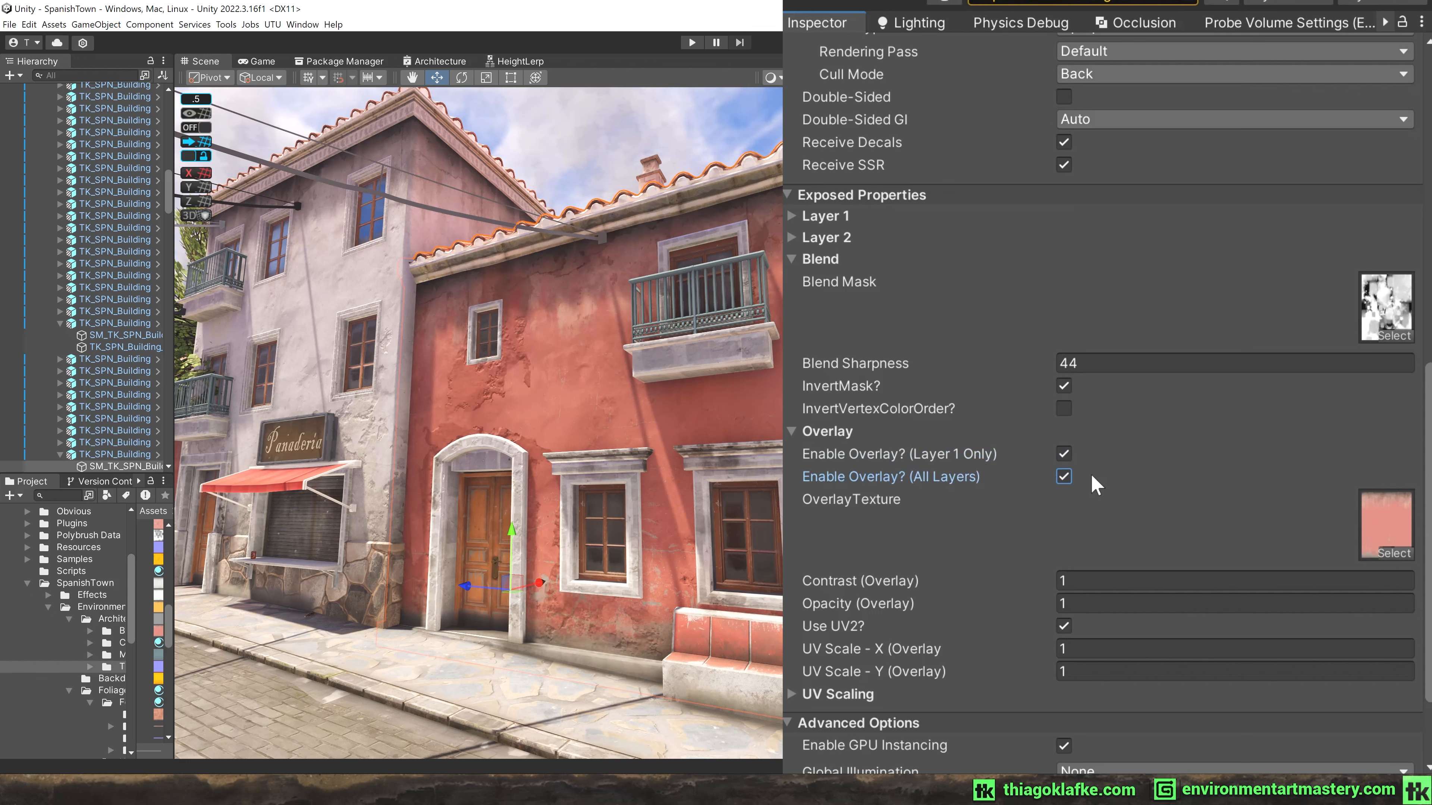
left_click(1063, 483)
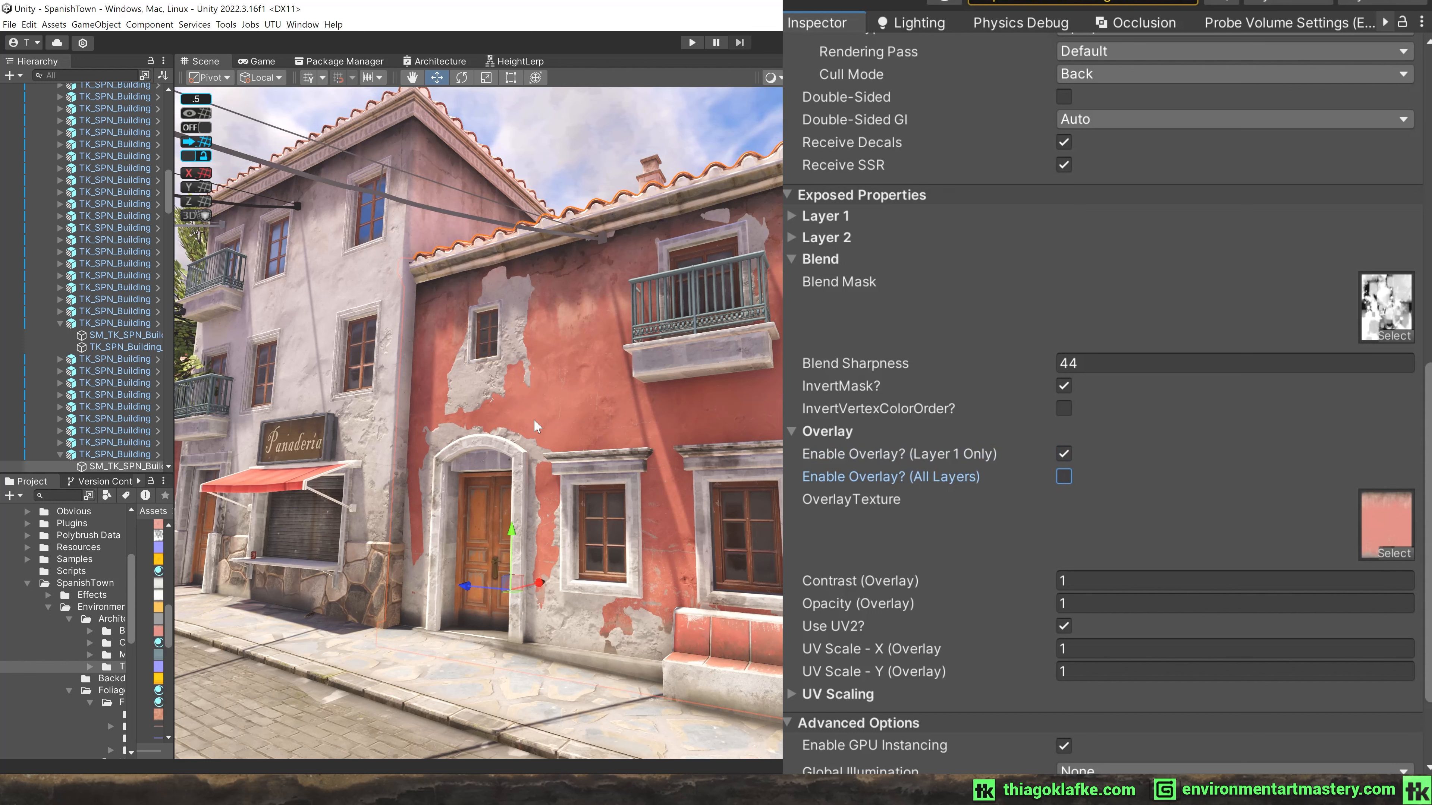
left_click(1064, 477)
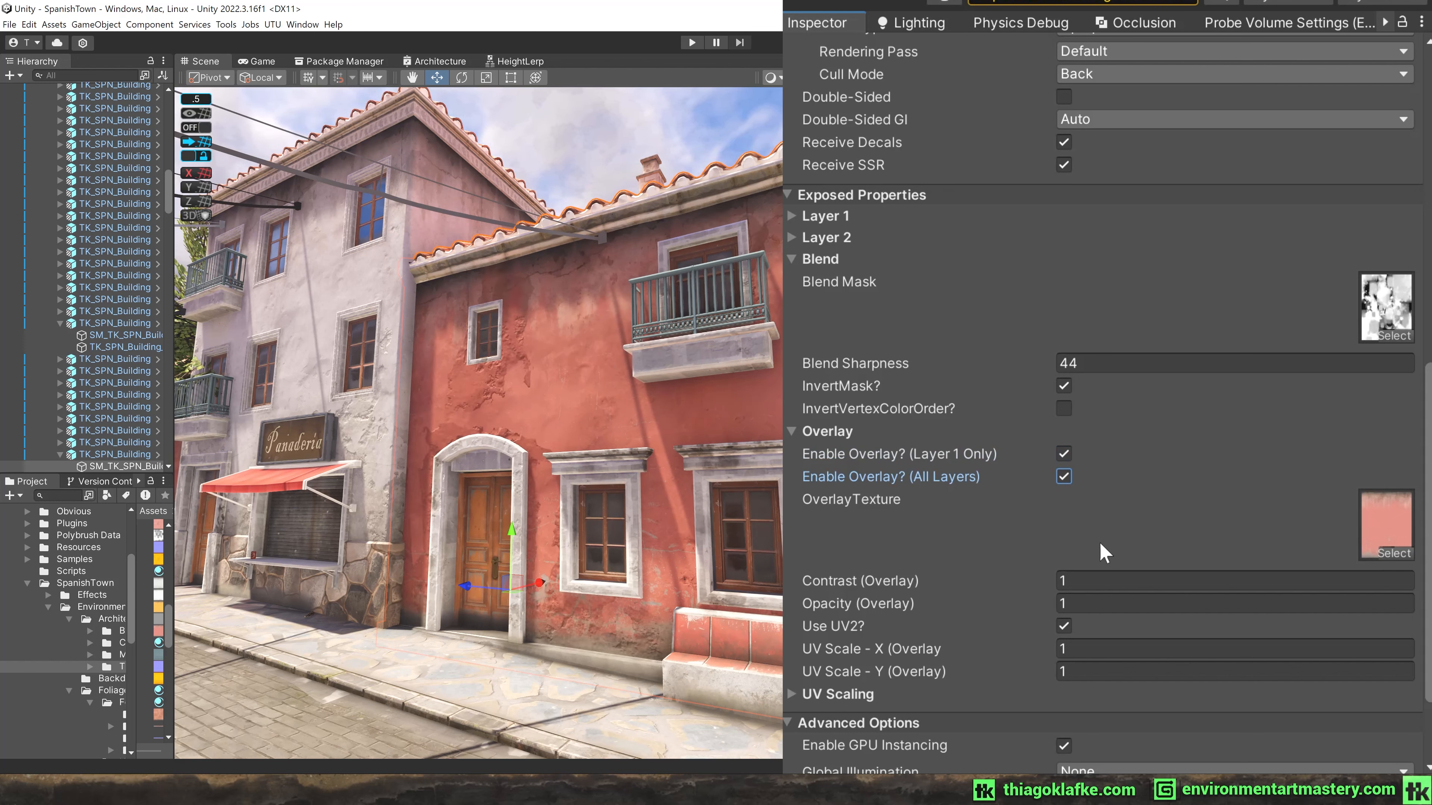
left_click(1064, 478)
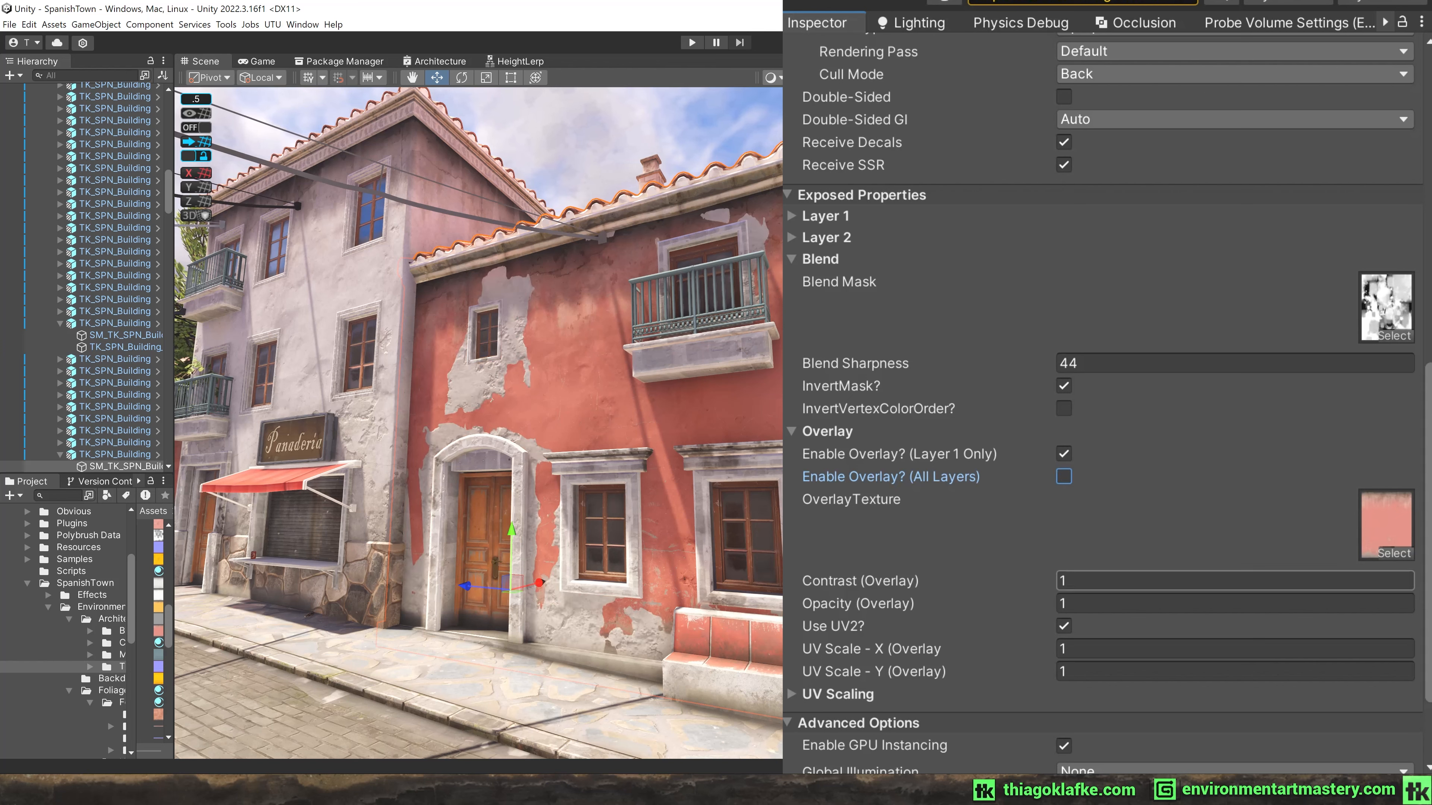
Test different Contrast (Overlay) values on the red plaster, including -1.11, and reset it to 1.
mouse_move(1031, 580)
left_mouse_down()
mouse_move(1173, 583)
mouse_move(950, 579)
mouse_move(1009, 590)
left_mouse_up()
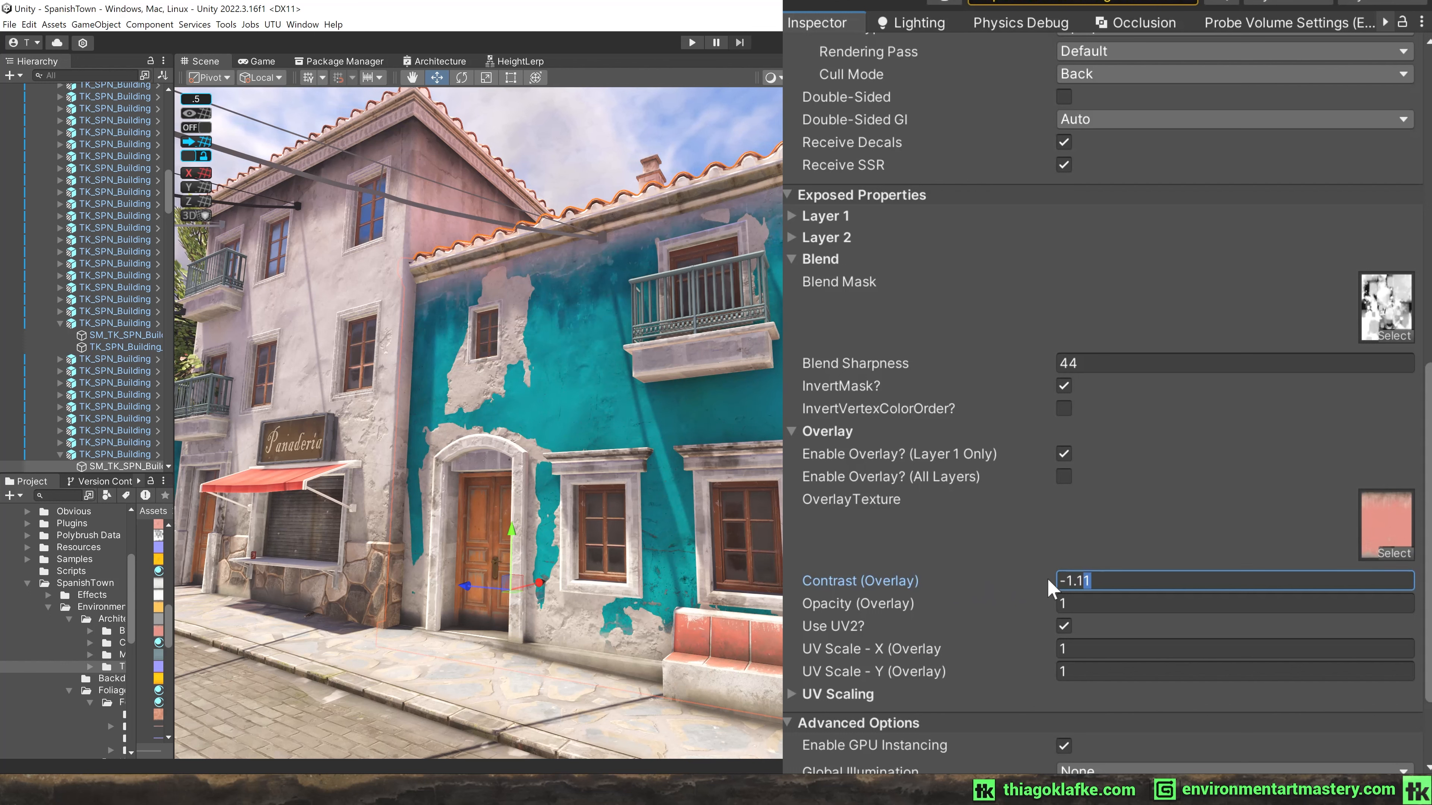
type("1")
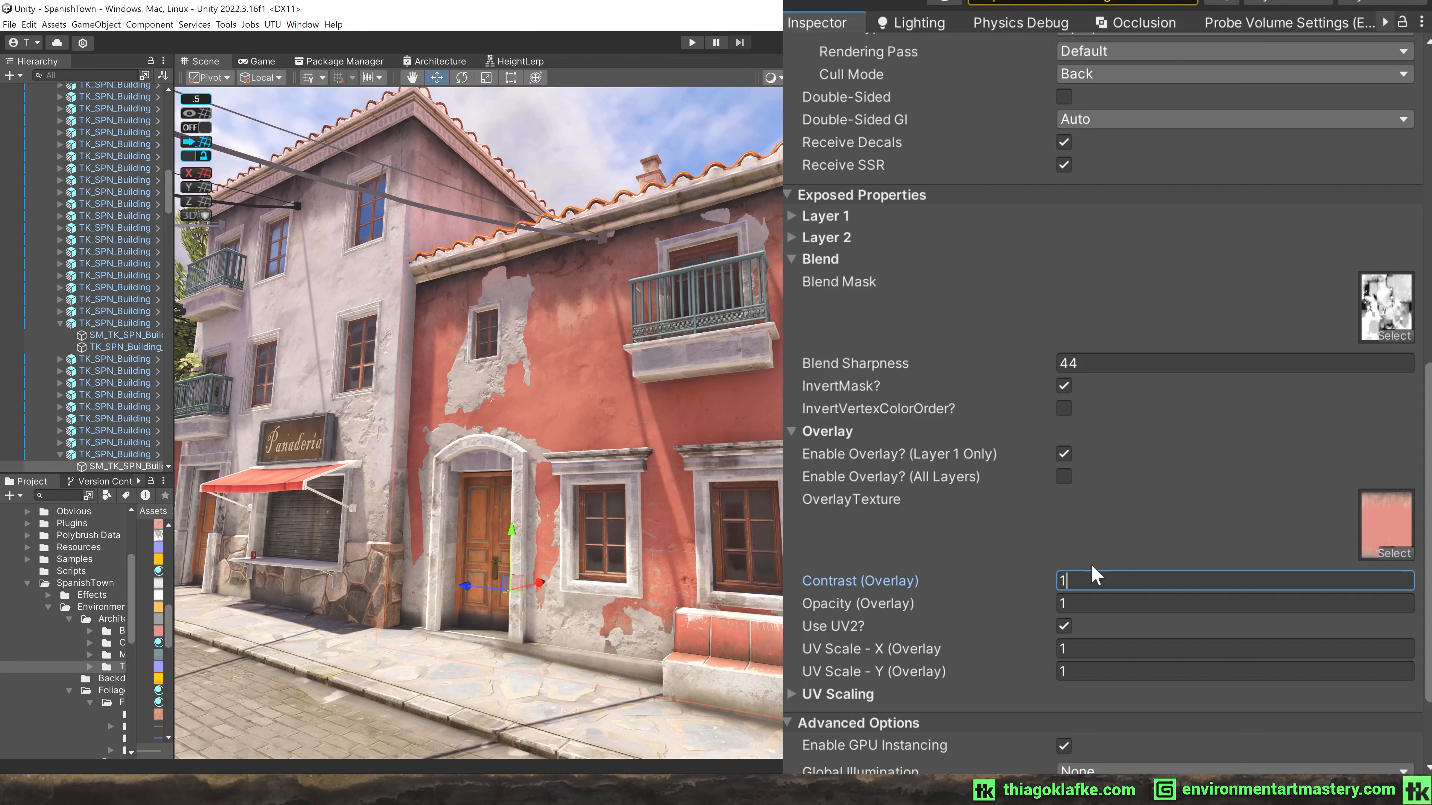
Test the red plaster's Opacity (Overlay) at 0 with Layer 1 and Layer 2 expanded for review, and reset it to 1.
left_click_drag(1036, 581, 1010, 613)
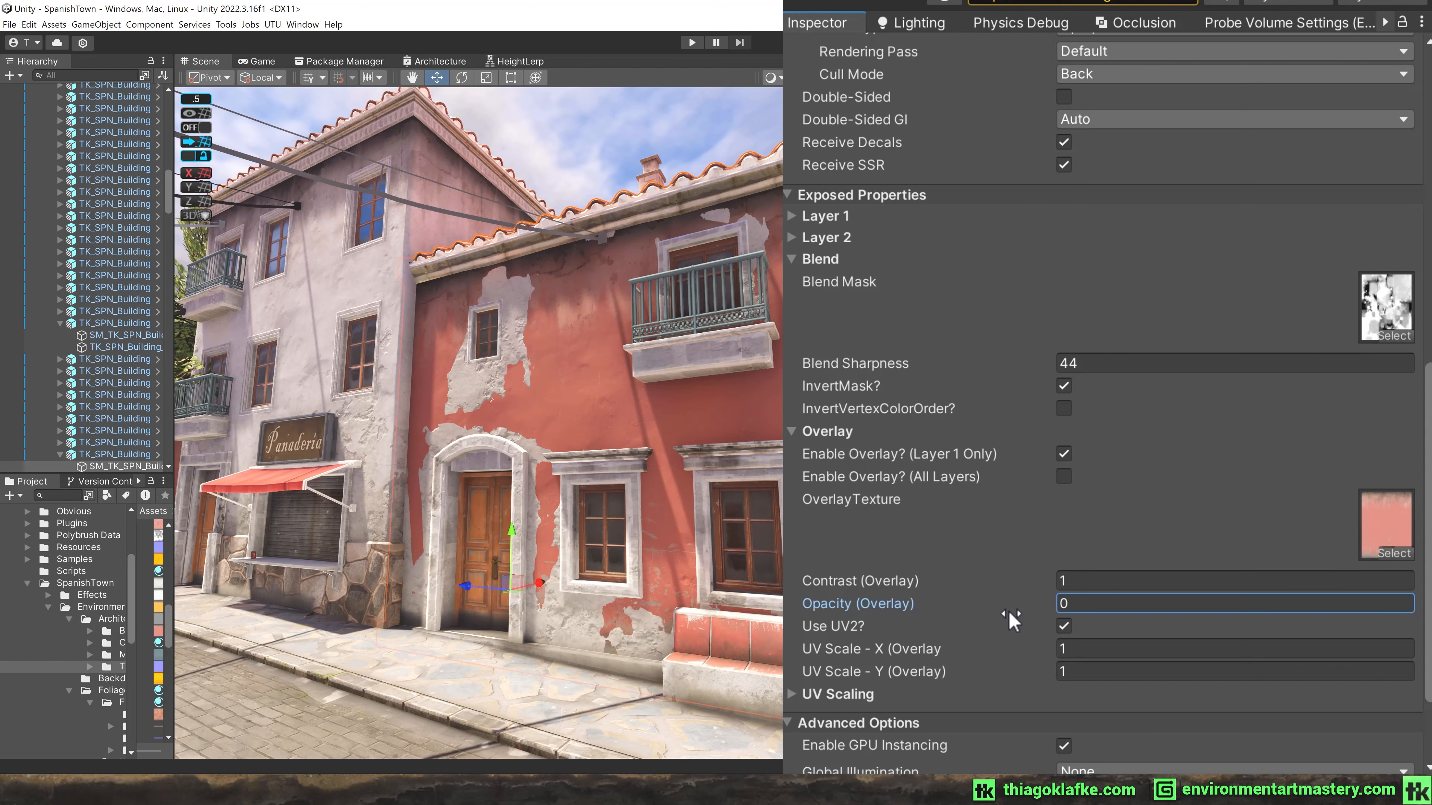
scroll(1089, 581, "up", 5)
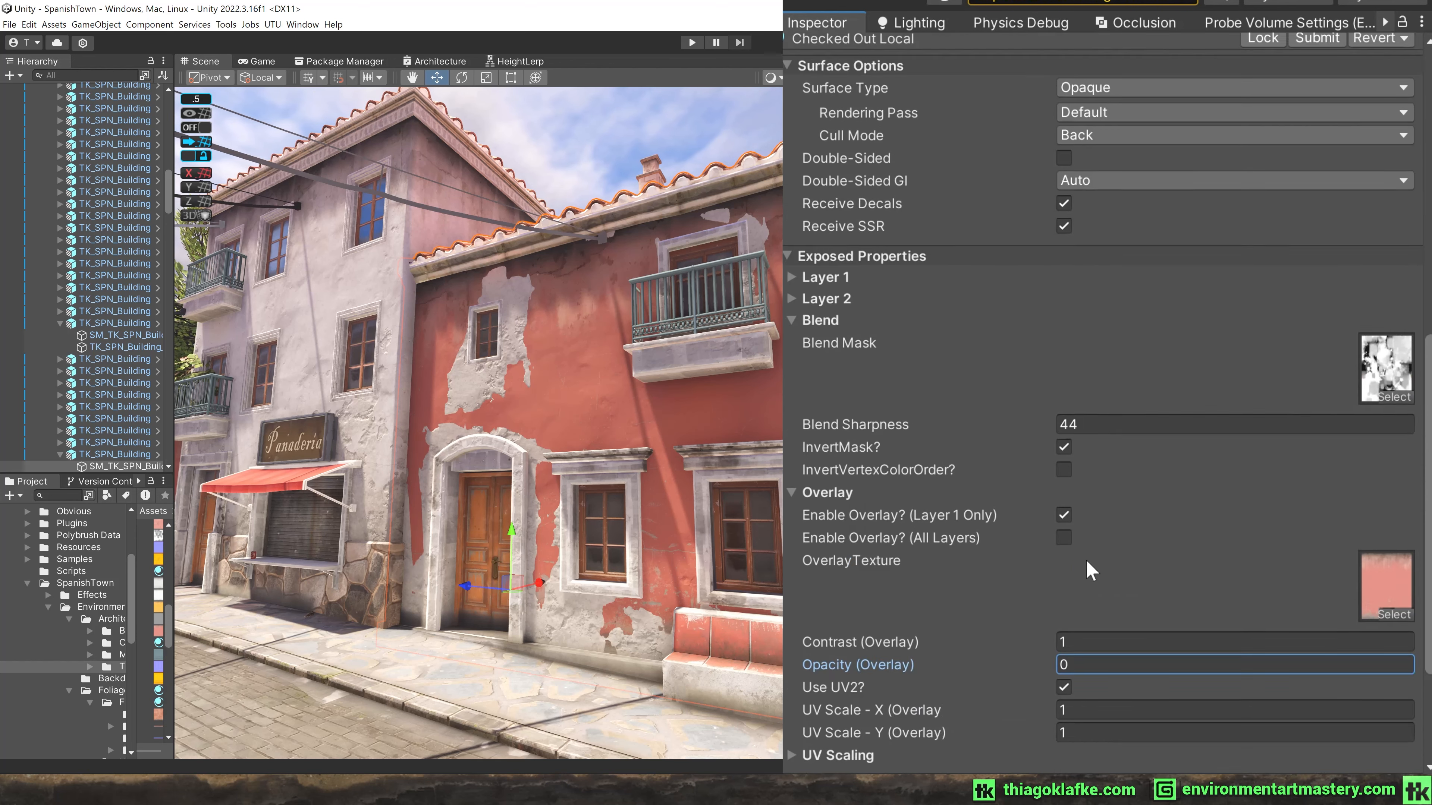
left_click(792, 402)
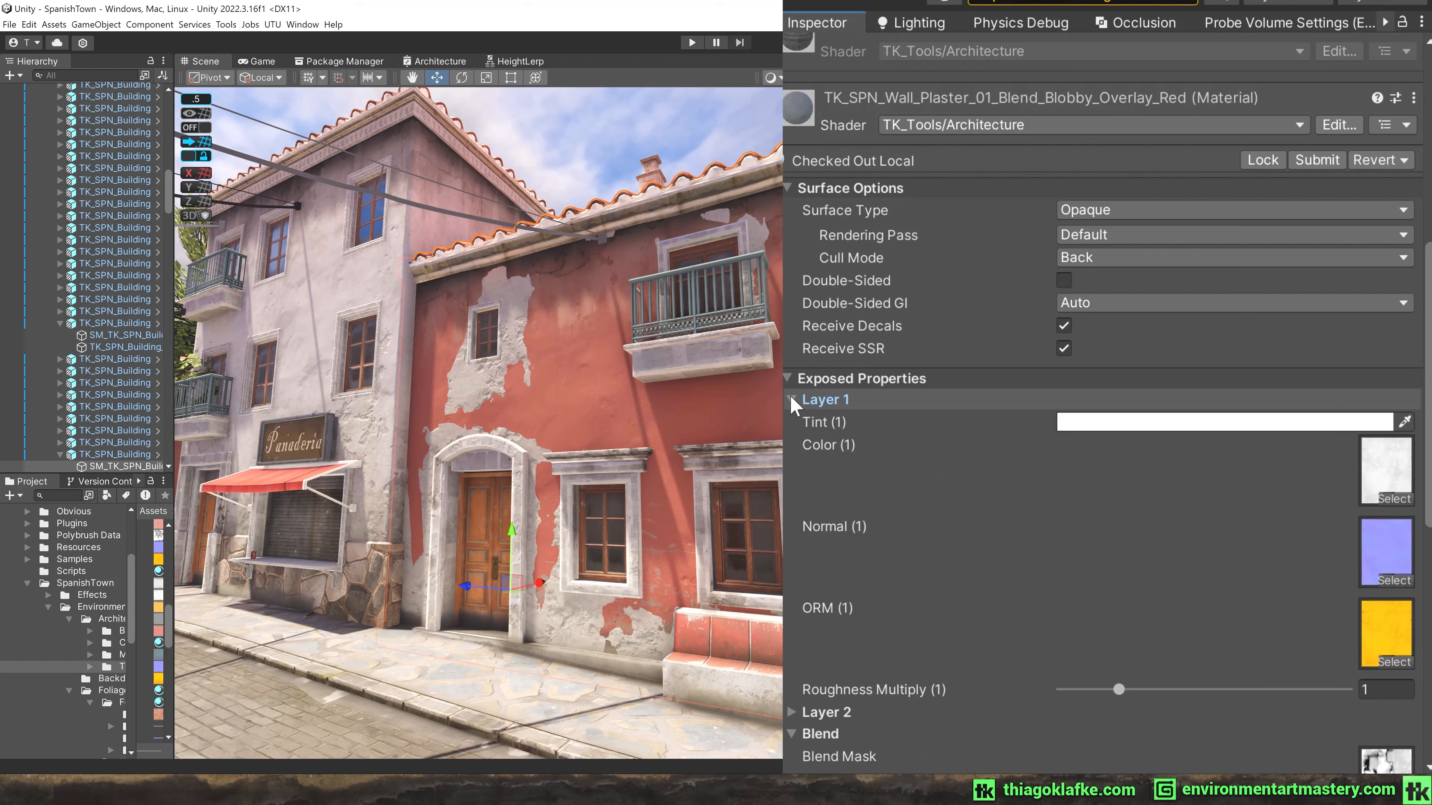
left_click(826, 716)
scroll(862, 626, "down", 9)
scroll(862, 626, "down", 11)
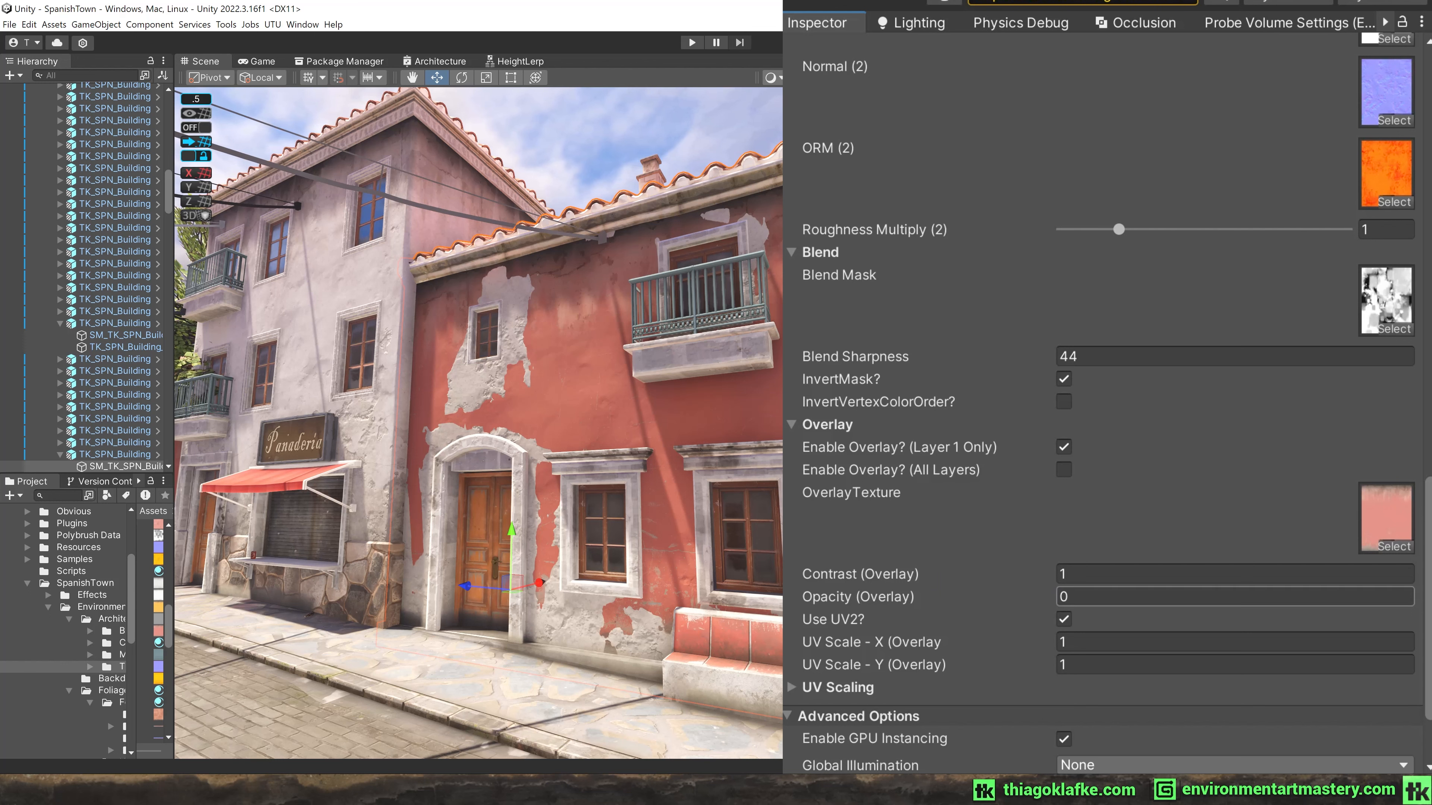
left_click(1092, 599)
type("1")
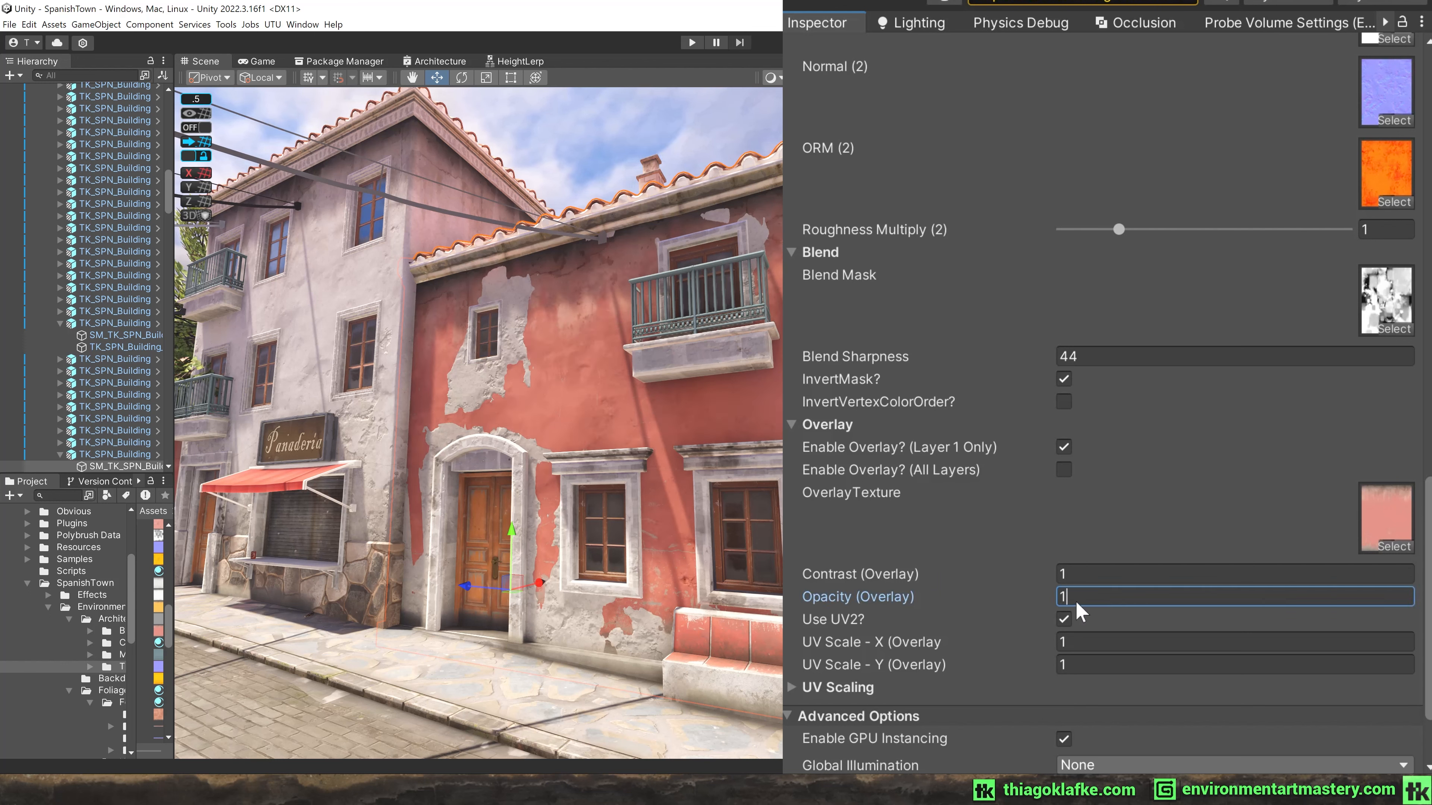
Test the red plaster's Opacity (Overlay) at 2 and reset it to 1.
left_click_drag(1076, 601, 990, 595)
type("2")
left_click_drag(1110, 593, 982, 590)
type("1")
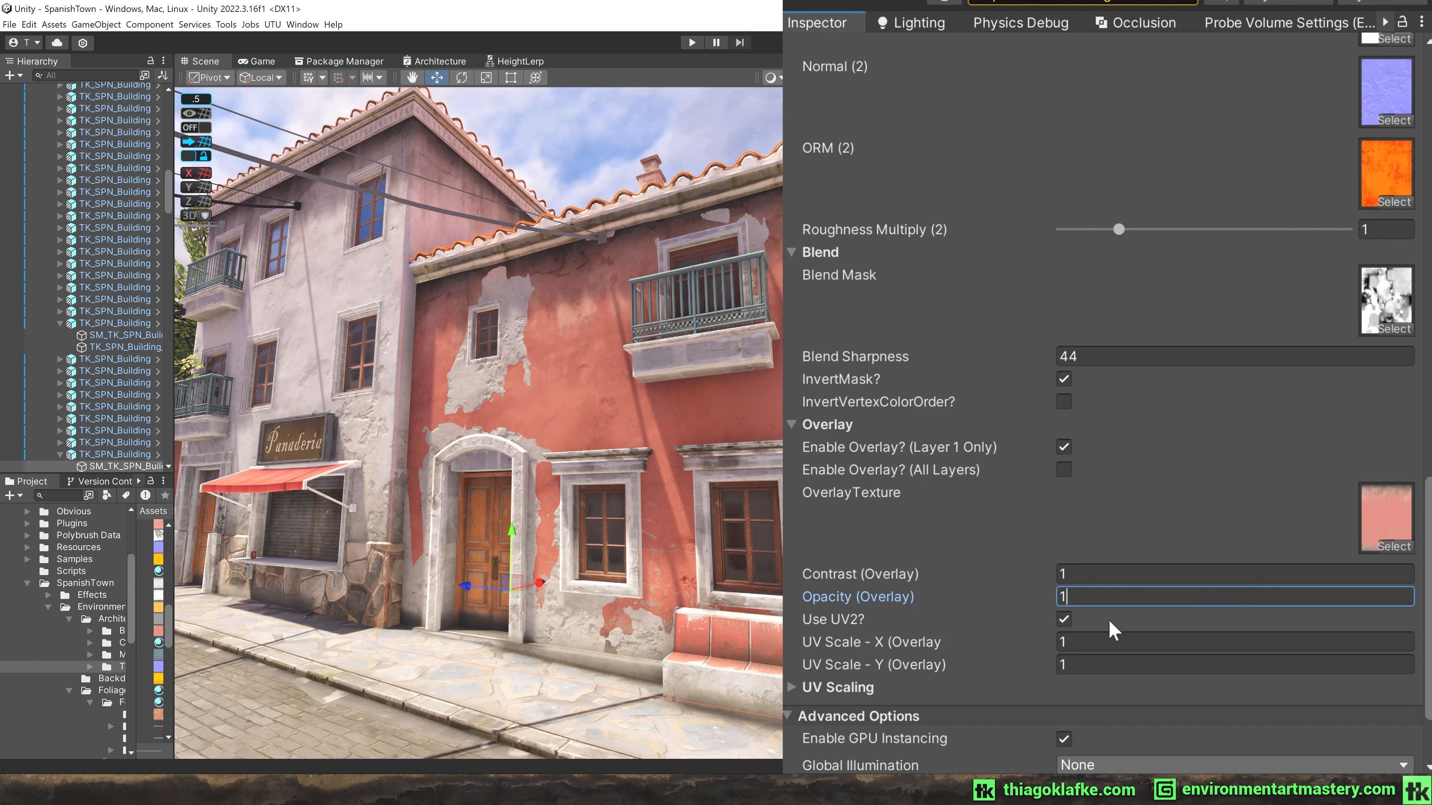
Switch Use UV2? off and on repeatedly to compare the red plaster's overlay mapping, leaving it enabled.
left_click(1064, 620)
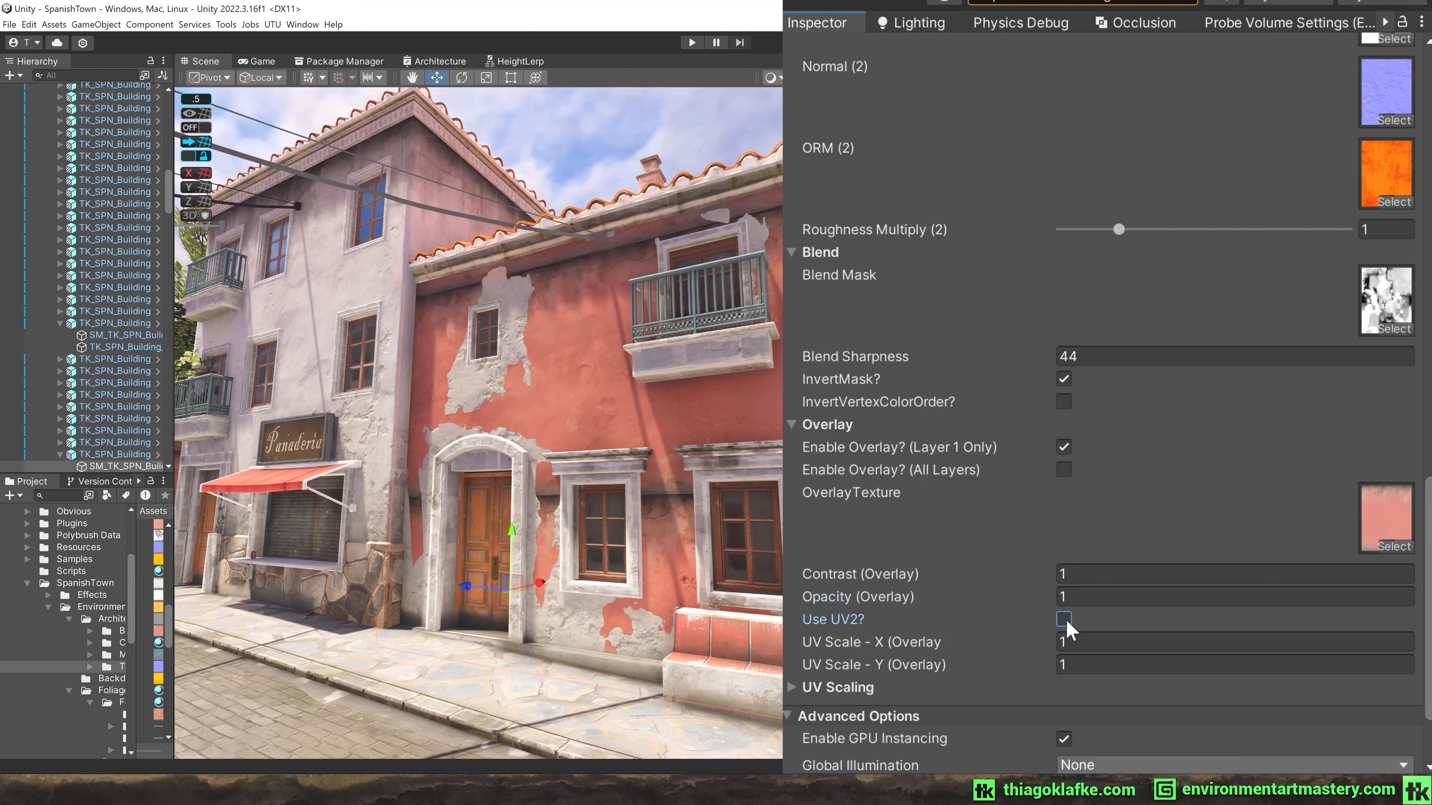
left_click(1064, 620)
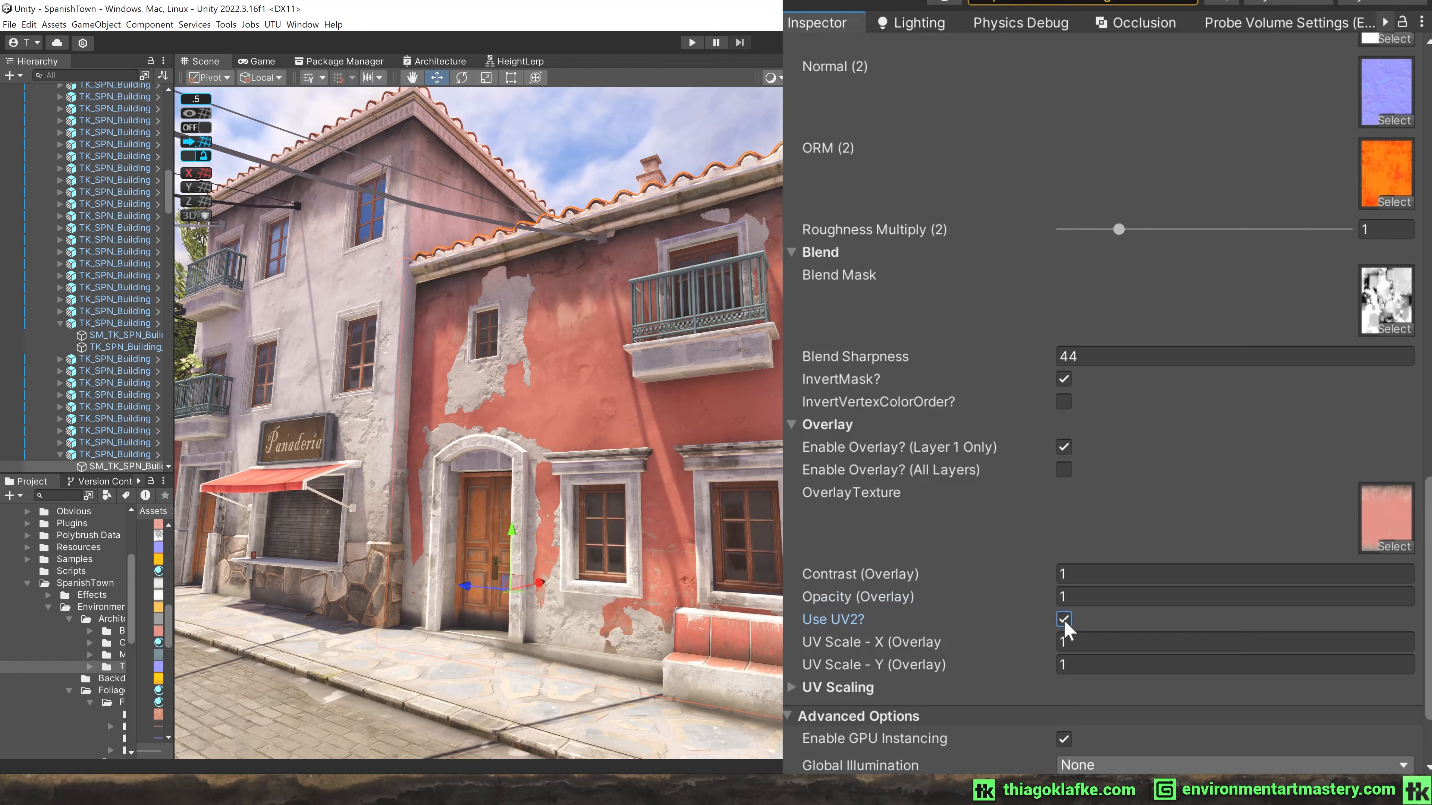
left_click(1064, 621)
left_click(1064, 621)
left_click(1065, 620)
left_click(1064, 620)
left_click(1062, 621)
left_click(1063, 621)
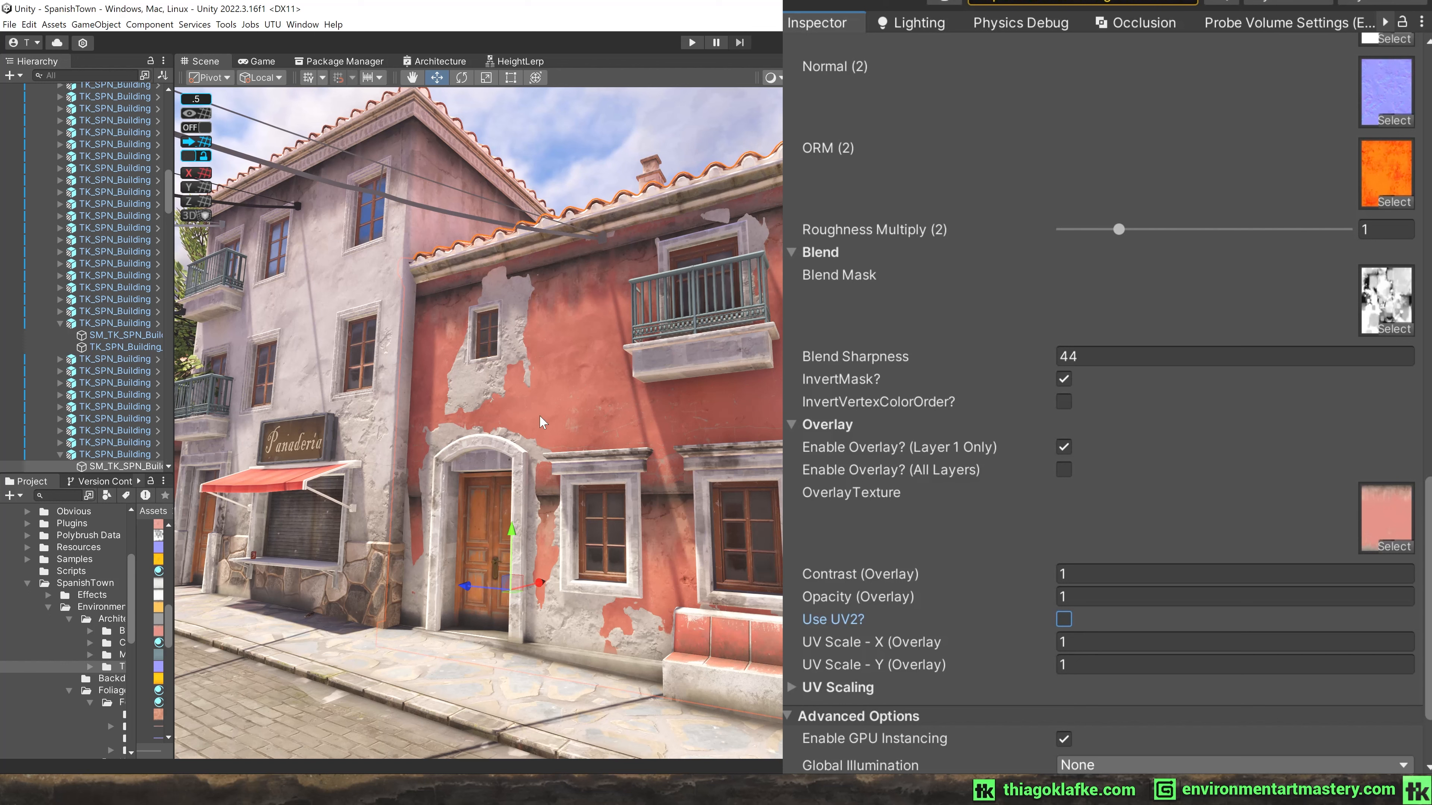
left_click(1064, 620)
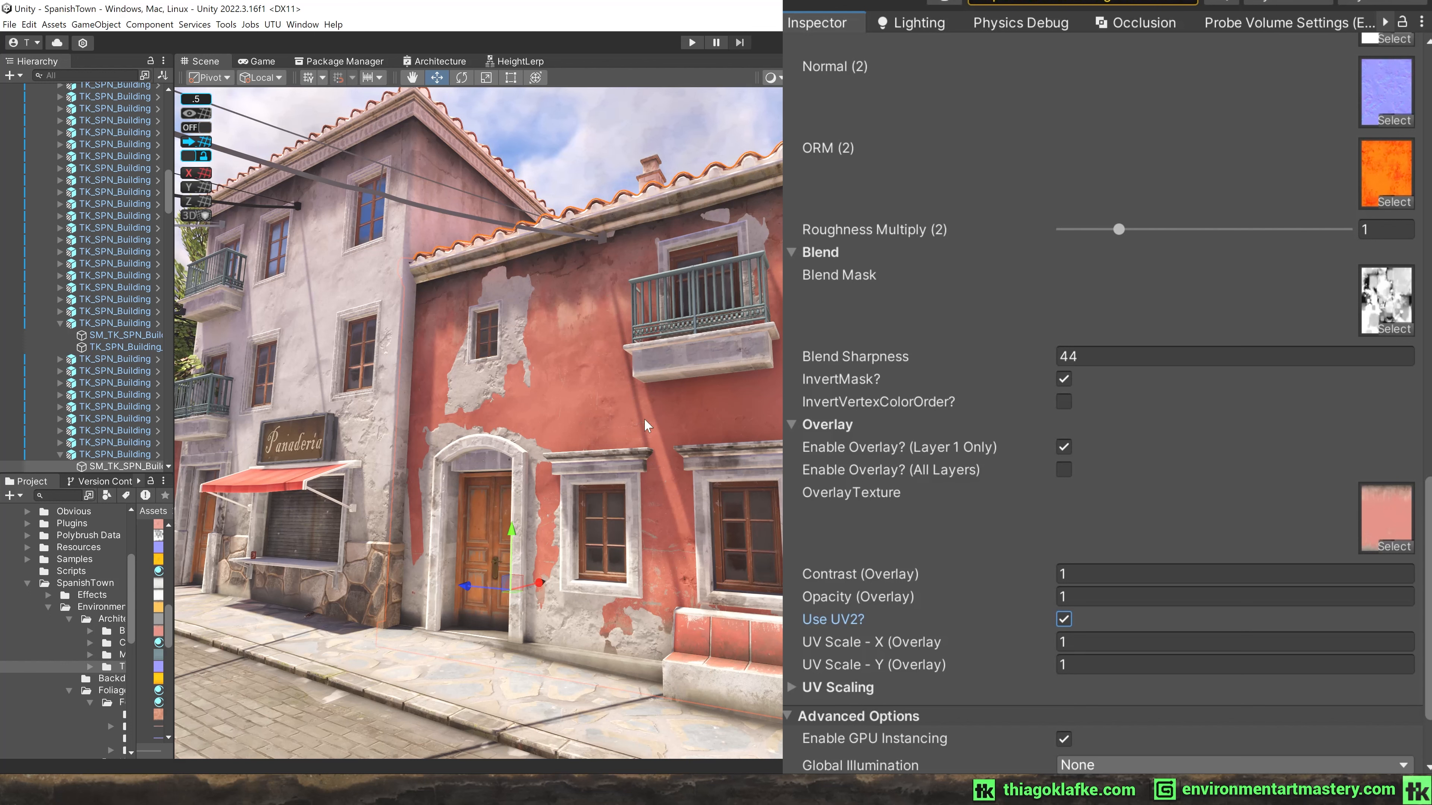
left_click(1065, 622)
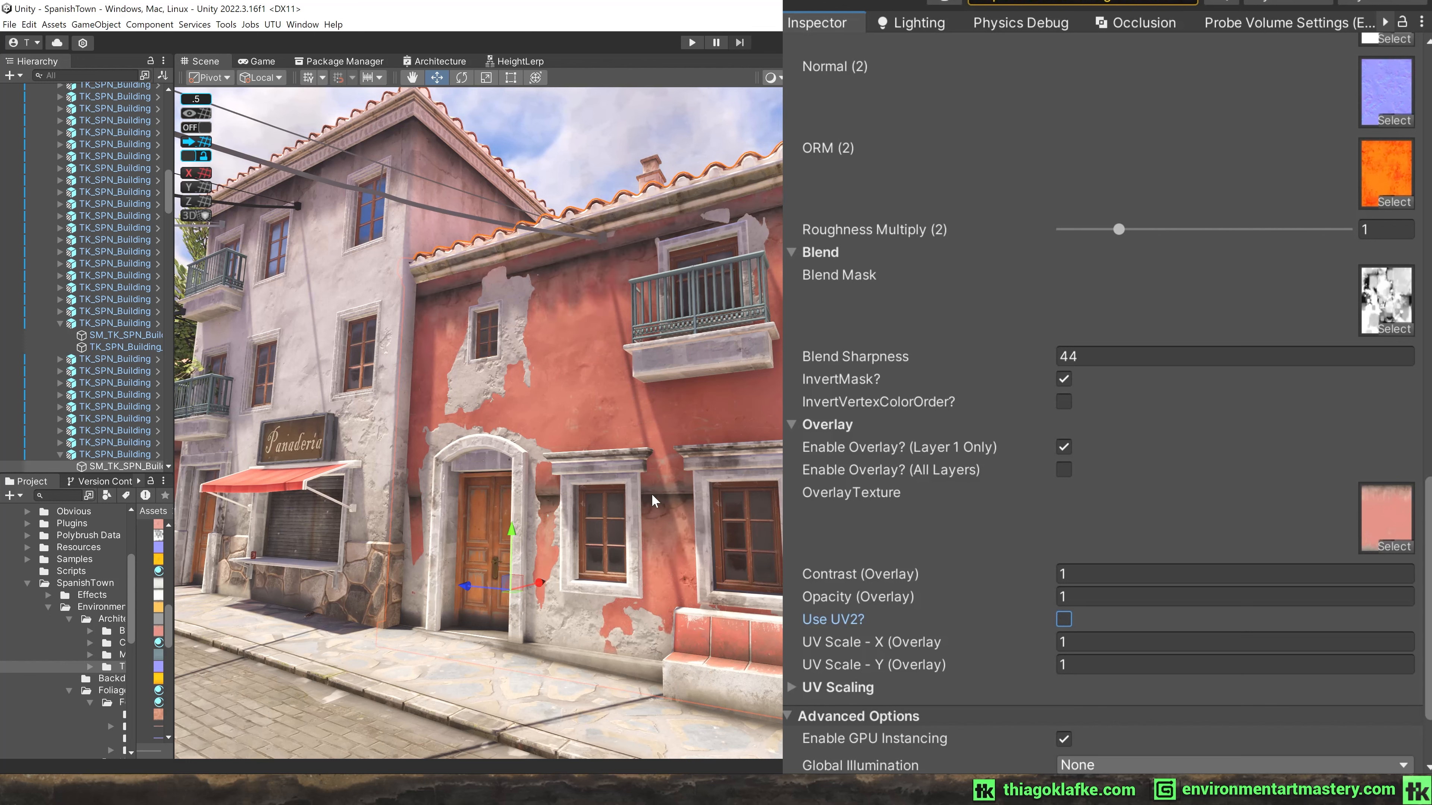
left_click(1063, 620)
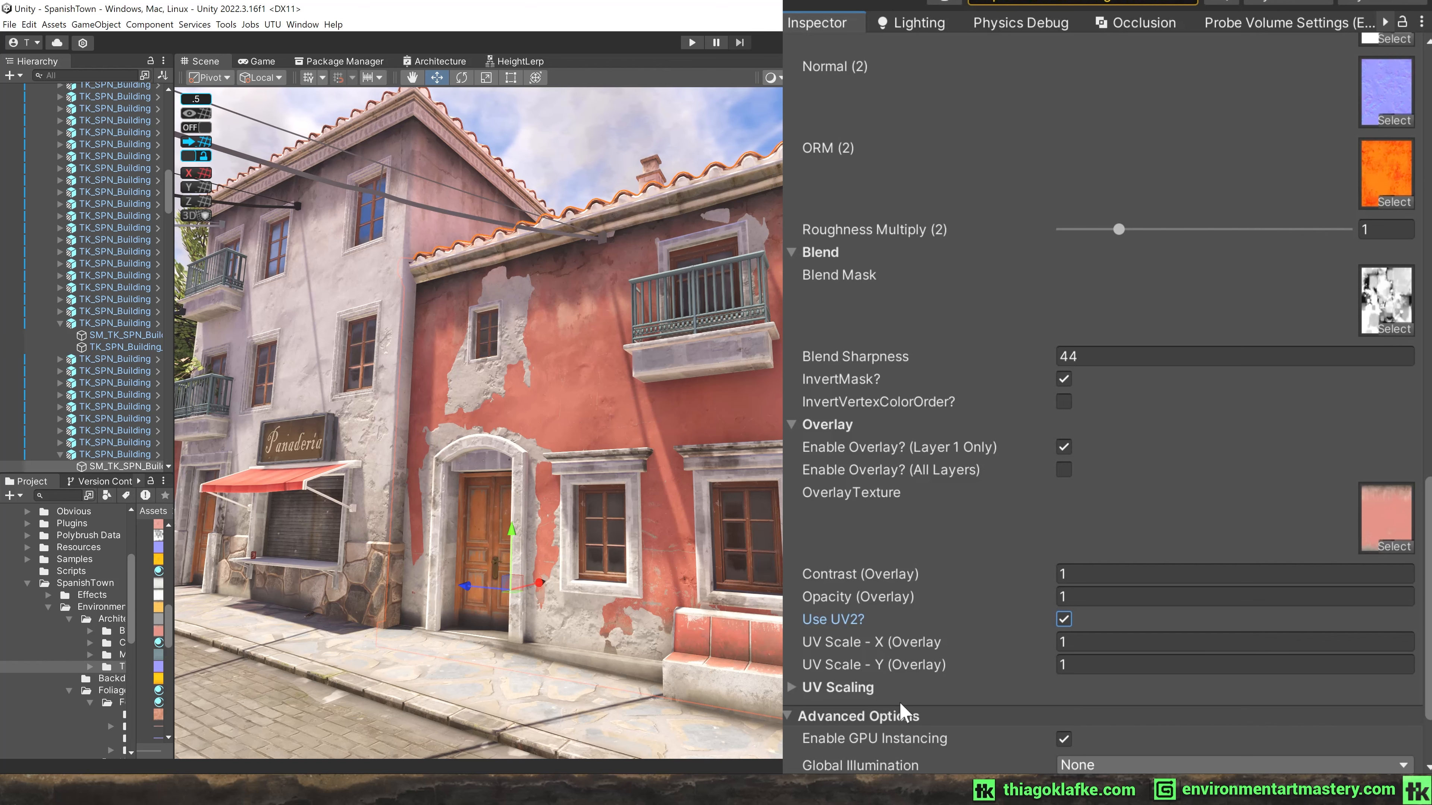
Review the red plaster's Layer 1, Layer 2, Blend and Overlay properties, and widen the Scene view.
scroll(904, 556, "down", 3)
scroll(1349, 539, "up", 10)
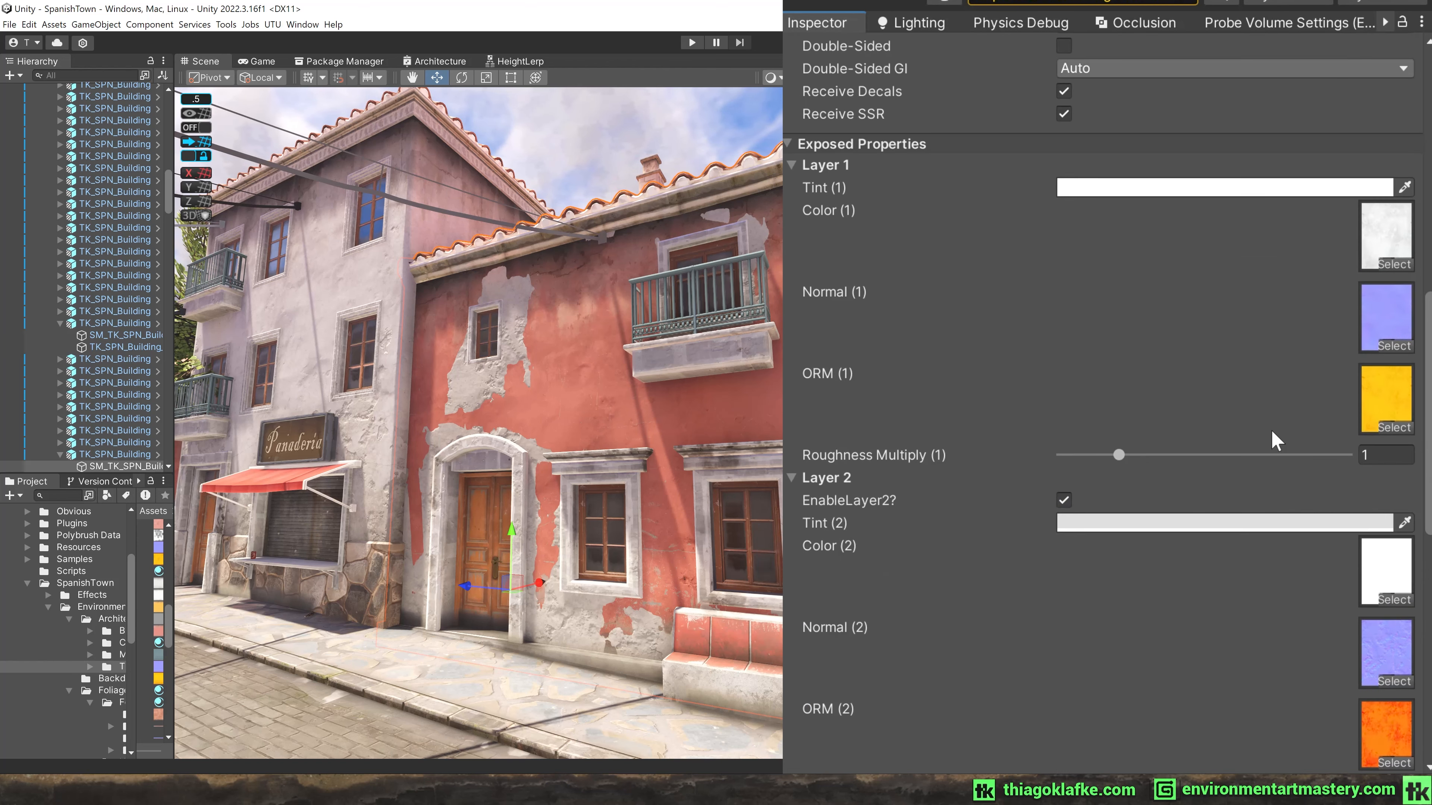
scroll(1273, 474, "down", 8)
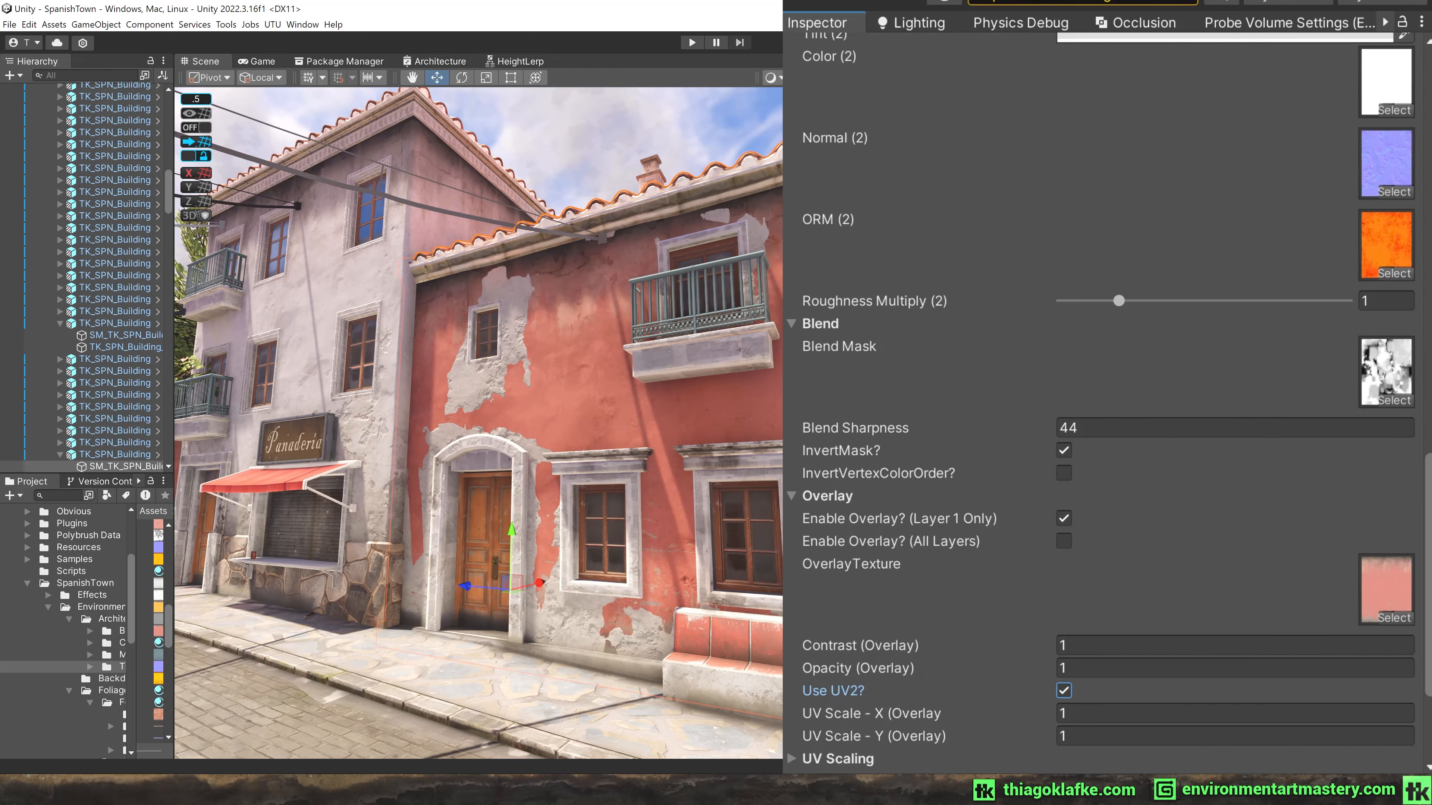
scroll(1156, 432, "up", 8)
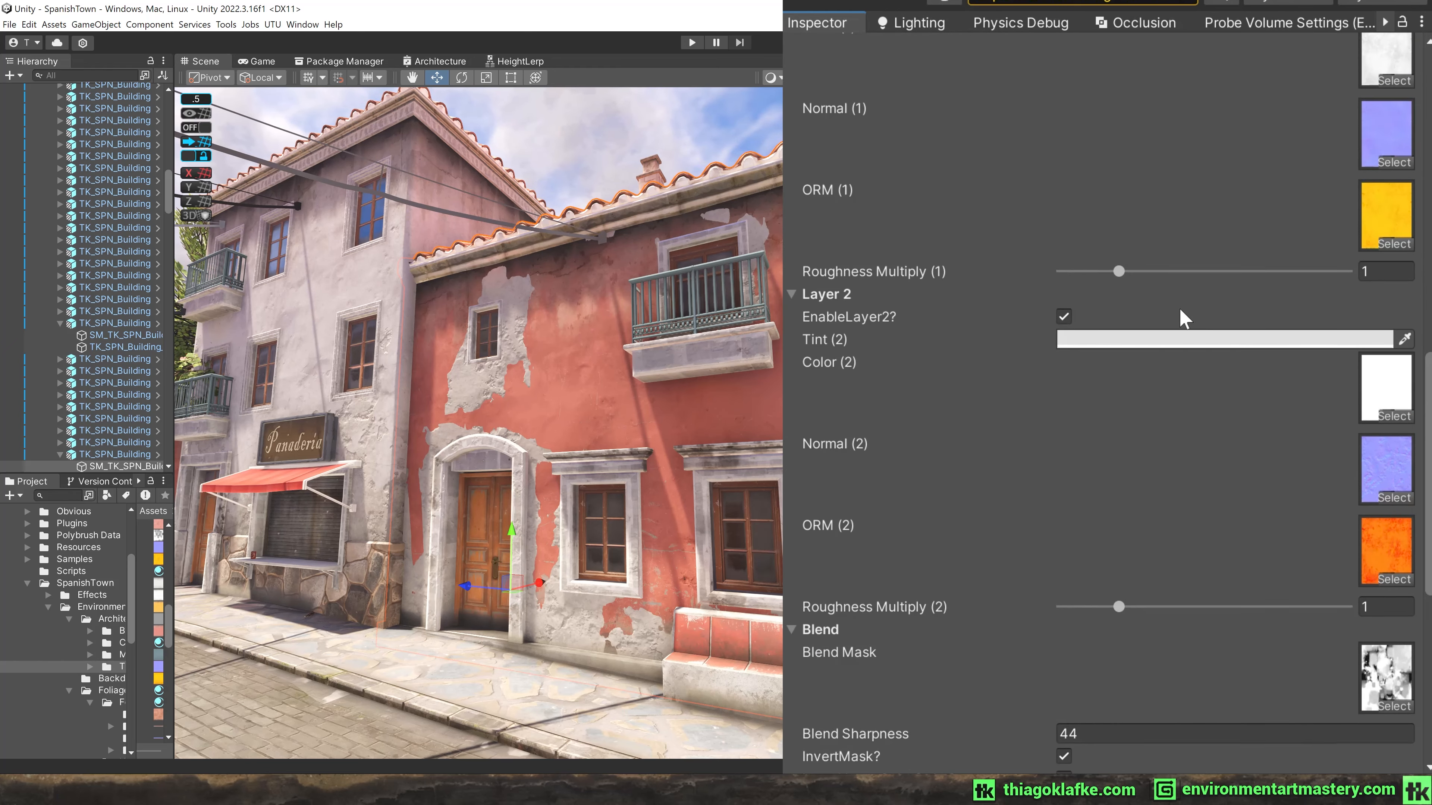
scroll(1184, 417, "up", 2)
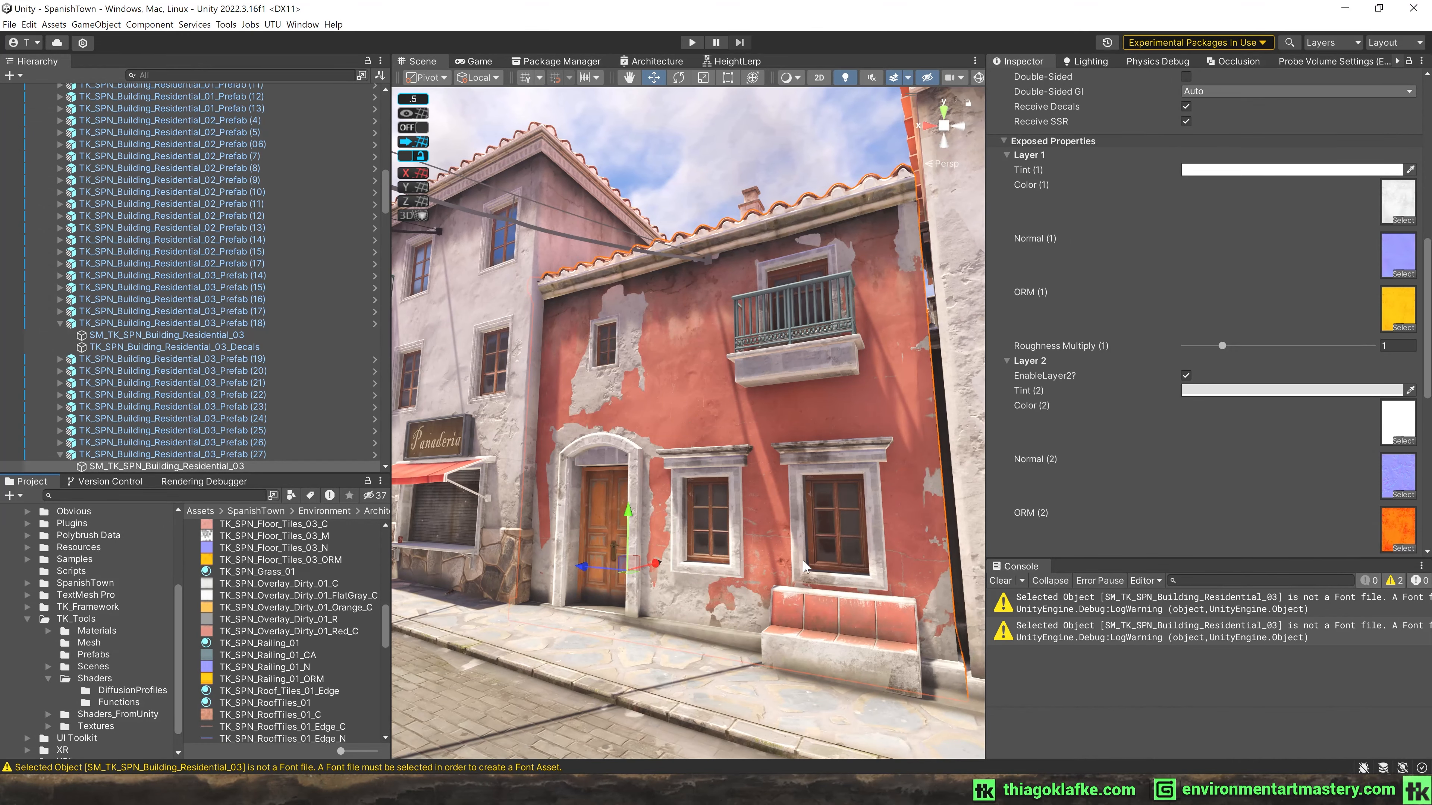
left_click_drag(983, 351, 1098, 373)
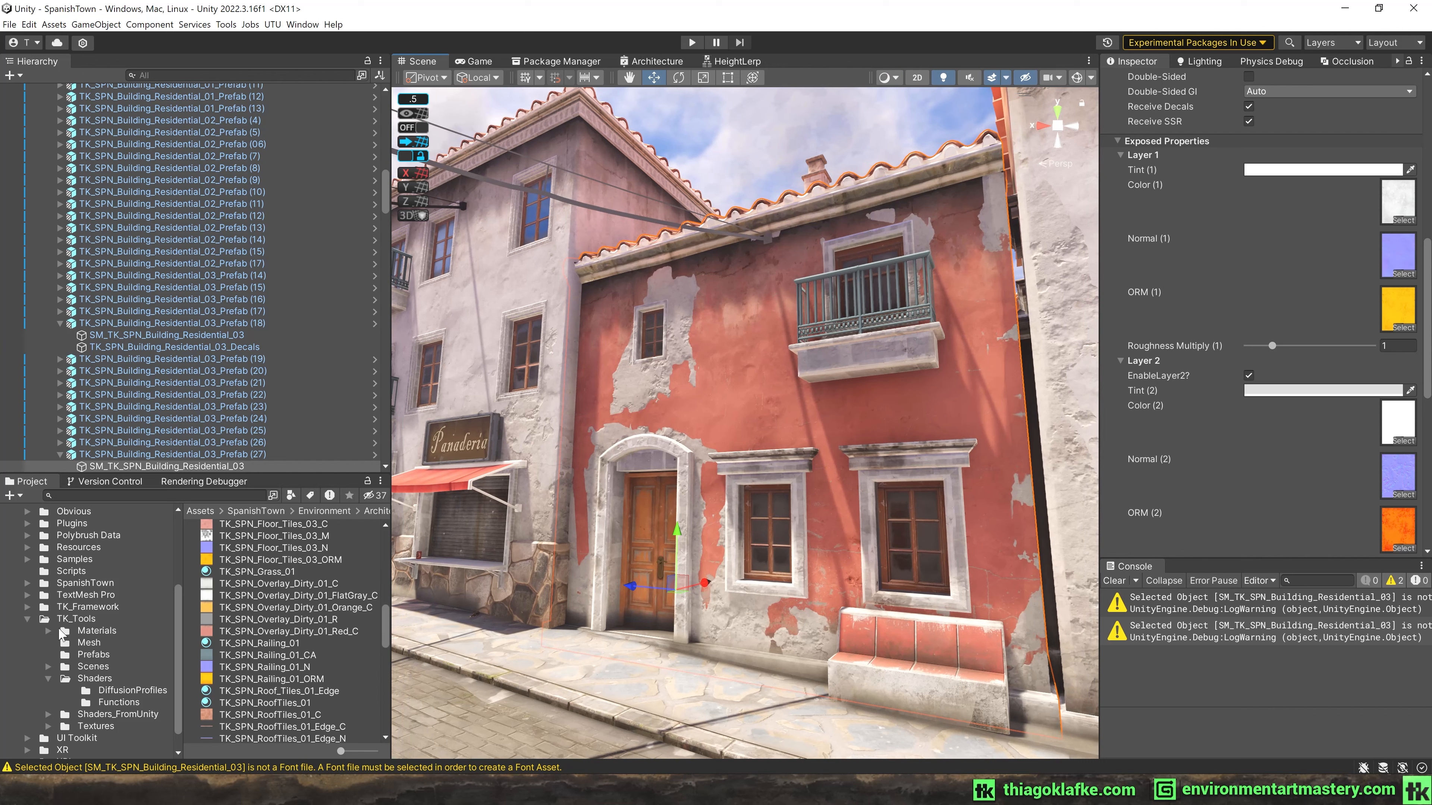
Show the shader sub graphs in TK_Tools/Shaders/Functions, inspect HeightLerp and clear the selection.
scroll(63, 637, "down", 1)
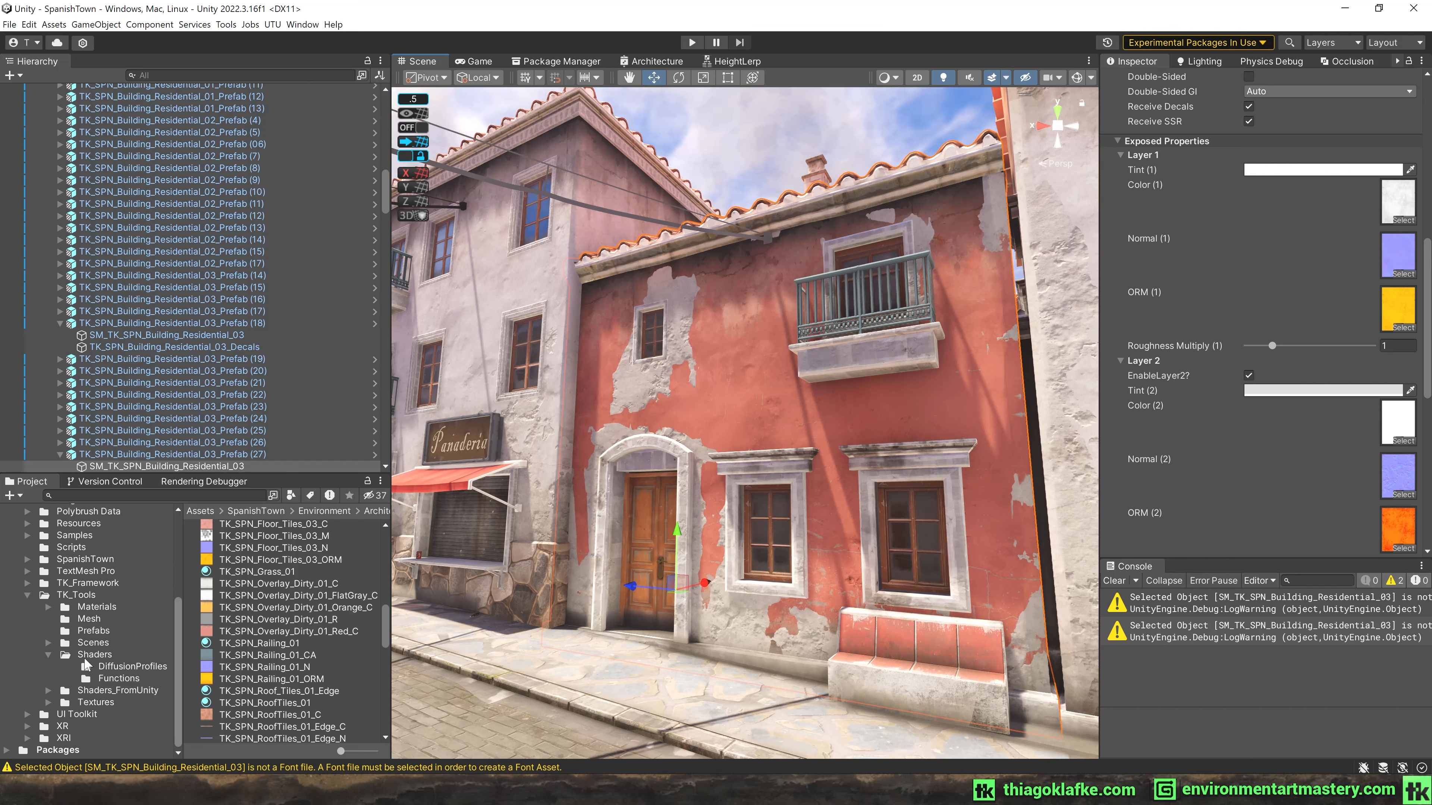
left_click(88, 666)
left_click(124, 679)
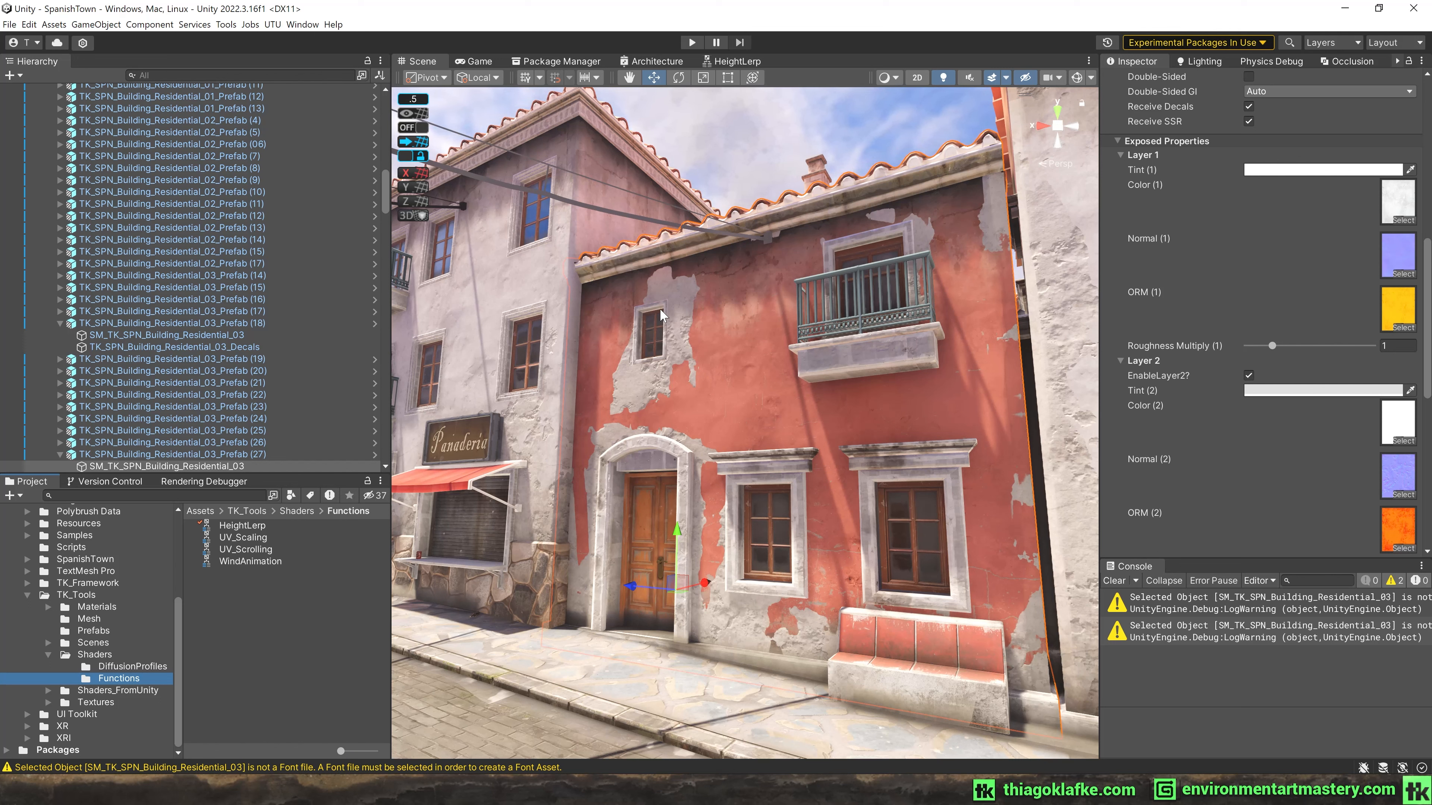
left_click(243, 525)
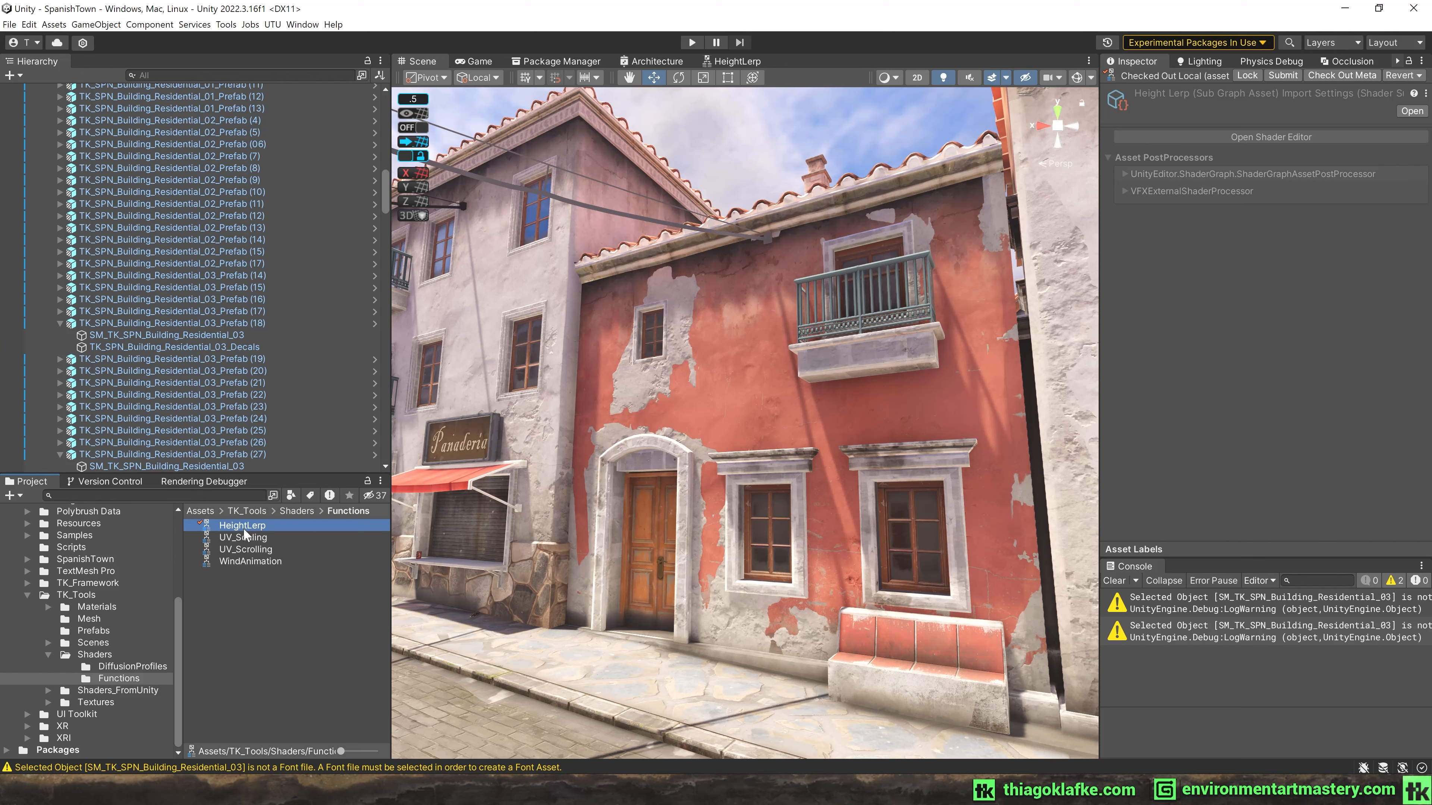
left_click(288, 609)
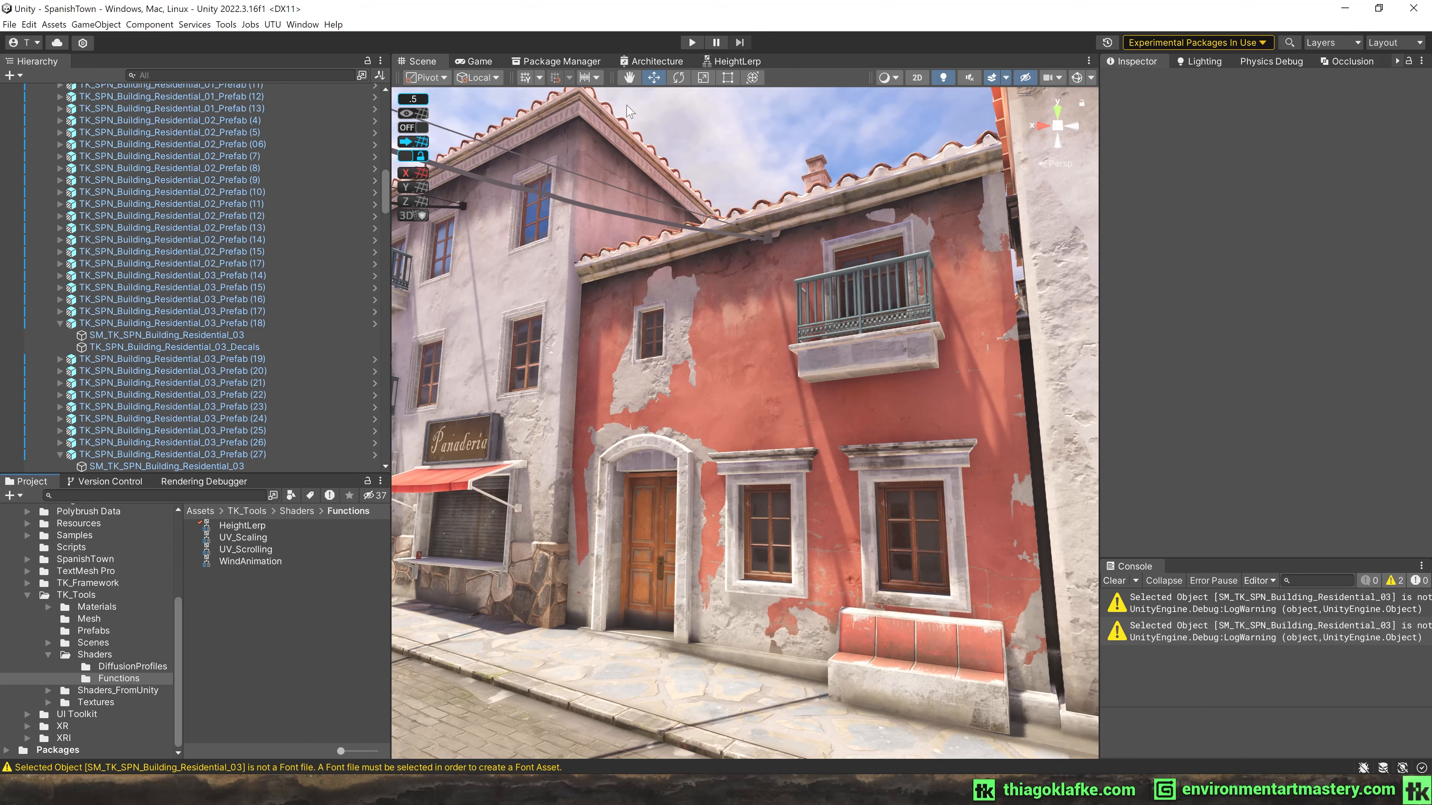
Bring up the Architecture shader graph and enlarge its workspace to show the whole node network.
left_click(640, 63)
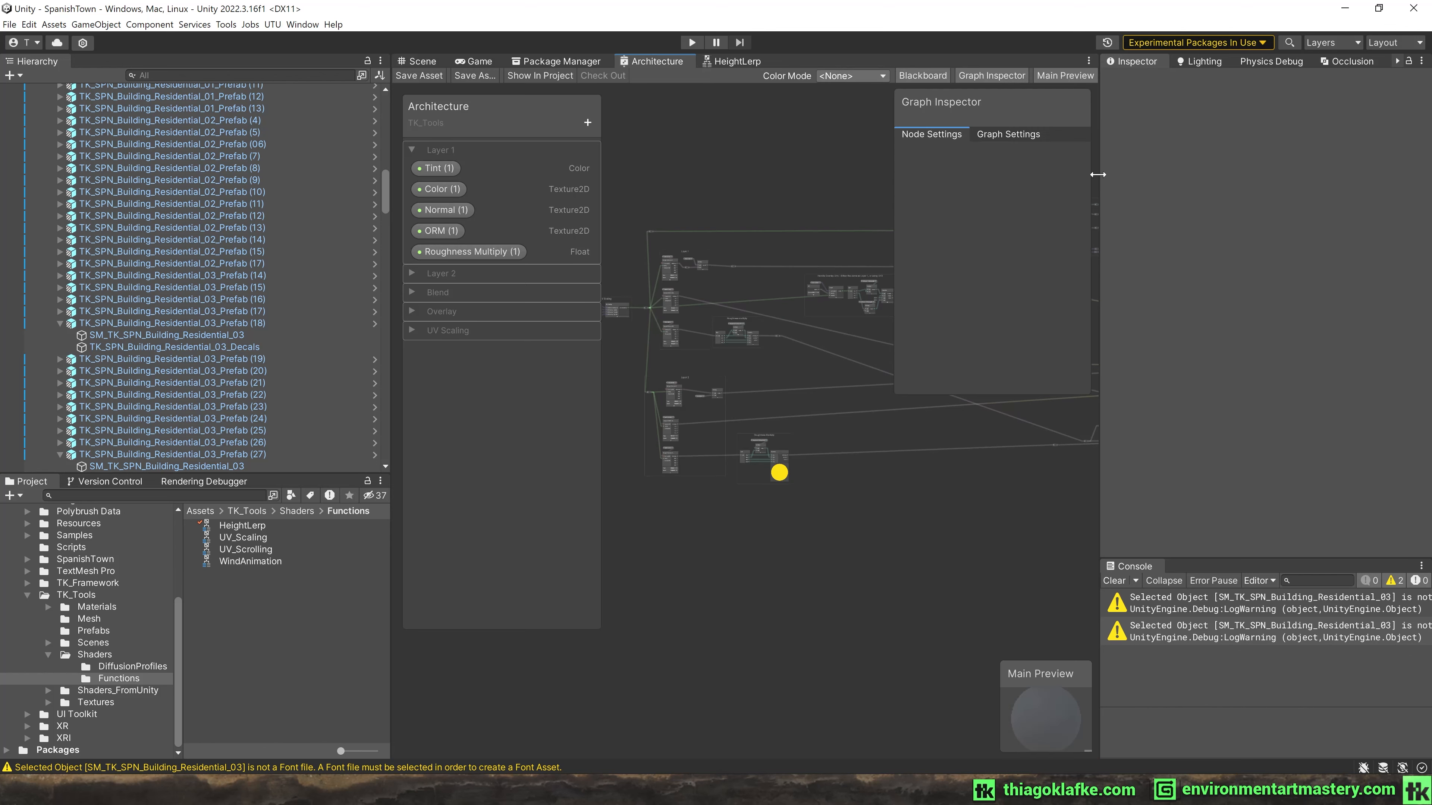
left_click_drag(1098, 174, 1358, 175)
left_click_drag(389, 160, 75, 161)
middle_click_drag(626, 202, 707, 203)
scroll(707, 204, "up", 1)
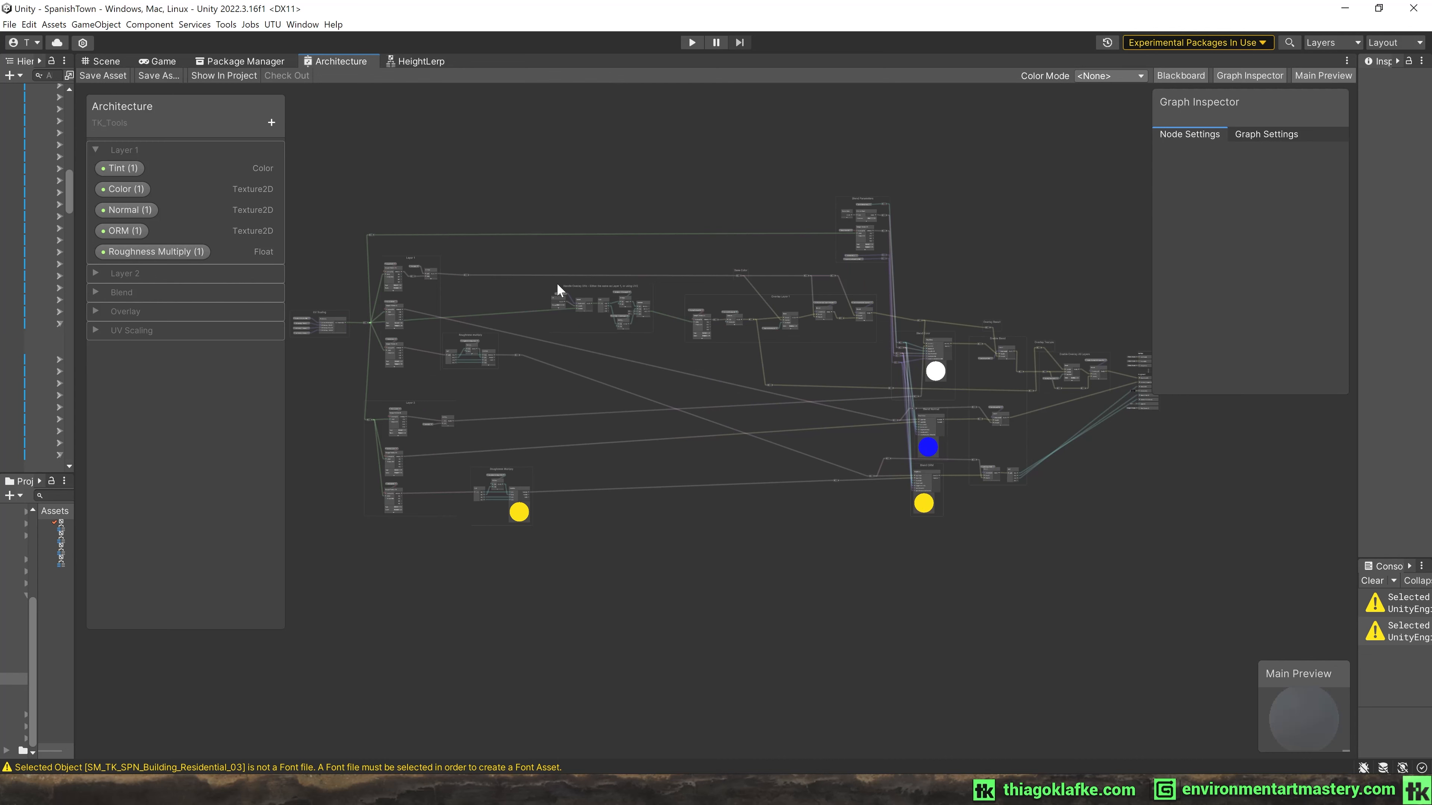
Examine the Architecture graph's Layer 2, Overlay Layer 1, Blend and Enable Overlay All Layers node groups.
scroll(474, 294, "up", 5)
middle_click_drag(424, 311, 730, 146)
middle_click_drag(776, 540, 759, 327)
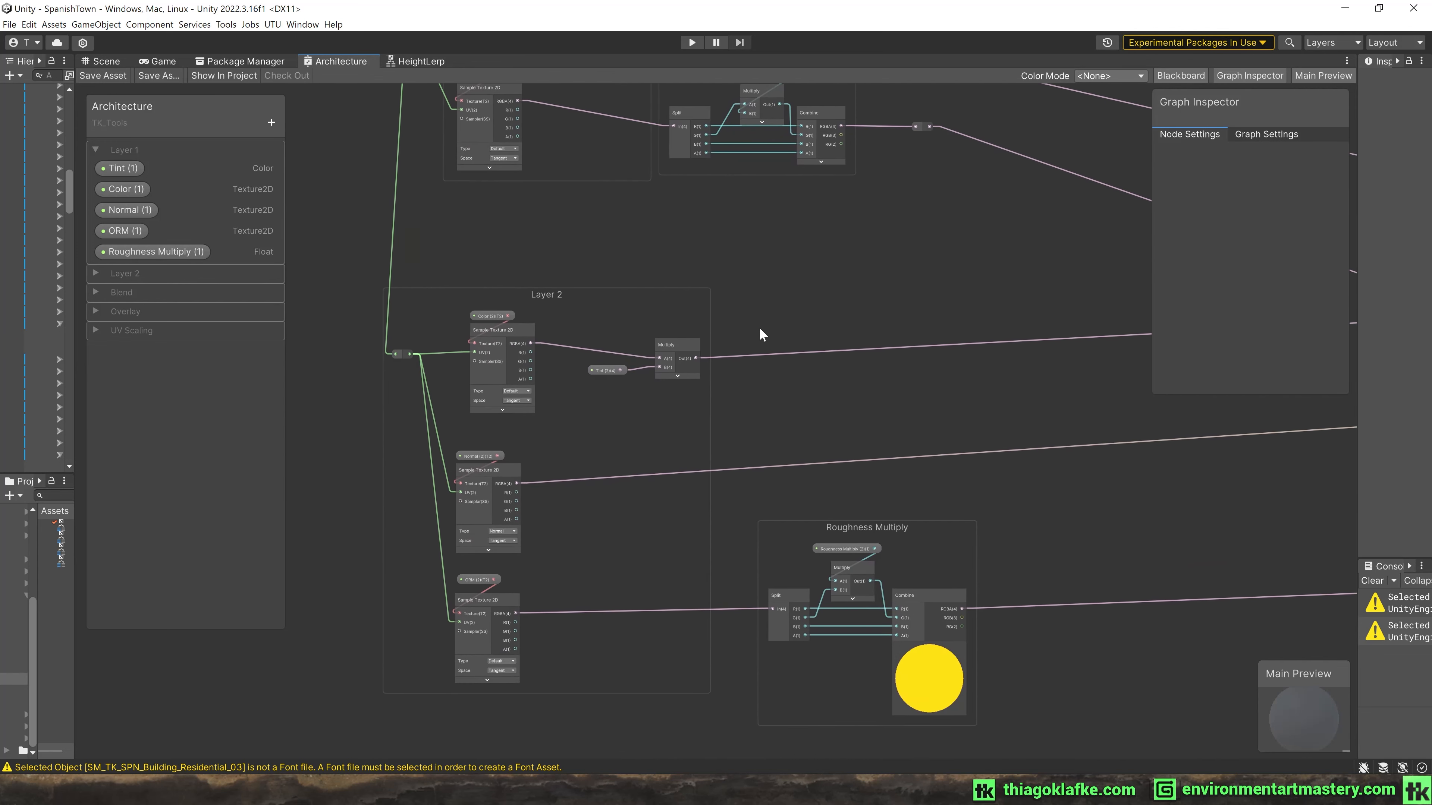
middle_click_drag(994, 359, 344, 466)
middle_click_drag(789, 384, 810, 663)
middle_click_drag(1022, 431, 771, 347)
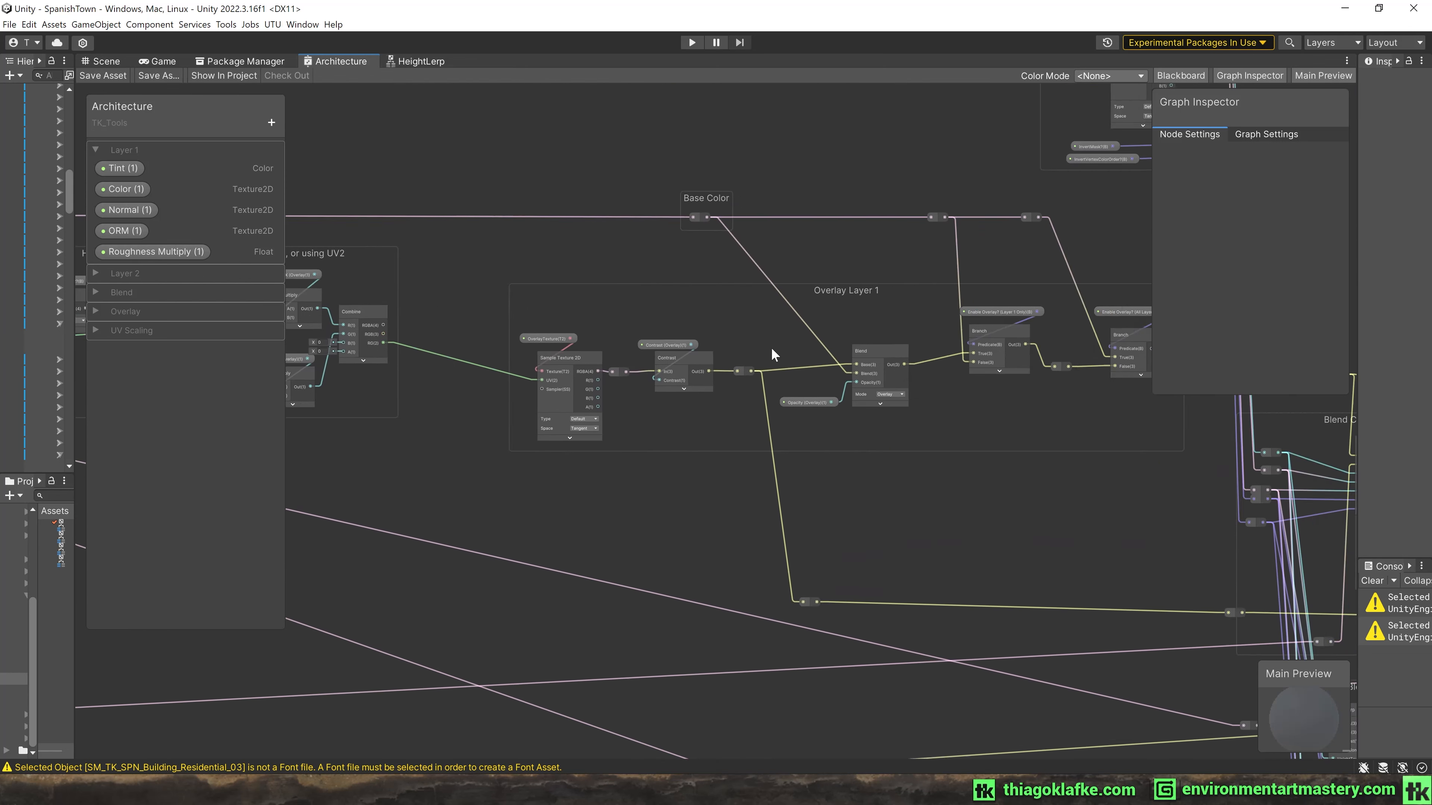
middle_click_drag(920, 340, 293, 91)
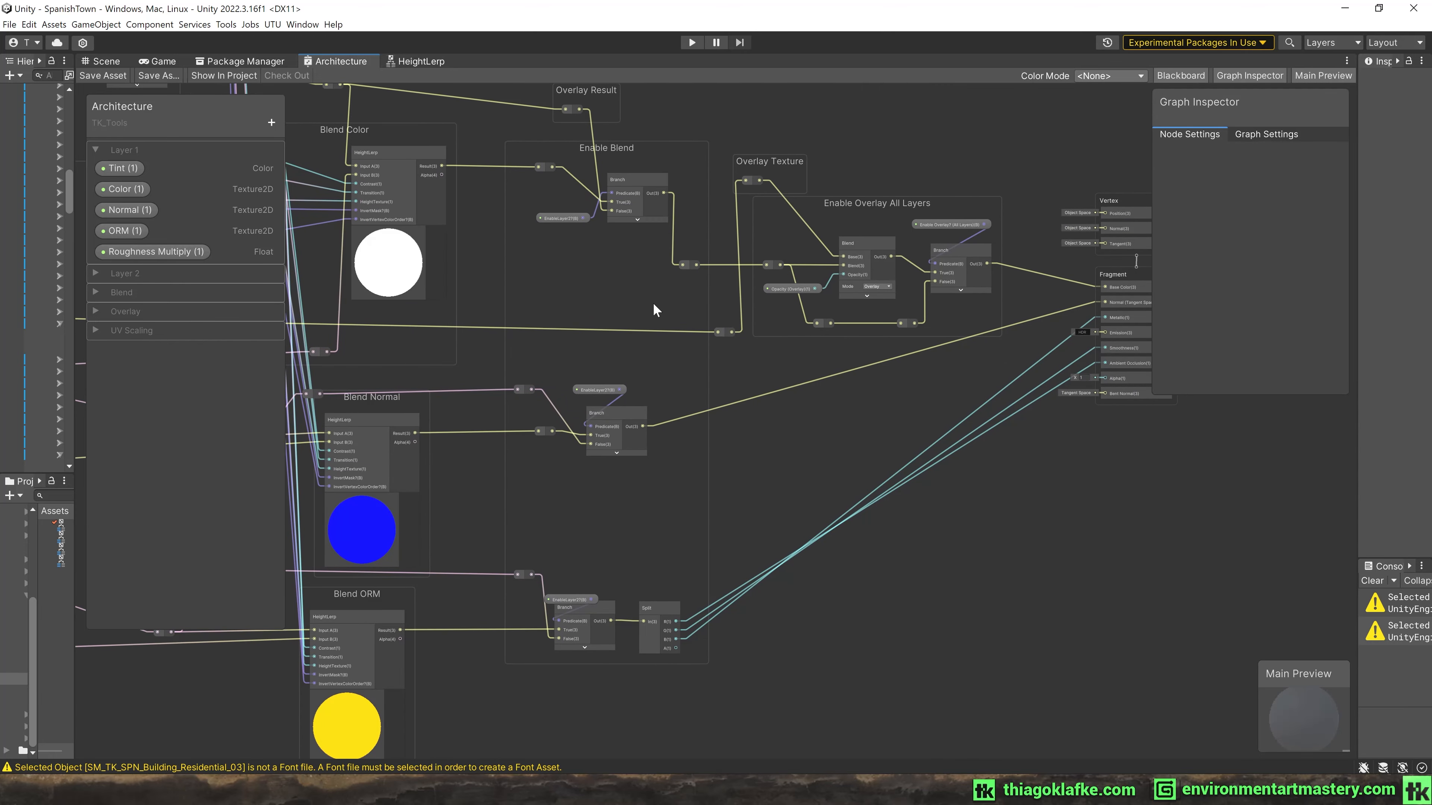
middle_click_drag(651, 157, 757, 229)
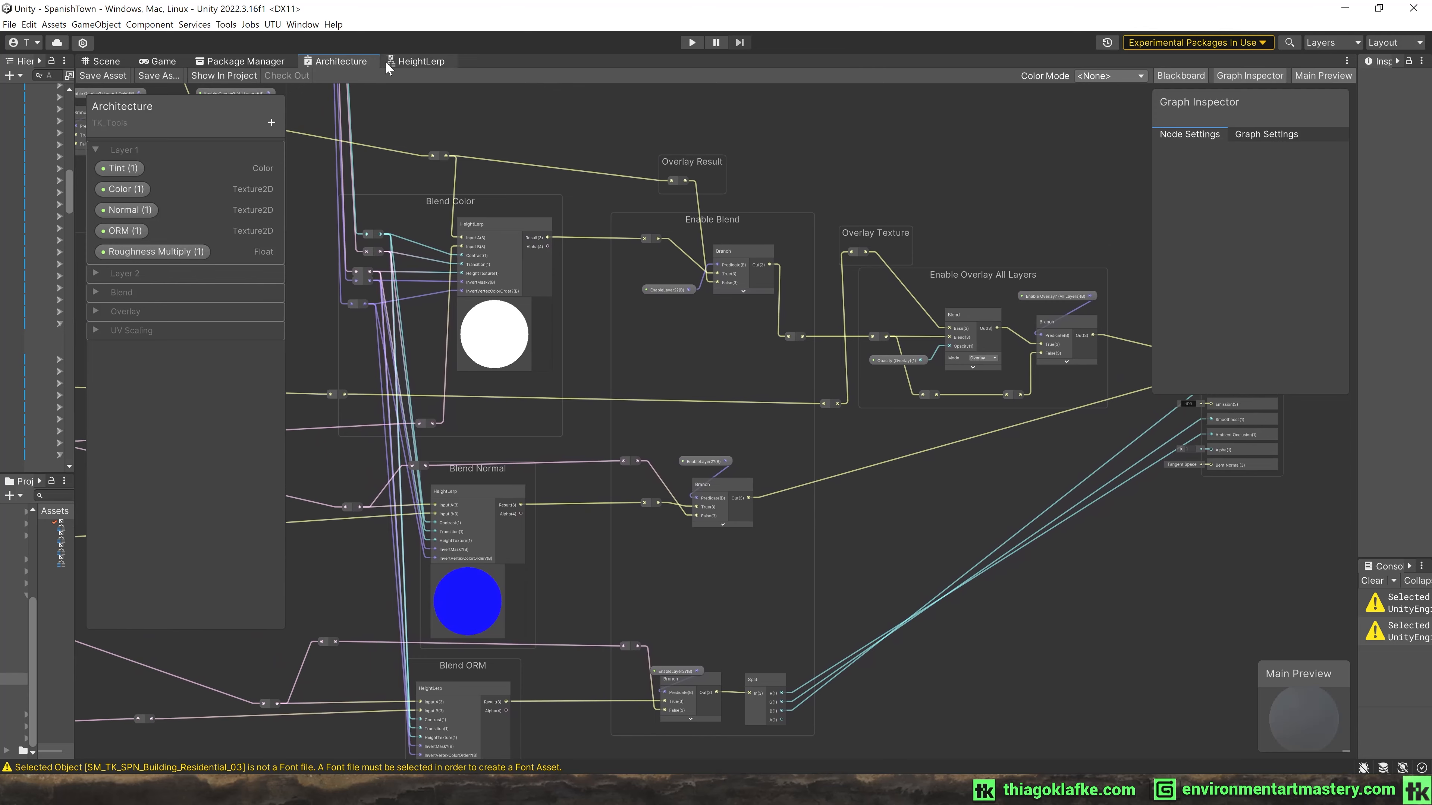
Inspect the HeightLerp node in the Architecture graph's Blend Color group.
scroll(754, 254, "up", 3)
middle_click_drag(939, 269, 962, 134)
middle_click_drag(554, 312, 948, 448)
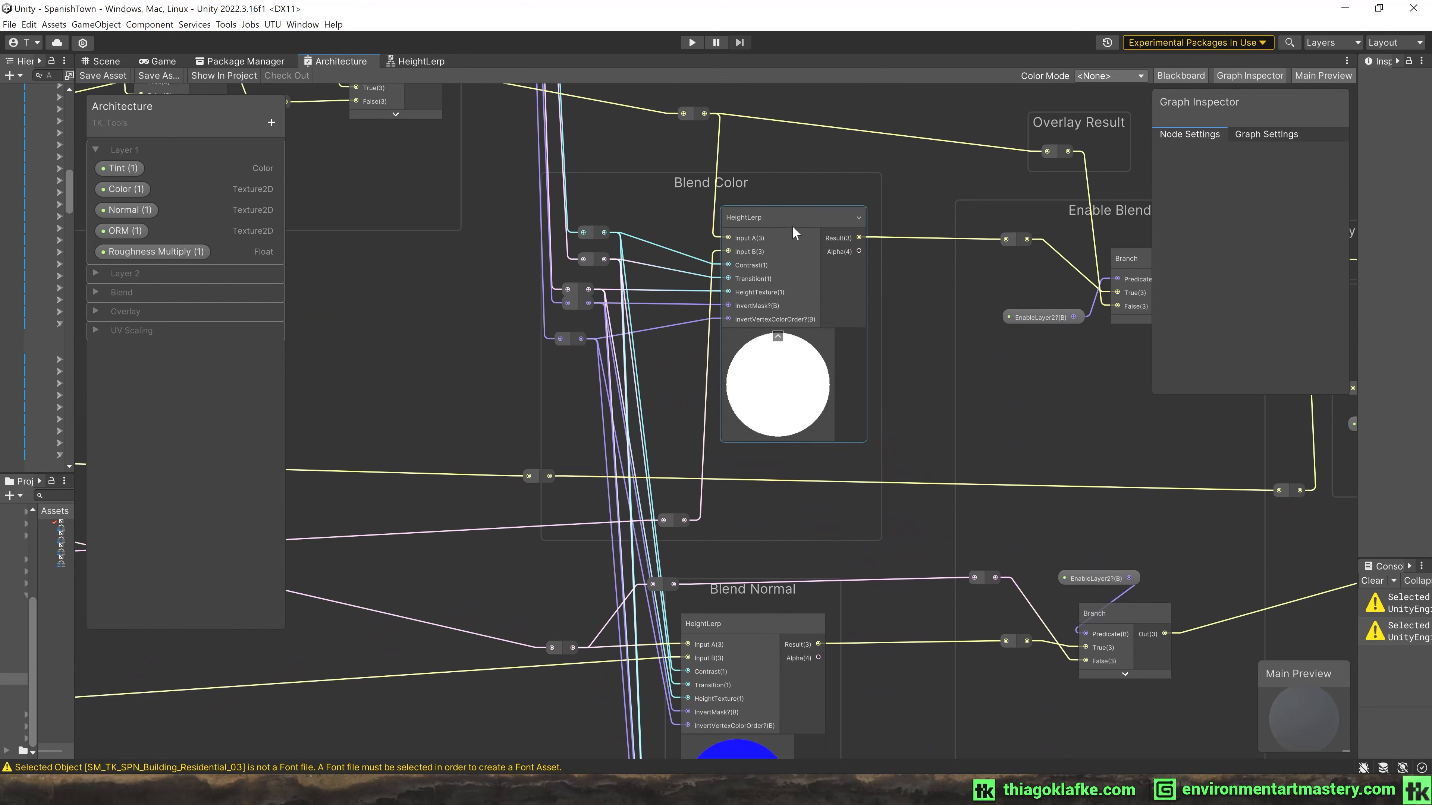
left_click(757, 250)
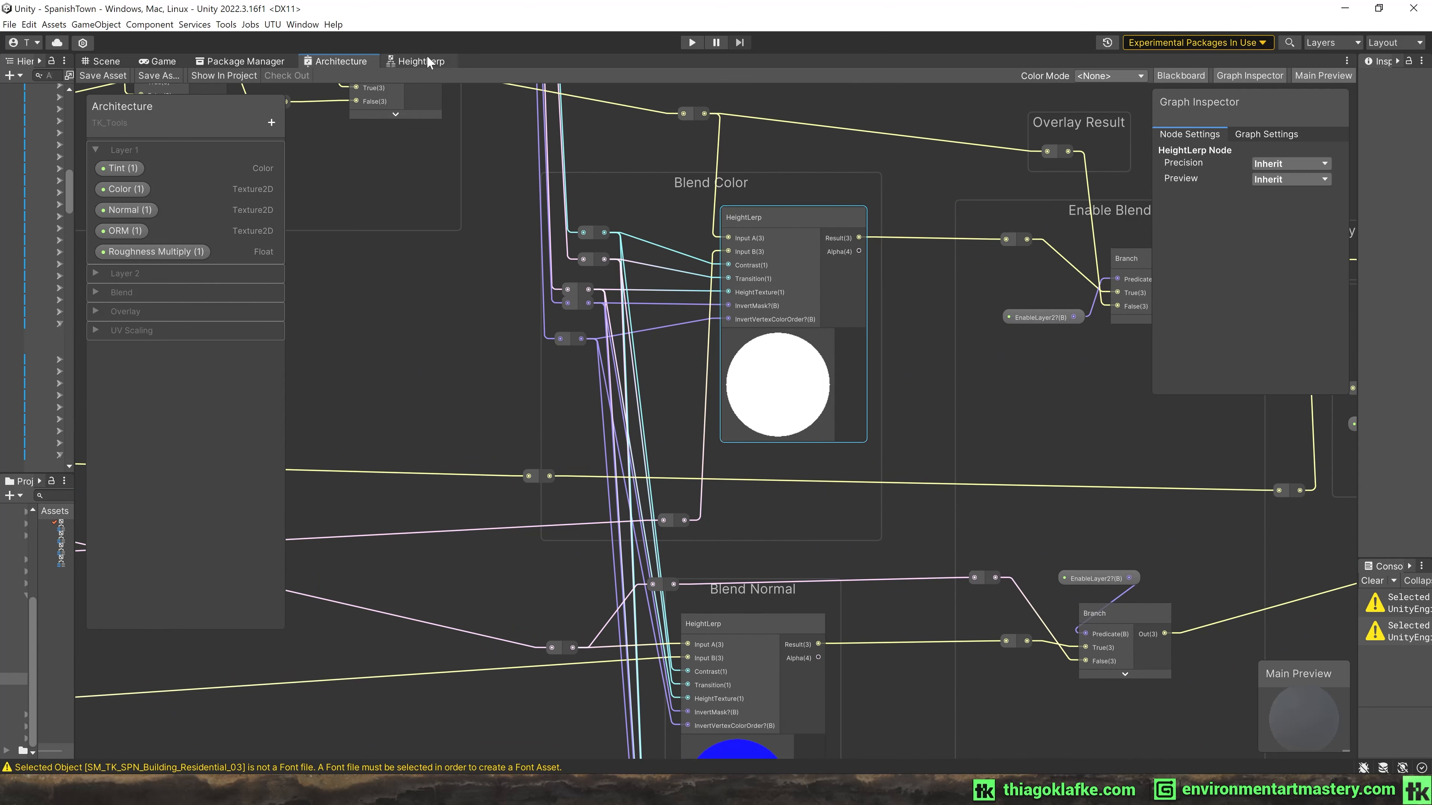
View the full HeightLerp sub graph and return to its node in the Architecture graph's Blend Color group.
left_click(417, 61)
scroll(446, 264, "down", 5)
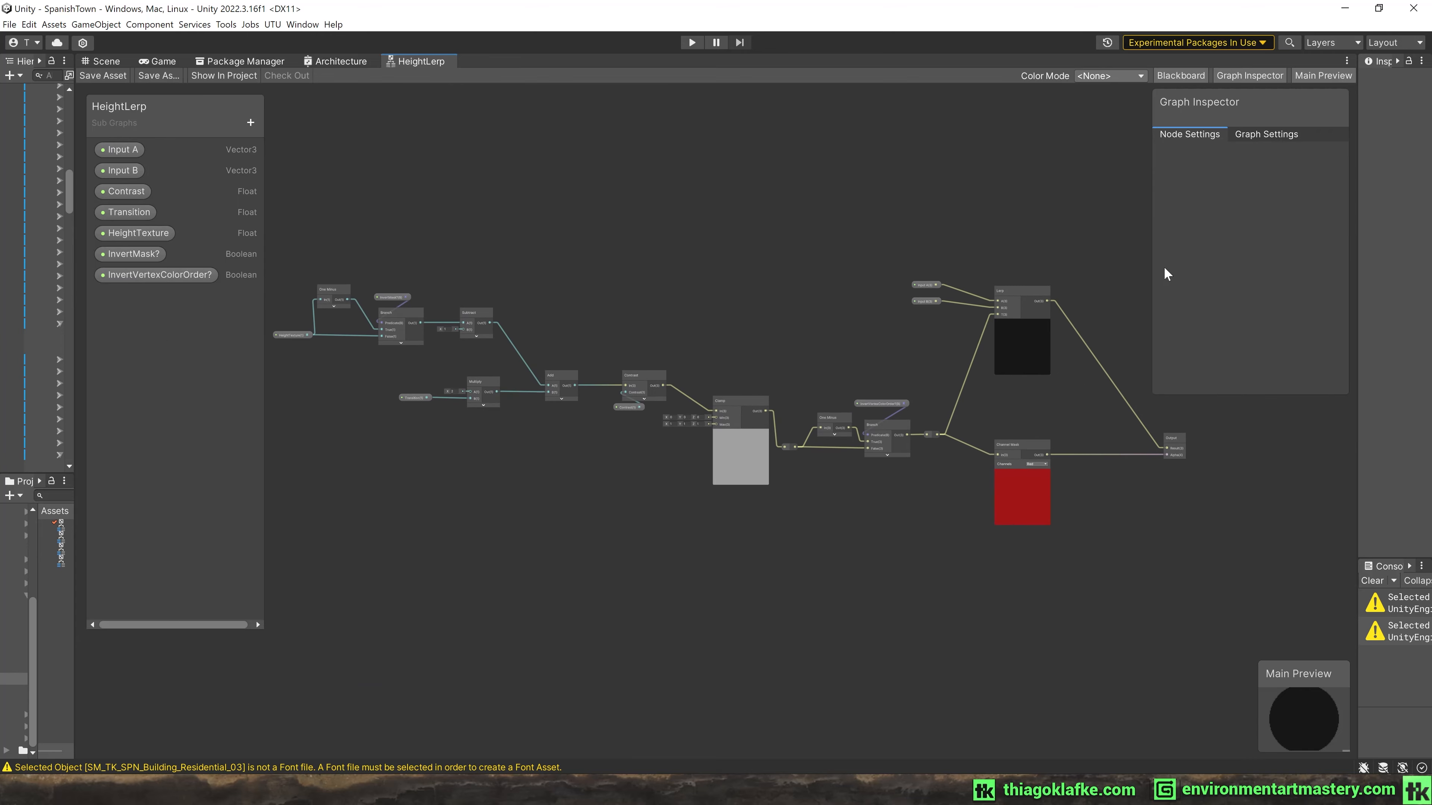
left_click(334, 62)
left_click(799, 228)
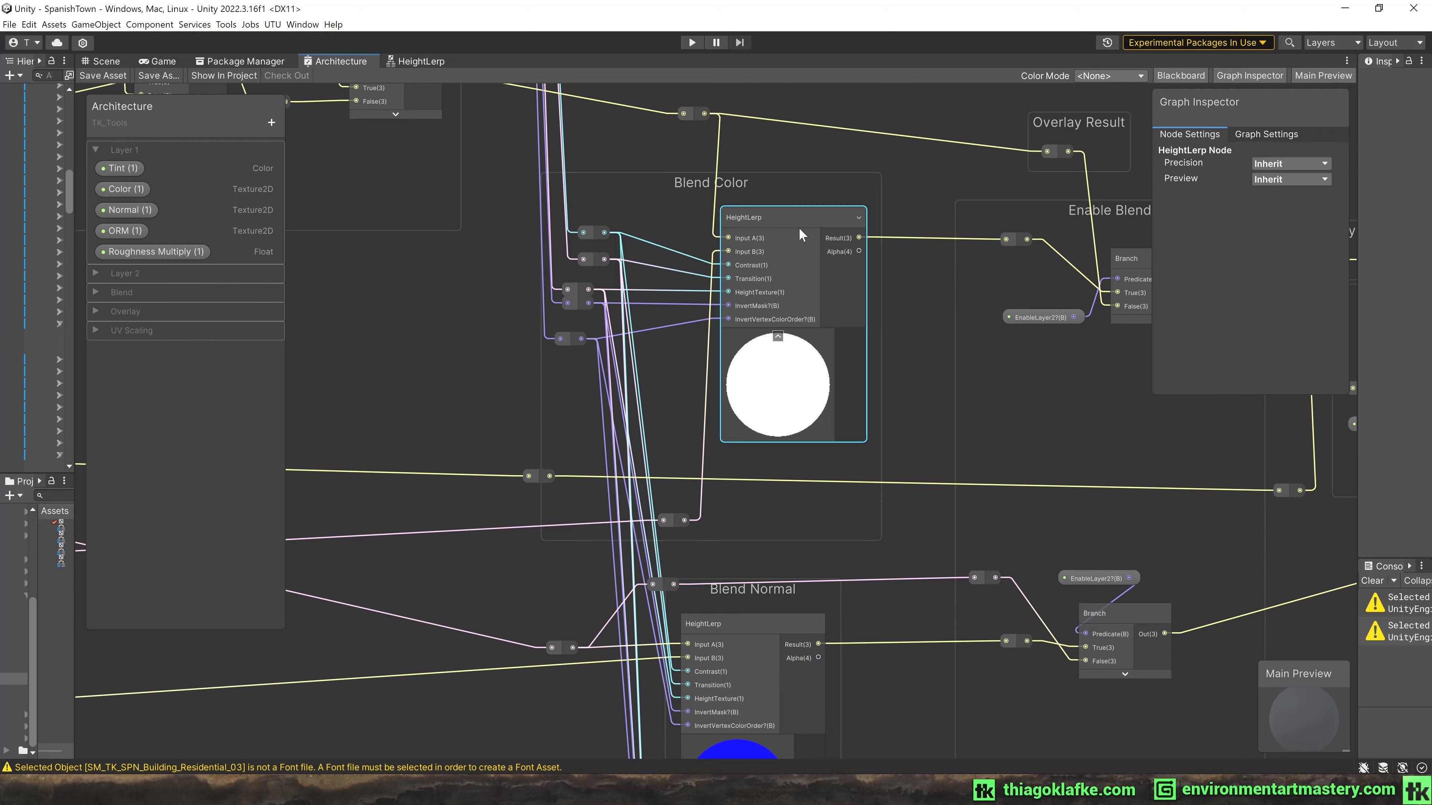
Examine the HeightLerp nodes in Blend Normal and Blend ORM and follow their connections to the Fragment outputs.
middle_click_drag(771, 629, 766, 286)
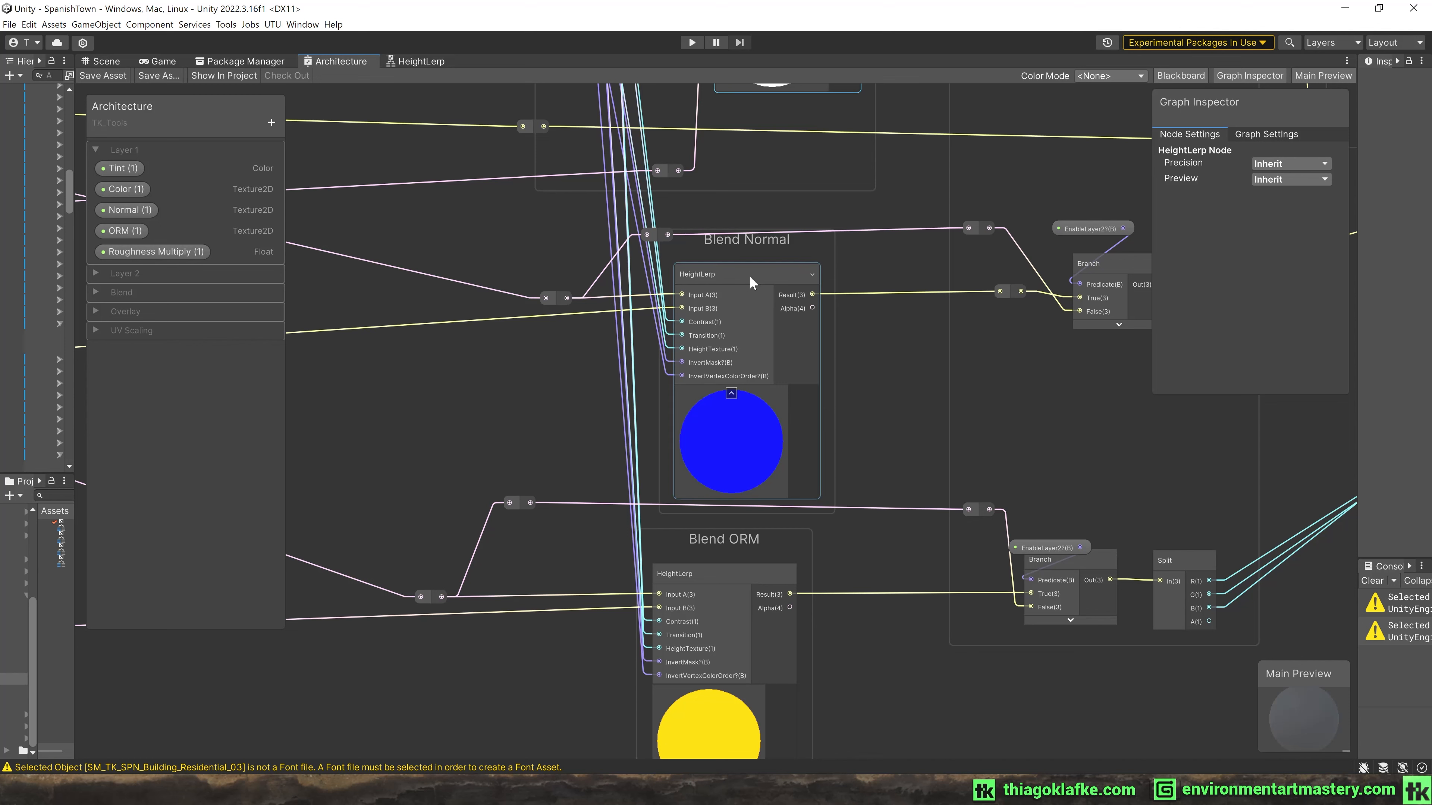
middle_click_drag(771, 288, 615, 354)
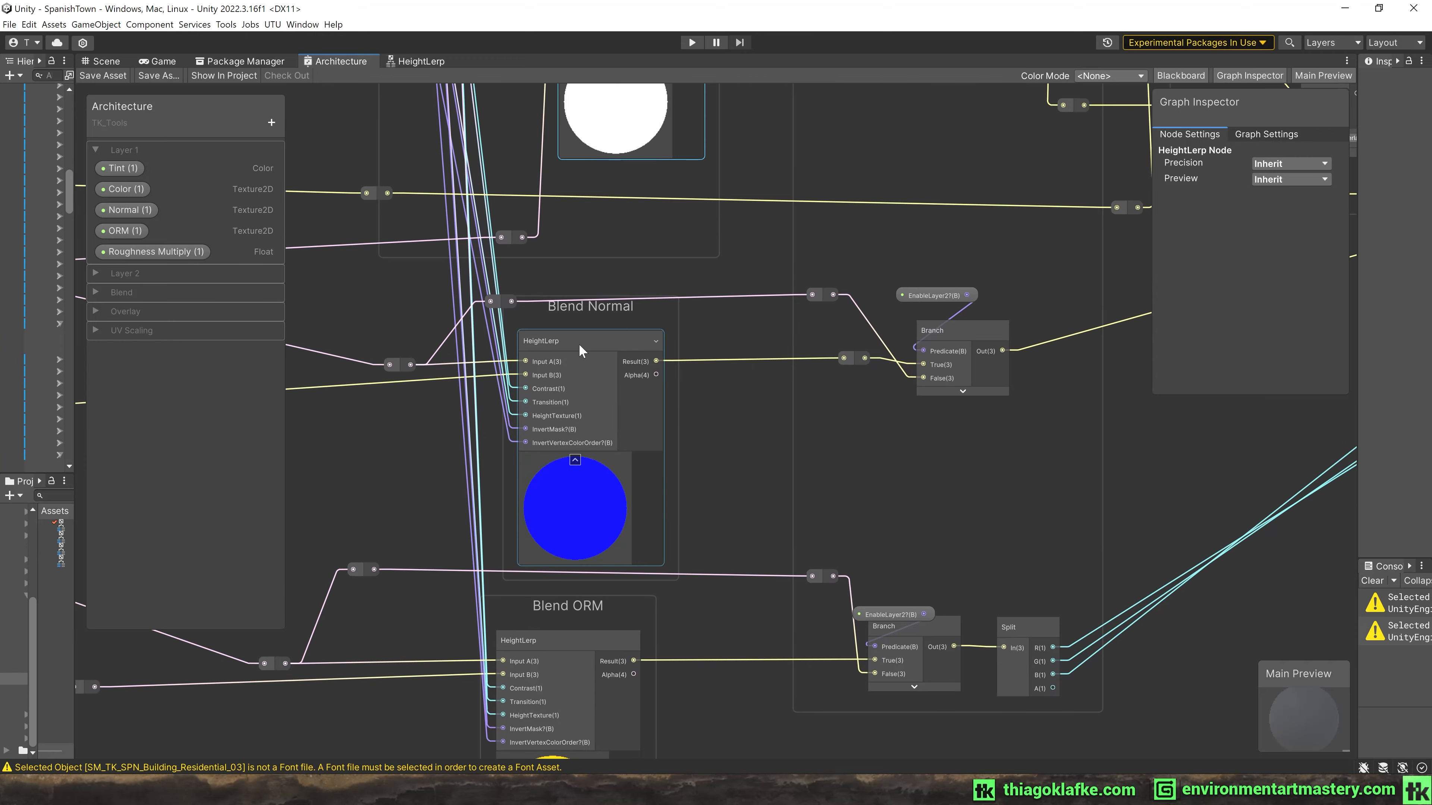
left_click(579, 344)
scroll(709, 358, "down", 3)
middle_click_drag(902, 364, 517, 406)
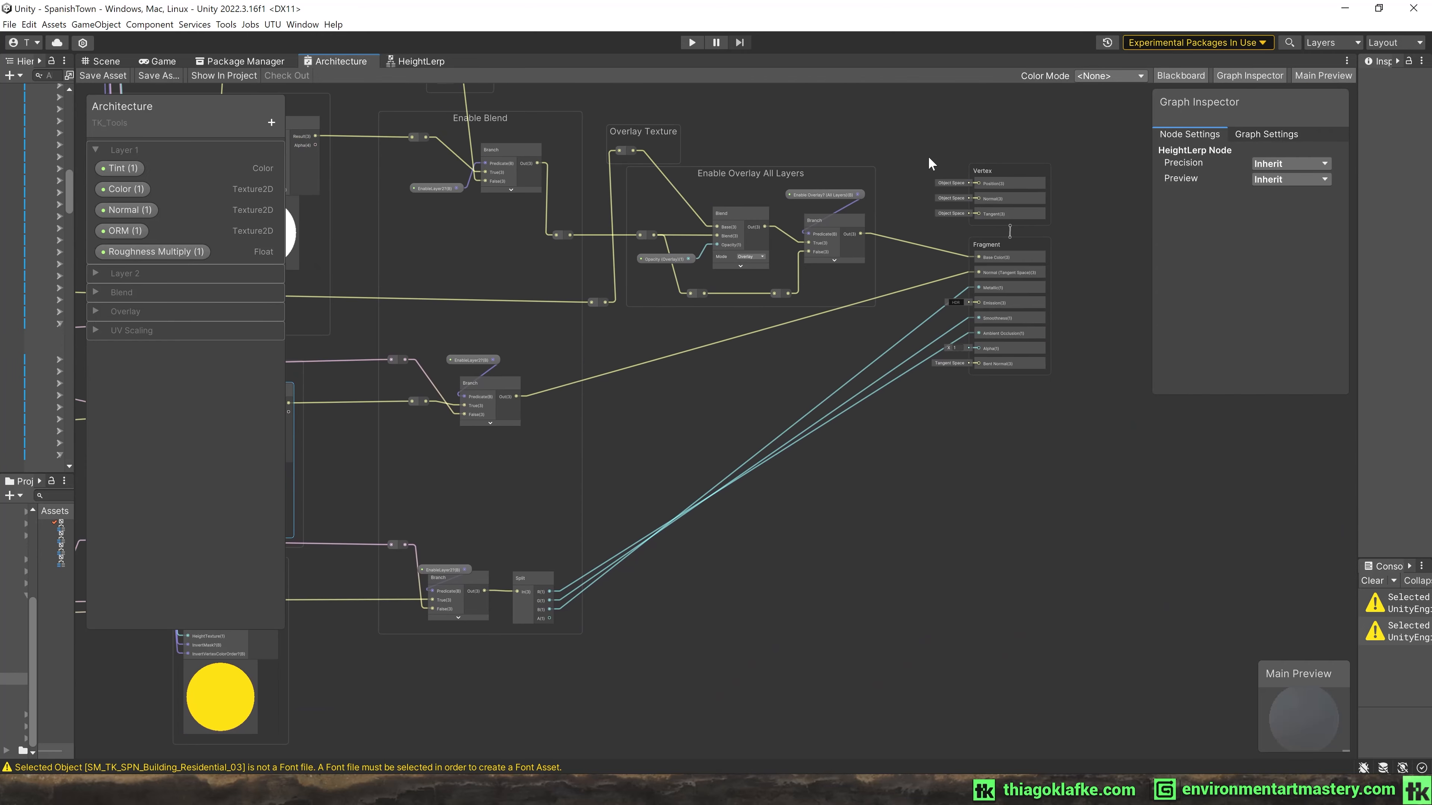
middle_click_drag(406, 416, 867, 444)
Return to the scene, create a sub graph named Test in the Functions folder and open it.
left_click(103, 61)
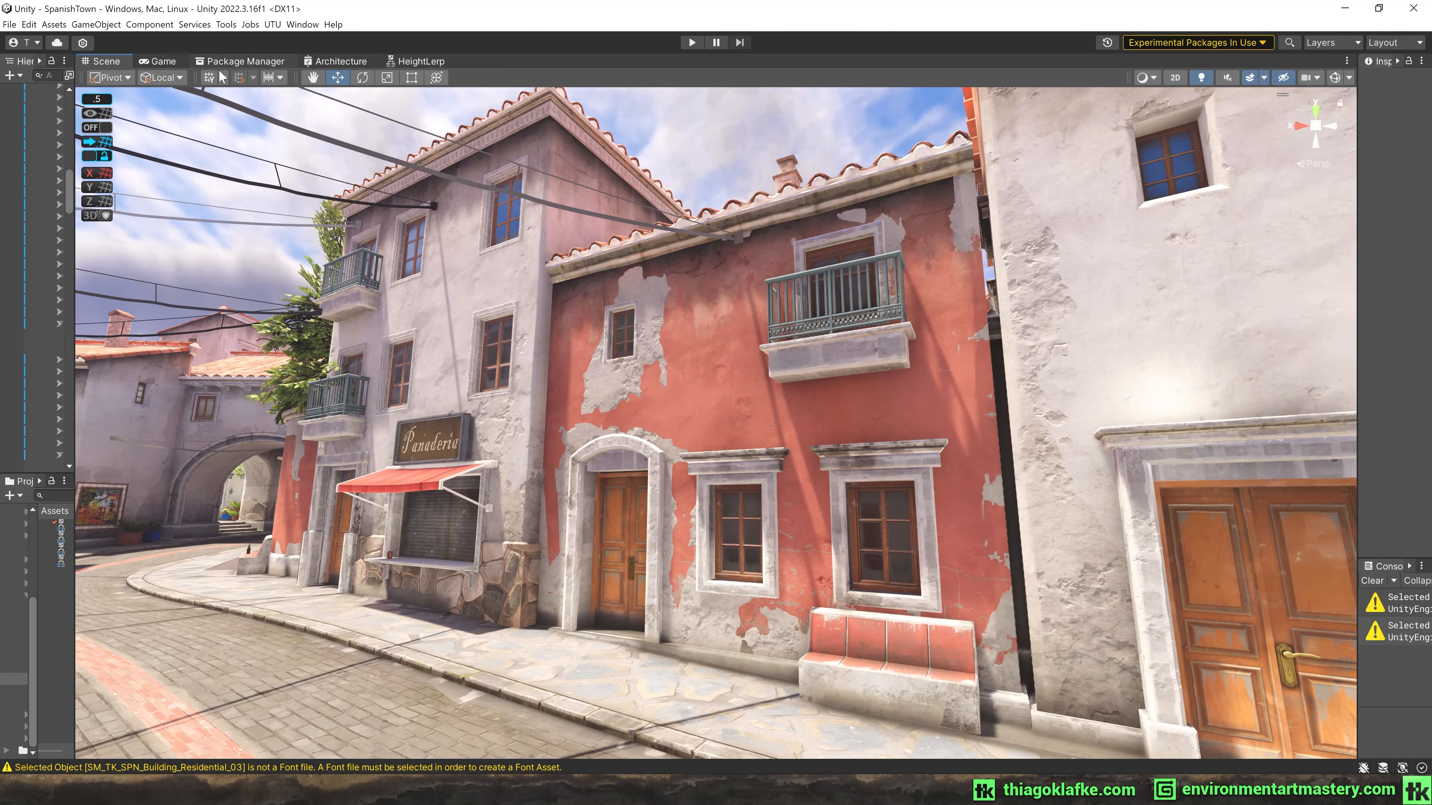
left_click_drag(75, 420, 271, 420)
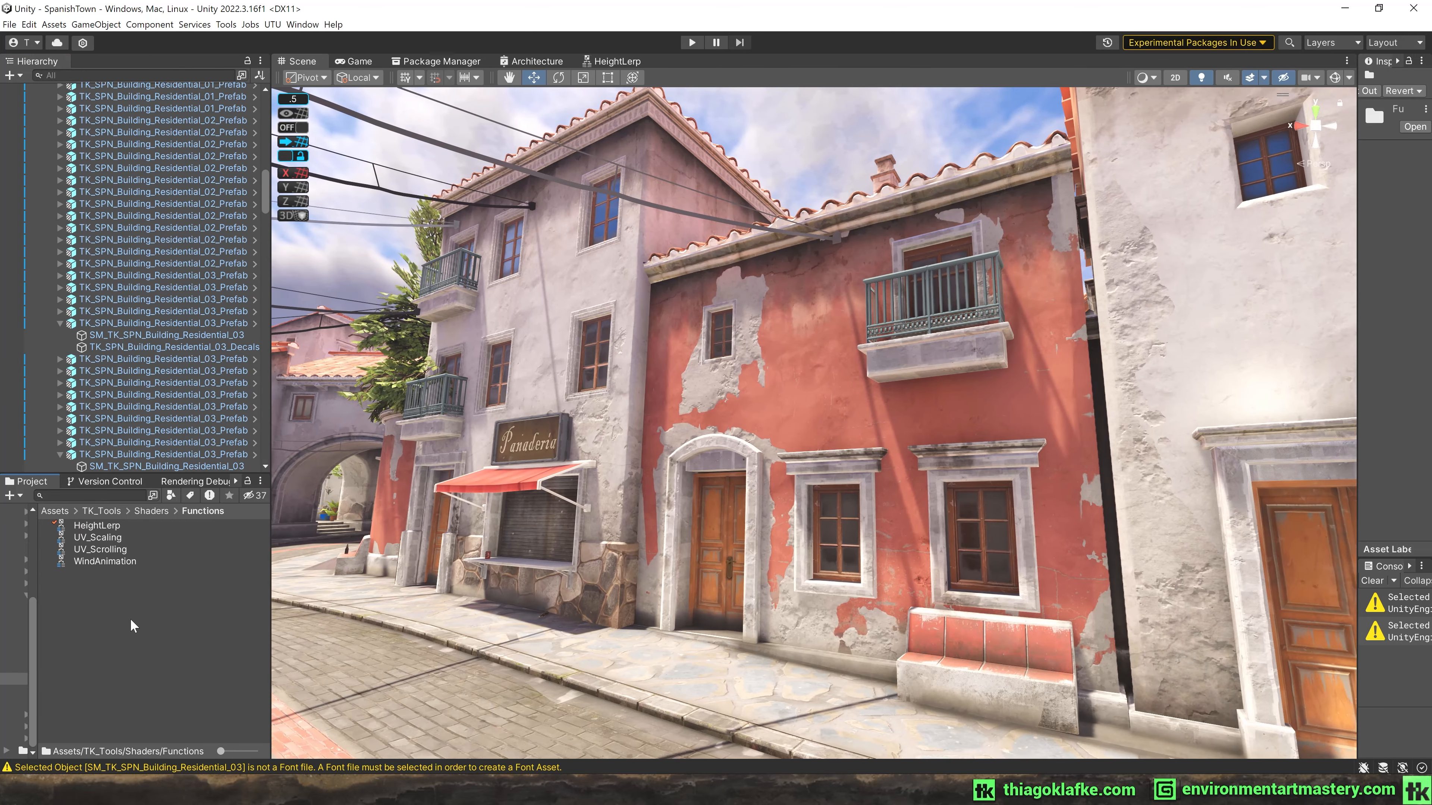
right_click(134, 623)
mouse_move(186, 233)
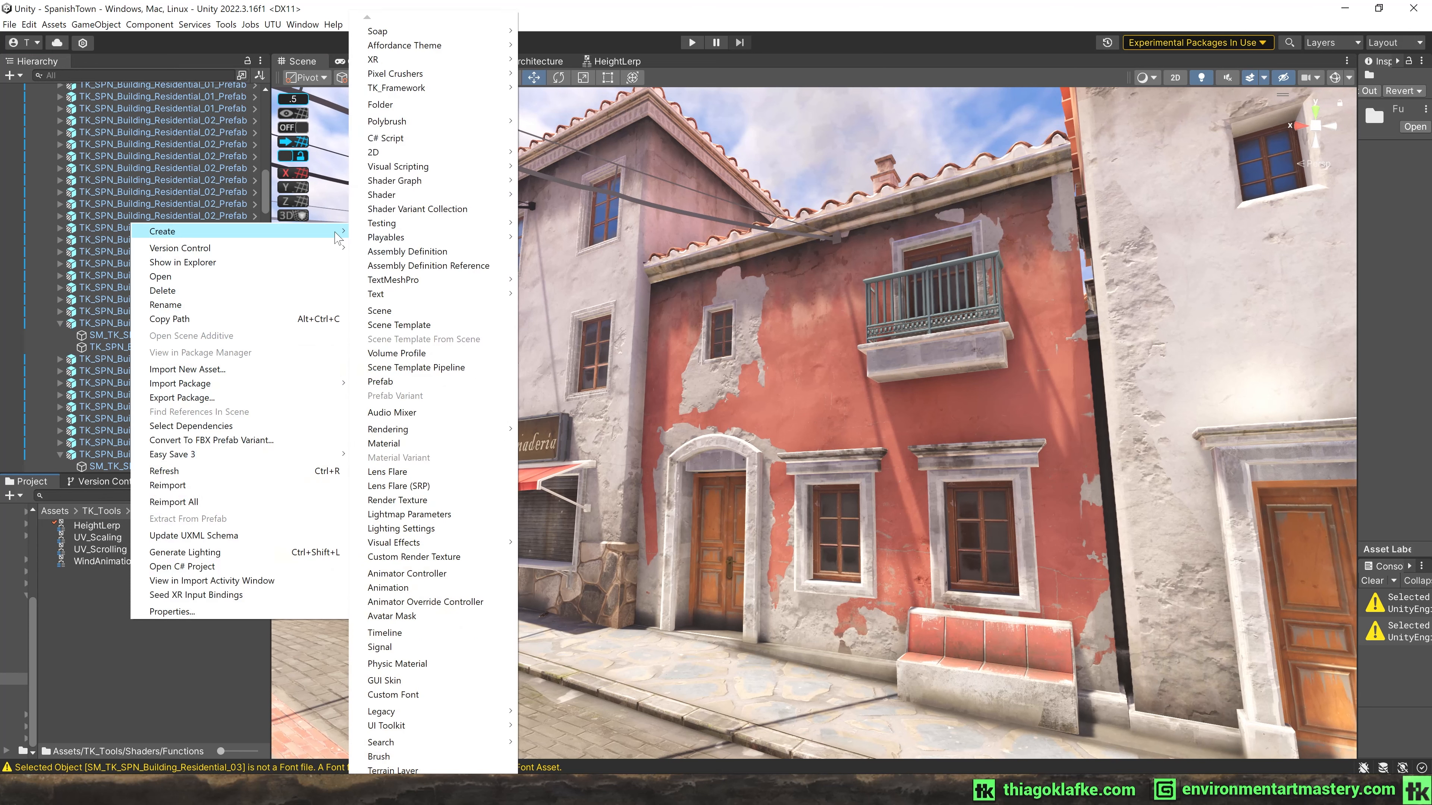
mouse_move(393, 183)
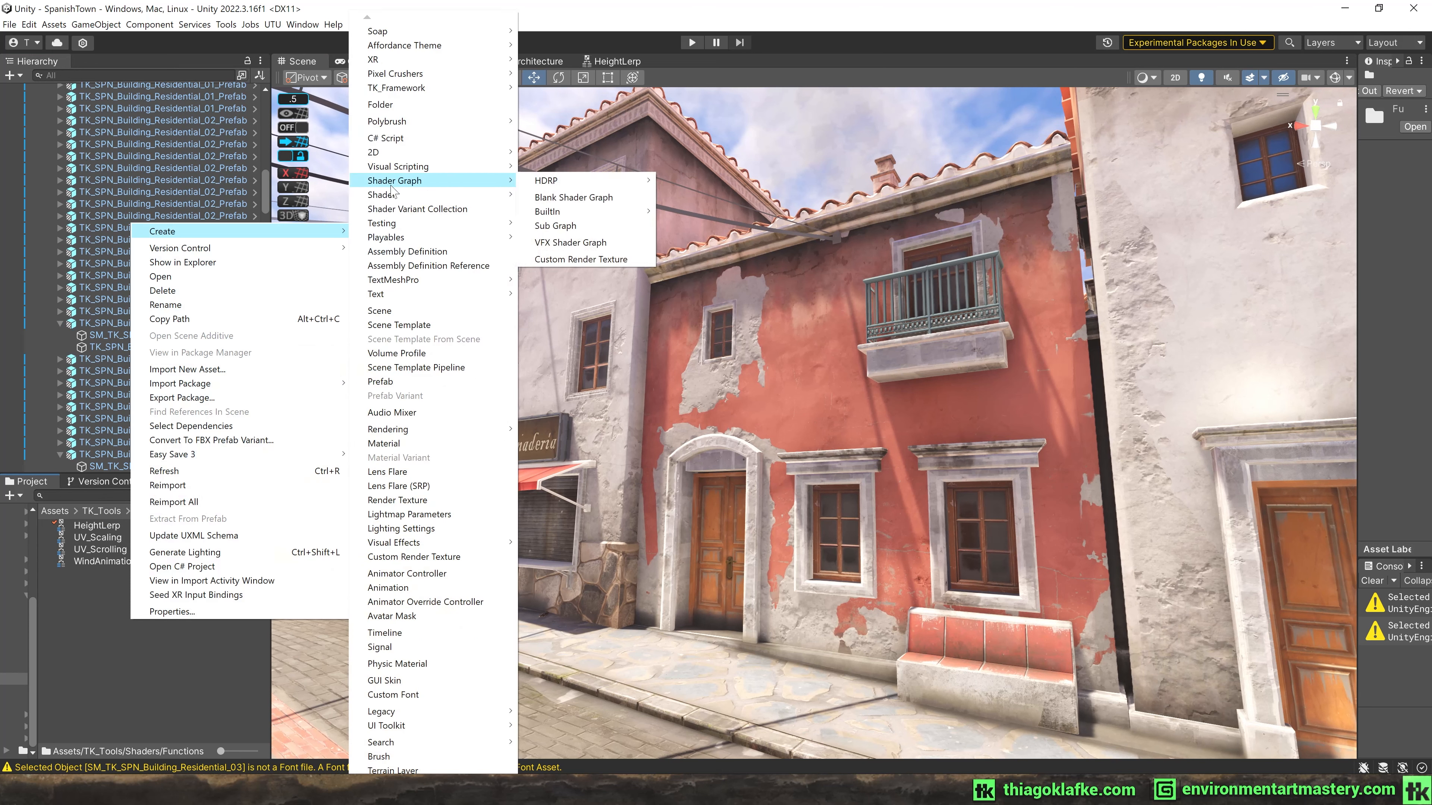
left_click(574, 226)
type("Test")
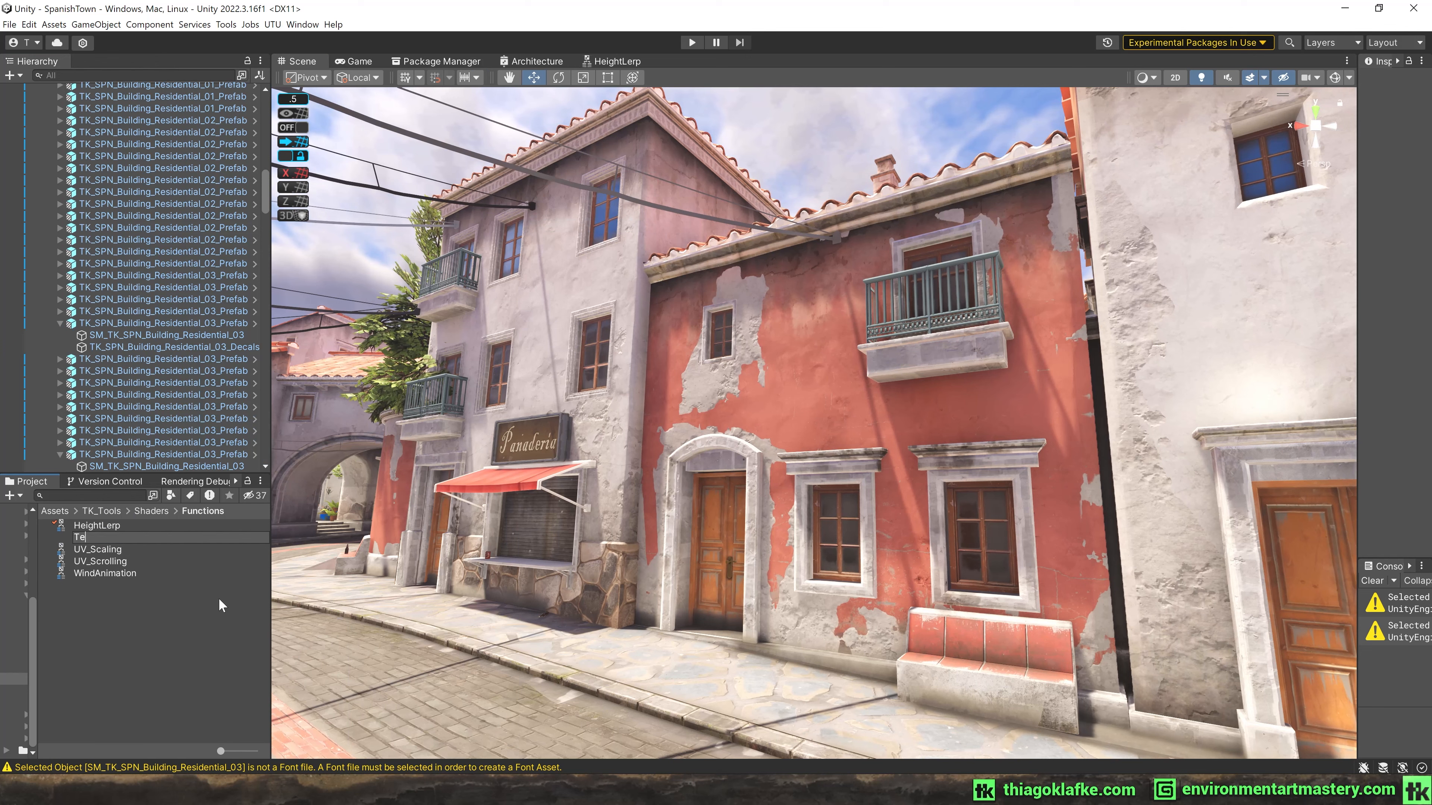
key("Return")
double_click(94, 538)
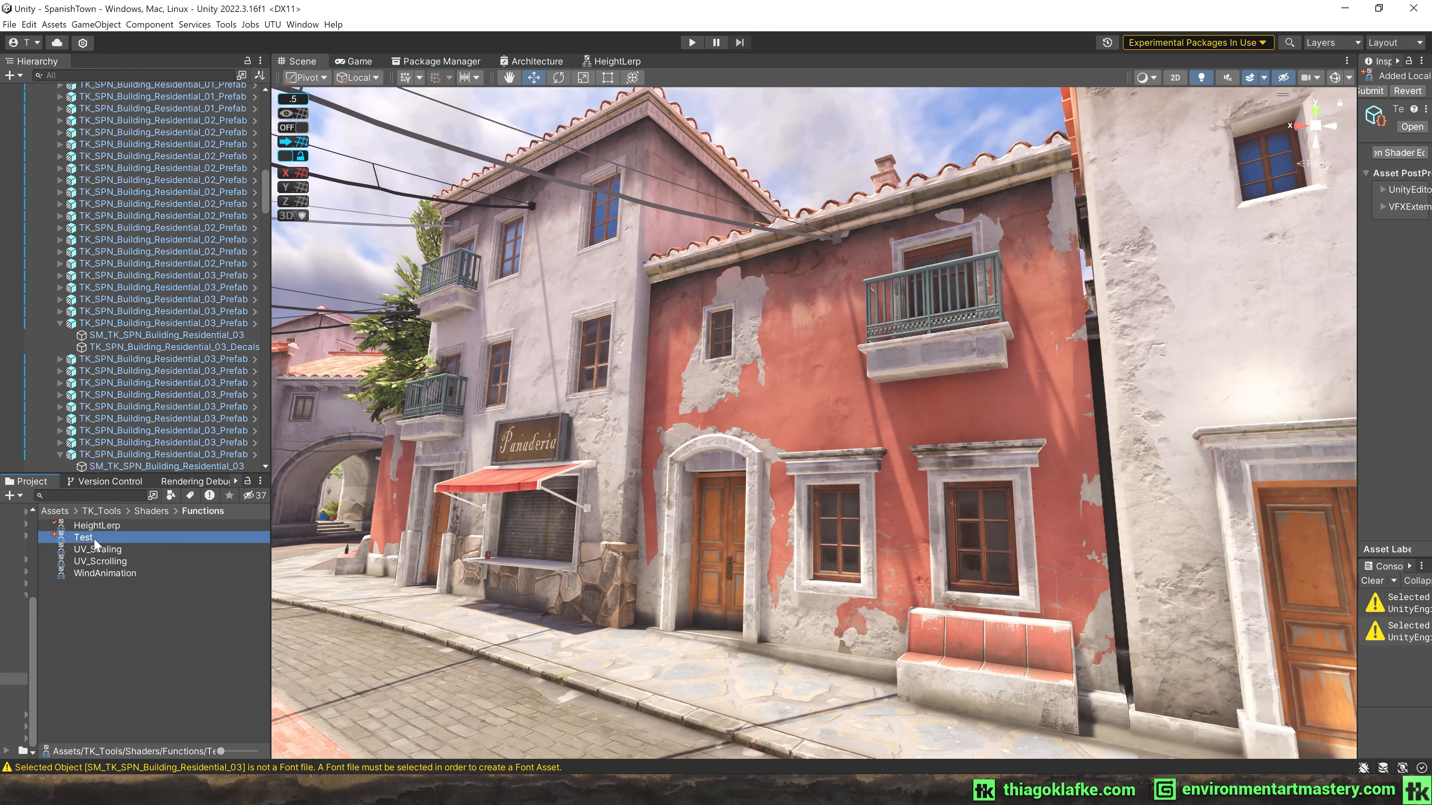
Reposition the Output node in the Test sub graph to leave room for input nodes.
left_click_drag(893, 412, 1095, 377)
left_click(1003, 347)
left_click_drag(802, 261, 1176, 498)
left_click(870, 290)
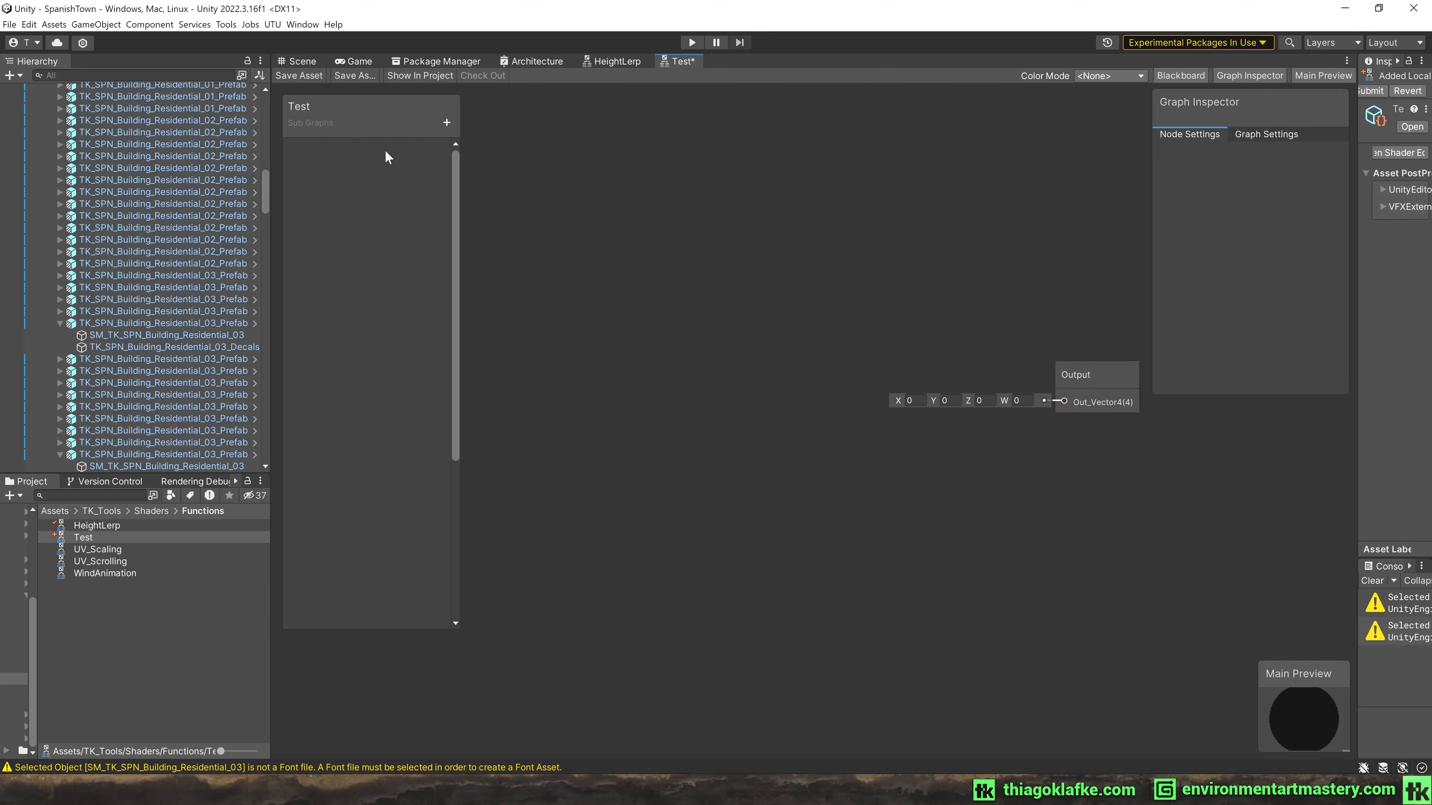
Add a Float property and a Vector 3 property to the Test sub graph, and name the Vector 3 one Color.
left_click(446, 123)
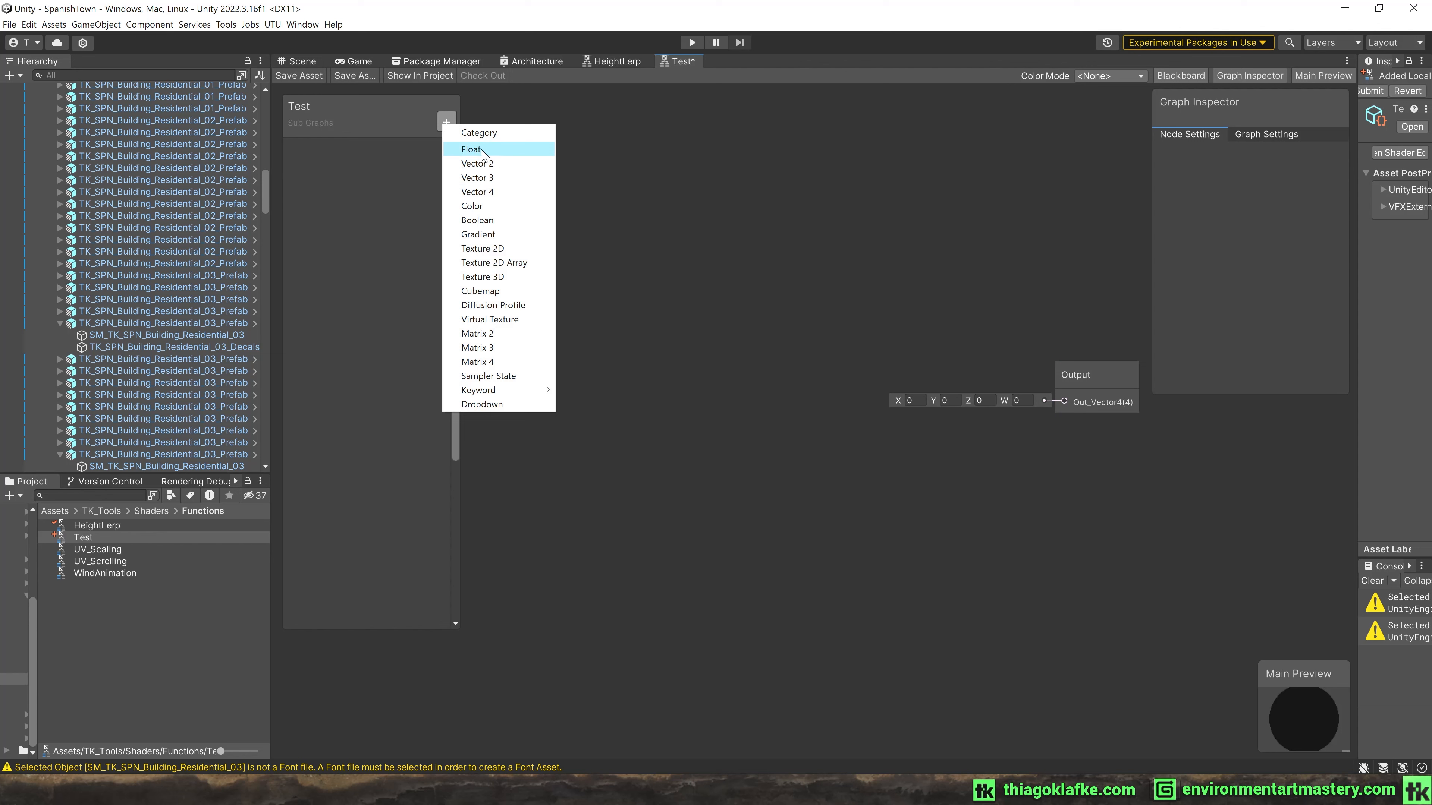
left_click(488, 150)
left_click(344, 187)
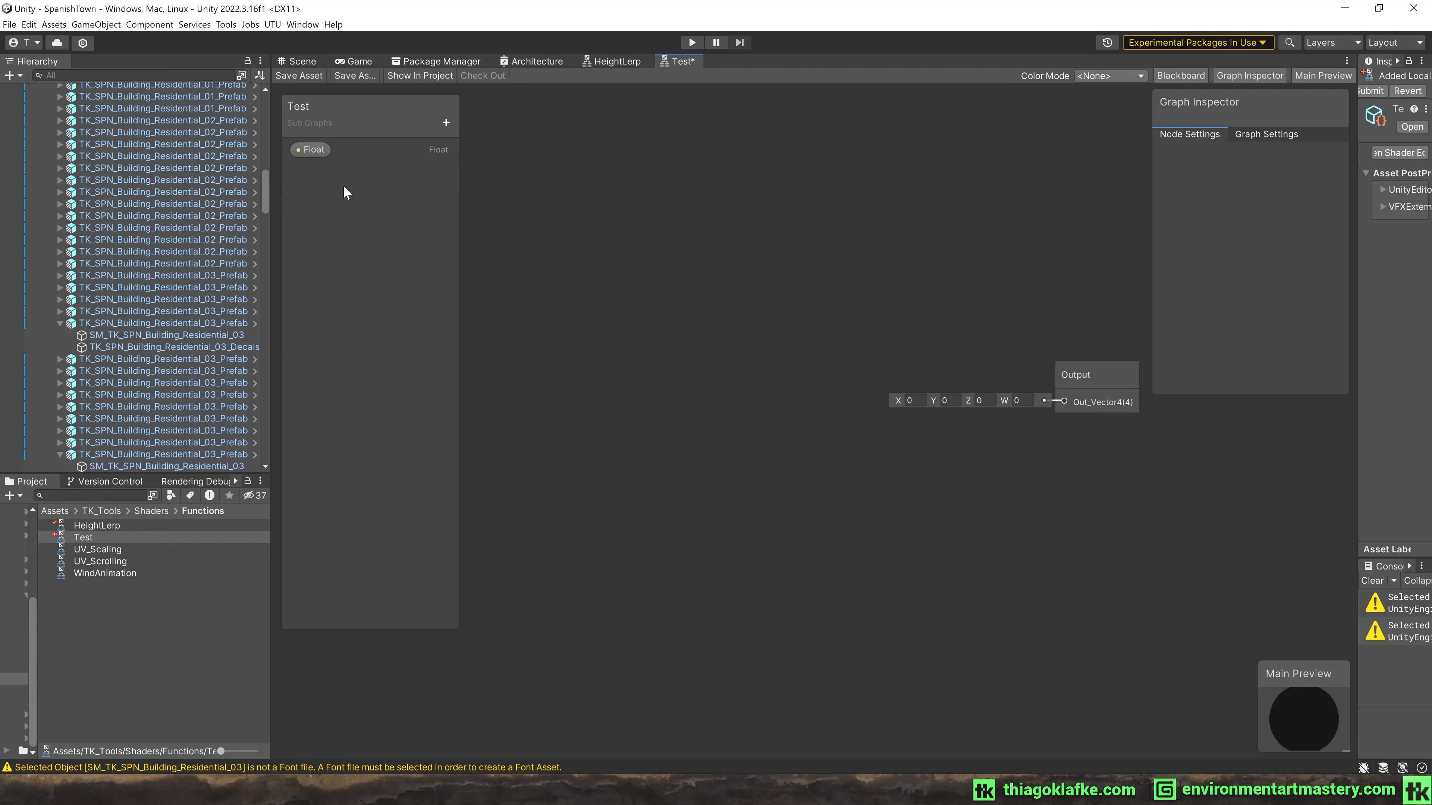
left_click(441, 121)
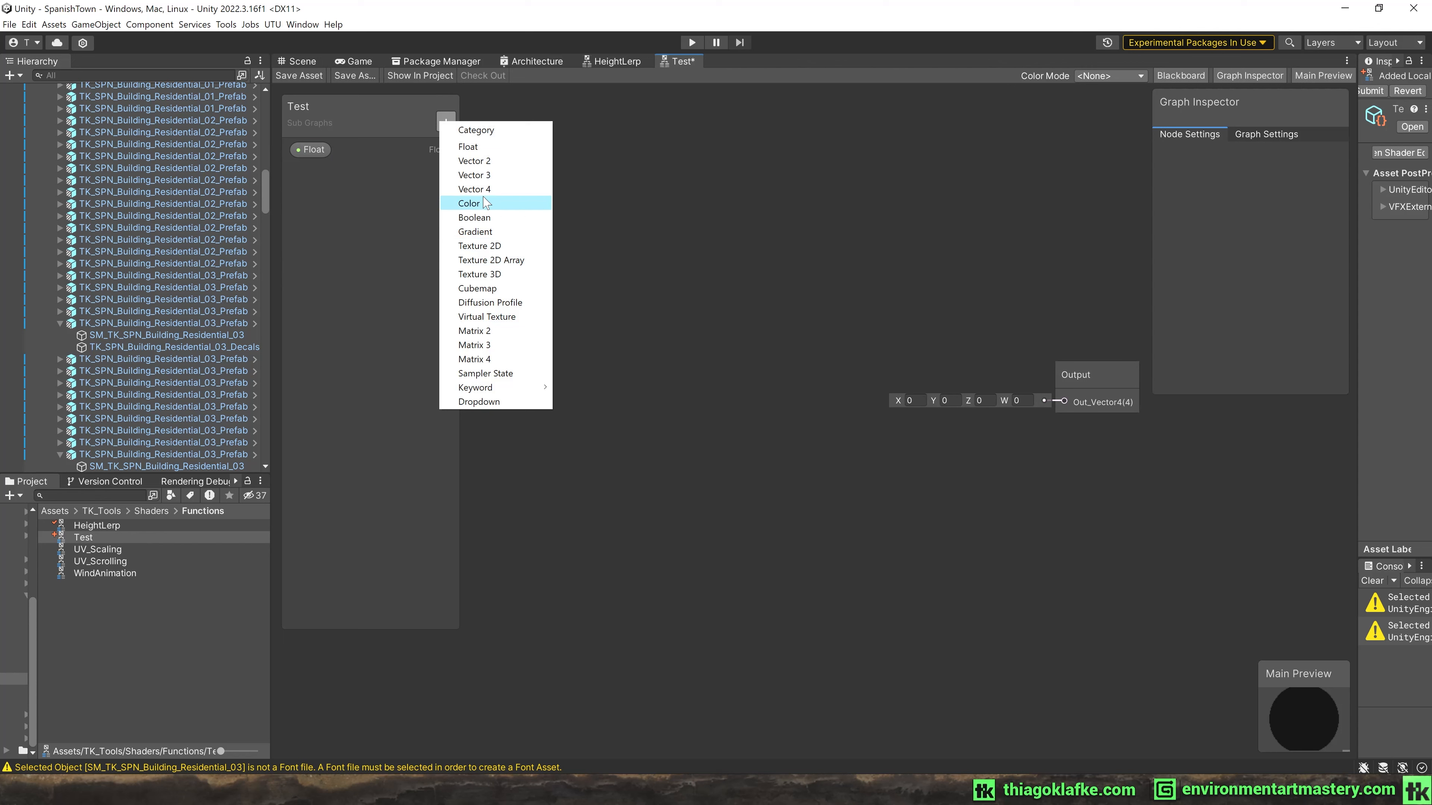
left_click(502, 175)
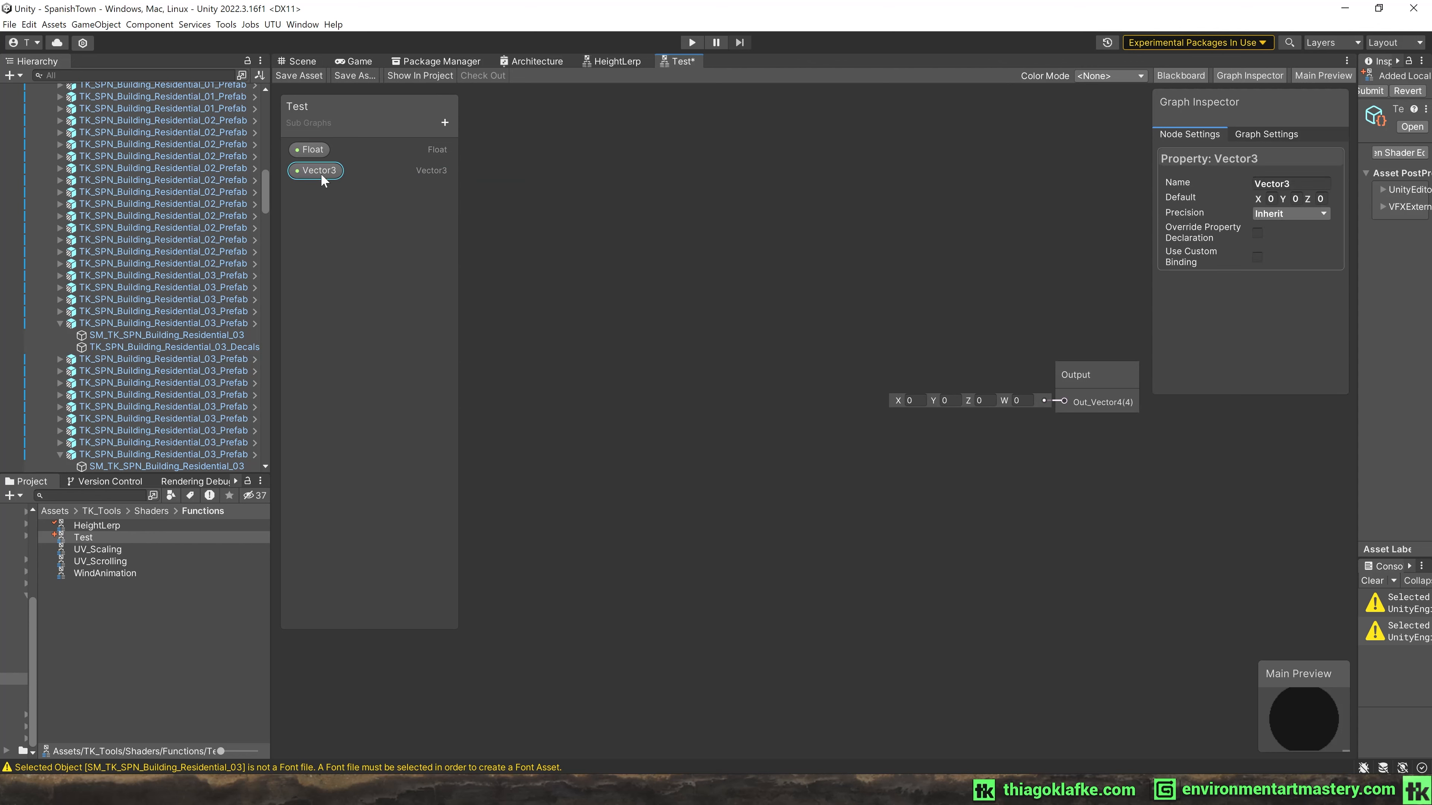
type("Color")
key("Return")
Rename the Float property as Contrast.
left_click(309, 150)
left_click(308, 158)
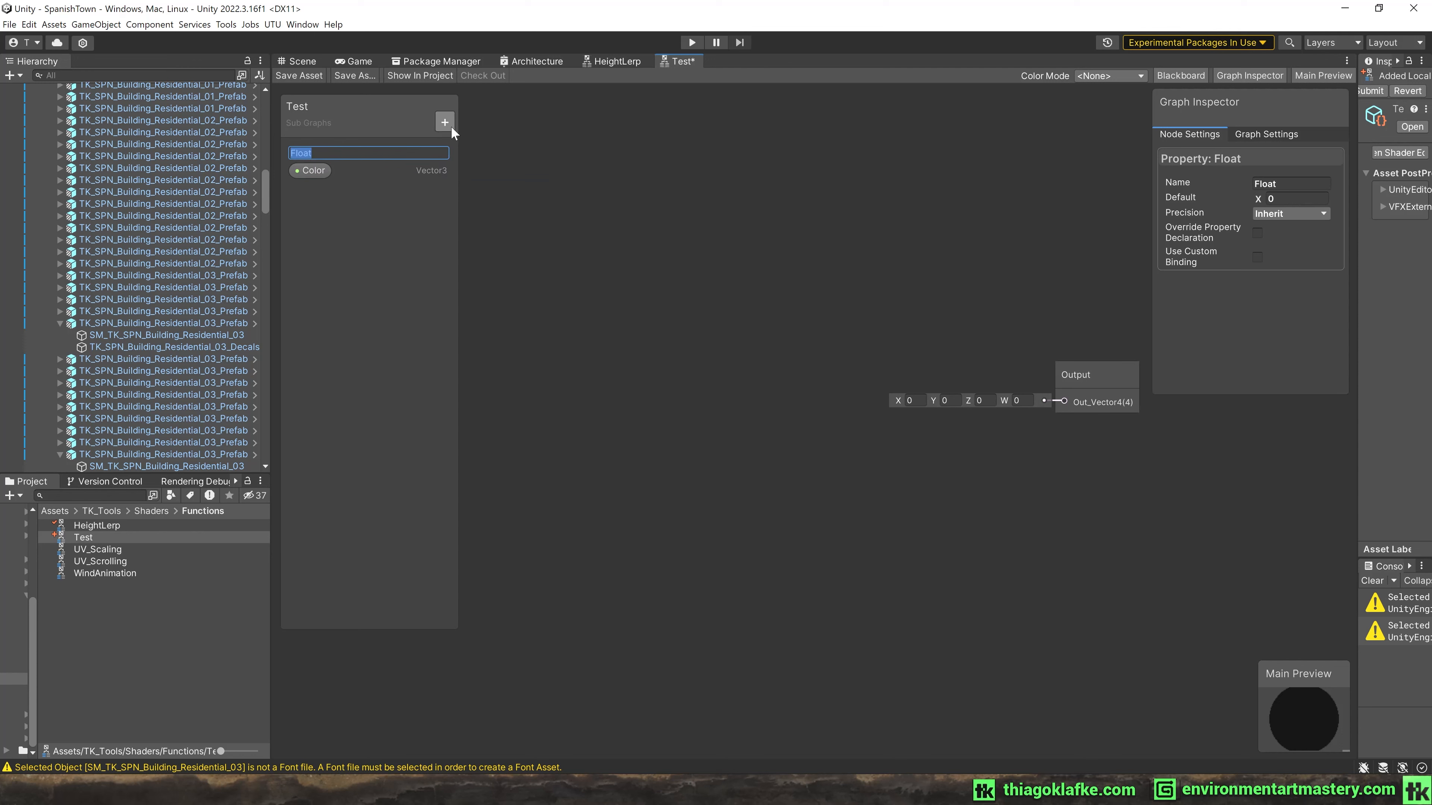
type("Multi")
key("BackSpace")
key("BackSpace")
key("BackSpace")
key("BackSpace")
type("Contrast")
key("Return")
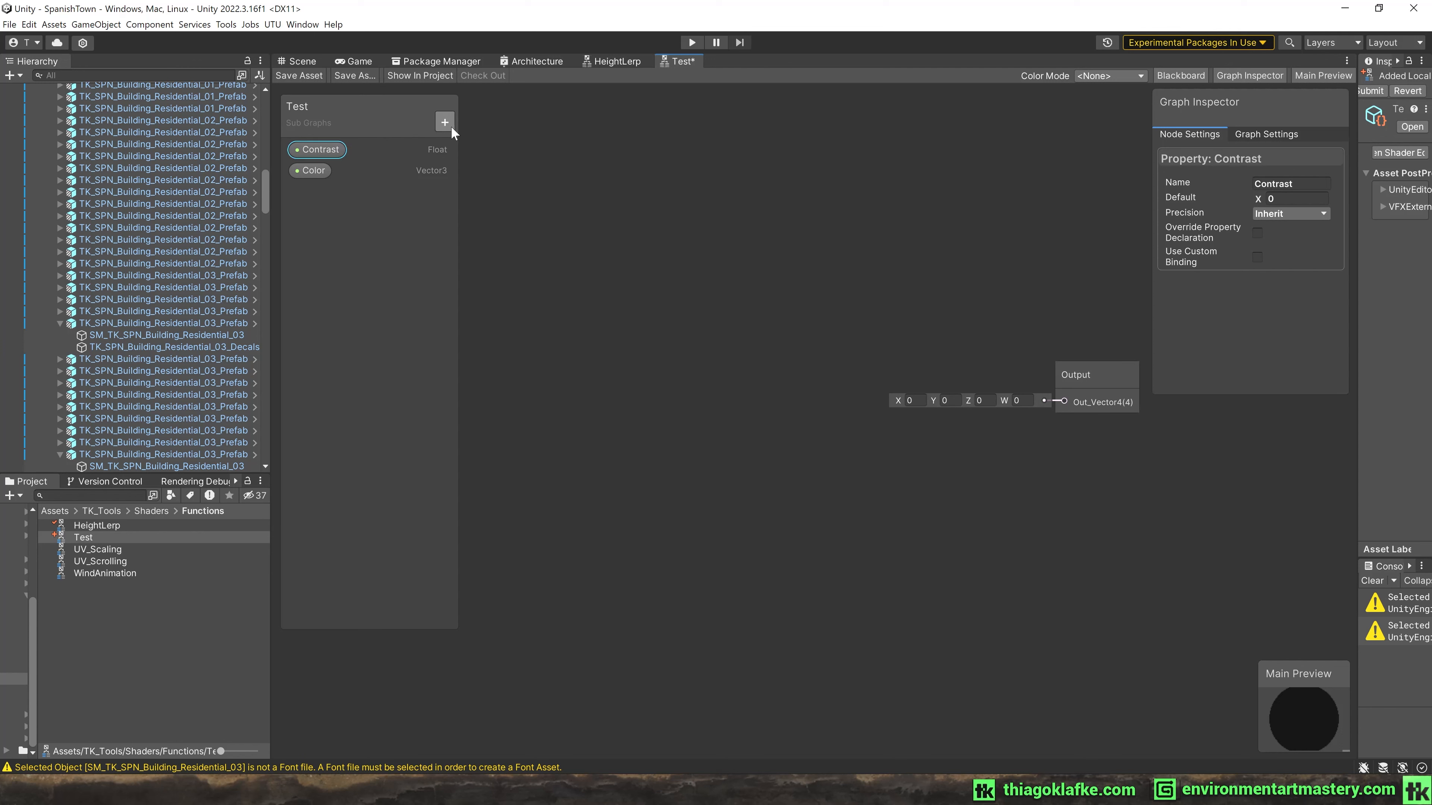
Place the Color and Contrast properties in the graph and add a Contrast node with the Contrast property feeding its Contrast input.
left_click_drag(294, 175, 533, 434)
left_click_drag(317, 148, 557, 385)
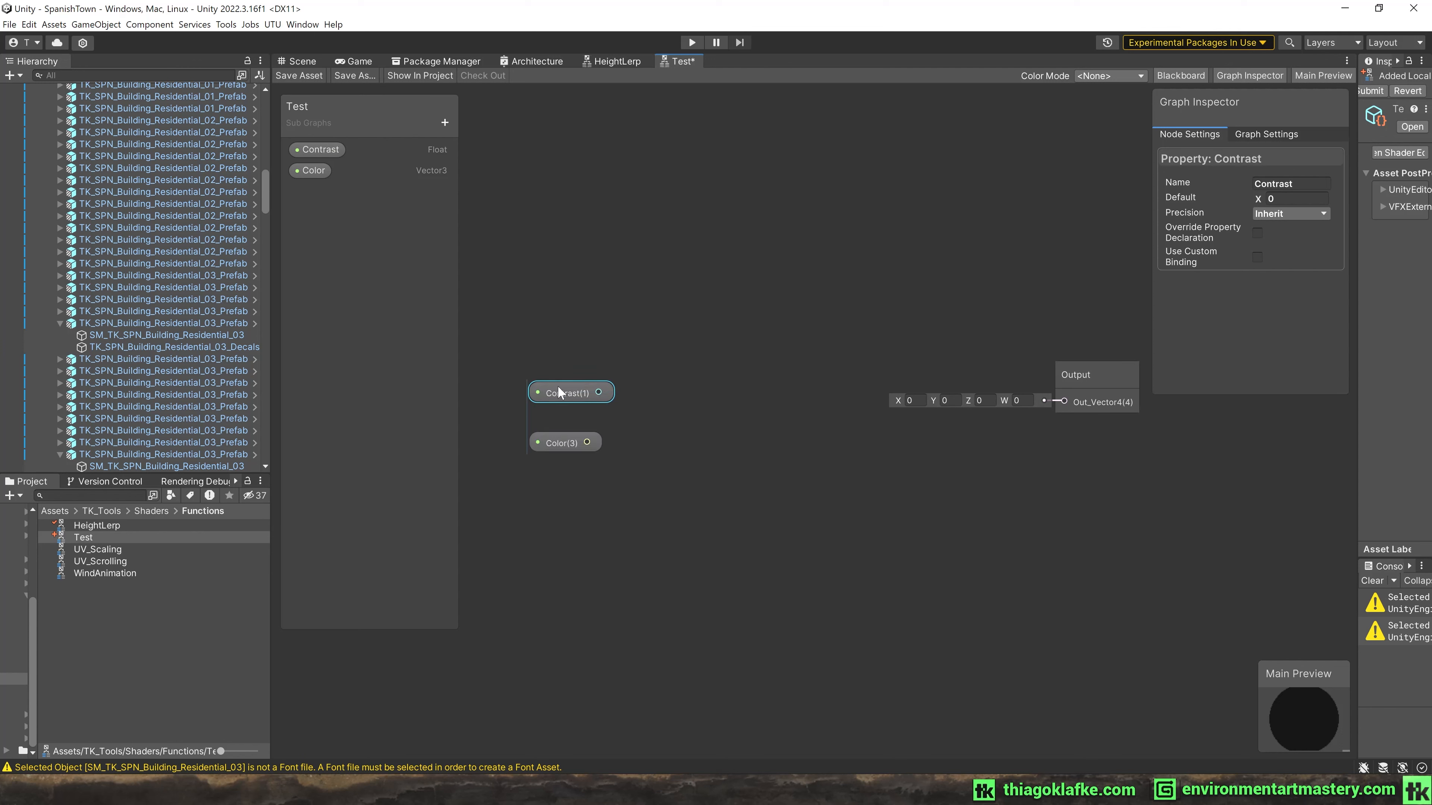
left_click(685, 415)
key("space")
type("contrast")
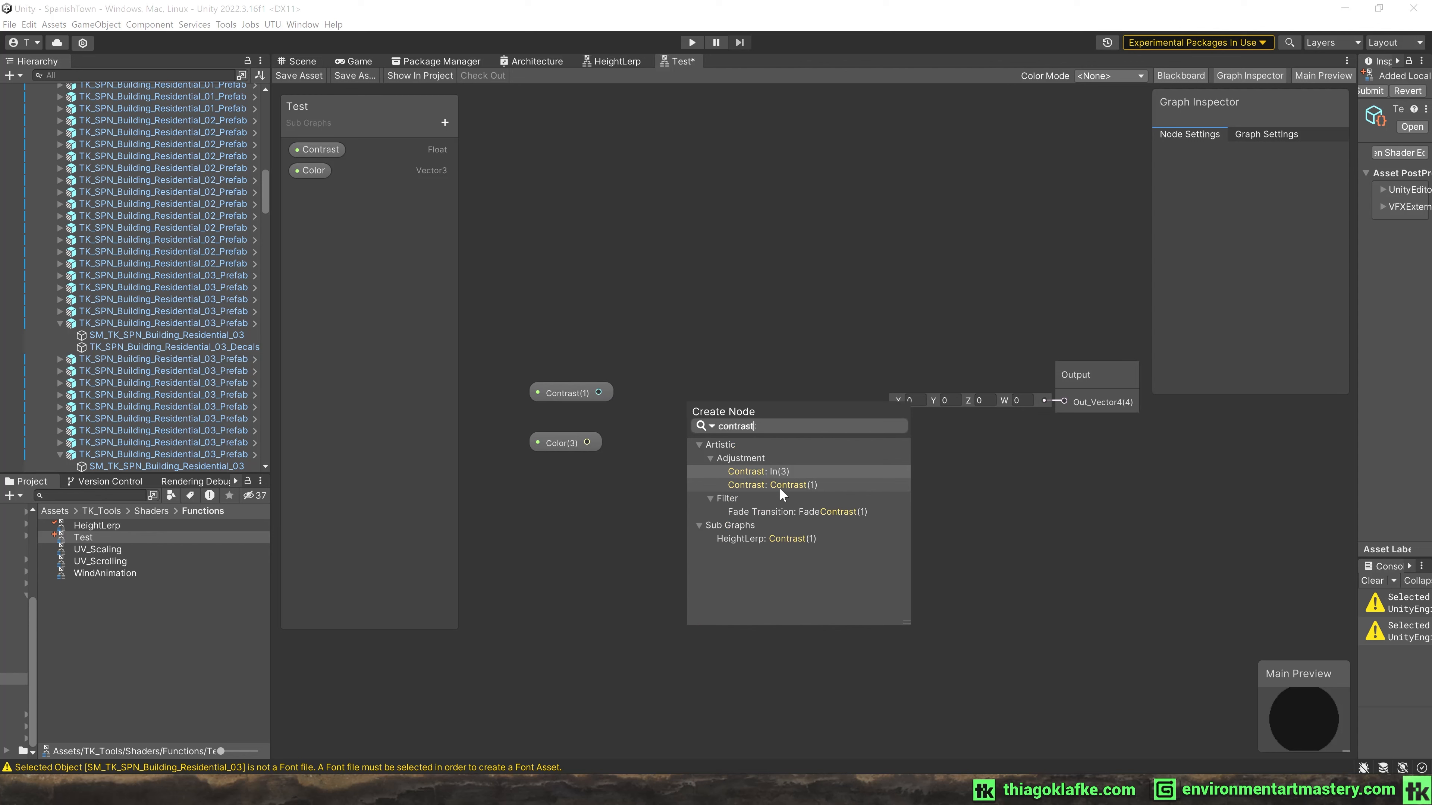
double_click(780, 486)
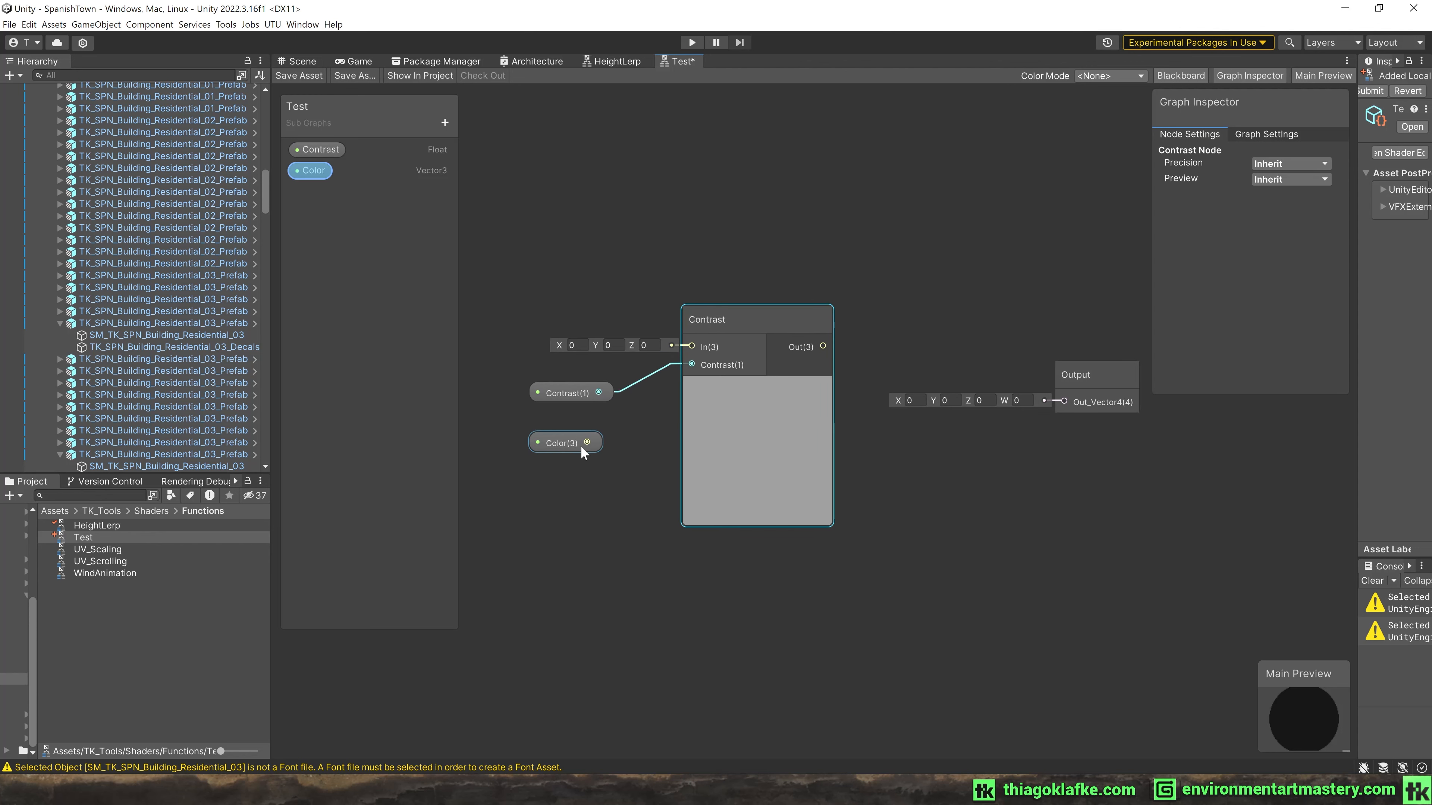
Connect Color to the Contrast node's In and its Out to the Output node, then save the Test asset.
left_click_drag(581, 446, 692, 347)
left_click_drag(823, 346, 1066, 343)
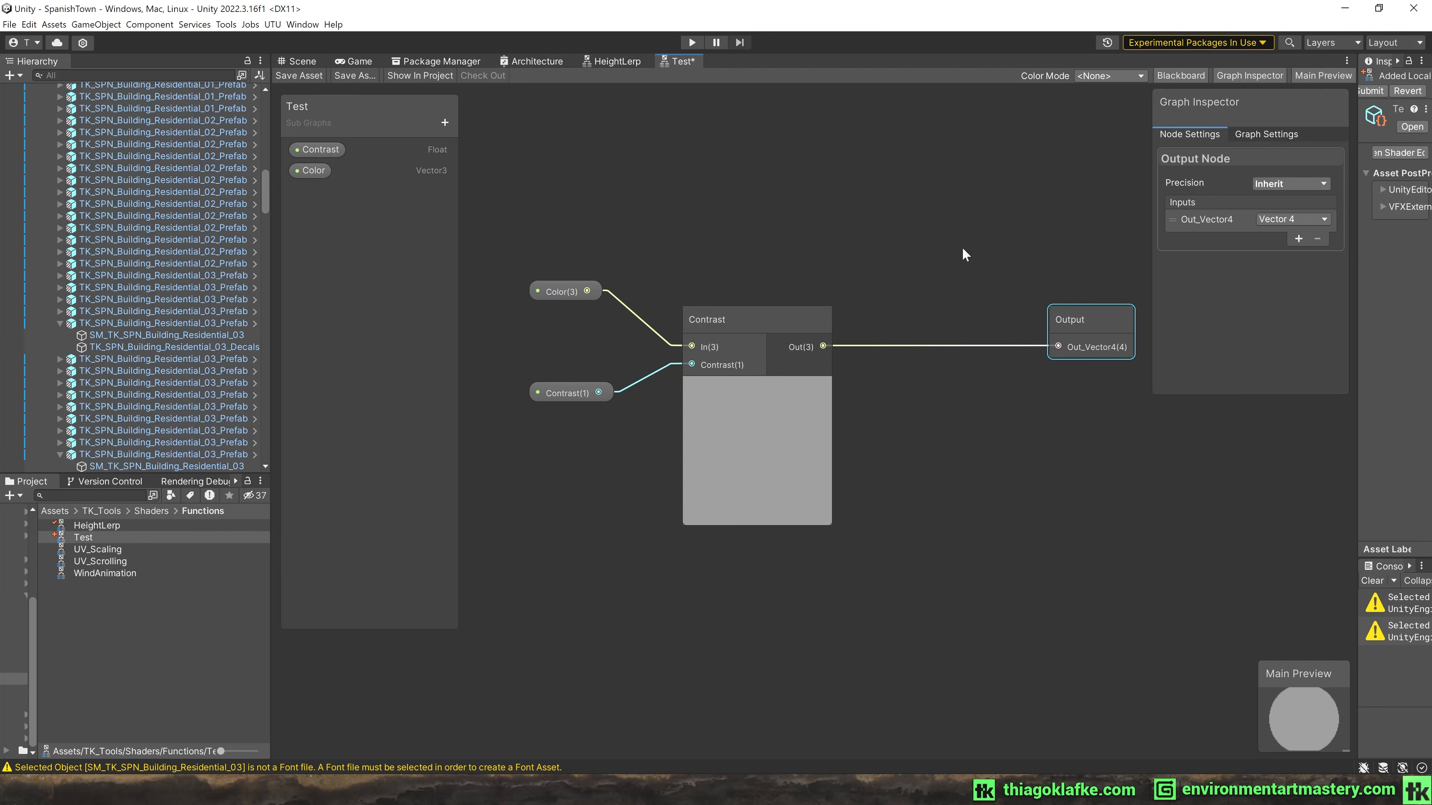
left_click(297, 76)
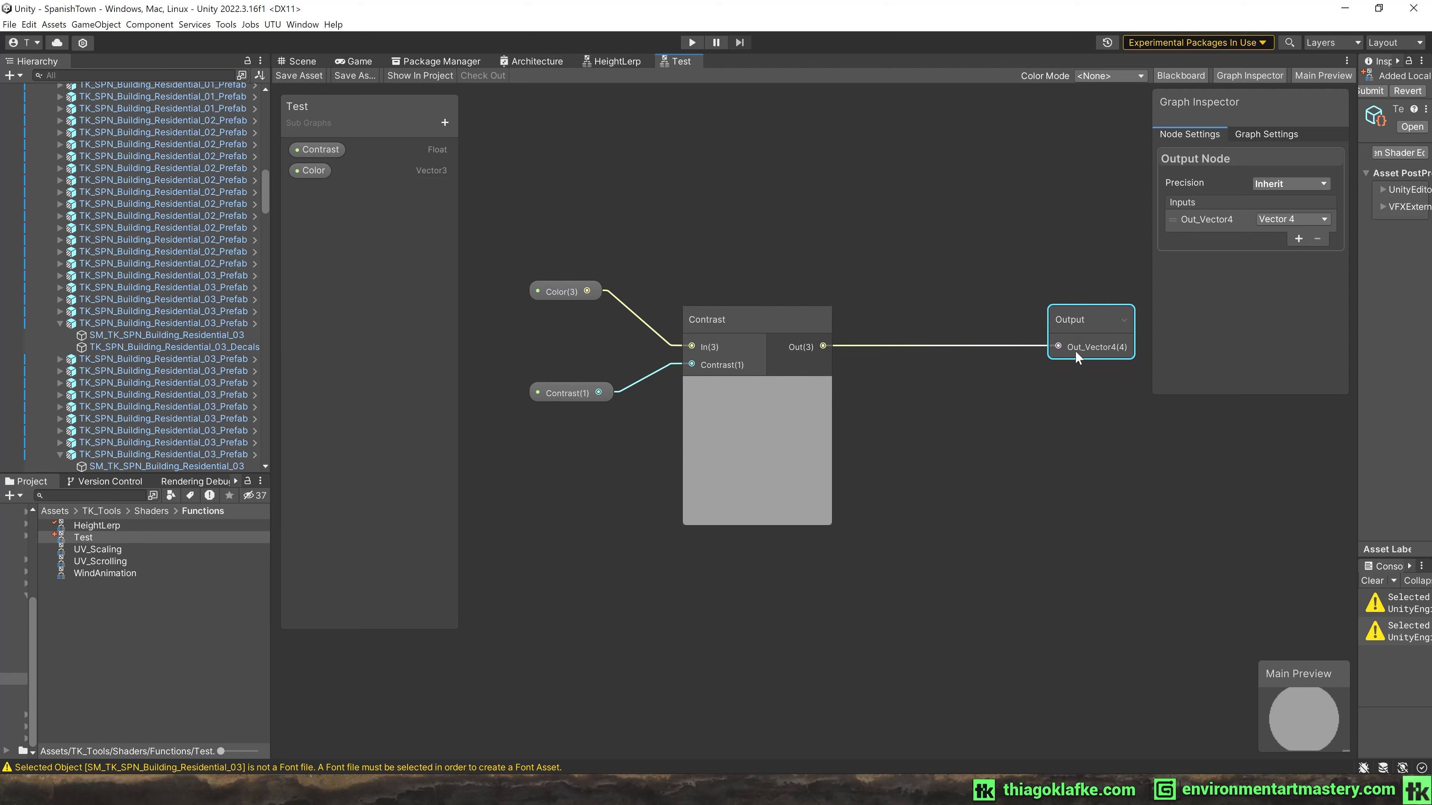
Rename the Output node's Vector 4 input as ContrastResult.
double_click(1206, 219)
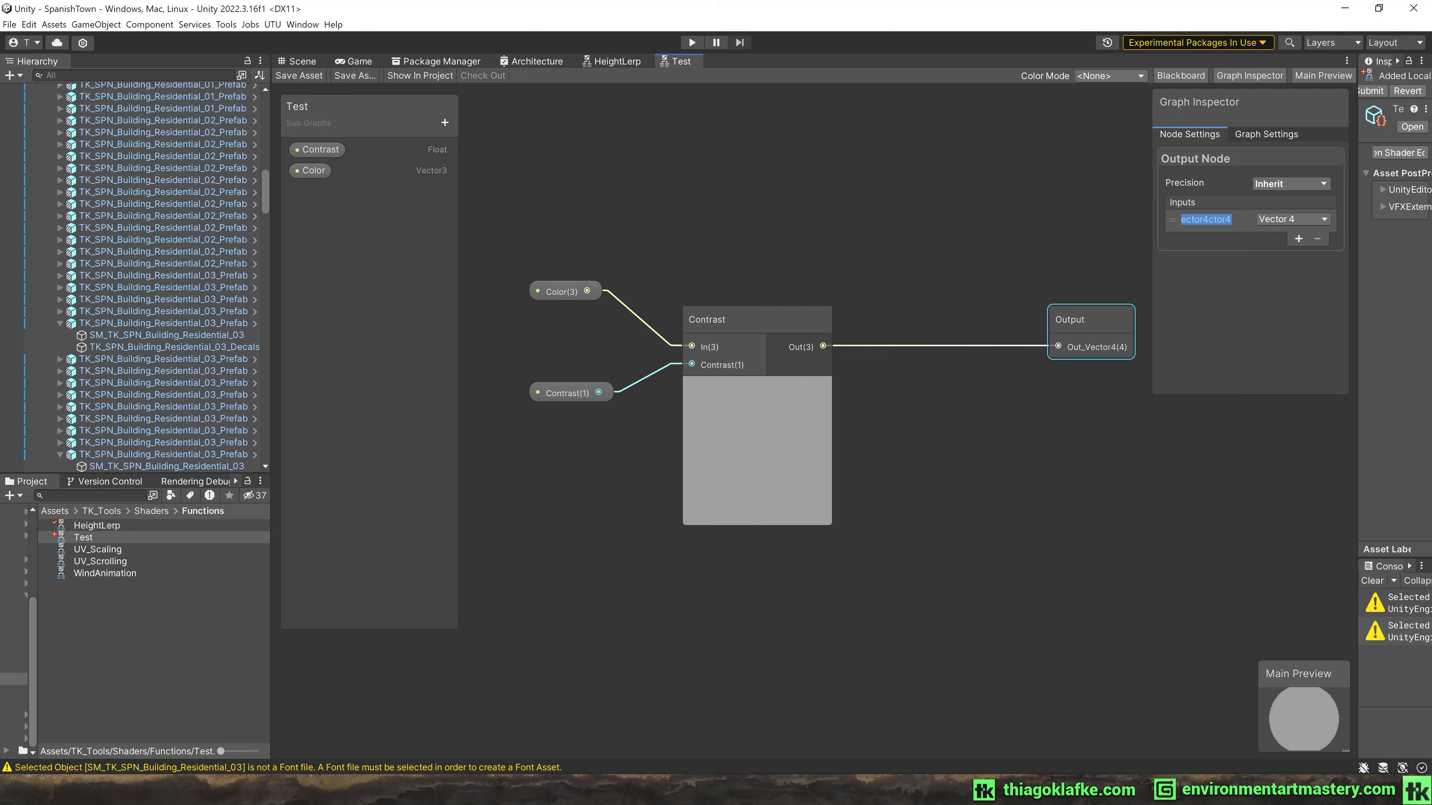
left_click(1048, 146)
left_click(1084, 332)
left_click(1036, 162)
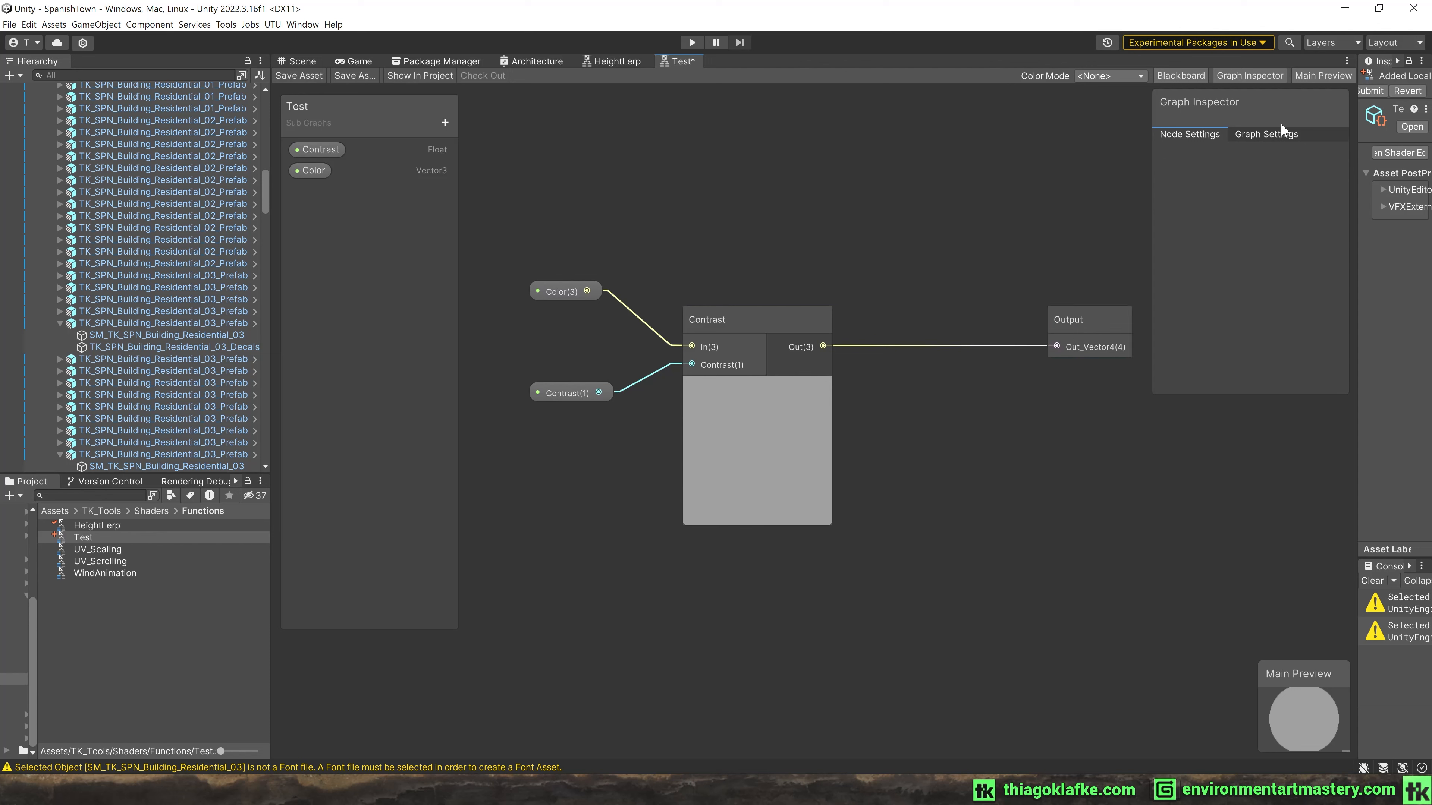
left_click(1077, 324)
double_click(1207, 219)
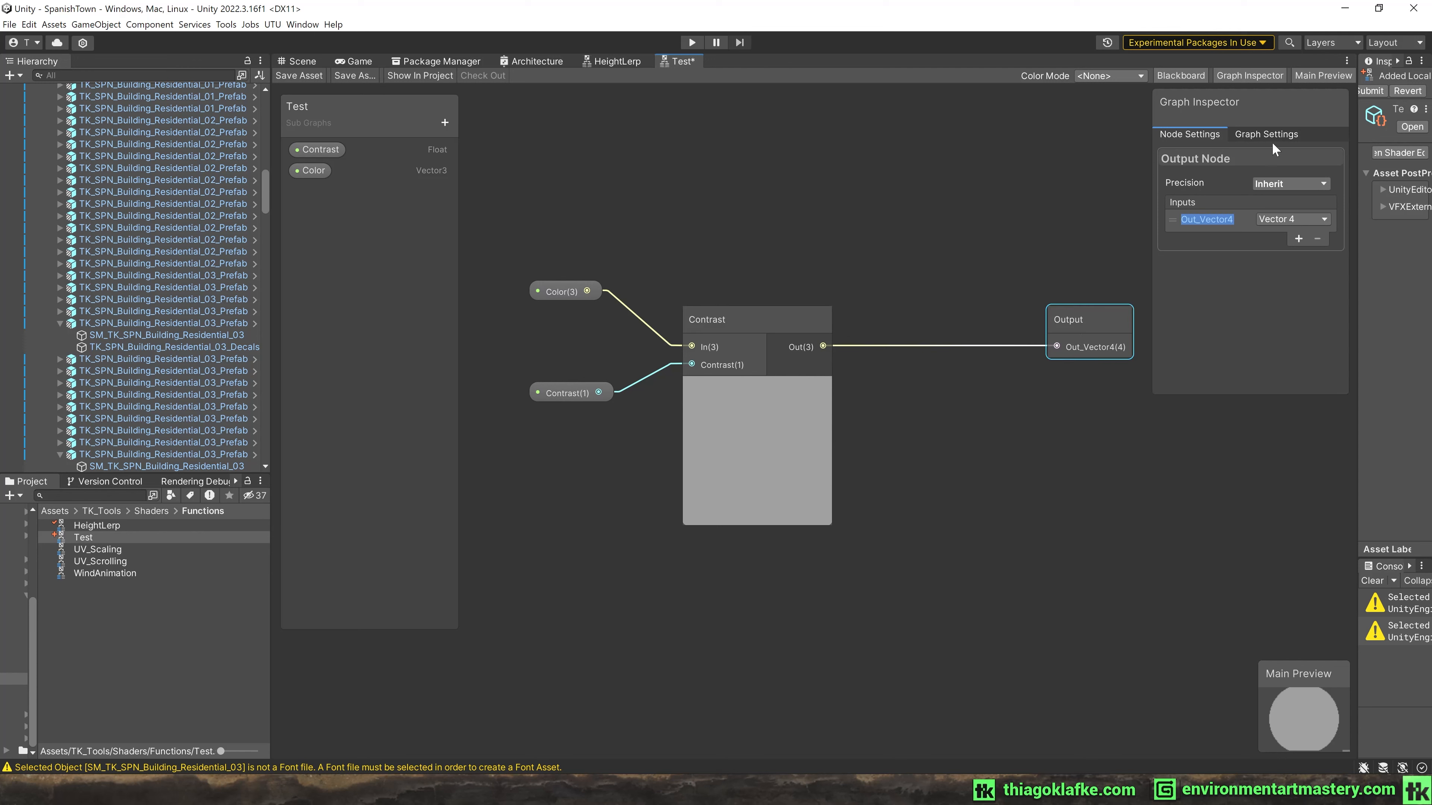
type("ContrastResult")
key("Return")
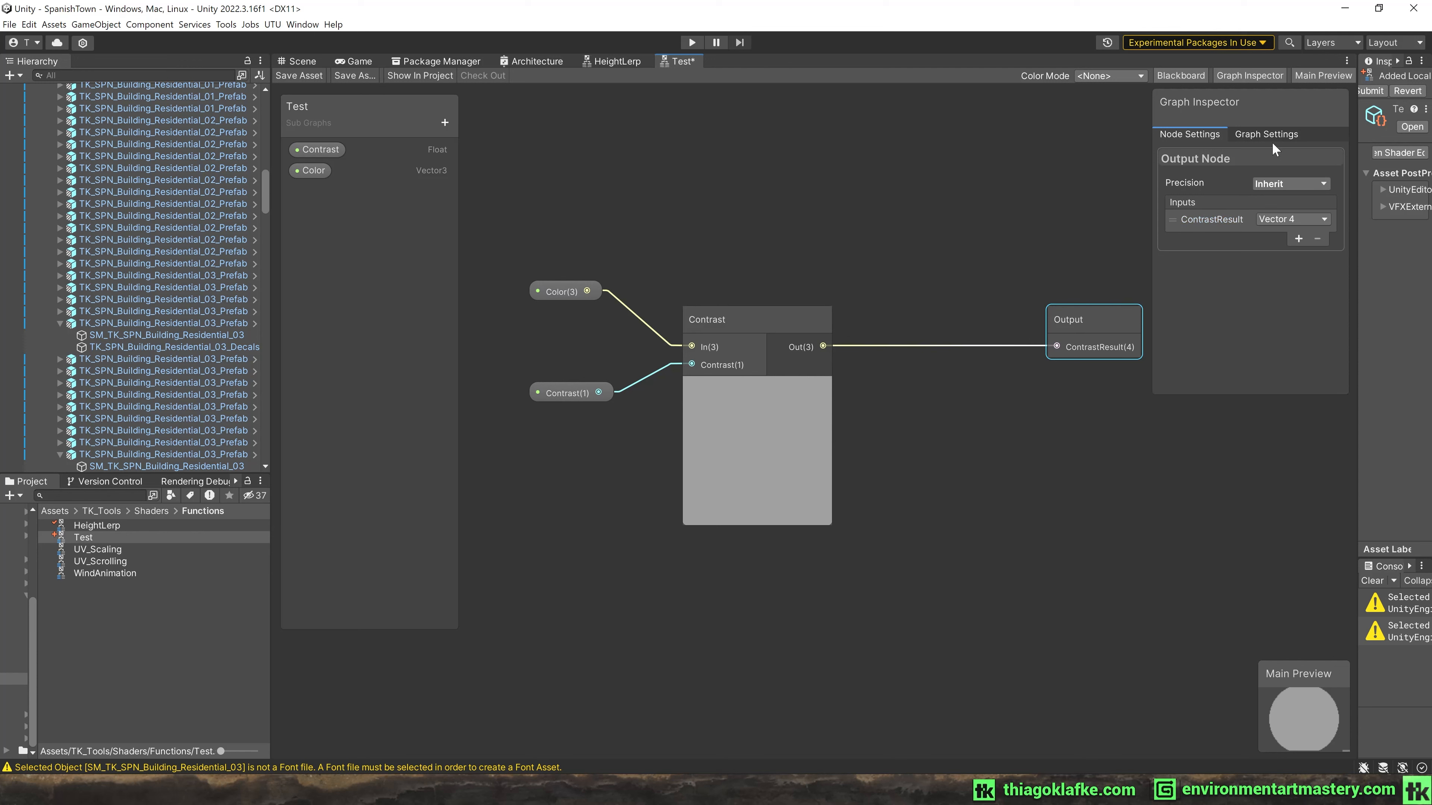
Add a second input to the Output node, look through its type options and remove that input.
left_click(1298, 238)
left_click(1302, 236)
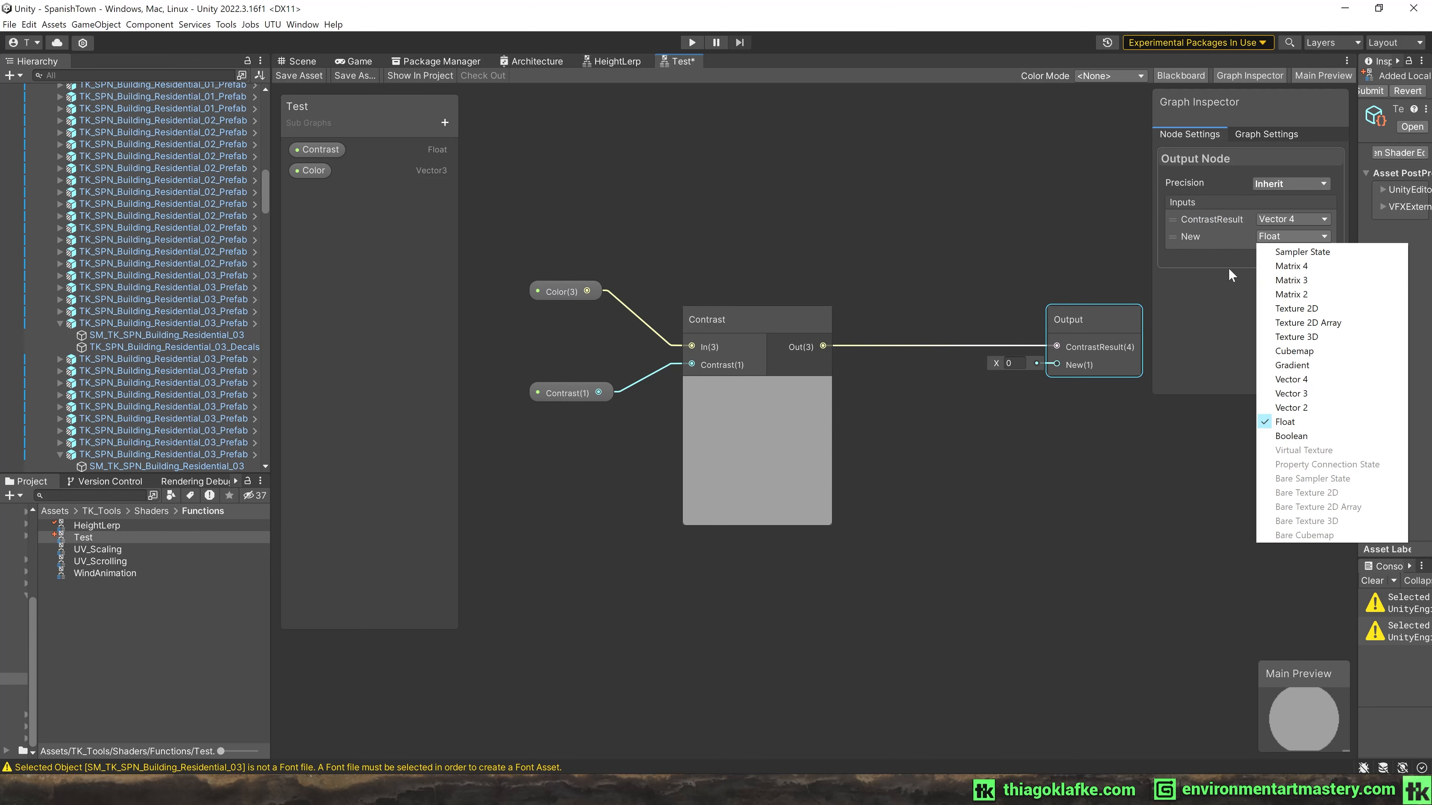
left_click(1316, 237)
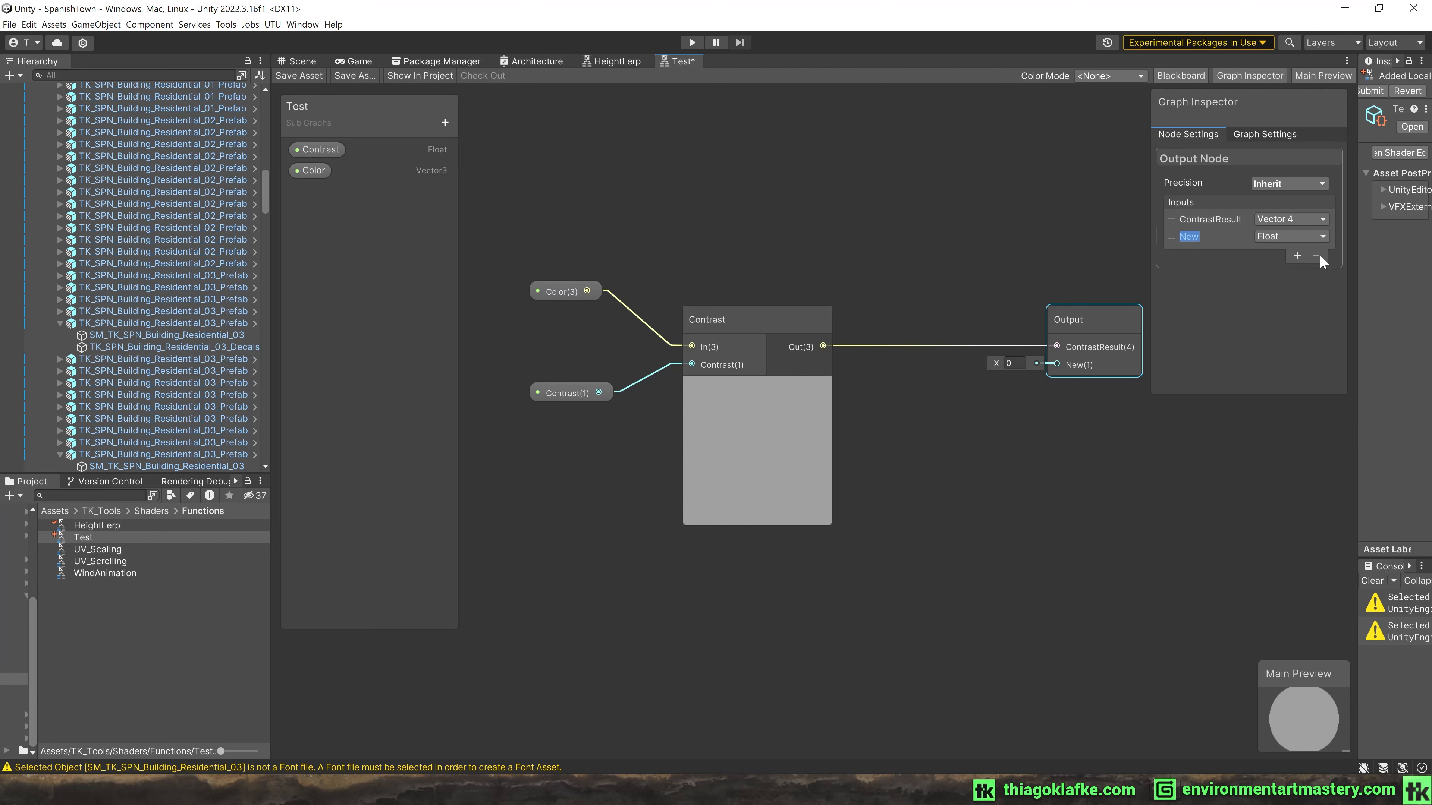
left_click(1323, 238)
left_click(1178, 234)
left_click(1178, 234)
left_click(1316, 255)
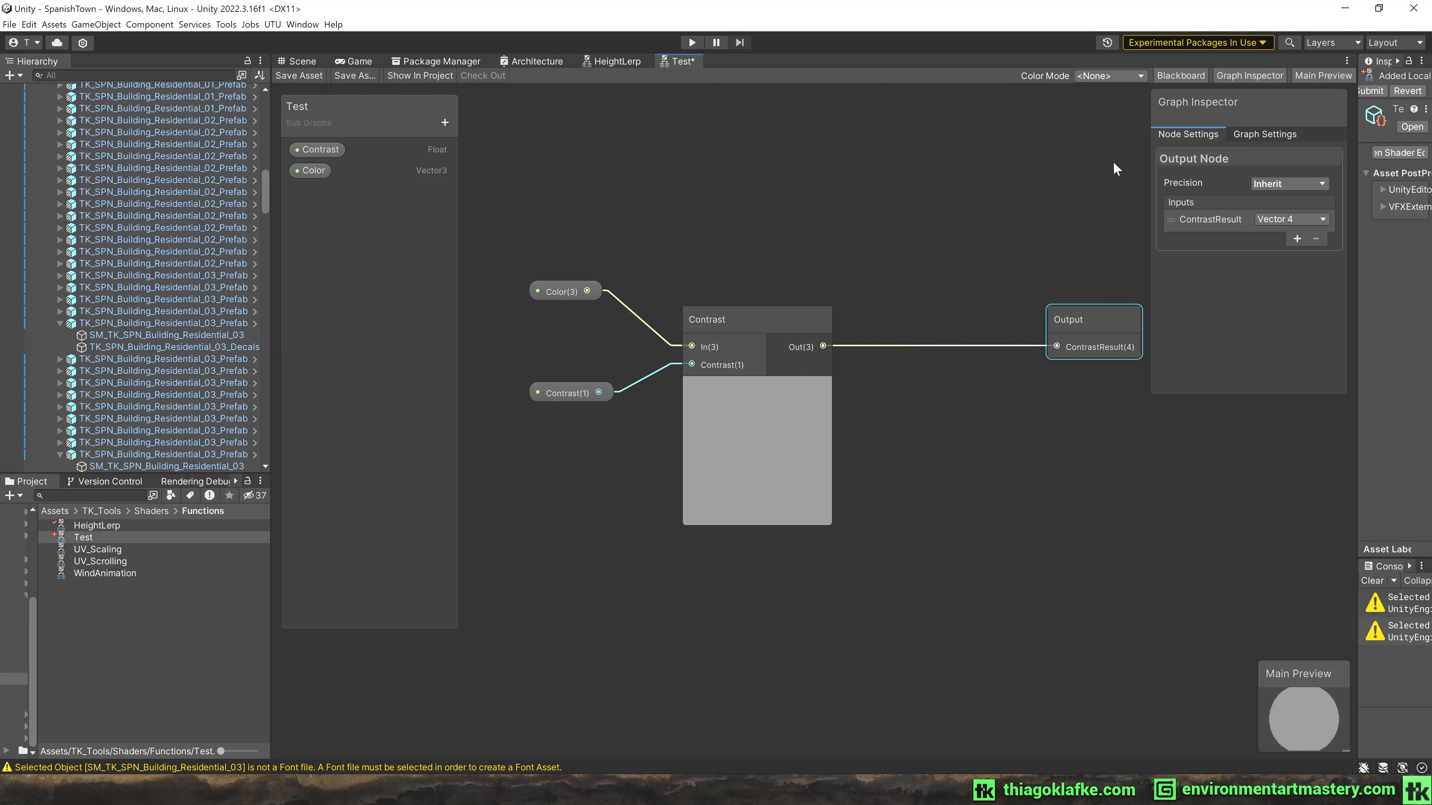
Save the Test sub graph and add it as a node in an empty area of the HeightLerp graph.
left_click(298, 75)
left_click(617, 61)
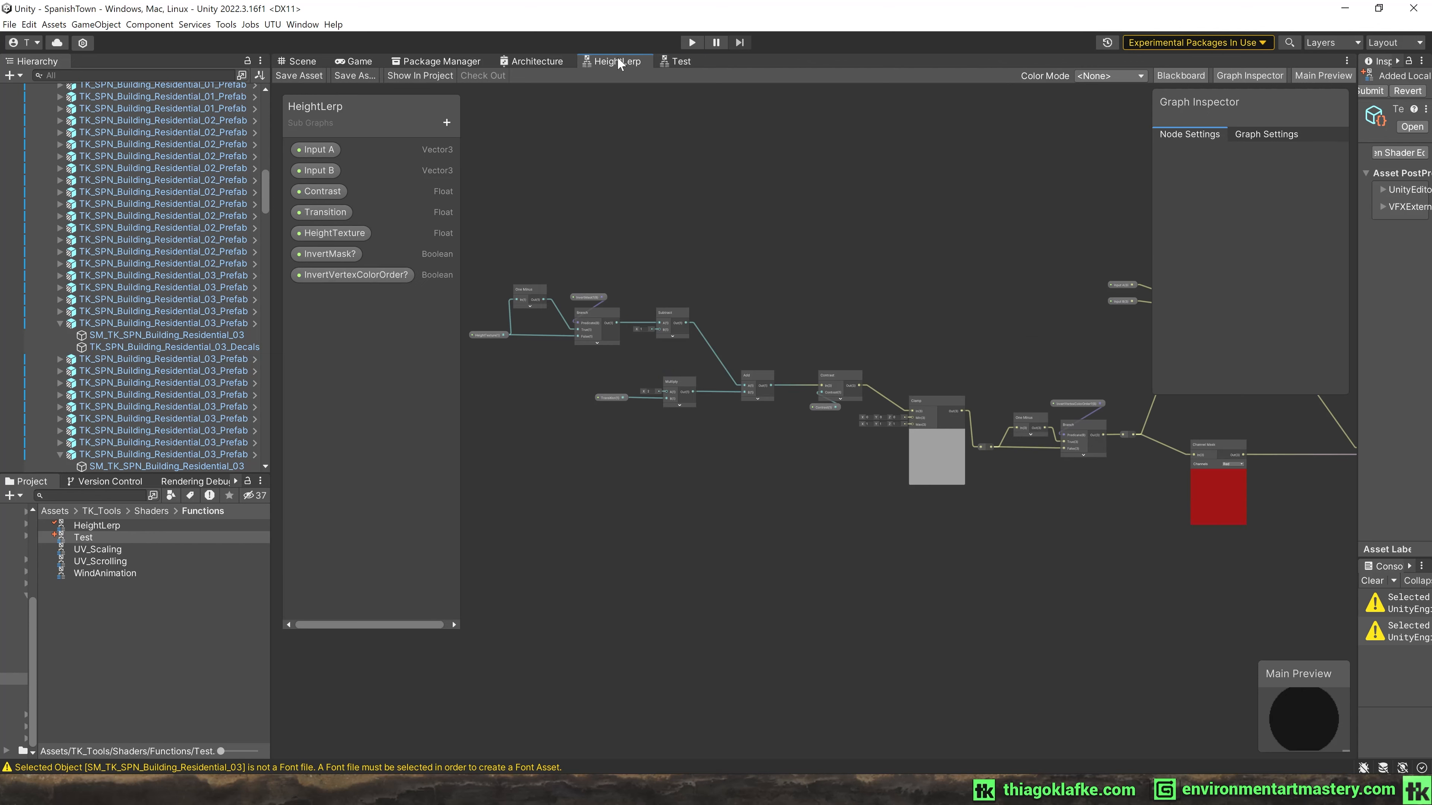
left_click_drag(90, 539, 663, 521)
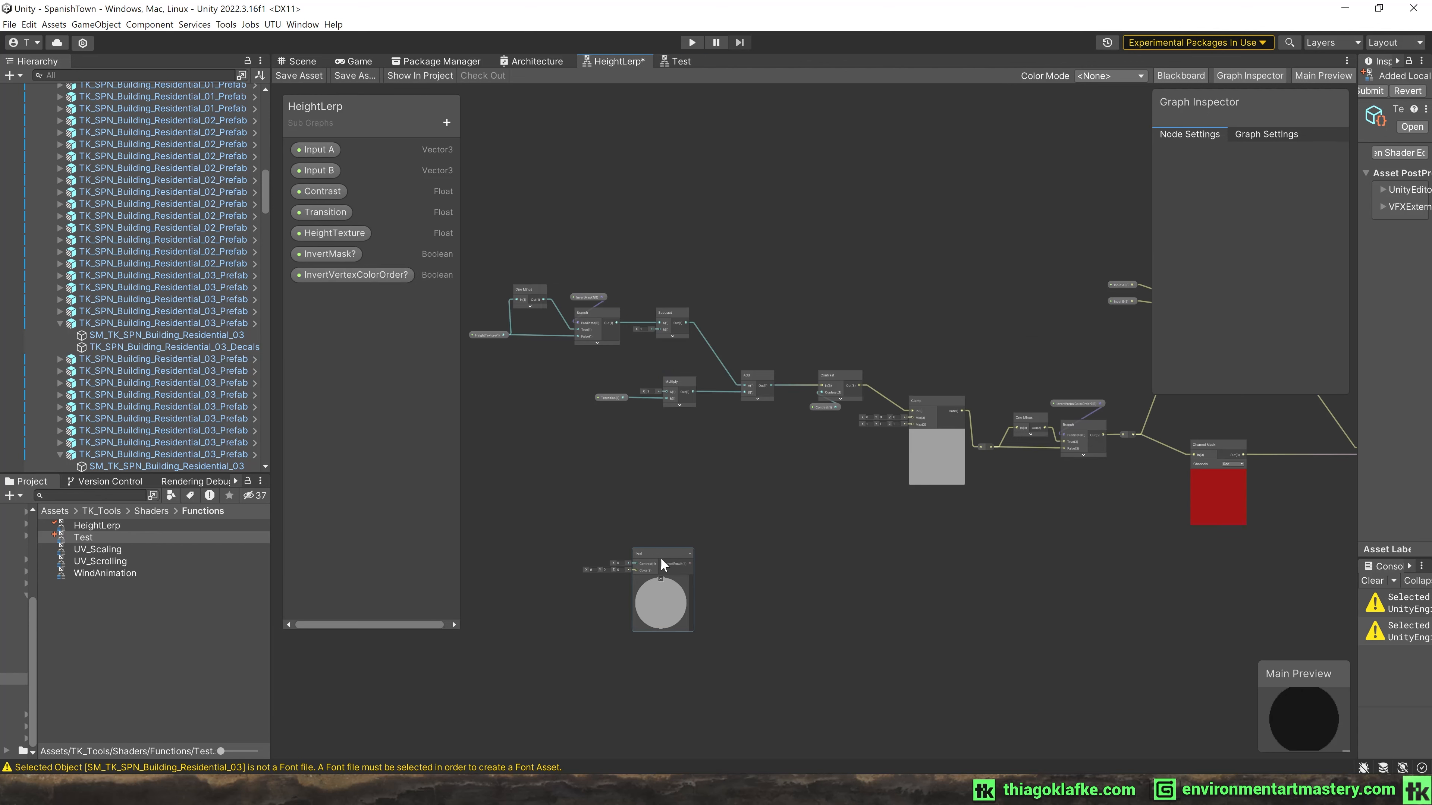
scroll(669, 566, "up", 5)
middle_click_drag(673, 568, 806, 432)
scroll(723, 418, "up", 3)
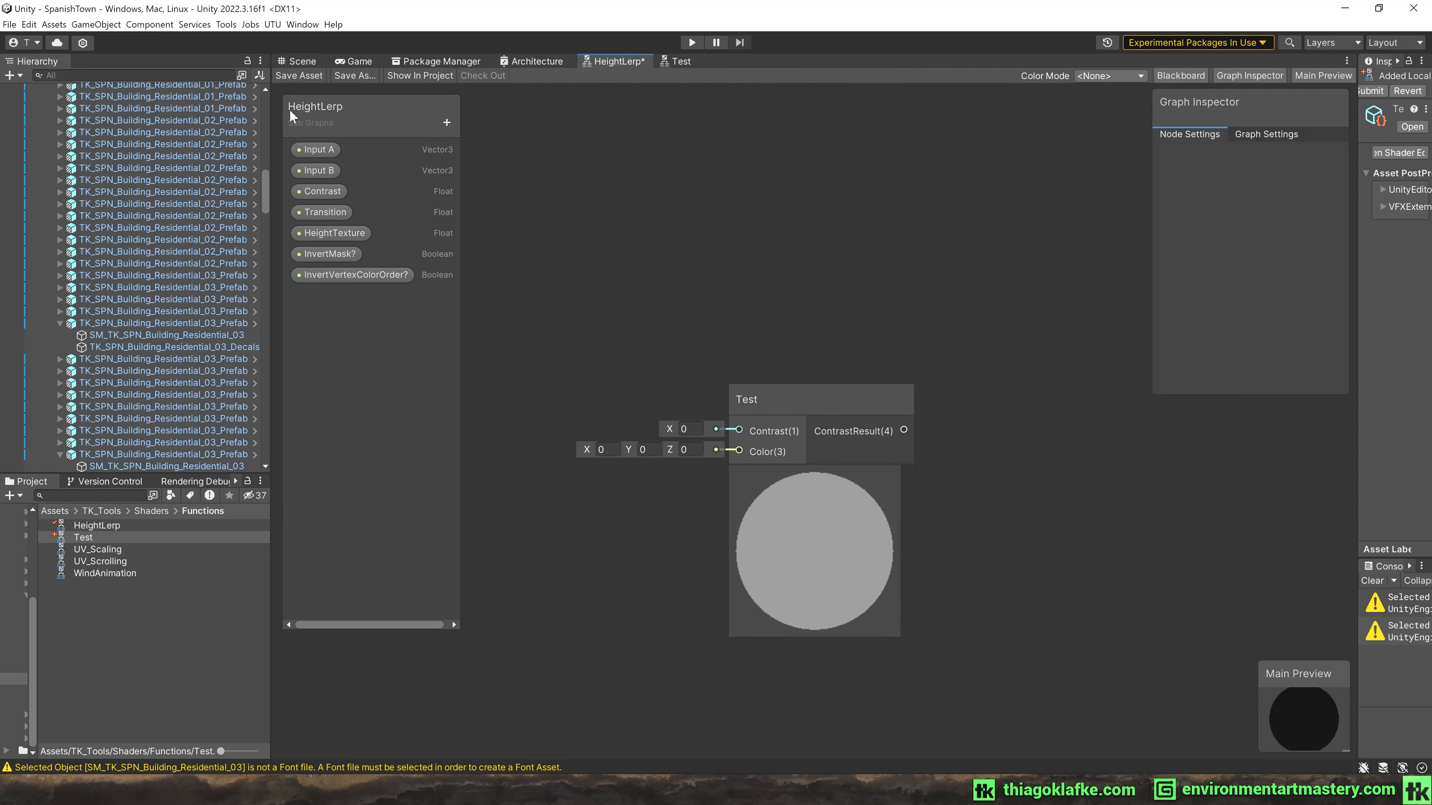
Try drawing a connection from the Test node's ContrastResult output, and delete the Test node from the HeightLerp graph.
left_click_drag(905, 429, 1105, 372)
scroll(756, 354, "down", 4)
left_click(733, 344)
left_click(794, 380)
key("Delete")
Move the Input A and Input B nodes closer to the Lerp node in the HeightLerp graph.
scroll(819, 279, "down", 3)
middle_click_drag(934, 164, 531, 322)
middle_click_drag(952, 265, 640, 246)
scroll(754, 186, "up", 2)
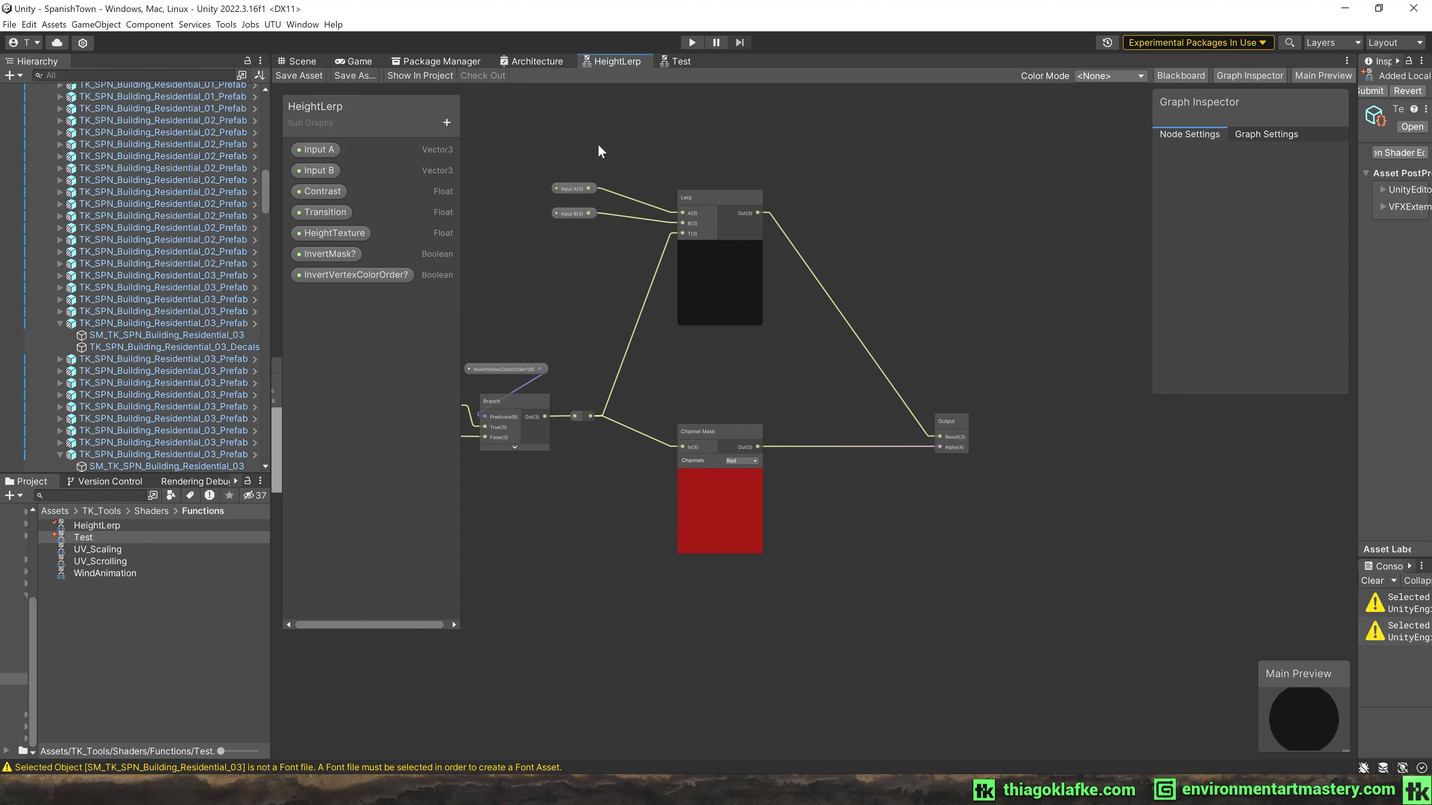
scroll(592, 174, "up", 2)
left_click_drag(570, 192, 634, 195)
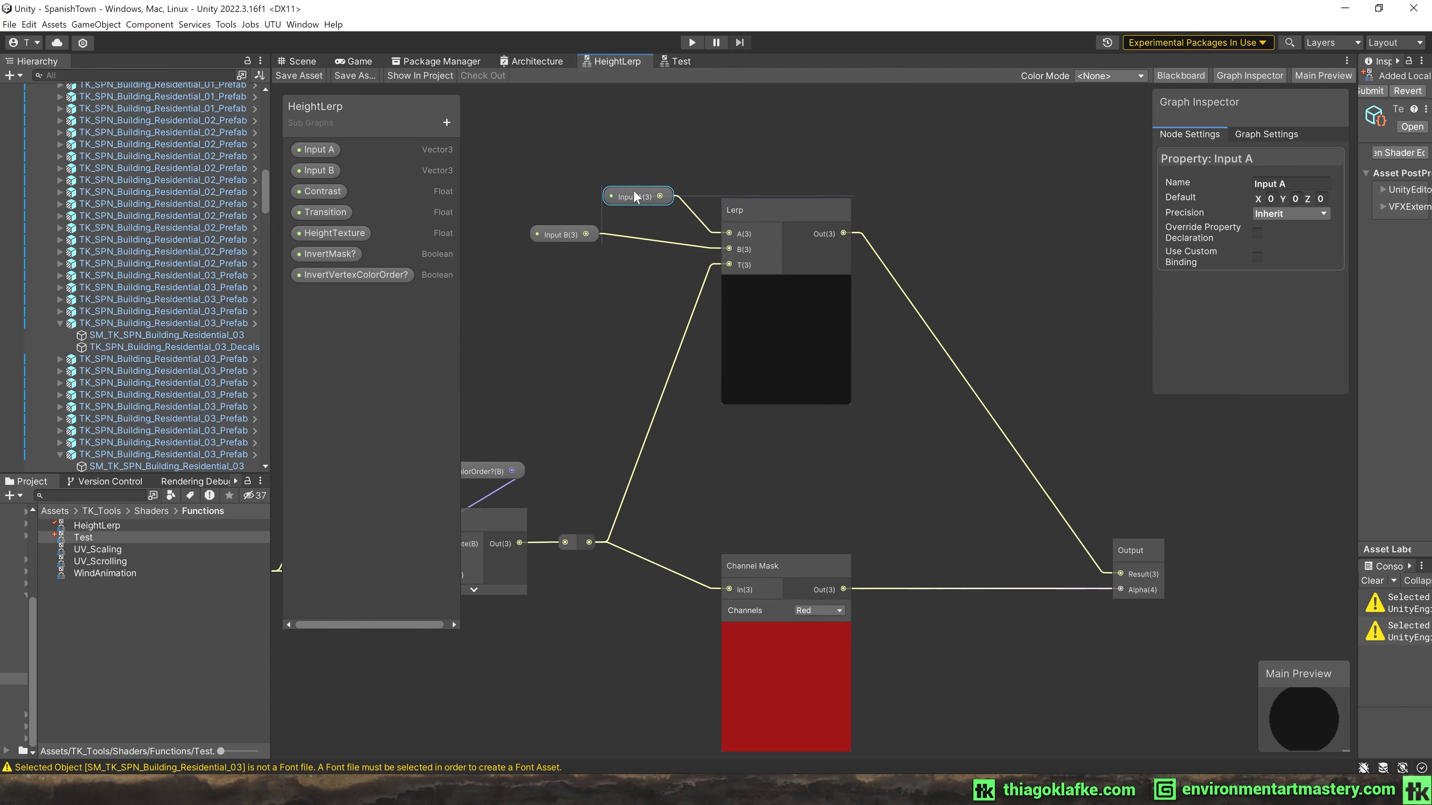
left_click_drag(559, 237, 638, 238)
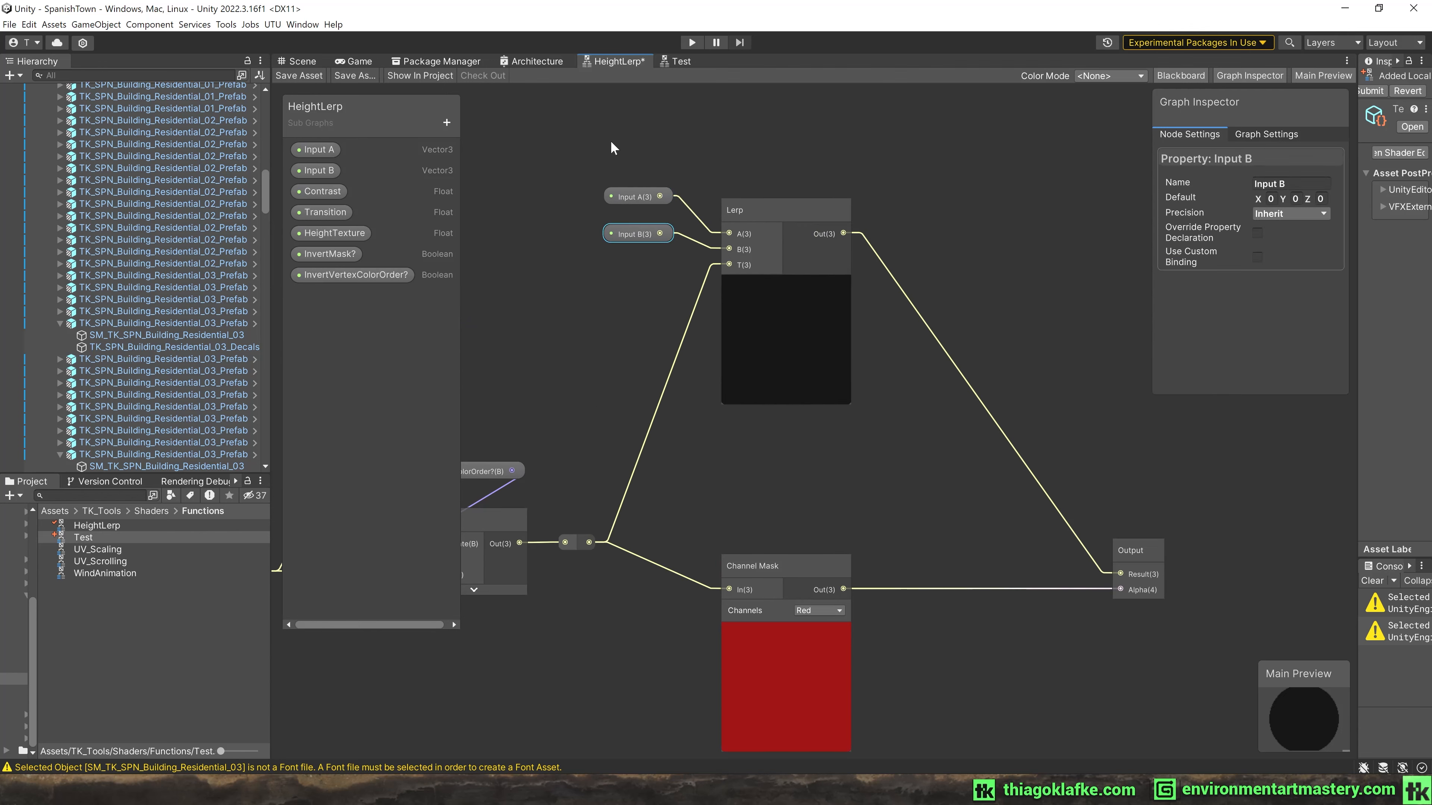
left_click_drag(631, 235, 629, 234)
Examine how the Input A and Input B nodes feed the Lerp node and how the mask branch reaches its T input.
left_click(774, 320)
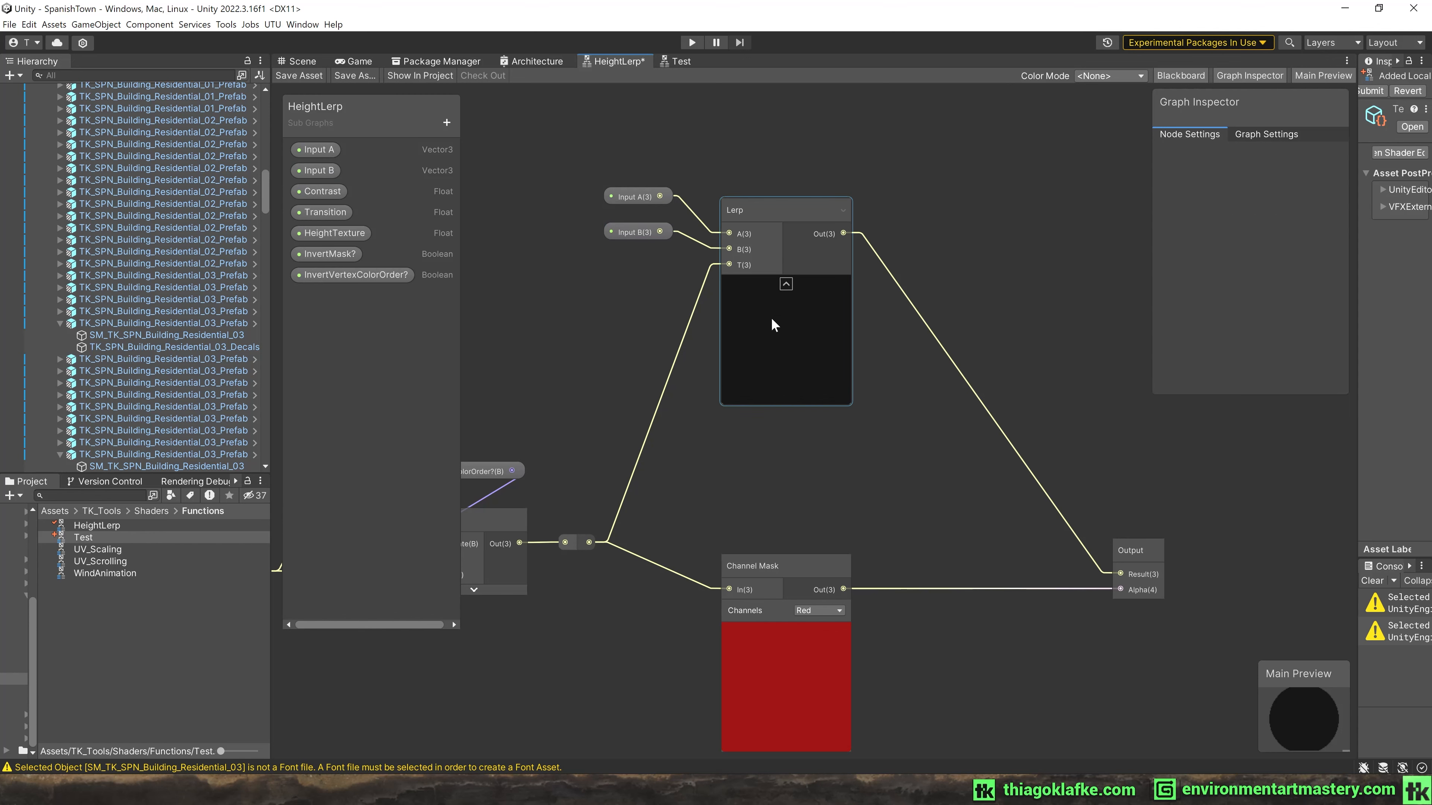
middle_click_drag(713, 177, 742, 178)
right_click(763, 176)
left_click(716, 160)
scroll(780, 192, "up", 2)
left_click(609, 197)
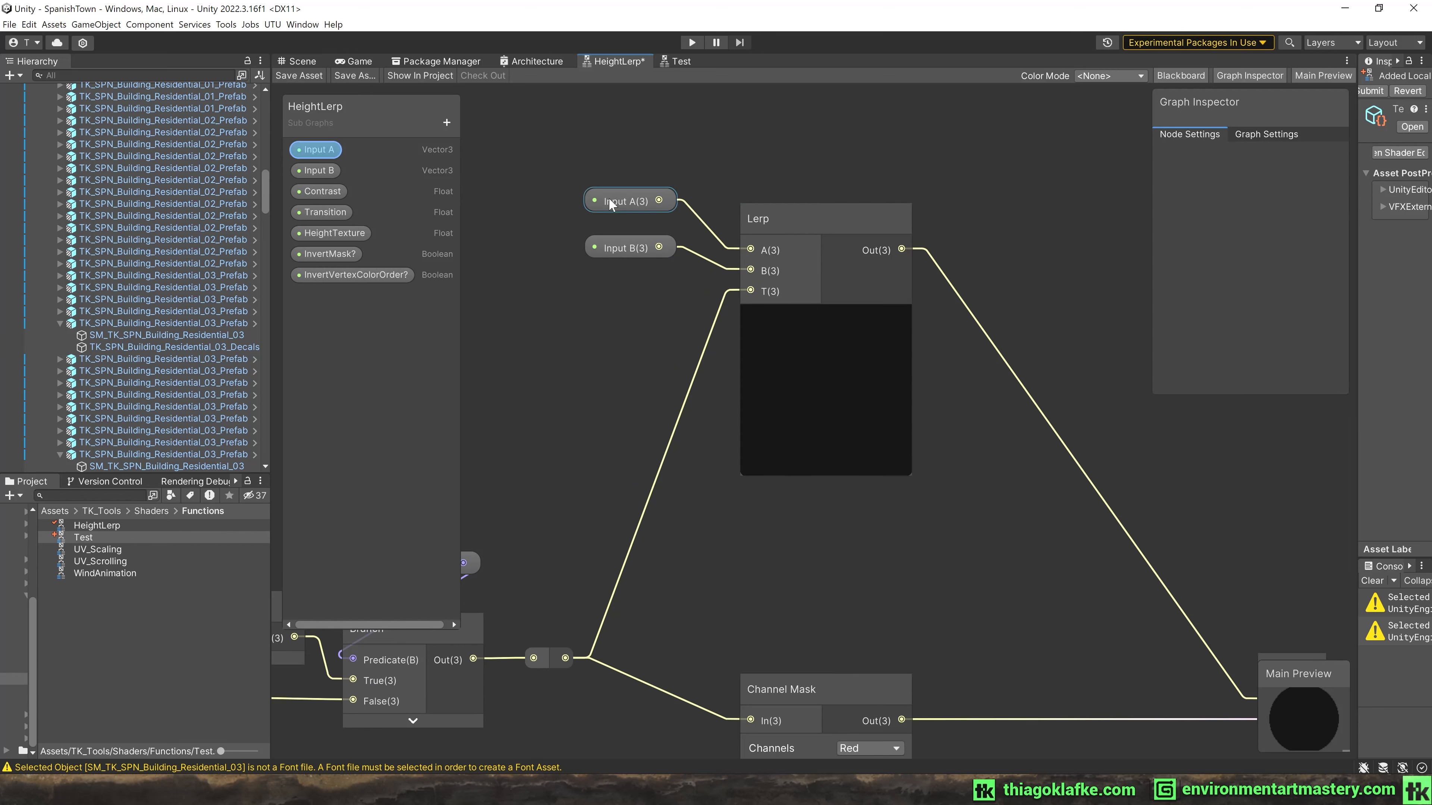
left_click(610, 246)
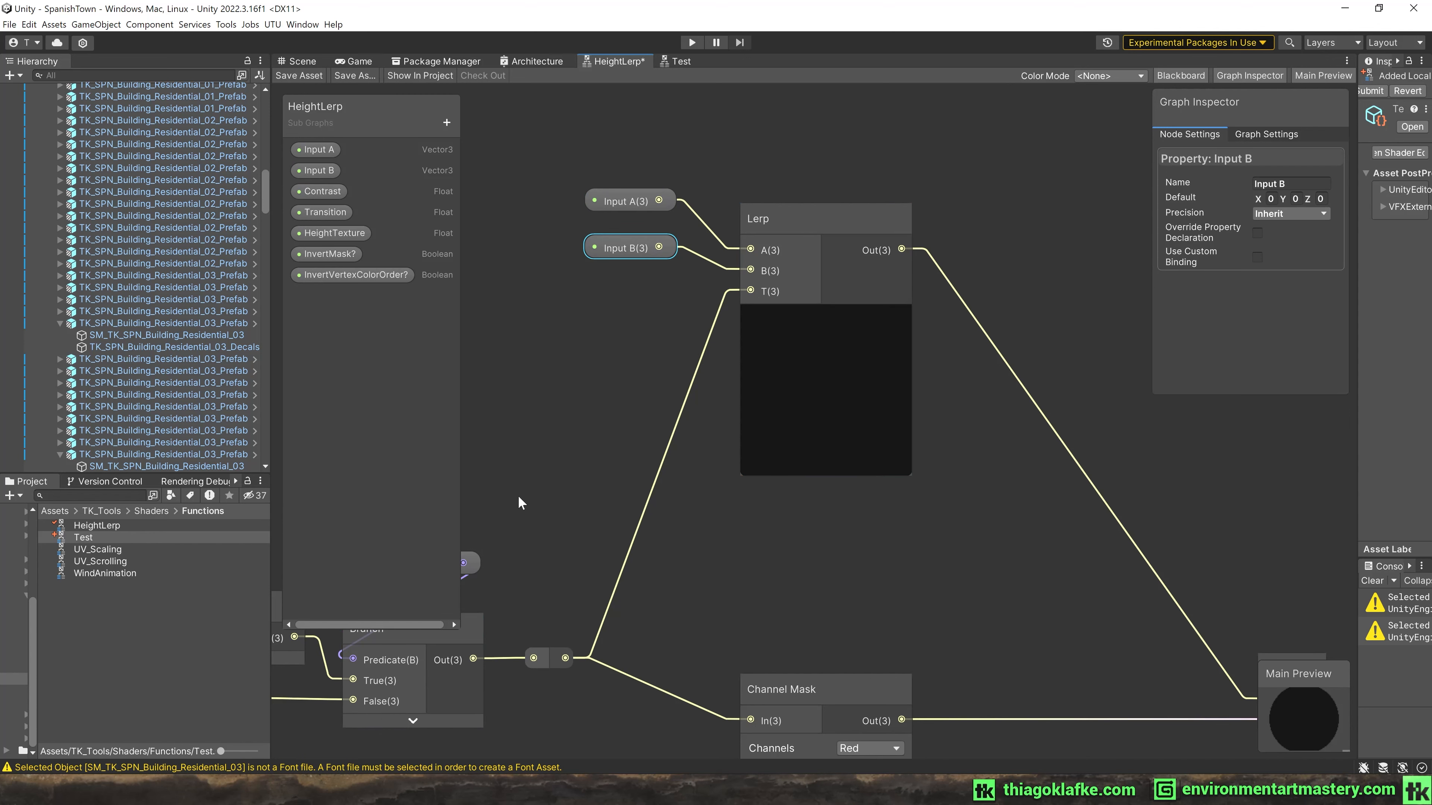
middle_click_drag(518, 496, 510, 430)
middle_click_drag(936, 273, 1001, 284)
left_click(840, 223)
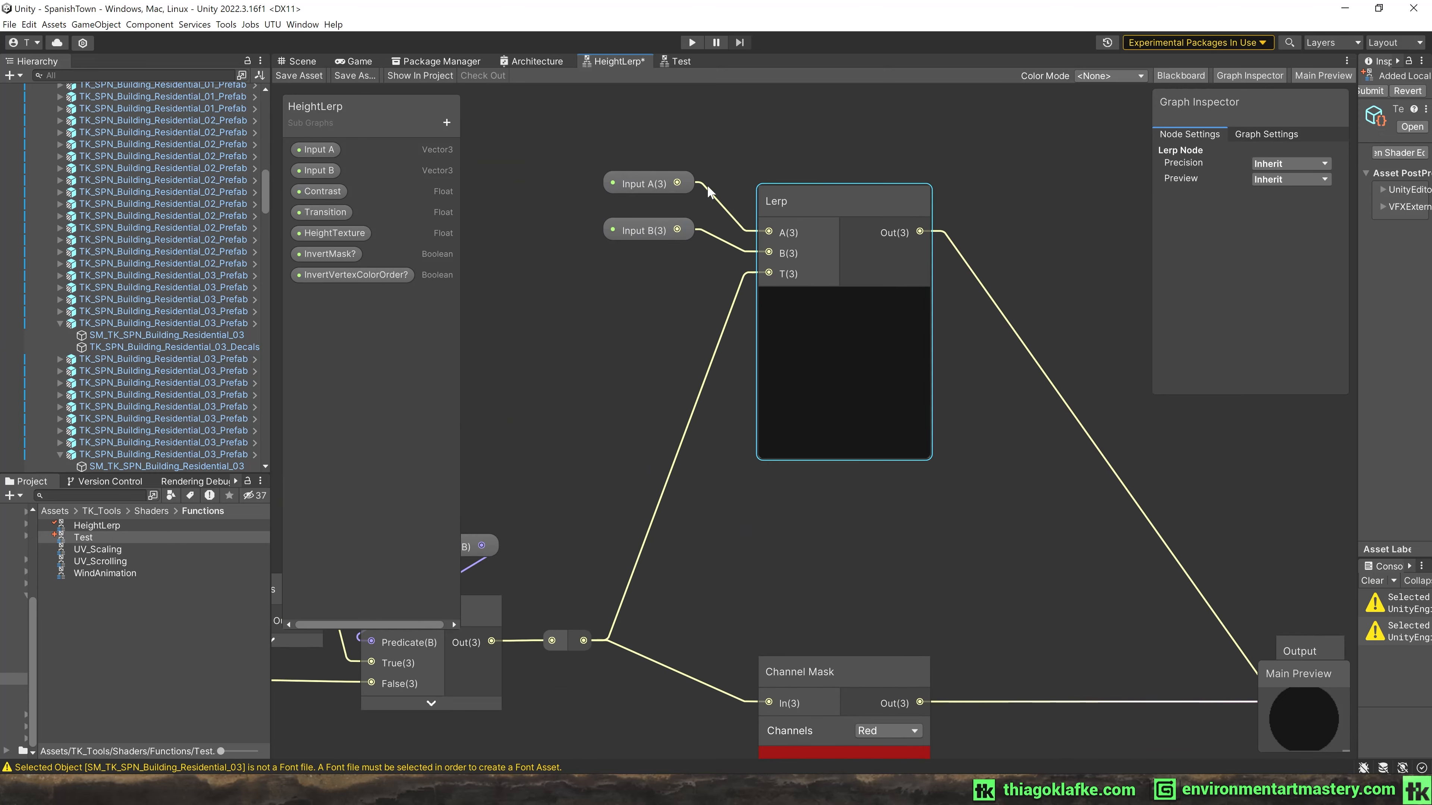
right_click(666, 183)
left_click(595, 157)
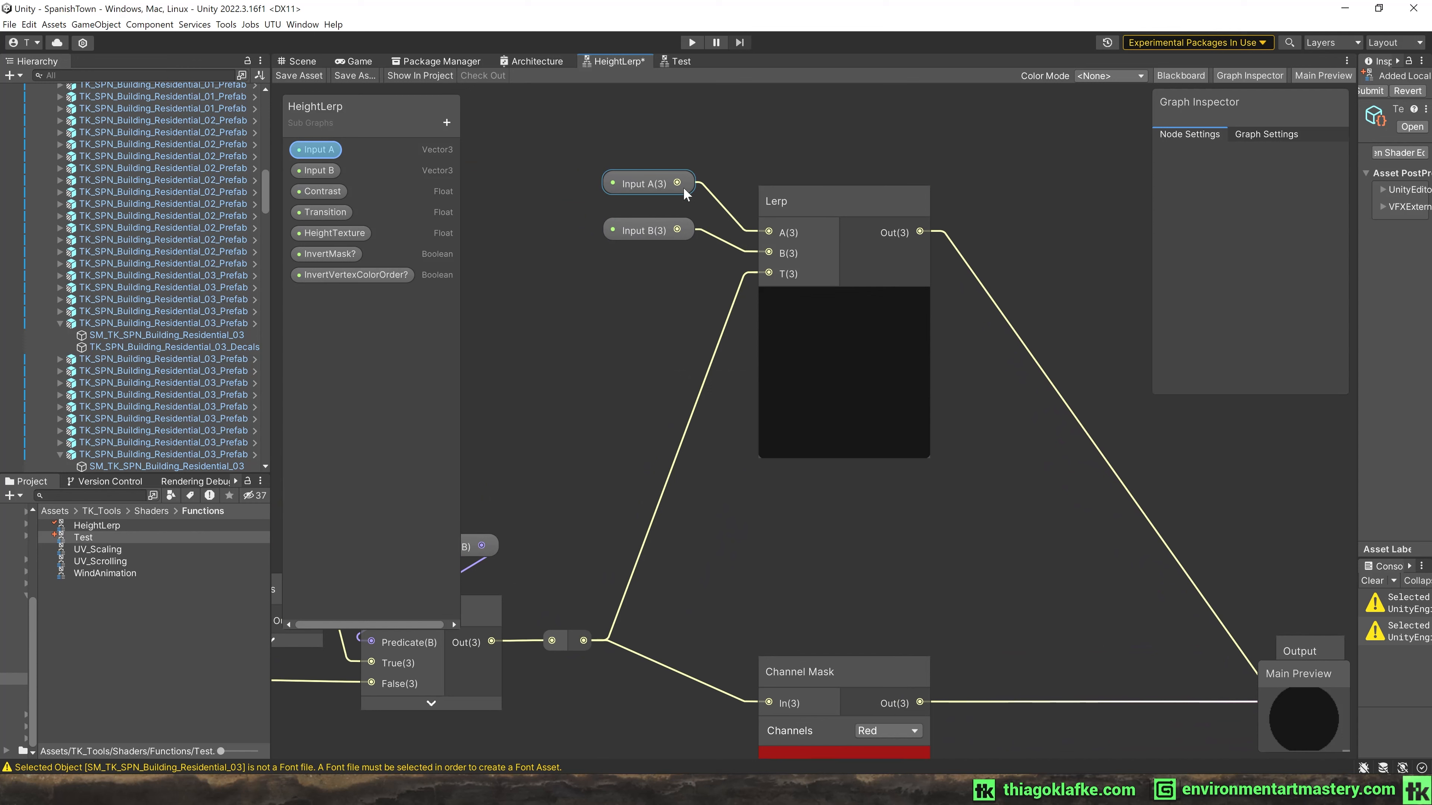
left_click(604, 190)
left_click(621, 230)
left_click(566, 350)
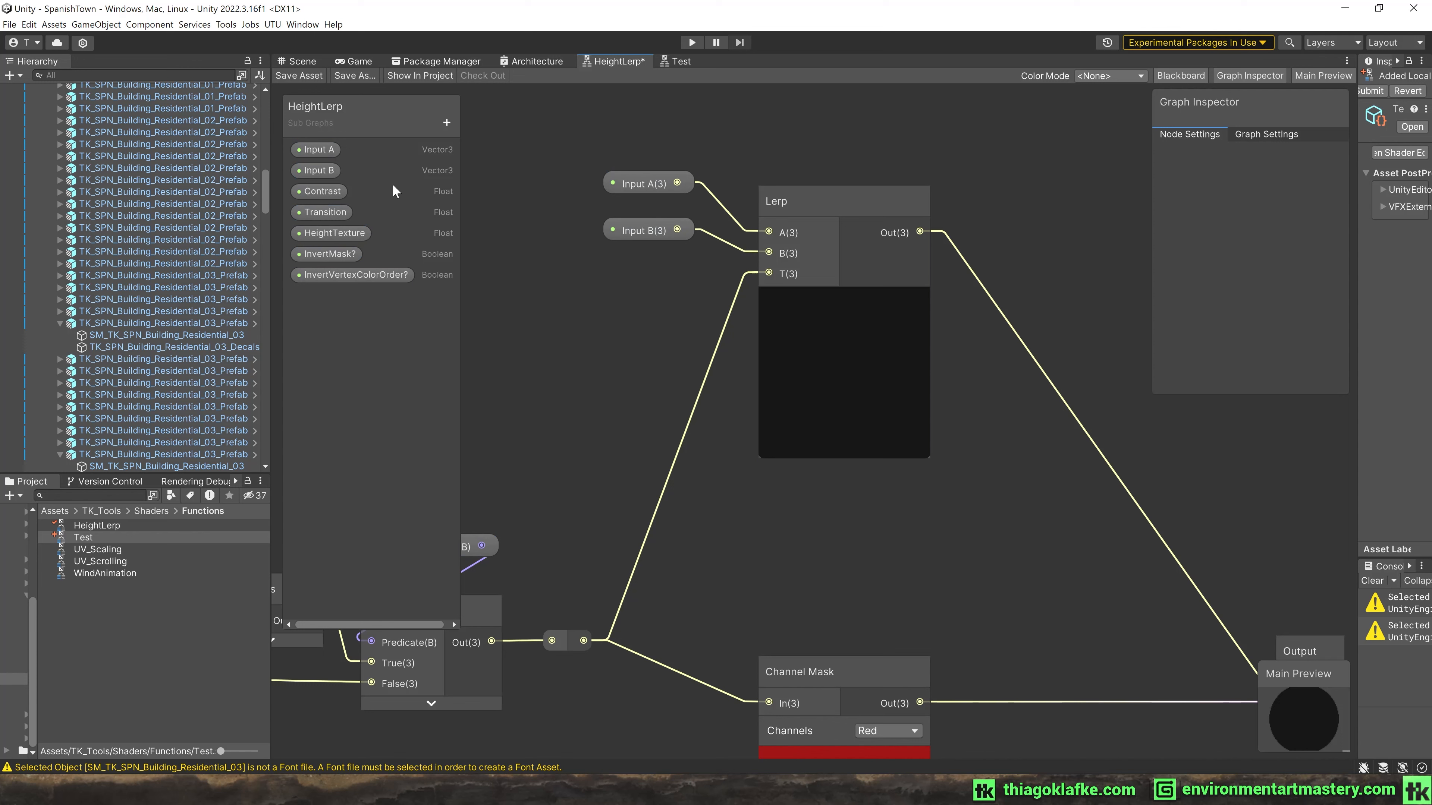
Review the Input A, Input B and Contrast properties of HeightLerp and the property types available to add.
left_click(316, 148)
left_click(311, 169)
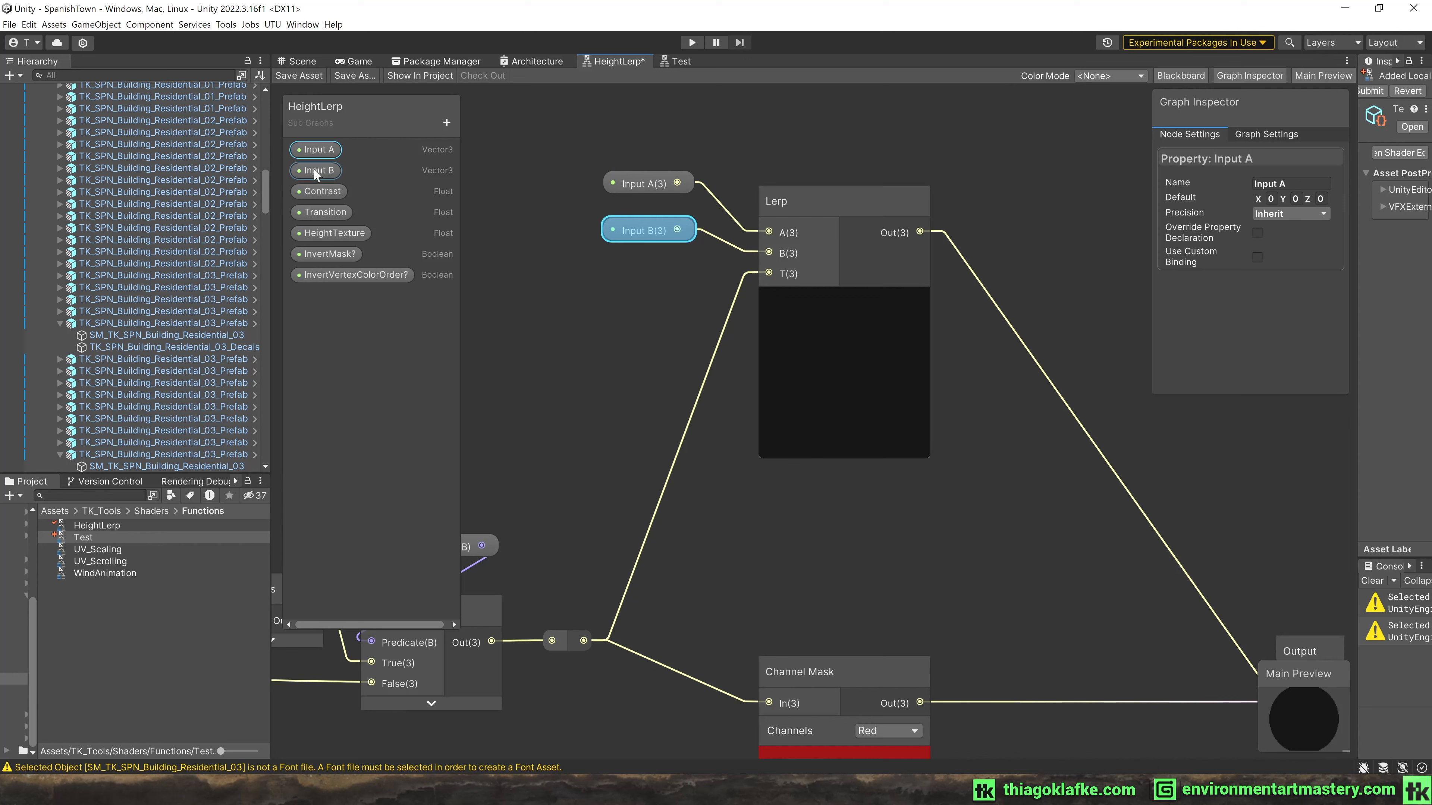
left_click(313, 149)
left_click(440, 124)
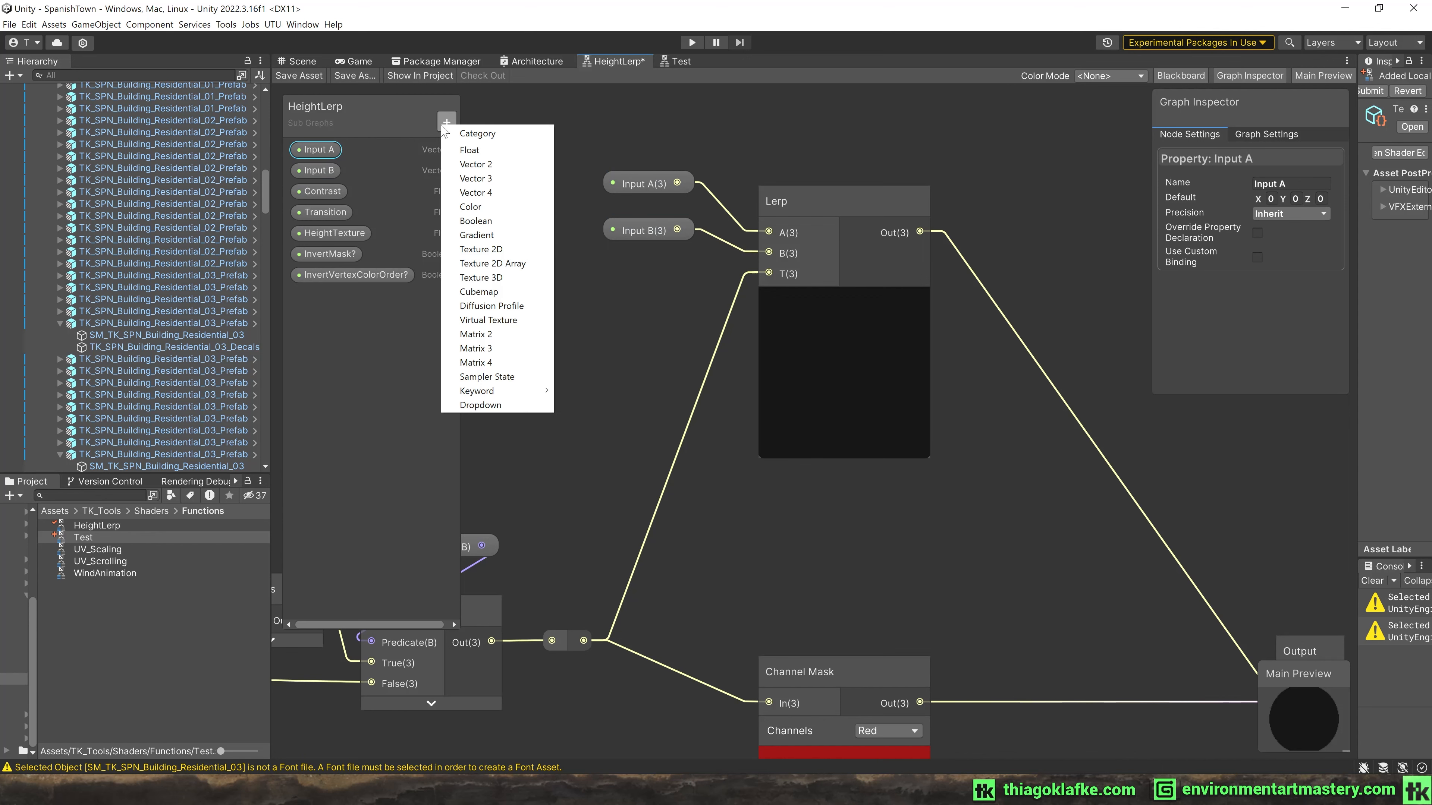
left_click(356, 423)
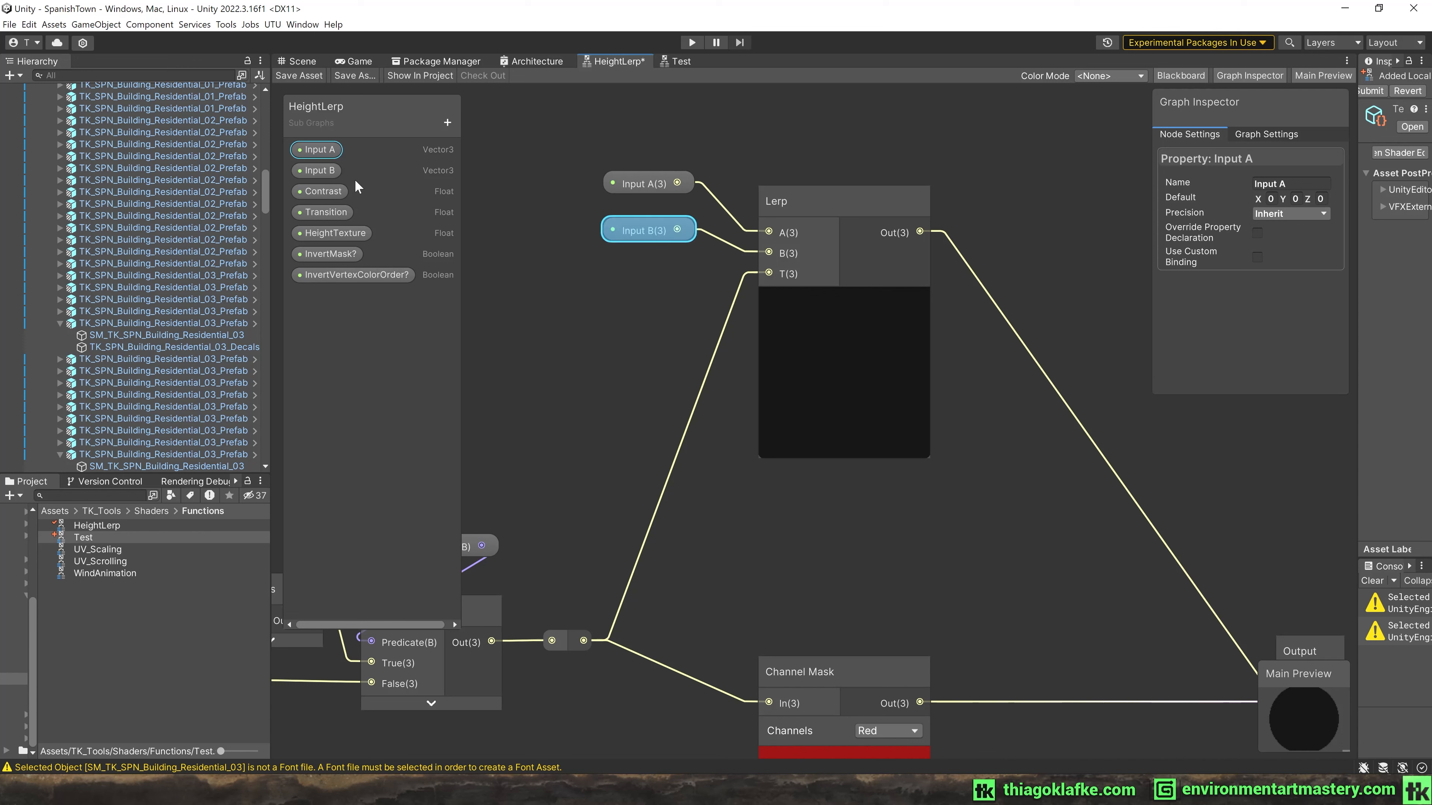
left_click(323, 191)
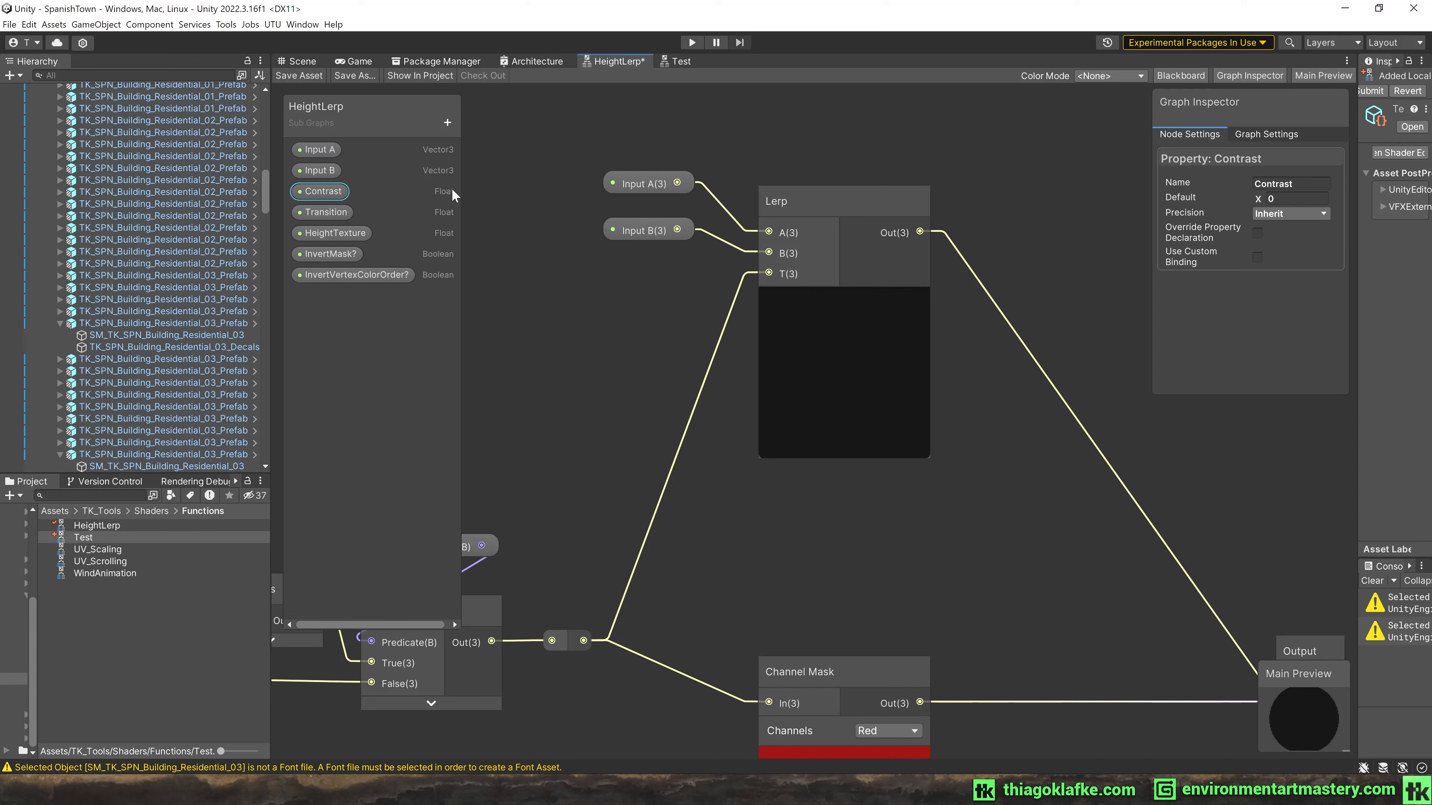
Review the settings of HeightLerp's Transition, HeightTexture, InvertMask? and InvertVertexColorOrder? properties.
left_click(327, 213)
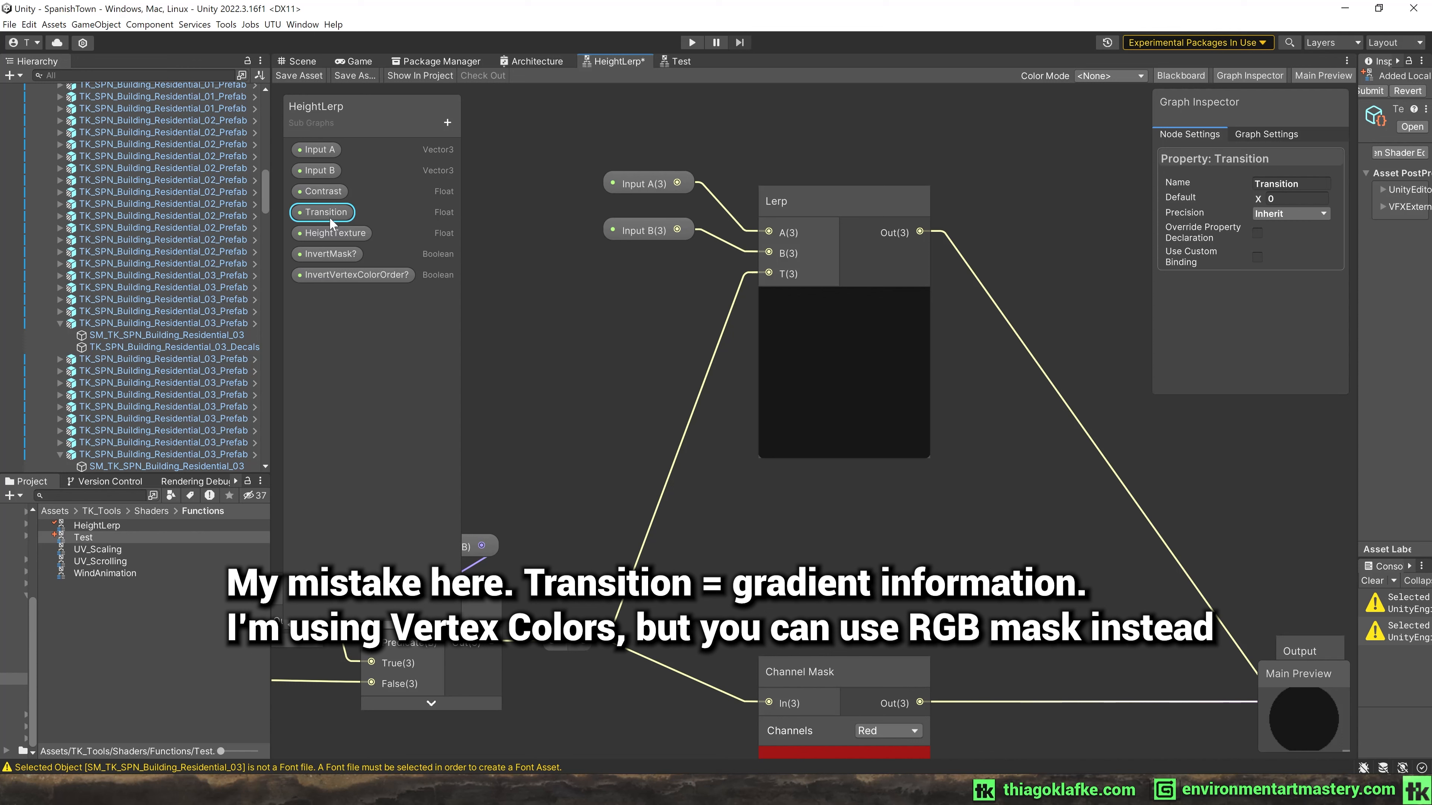
left_click(323, 234)
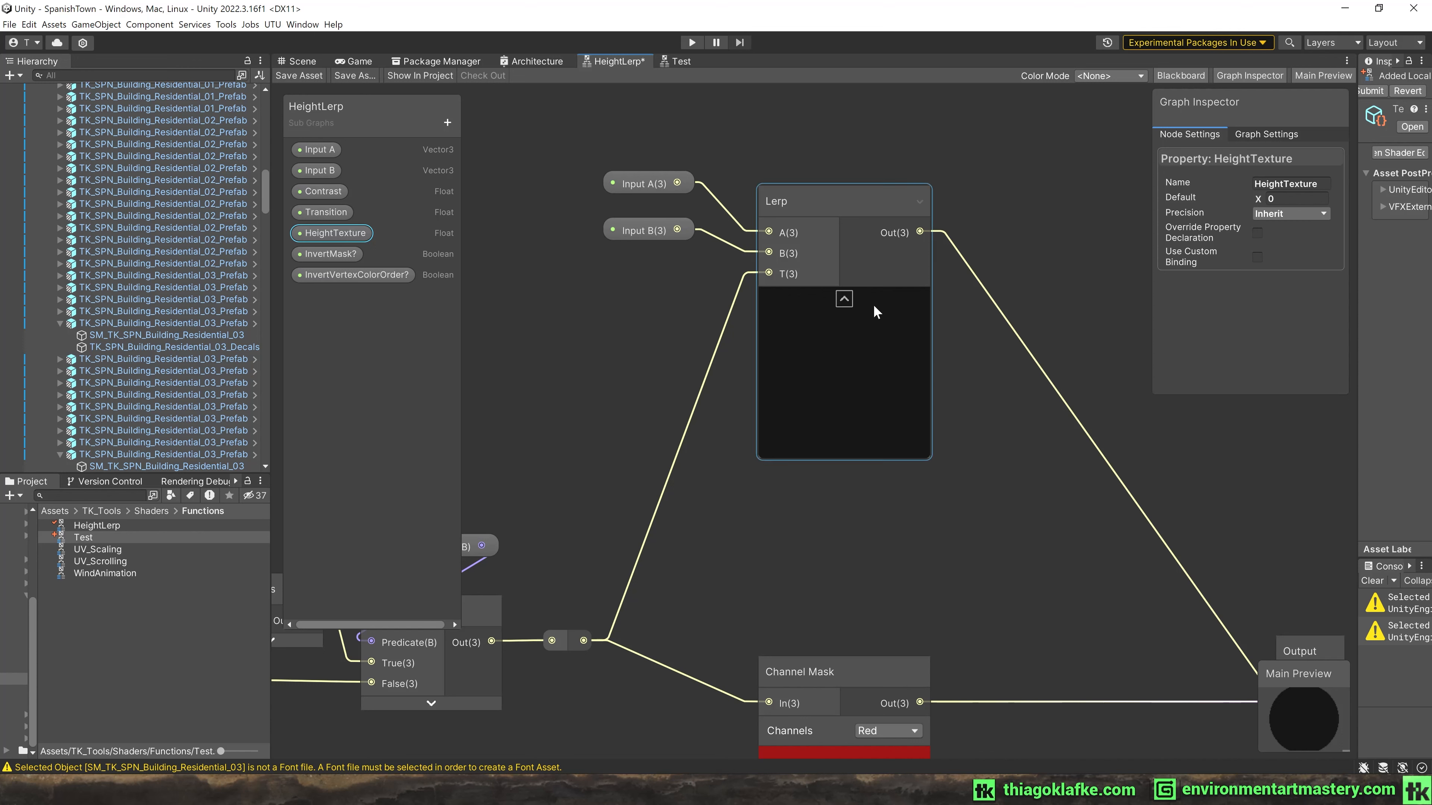
left_click(341, 253)
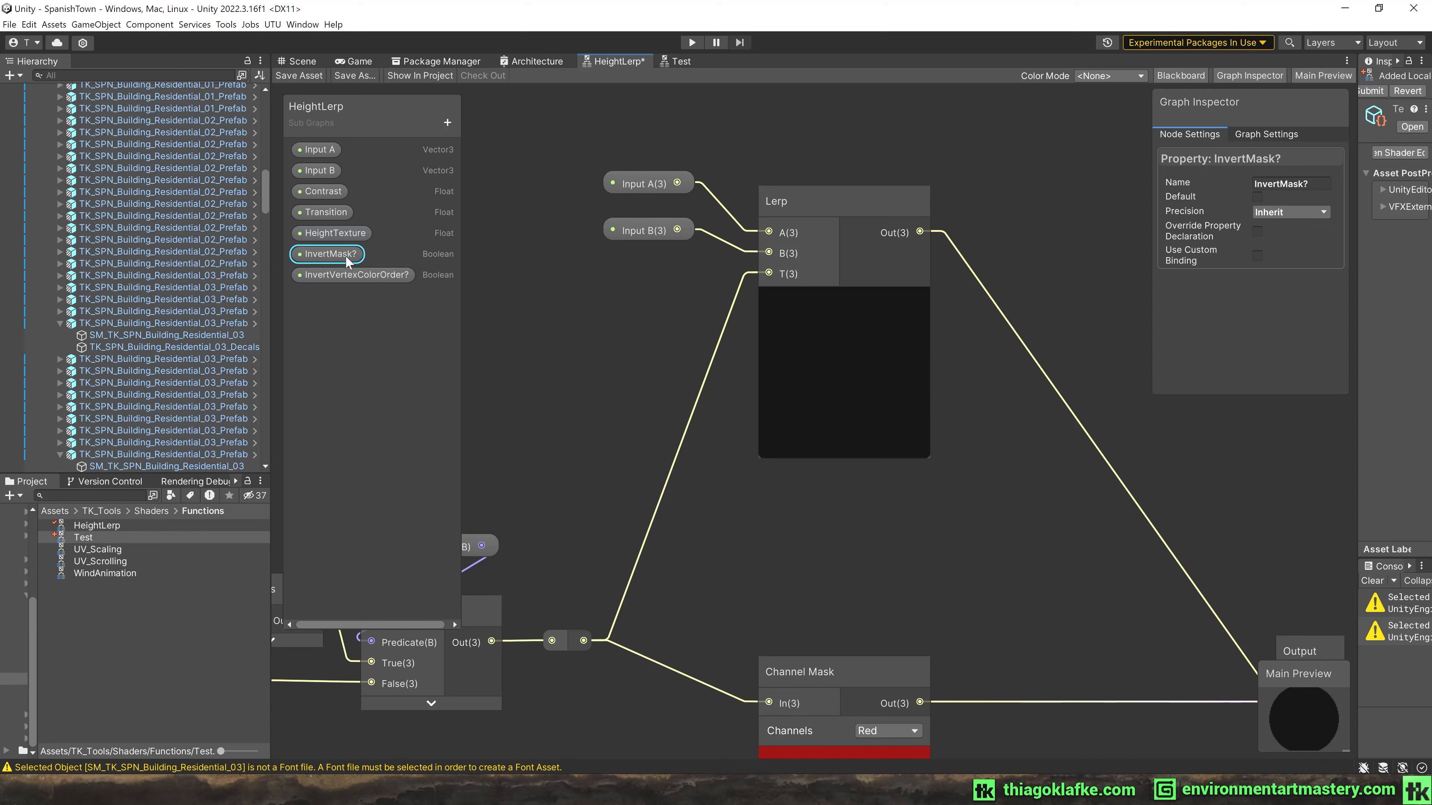
left_click(308, 278)
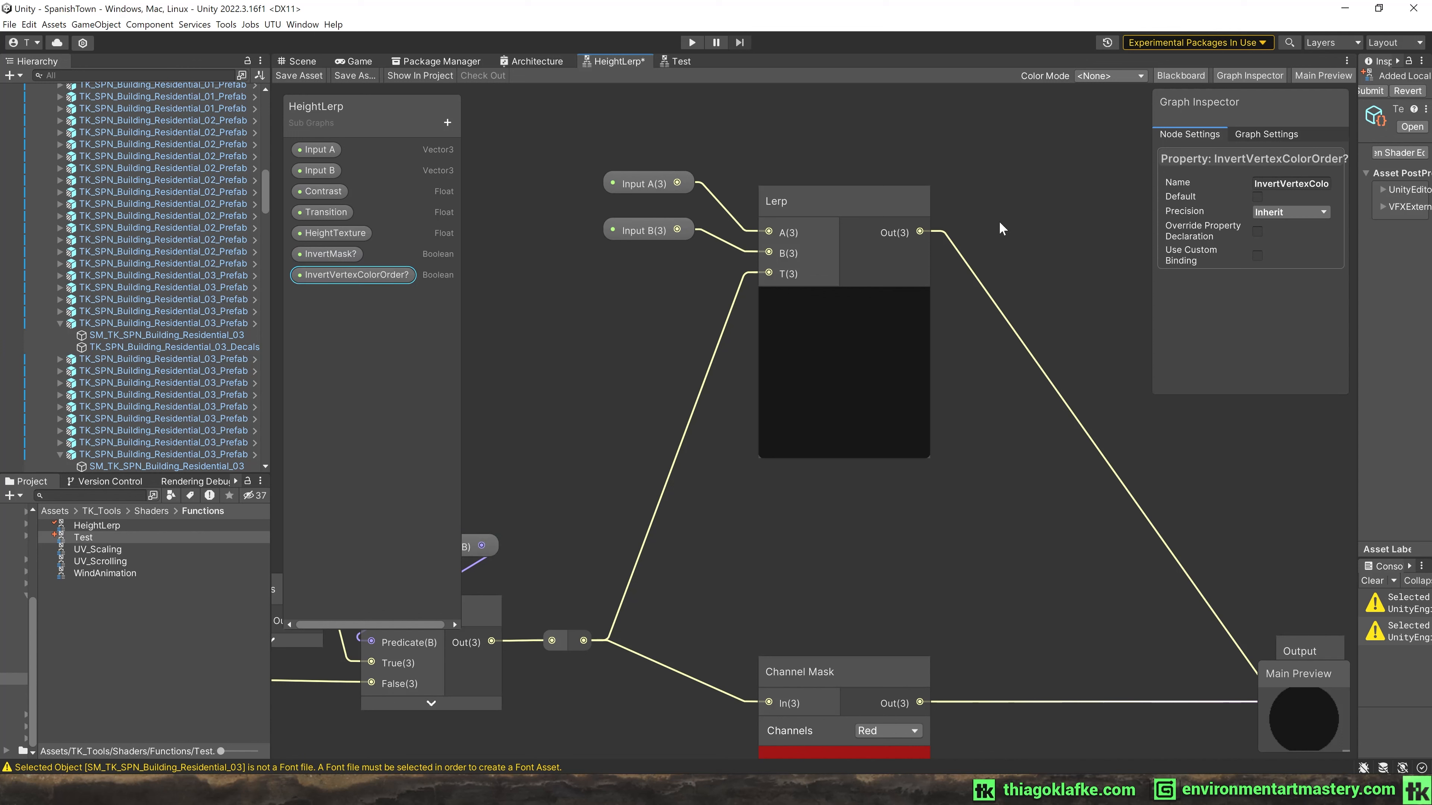
Move the connected Input A node slightly closer to the Lerp node.
left_click(907, 316)
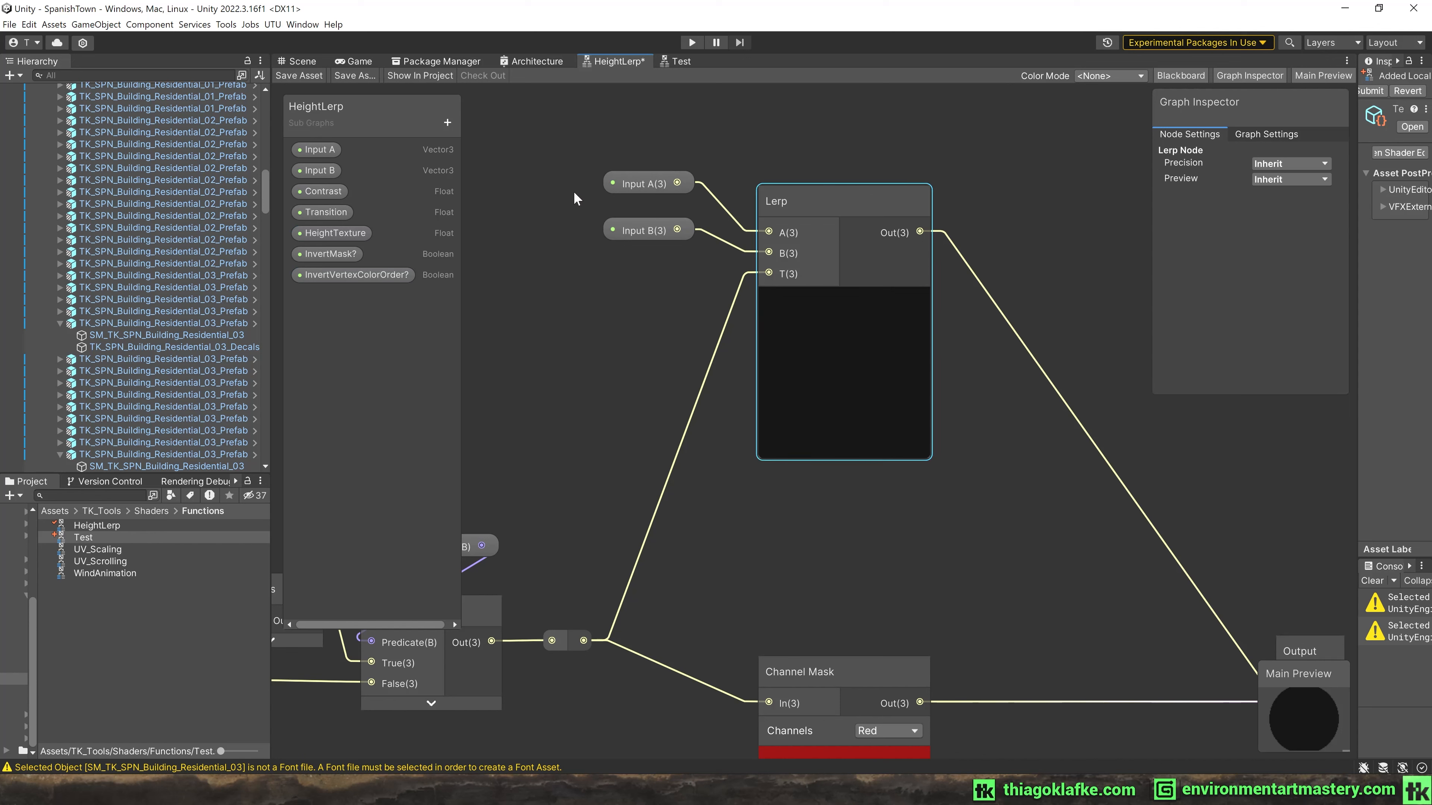
left_click_drag(628, 188, 648, 188)
Place a second Input A property node below the Input B node, and delete it.
left_click_drag(319, 150, 531, 246)
left_click_drag(573, 353, 570, 269)
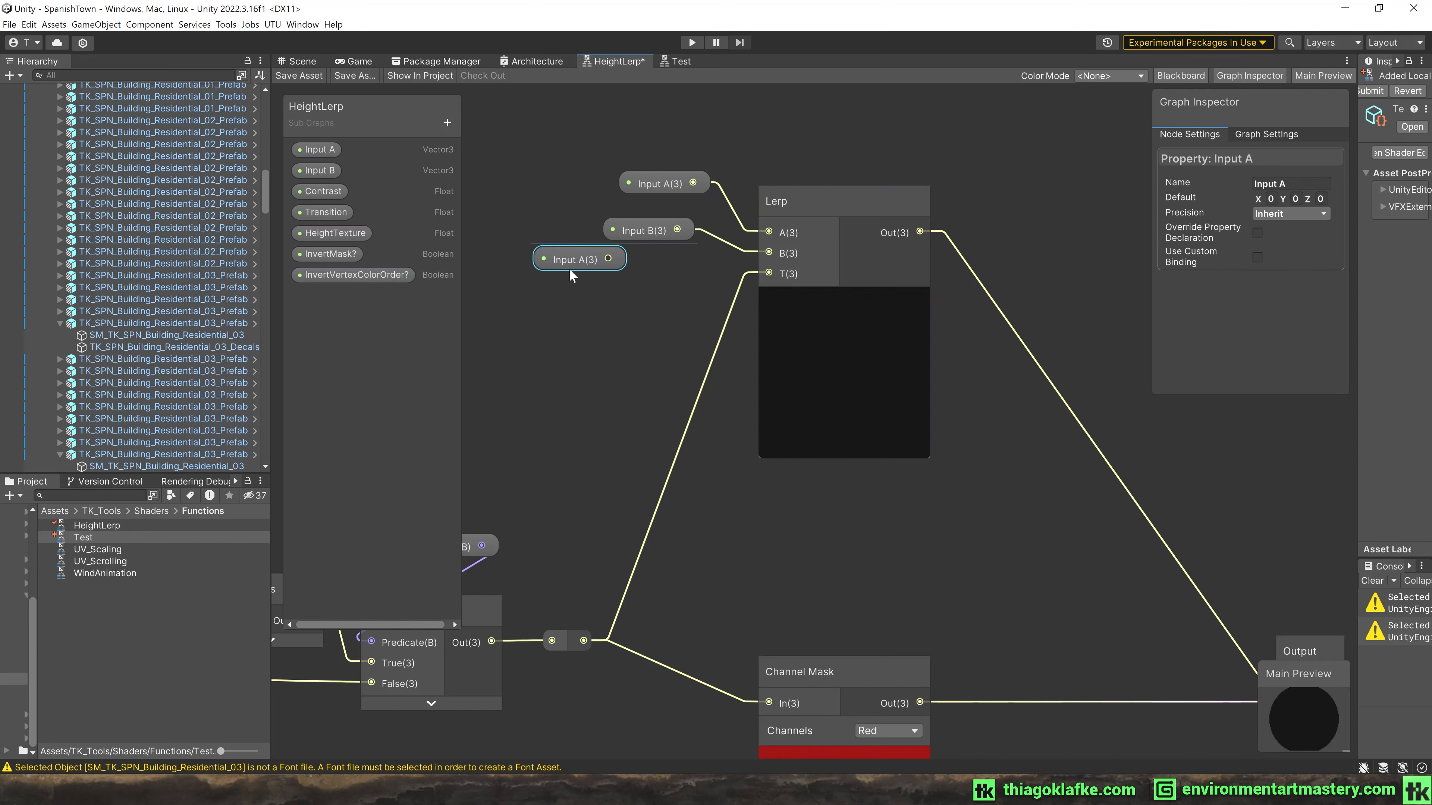
key("Delete")
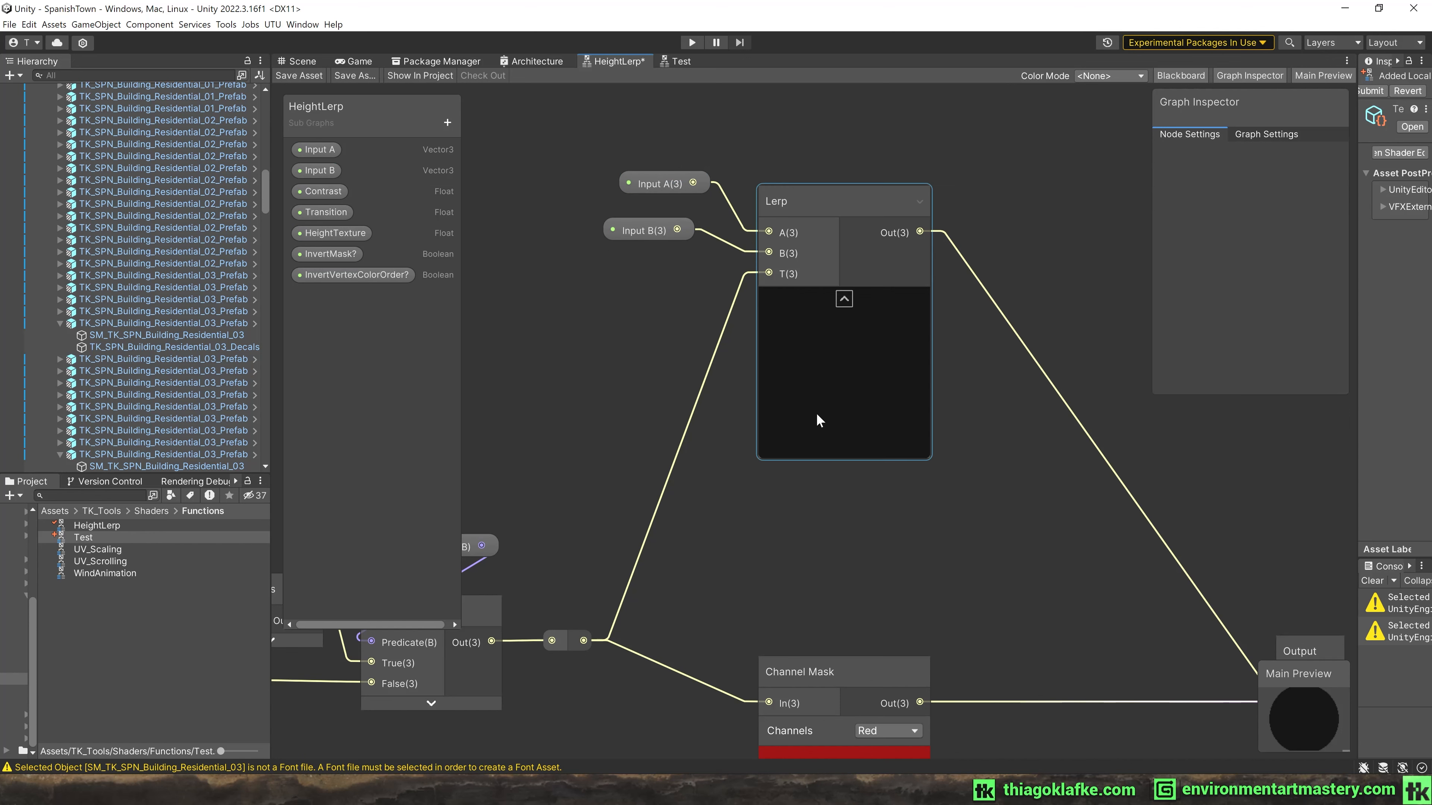
Examine the Output node's Result and Alpha inputs and the data types available for Result.
middle_click_drag(840, 424, 733, 407)
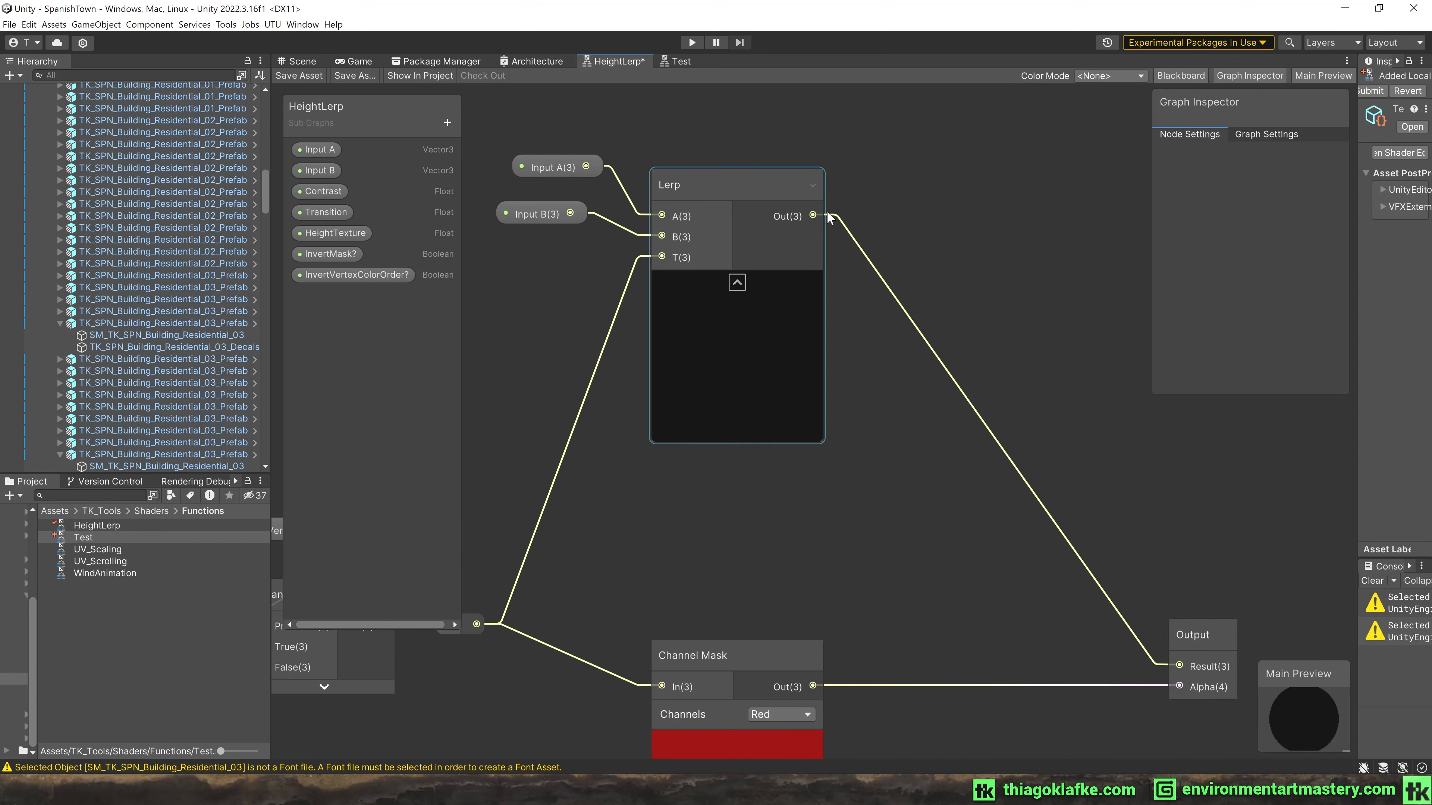
middle_click_drag(995, 416, 940, 360)
left_click(1152, 591)
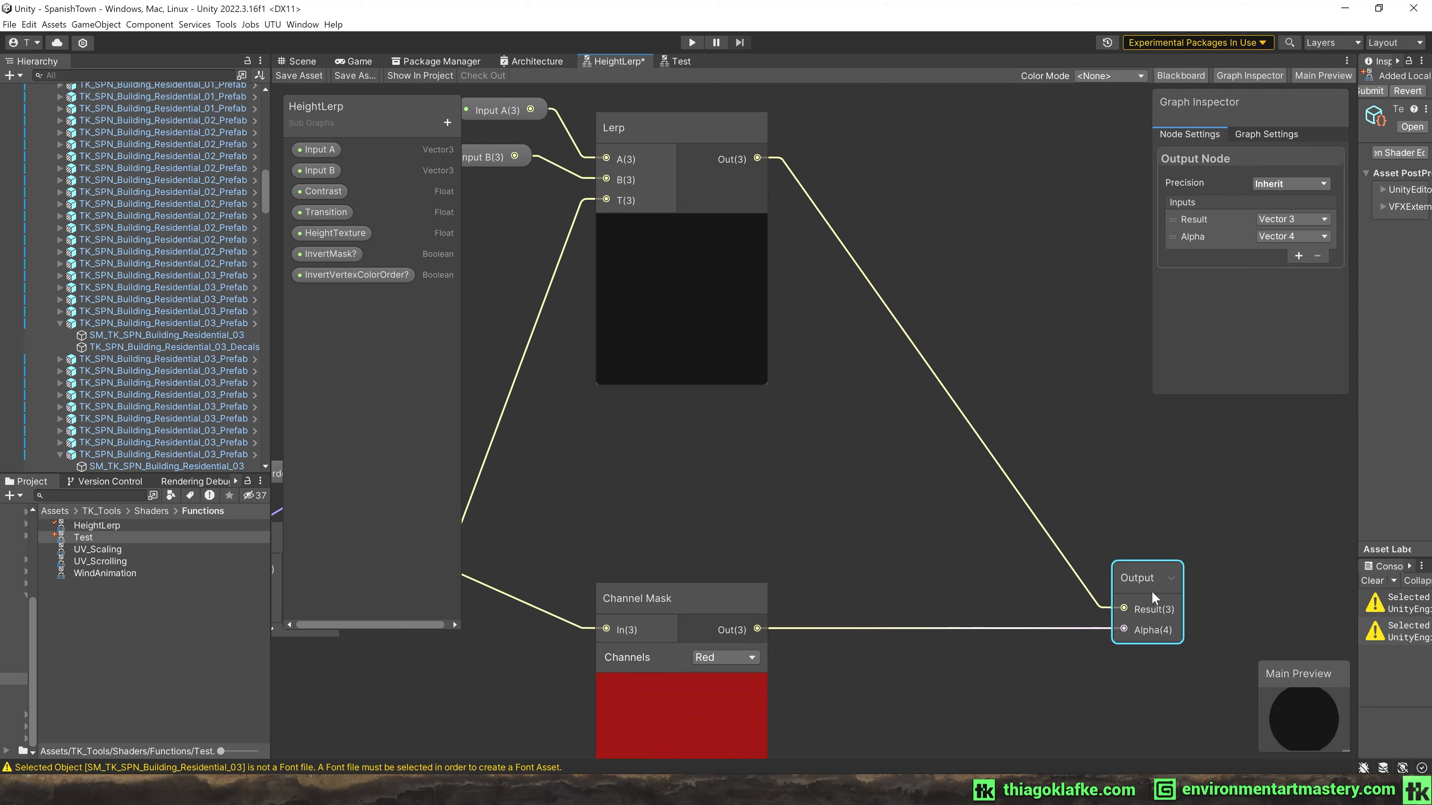
right_click(1151, 591)
left_click(1228, 225)
left_click(1307, 219)
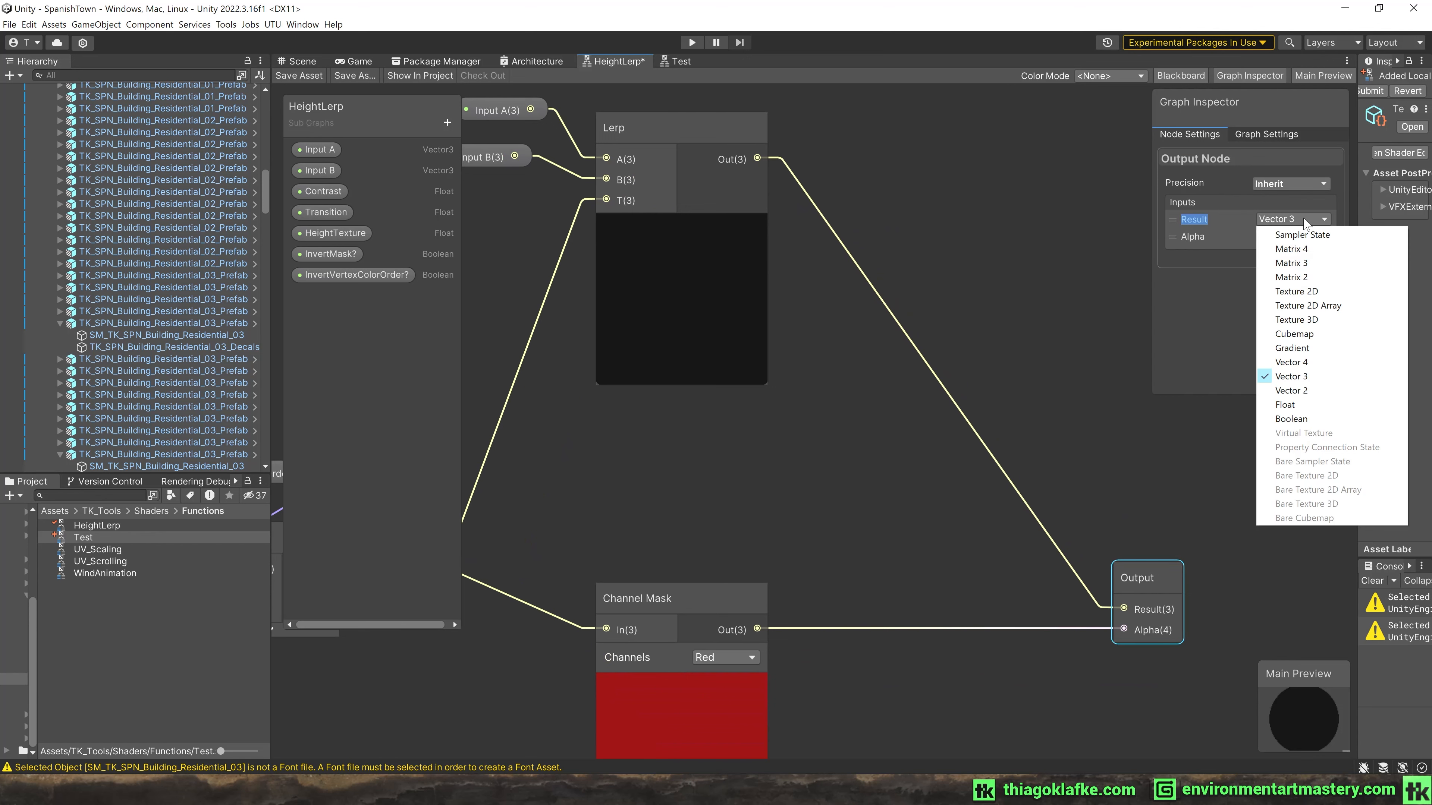
left_click(1251, 223)
left_click(939, 249)
Move the One Minus node fed by HeightTexture slightly closer to the InvertMask? node.
middle_click_drag(543, 280, 1048, 240)
middle_click_drag(633, 286, 829, 191)
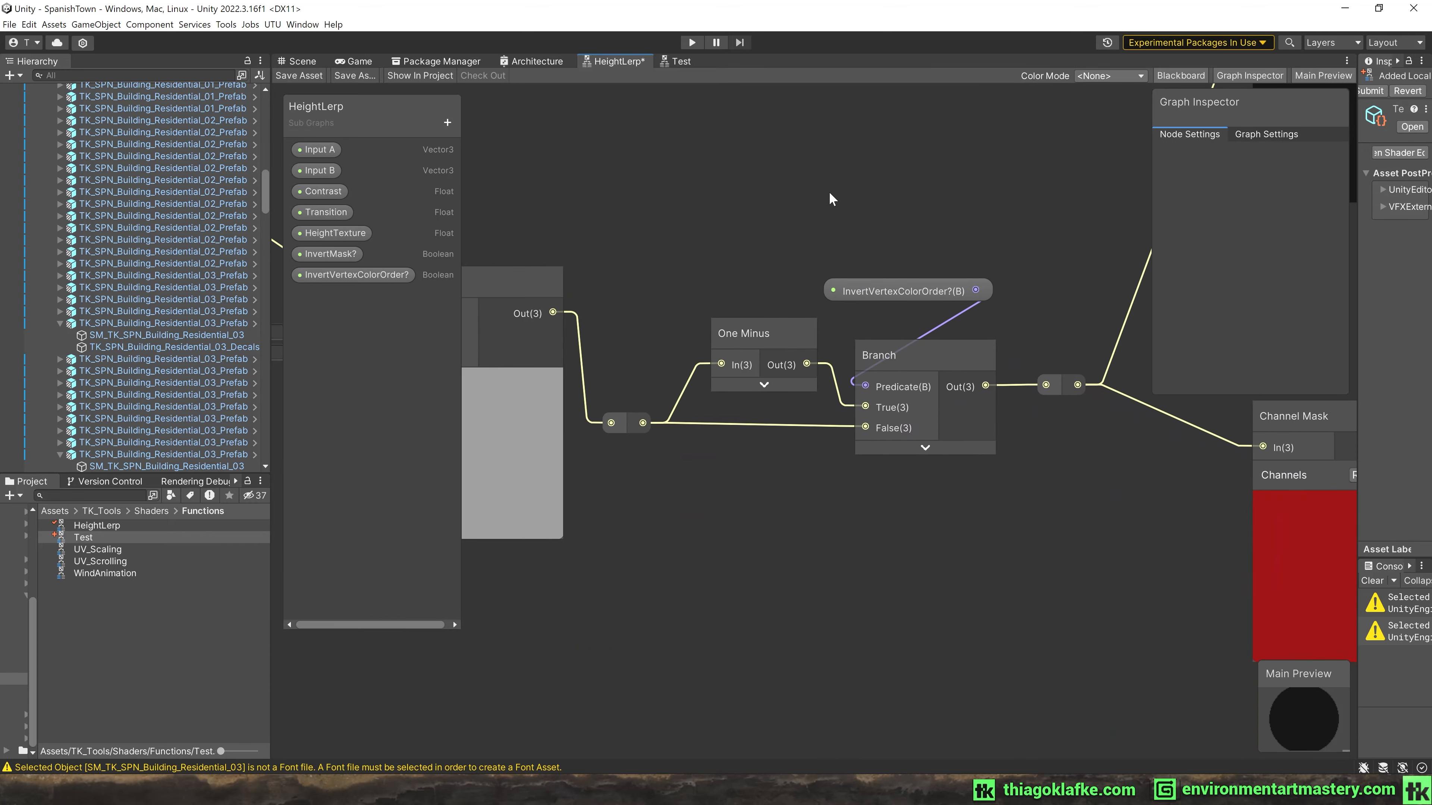
middle_click_drag(626, 197, 957, 197)
scroll(678, 231, "down", 2)
middle_click_drag(679, 231, 910, 398)
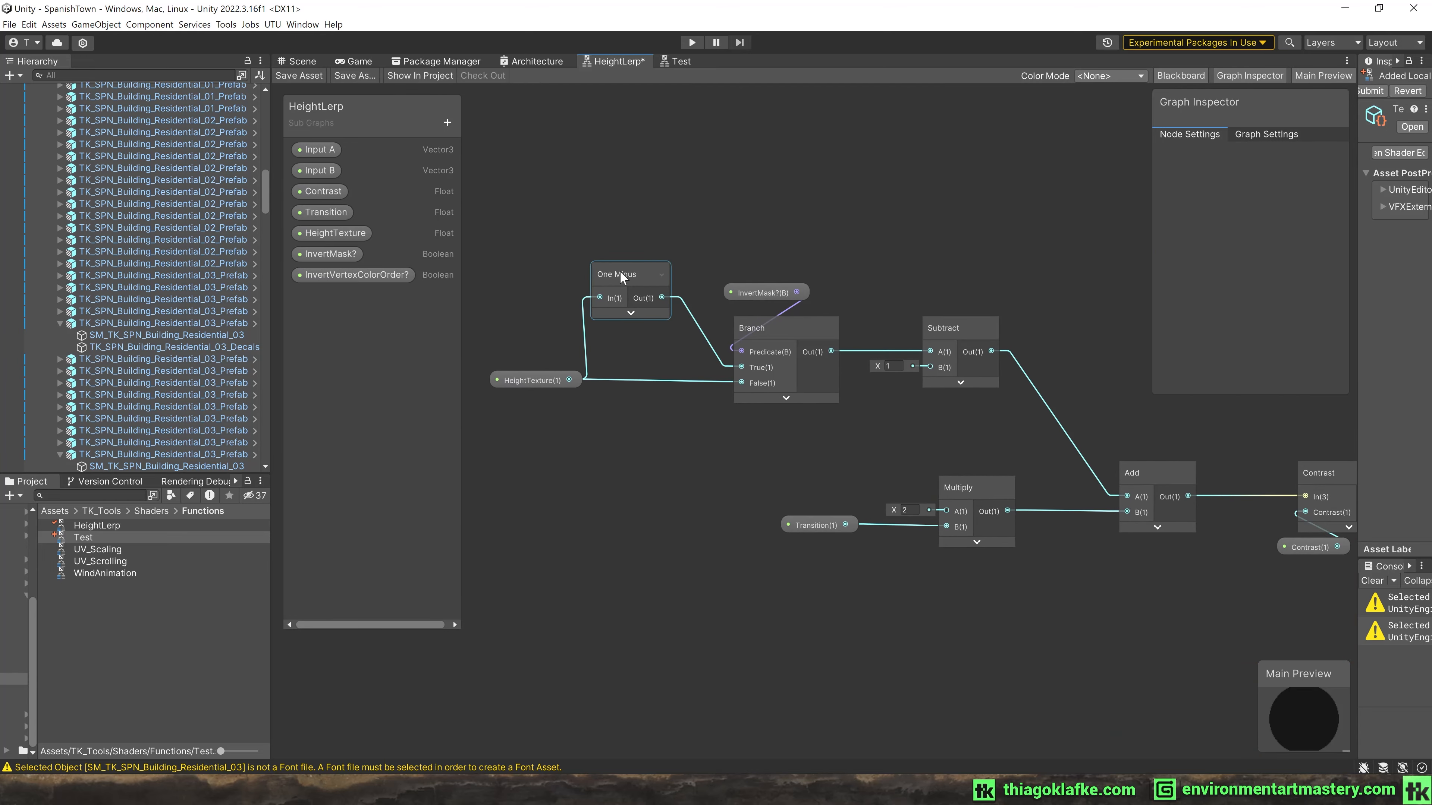
left_click_drag(619, 271, 631, 266)
left_click(566, 332)
scroll(565, 331, "up", 1)
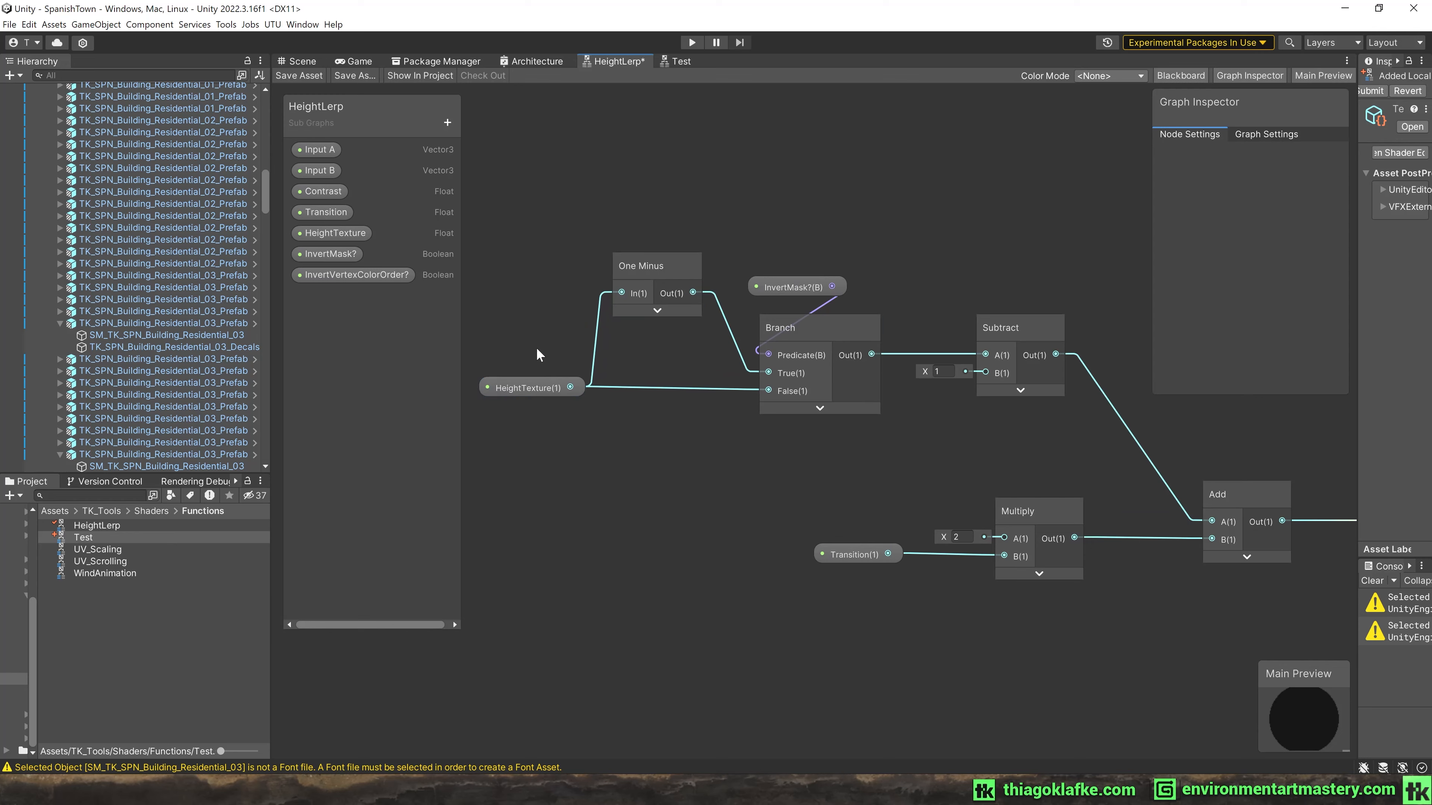
Move the node chain from HeightTexture through the InvertVertexColorOrder? Branch farther away from the Lerp and Channel Mask nodes.
scroll(924, 388, "down", 5)
middle_click_drag(1022, 391, 853, 330)
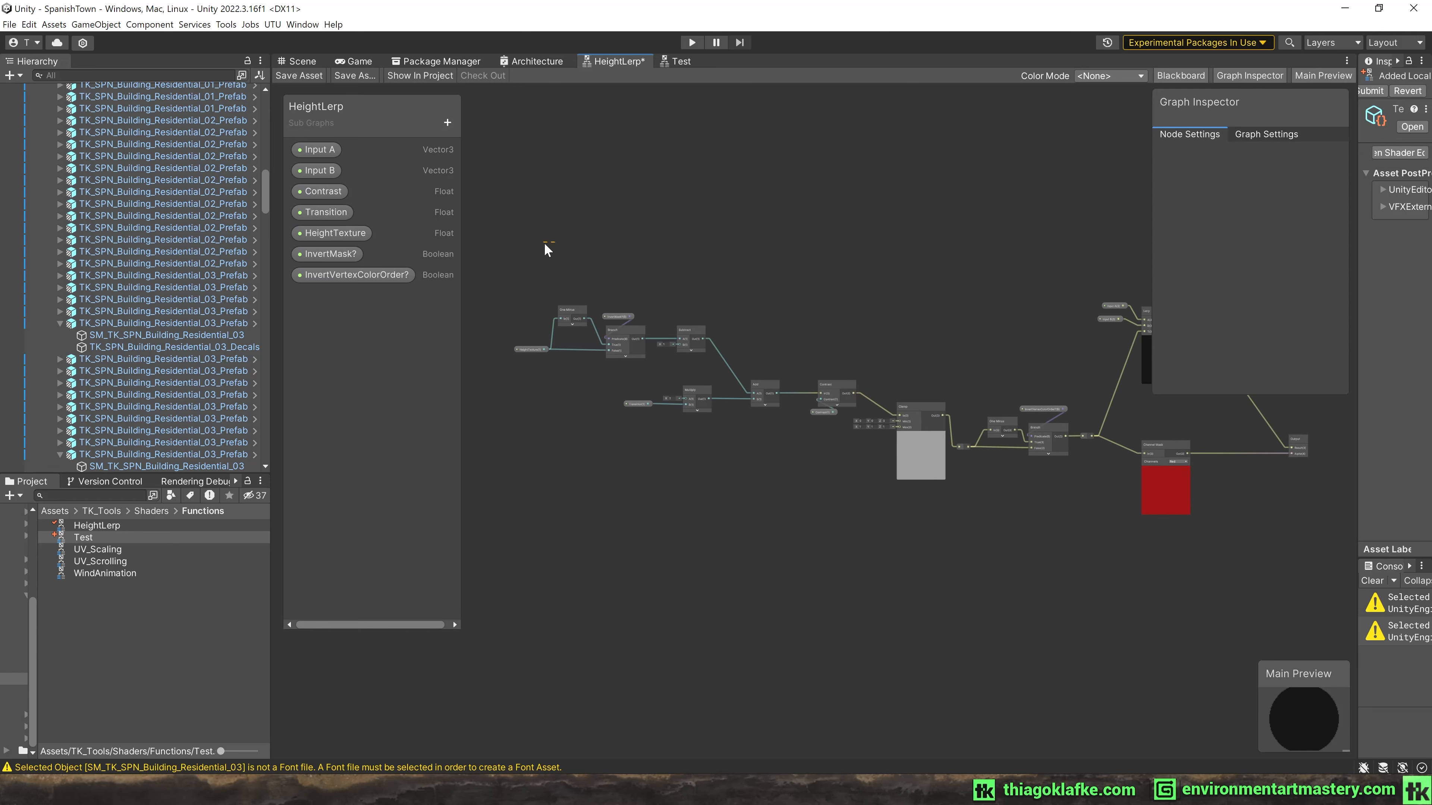
left_click_drag(503, 228, 1068, 553)
left_click_drag(1048, 447, 859, 443)
left_click(885, 354)
Move the HeightTexture node farther away from the One Minus and Branch nodes.
middle_click_drag(886, 354, 1013, 330)
scroll(761, 273, "up", 4)
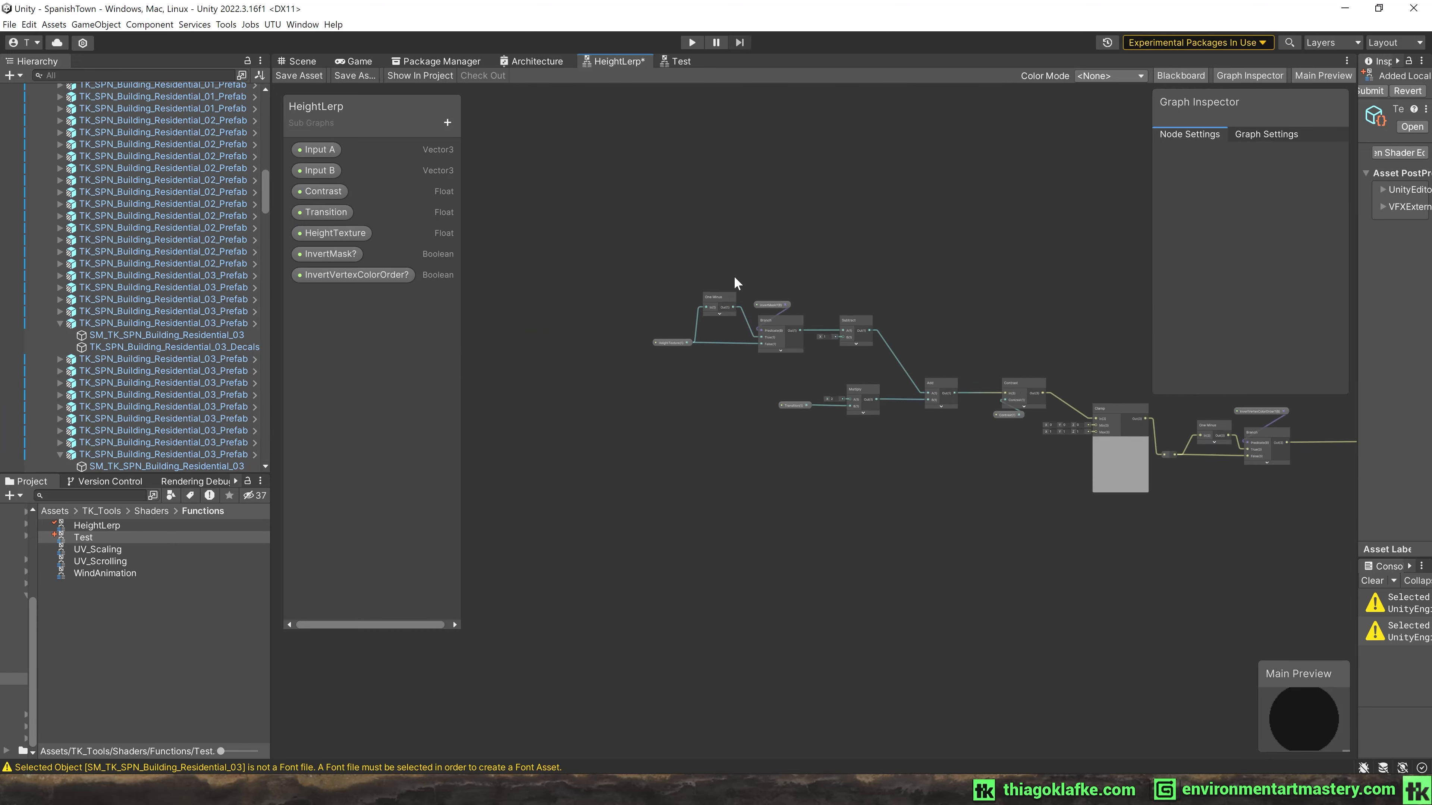
scroll(626, 241, "up", 3)
left_click(568, 409)
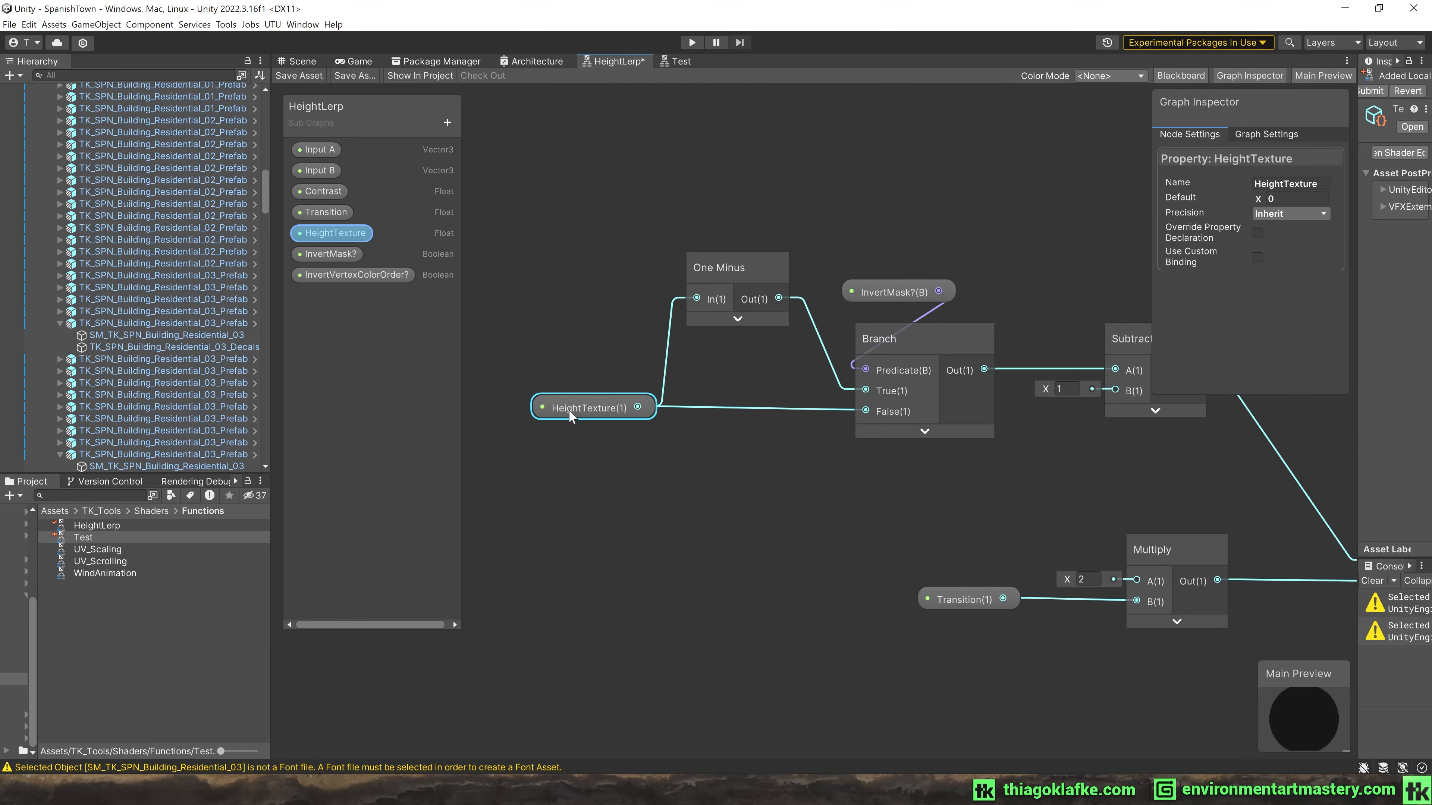
left_click_drag(560, 408, 510, 411)
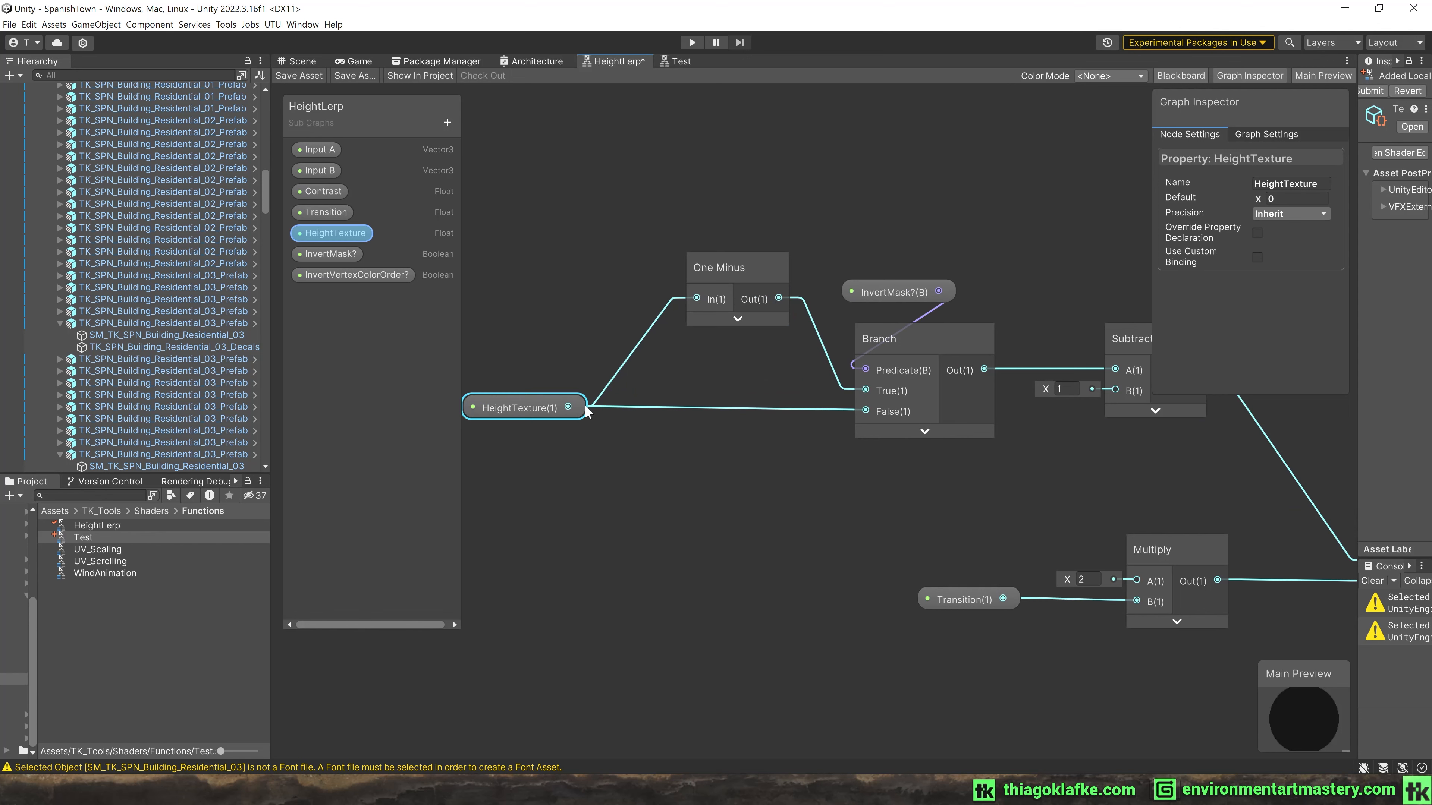
Shift the Branch, InvertMask? and One Minus nodes slightly toward the HeightTexture node.
middle_click_drag(882, 254, 786, 274)
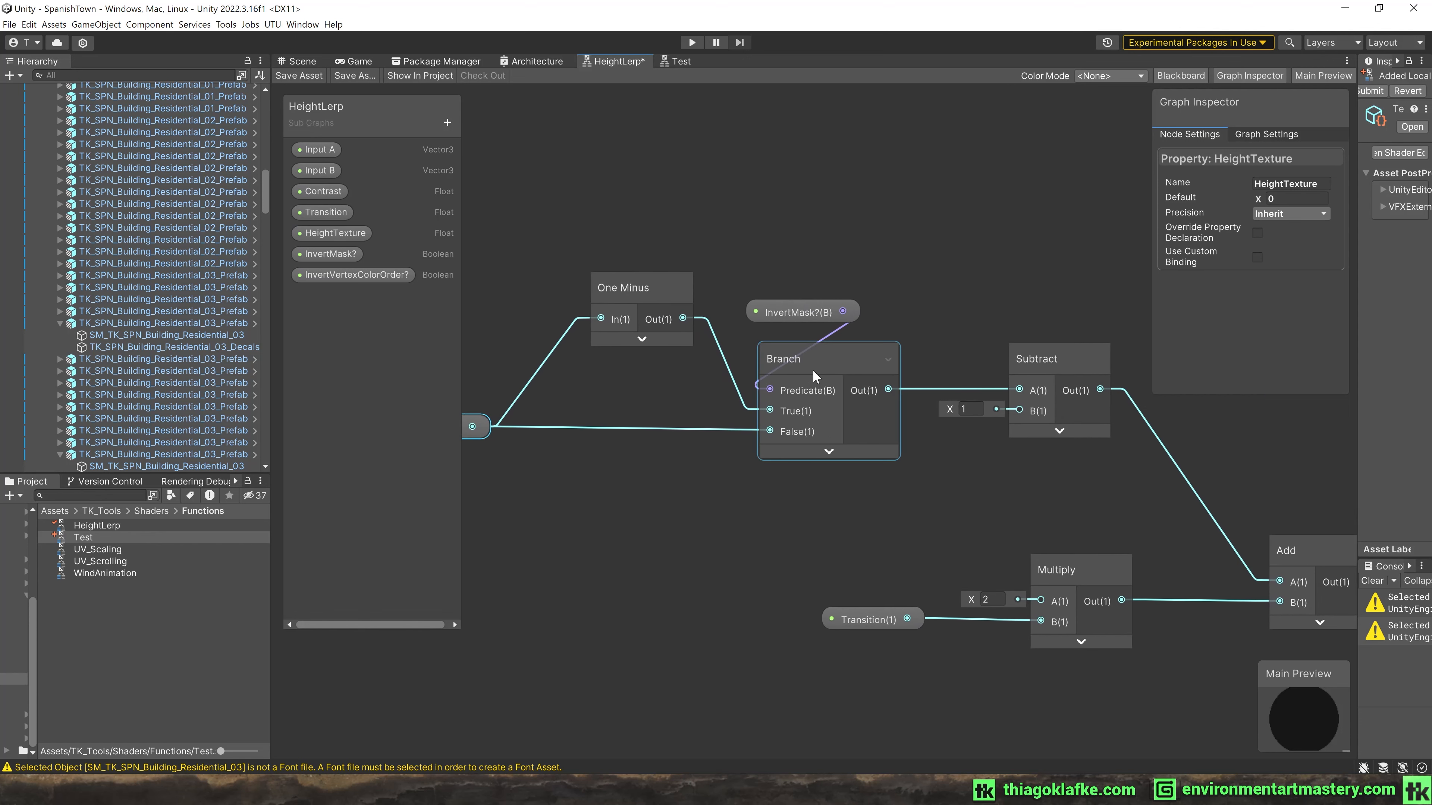
left_click_drag(812, 369, 791, 372)
left_click_drag(796, 316, 779, 312)
middle_click_drag(727, 245, 805, 249)
left_click_drag(725, 293, 691, 291)
Reposition the InvertMask? node just above its Branch node and try toggling the property's default value.
left_click(491, 429)
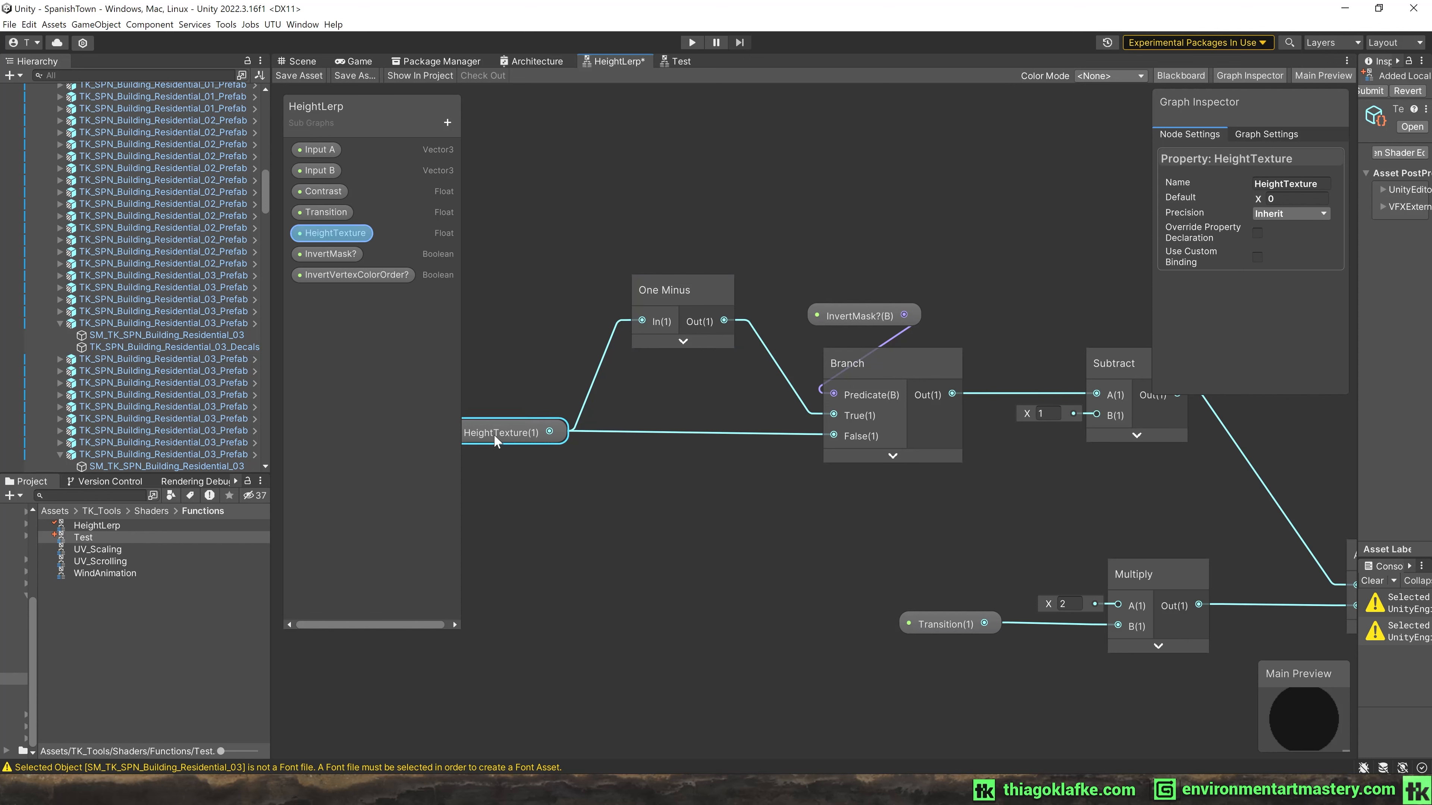
left_click(857, 317)
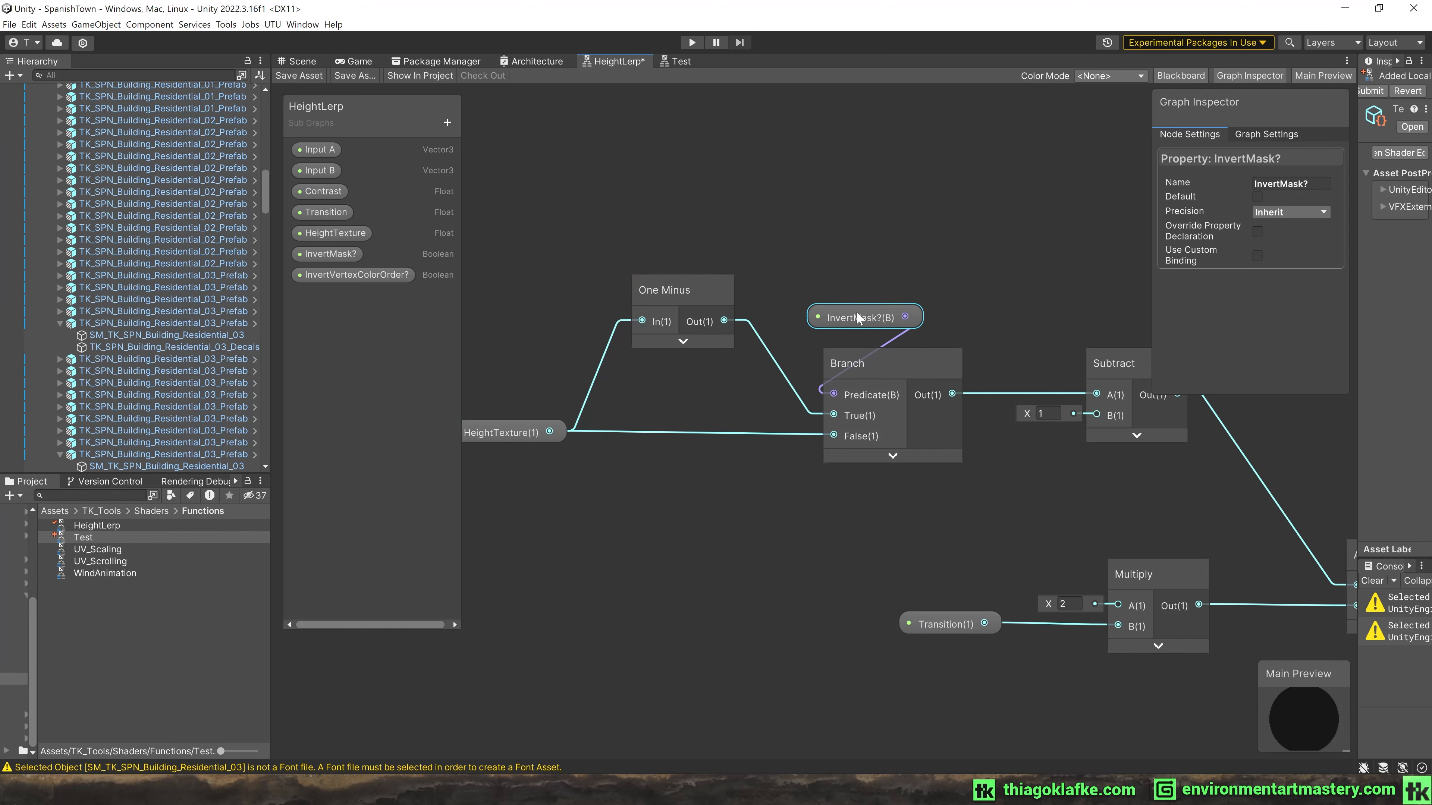
left_click_drag(857, 313, 863, 318)
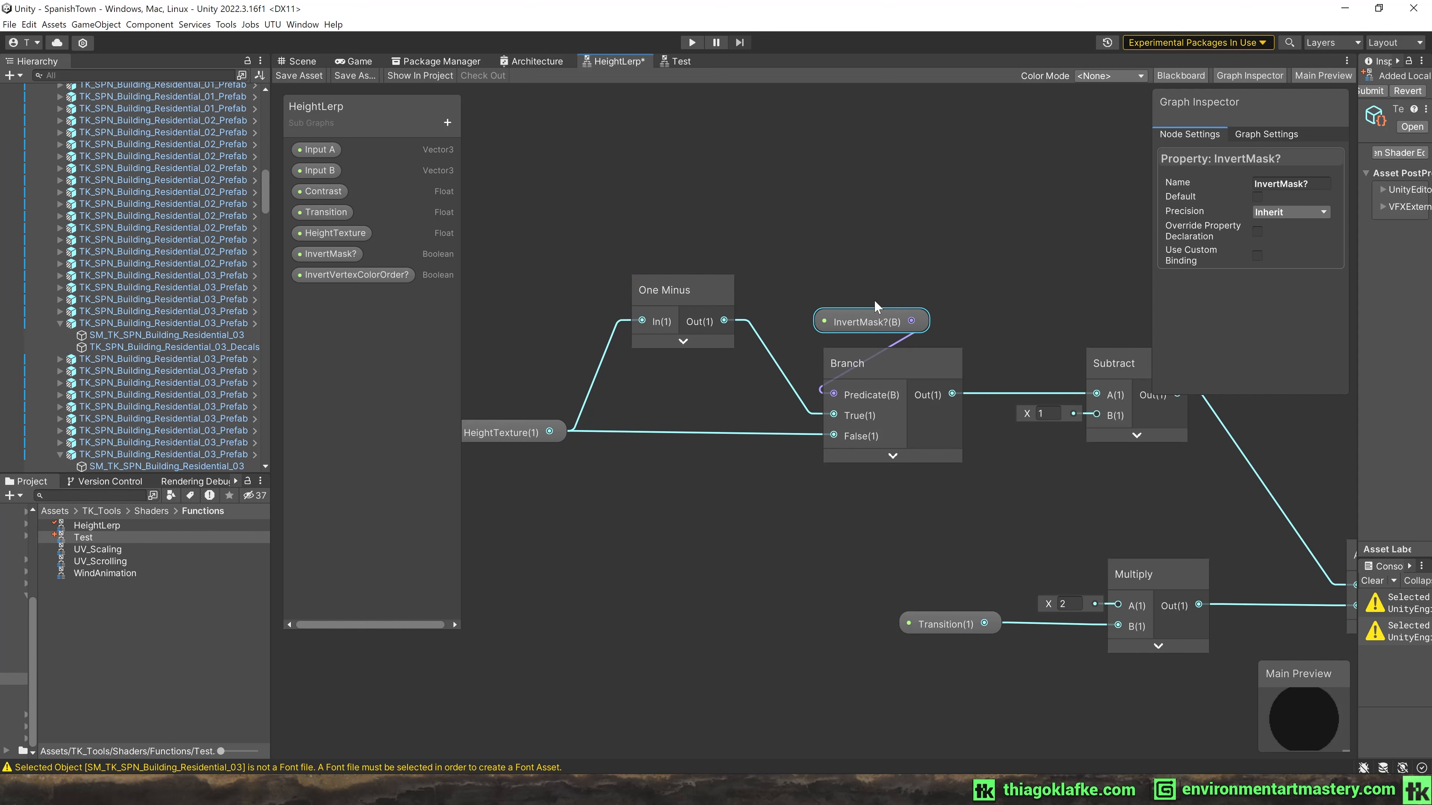
middle_click_drag(873, 271, 770, 237)
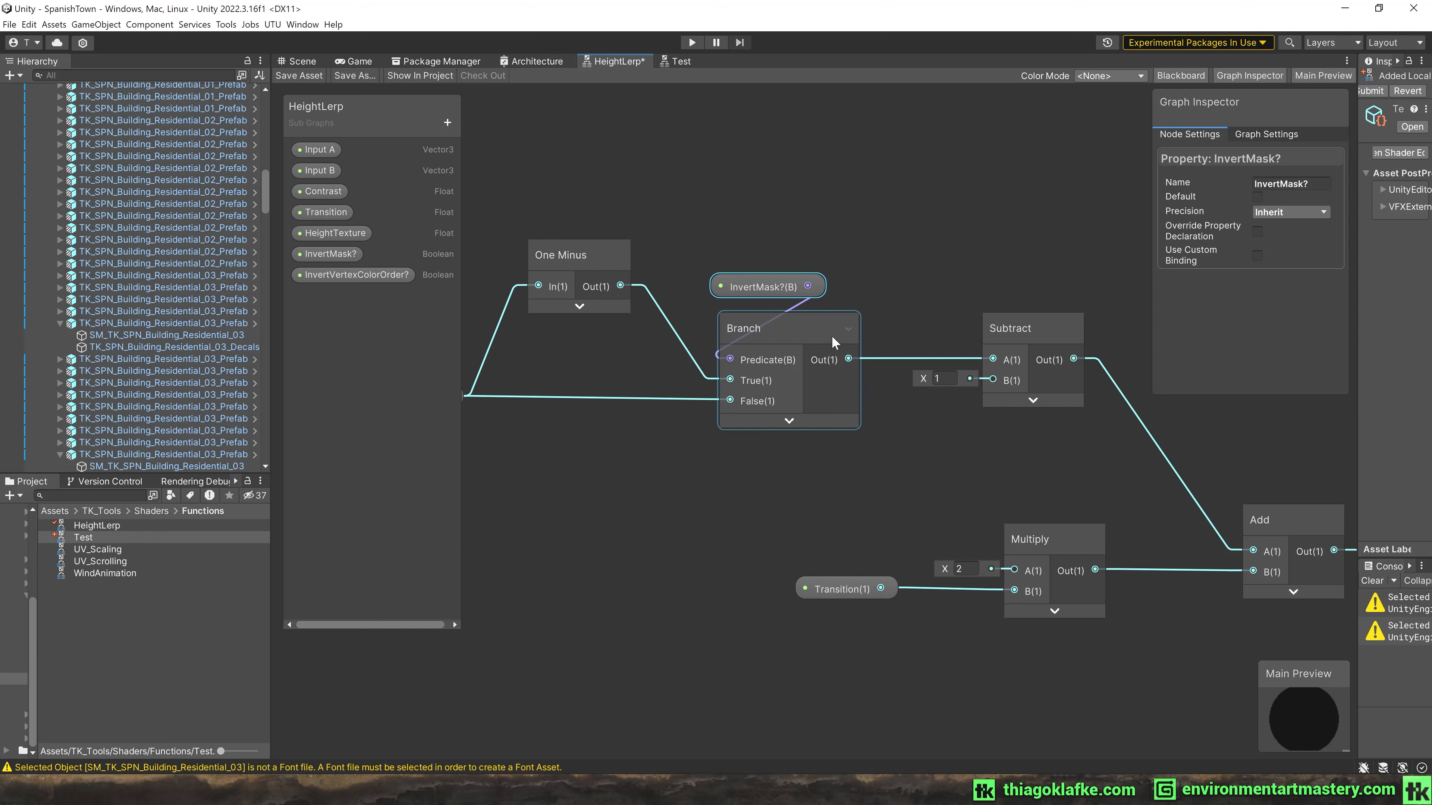
left_click_drag(774, 278, 776, 266)
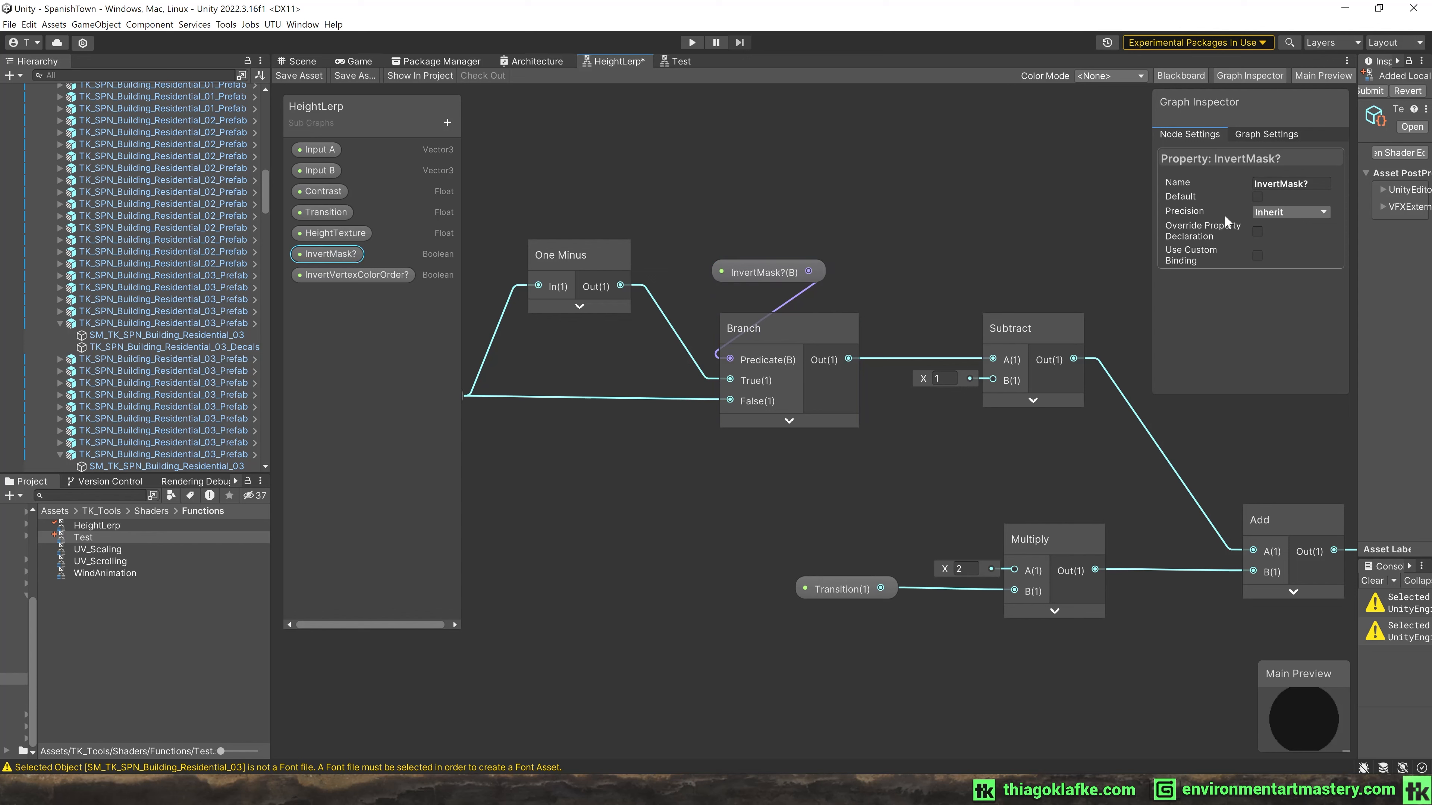
left_click(1257, 197)
left_click_drag(775, 267, 775, 275)
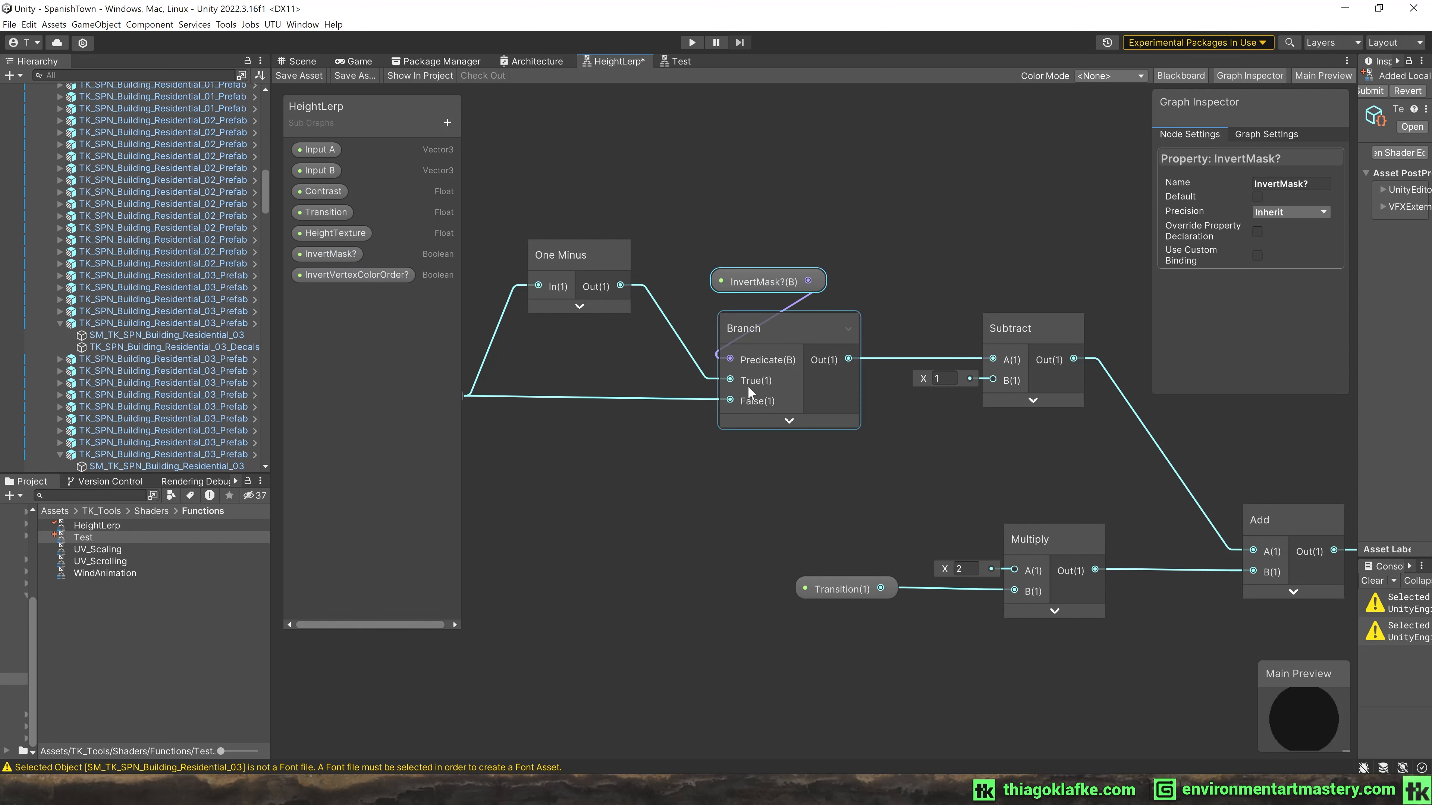
Move the One Minus, InvertMask? and Branch nodes together farther away from the Subtract node.
middle_click_drag(552, 255, 652, 244)
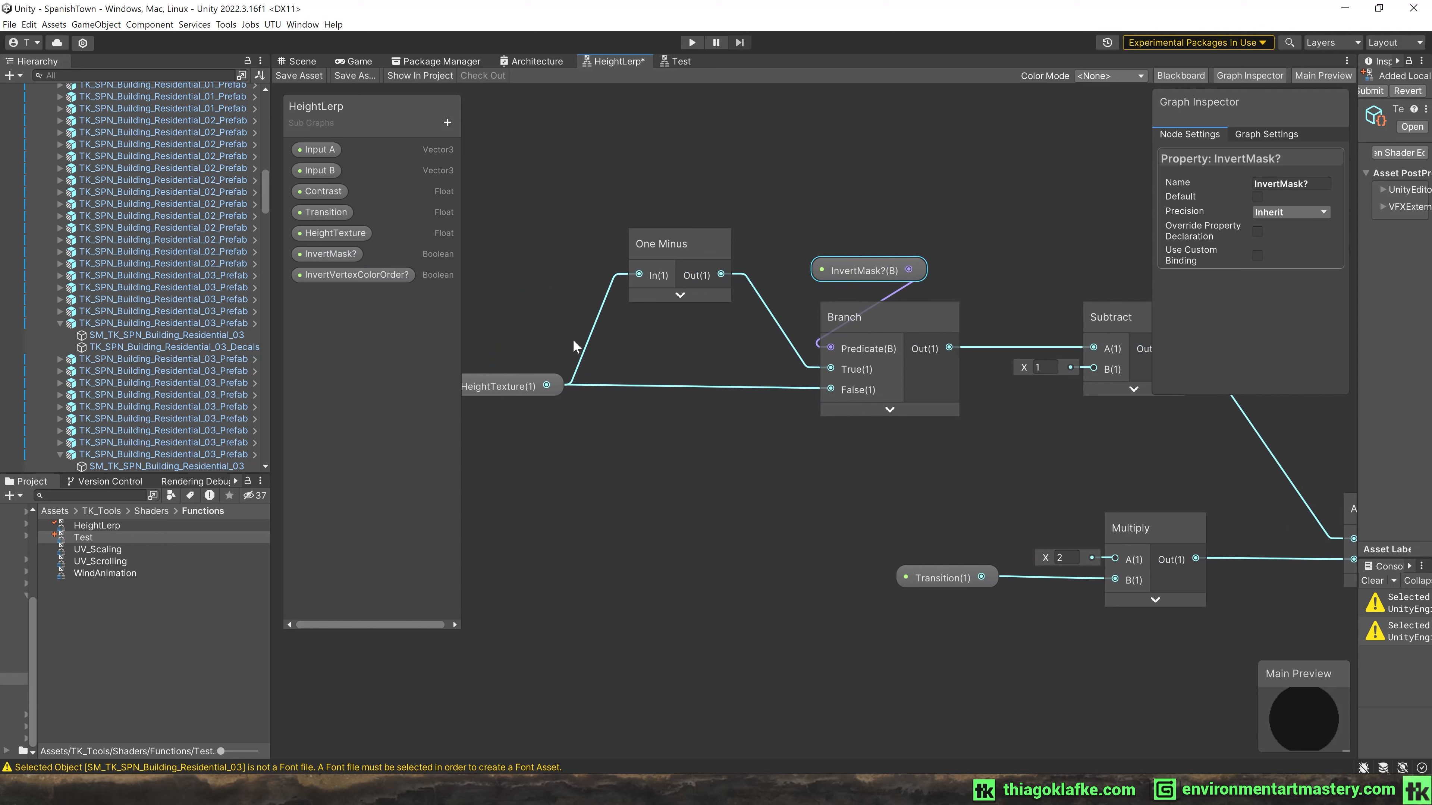
left_click_drag(791, 346, 669, 215)
left_click(679, 252)
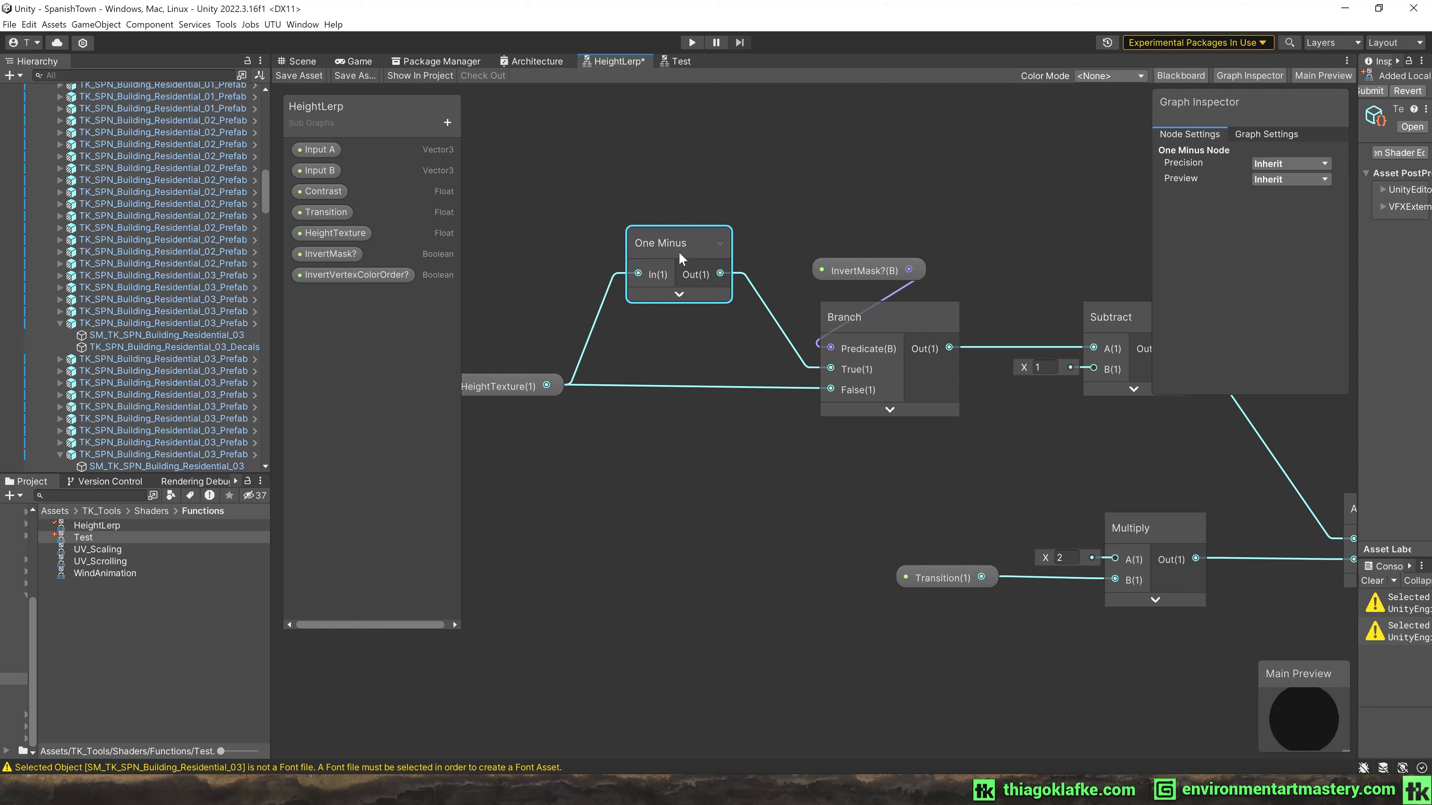
middle_click_drag(498, 337, 521, 328)
left_click_drag(617, 148, 912, 434)
left_click_drag(940, 308, 886, 309)
left_click(953, 241)
Move the Subtract node slightly farther from the InvertMask? Branch node.
middle_click_drag(1018, 223, 685, 198)
left_click(819, 282)
left_click_drag(819, 282, 830, 282)
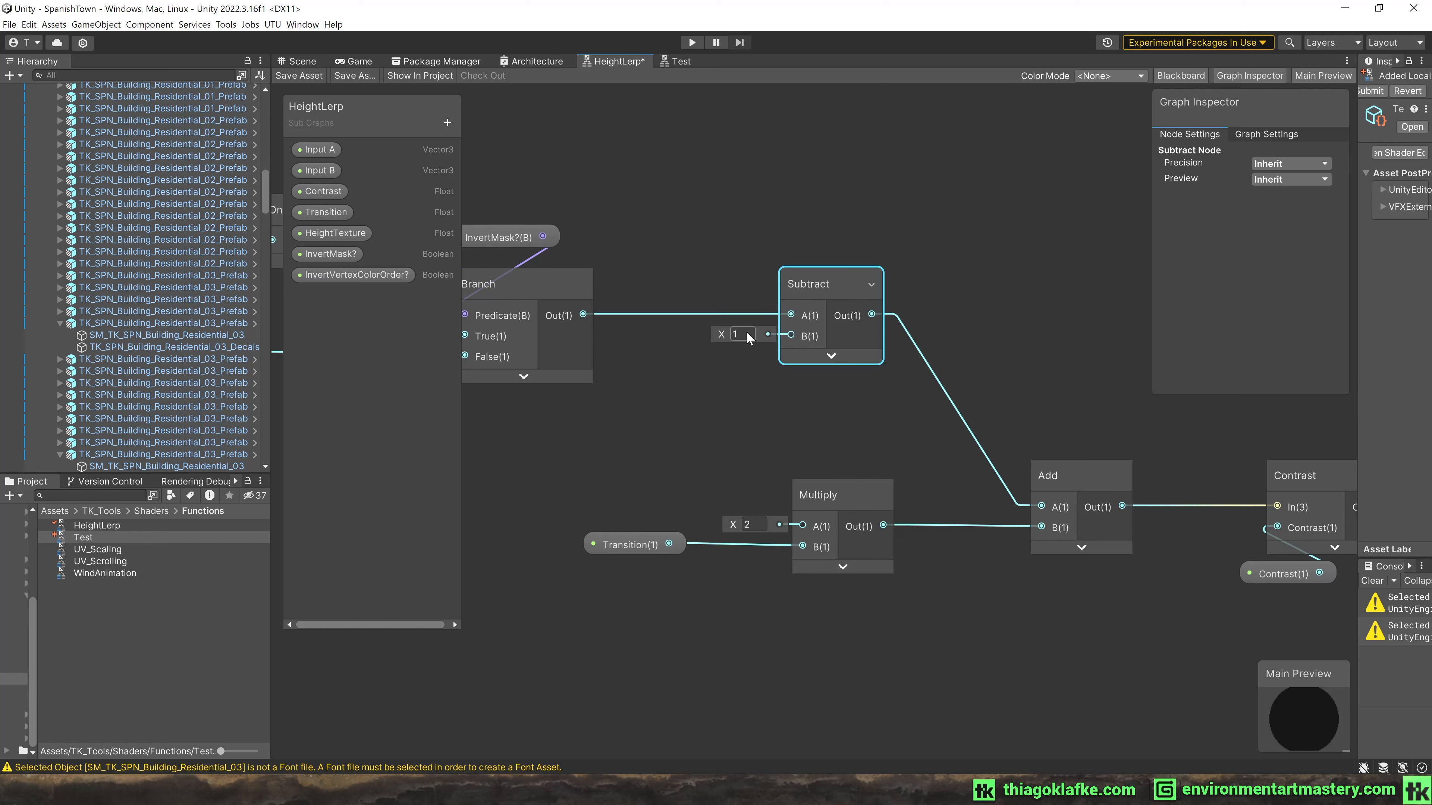
middle_click_drag(896, 452, 815, 406)
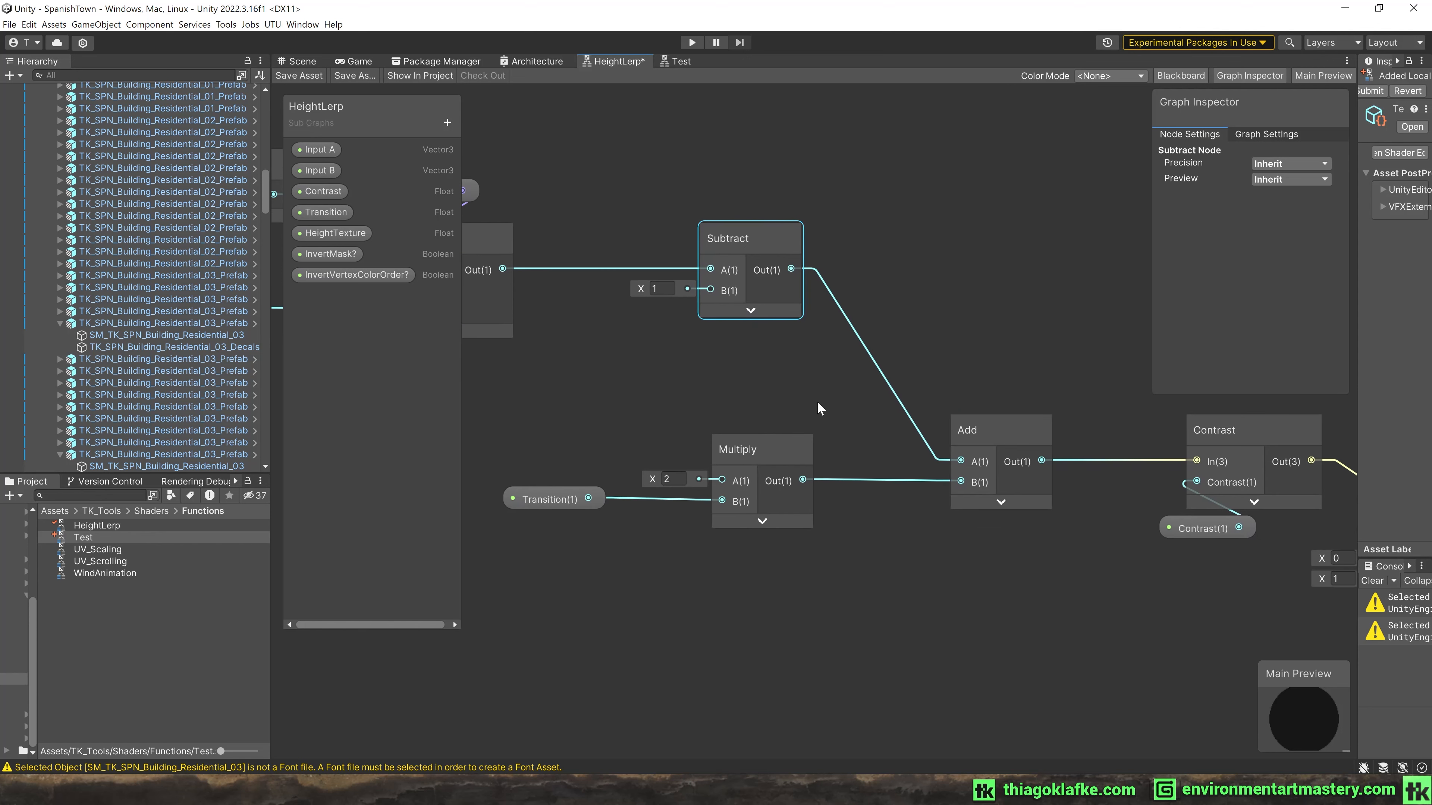
Move the Transition node slightly closer to the Multiply node and show the Transition property's settings.
left_click(999, 440)
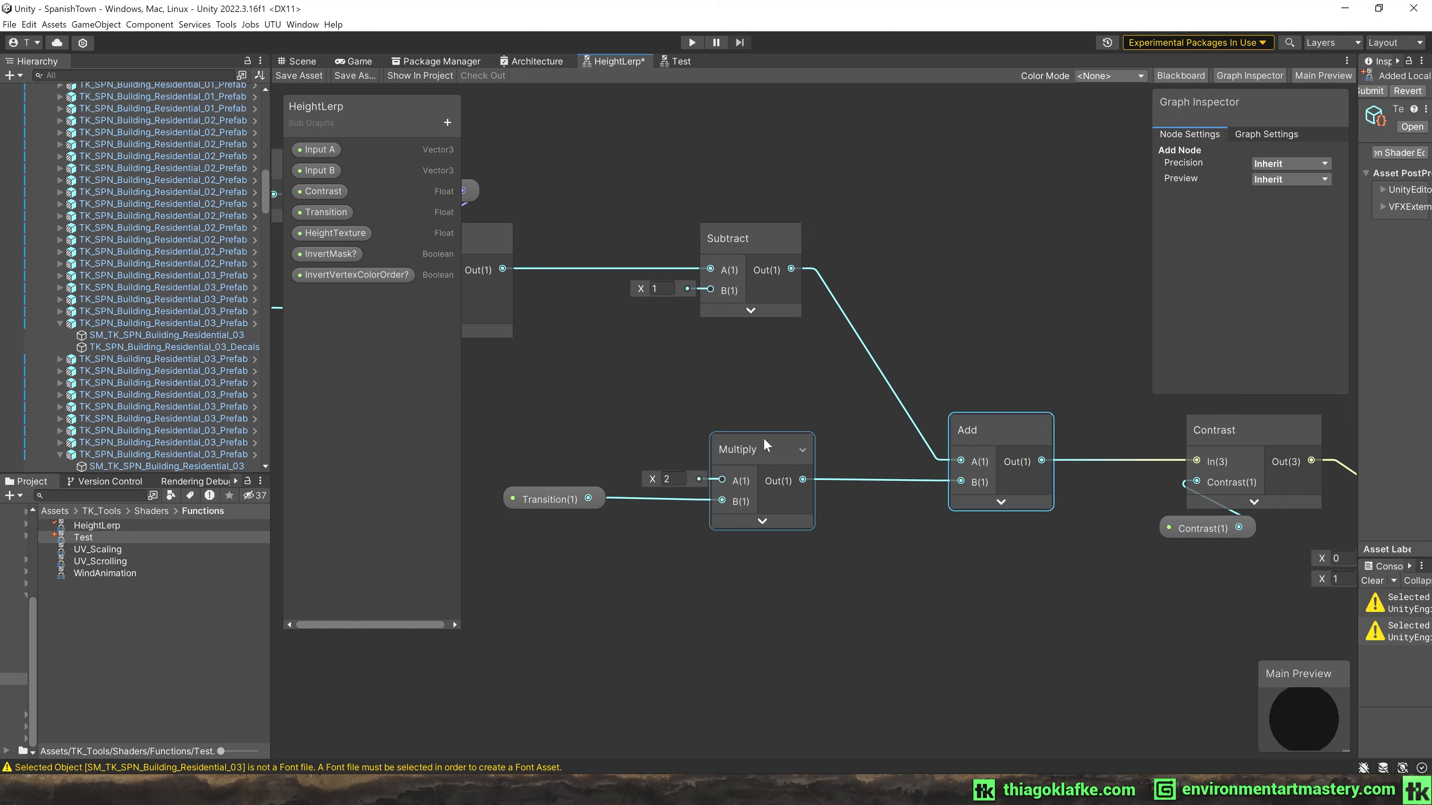
mouse_move(543, 499)
left_mouse_down()
mouse_move(547, 517)
mouse_move(549, 500)
left_mouse_up()
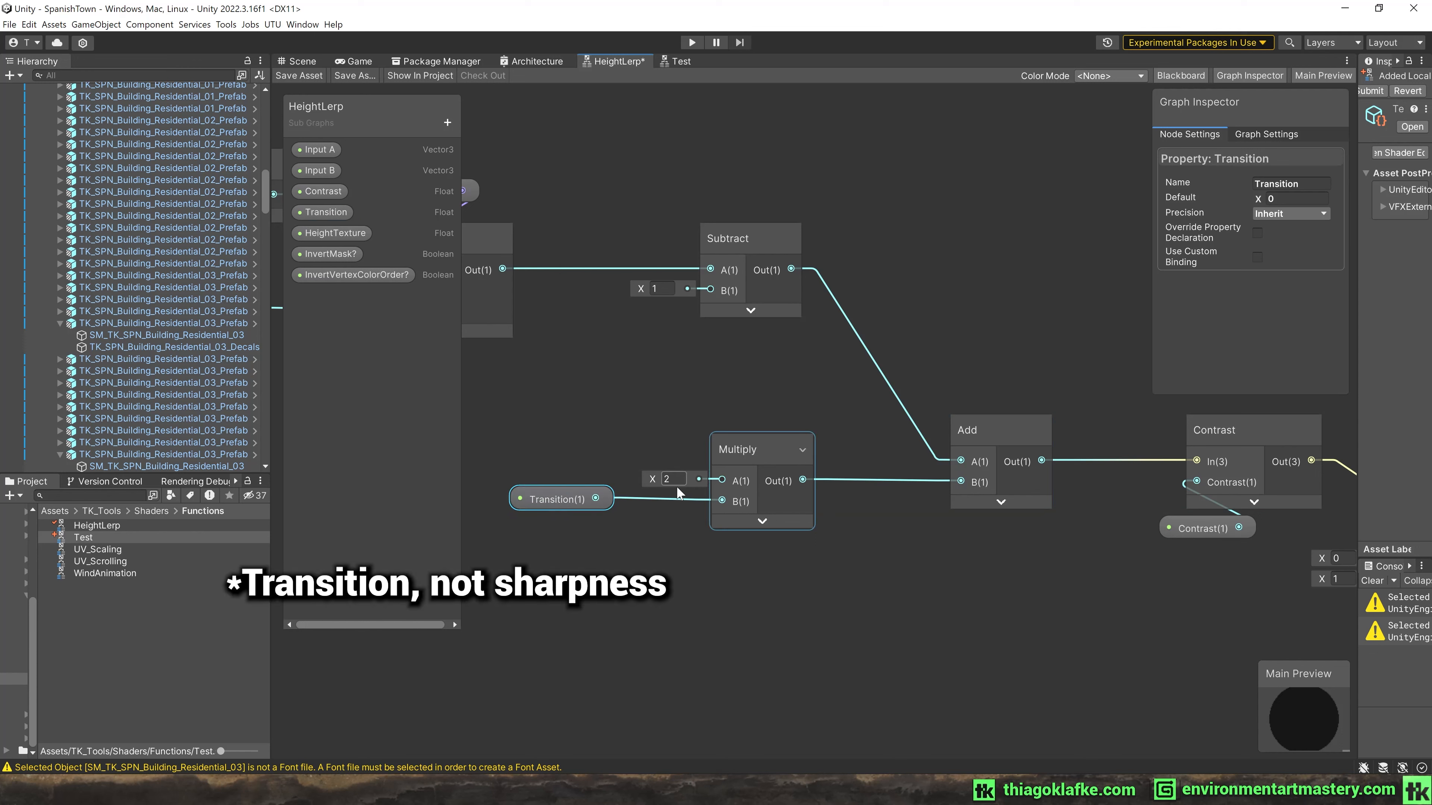
middle_click_drag(616, 296, 647, 291)
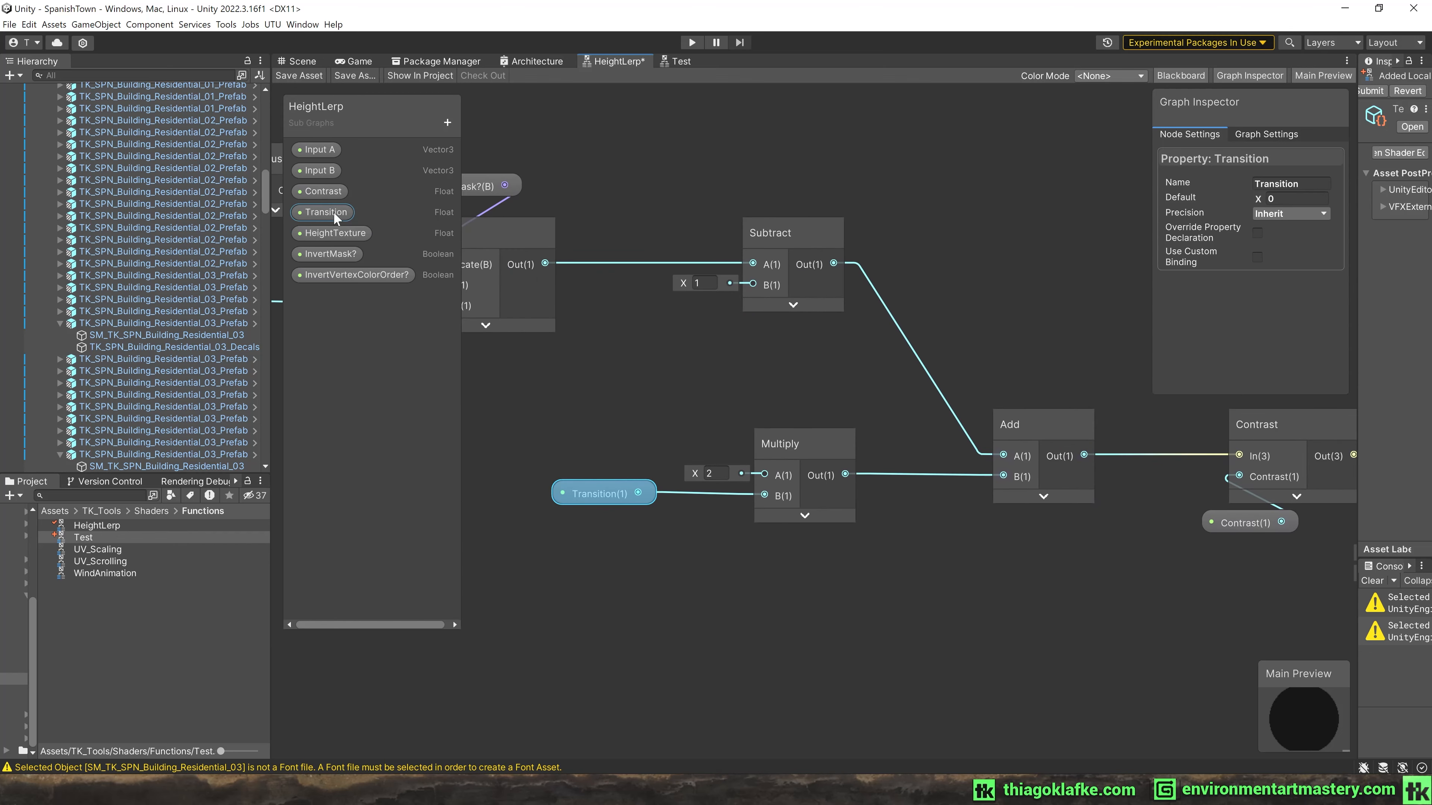
left_click(320, 212)
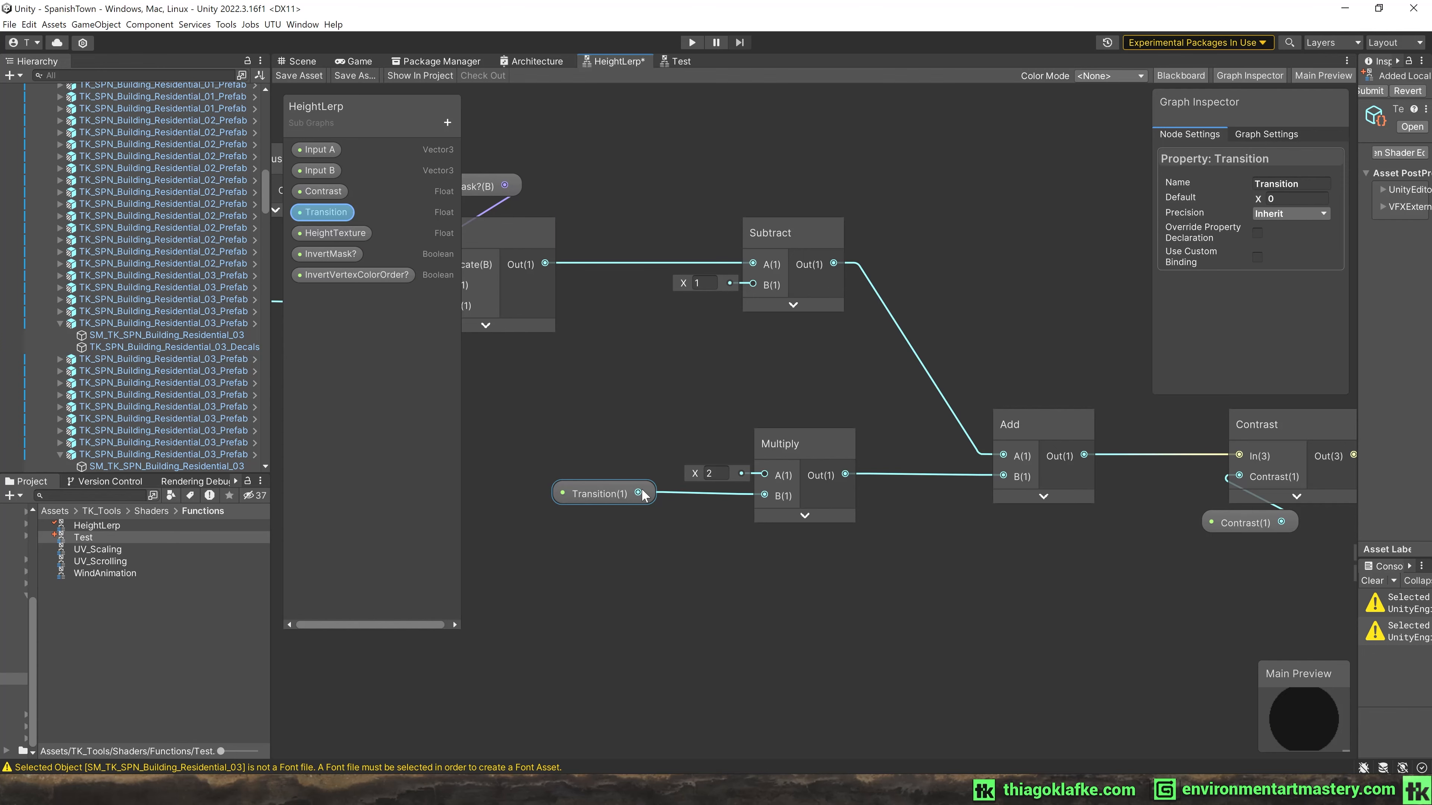
Move the Contrast node and its Contrast property node together closer to the Add node.
middle_click_drag(811, 358, 496, 341)
middle_click_drag(814, 348, 641, 272)
left_click(777, 424)
left_click_drag(675, 272, 821, 474)
left_click_drag(811, 336, 784, 336)
left_click(757, 293)
left_click(728, 434)
left_click(766, 337)
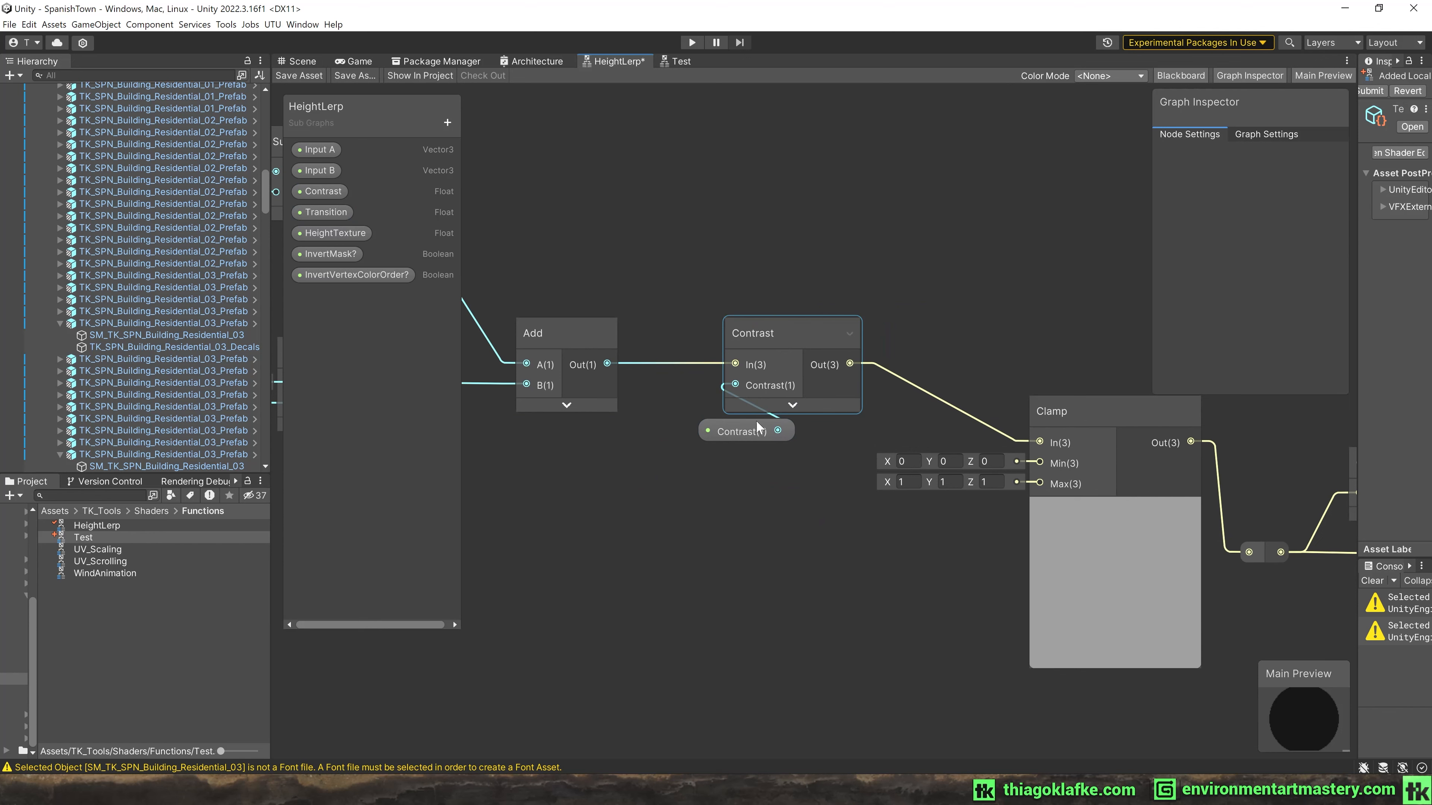
Shift the HeightTexture, One Minus, InvertMask?, Branch and Subtract nodes together slightly closer to the Add node.
mouse_move(611, 314)
middle_mouse_down()
mouse_move(932, 388)
mouse_move(888, 324)
mouse_move(910, 325)
middle_mouse_up()
scroll(931, 389, "down", 2)
left_click_drag(547, 189, 1002, 357)
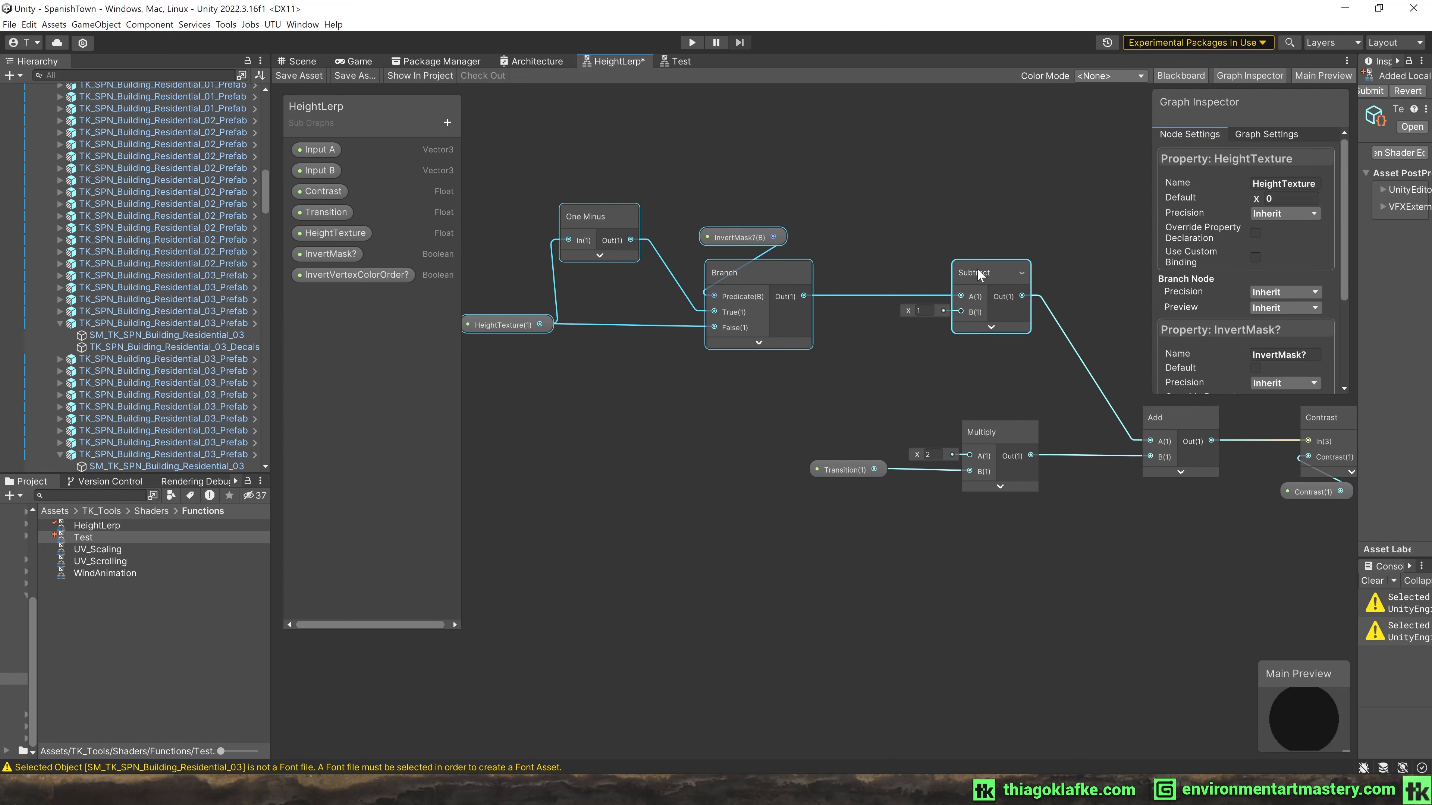
left_click_drag(984, 276, 1000, 268)
left_click(965, 226)
left_click_drag(496, 176, 1012, 337)
left_click(1011, 336)
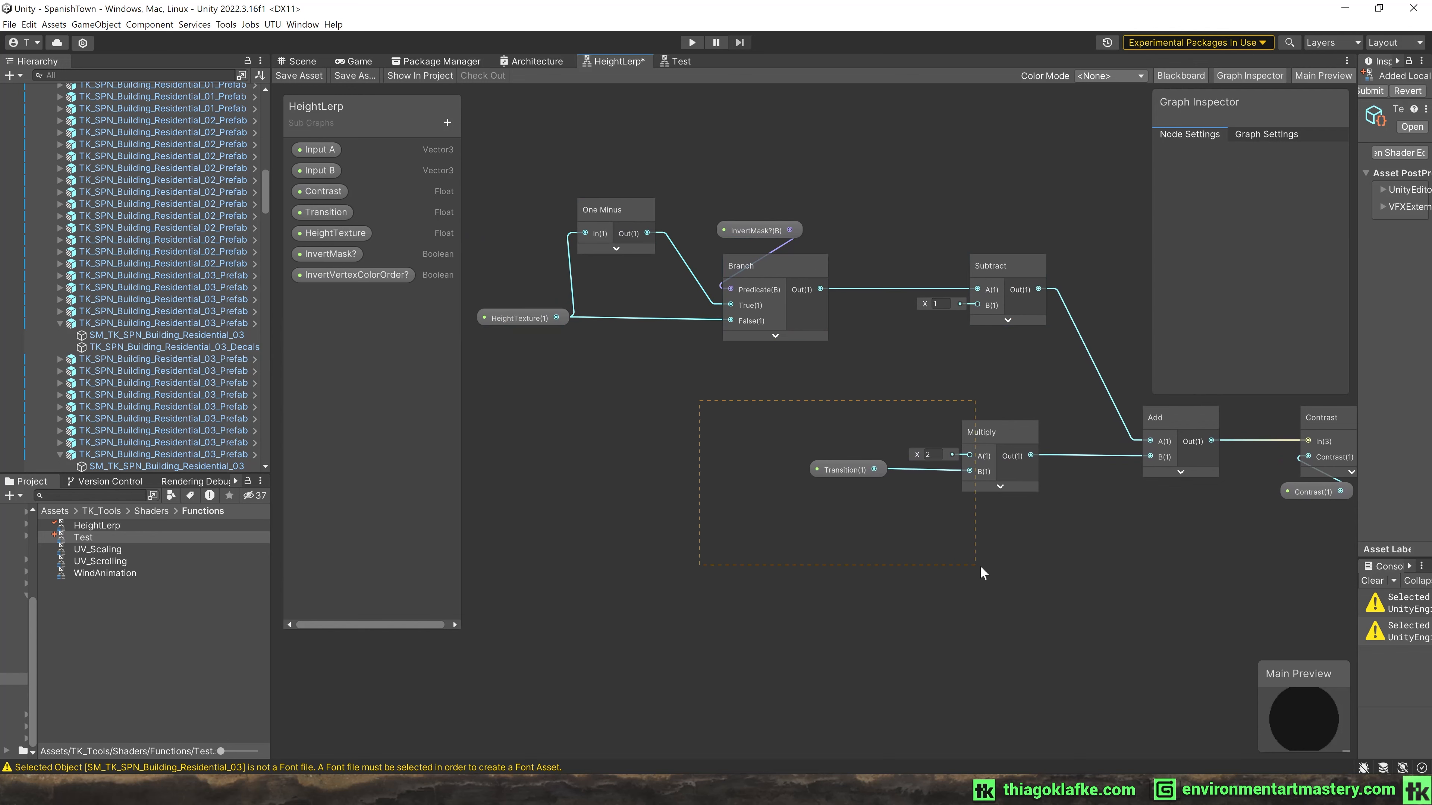
Move the Transition and Multiply nodes together away from the Add node, and shift the Add node slightly toward them.
left_click_drag(980, 565, 981, 564)
left_click_drag(1003, 436, 830, 430)
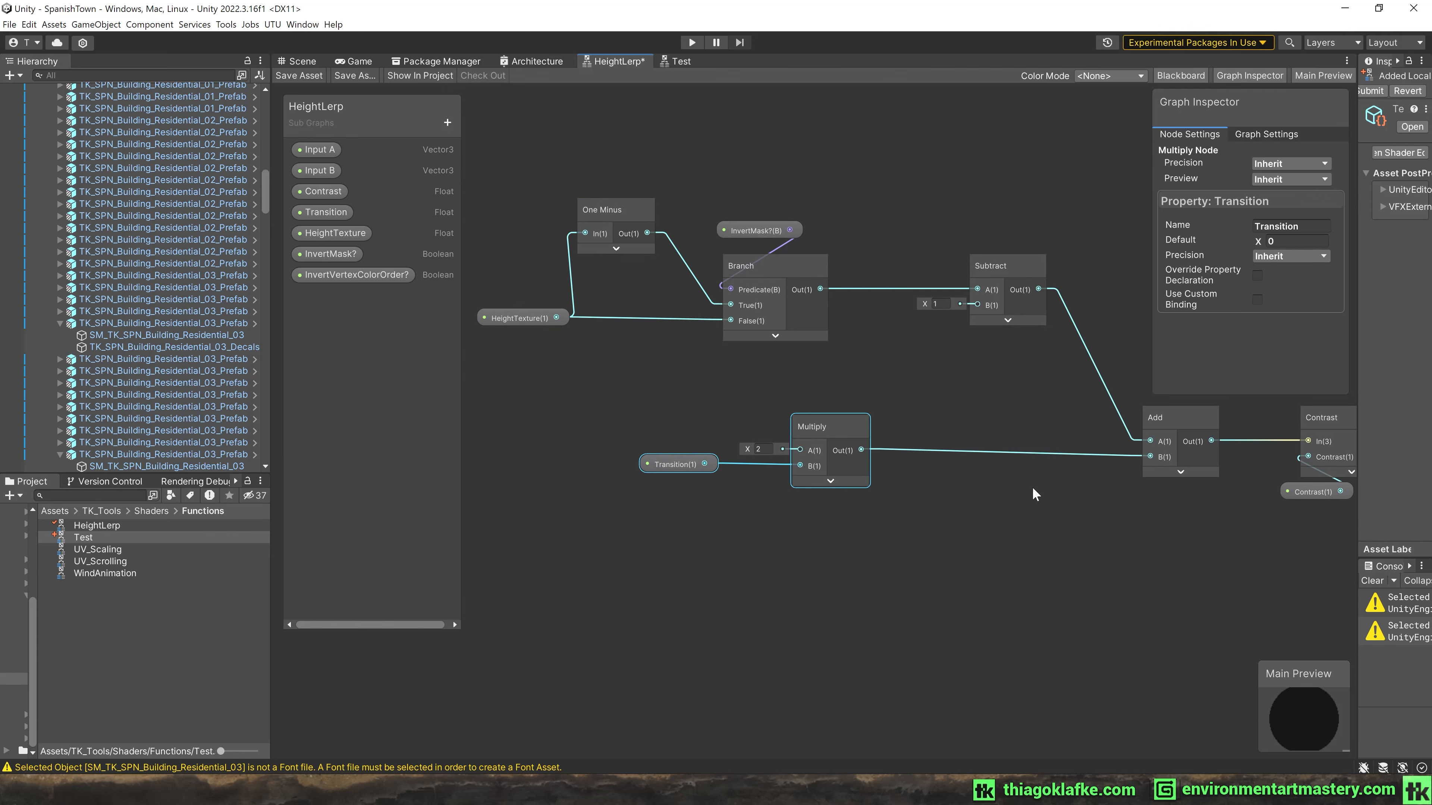
middle_click_drag(928, 406, 541, 401)
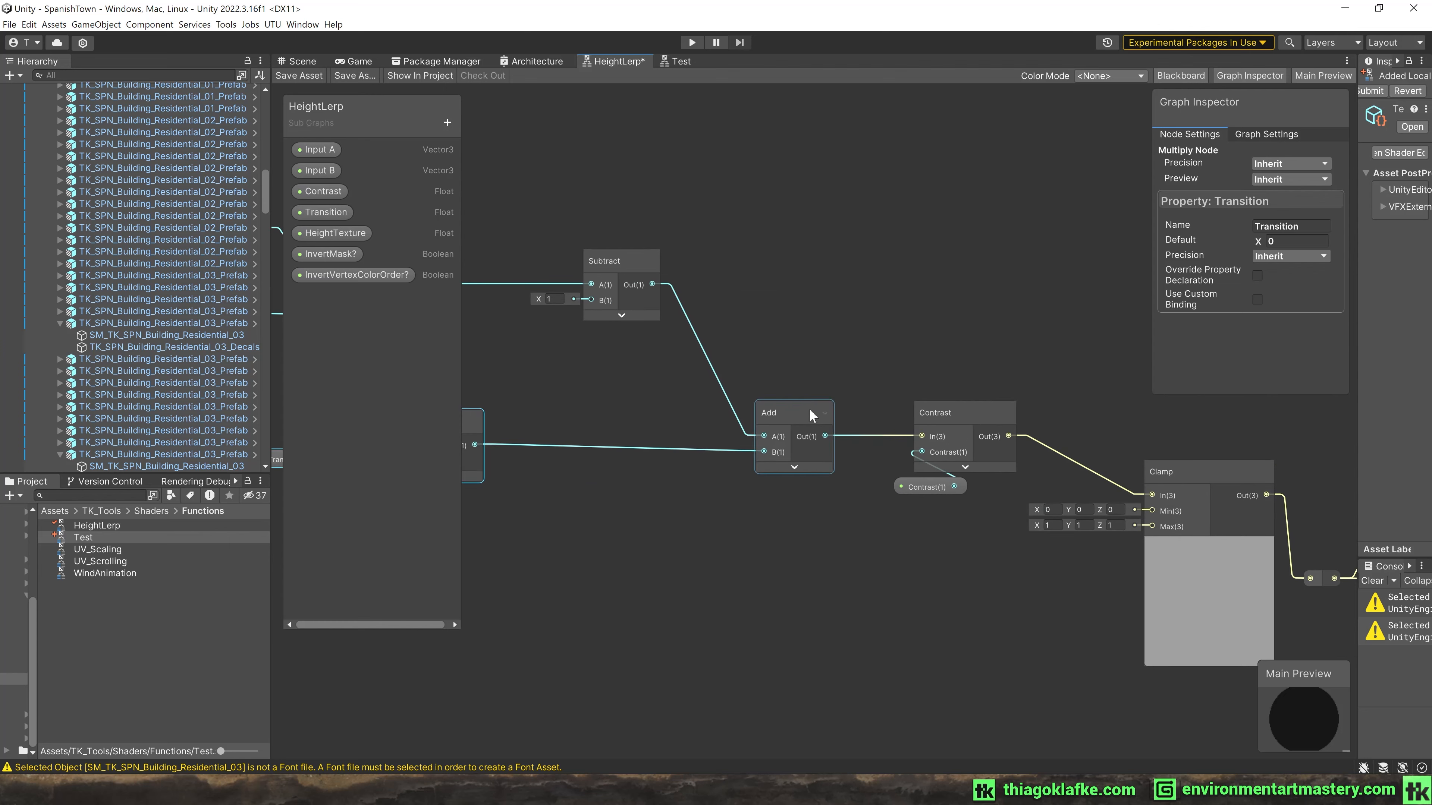
left_click_drag(810, 410, 767, 410)
left_click(829, 321)
Move the Contrast node and its Contrast property node together slightly closer to the Add node.
middle_click_drag(905, 279, 677, 216)
scroll(733, 333, "up", 2)
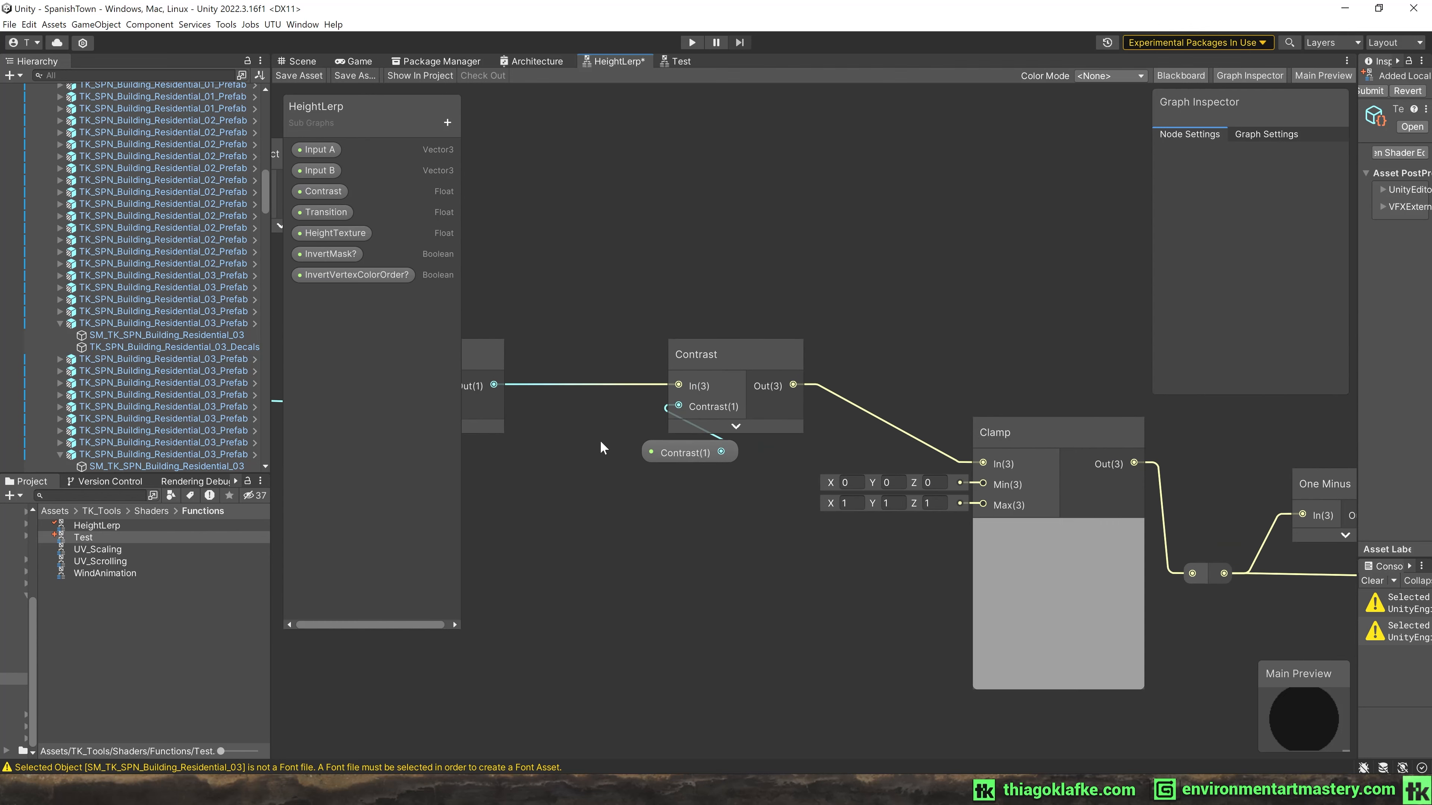
left_click(731, 366)
left_click_drag(731, 366, 694, 360)
left_click(1049, 202)
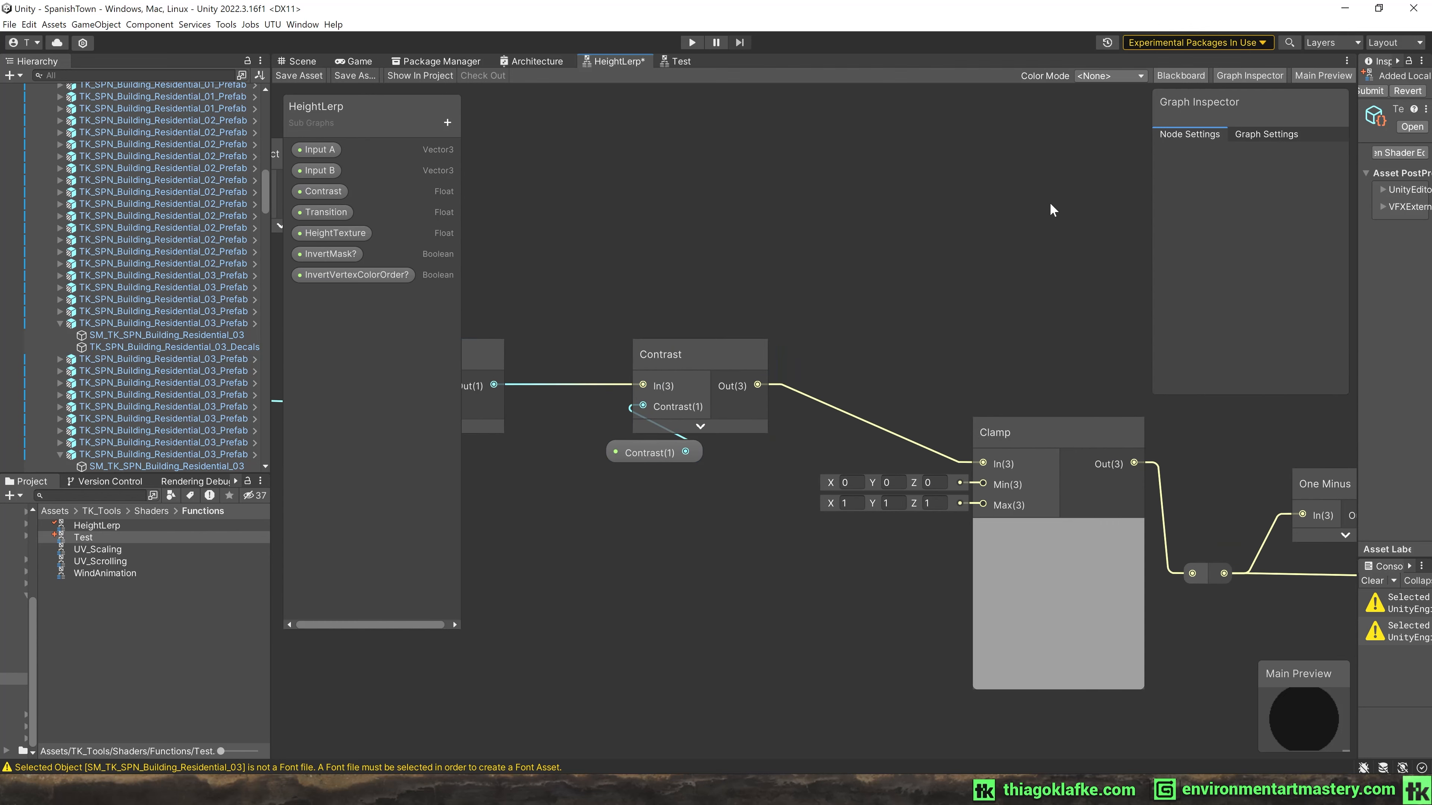
Move the Clamp node slightly closer to the Contrast node and show the Contrast property's settings.
middle_click_drag(955, 370, 789, 338)
mouse_move(879, 414)
left_mouse_down()
mouse_move(849, 350)
mouse_move(877, 370)
mouse_move(858, 409)
left_mouse_up()
middle_click_drag(712, 299, 845, 304)
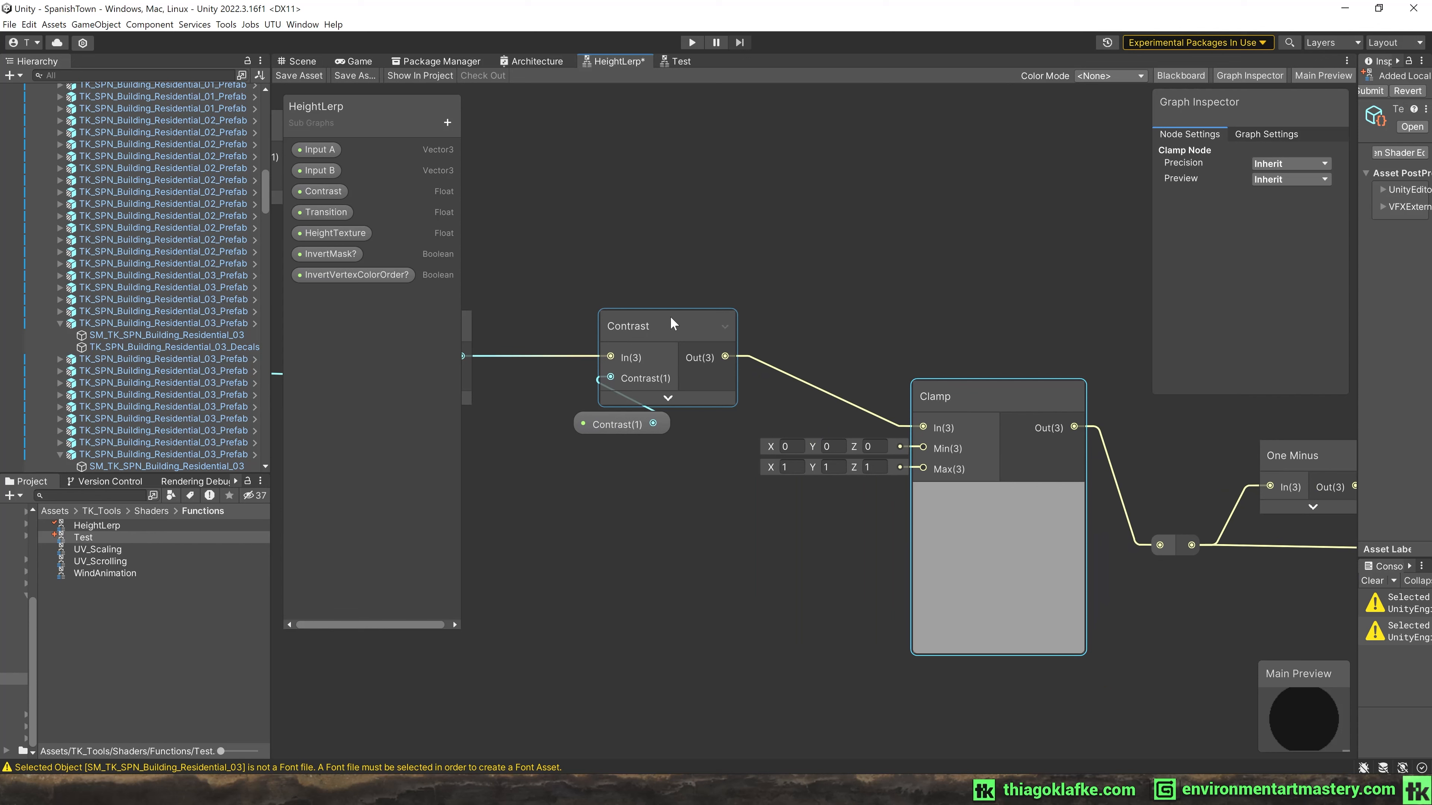
left_click_drag(570, 251, 640, 427)
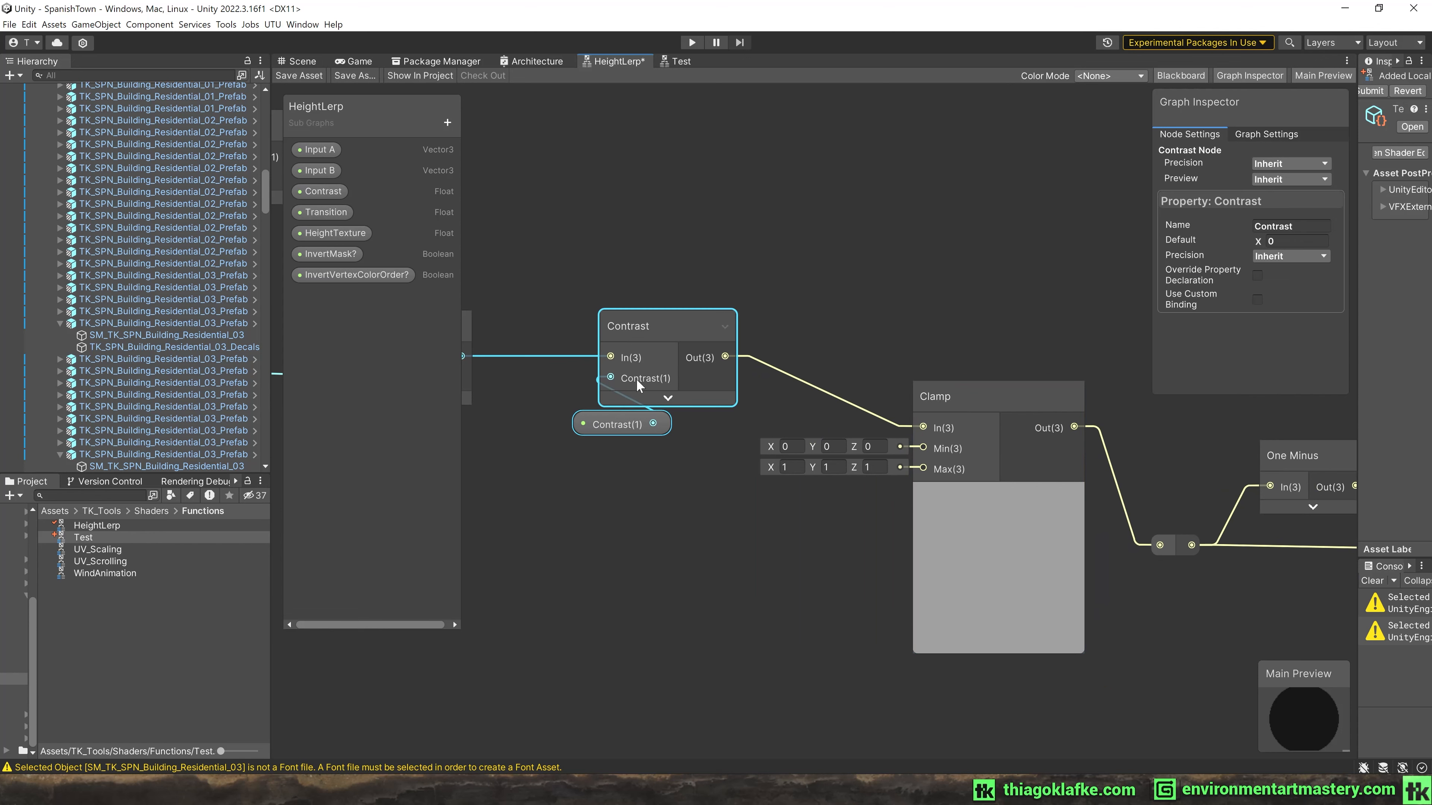
left_click(624, 265)
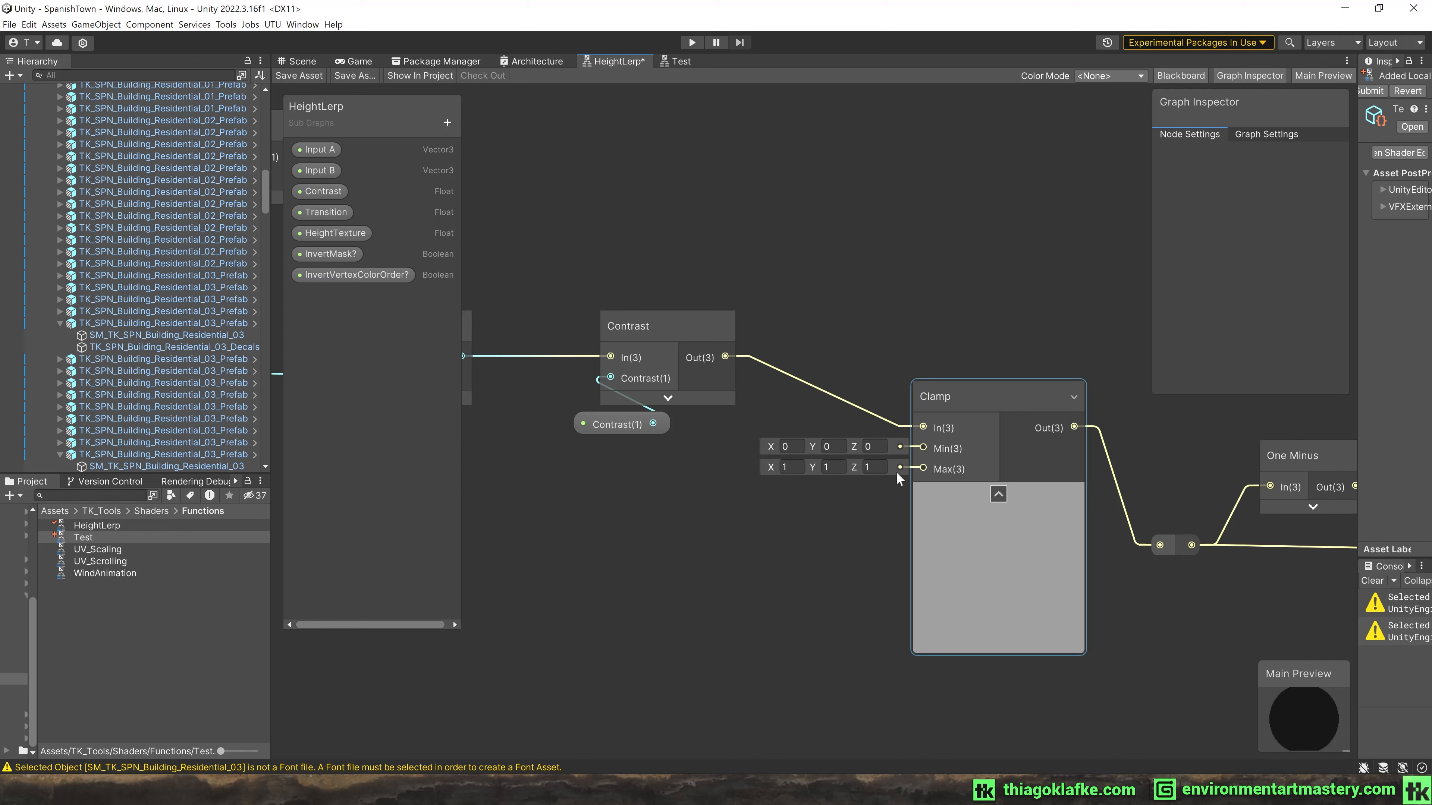
Move the Branch node and its InvertVertexColorOrder? property farther from the One Minus node, and raise One Minus above the bypass connection.
middle_click_drag(965, 318, 627, 283)
middle_click_drag(830, 318, 594, 278)
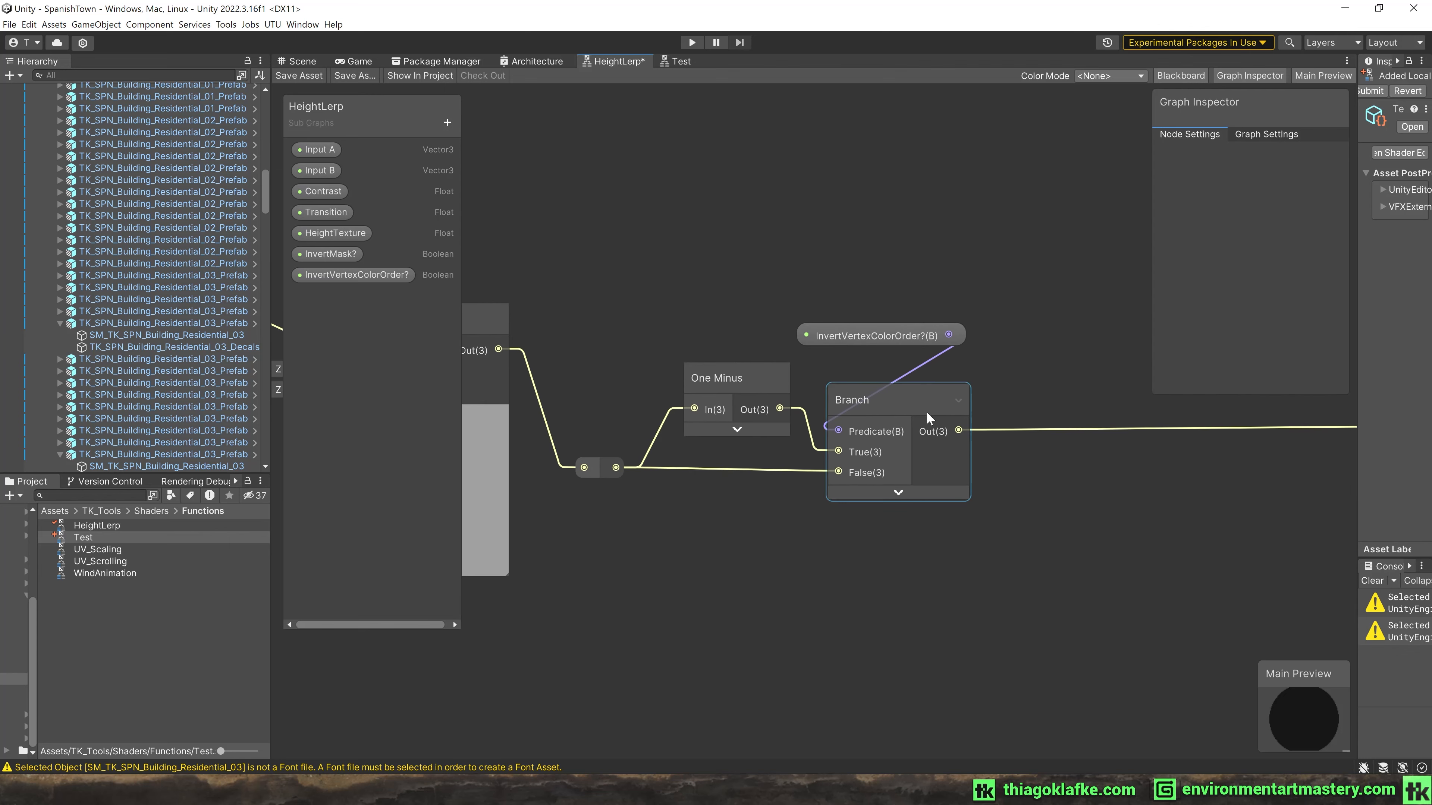
left_click_drag(893, 417, 939, 415)
left_click_drag(887, 337, 948, 355)
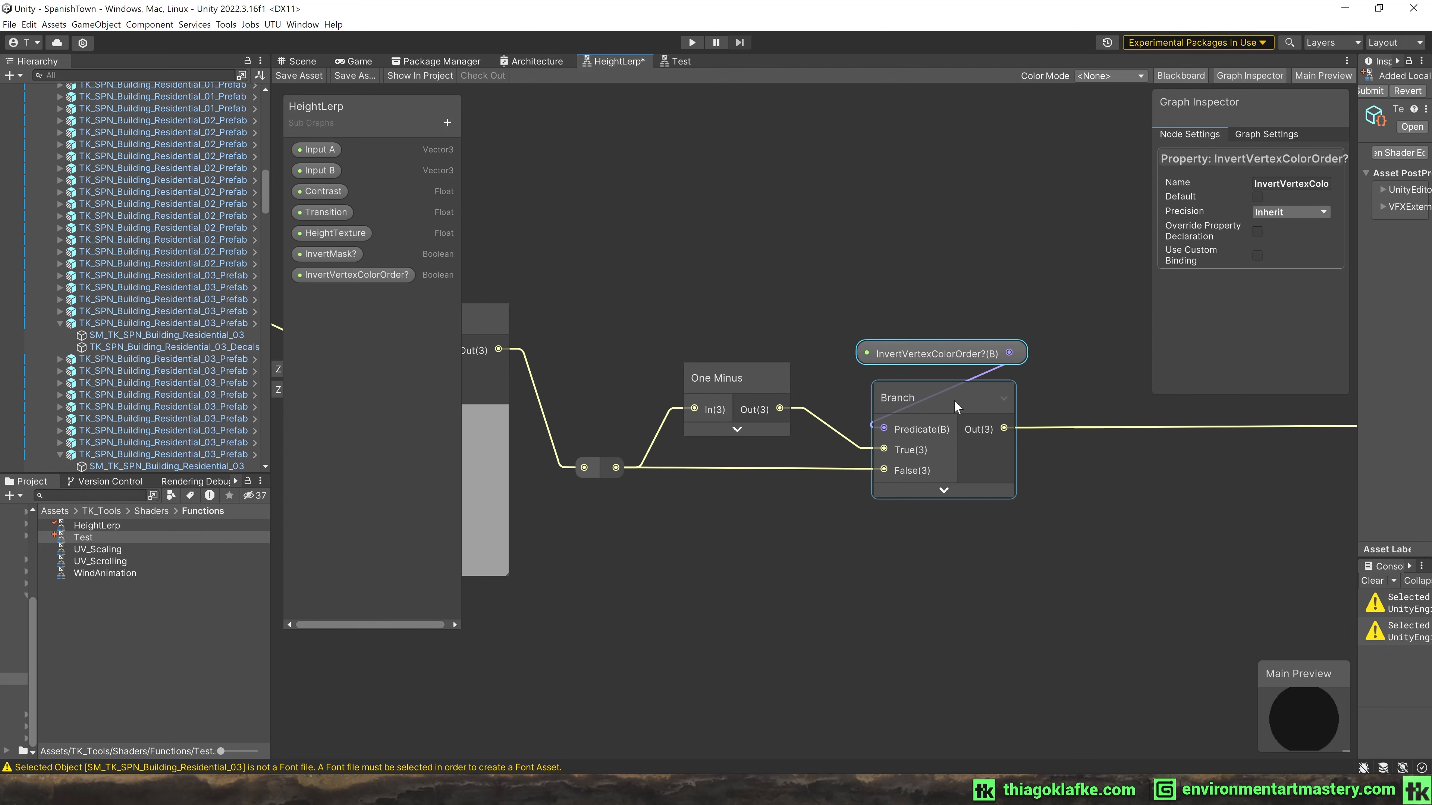
left_click_drag(729, 378, 727, 339)
middle_click_drag(625, 300, 646, 306)
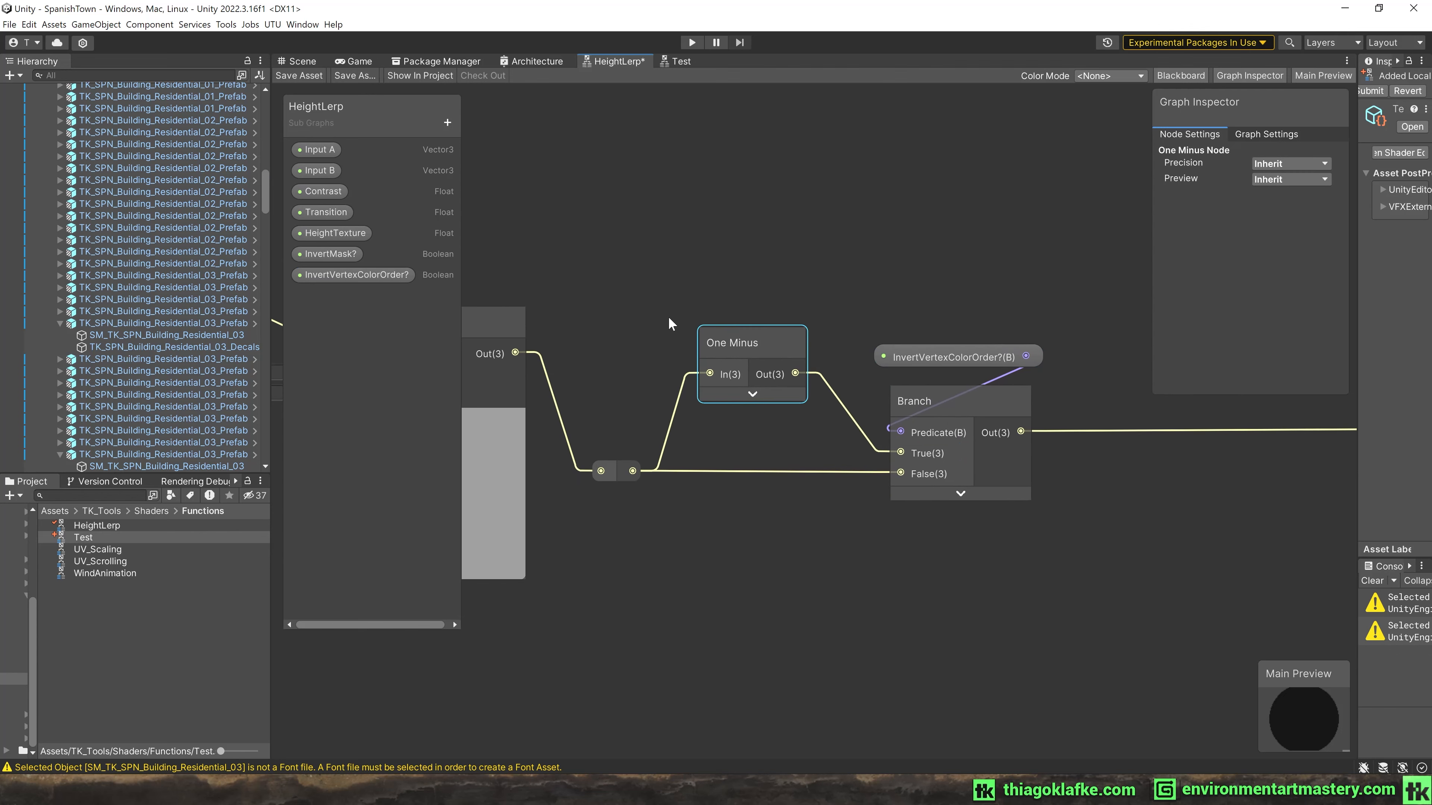
Examine the HeightLerp chain from Clamp through the InvertVertexColorOrder? branch to the Lerp, Channel Mask and Output nodes.
middle_click_drag(495, 341, 691, 330)
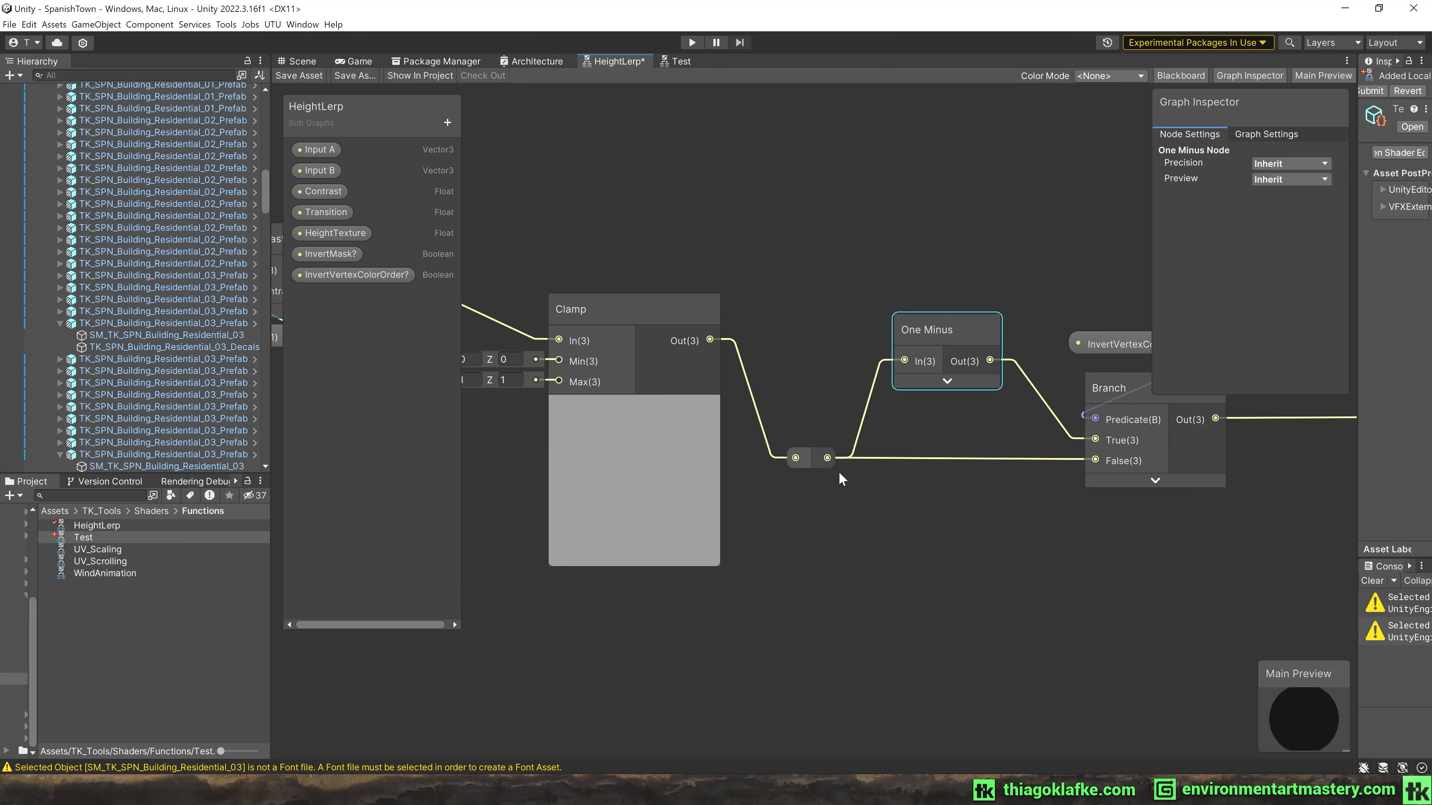
middle_click_drag(994, 429, 677, 436)
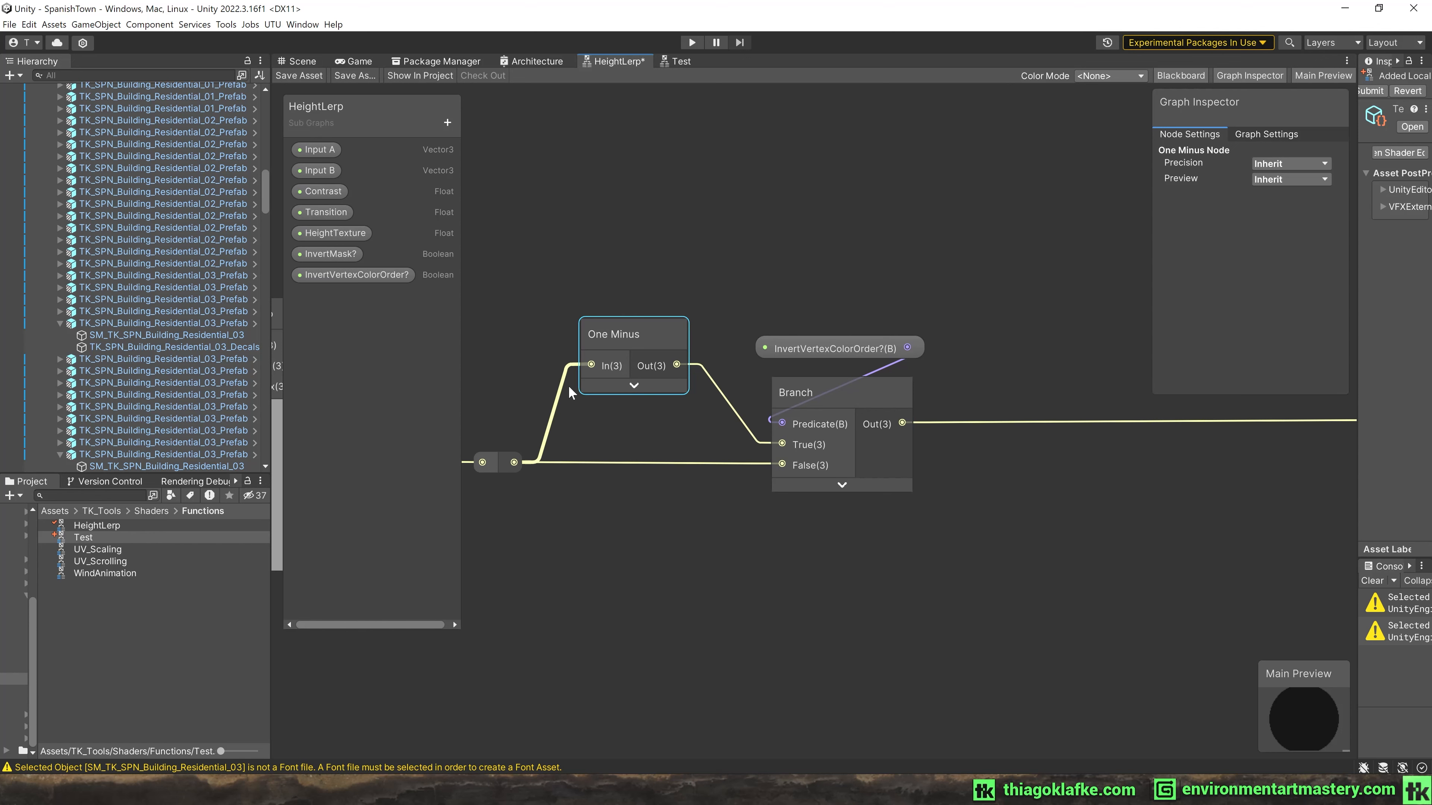
middle_click_drag(930, 319, 677, 304)
middle_click_drag(1137, 318, 652, 326)
scroll(654, 327, "down", 4)
middle_click_drag(552, 322, 870, 352)
middle_click_drag(975, 345, 738, 365)
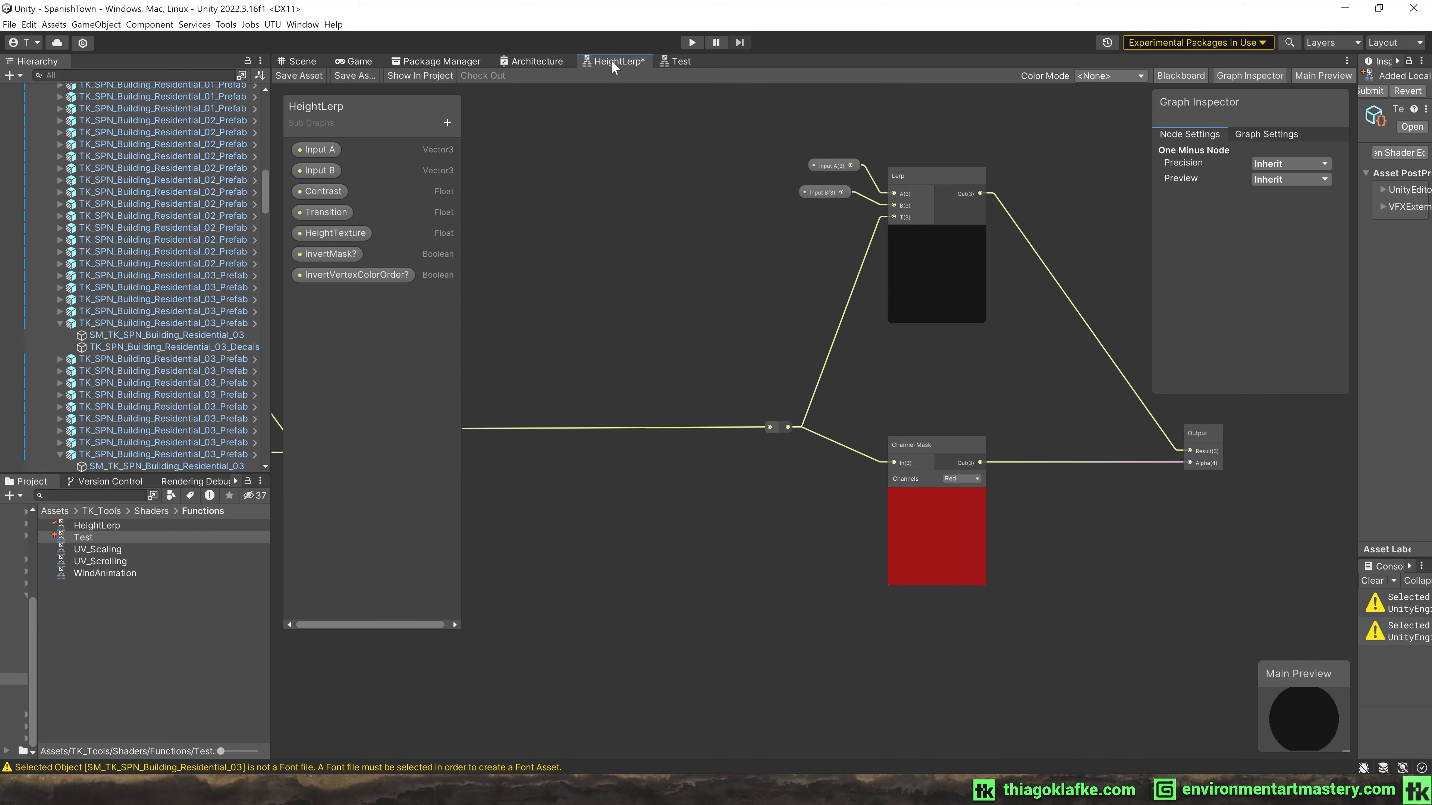
Save the HeightLerp sub graph and switch to the Architecture shader graph.
left_click(283, 73)
middle_click_drag(652, 254, 1119, 251)
middle_click_drag(557, 210, 845, 211)
middle_click_drag(844, 211, 867, 212)
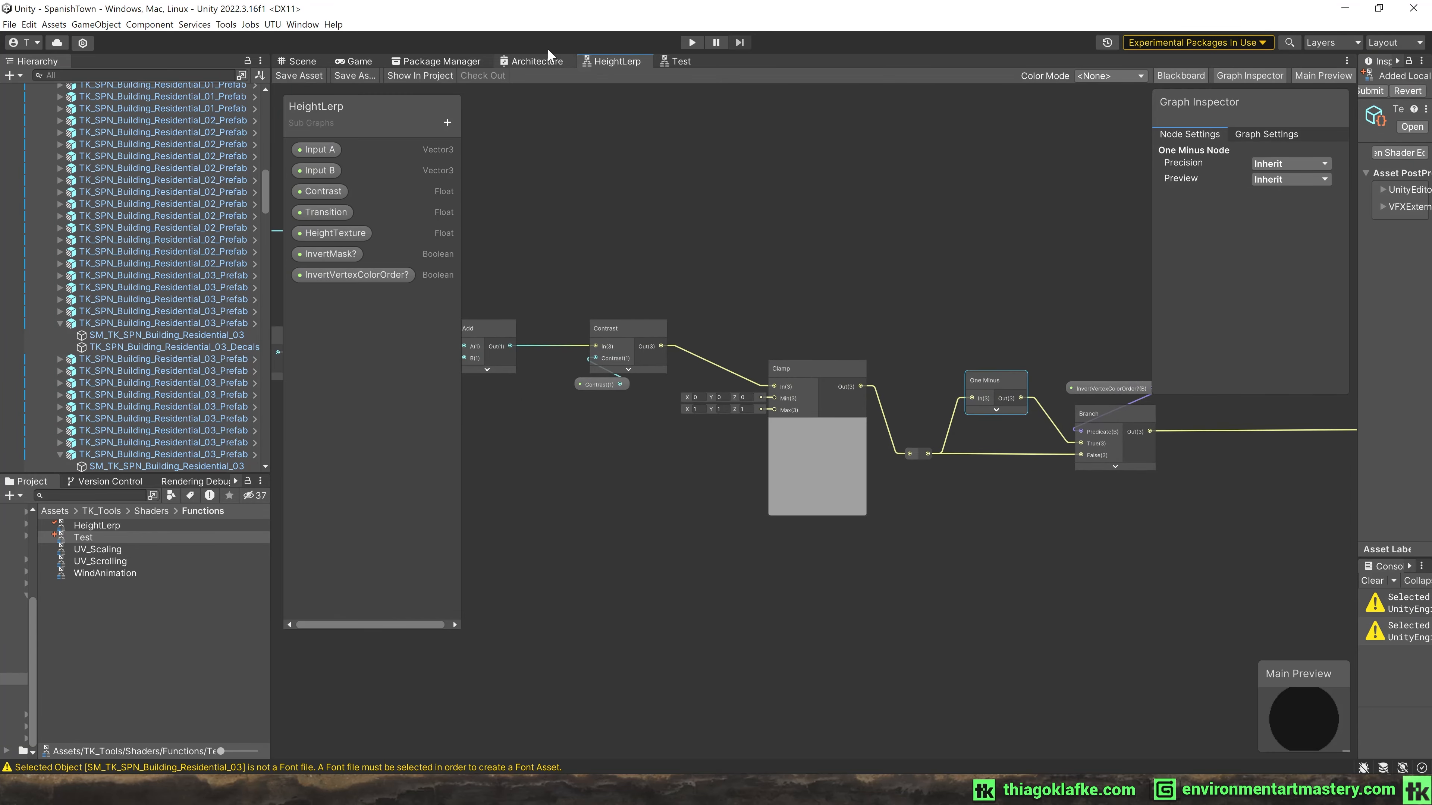
left_click(537, 61)
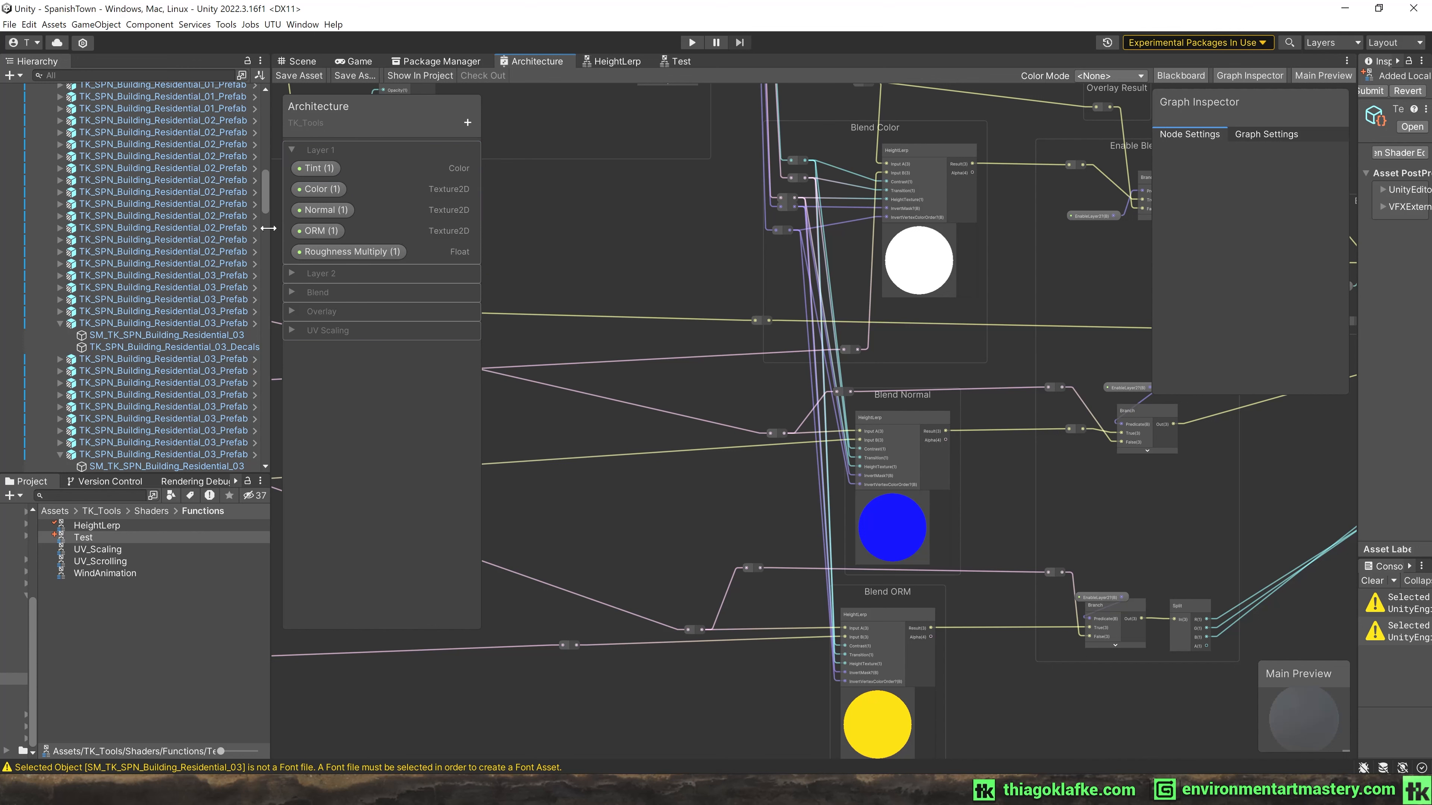
Add a new property category to the Architecture graph containing a Boolean property named UseOverlay?
left_click(328, 151)
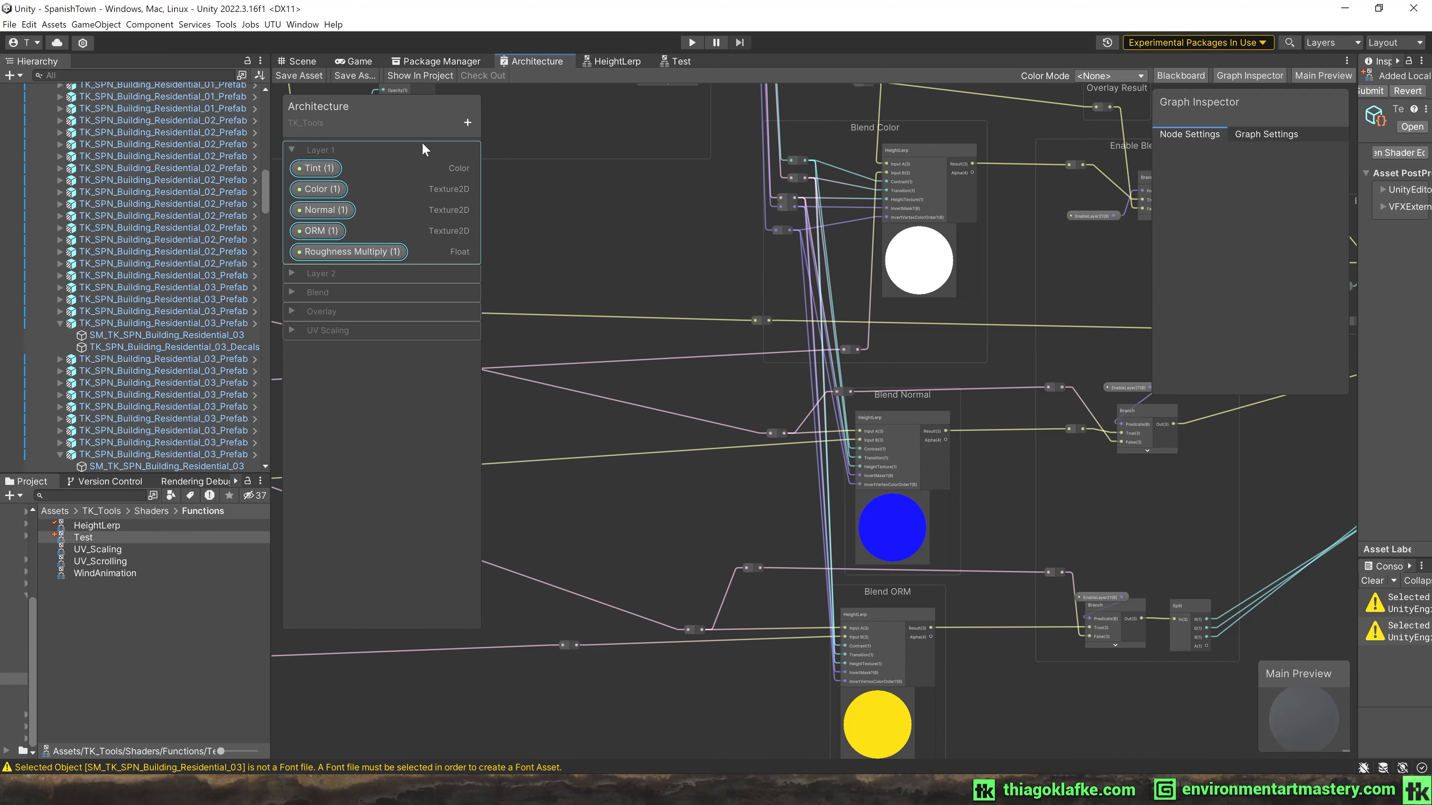
left_click(467, 124)
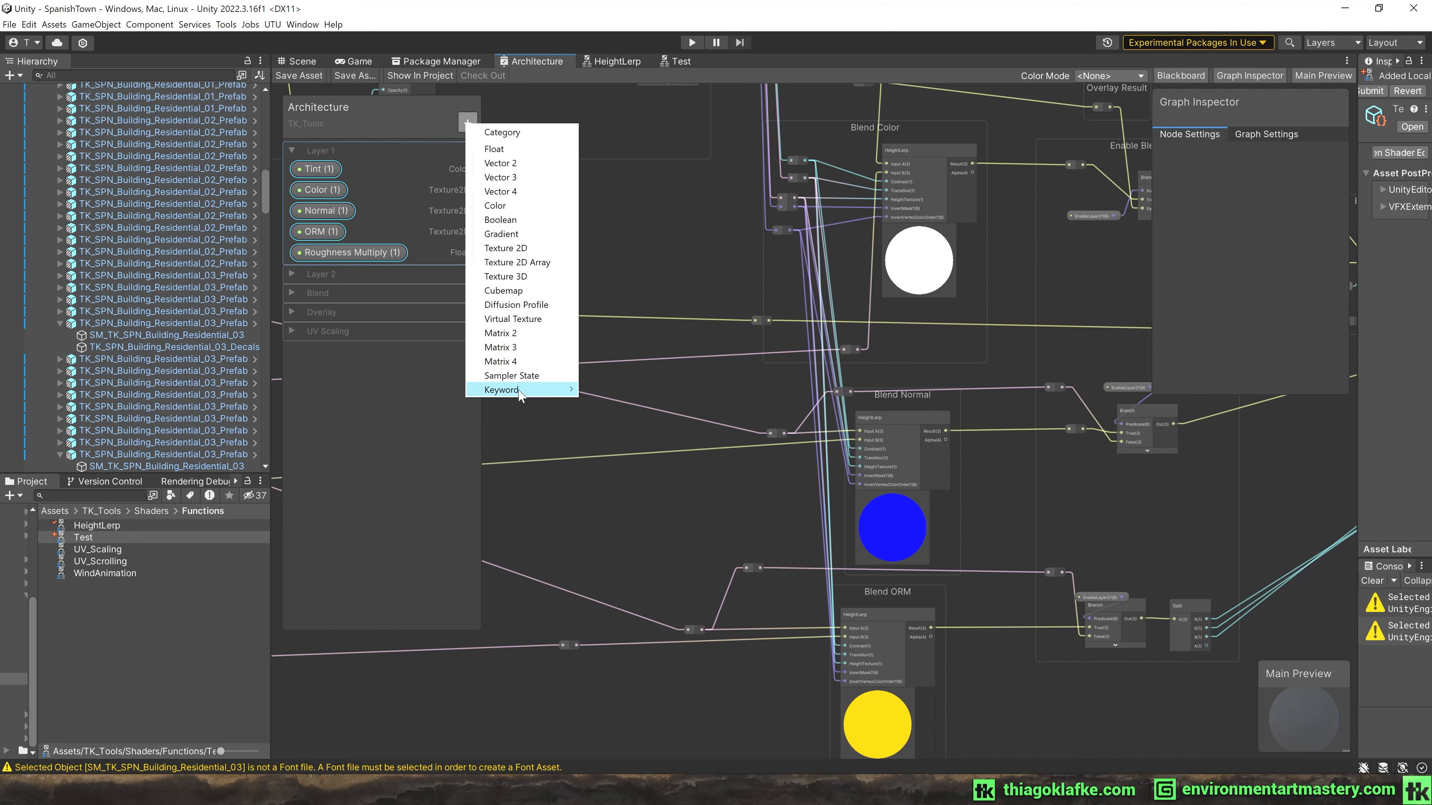
left_click(514, 135)
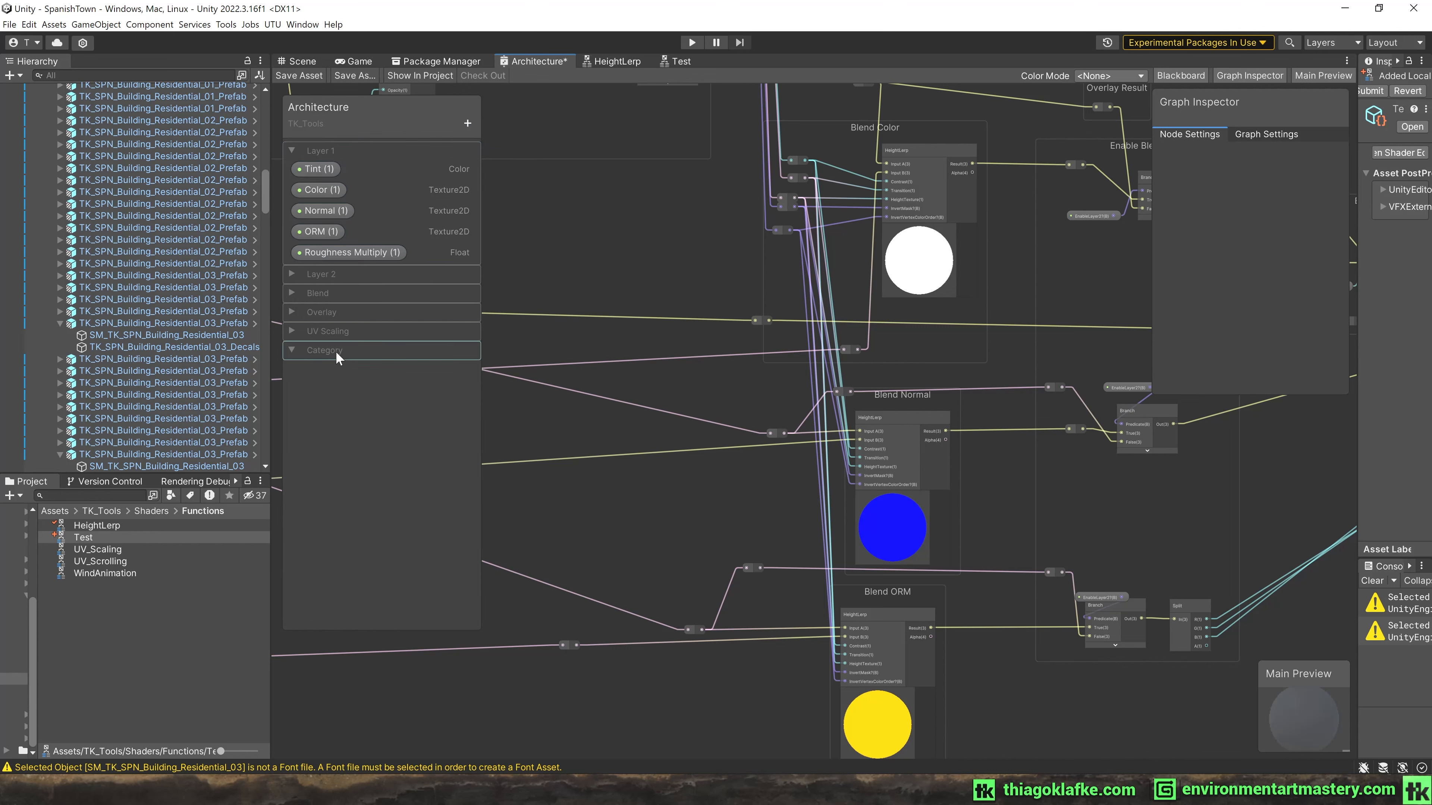
left_click(470, 125)
left_click(503, 223)
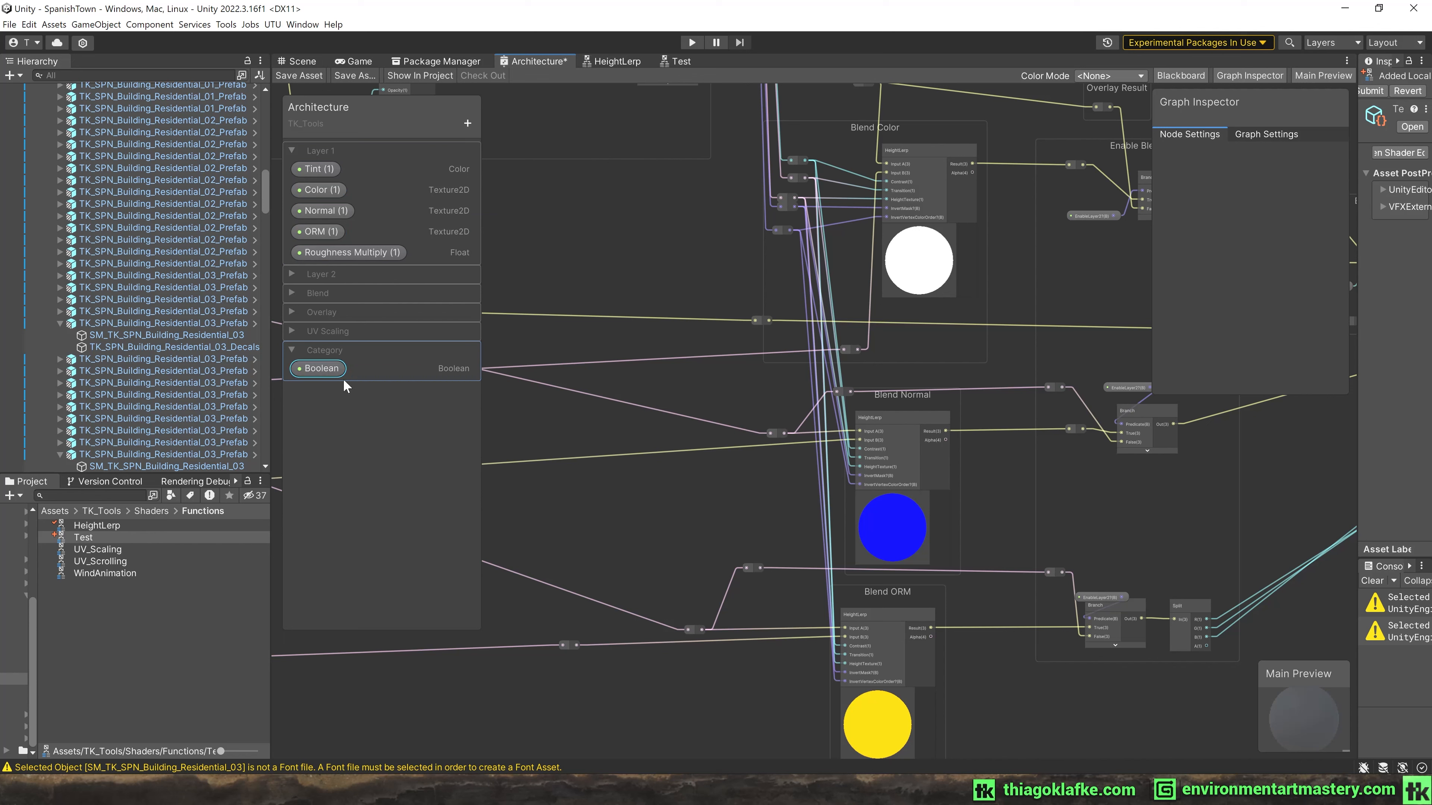
type("Use")
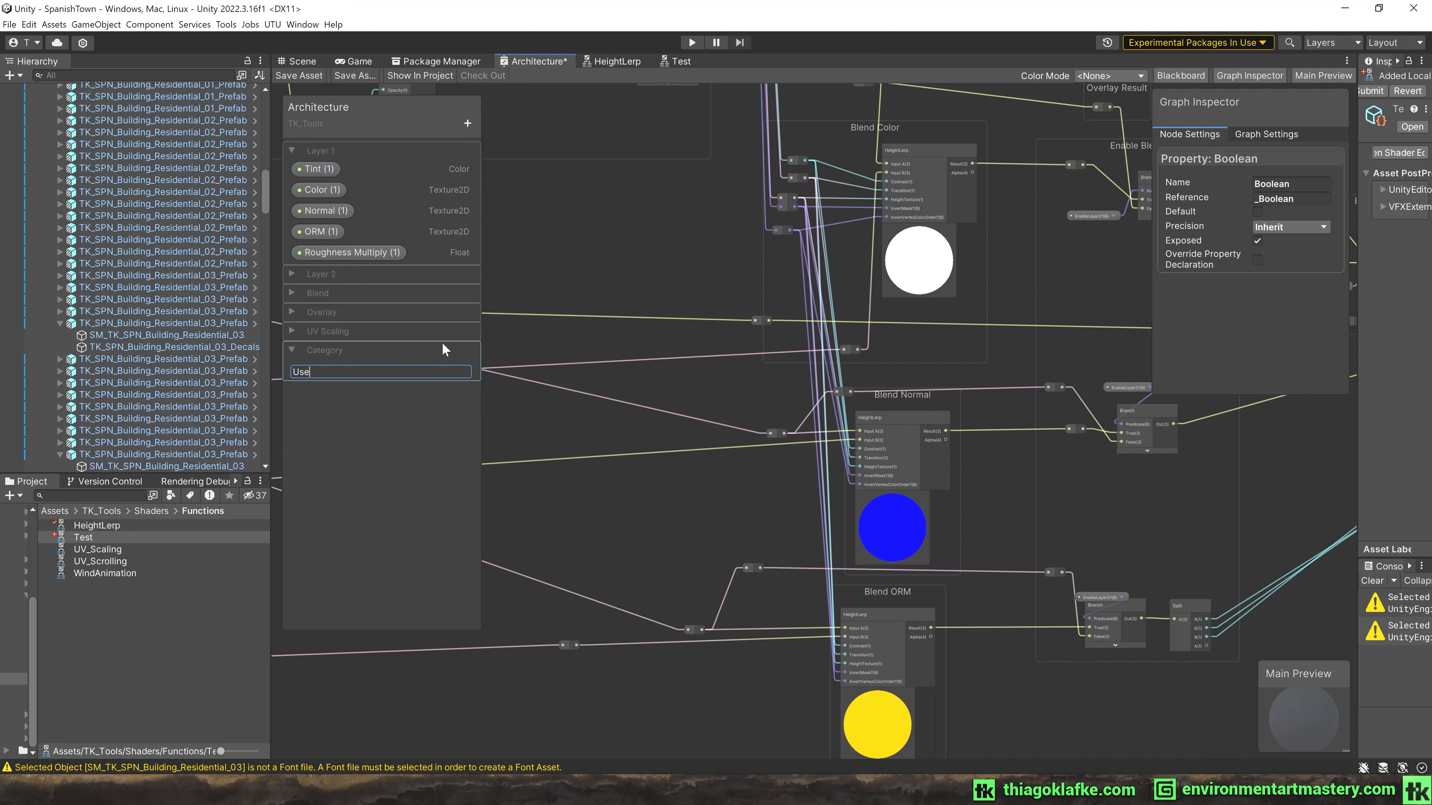
type("Overlay?")
key("Return")
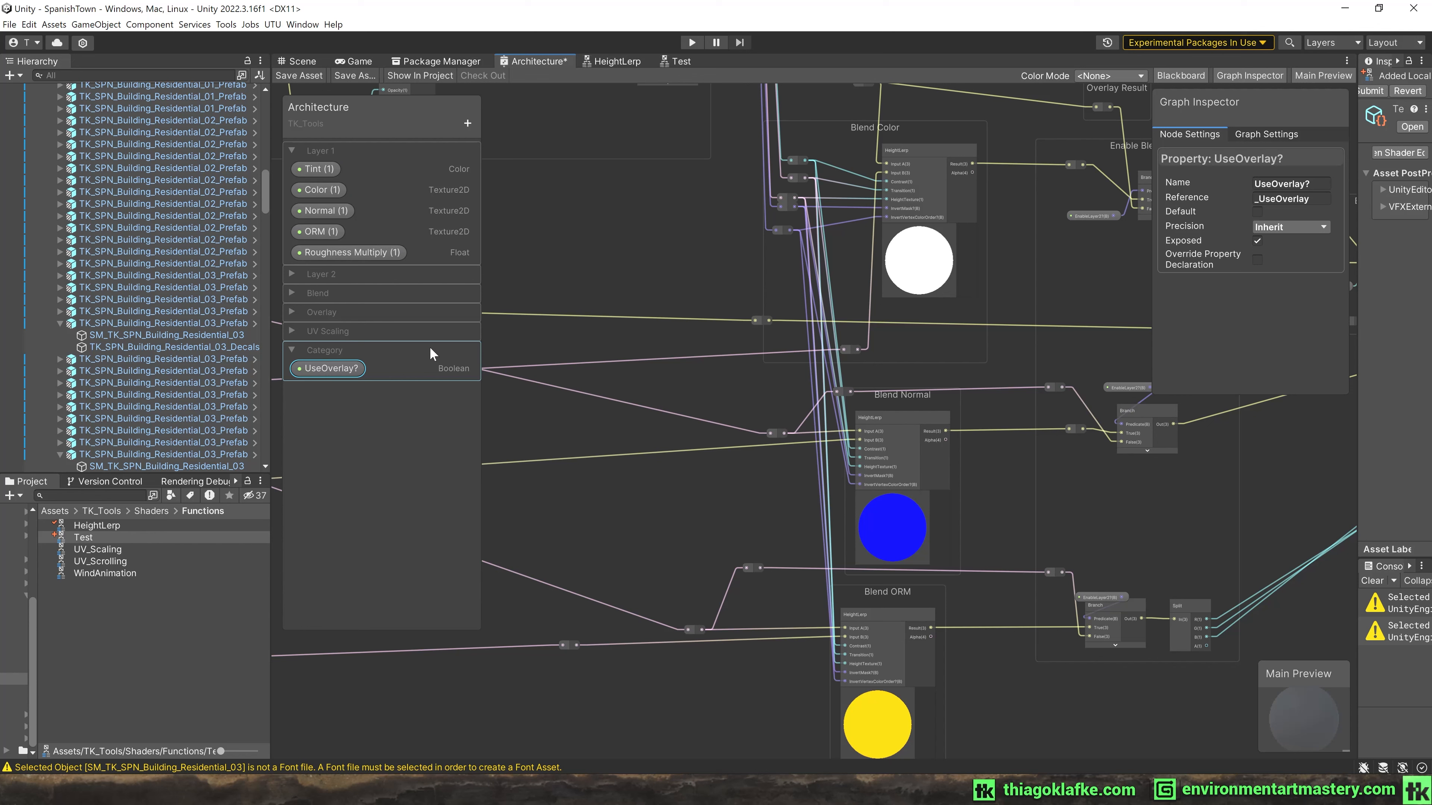
Add a Texture 2D property named Color to the new category below UseOverlay?
left_click(430, 345)
left_click(467, 123)
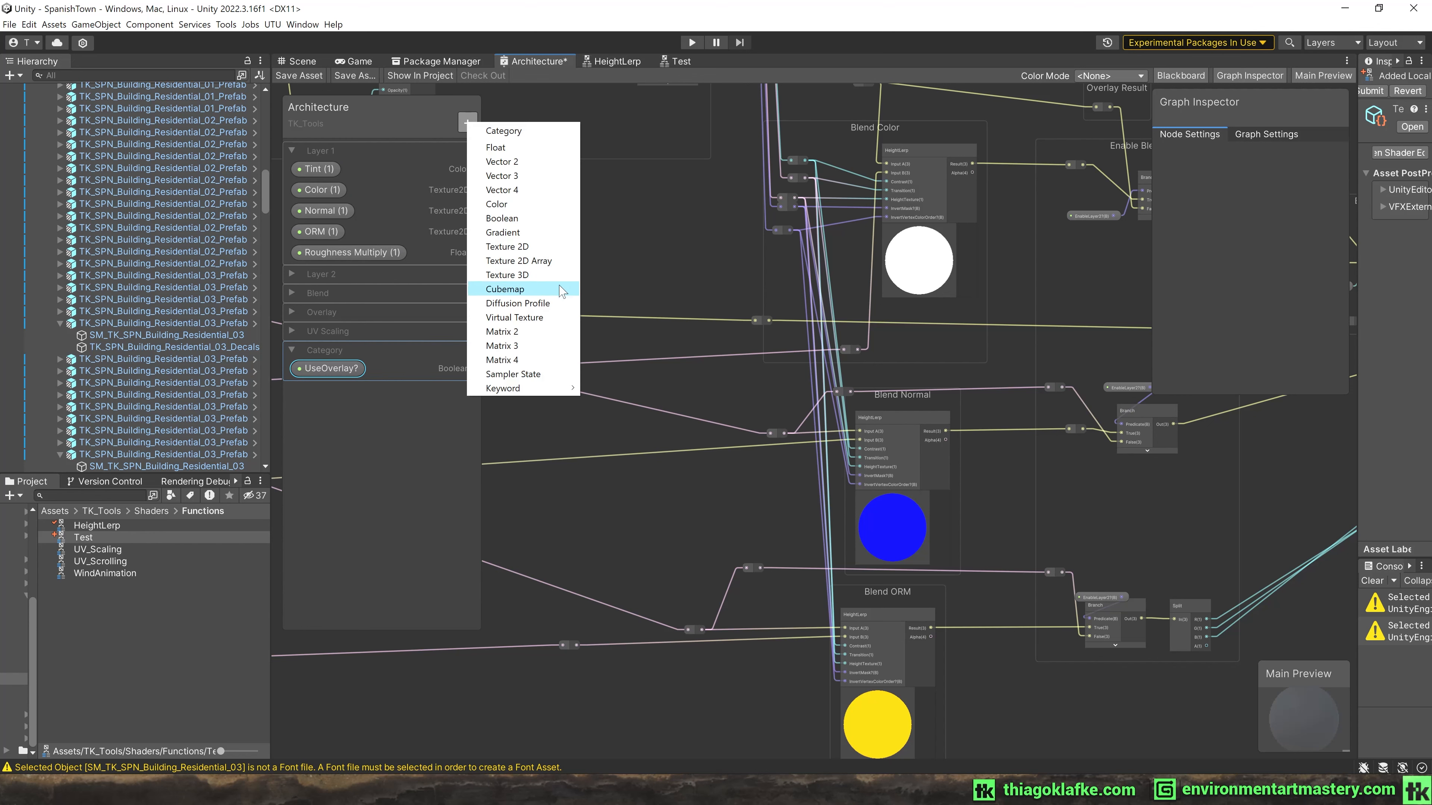
left_click(529, 251)
left_click(347, 418)
double_click(324, 395)
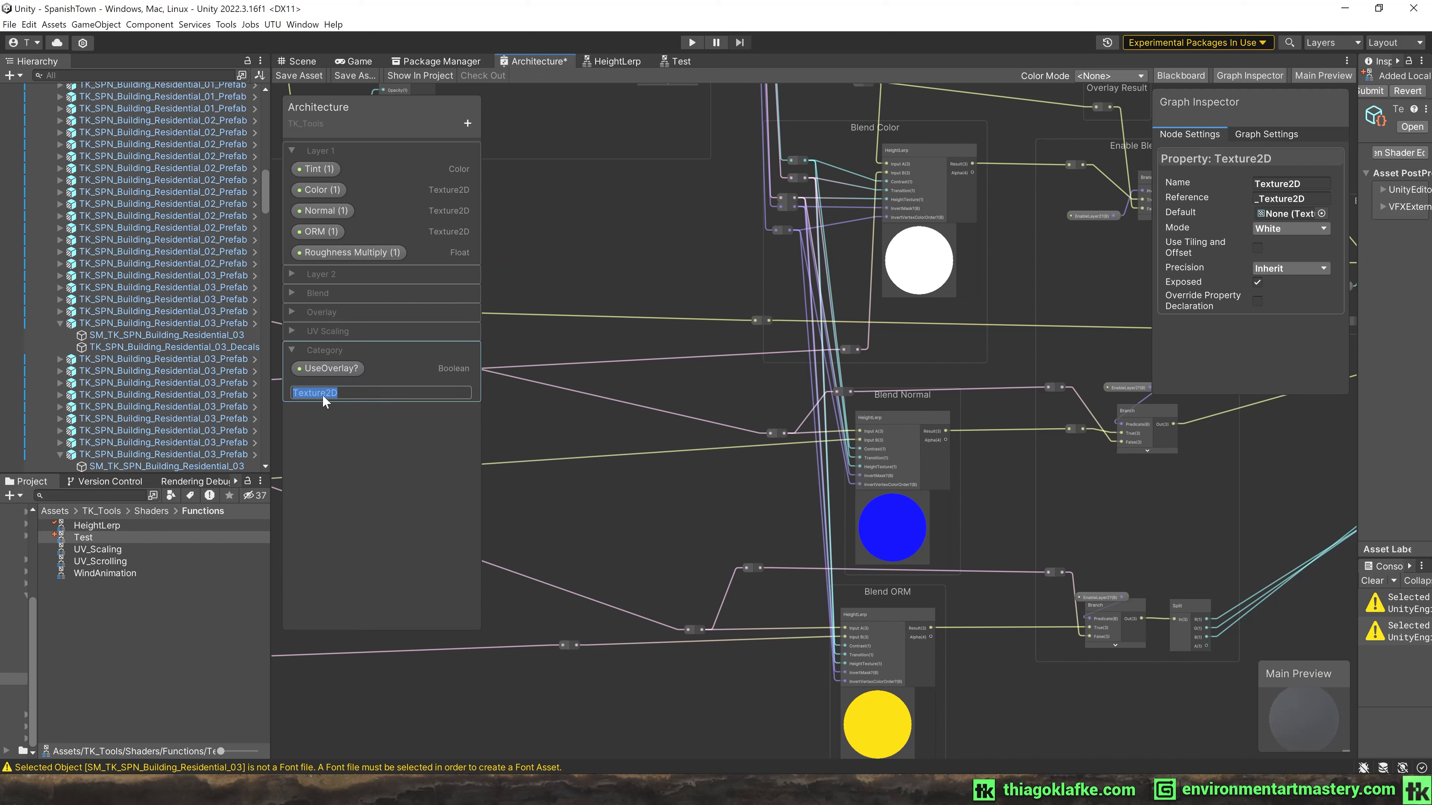
type("Color")
key("Return")
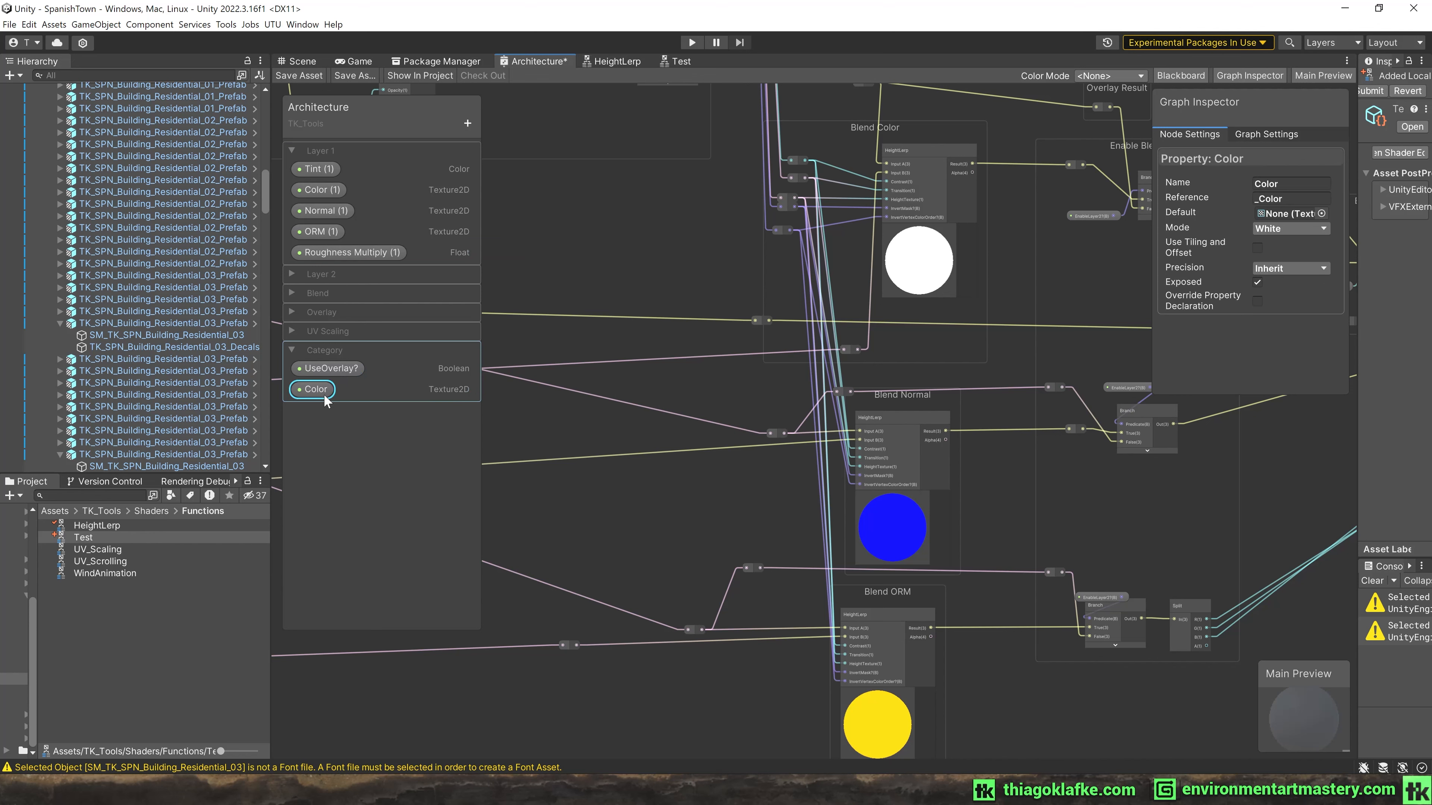
Delete the new Color and UseOverlay? properties along with the category that holds them.
left_click(381, 367)
left_click(462, 127)
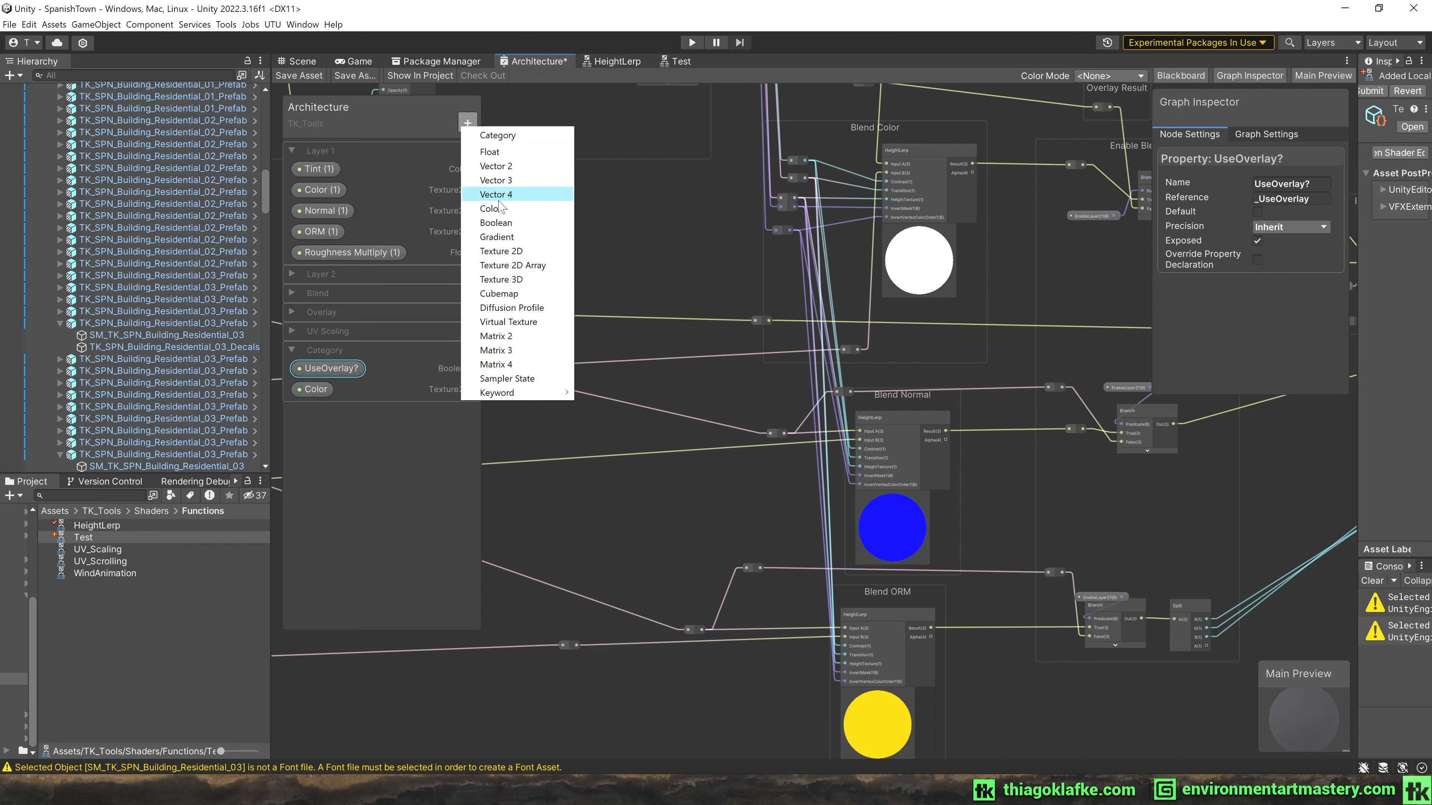
left_click(325, 399)
left_click(320, 391)
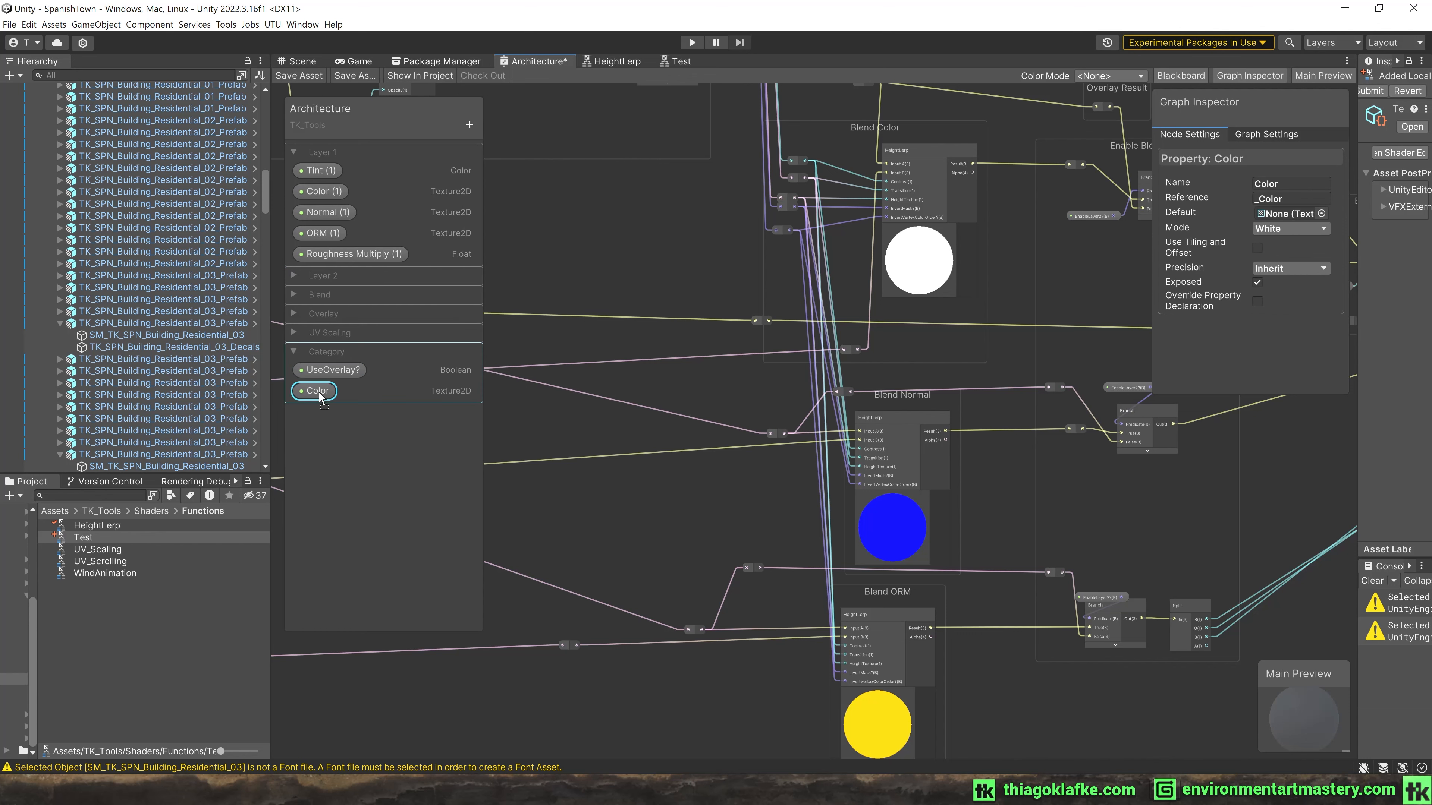
key("Delete")
left_click(339, 373)
key("Delete")
left_click(340, 354)
key("Delete")
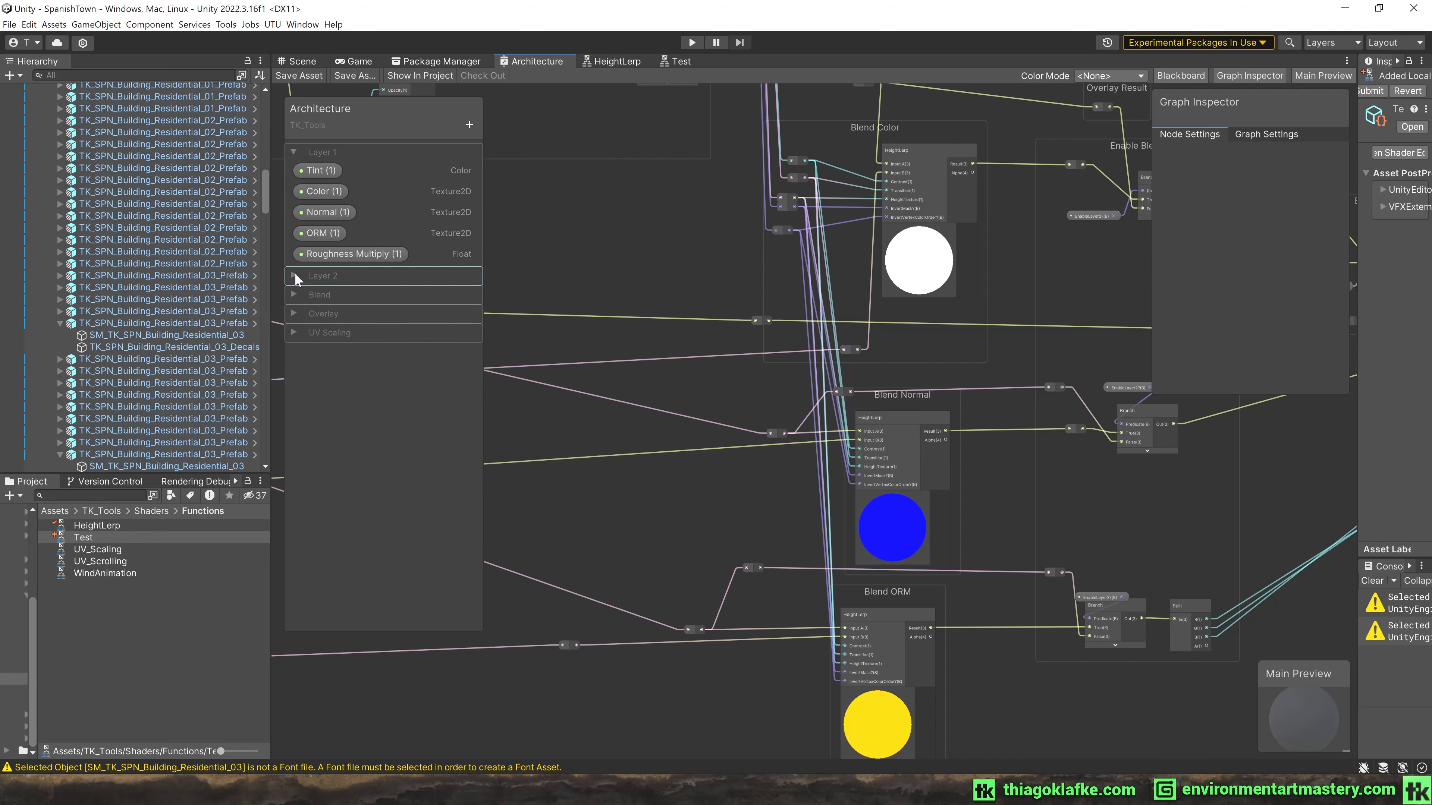
Expand the Layer 2, Blend and Overlay property categories and enlarge the Blackboard to fit their properties.
left_click(321, 170)
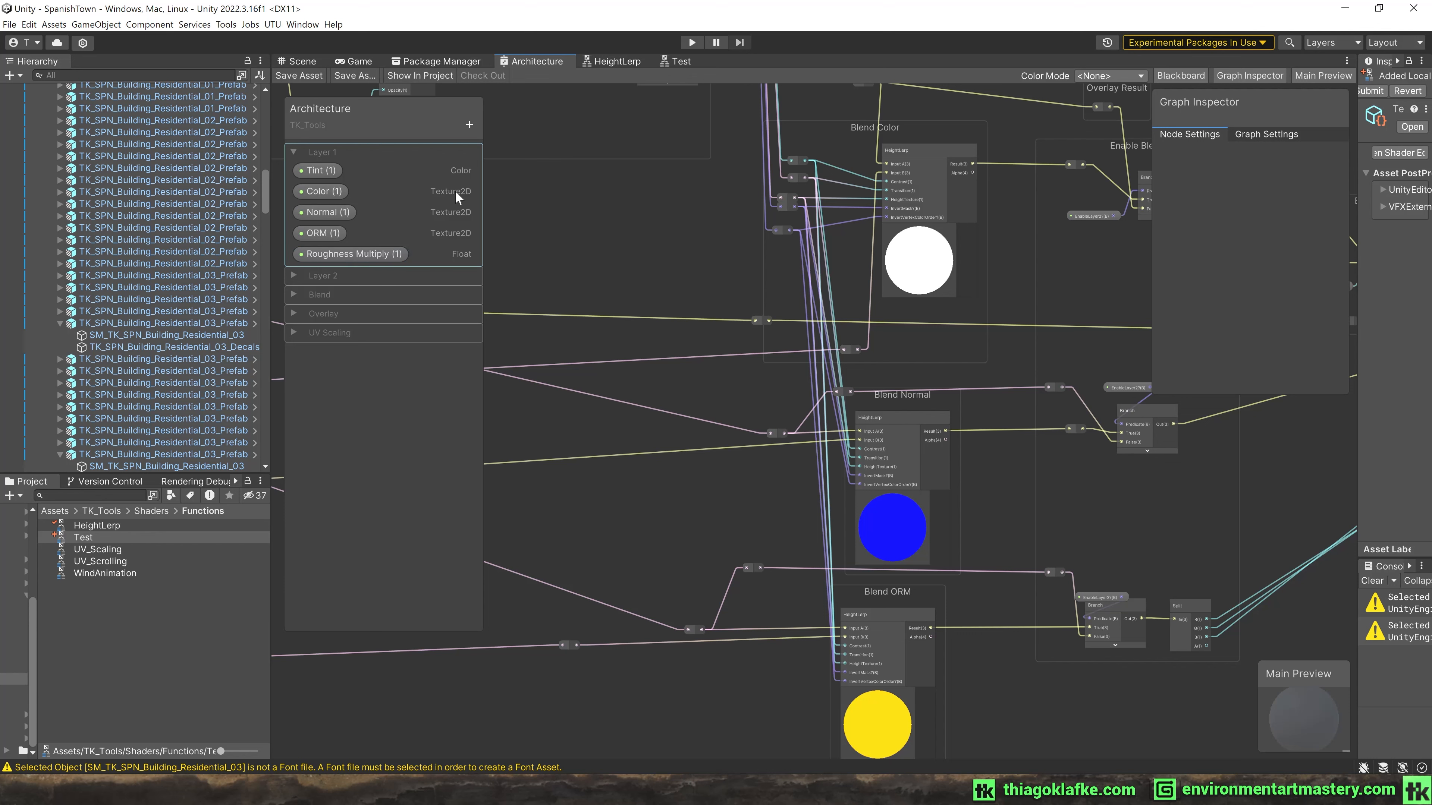
left_click(294, 275)
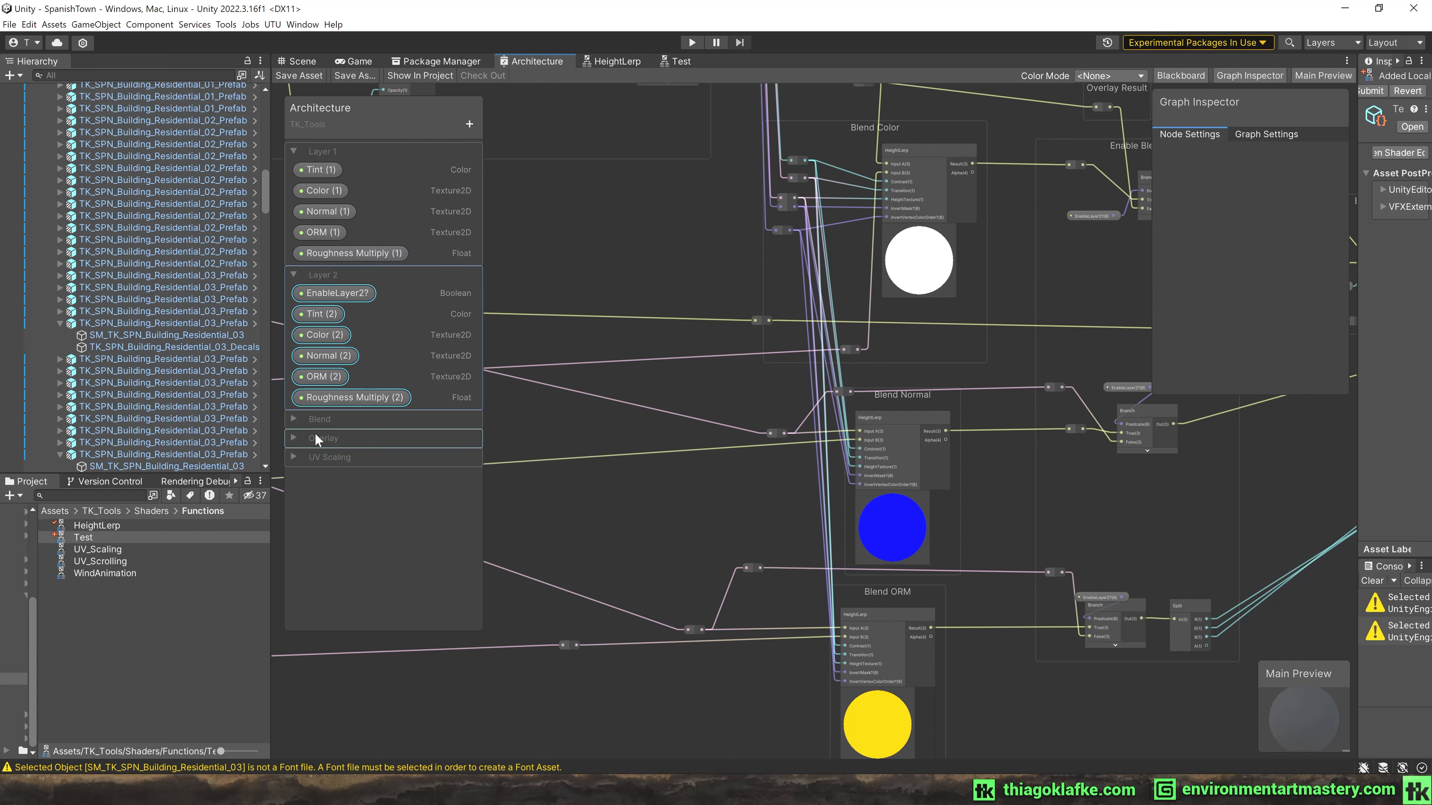
left_click(293, 420)
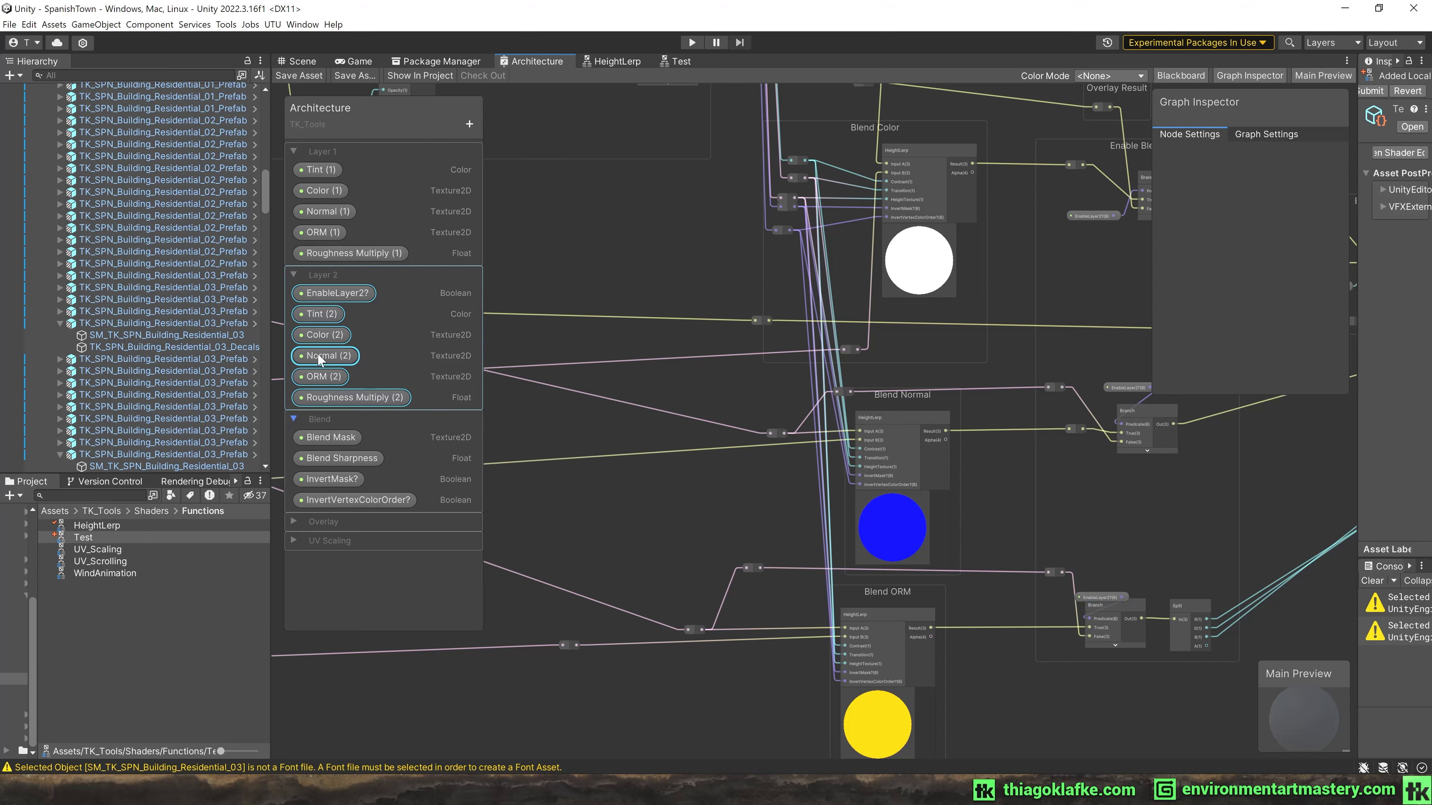
left_click(293, 523)
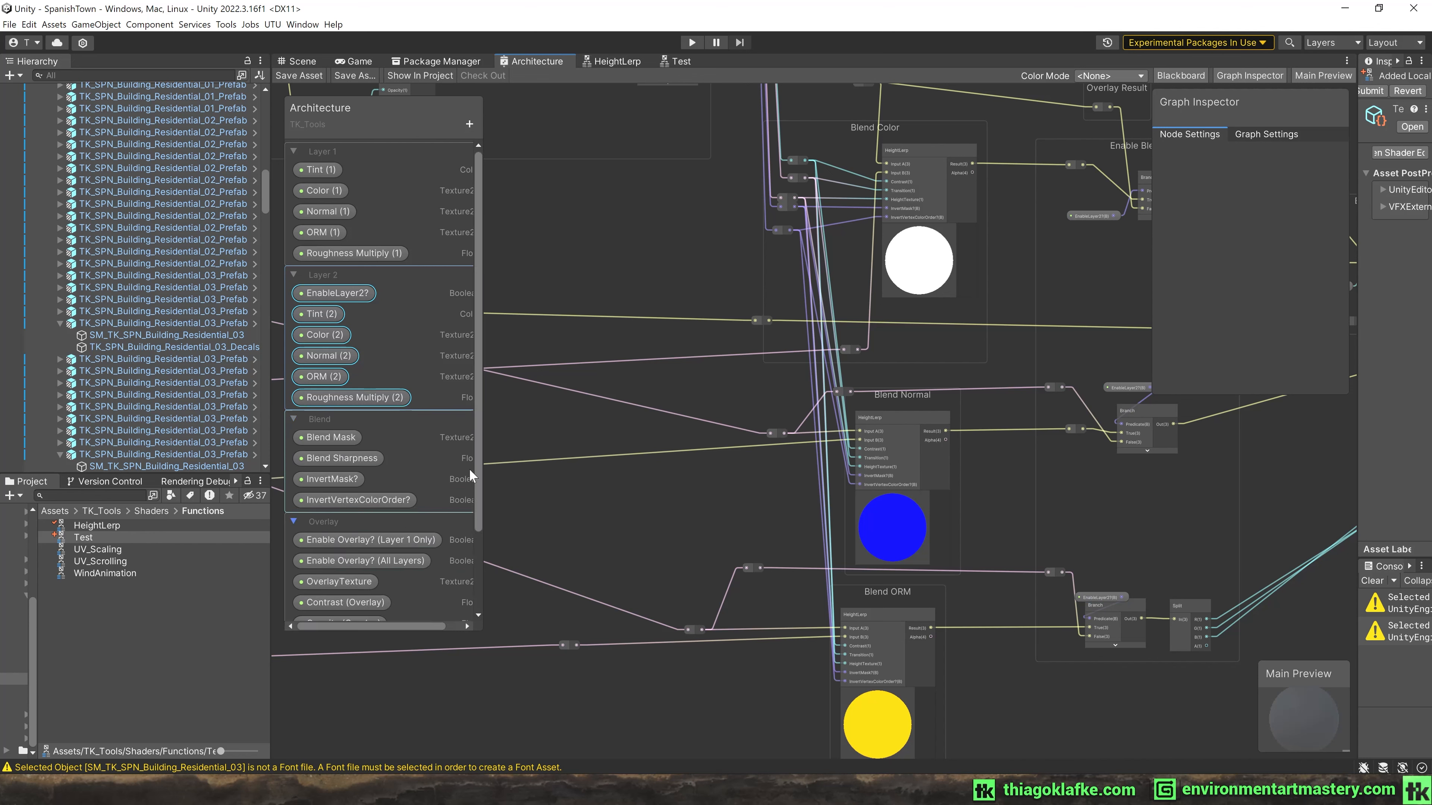
left_click_drag(479, 631, 530, 631)
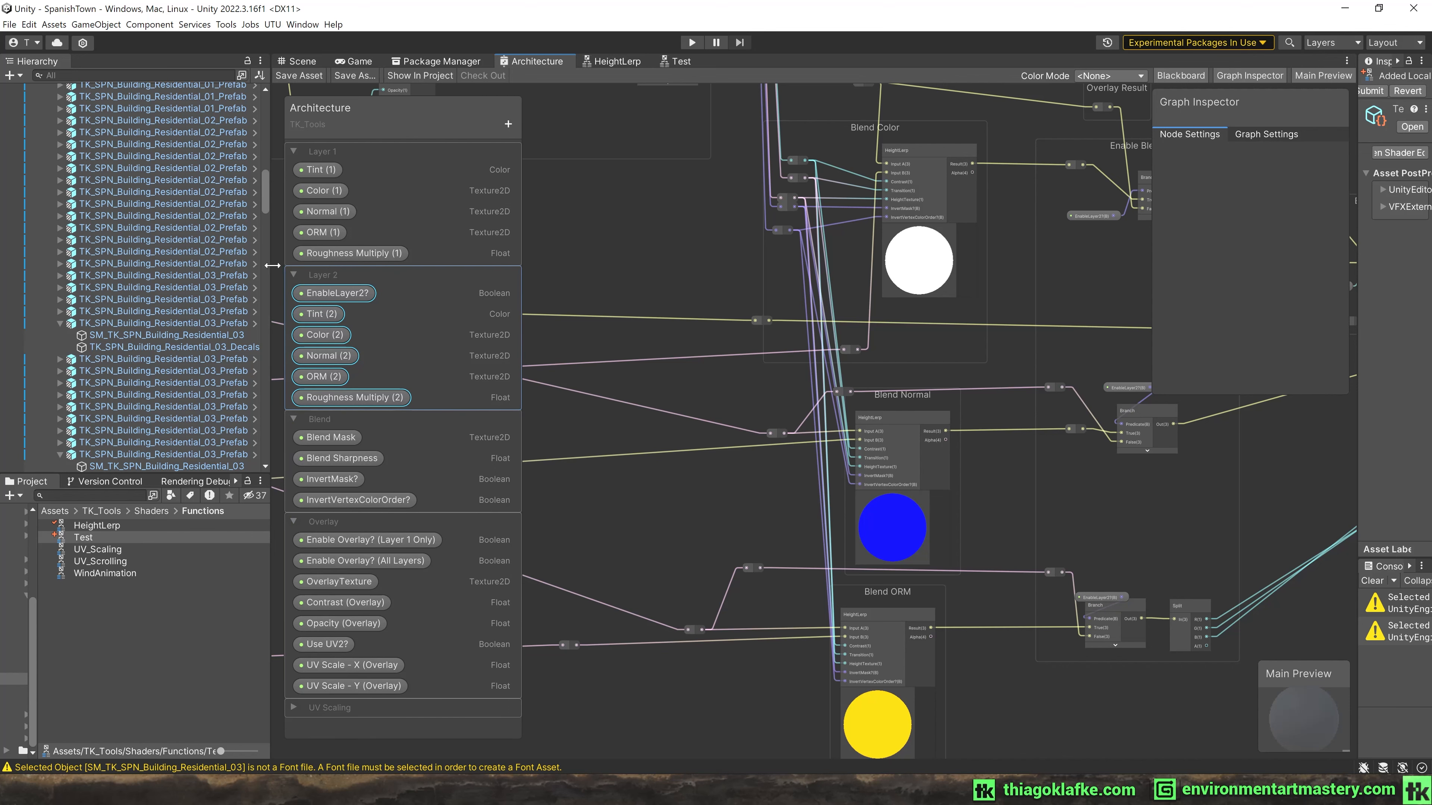
Narrow the Hierarchy to give the Architecture graph more room, and hide the Blackboard.
left_click_drag(271, 284, 133, 284)
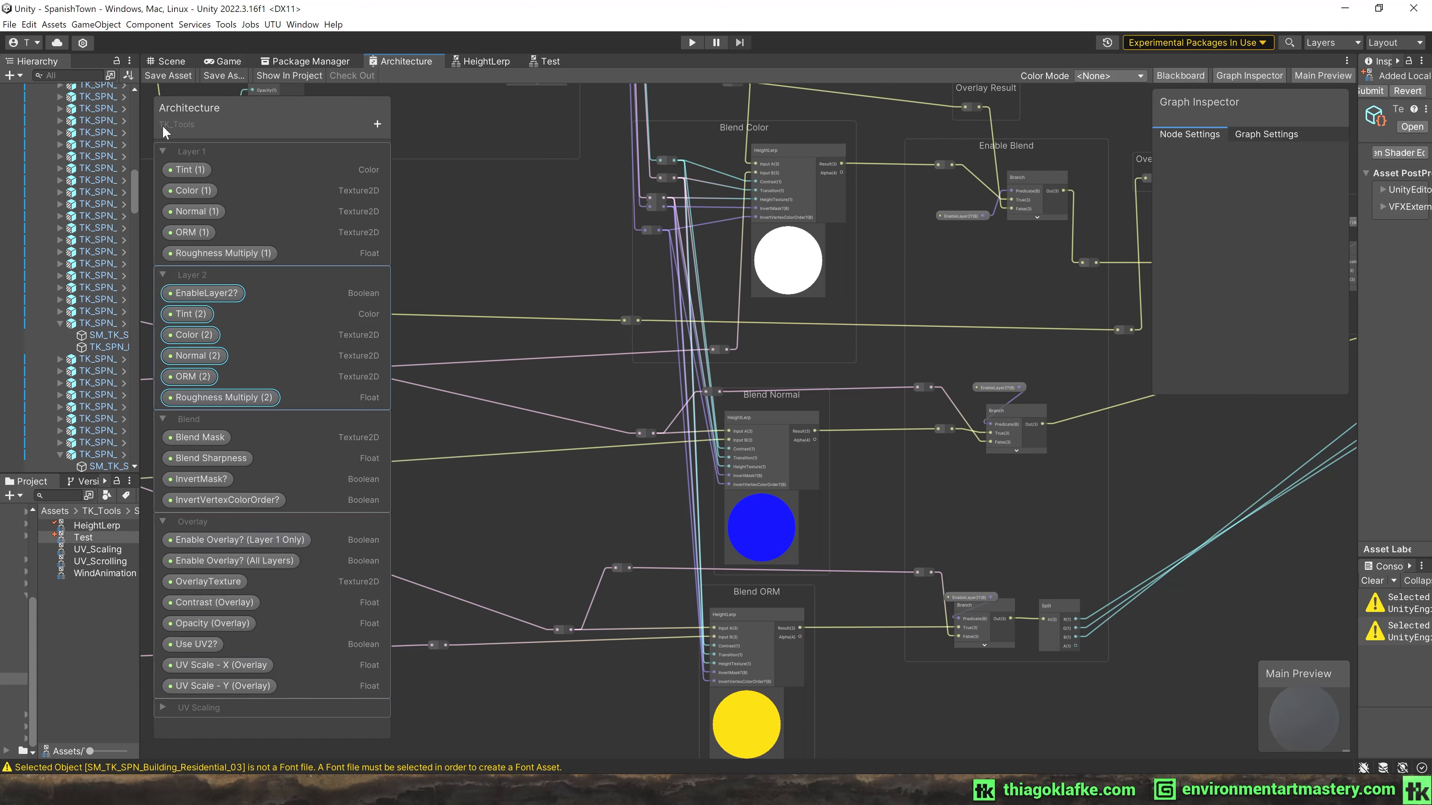
left_click(1179, 74)
Examine the overall Architecture graph layout and the texture sampling and tint nodes inside its Layer 1 group.
scroll(441, 233, "down", 5)
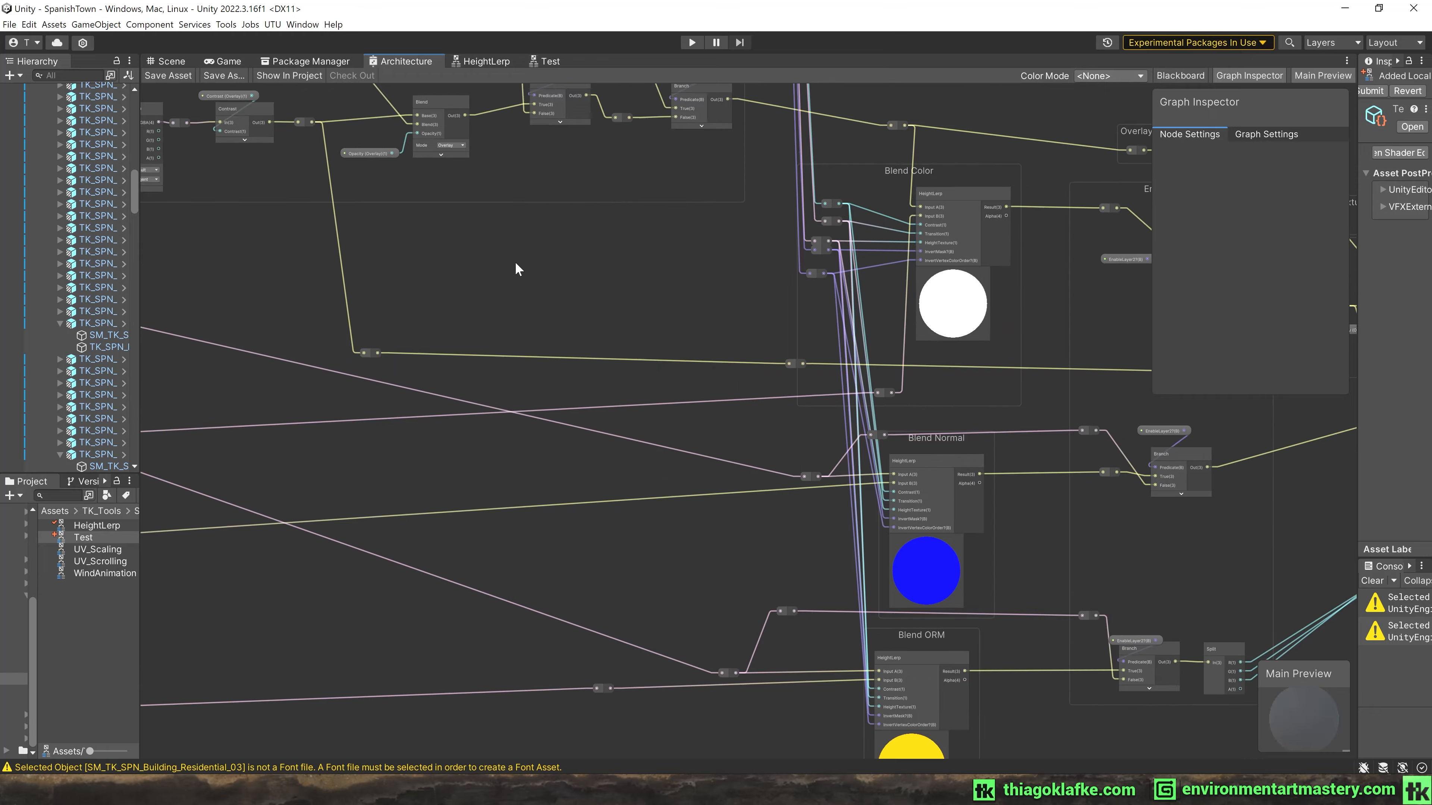
scroll(443, 307, "down", 2)
middle_click_drag(366, 447, 472, 468)
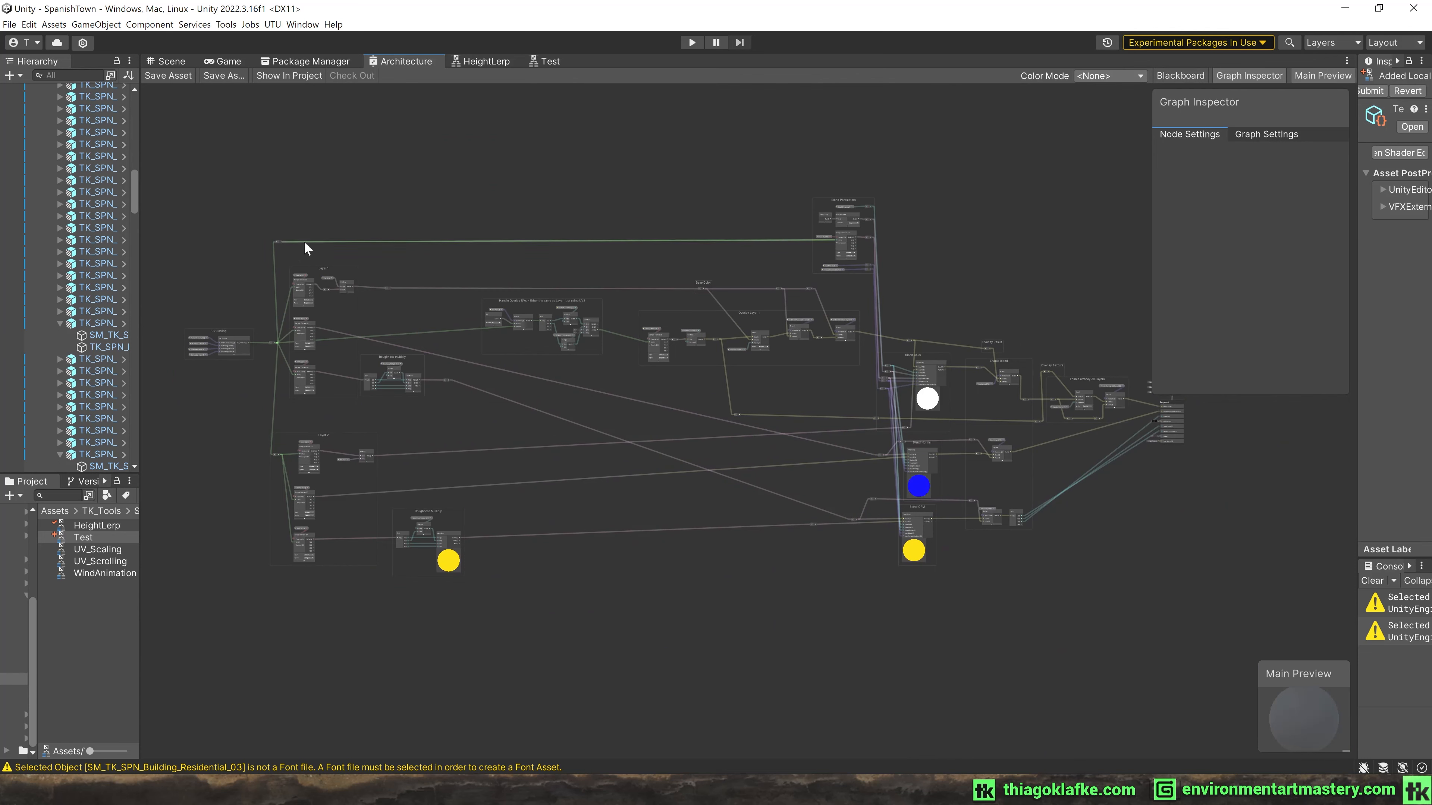
scroll(323, 330, "up", 4)
scroll(355, 274, "up", 2)
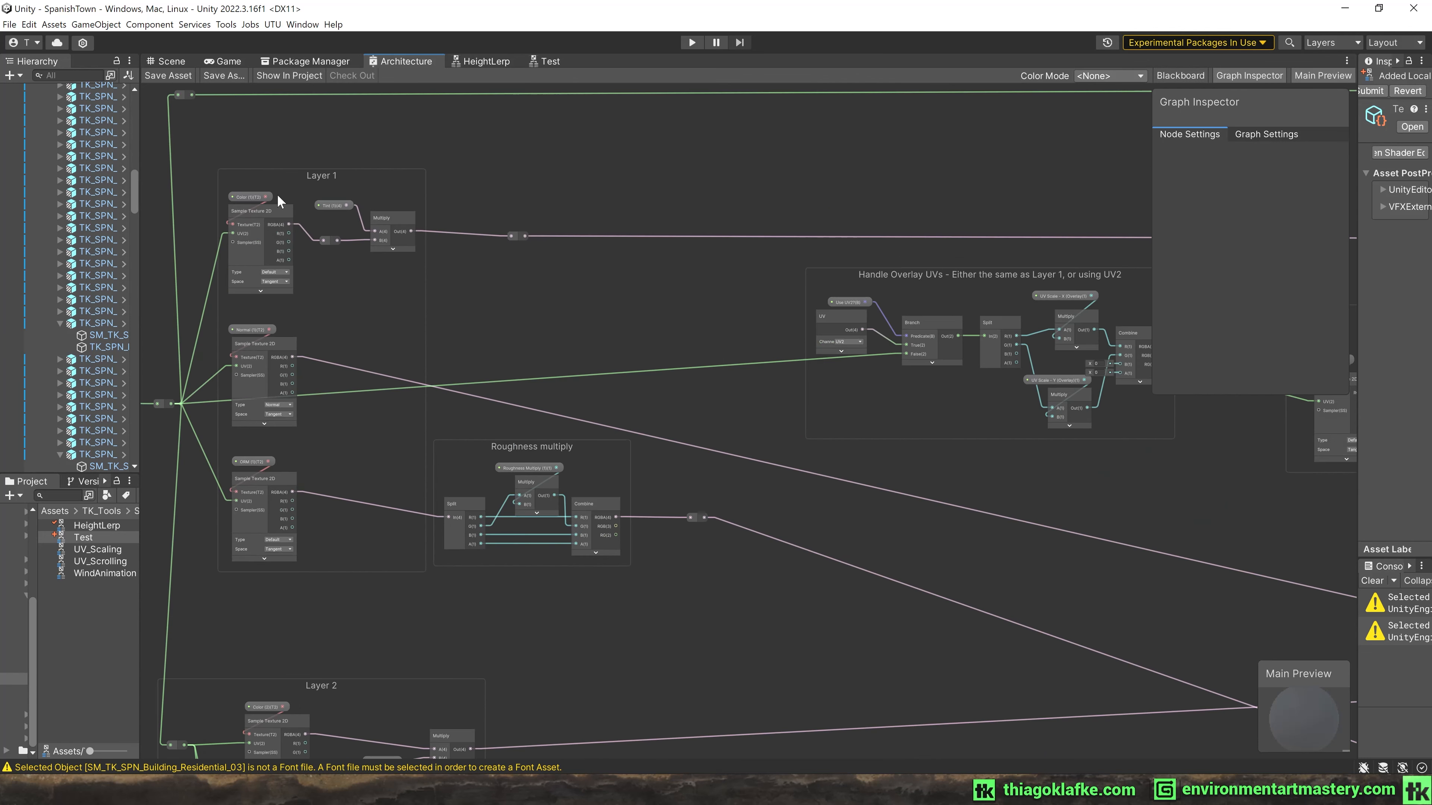
middle_click_drag(225, 185, 350, 172)
scroll(353, 171, "up", 2)
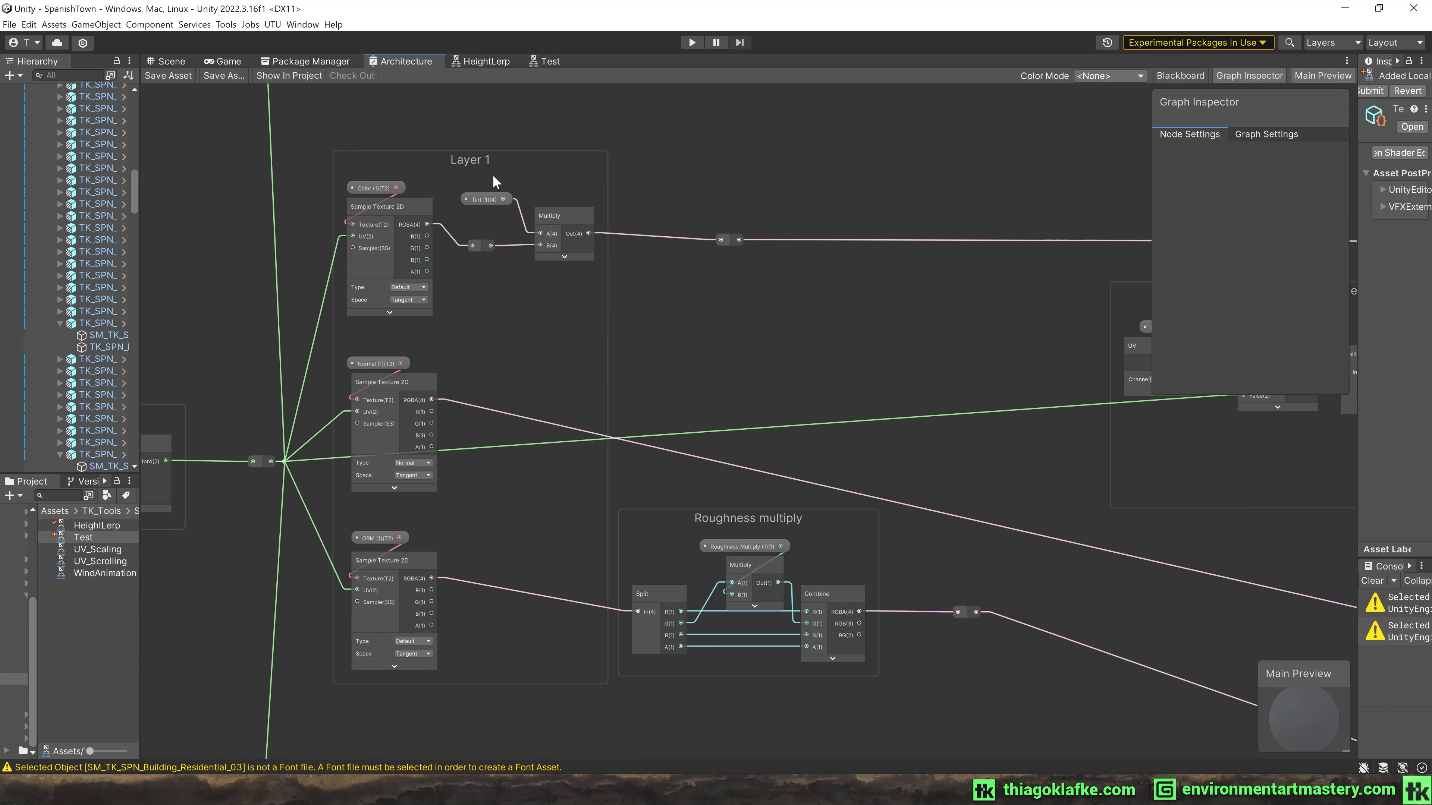
Tidy the Layer 1 color branch by moving the reroute, Multiply and Tint (1) nodes slightly upward into closer alignment.
scroll(418, 197, "up", 2)
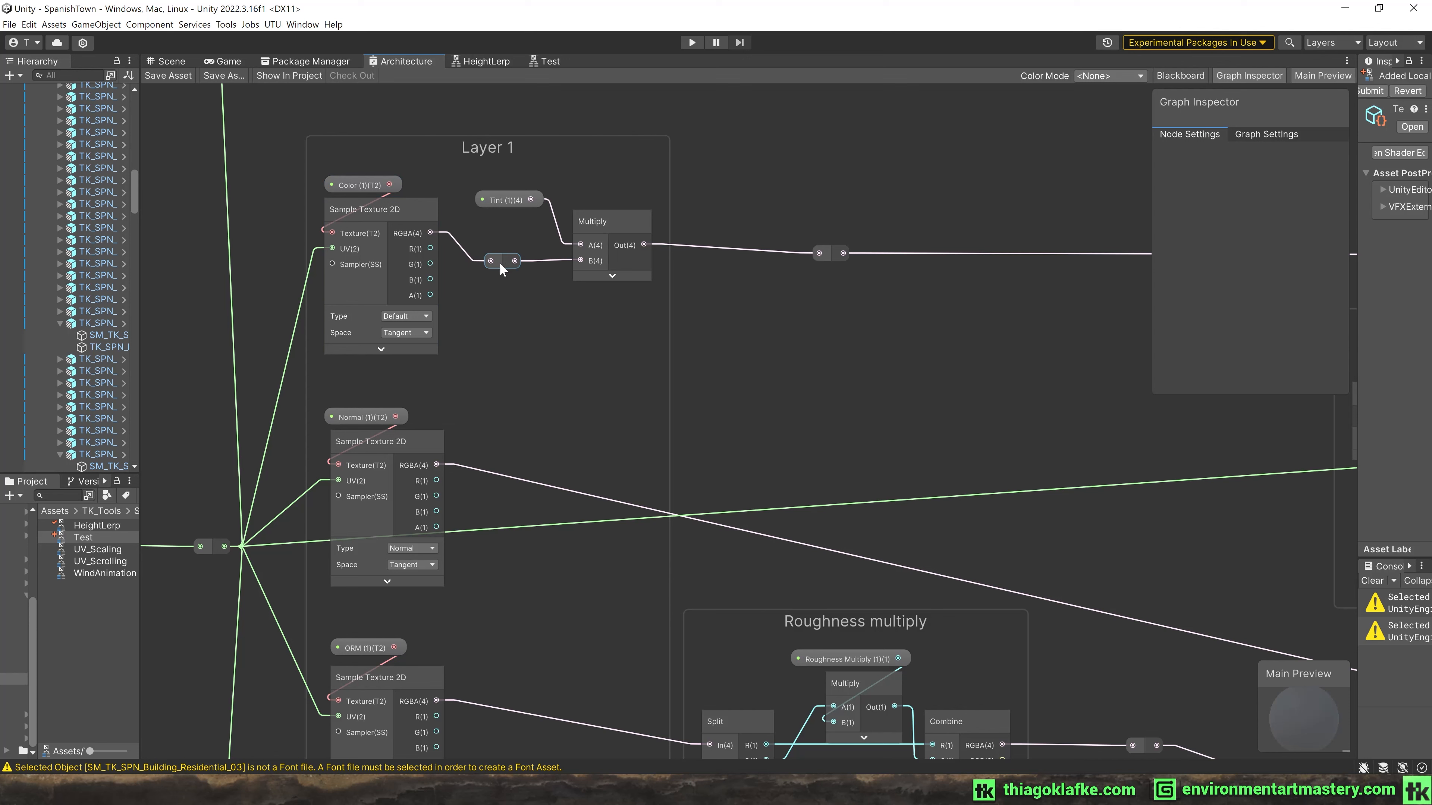
left_click_drag(500, 265, 501, 237)
left_click_drag(613, 225, 613, 213)
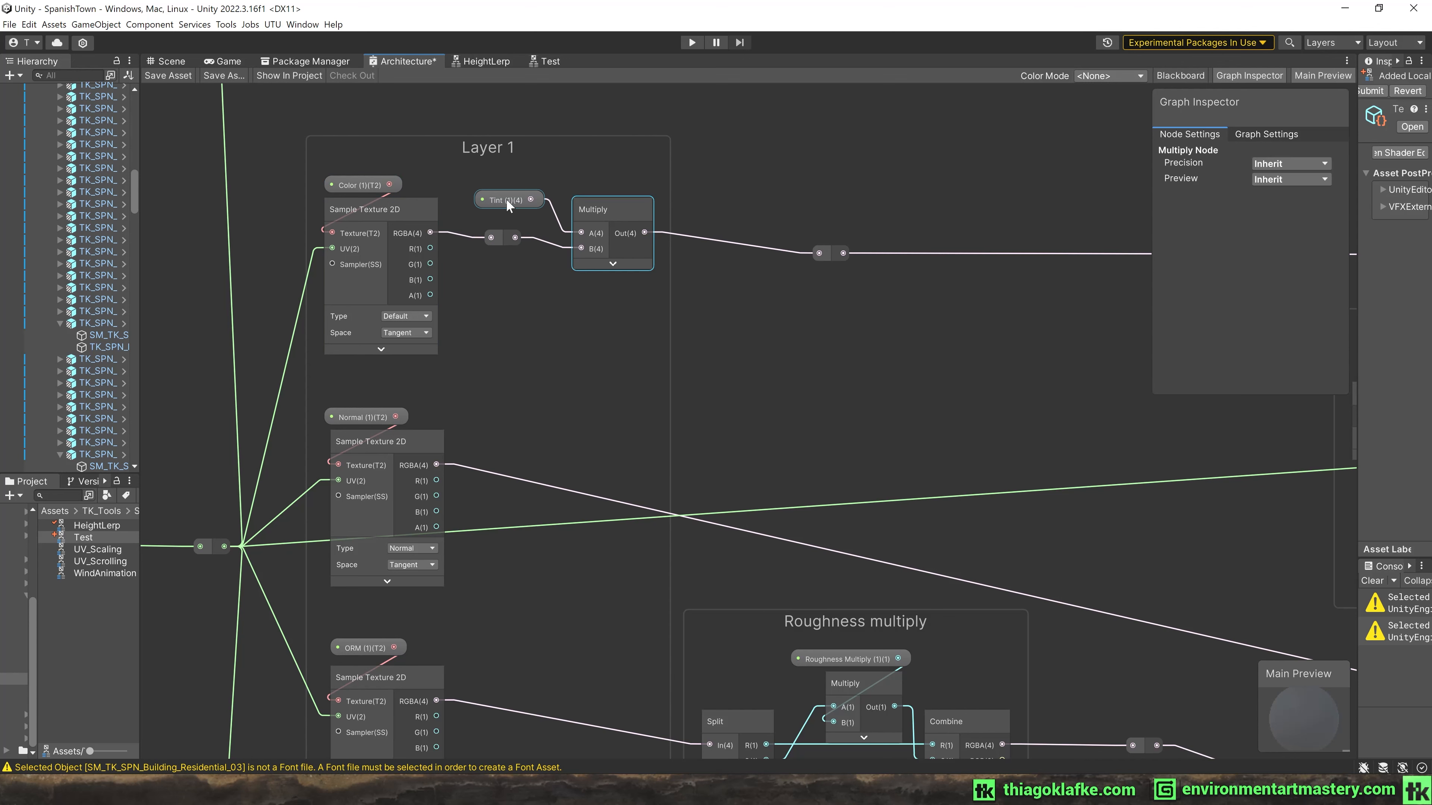
left_click_drag(507, 201, 505, 187)
left_click_drag(503, 237, 509, 231)
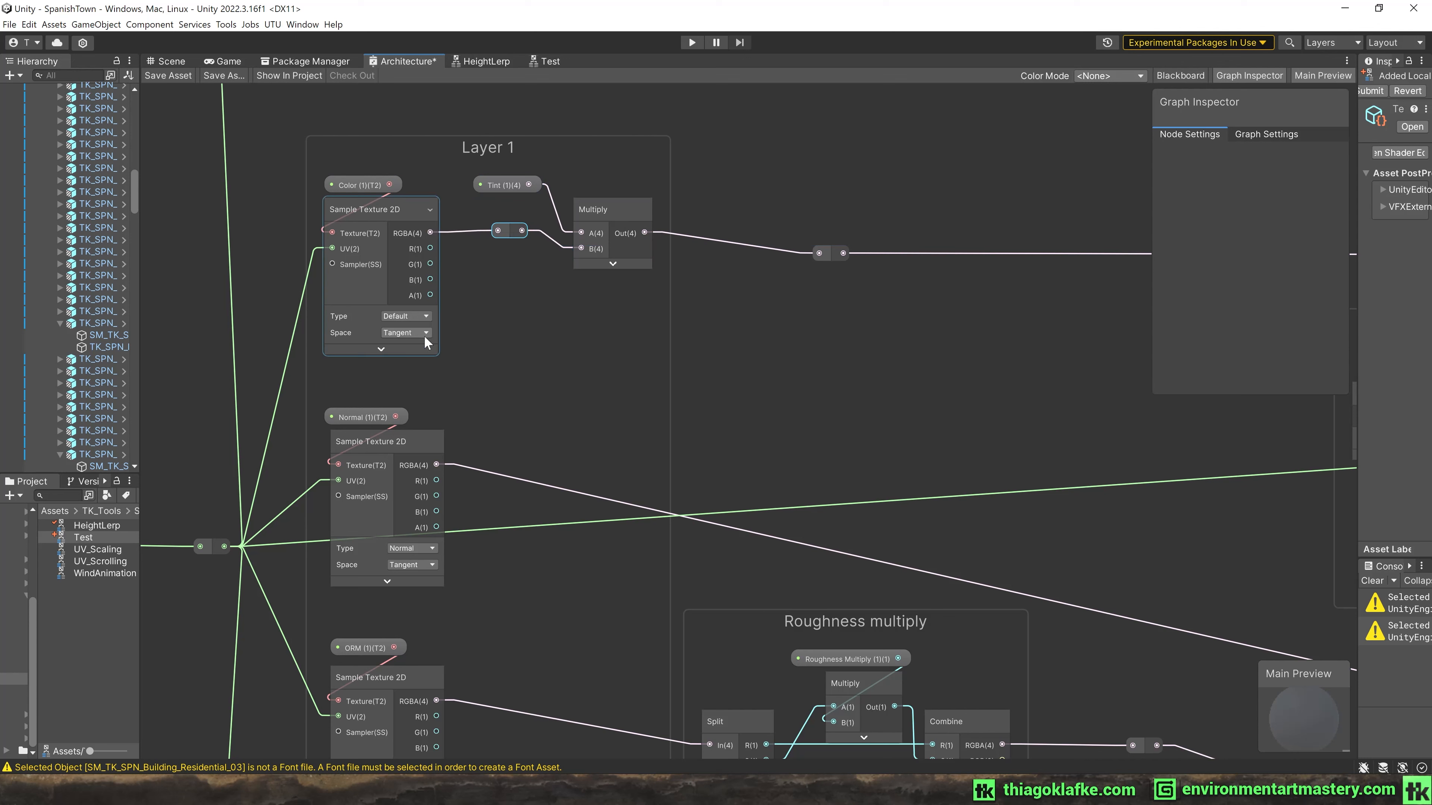
Examine the Layer 1 Normal (1) property and the Type setting of its Sample Texture 2D node.
middle_click_drag(530, 344, 550, 167)
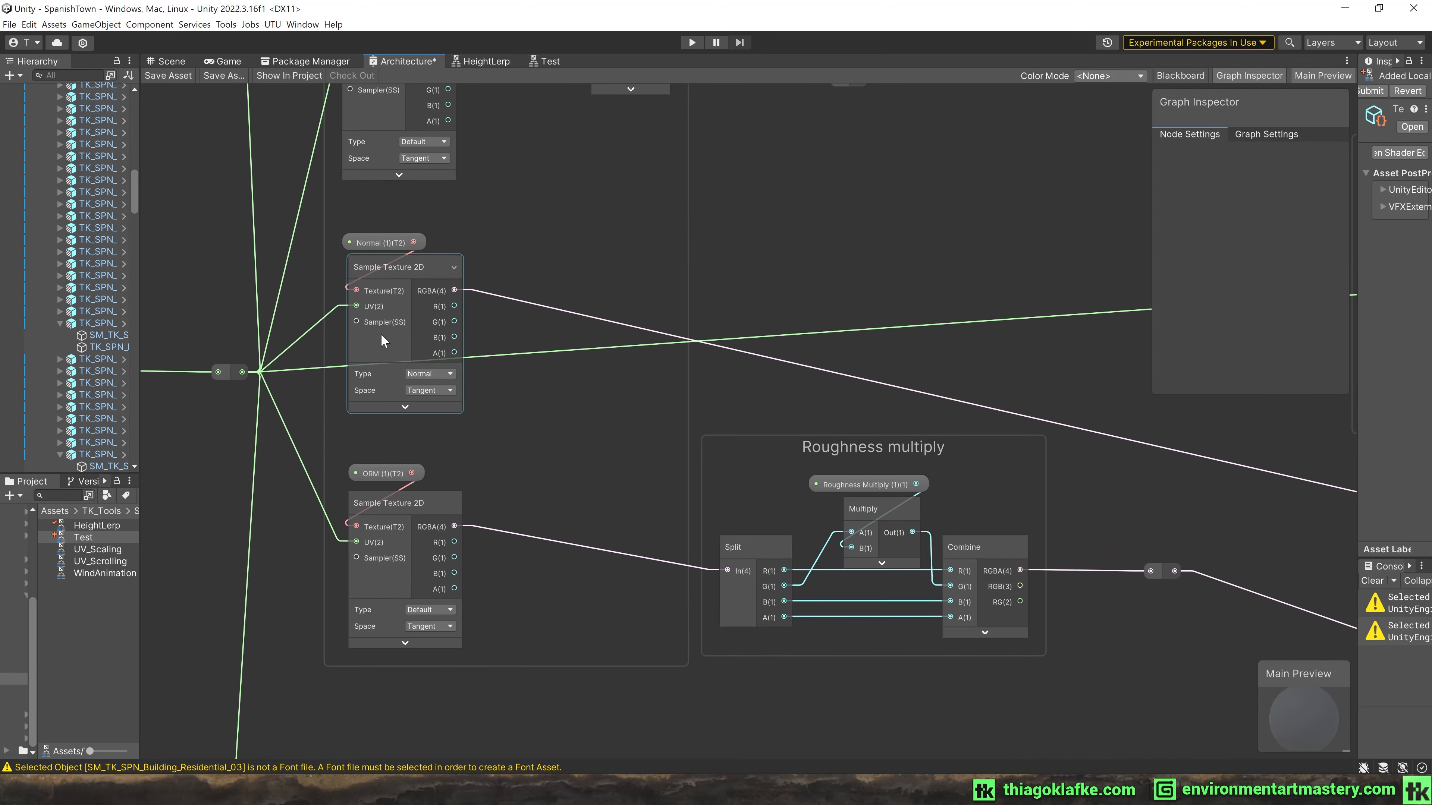
left_click(434, 373)
left_click(361, 377)
left_click(360, 243)
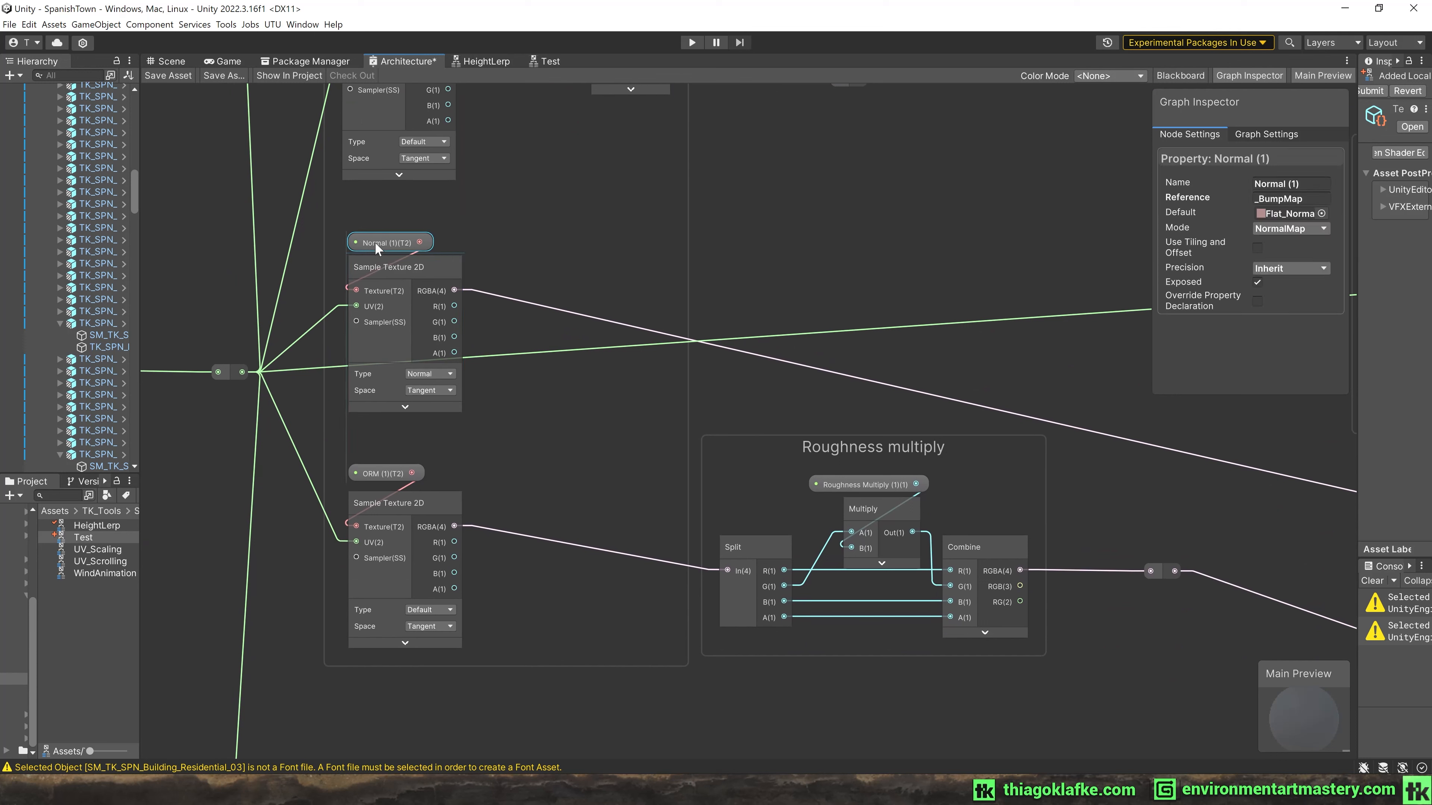
left_click(417, 374)
left_click(446, 403)
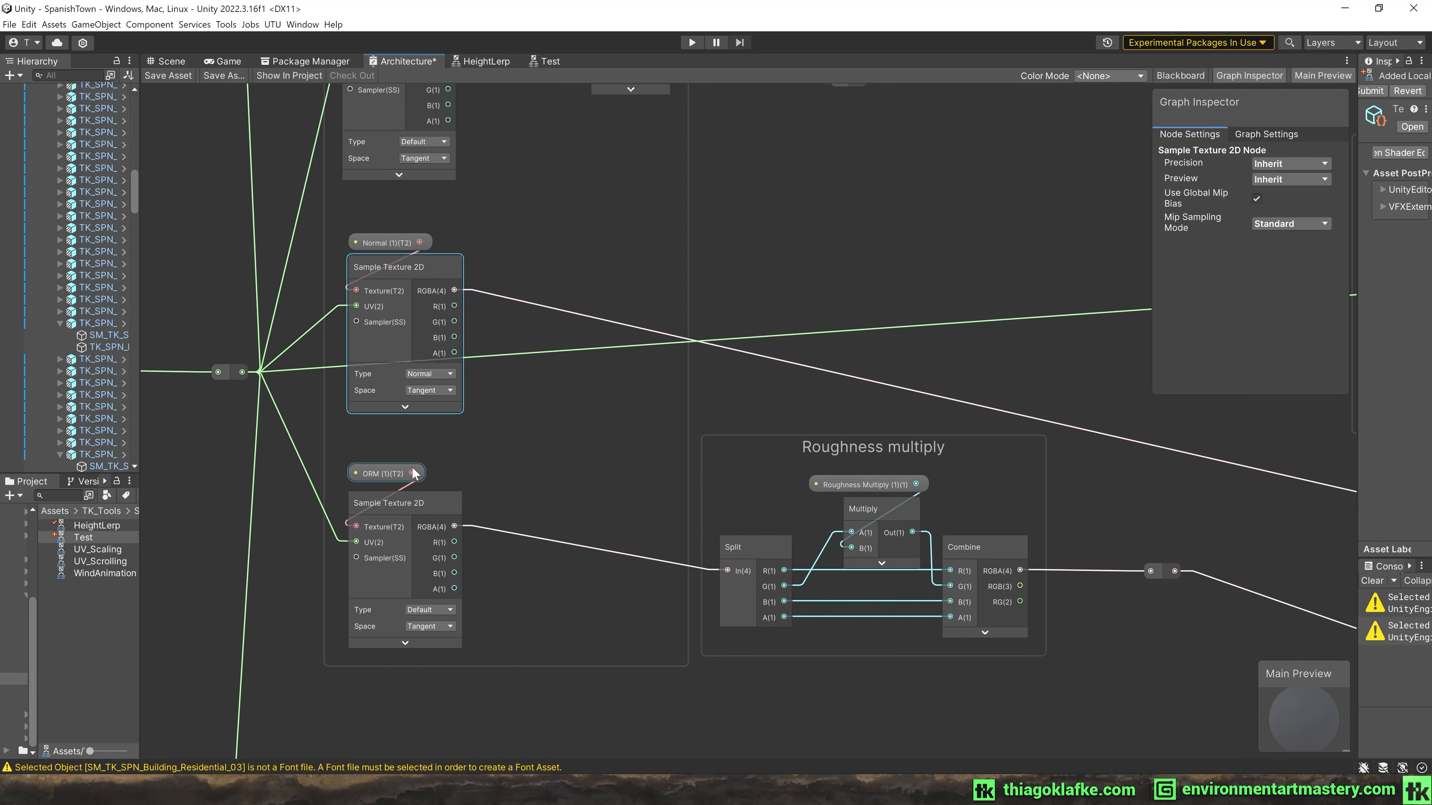
Move the Layer 1 Roughness multiply group slightly up and to the right, away from the texture samplers.
middle_click_drag(420, 445, 477, 297)
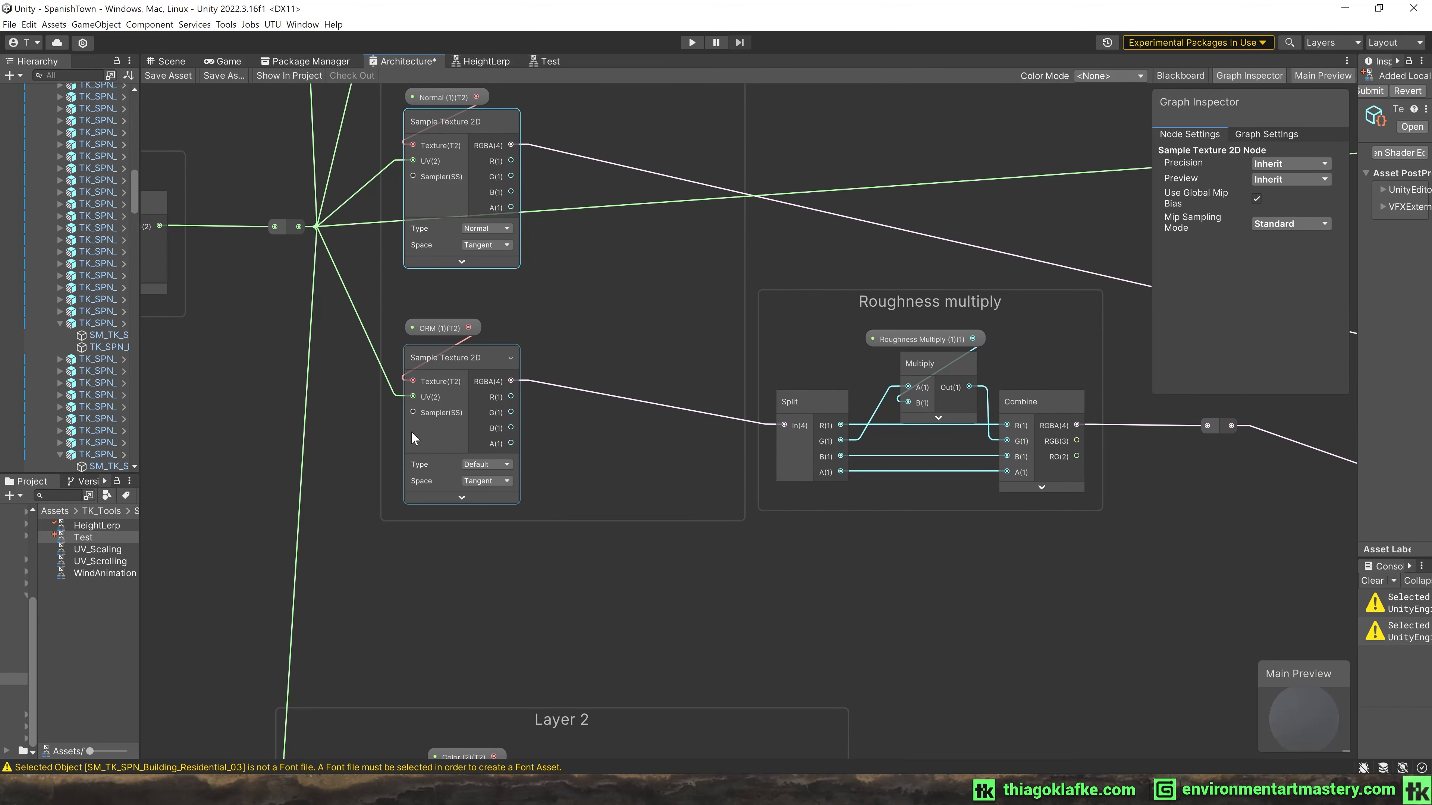
middle_click_drag(521, 211, 395, 285)
scroll(413, 384, "down", 1)
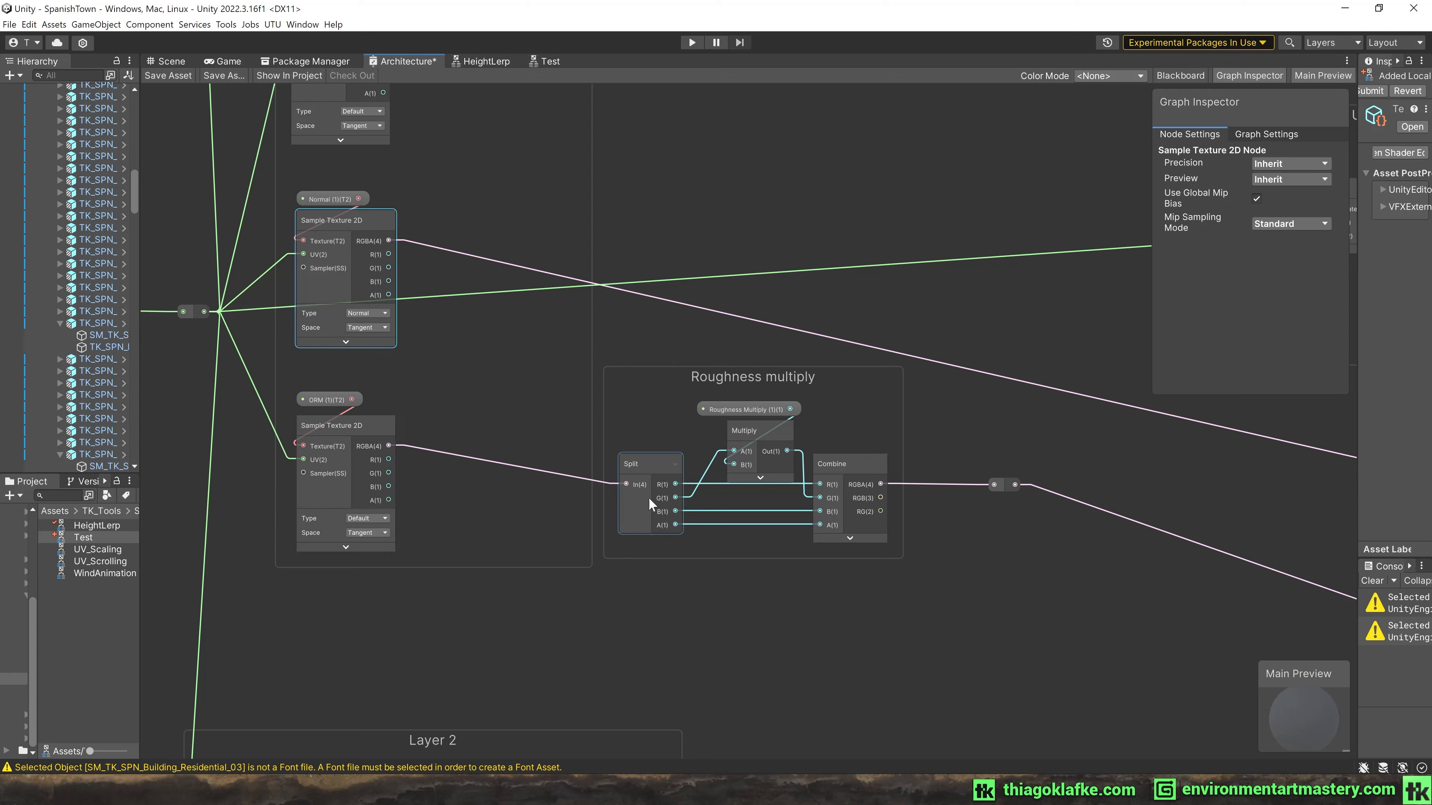
left_click_drag(750, 368, 772, 355)
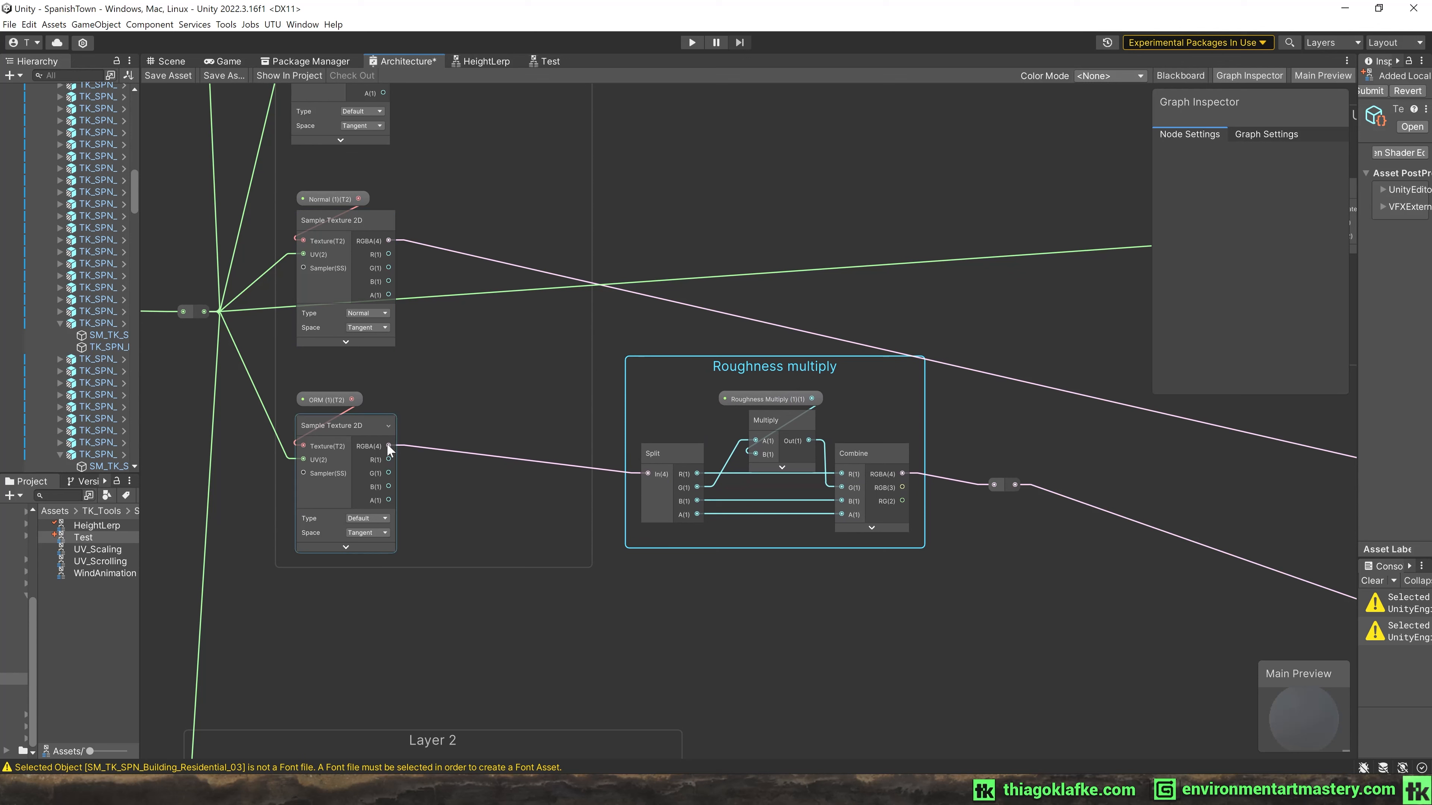
left_click_drag(389, 460, 797, 629)
left_click_drag(388, 486, 706, 558)
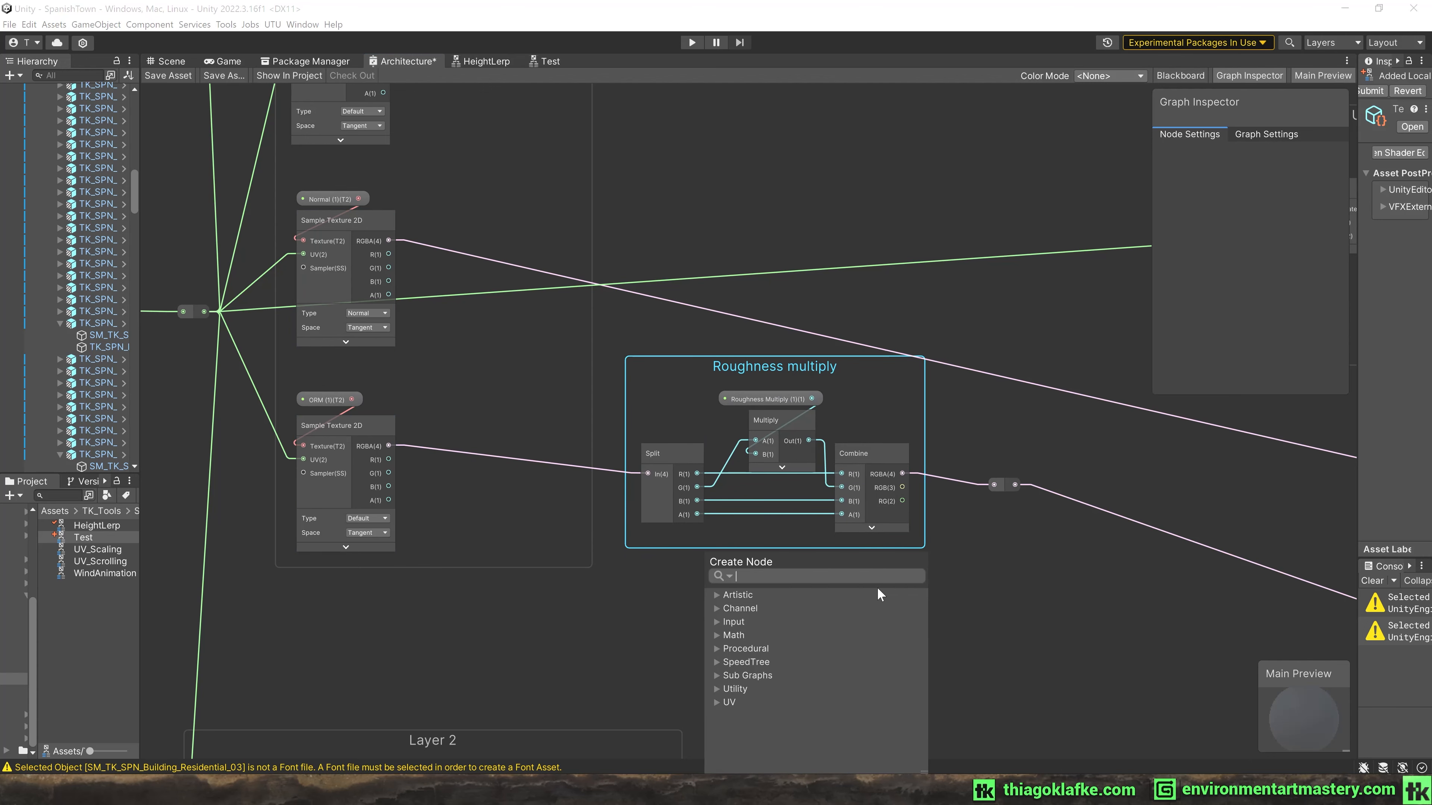
left_click(1008, 546)
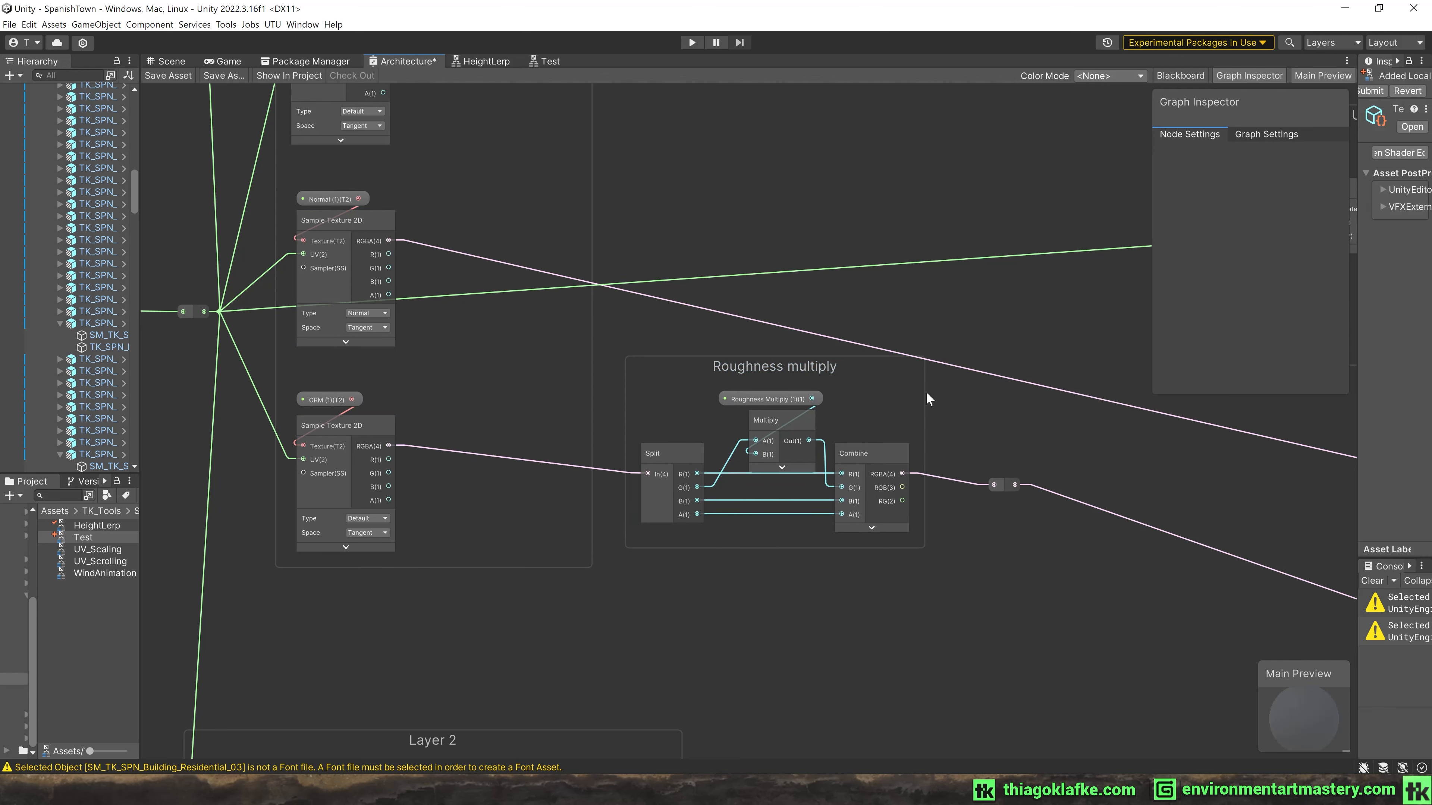
Move the HeightLerp node in the Blend ORM group slightly down, away from the Blend Normal group.
scroll(1013, 424, "down", 4)
middle_click_drag(1163, 468, 492, 304)
middle_click_drag(1130, 445, 479, 320)
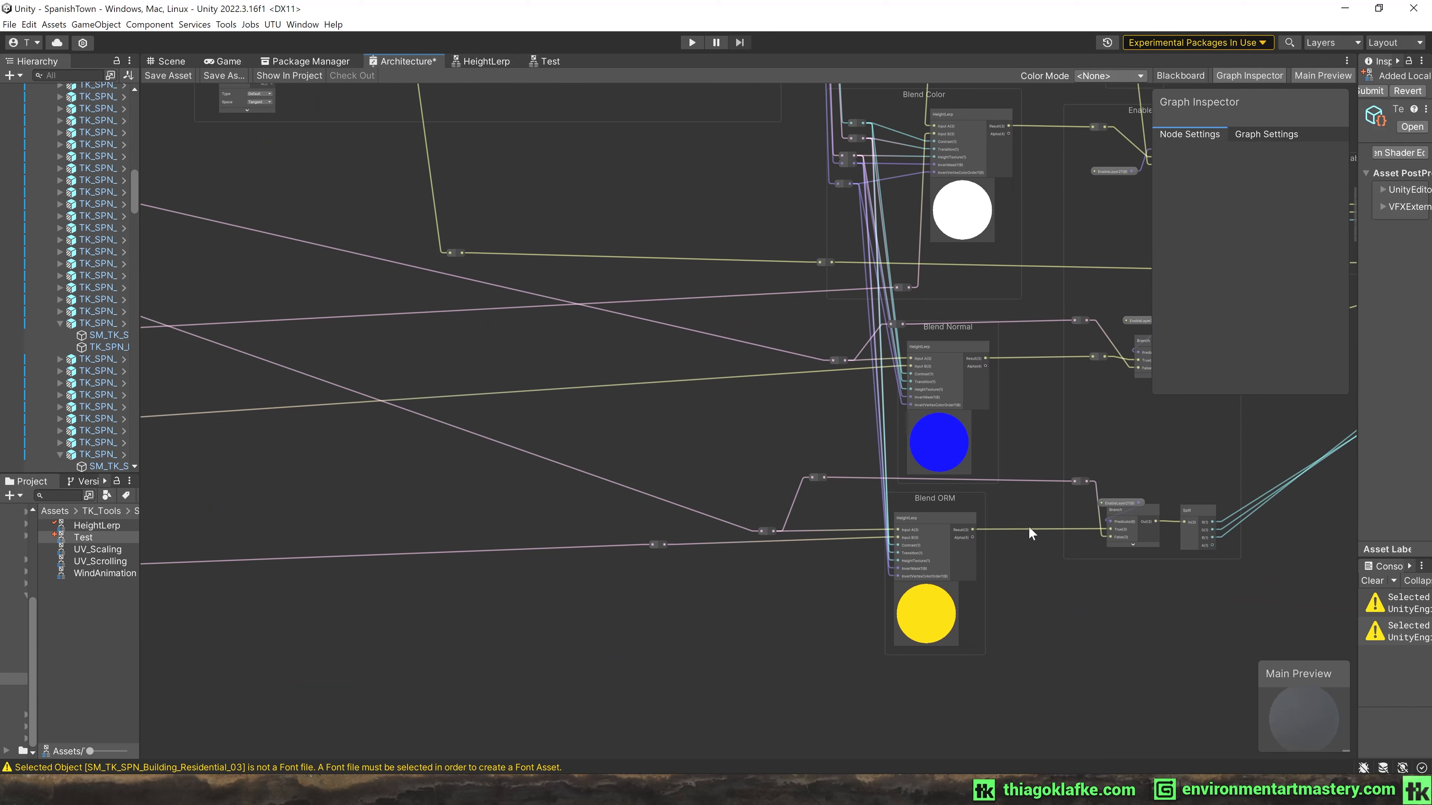
left_click_drag(959, 521, 965, 548)
scroll(965, 547, "up", 4)
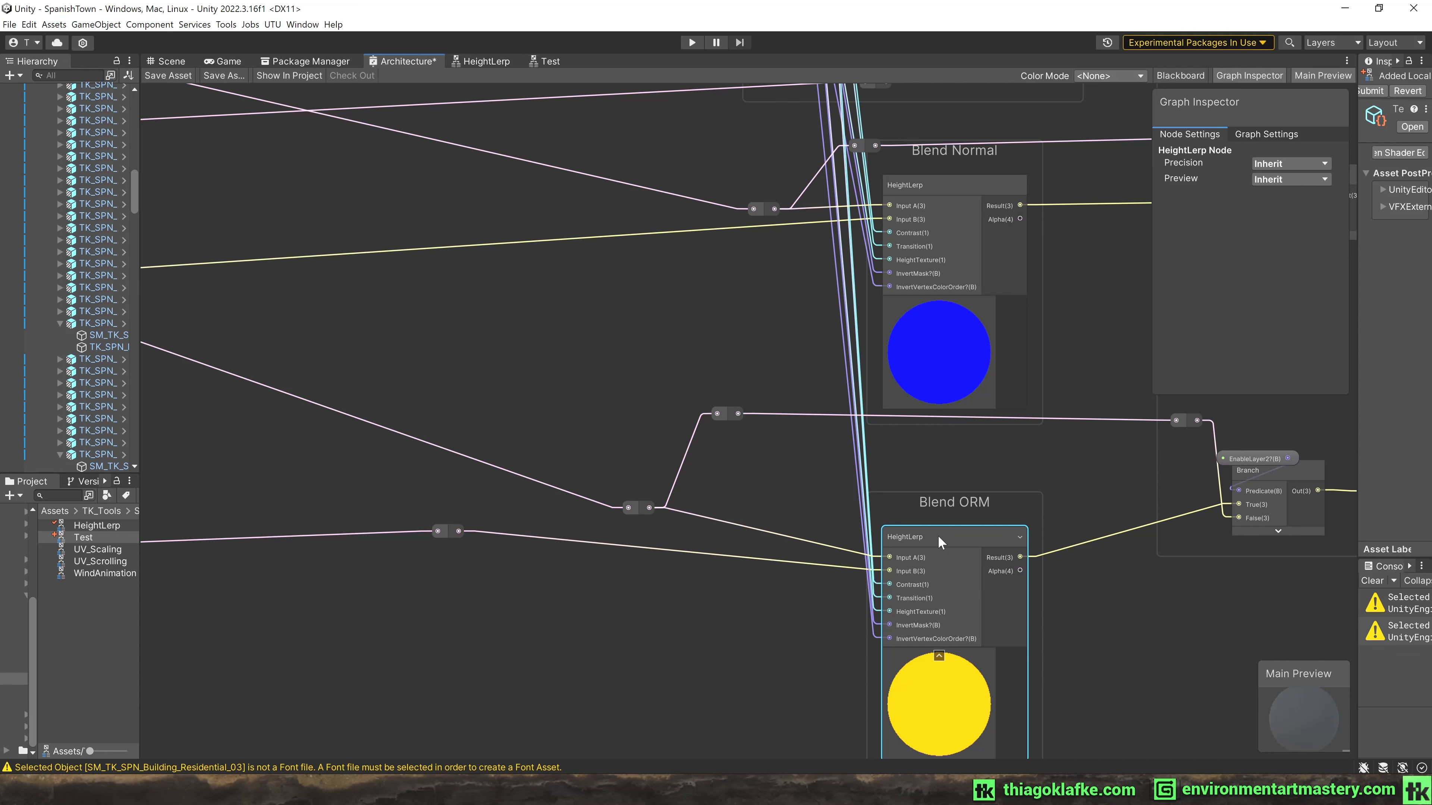
Examine the Split, Multiply and Combine nodes inside the Layer 1 Roughness multiply group.
middle_click_drag(509, 175, 1099, 319)
scroll(276, 288, "down", 4)
middle_click_drag(277, 288, 1313, 473)
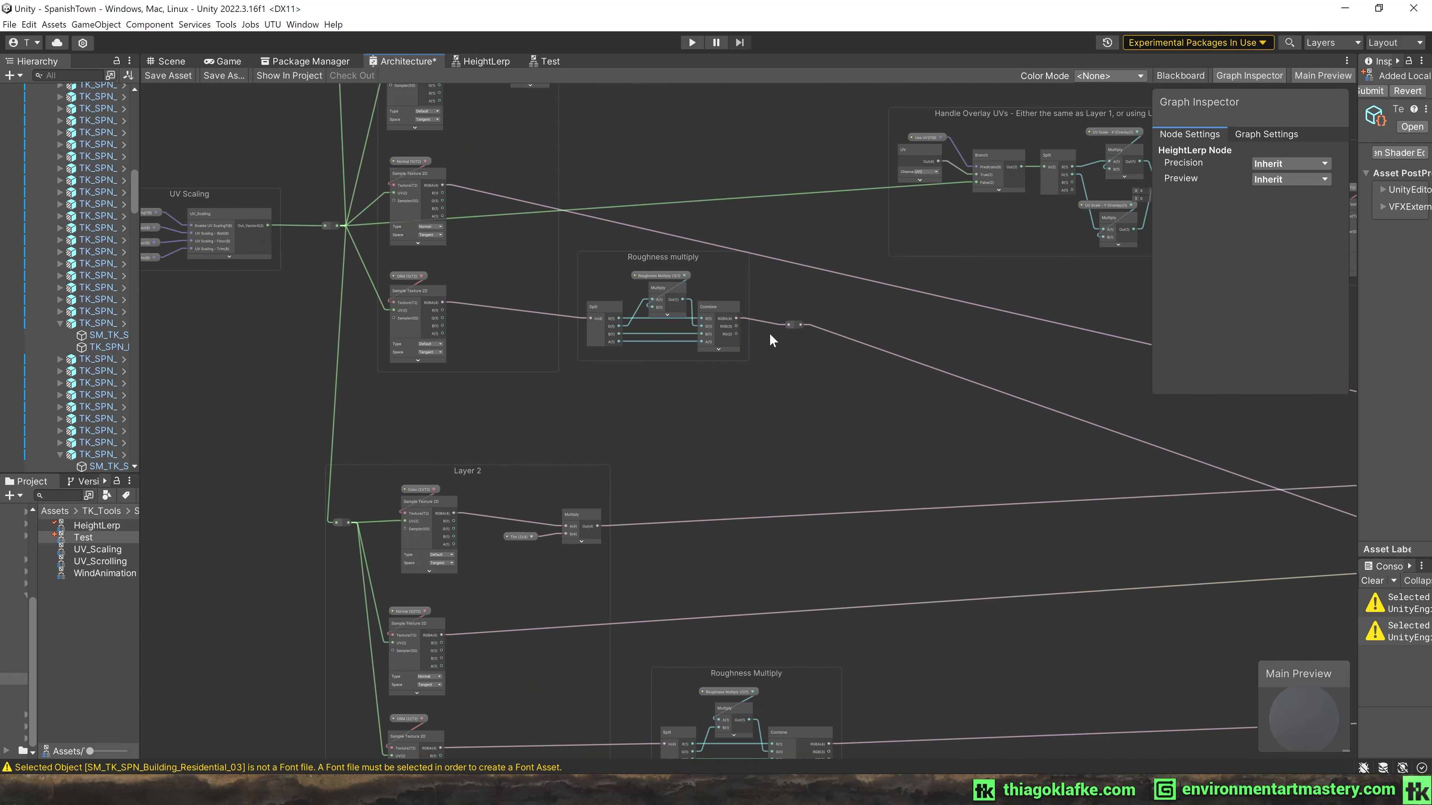
scroll(691, 309, "up", 3)
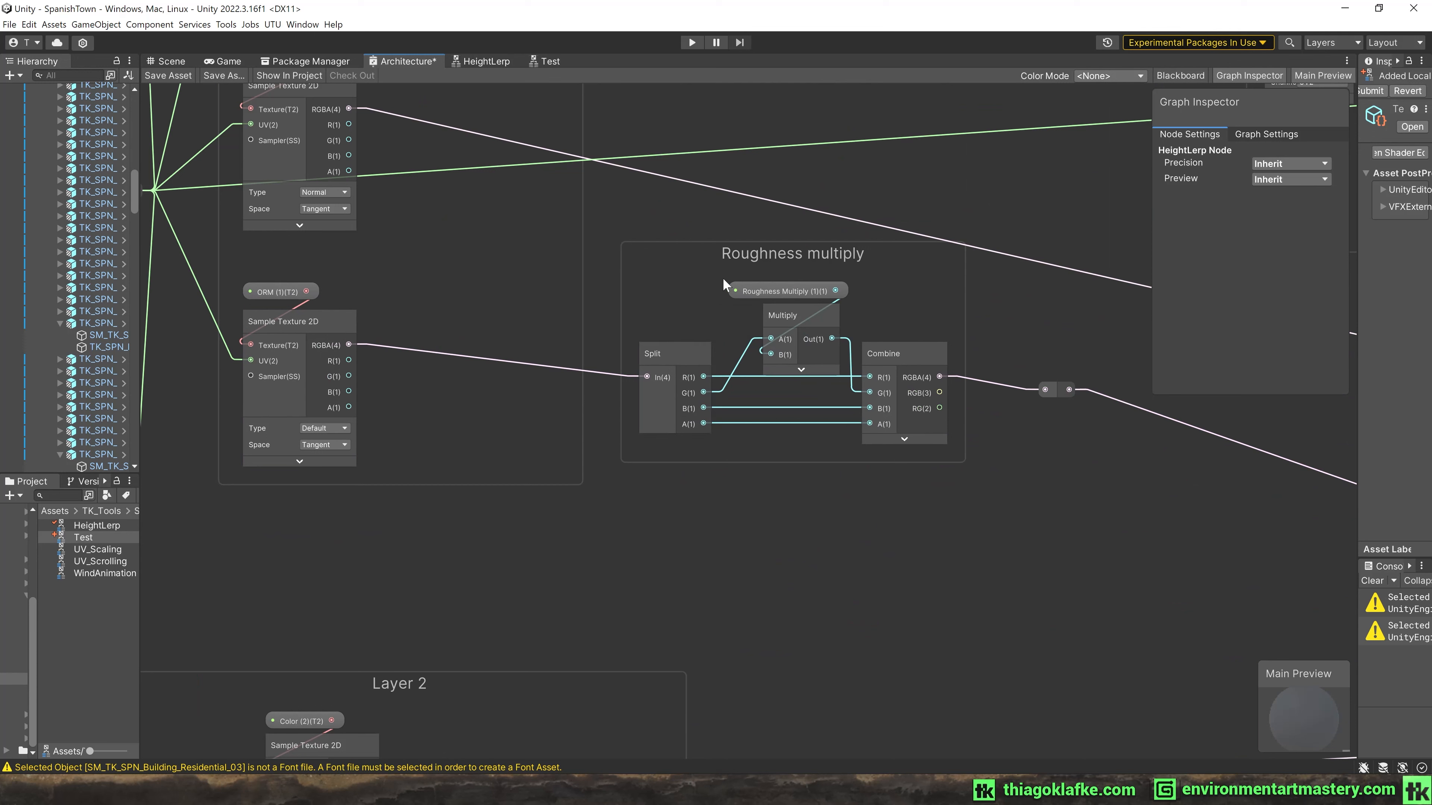
left_click(788, 321)
left_click(657, 354)
left_click(892, 358)
left_click(862, 303)
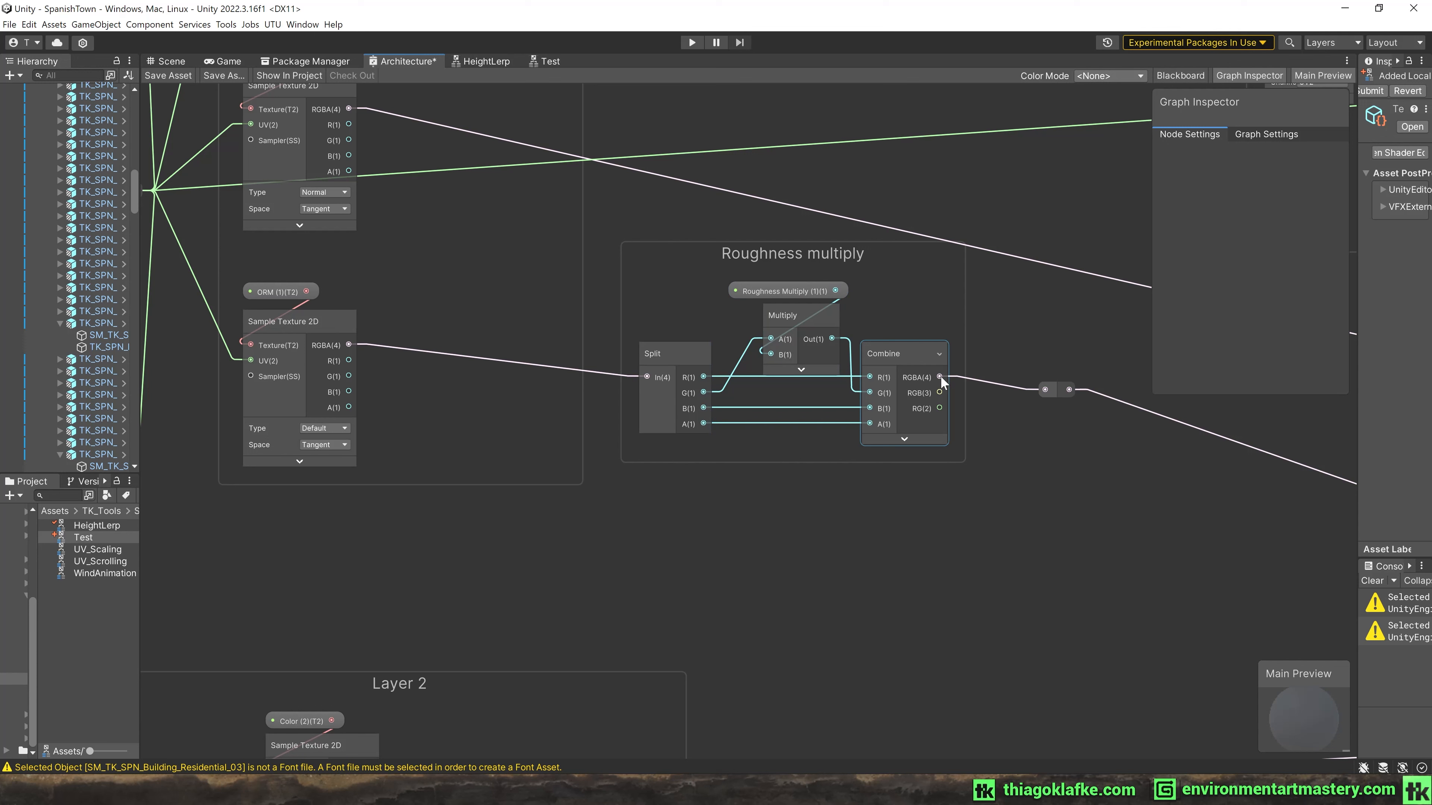
Compare the Layer 2 texture, tint and Roughness Multiply nodes with their Layer 1 counterparts, including the Normal (1) and Normal (2) properties.
scroll(772, 170, "down", 4)
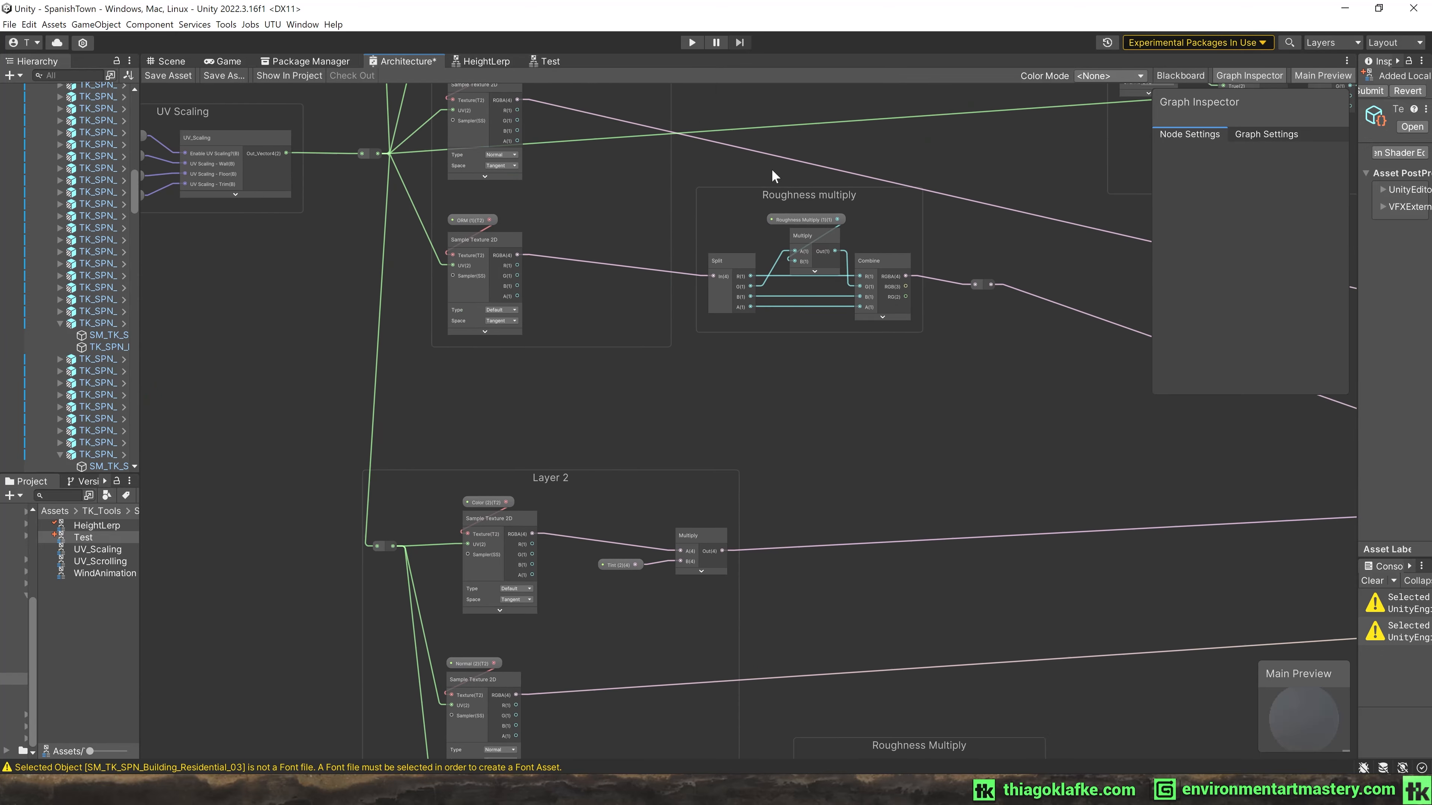
middle_click_drag(772, 170, 803, 51)
middle_click_drag(629, 293, 701, 141)
scroll(700, 164, "up", 1)
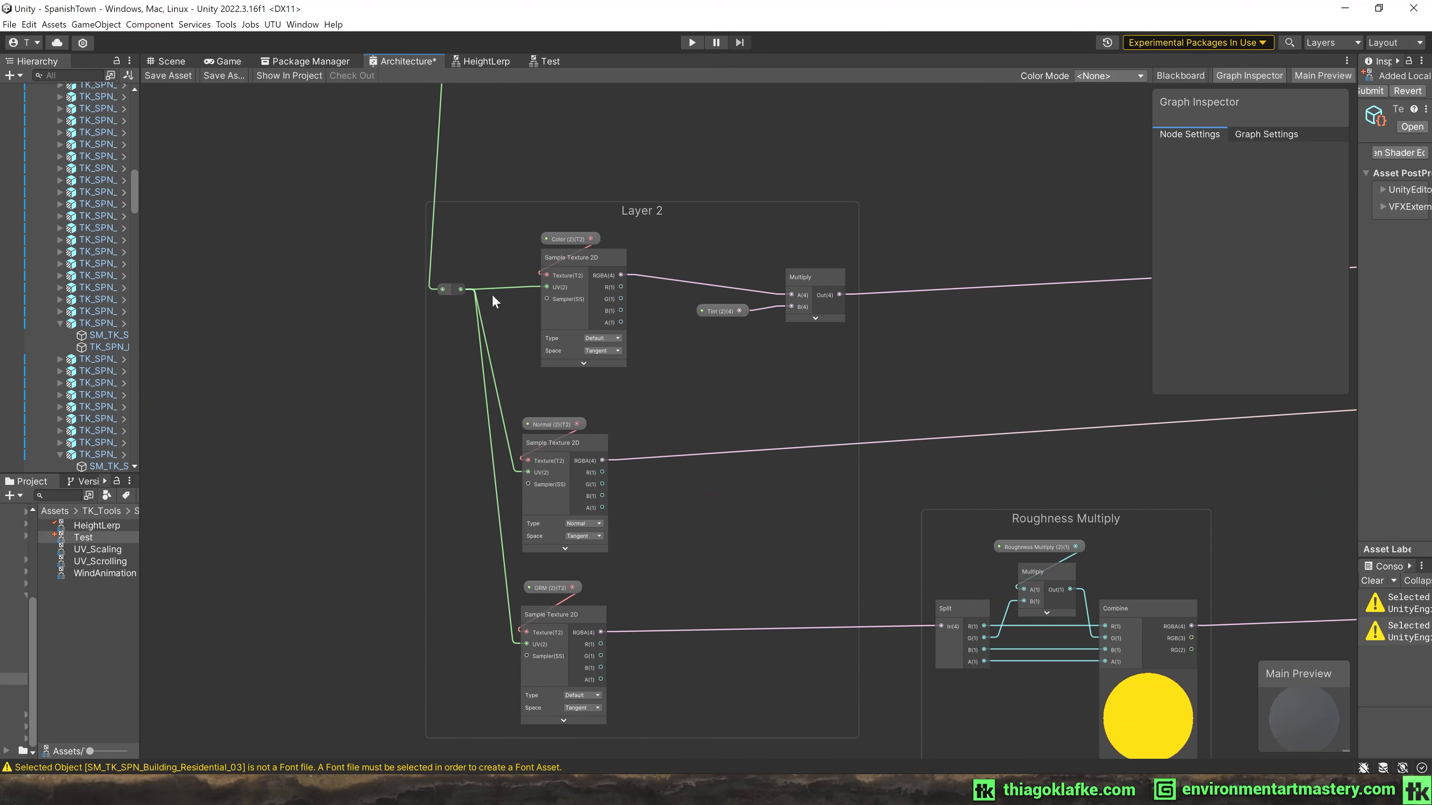
middle_click_drag(598, 269, 585, 248)
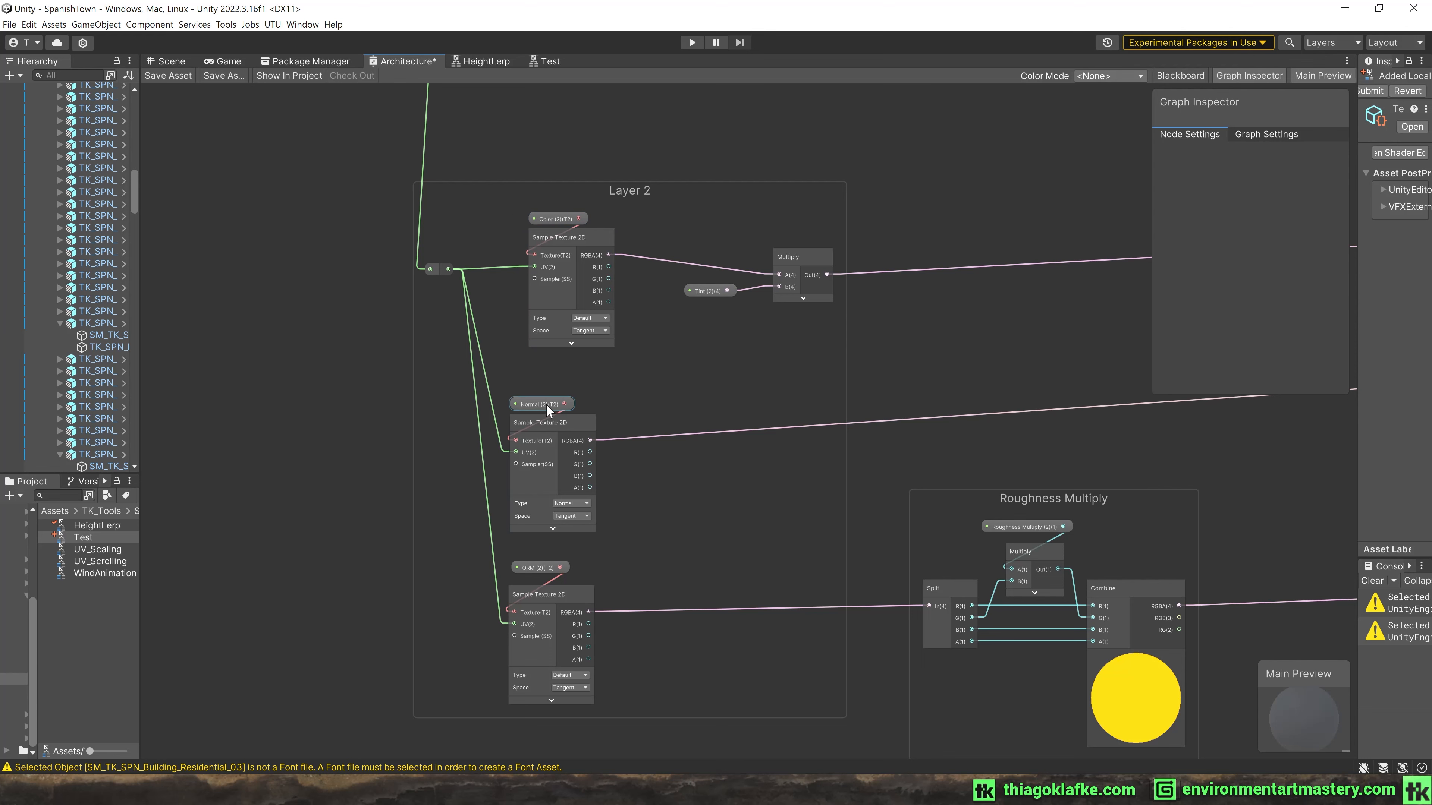
scroll(541, 405, "up", 5)
middle_click_drag(539, 404, 538, 249)
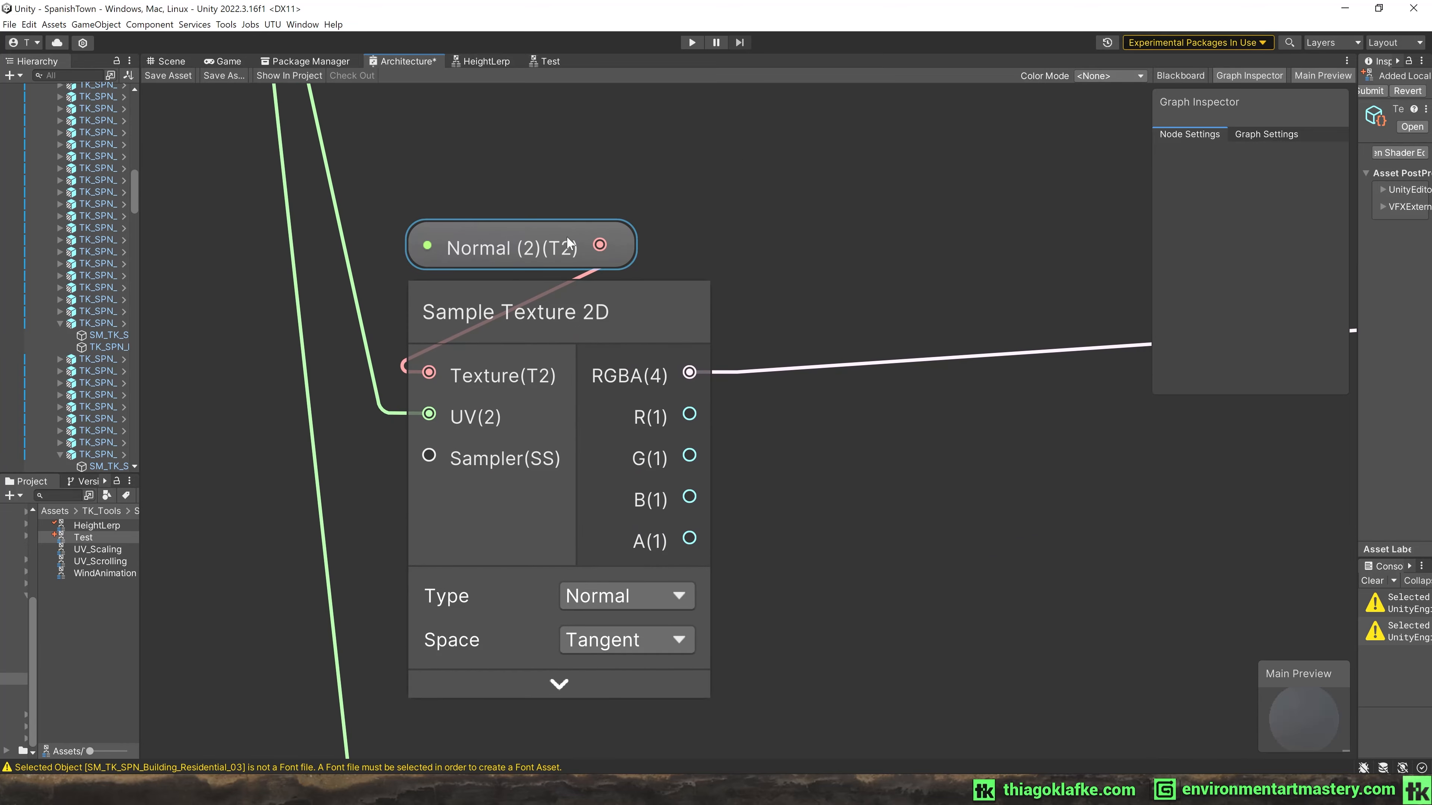
scroll(566, 236, "down", 10)
scroll(584, 213, "up", 10)
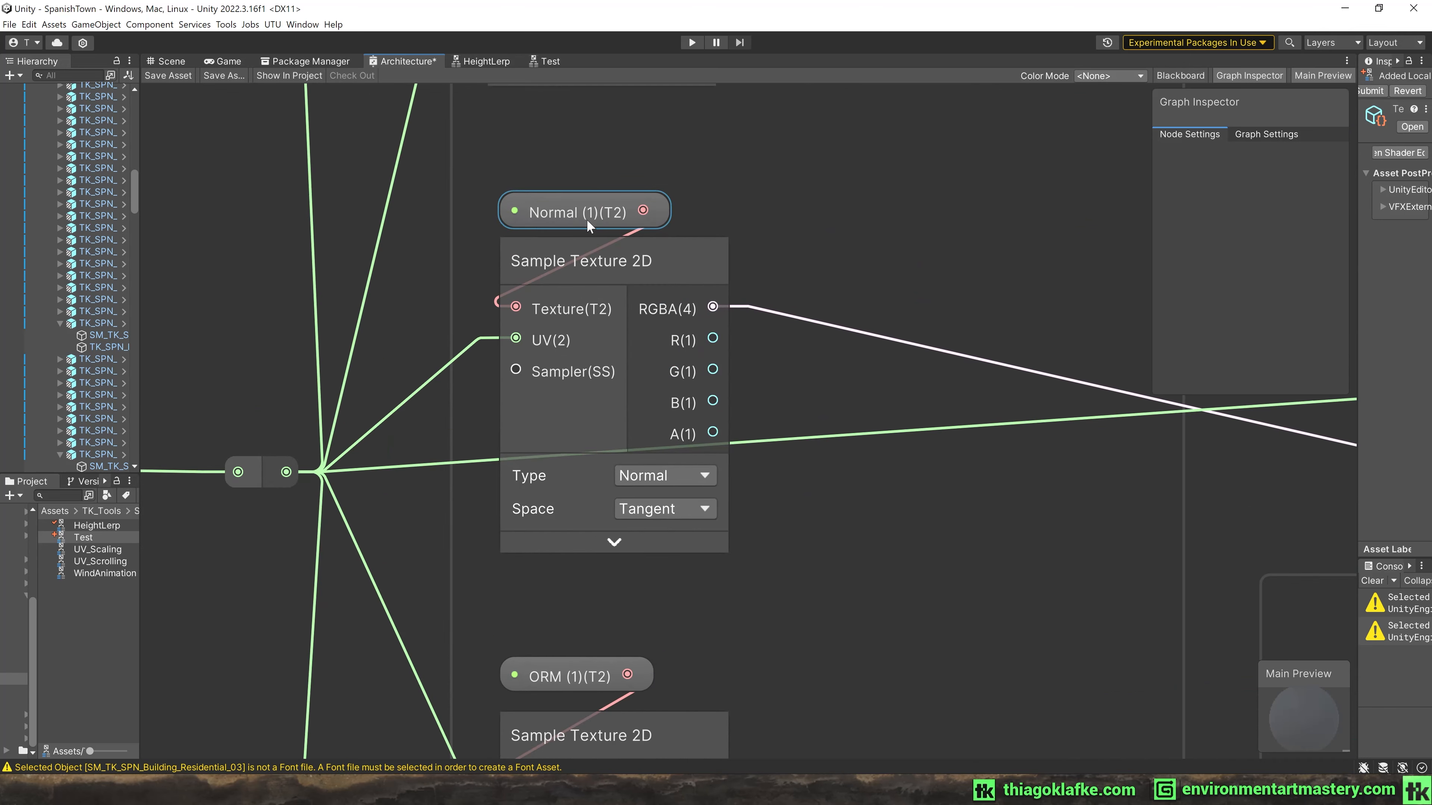
scroll(608, 351, "down", 8)
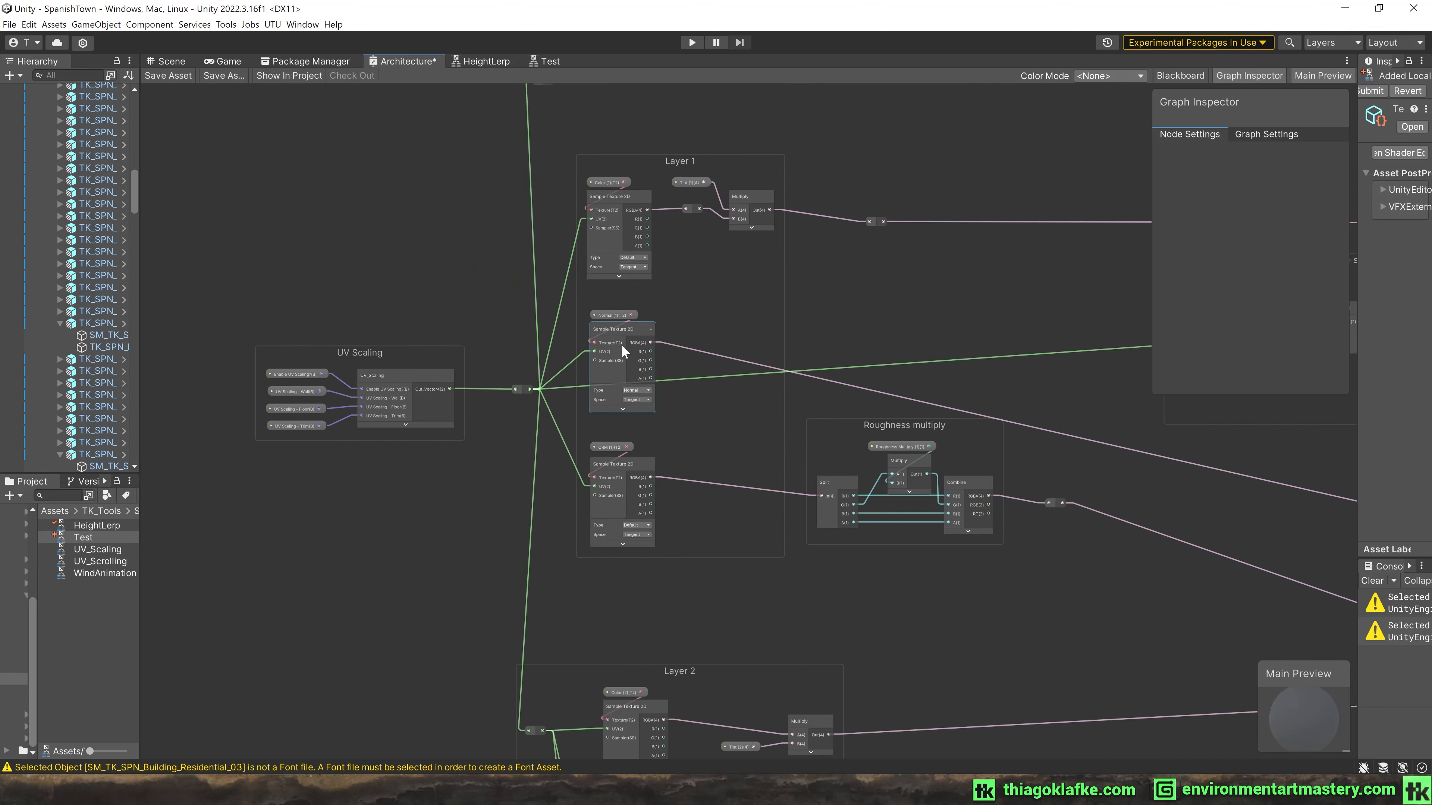
middle_click_drag(655, 321, 509, 74)
mouse_move(532, 328)
middle_mouse_down()
mouse_move(507, 251)
mouse_move(507, 335)
middle_mouse_up()
middle_click_drag(539, 412, 438, 295)
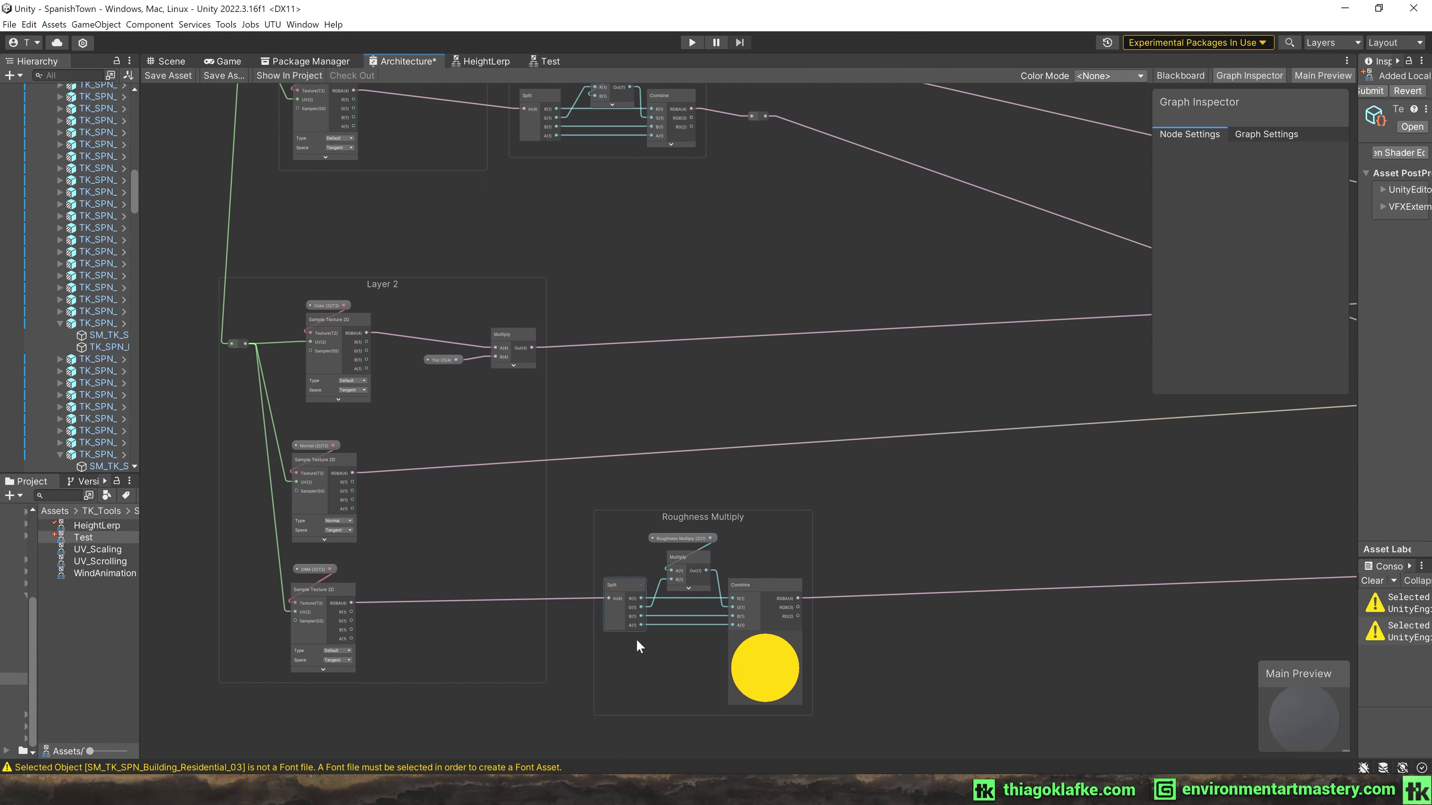
middle_click_drag(686, 192, 605, 533)
scroll(626, 378, "down", 3)
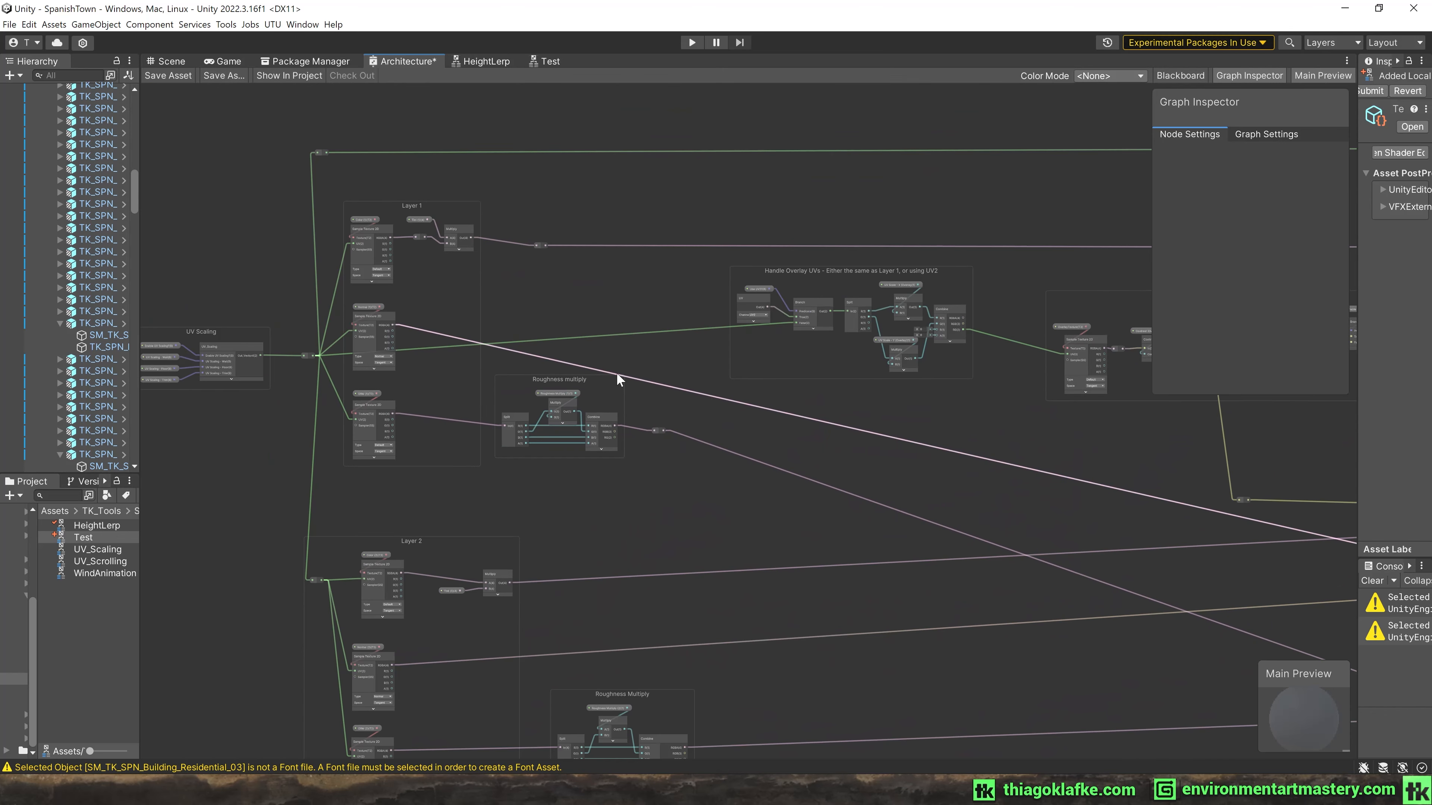
Inspect the Overlay Layer 1 group, expanding the preview of its Sample Texture 2D node and collapsing it again.
middle_click_drag(848, 243, 345, 257)
scroll(541, 276, "up", 5)
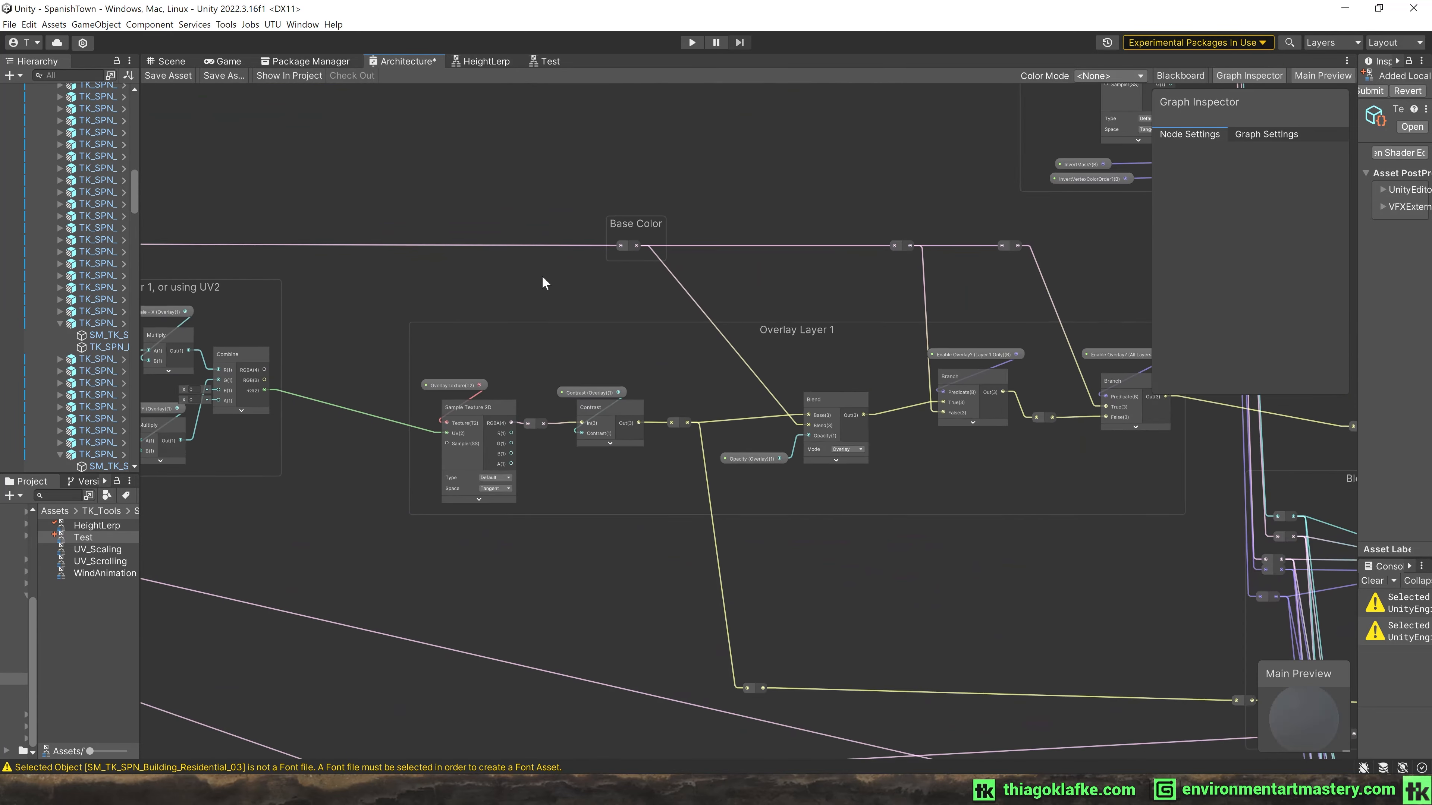
middle_click_drag(515, 276, 341, 293)
scroll(439, 302, "up", 2)
middle_click_drag(221, 285, 290, 283)
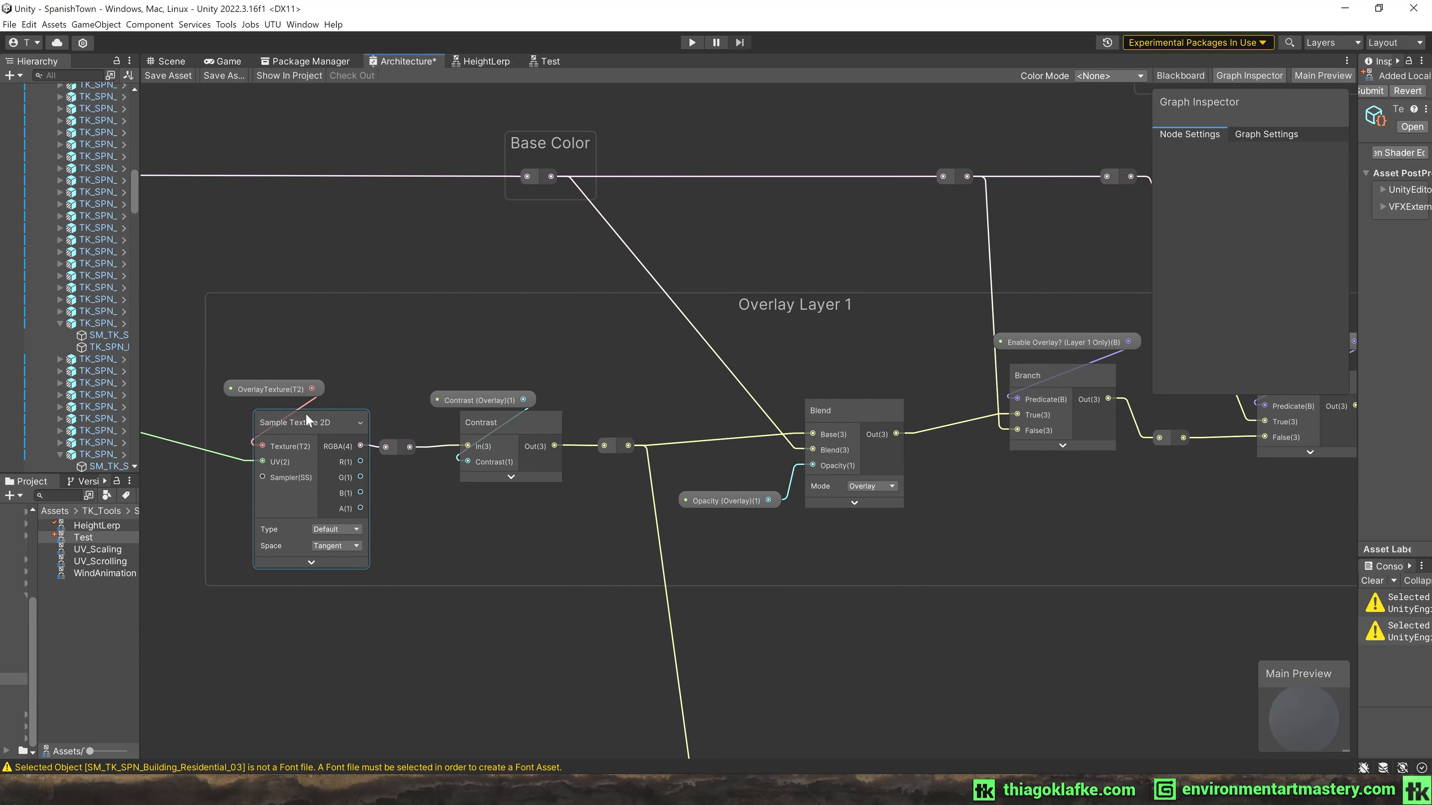
left_click(314, 564)
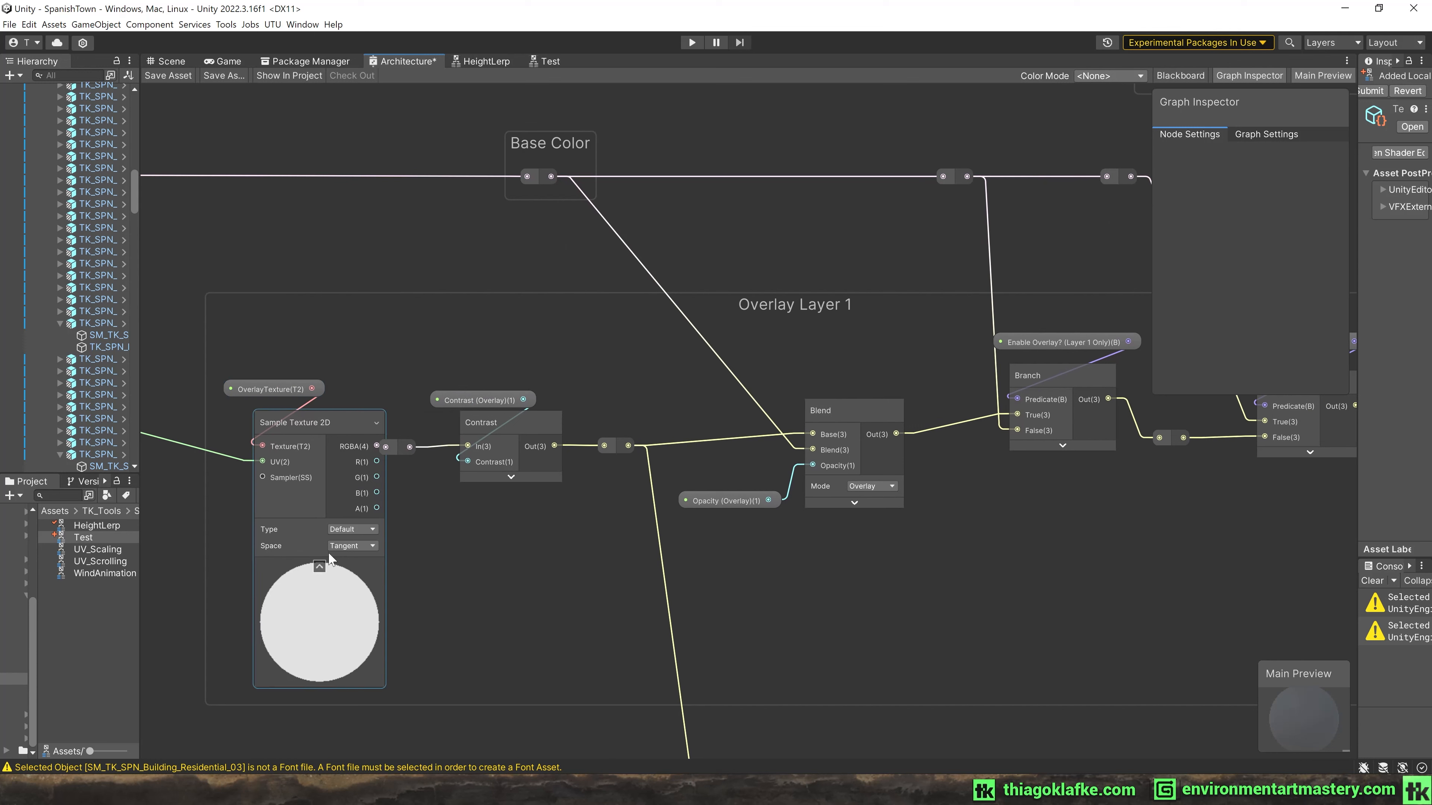
left_click(319, 566)
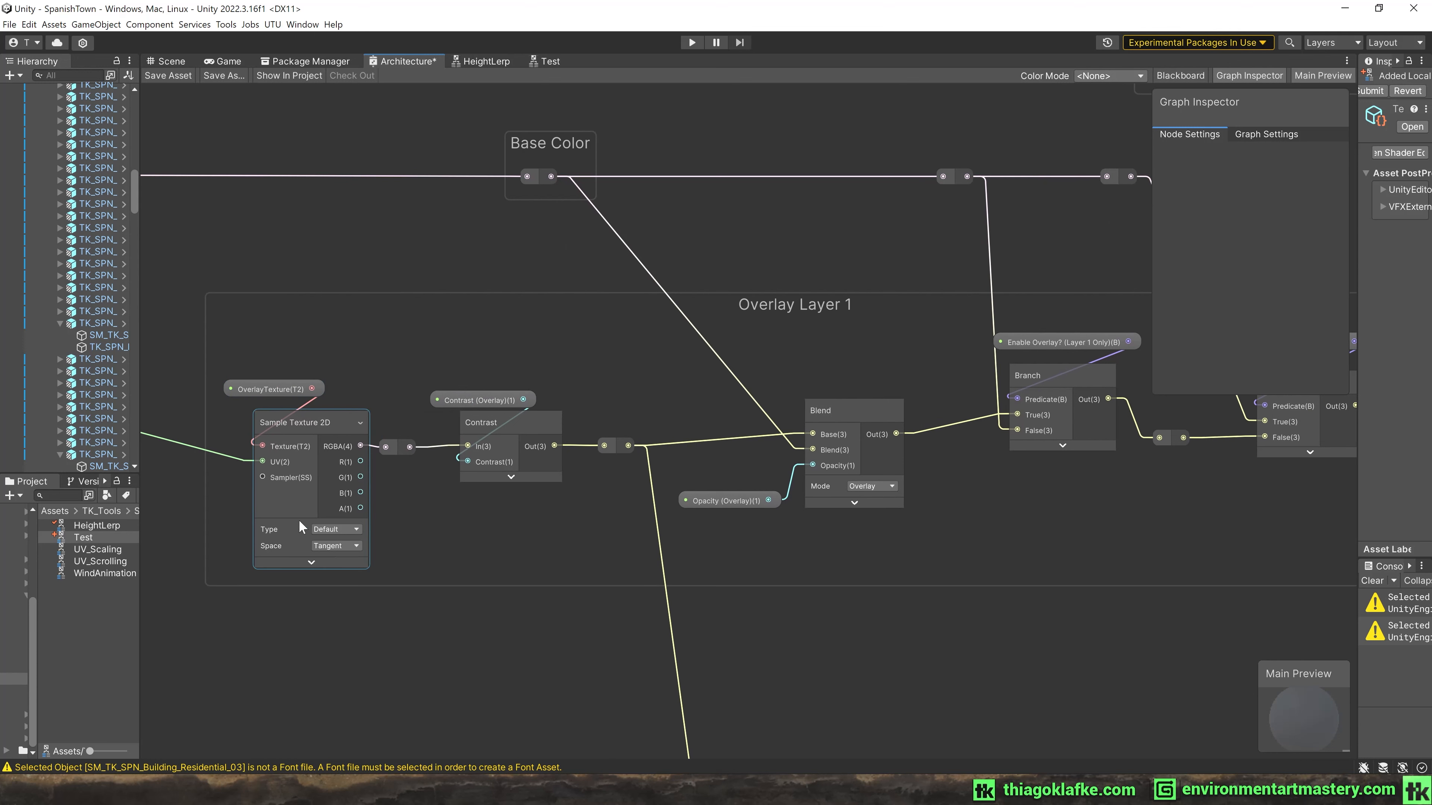
Rearrange the Overlay Layer 1 inputs: shift the OverlayTexture property and reroute node right, and place Contrast (Overlay) below the Contrast node.
left_click_drag(277, 391, 296, 392)
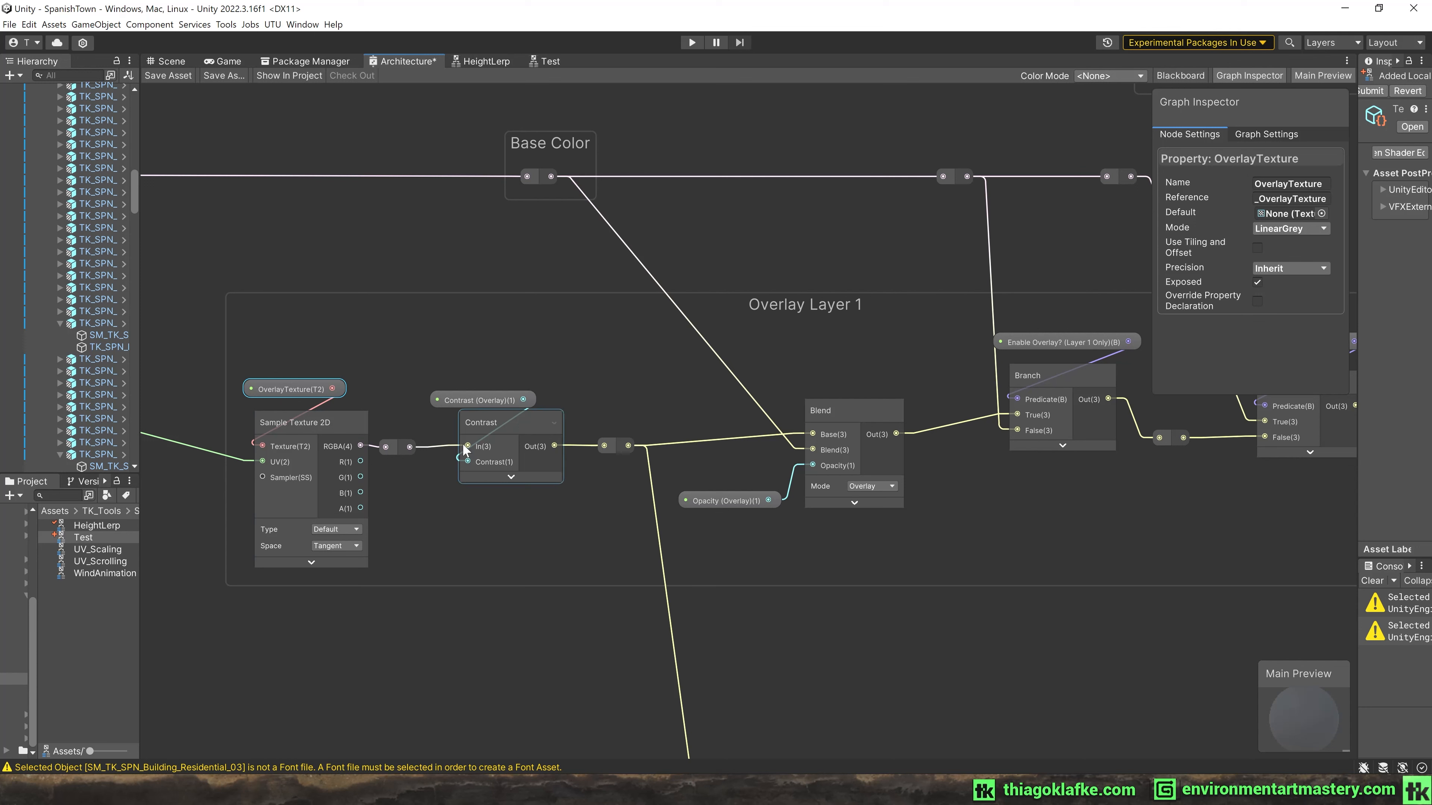
left_click_drag(385, 446, 397, 445)
left_click(477, 430, "shift")
left_click(468, 396)
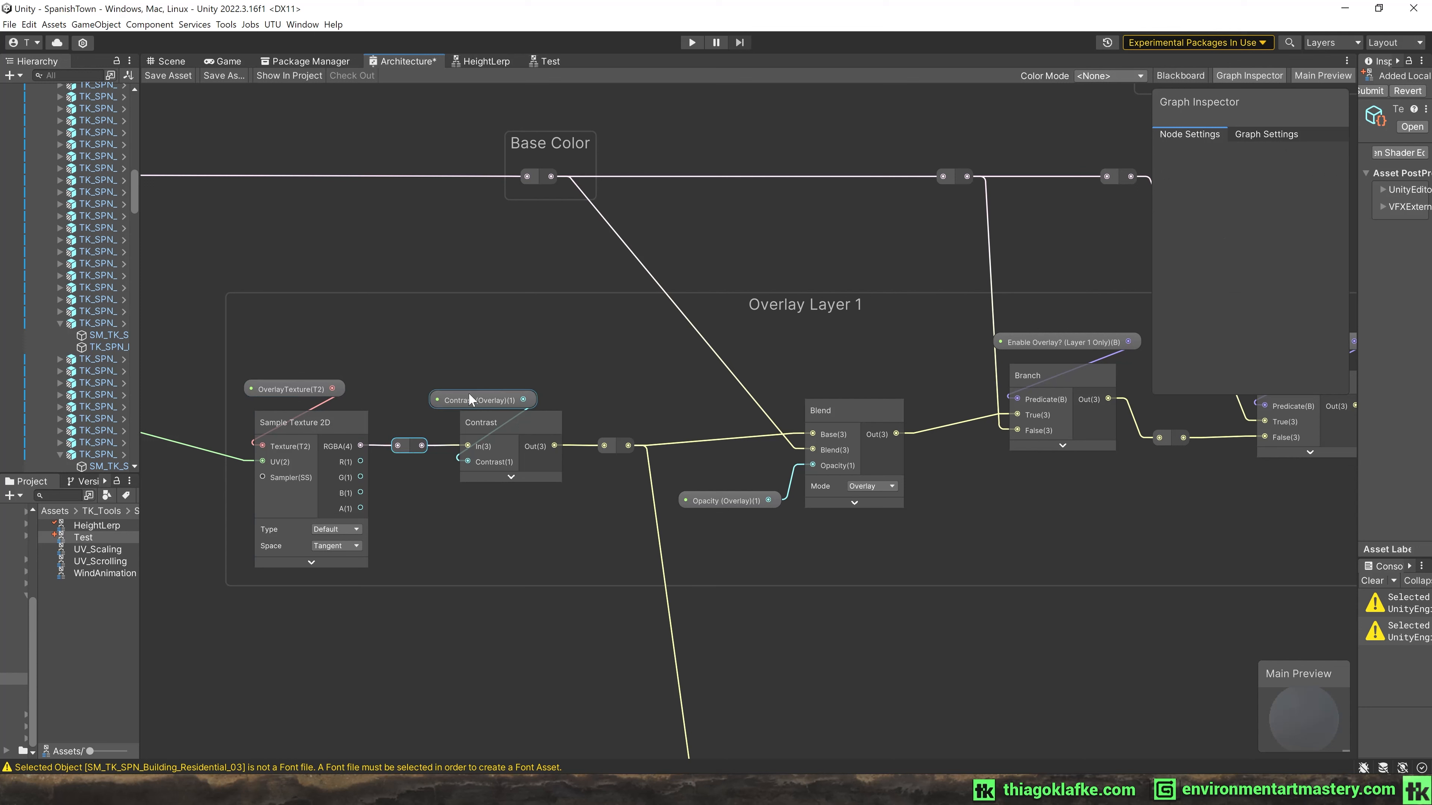
left_click_drag(476, 396, 478, 502)
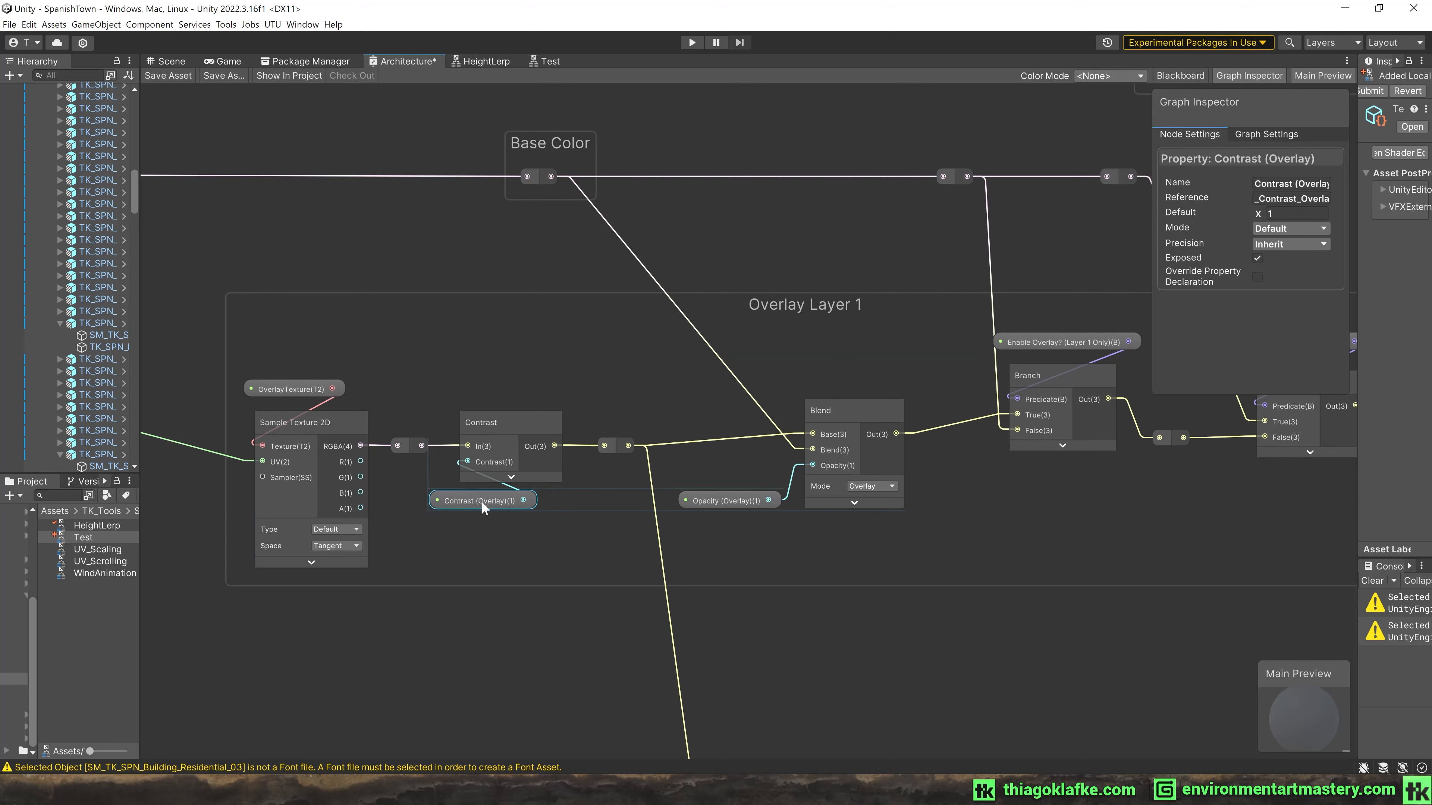
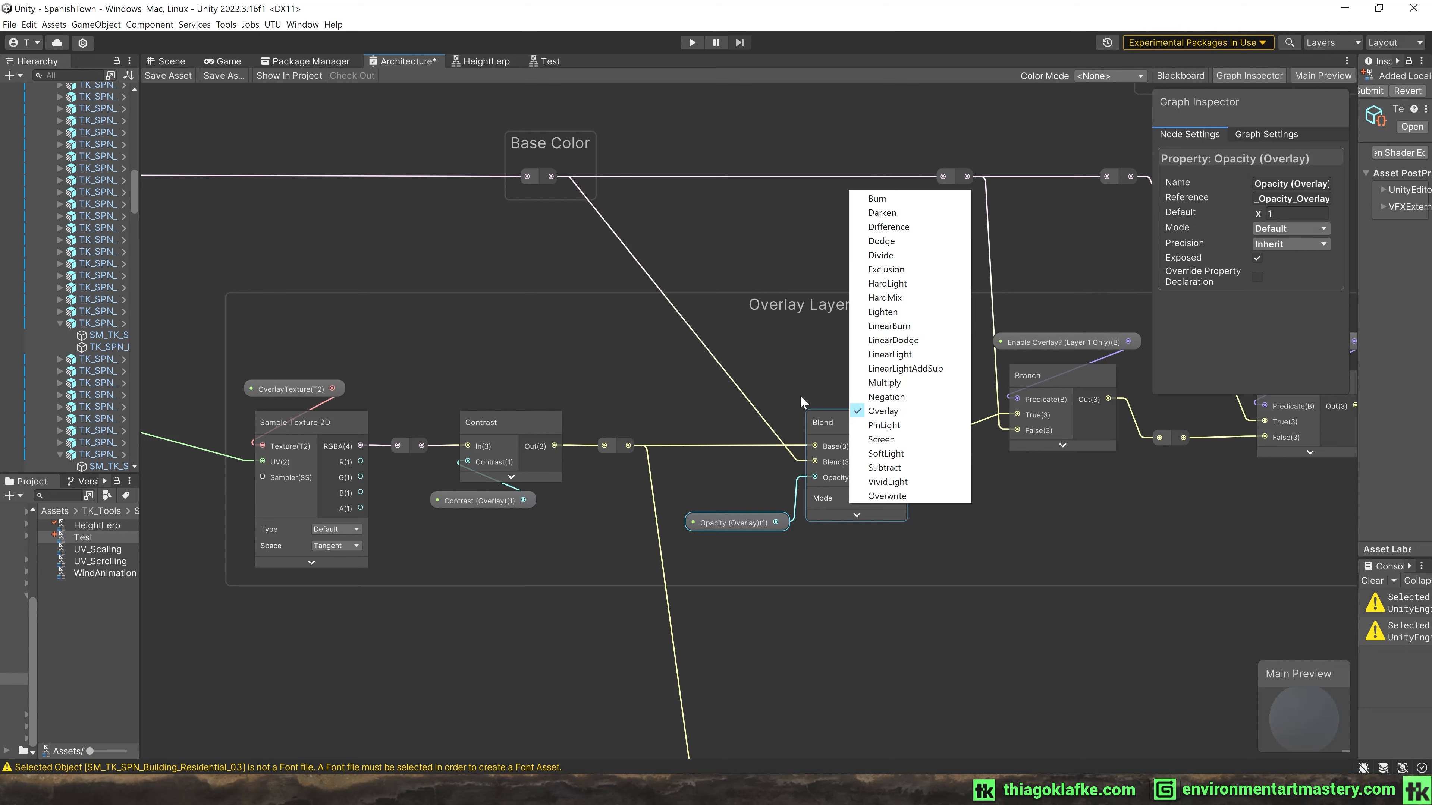
Dismiss the Blend node's mode list without changing it and shift the OverlayTexture property slightly right above its Sample Texture 2D node.
left_click(837, 563)
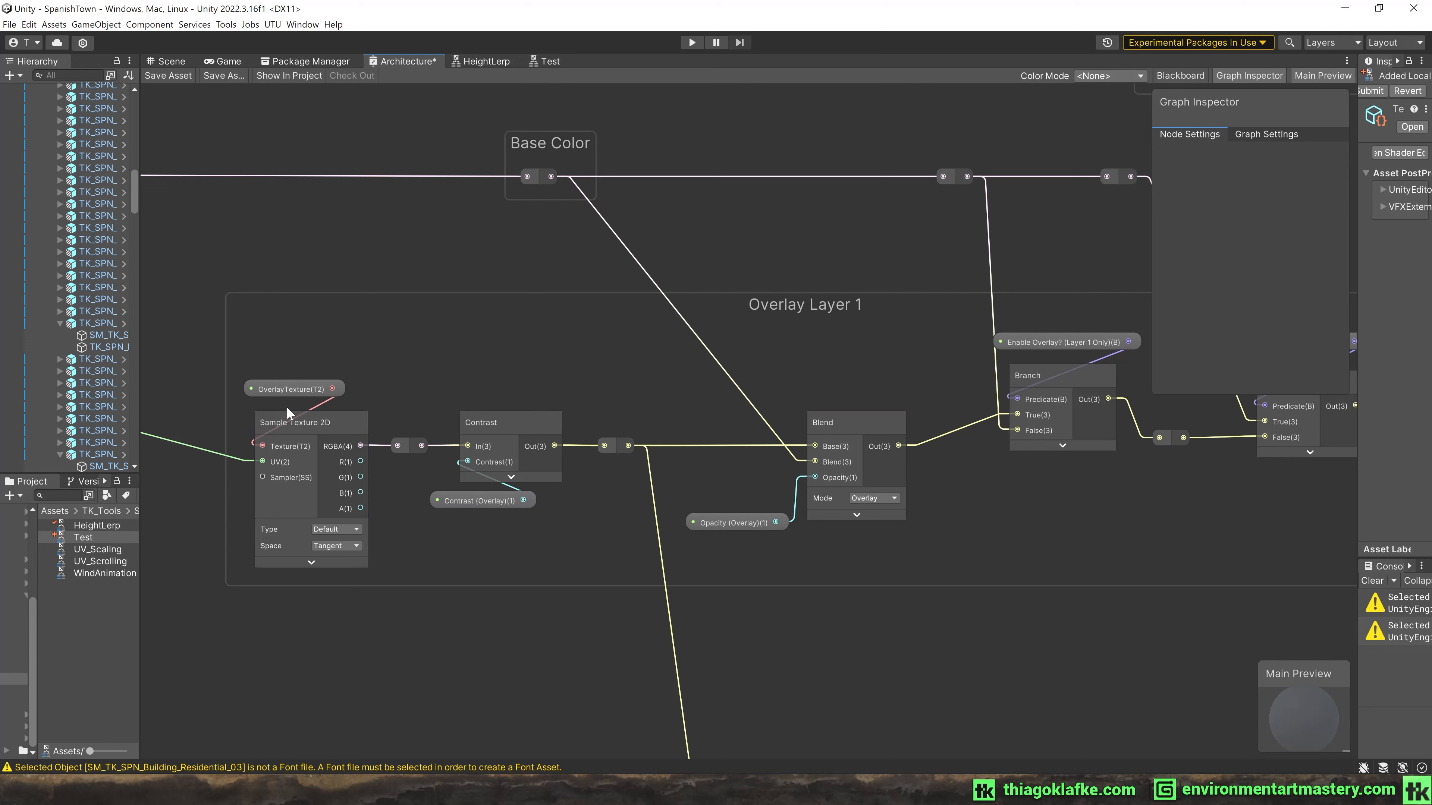
left_click_drag(278, 391, 279, 388)
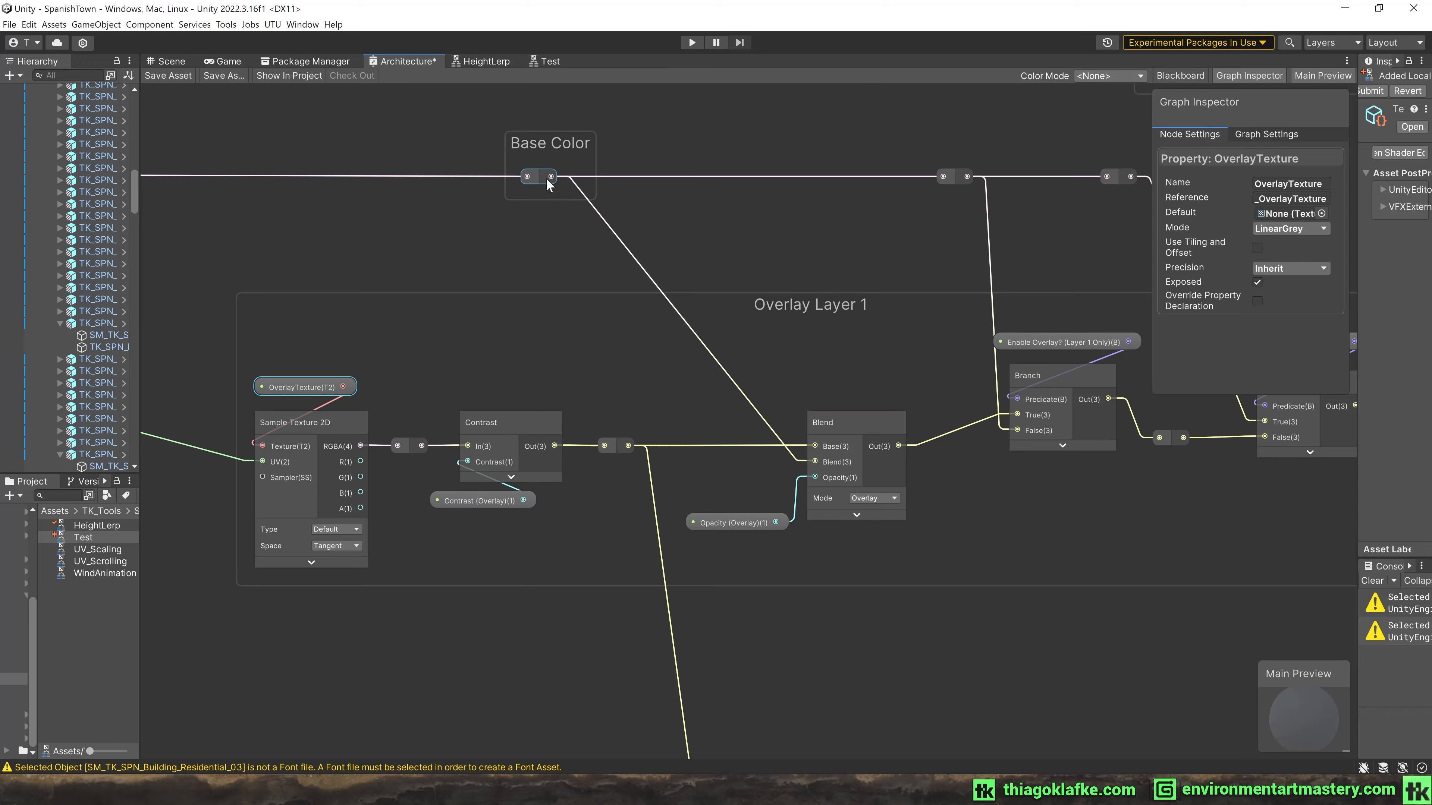
Trace the Base Color connection back to the Multiply output of the Layer 1 group.
scroll(540, 178, "down", 5)
middle_click_drag(369, 184, 1015, 216)
middle_click_drag(448, 199, 795, 225)
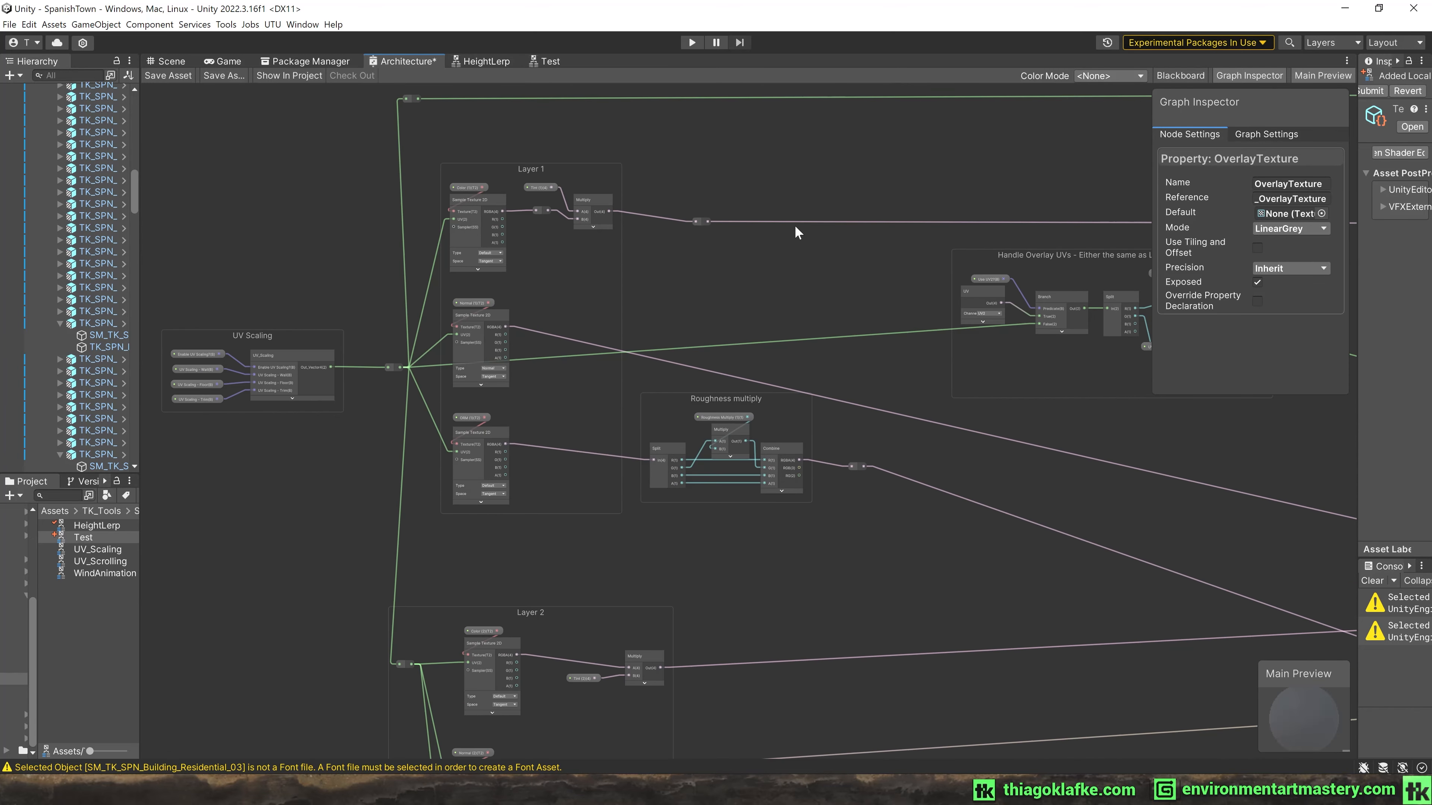
Straighten the Layer 1 color connection by realigning its reroute node and adding a second reroute shortly before the Base Color group.
left_click_drag(702, 221, 741, 208)
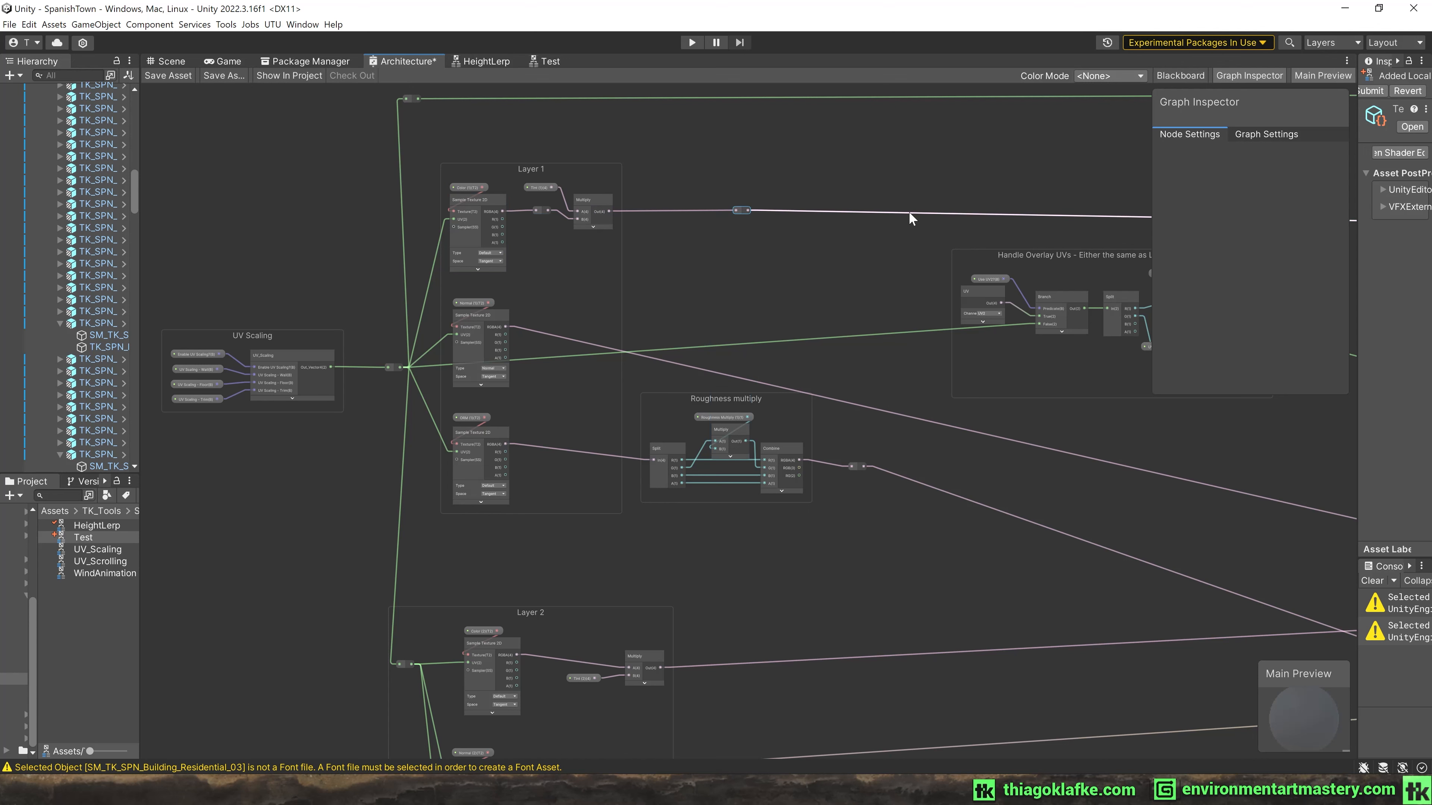
double_click(927, 213)
mouse_move(927, 214)
left_mouse_down()
mouse_move(940, 198)
mouse_move(949, 211)
left_mouse_up()
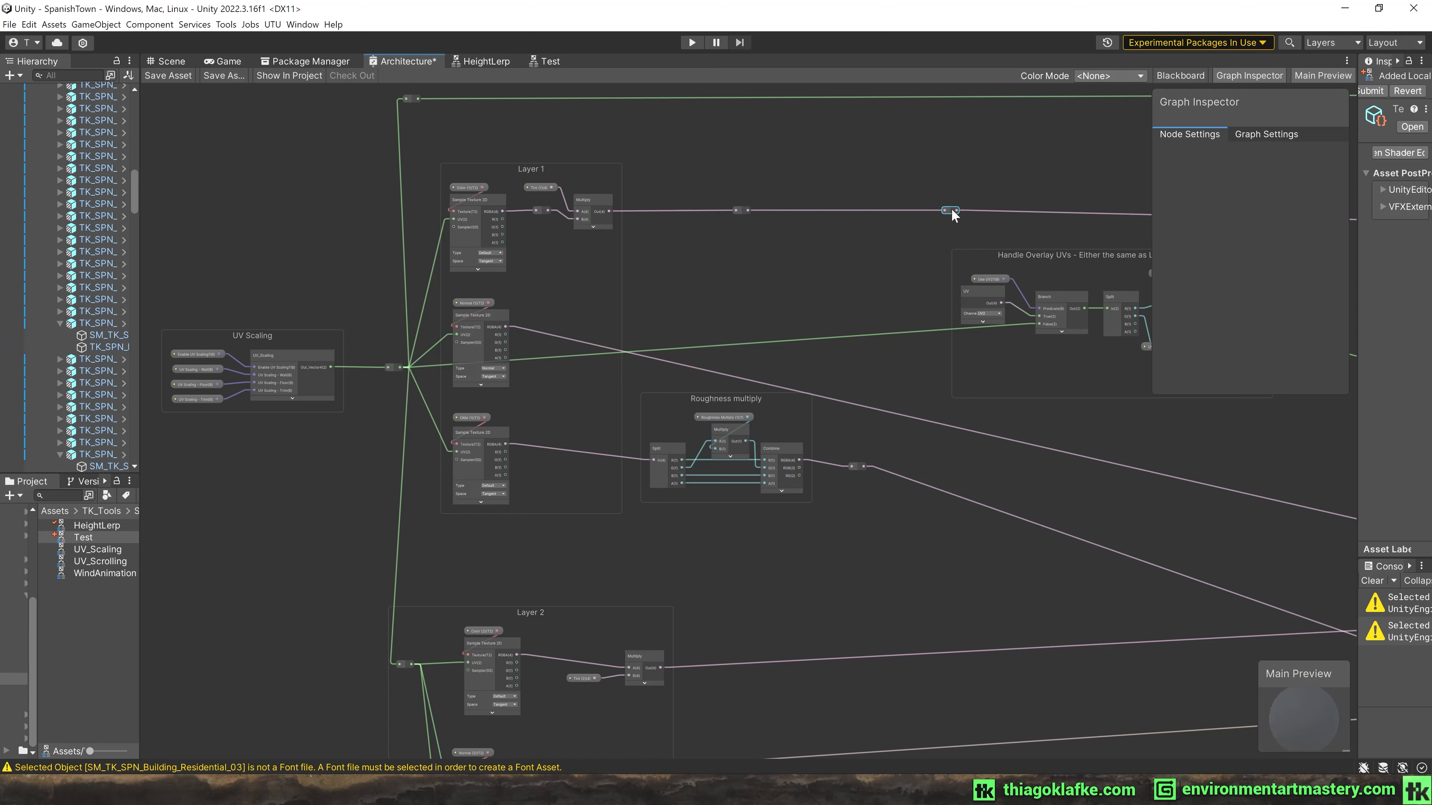
key("ctrl+z")
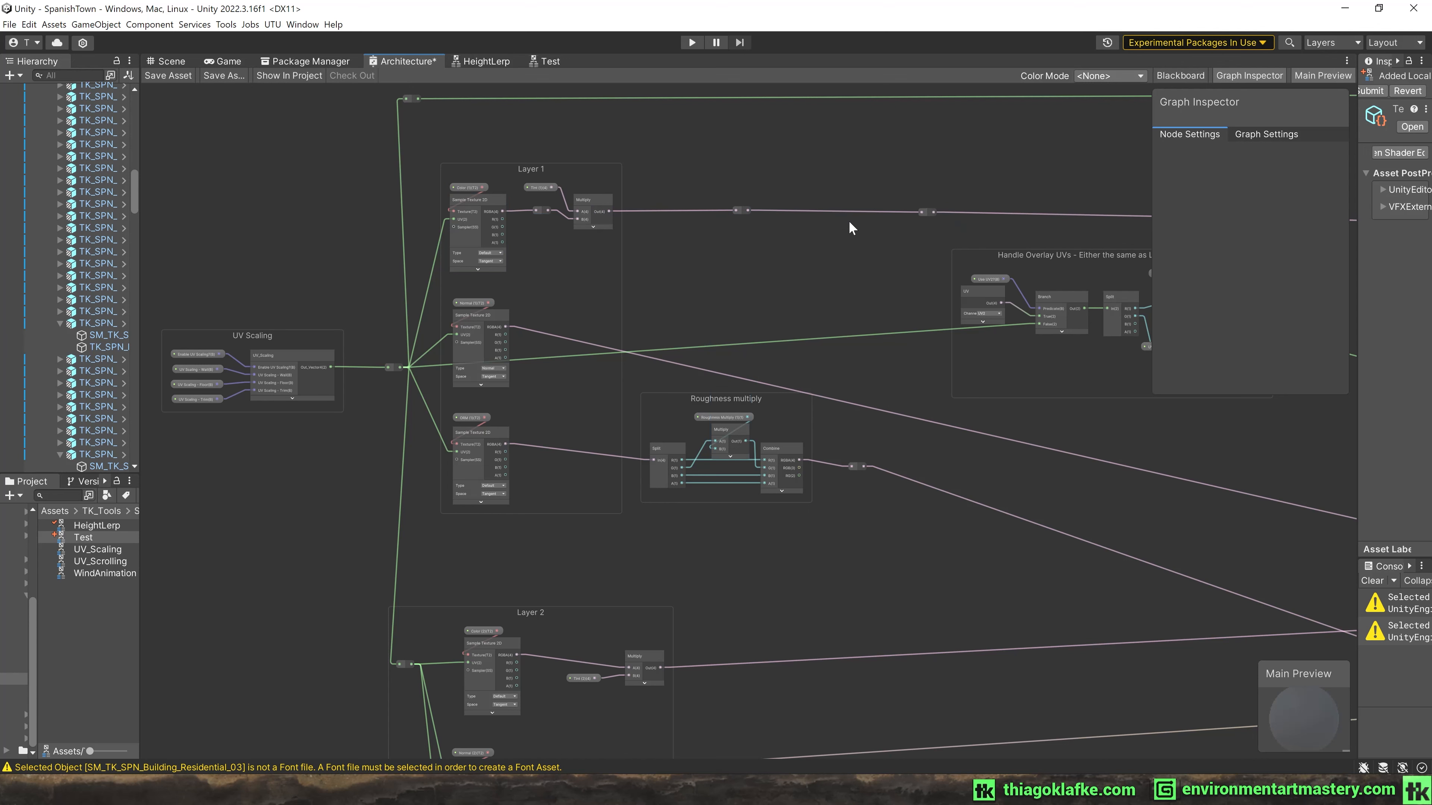
middle_click_drag(958, 215, 539, 225)
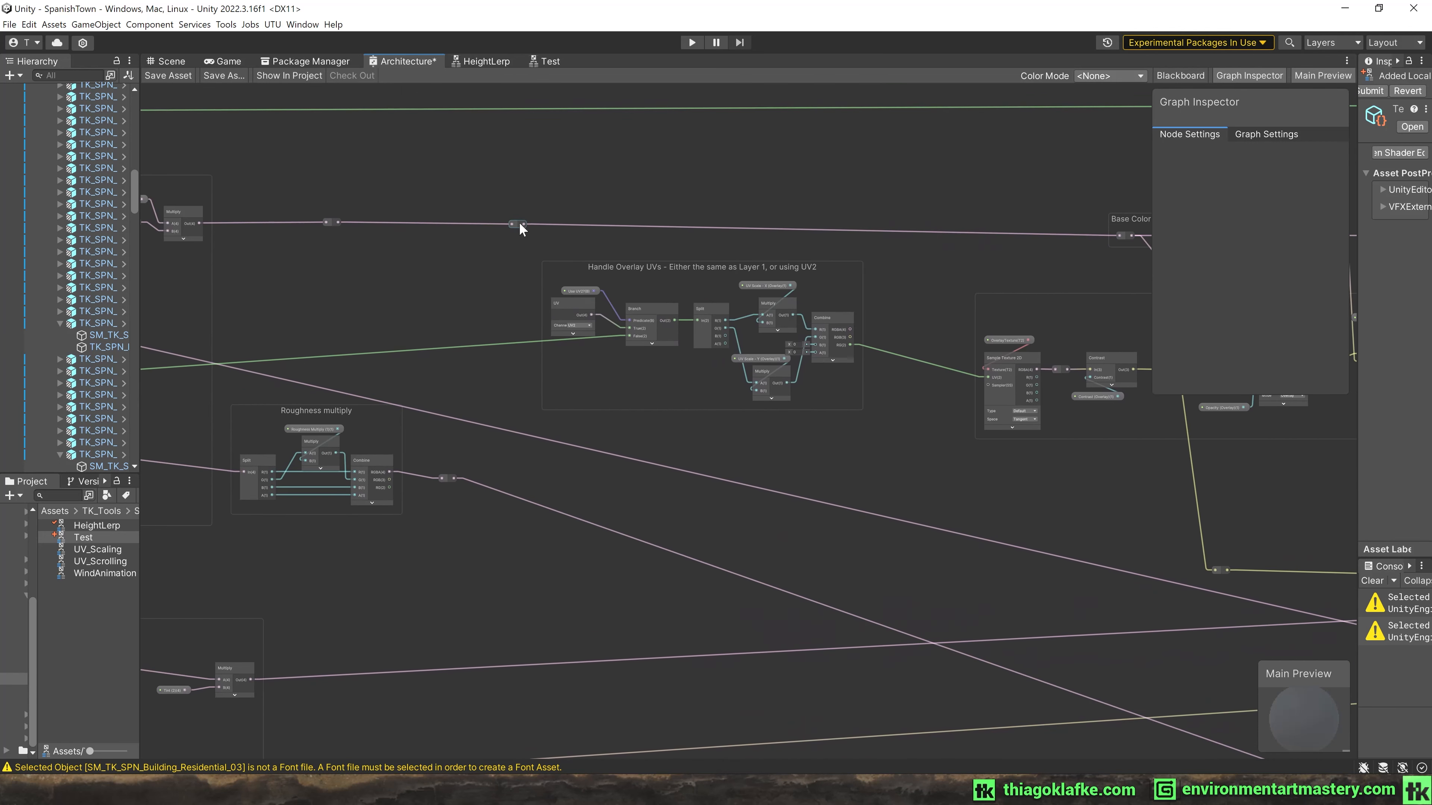
left_click_drag(519, 223, 995, 221)
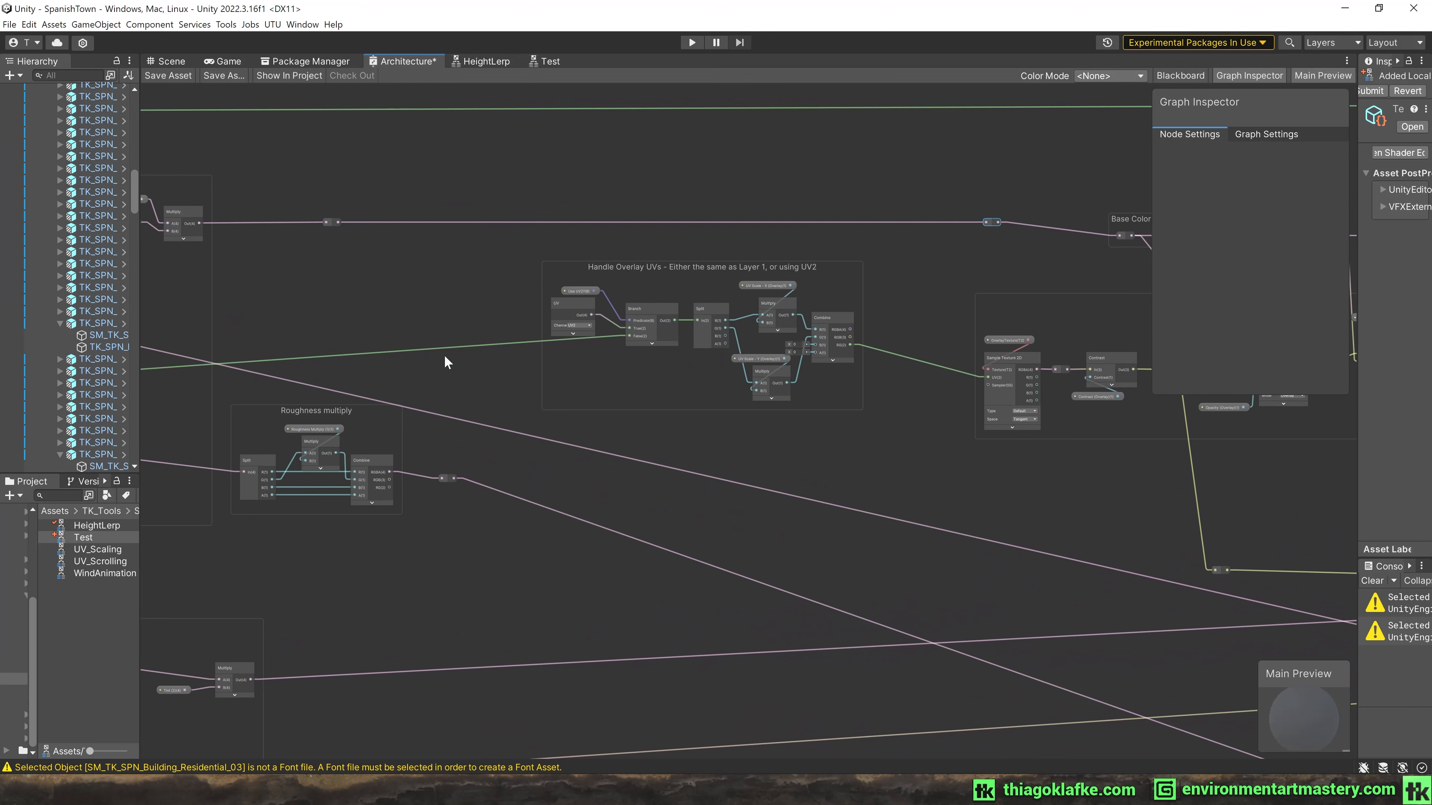
Add a reroute node to the UV connection feeding the Handle Overlay UVs group and place it just outside that group.
double_click(396, 350)
left_click_drag(395, 350, 504, 398)
middle_click_drag(348, 356, 587, 347)
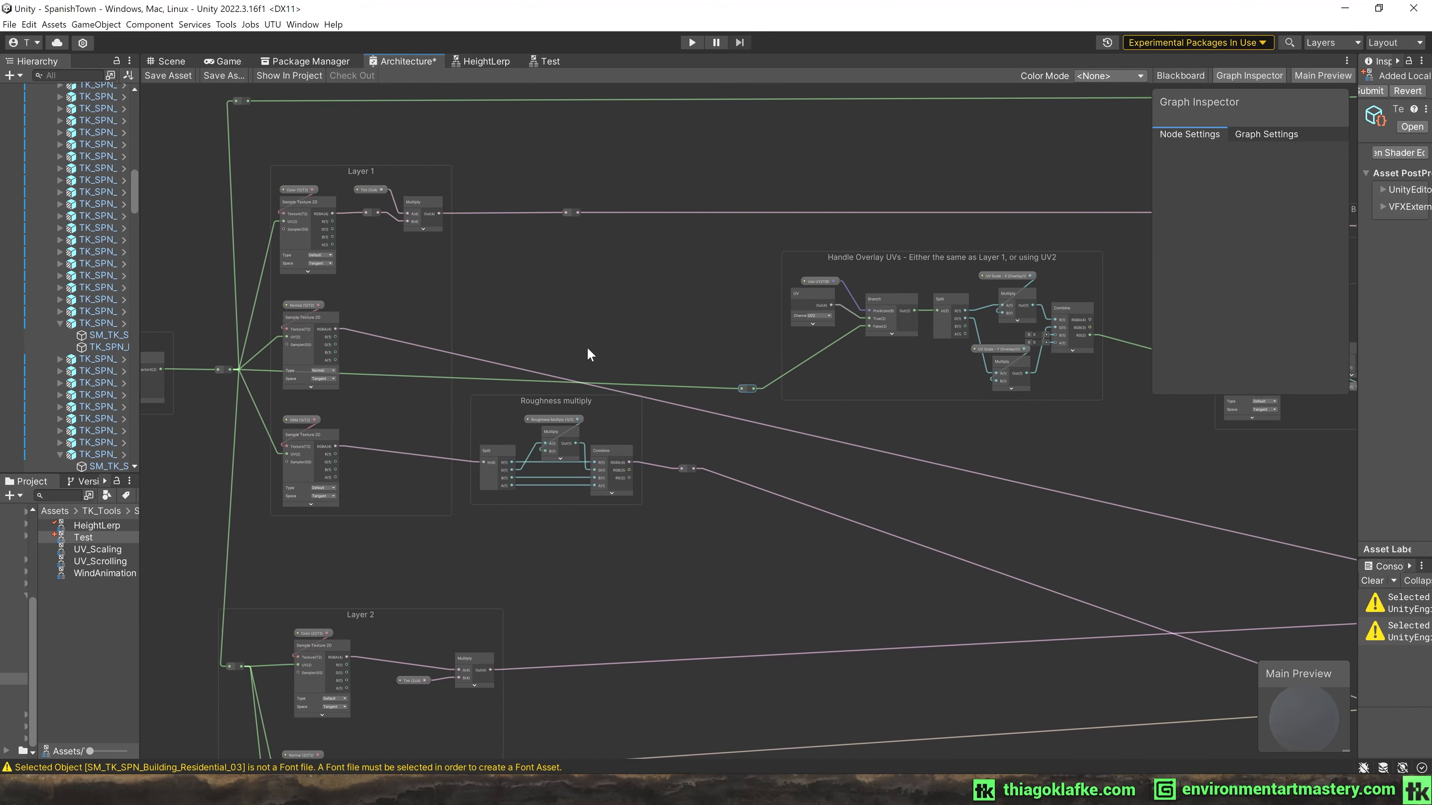
Add two reroute nodes to the middle Layer 1 texture's output, aligning one with the texture and placing the other below the UV connection.
double_click(705, 411)
left_click_drag(705, 411, 473, 324)
left_click(583, 350)
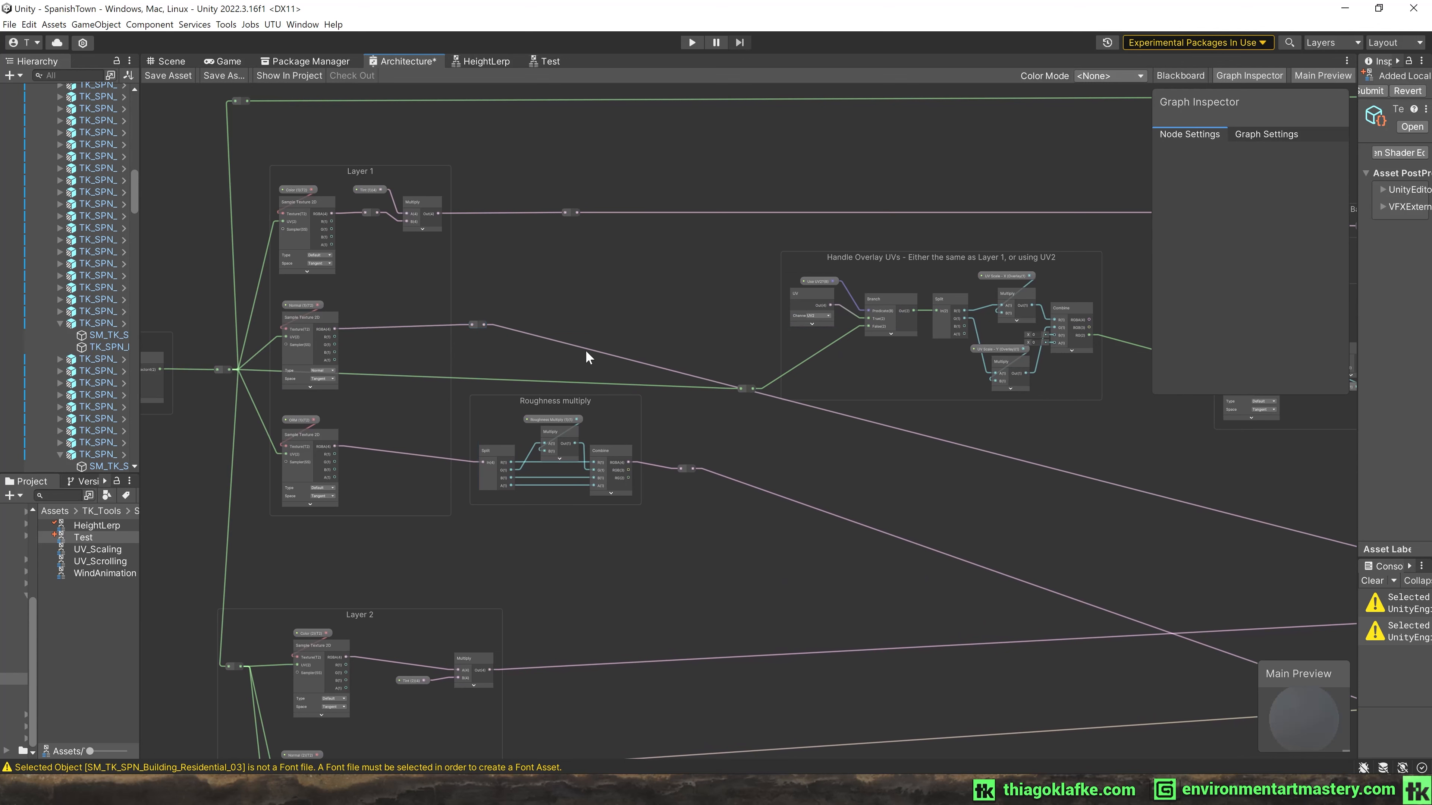
double_click(590, 351)
left_click_drag(590, 350, 731, 438)
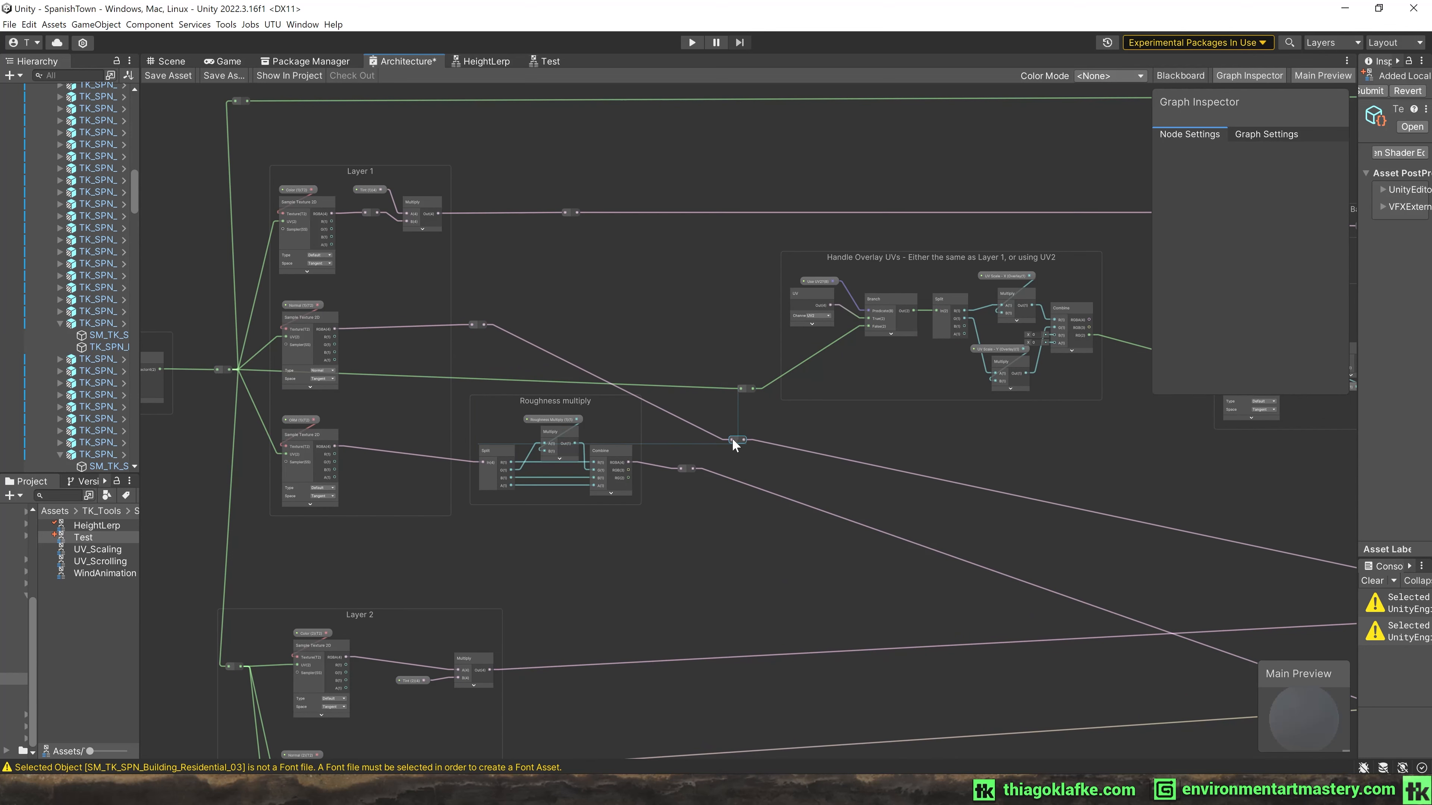
left_click_drag(475, 329, 672, 330)
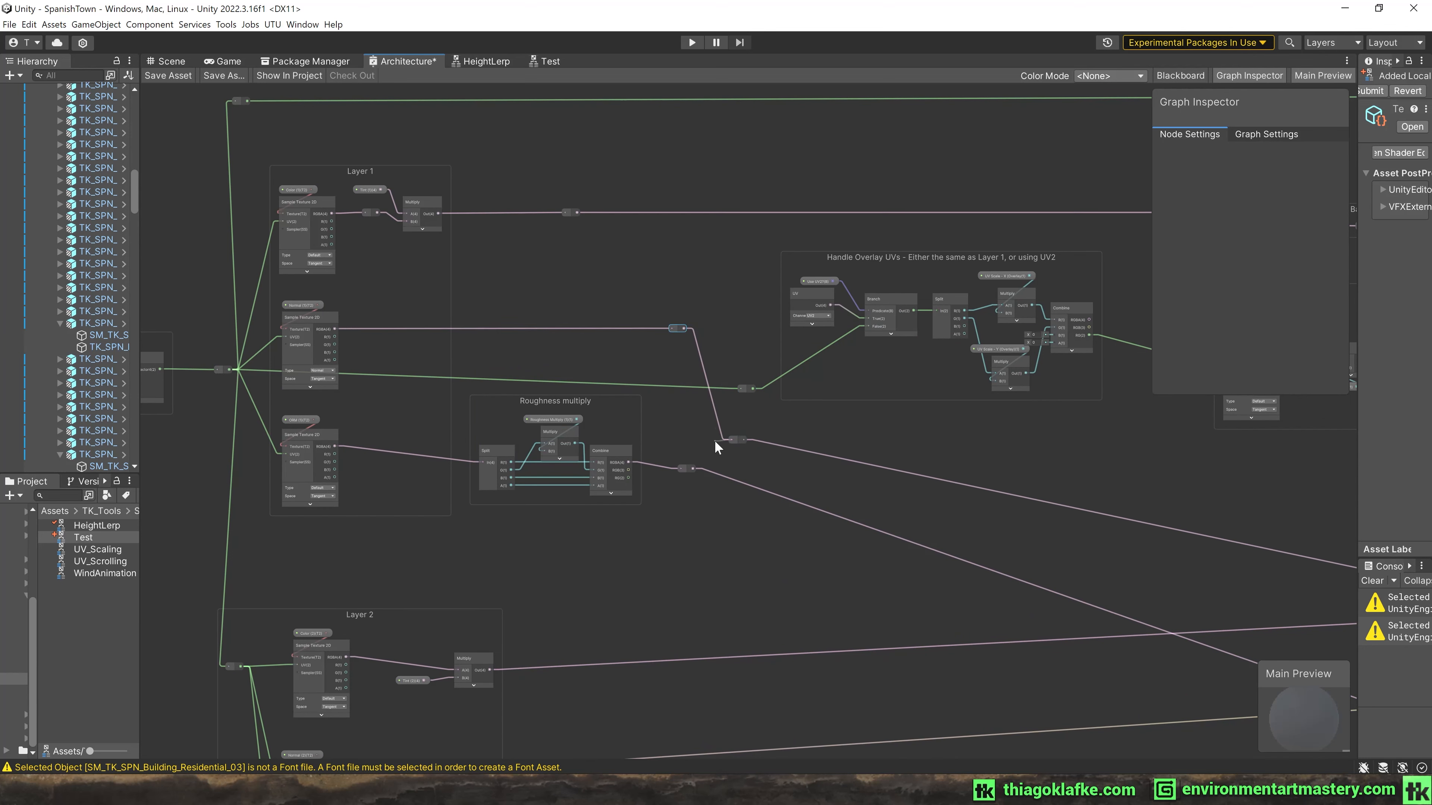
Lower the Roughness multiply reroute and the middle texture's second reroute, and raise the UV reroute to level its connection.
left_click_drag(686, 468, 716, 542)
left_click_drag(736, 442, 727, 475)
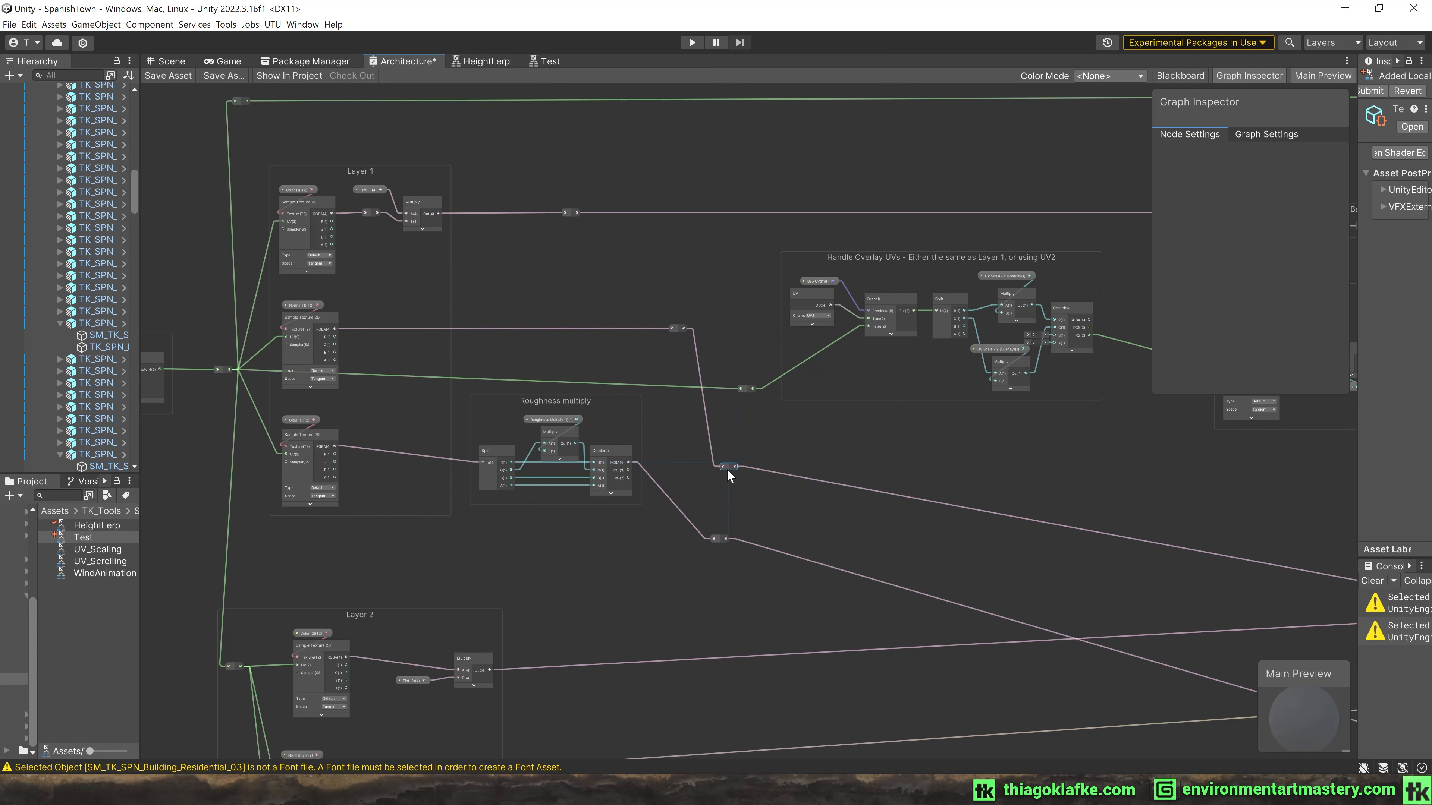
left_click_drag(748, 388, 748, 374)
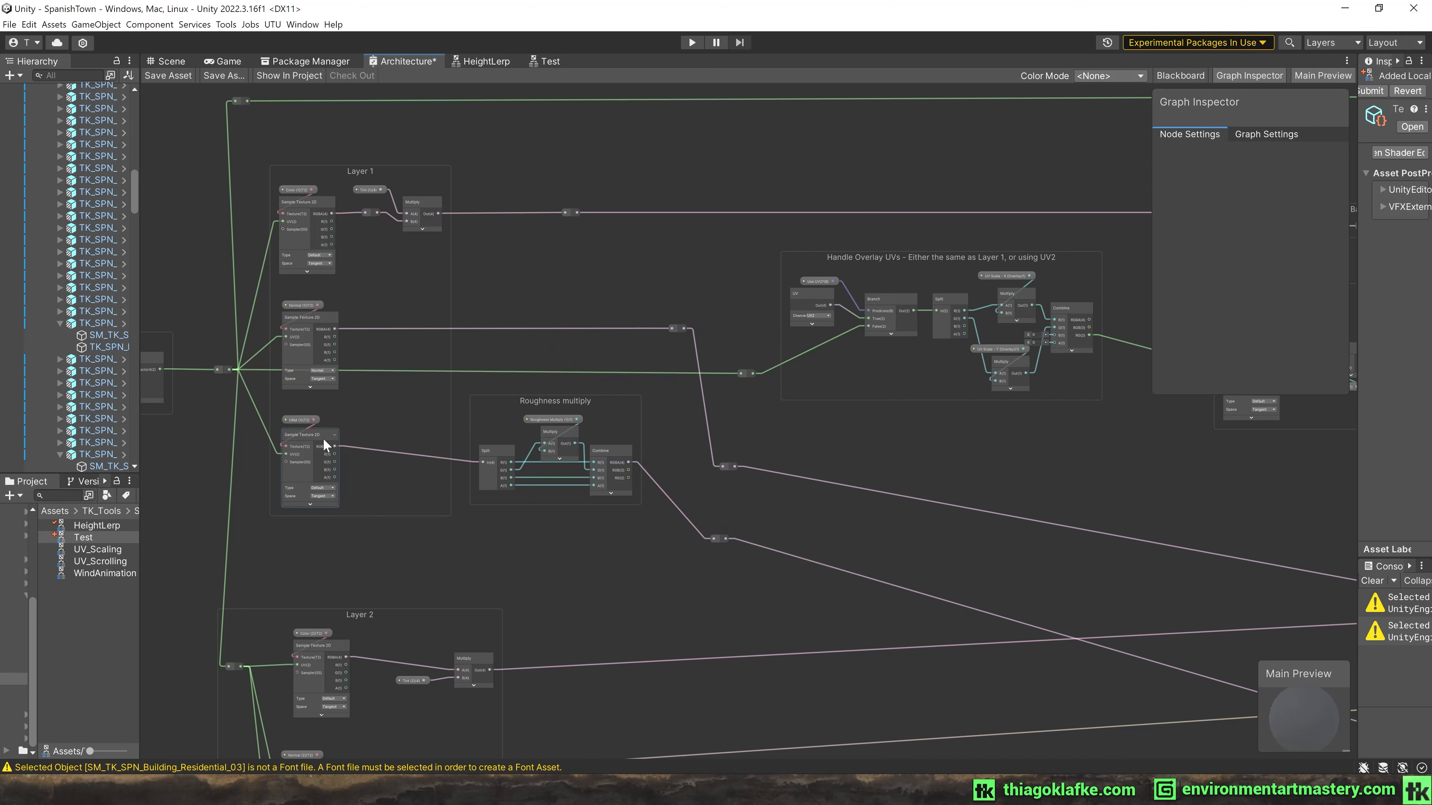
Try swapping the Overlay Layer 1 Blend inputs: connect Base Color to Base and the Contrast output to Blend.
middle_click_drag(789, 228, 243, 240)
scroll(858, 258, "up", 1)
scroll(857, 259, "up", 1)
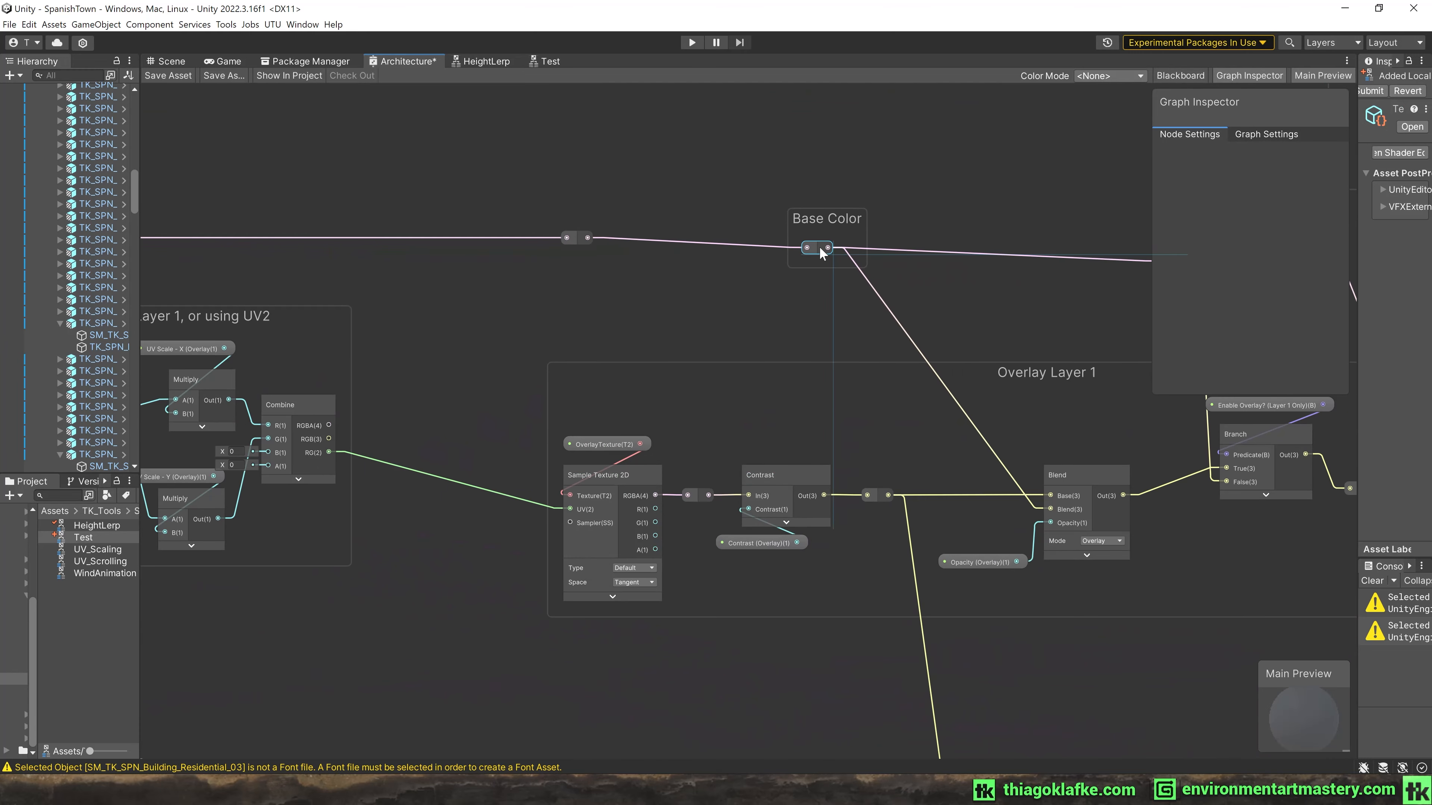
middle_click_drag(816, 243, 705, 249)
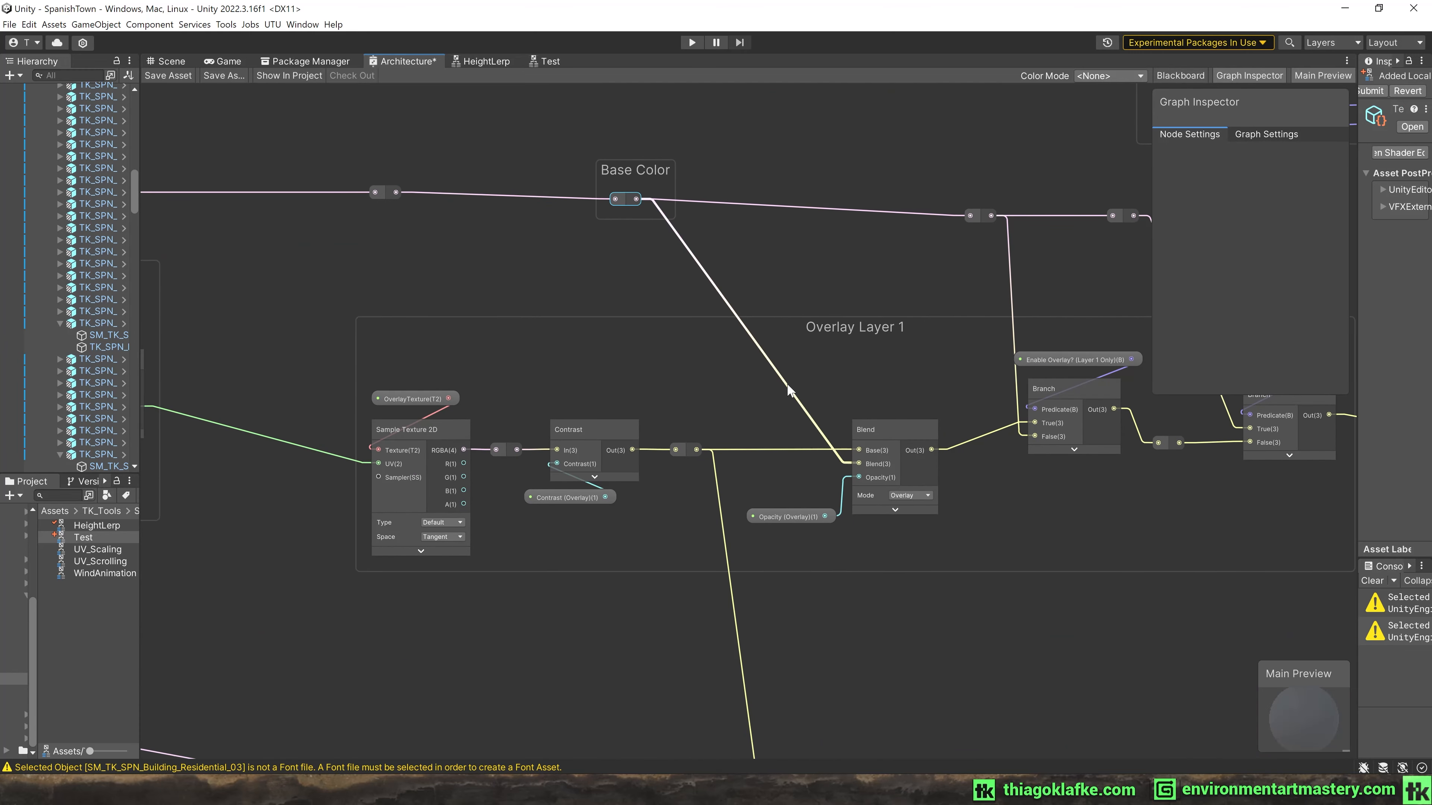
left_click(860, 472)
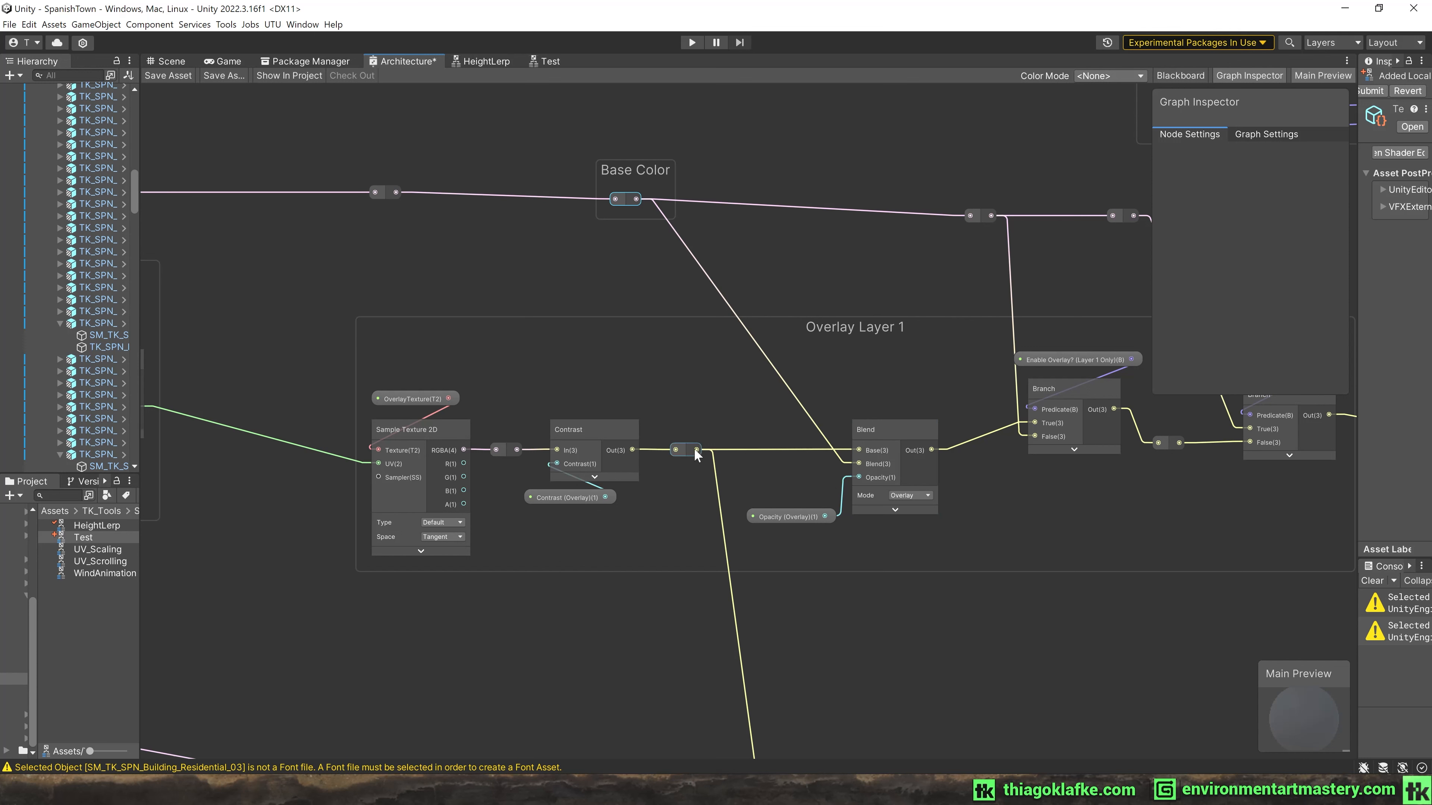
left_click_drag(697, 449, 848, 442)
left_click_drag(697, 449, 860, 463)
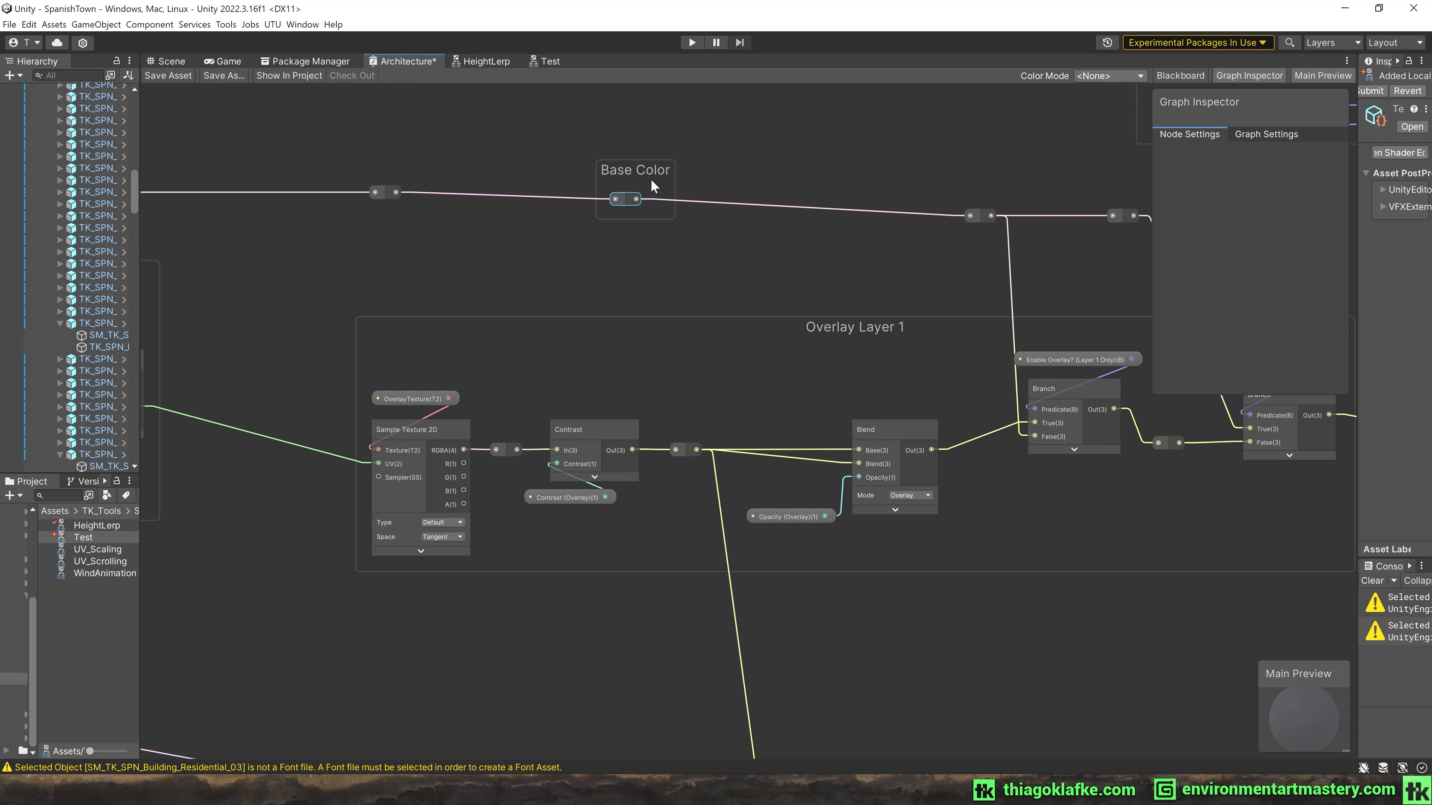
left_click_drag(636, 199, 859, 450)
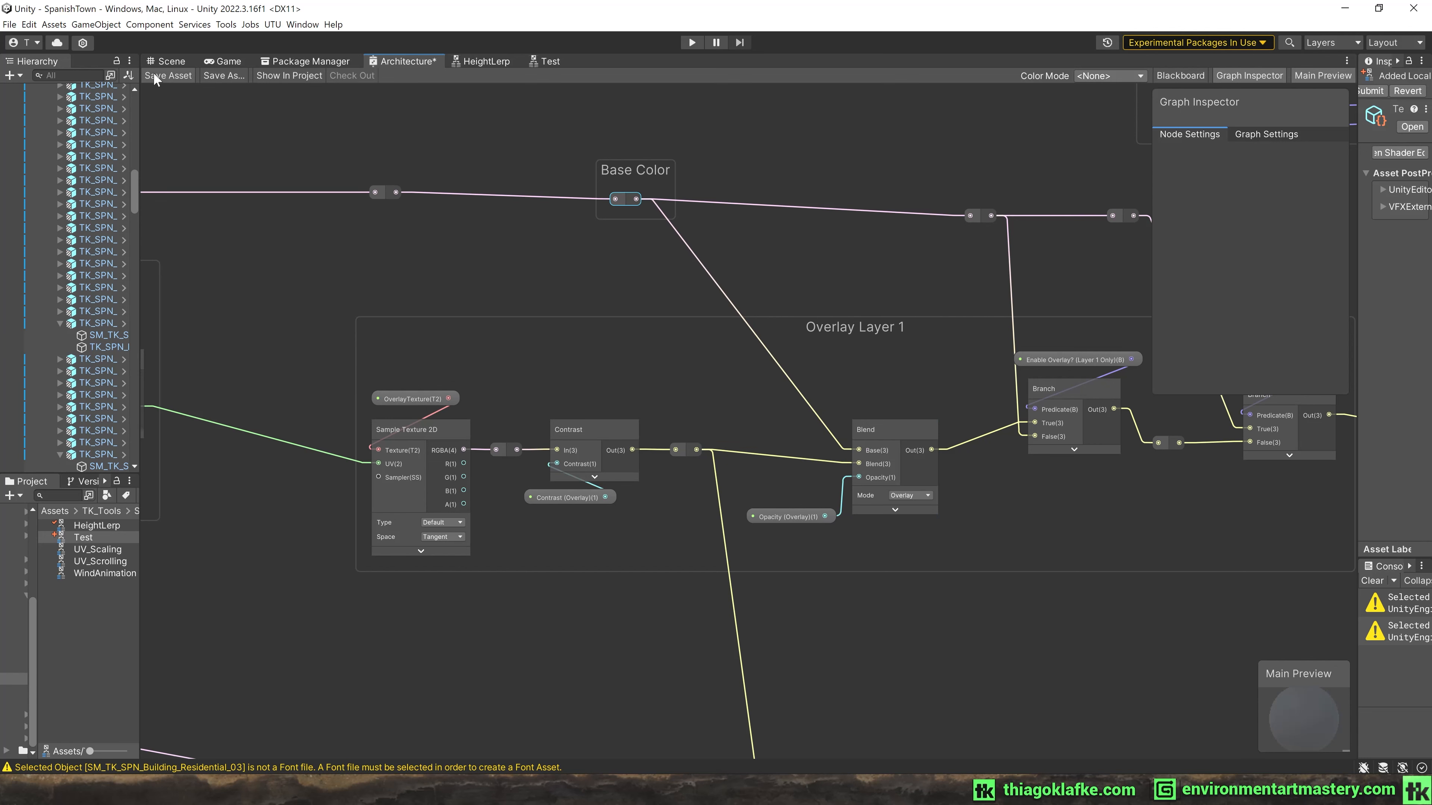
Save the shader graph, inspect the pink building facade in the scene up close, and return to the Architecture graph.
left_click(167, 75)
left_click(171, 62)
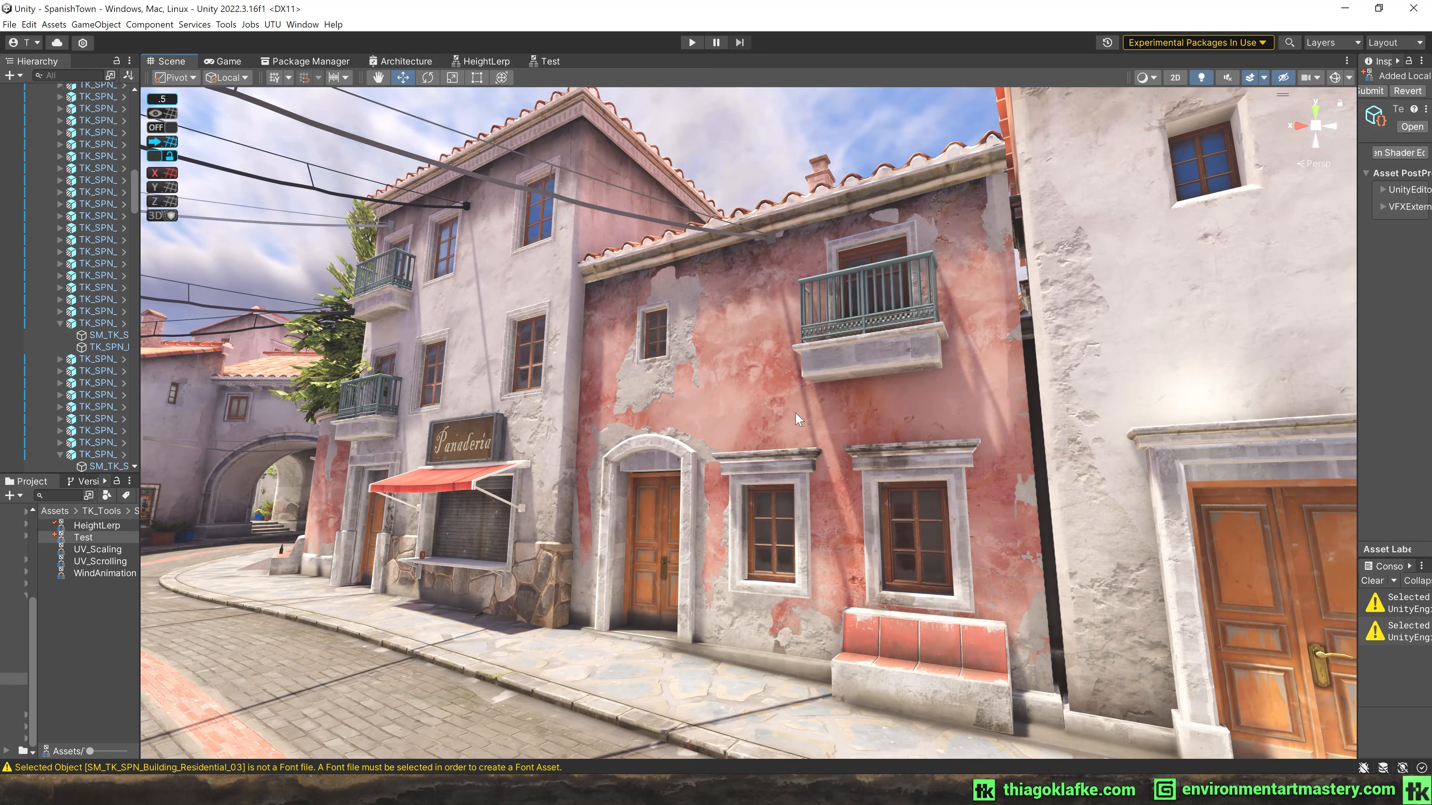
right_click_drag(796, 418, 762, 417)
key("w")
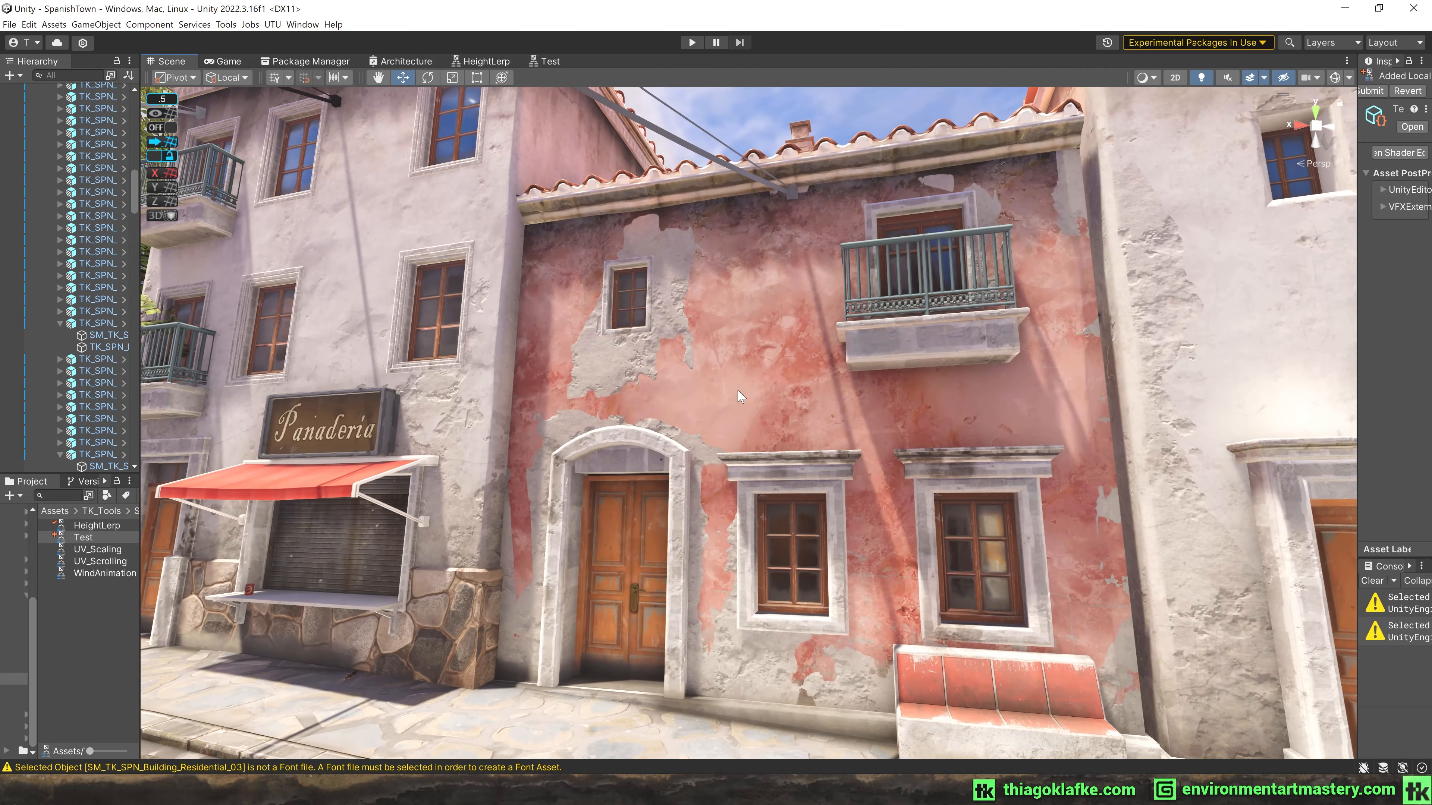
left_click(401, 61)
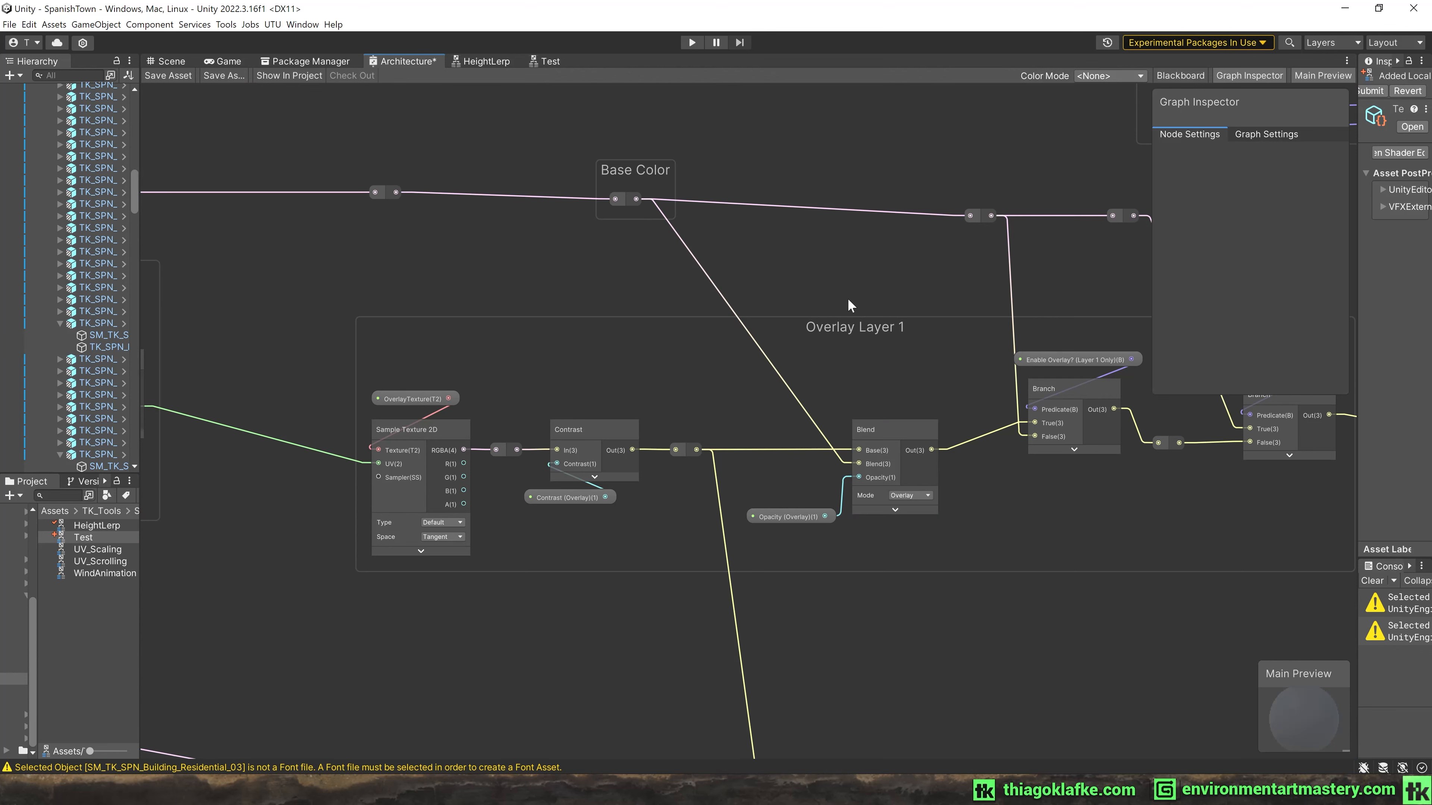
Lower the first Overlay Layer 1 Branch and its Enable Overlay? (Layer 1 Only) property, and align the reroute above with Base Color.
middle_click_drag(848, 298, 528, 272)
left_click_drag(748, 369, 752, 400)
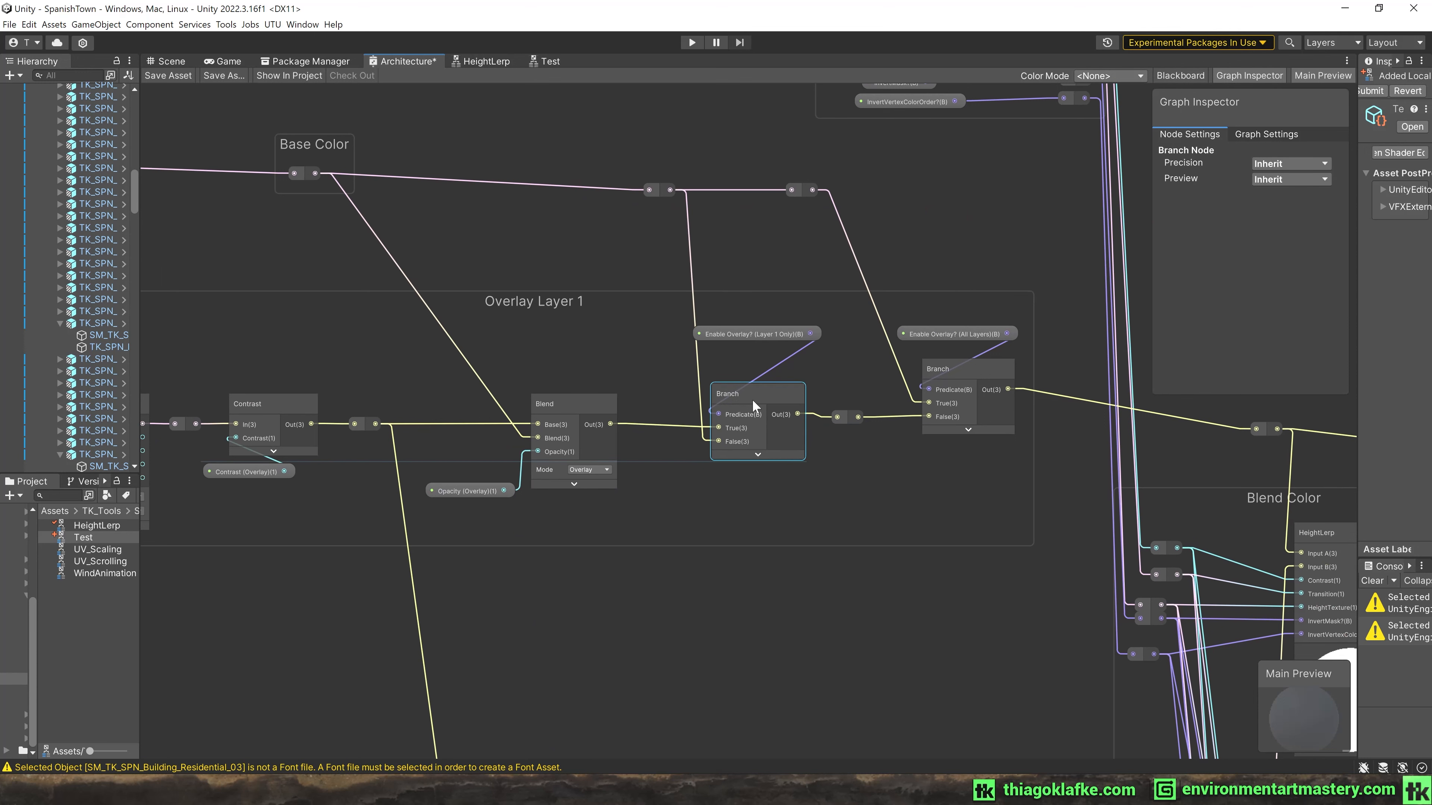
left_click_drag(733, 336, 730, 367)
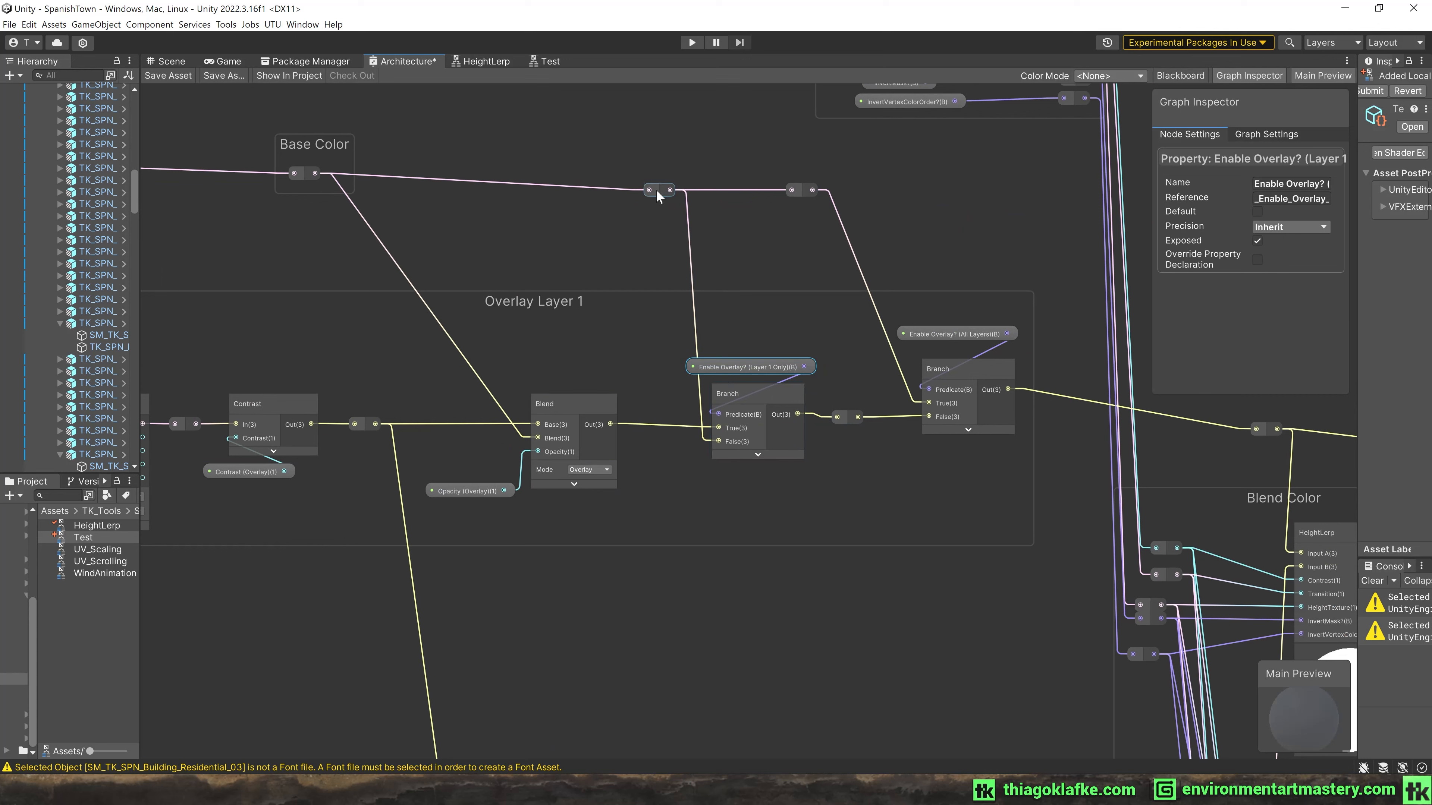
left_click_drag(656, 189, 622, 172)
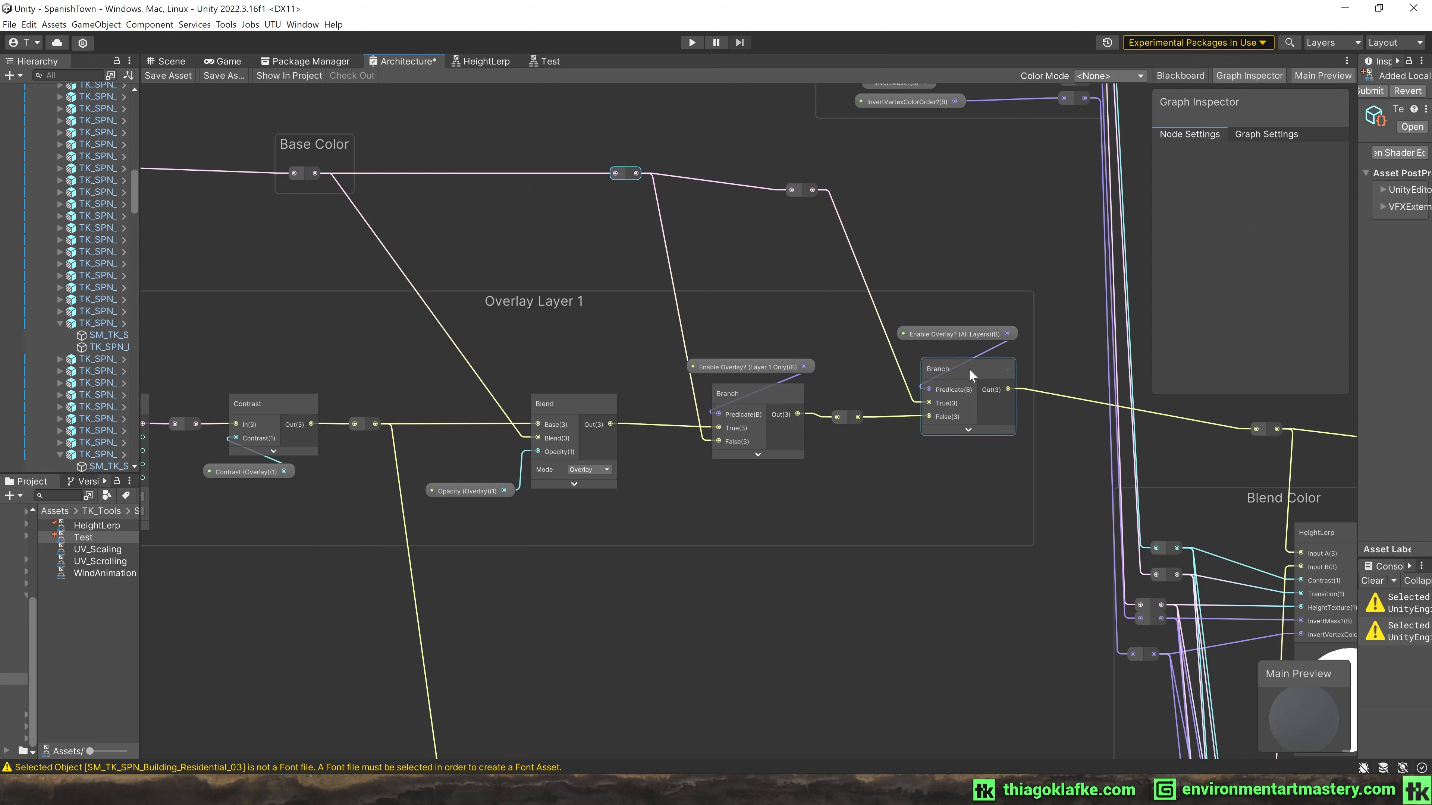
Lower the second Branch with its Enable Overlay? (All Layers) property slightly, and align the reroutes between the Branches and after Base Color.
left_click_drag(968, 368, 942, 344)
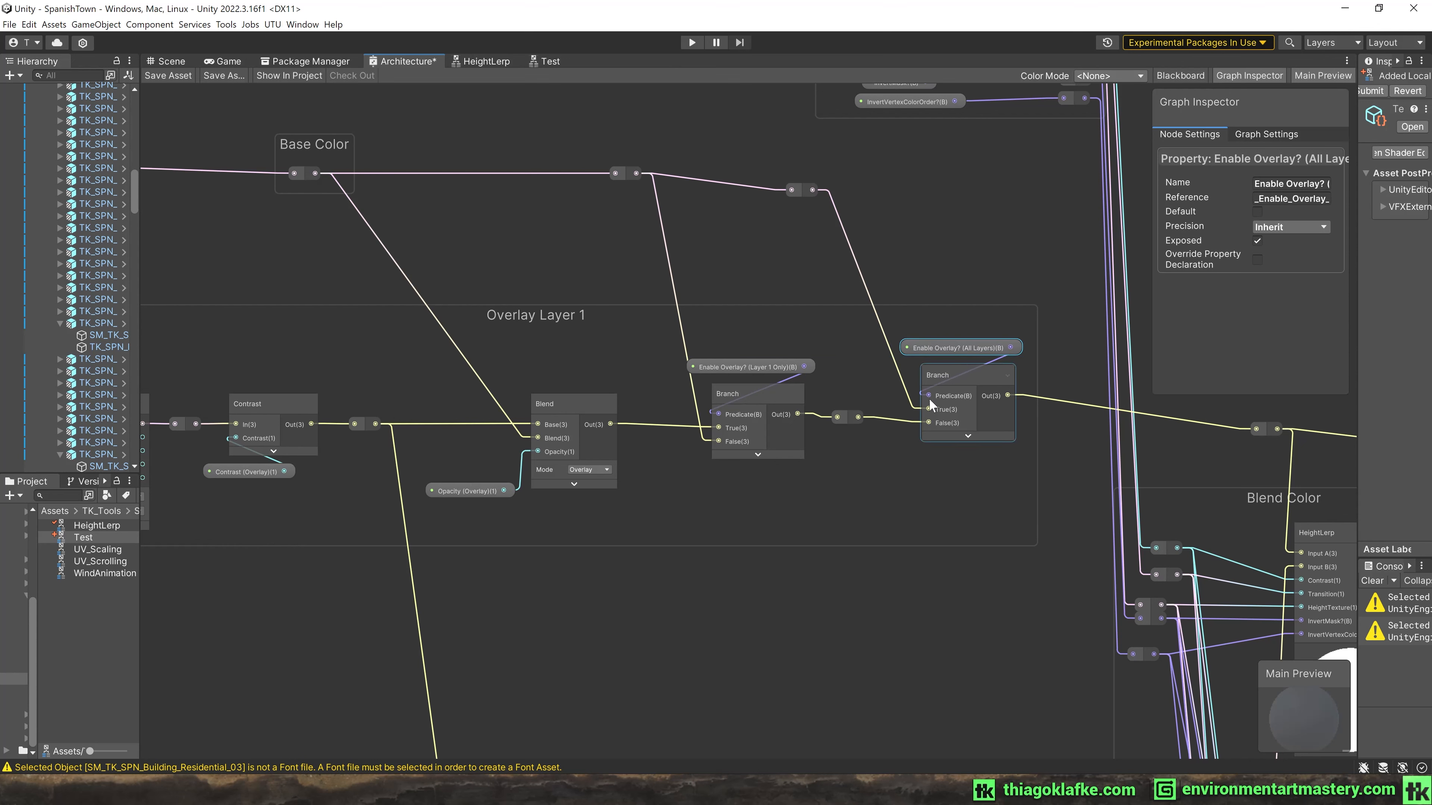
left_click_drag(848, 418, 860, 418)
left_click_drag(802, 190, 807, 173)
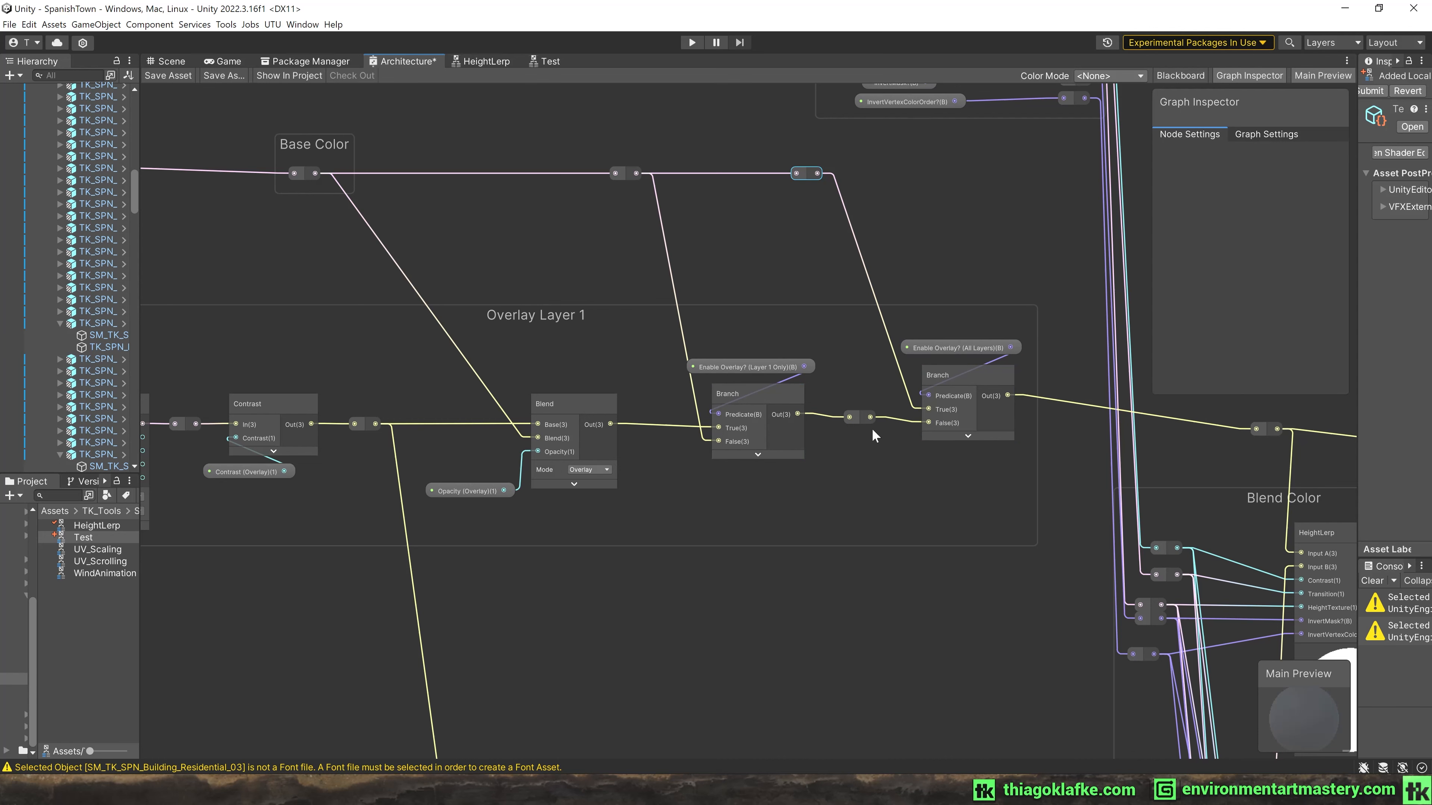
Shift the Overlay Texture group slightly right and move Opacity (Overlay) slightly down in the Enable Overlay All Layers group.
middle_click_drag(986, 314, 512, 276)
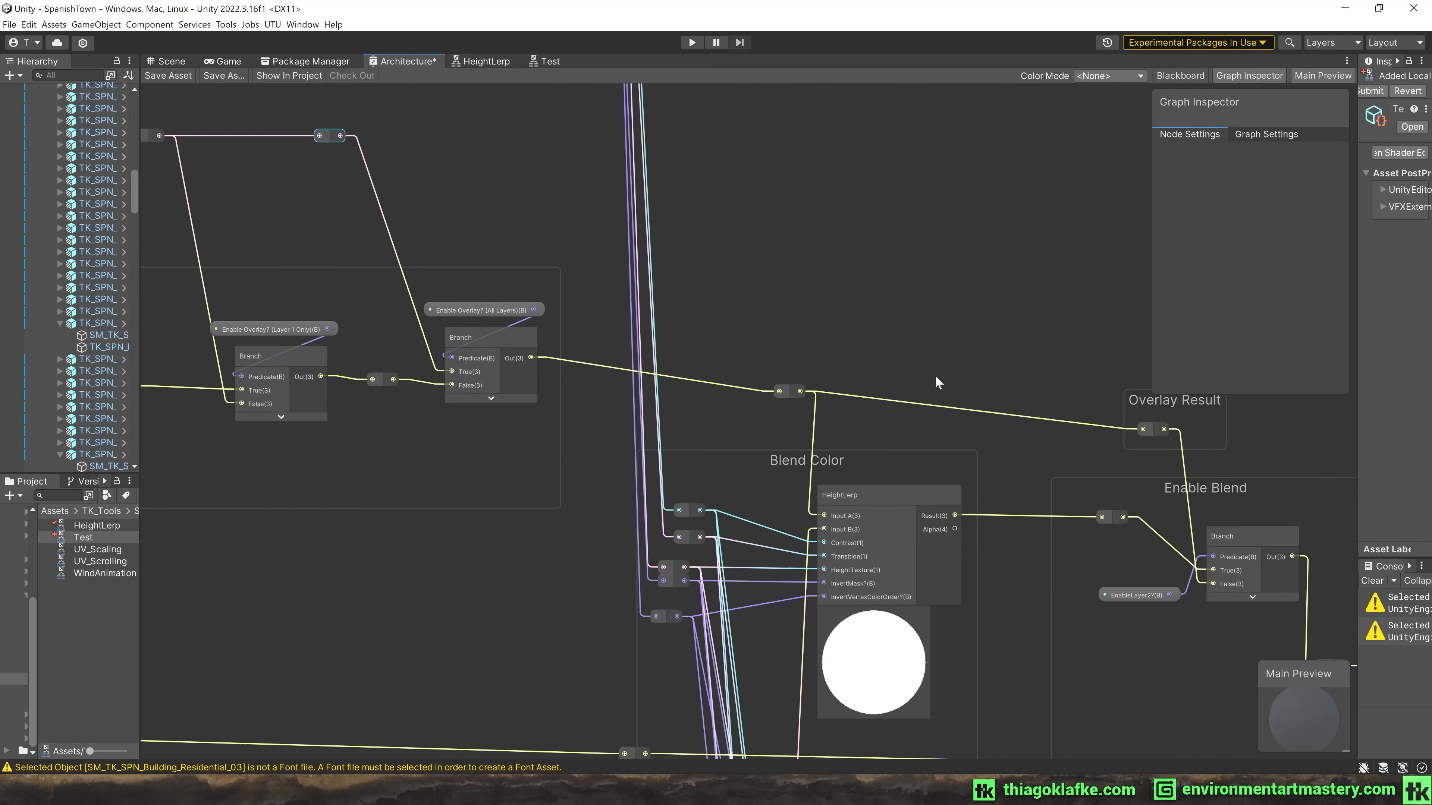
middle_click_drag(939, 376, 447, 217)
middle_click_drag(893, 308, 654, 253)
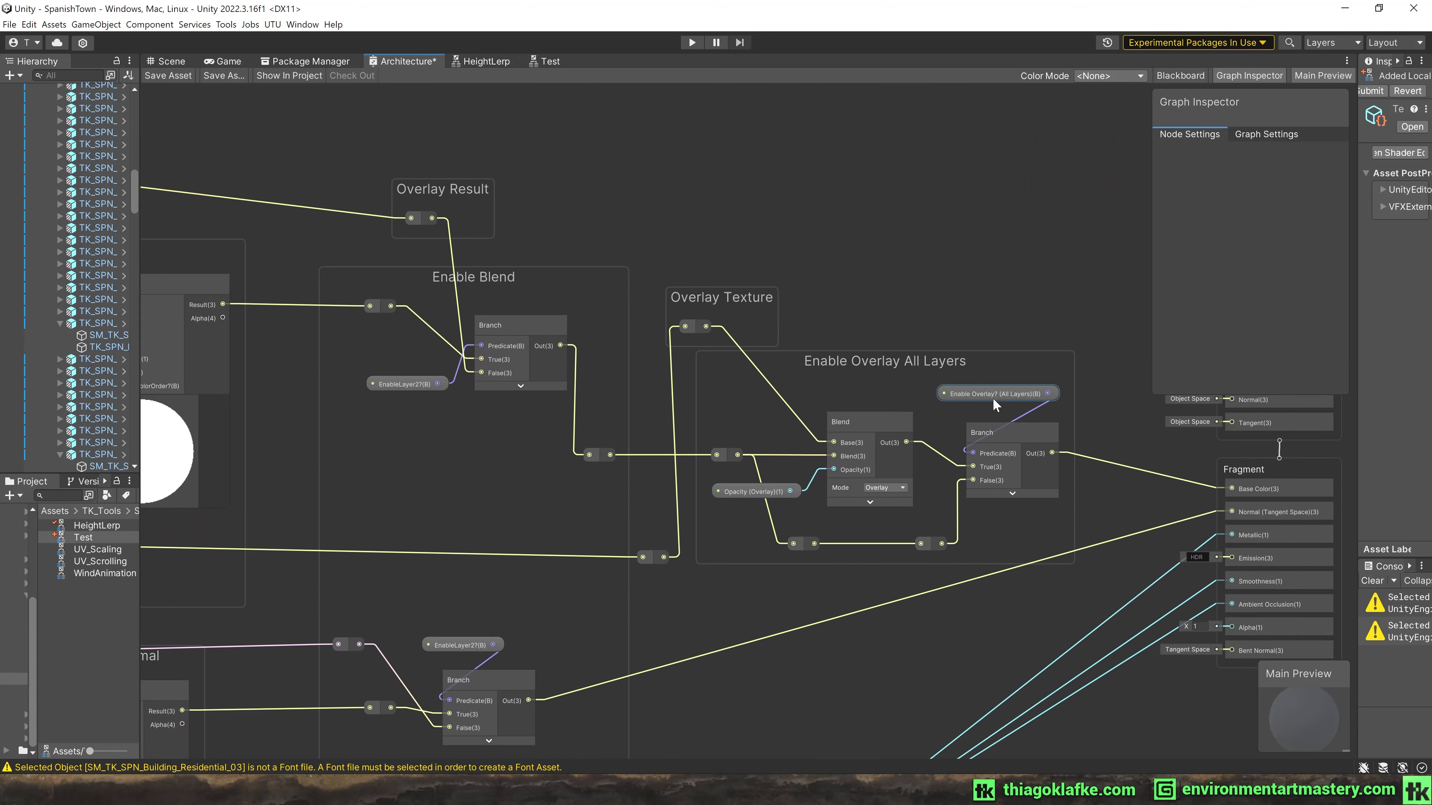
middle_click_drag(547, 203, 1072, 325)
middle_click_drag(508, 213, 857, 250)
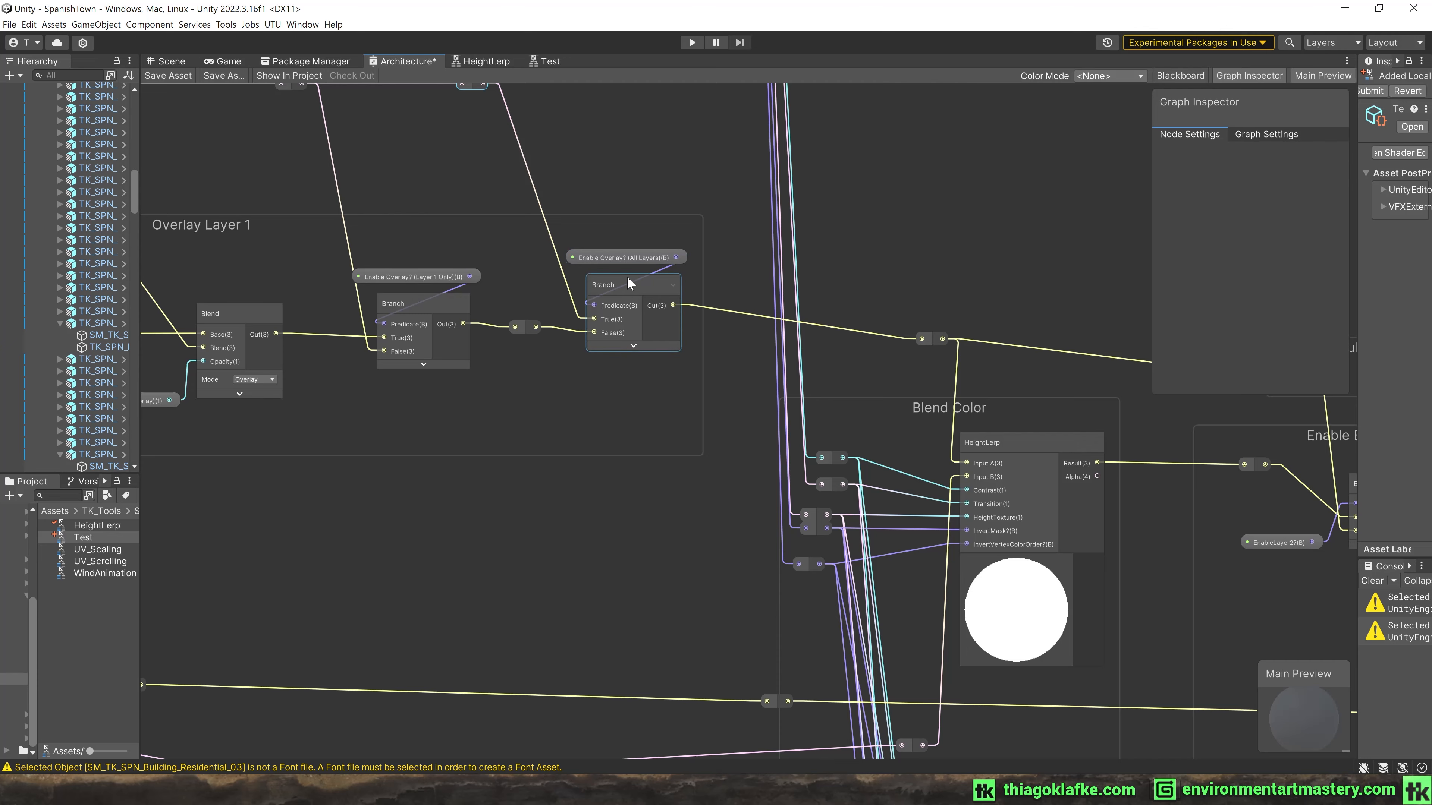
middle_click_drag(993, 261, 424, 107)
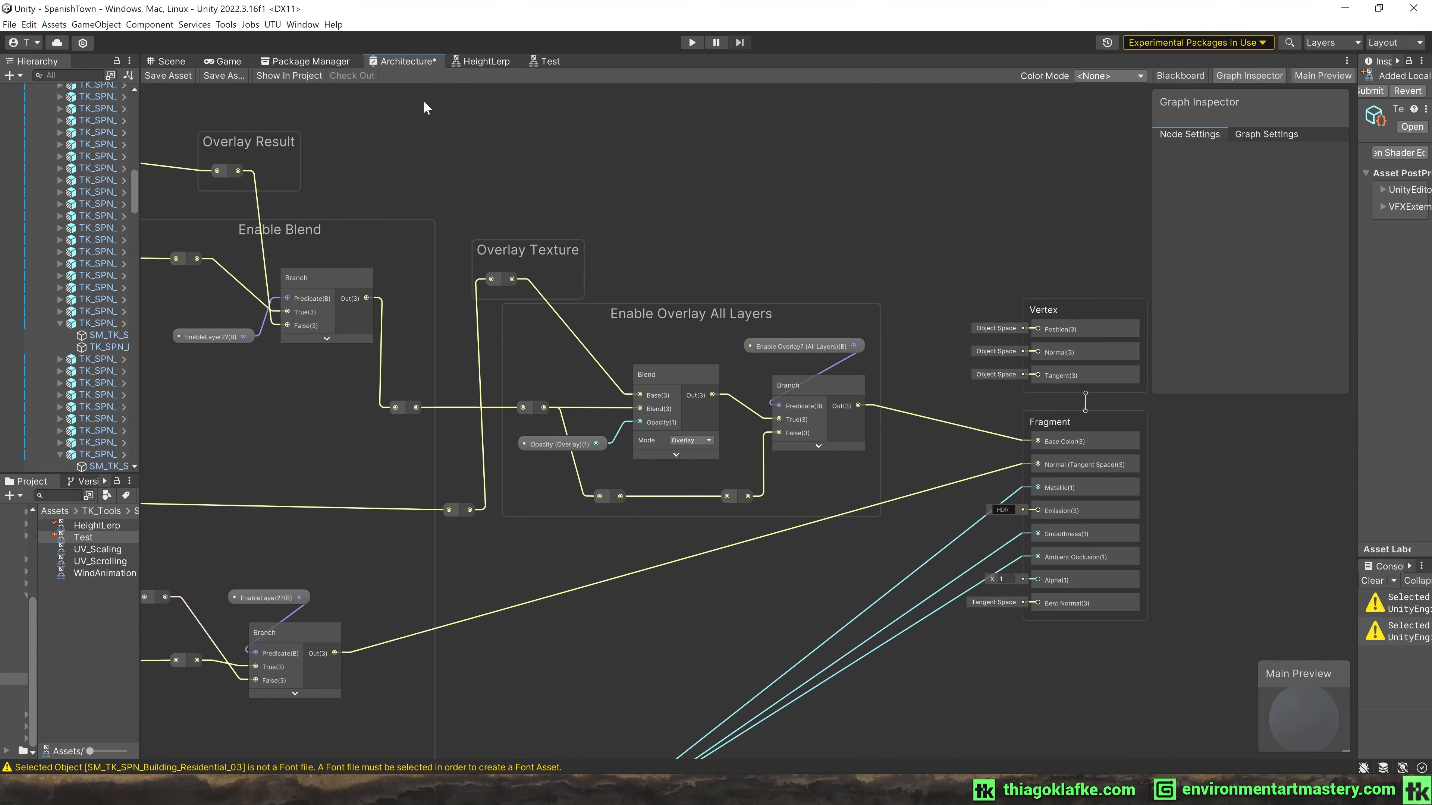
scroll(671, 318, "up", 1)
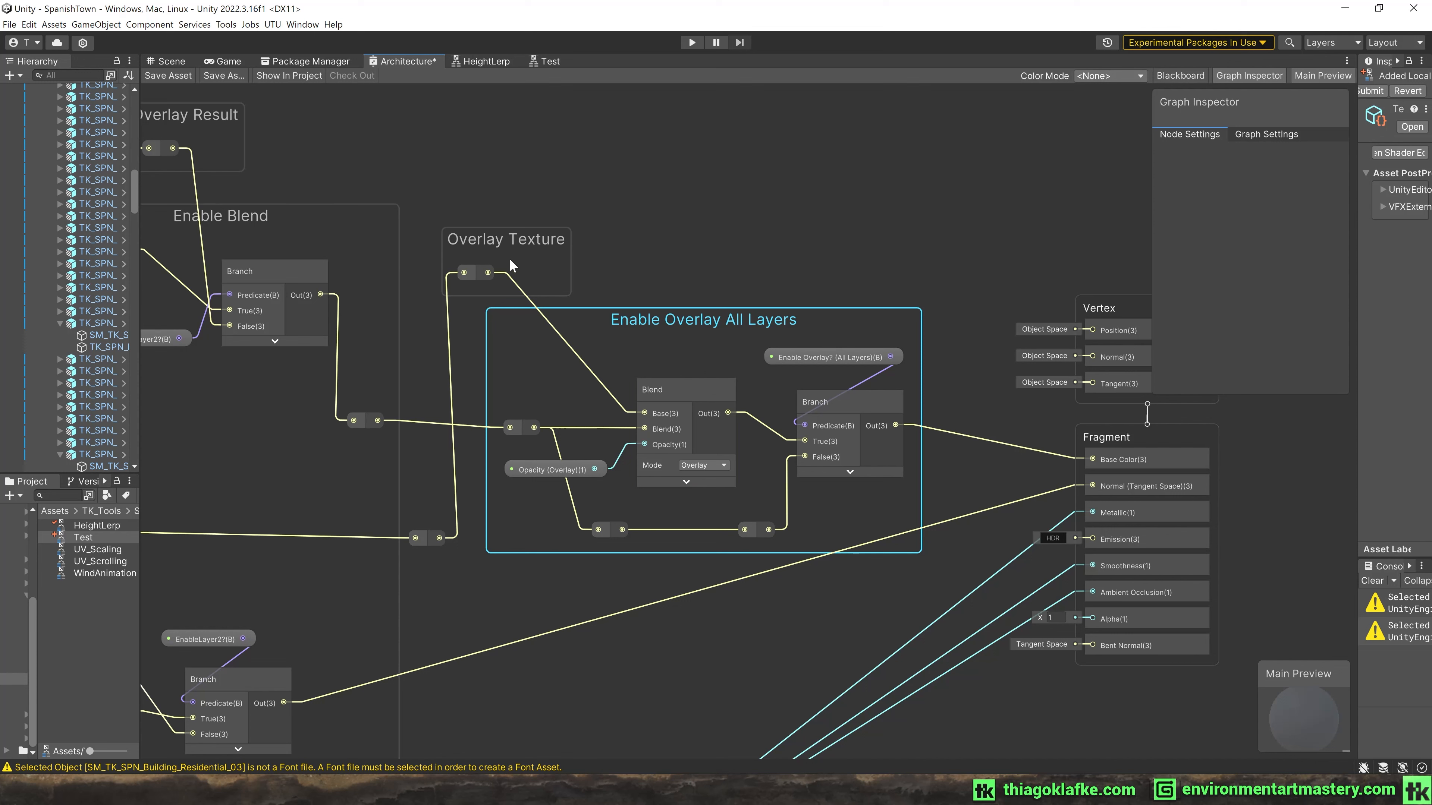
left_click_drag(504, 238, 516, 238)
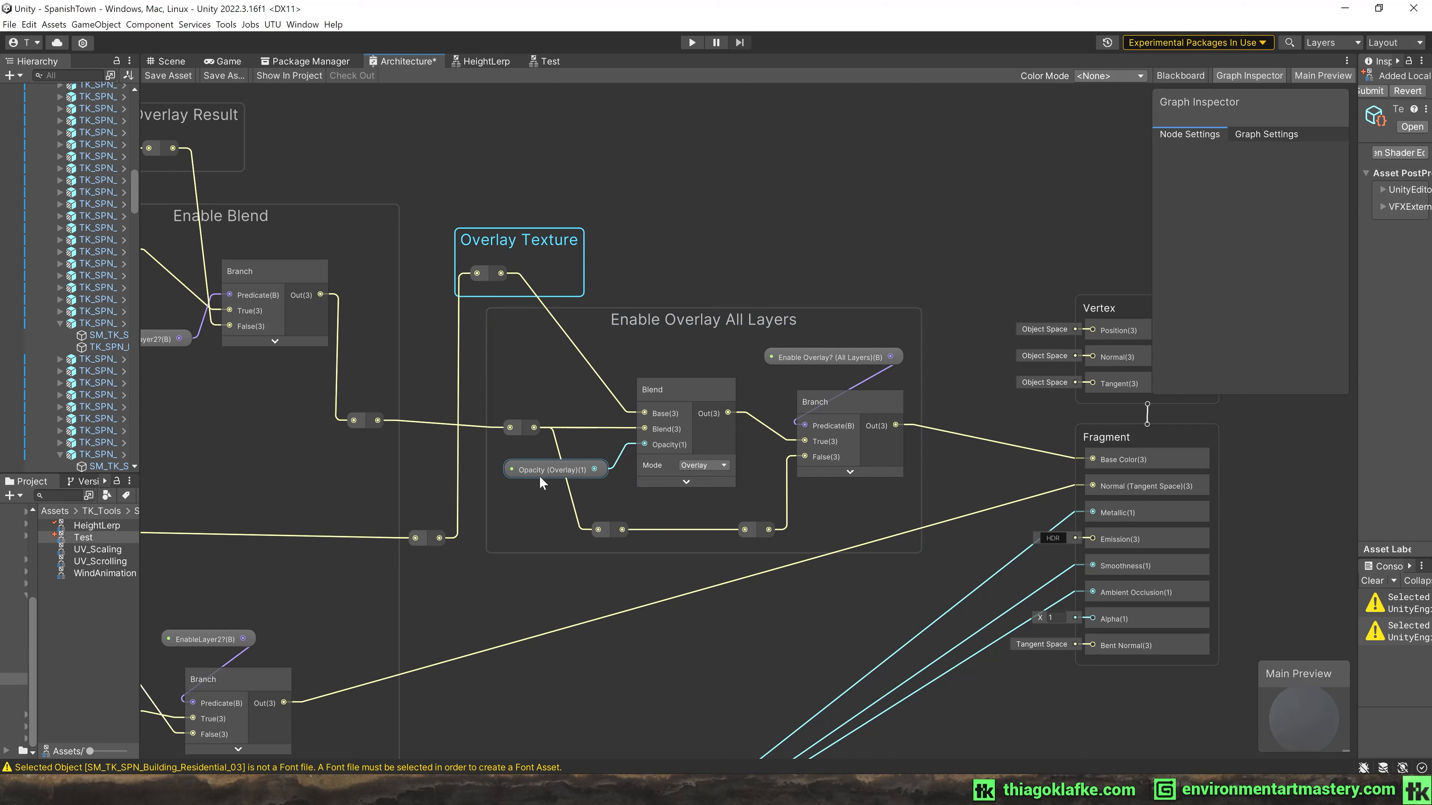
left_click_drag(546, 471, 553, 491)
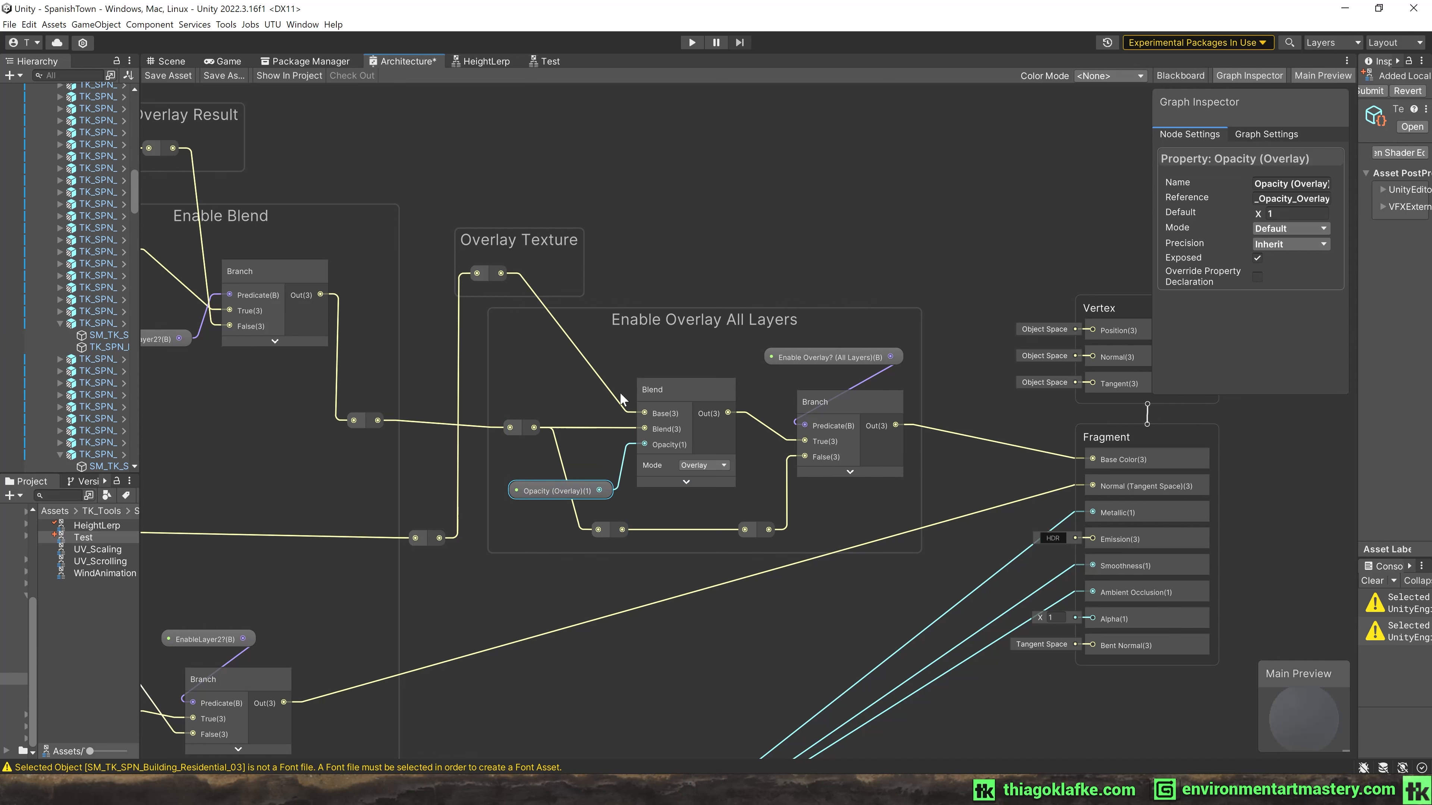
left_click(513, 237)
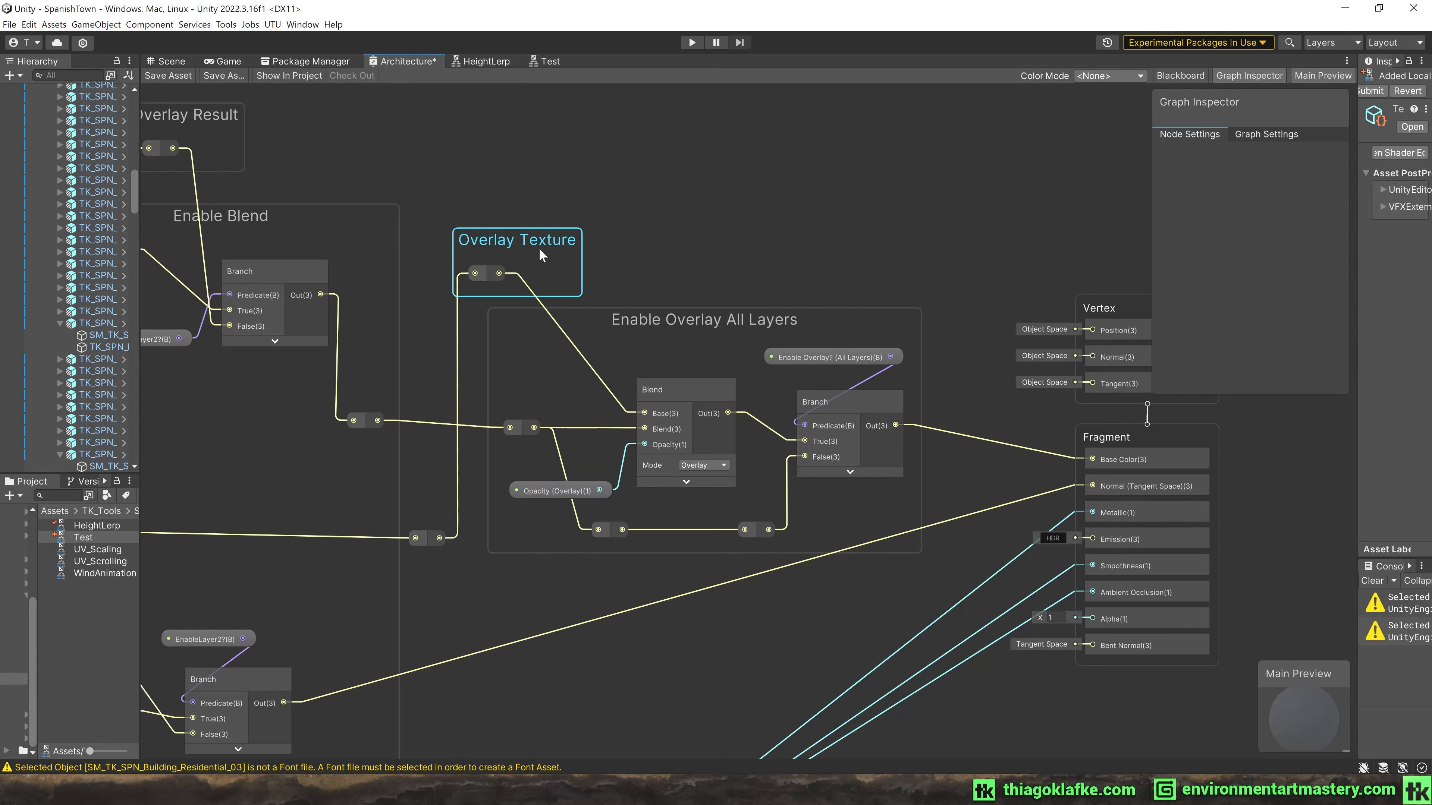
Trace the Overlay Texture connection back to the Overlay Layer 1 Contrast output and forward again to the Enable Overlay All Layers group.
scroll(402, 517, "down", 5)
middle_click_drag(402, 517, 860, 513)
middle_click_drag(386, 495, 909, 495)
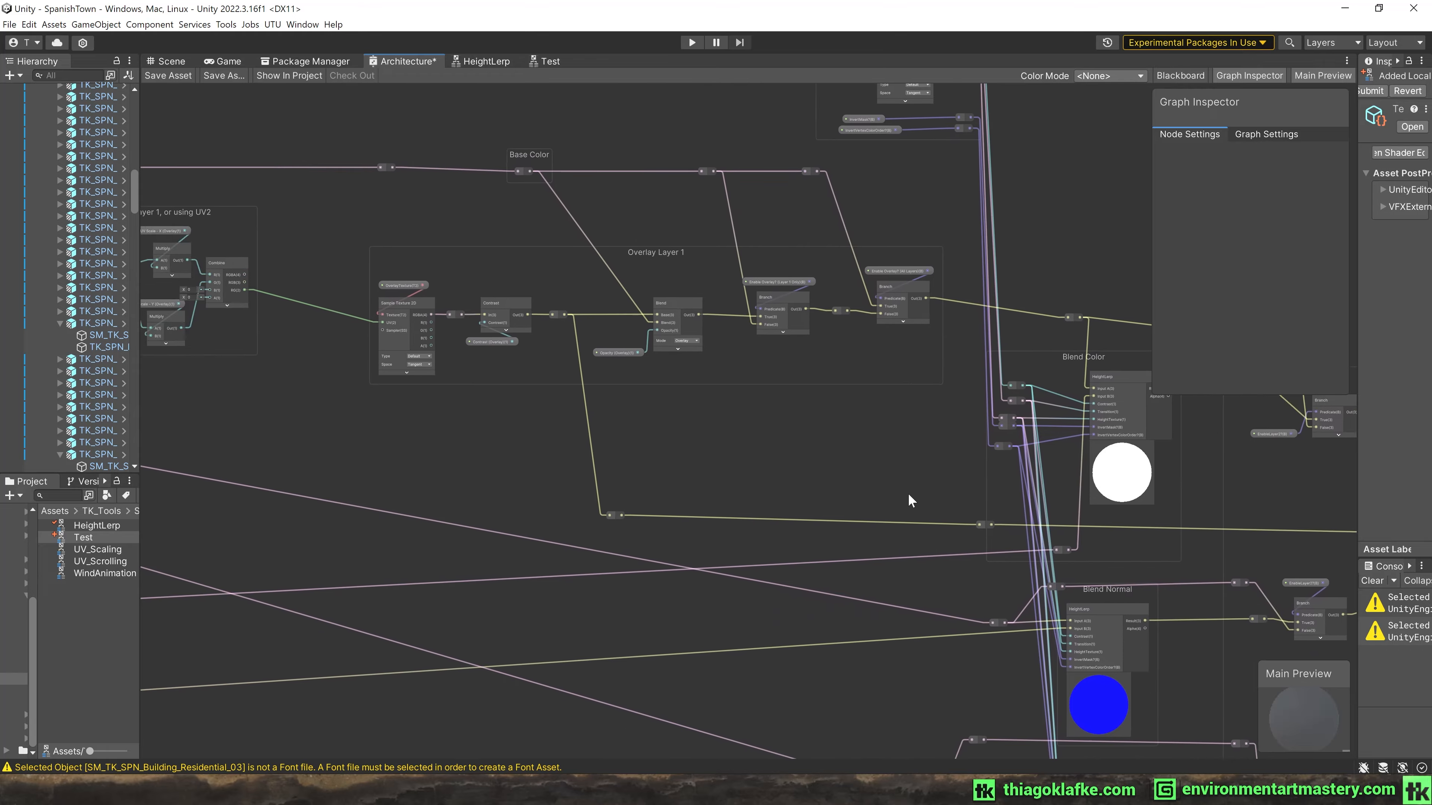
scroll(517, 314, "up", 3)
middle_click_drag(1128, 596, 365, 542)
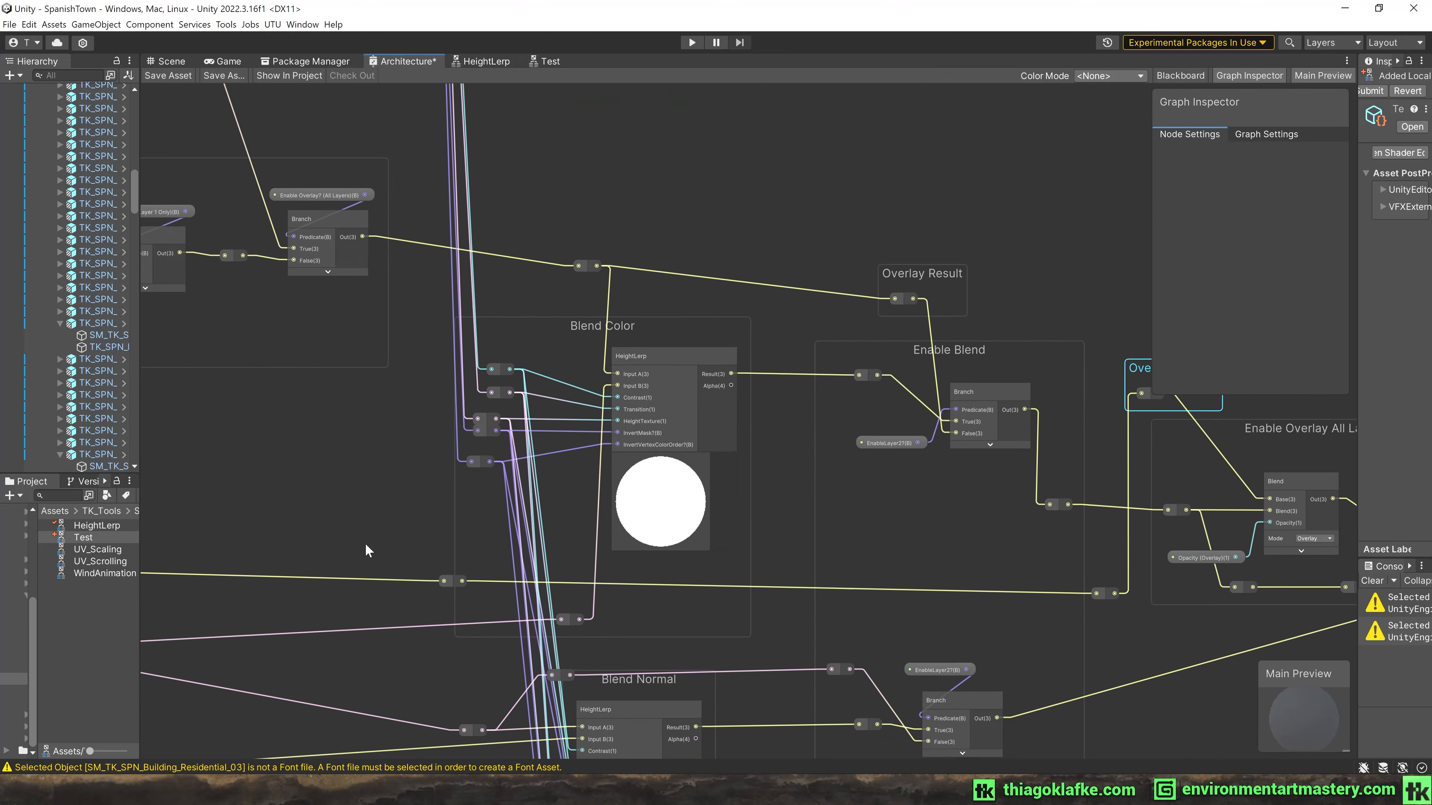
middle_click_drag(1001, 508, 592, 449)
scroll(886, 422, "up", 3)
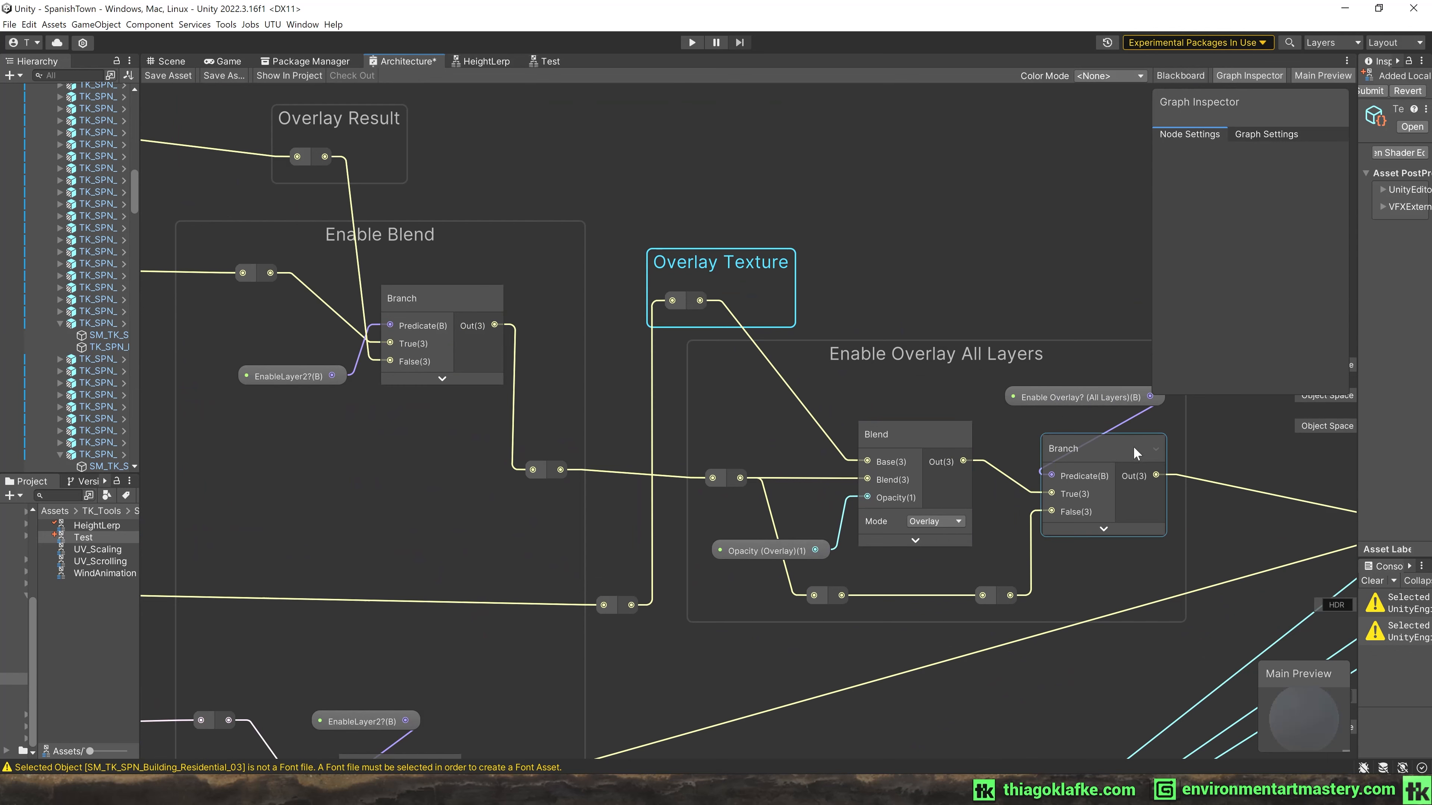
Examine the Handle Overlay UVs group, its UV node and how its Combine output feeds the overlay Sample Texture 2D.
scroll(620, 282, "down", 6)
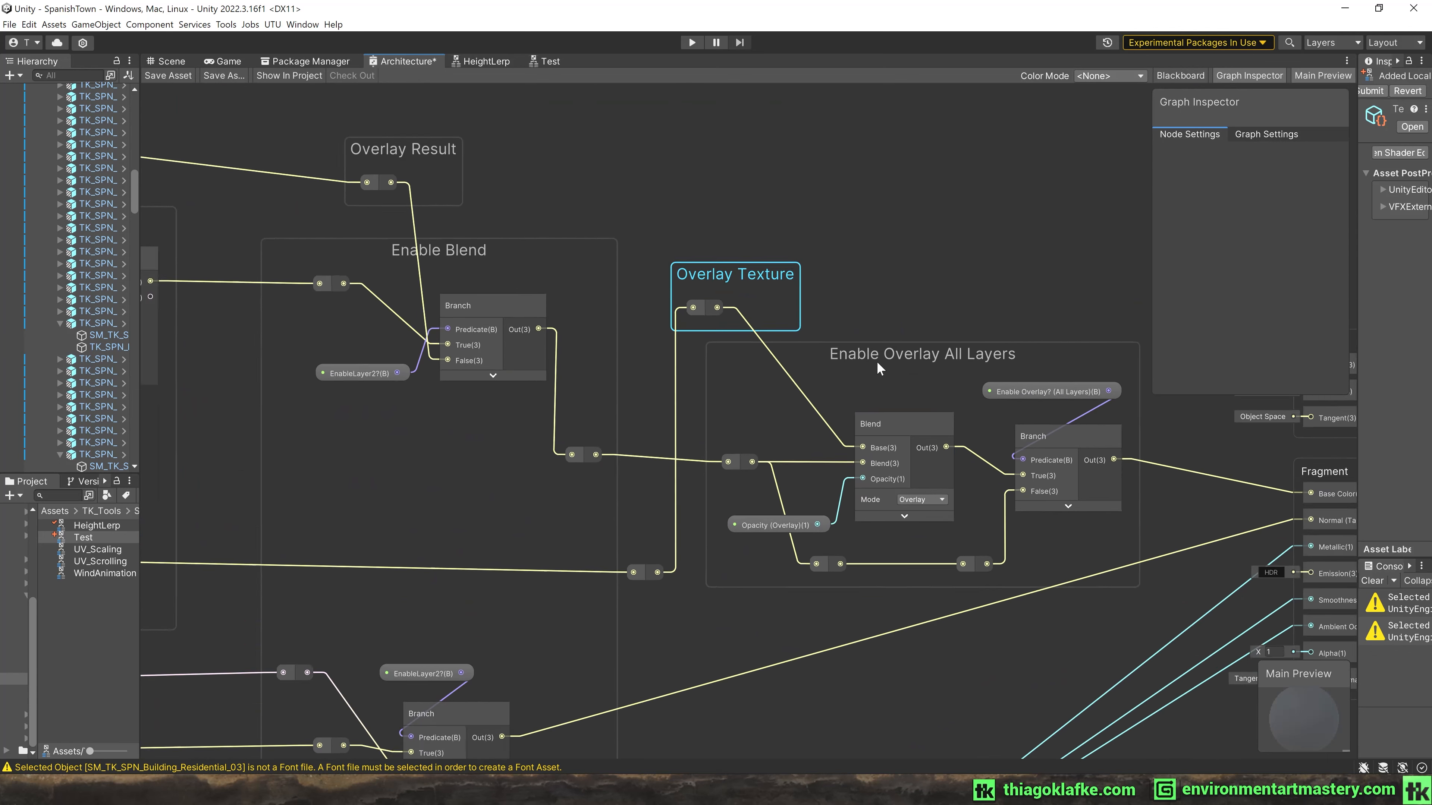
middle_click_drag(396, 236, 964, 281)
middle_click_drag(496, 175, 975, 237)
middle_click_drag(563, 199, 805, 232)
scroll(662, 228, "up", 5)
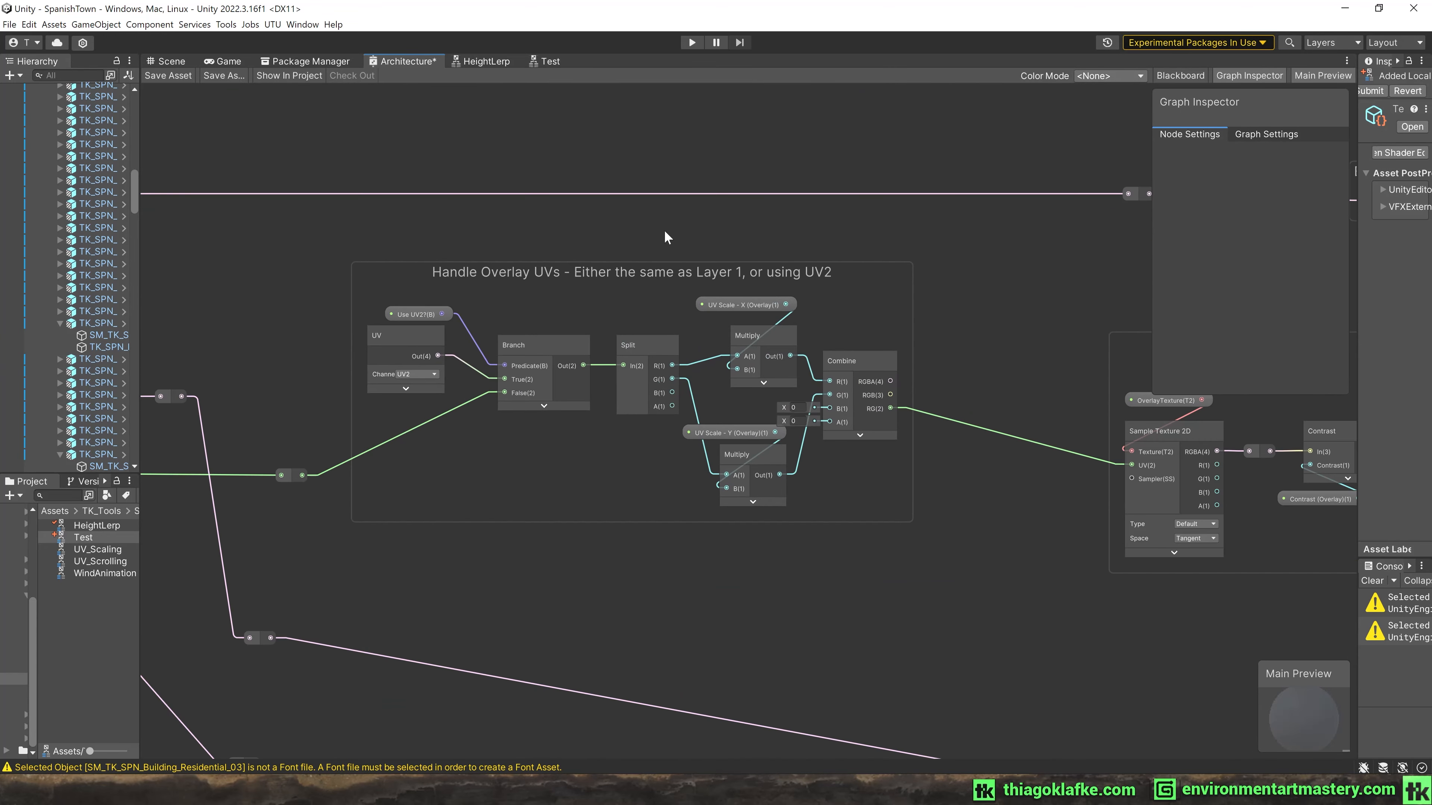
left_click(365, 357)
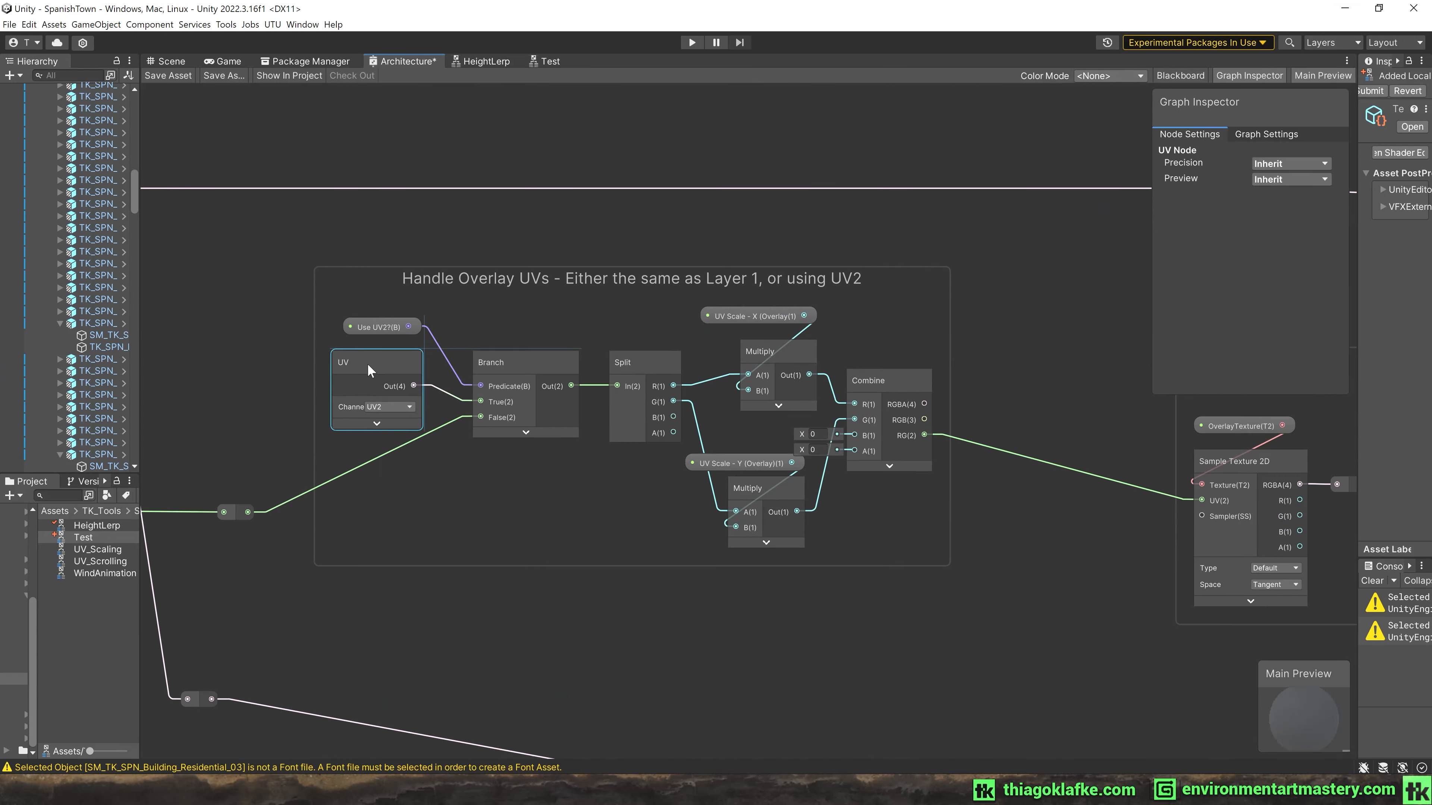
middle_click_drag(886, 348, 557, 273)
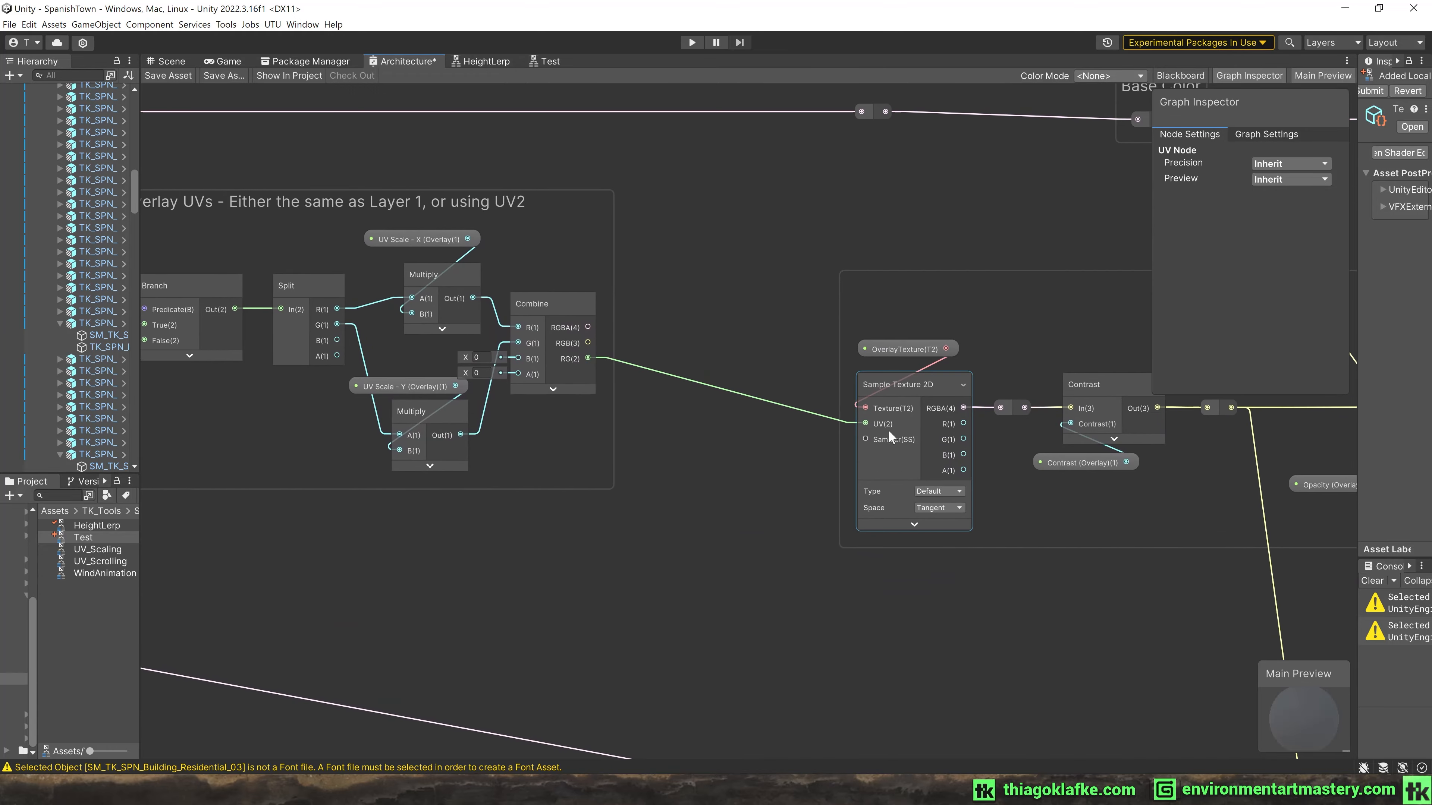
middle_click_drag(327, 235, 634, 276)
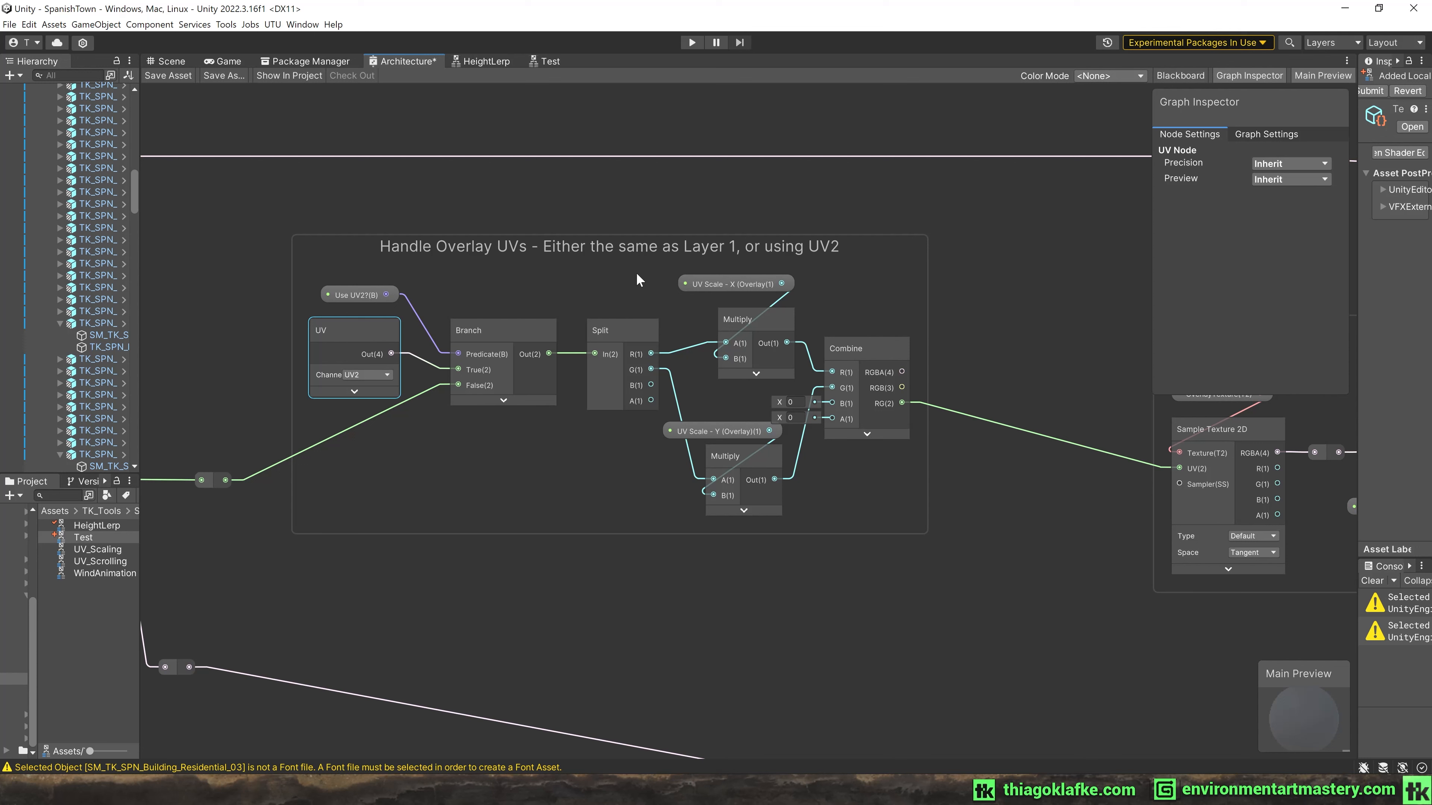
Add a reroute inside the Handle Overlay UVs group on the Branch's False input wire, below the UV node, and shift the Branch slightly left.
double_click(311, 447)
left_click_drag(313, 448, 392, 457)
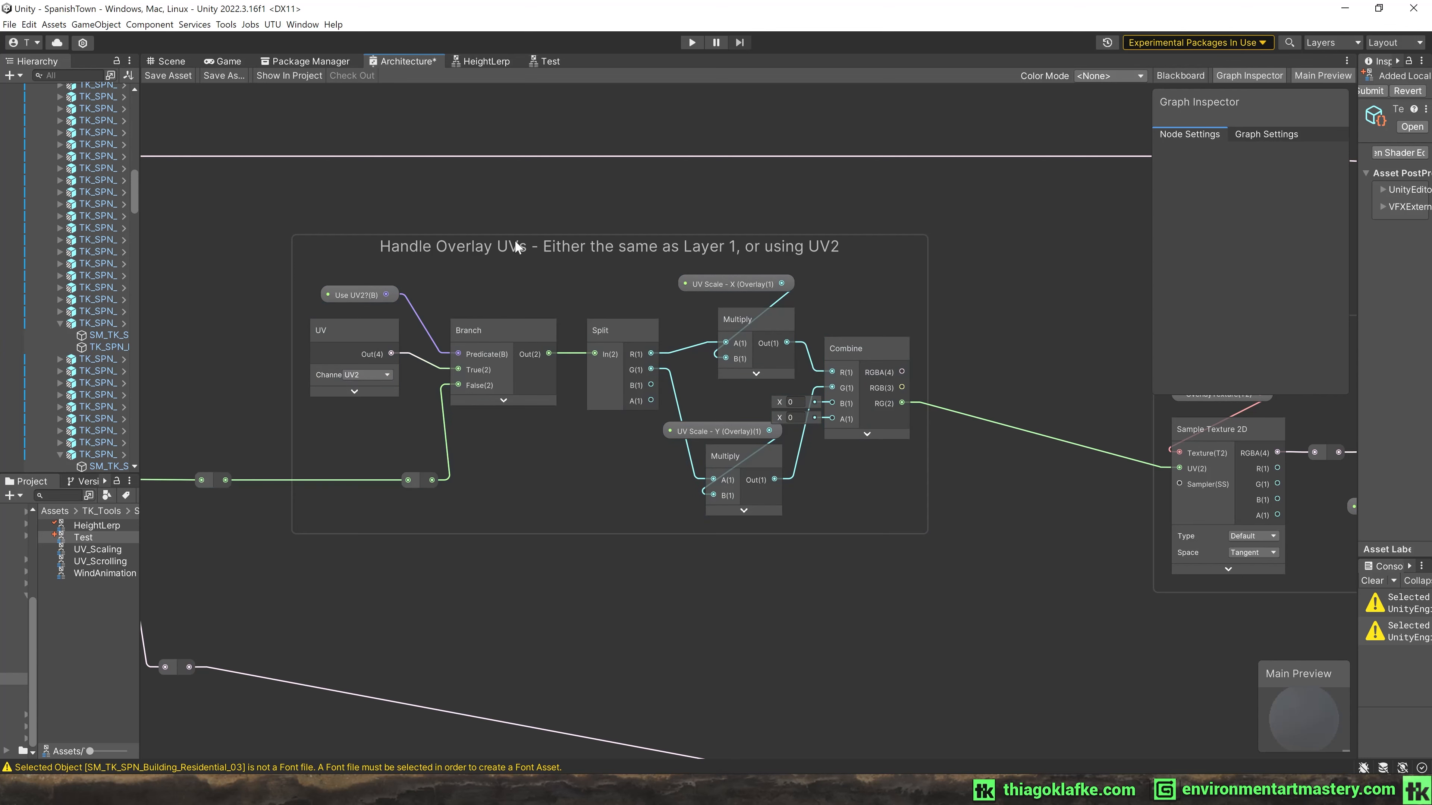
left_click_drag(473, 331, 463, 330)
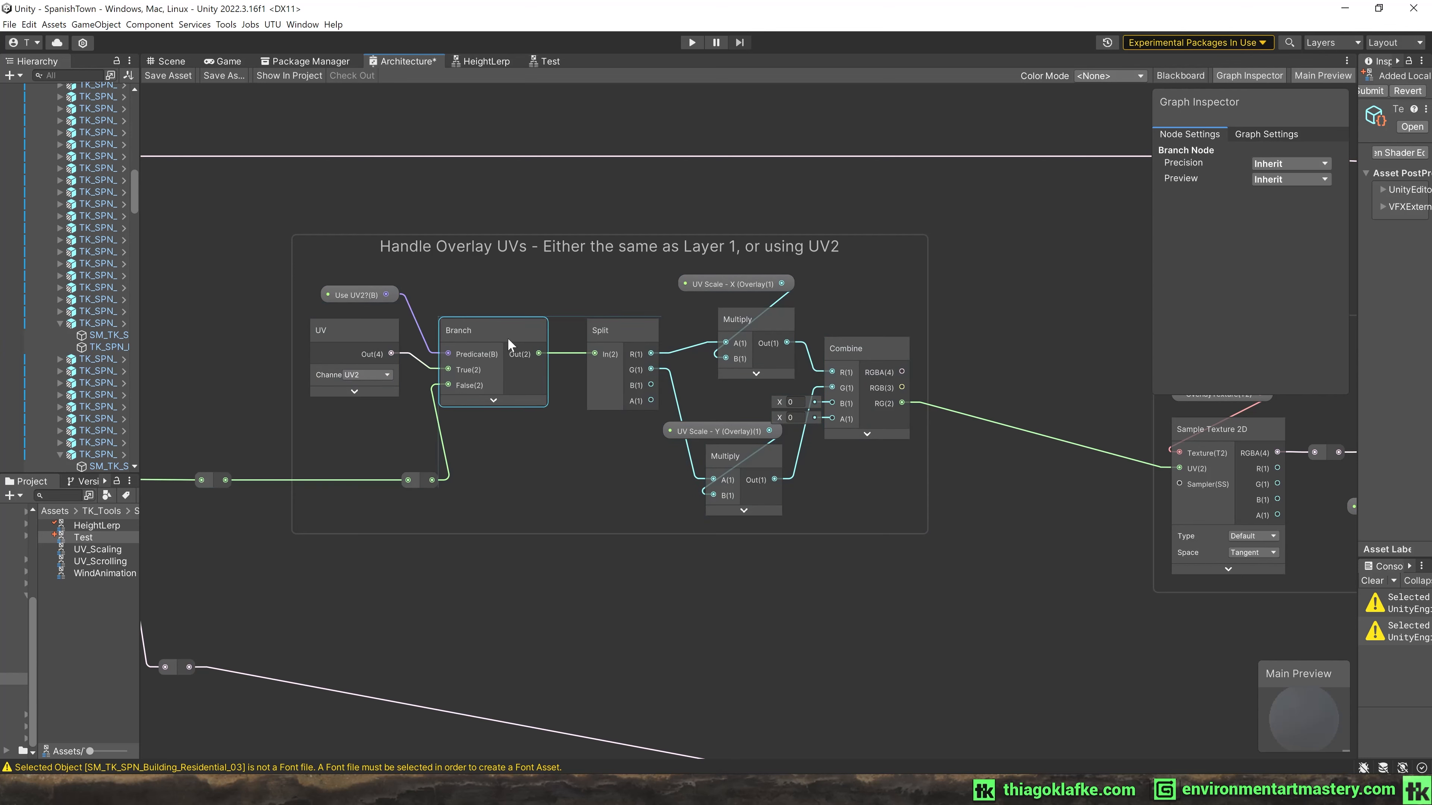
left_click_drag(418, 480, 400, 480)
Review the Use UV2? property and the UV node's channel options, keeping UV2 as the channel.
left_click(346, 295)
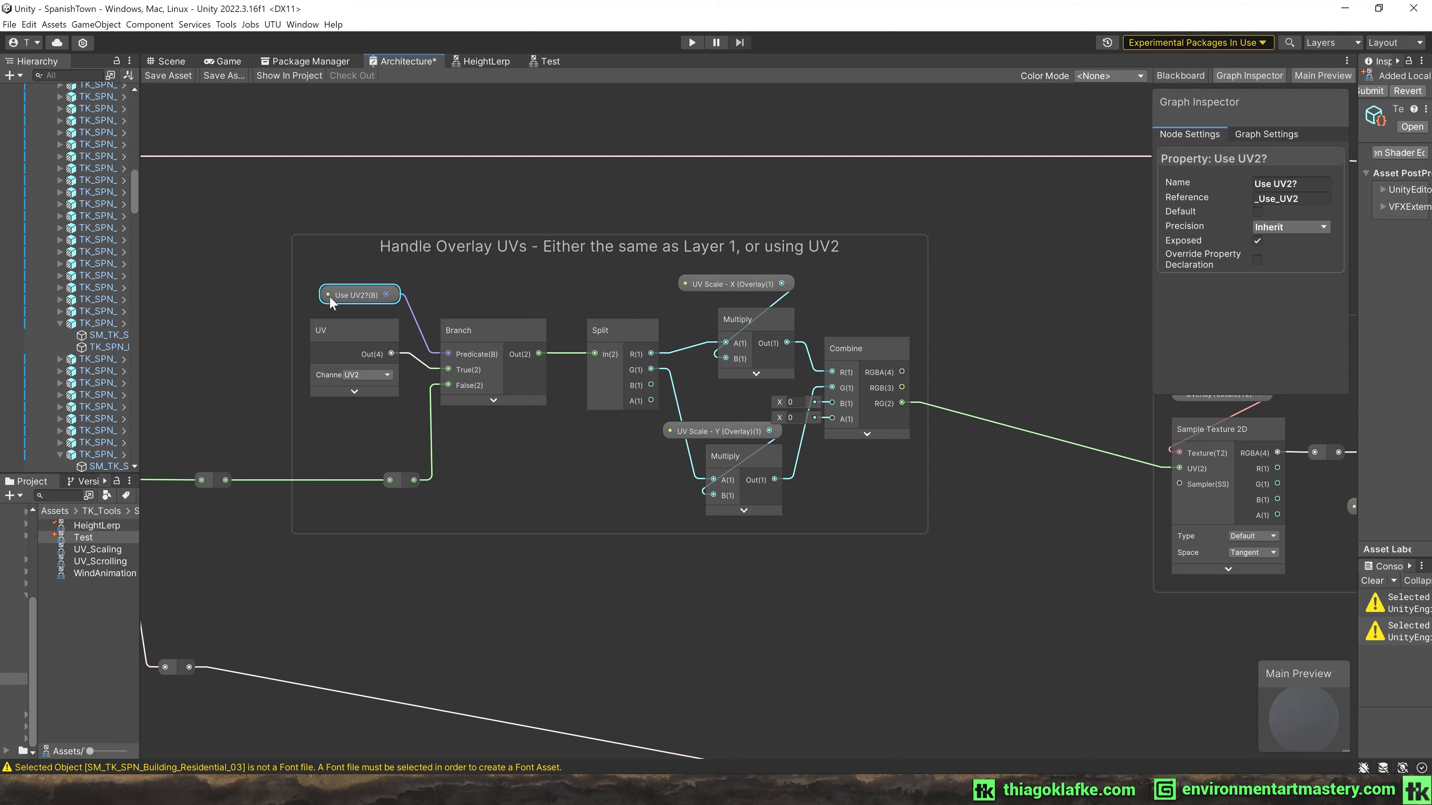
left_click(351, 366)
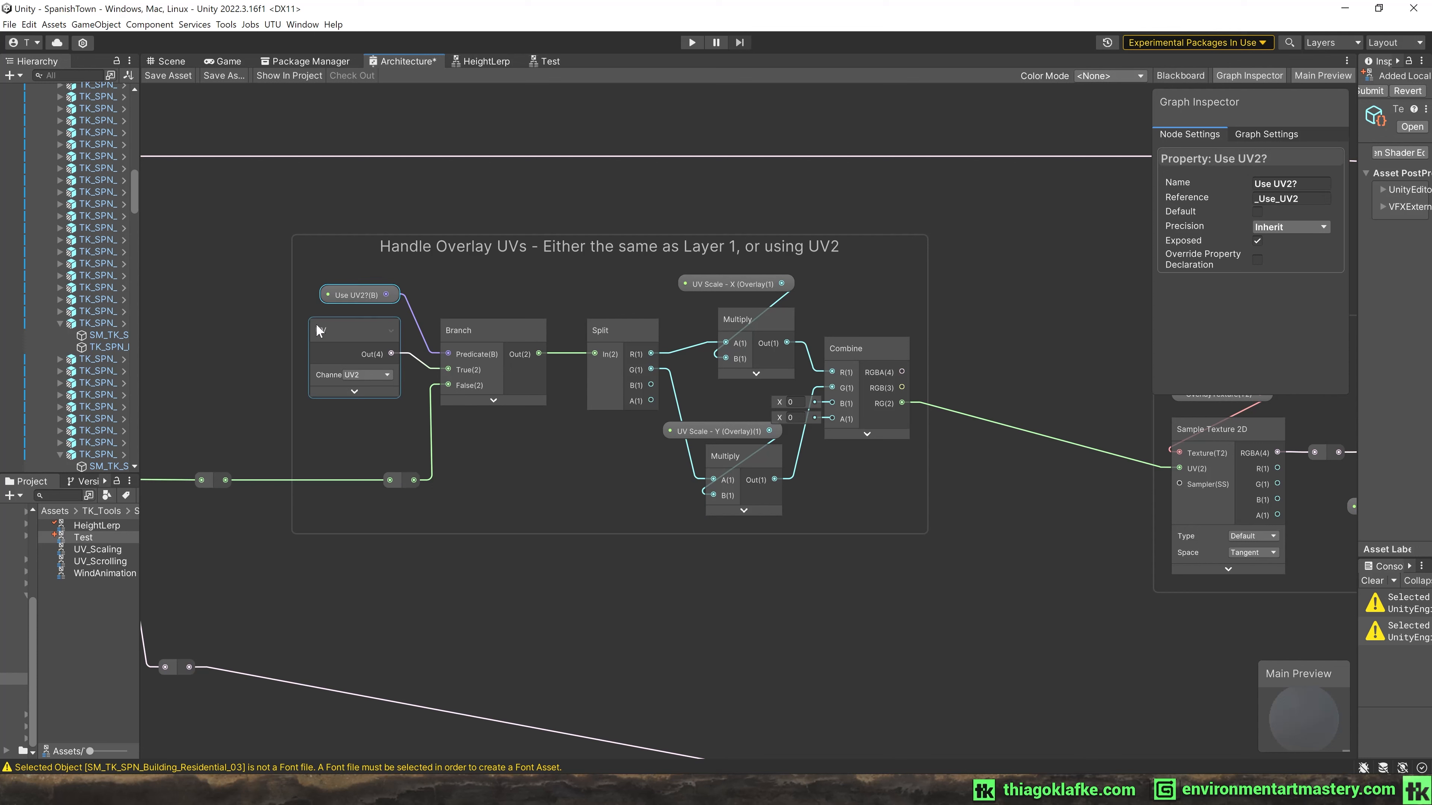
left_click(317, 332)
left_click(352, 375)
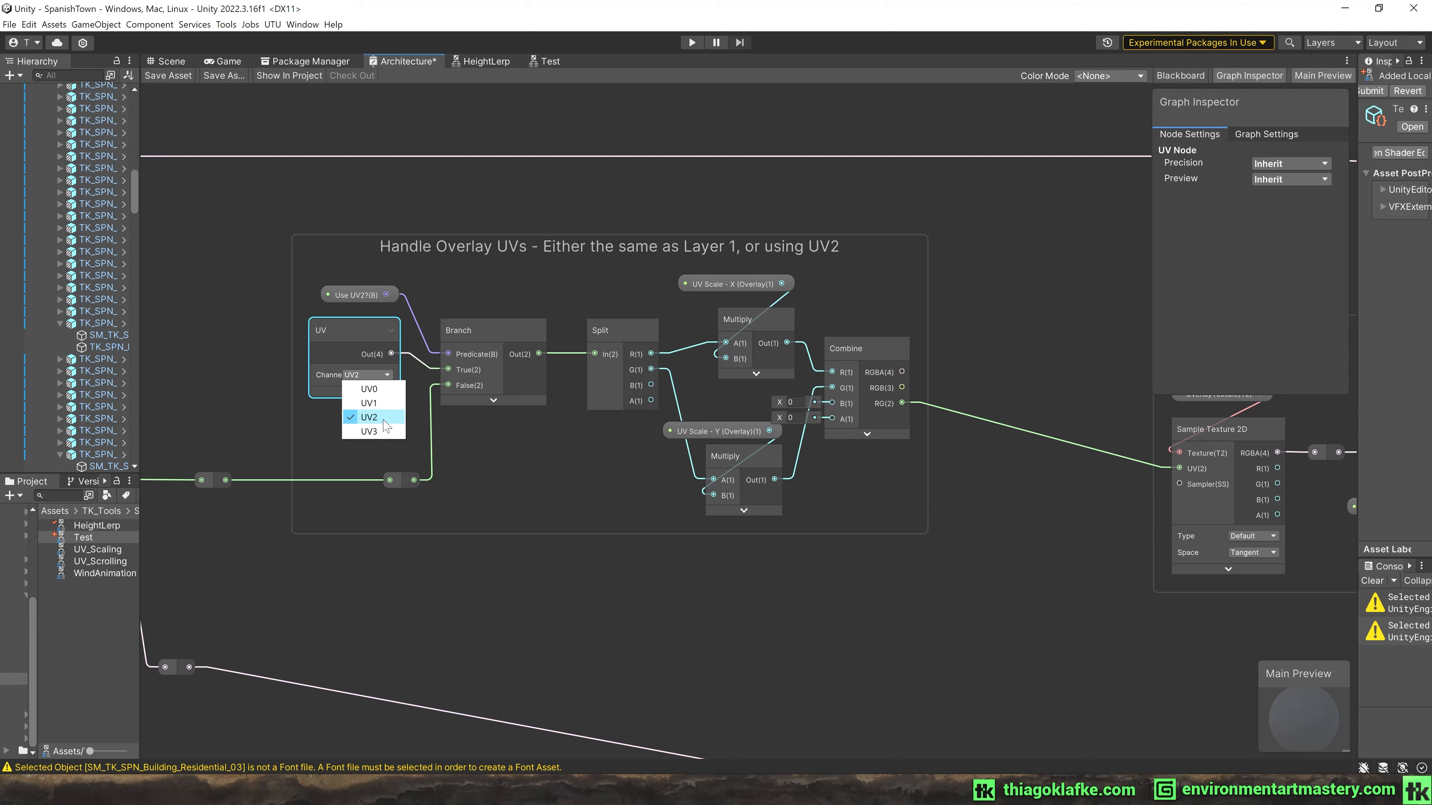
left_click(367, 417)
left_click(247, 338)
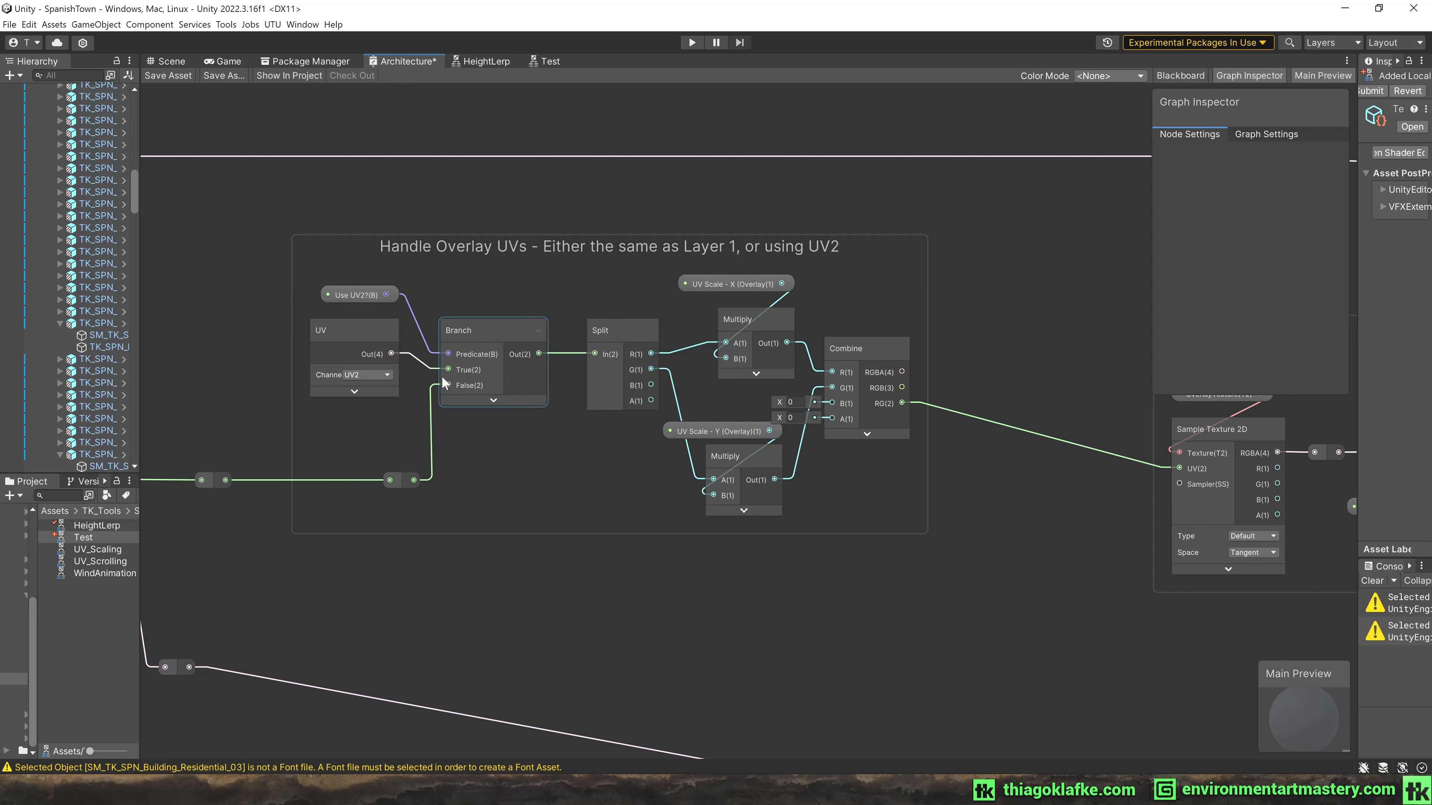
scroll(327, 465, "down", 3)
scroll(255, 464, "up", 3)
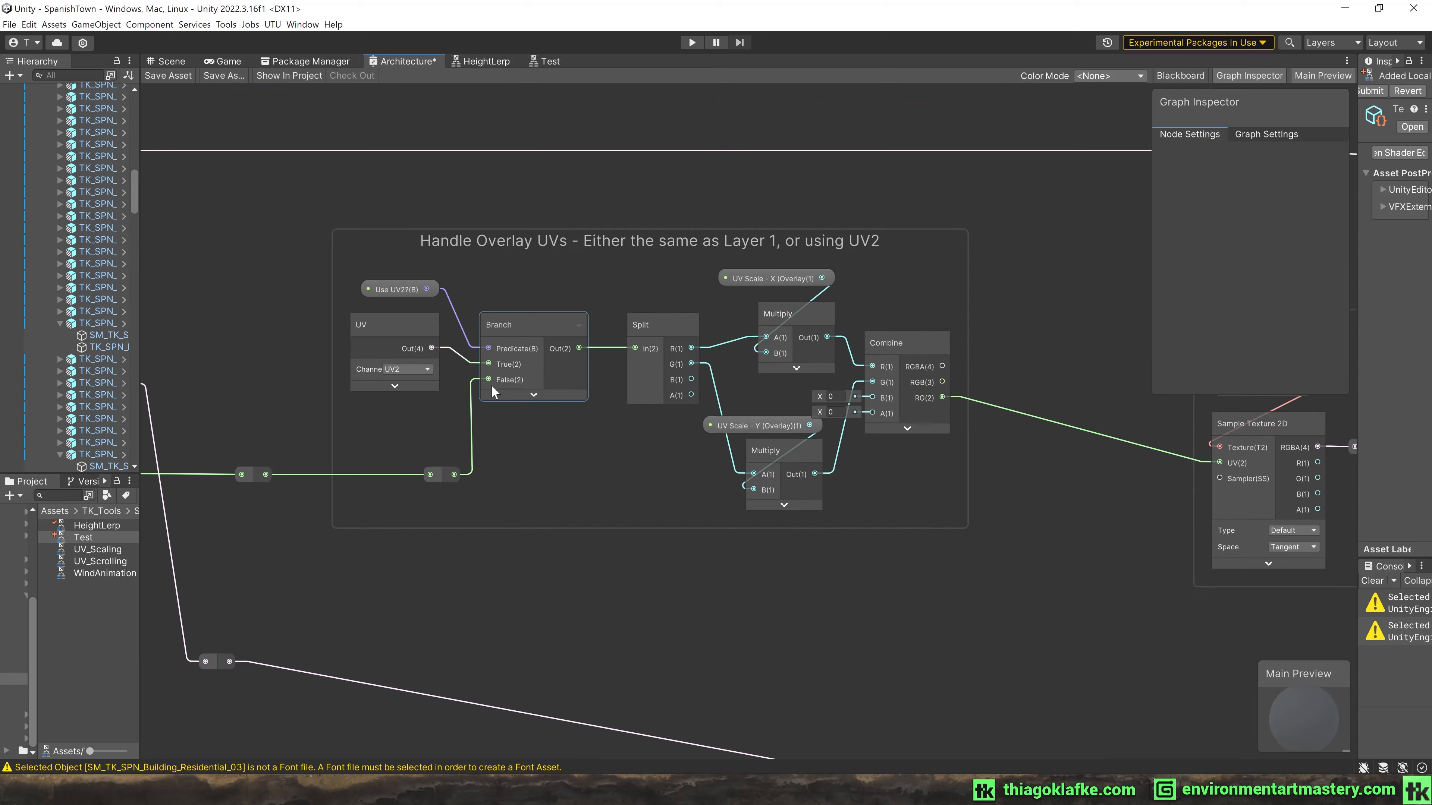
right_click(268, 382)
left_click(263, 326)
right_click(263, 326)
left_click(294, 338)
type("uv")
key("Return")
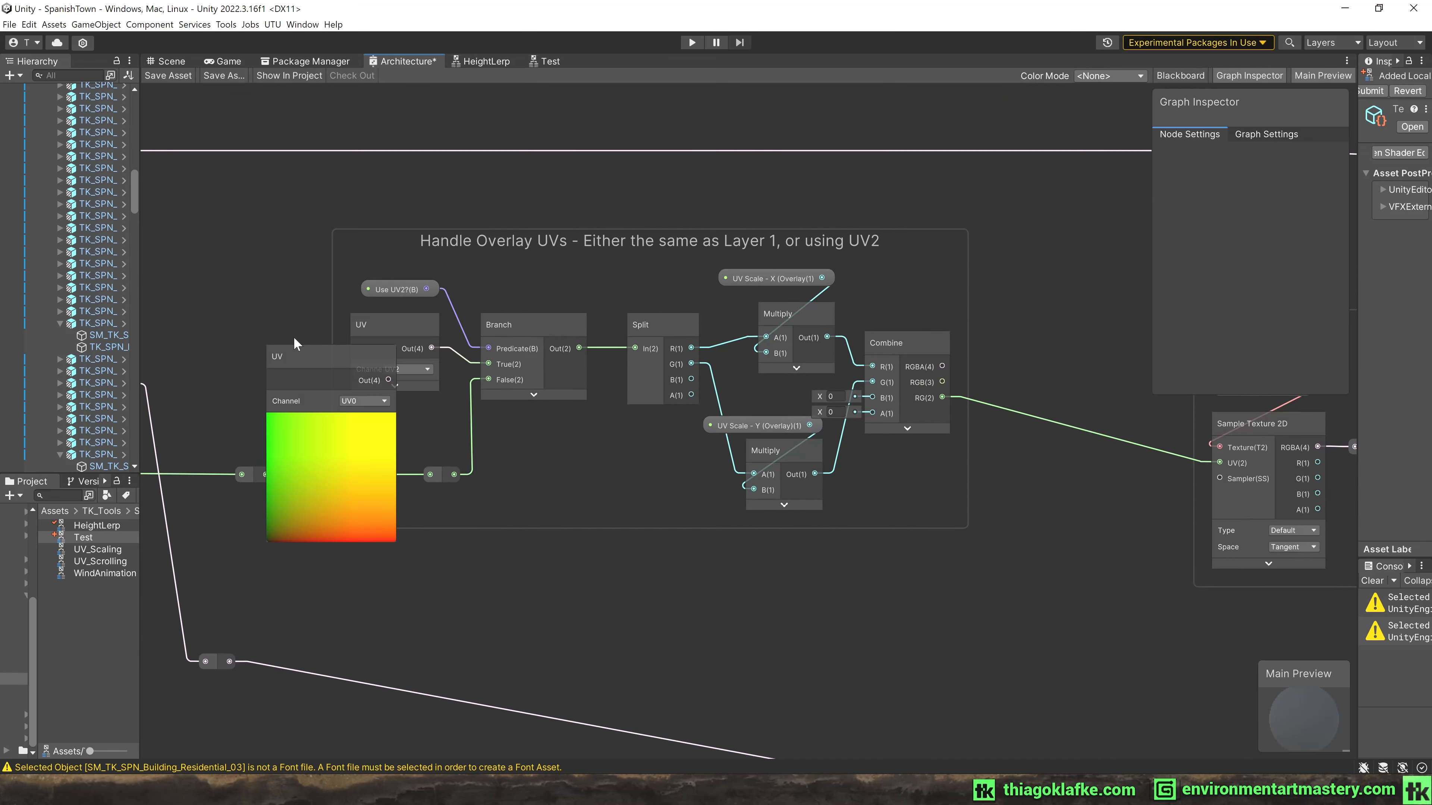
left_click(364, 401)
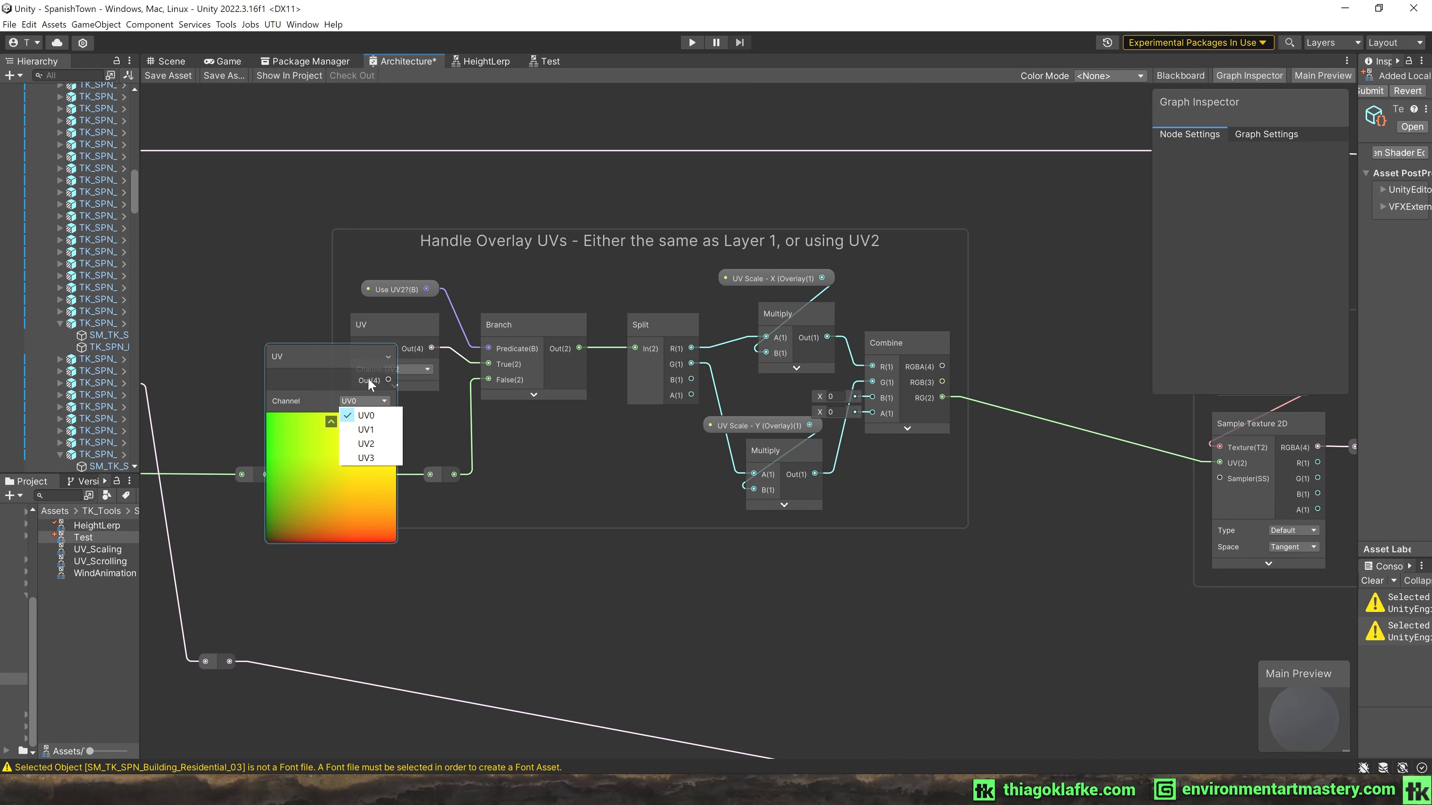
left_click_drag(364, 370, 264, 316)
key("Delete")
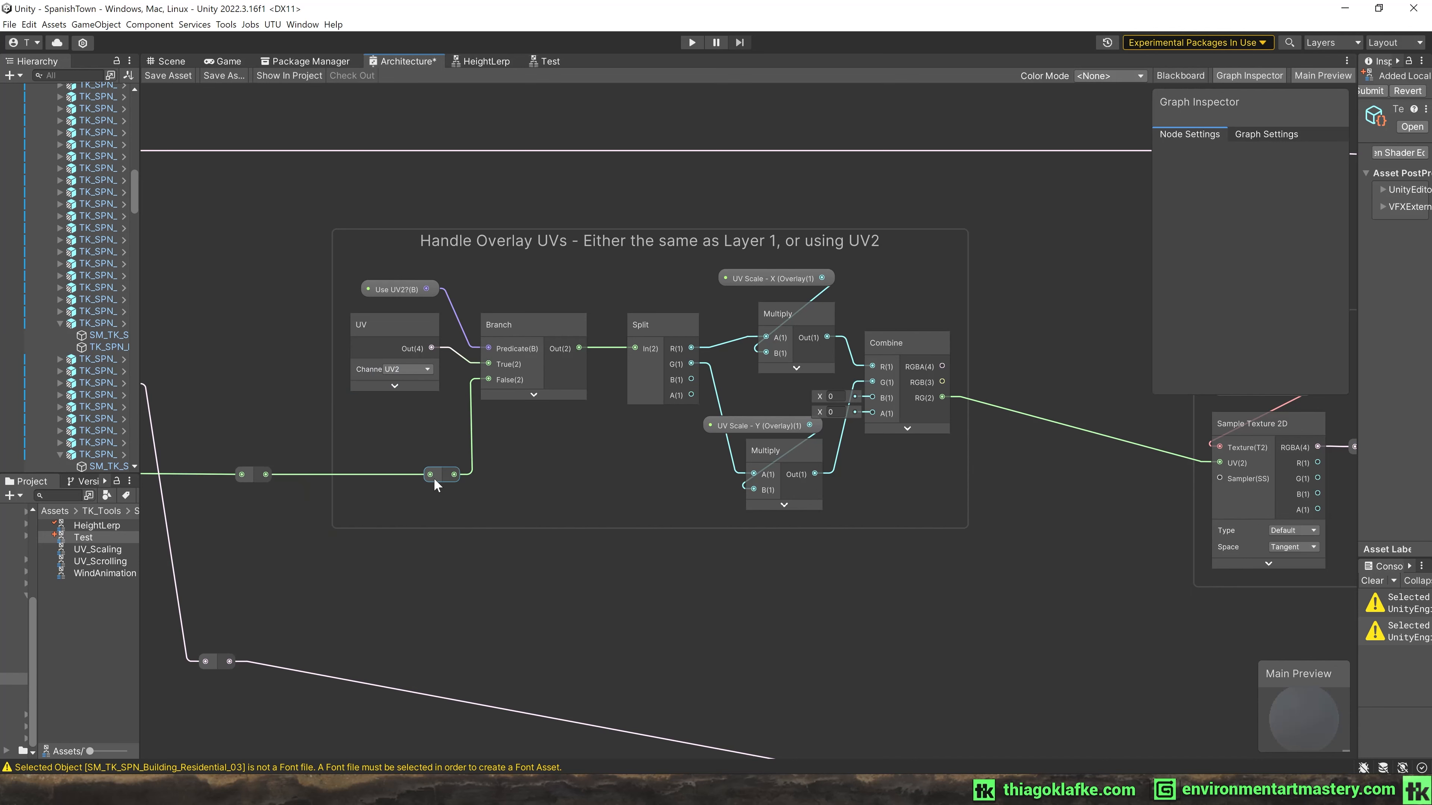
Trace the Branch's False input back to the UV Scaling group and examine the UV_Scaling node with its four properties.
scroll(366, 458, "down", 4)
middle_click_drag(275, 449, 788, 424)
middle_click_drag(374, 417, 770, 407)
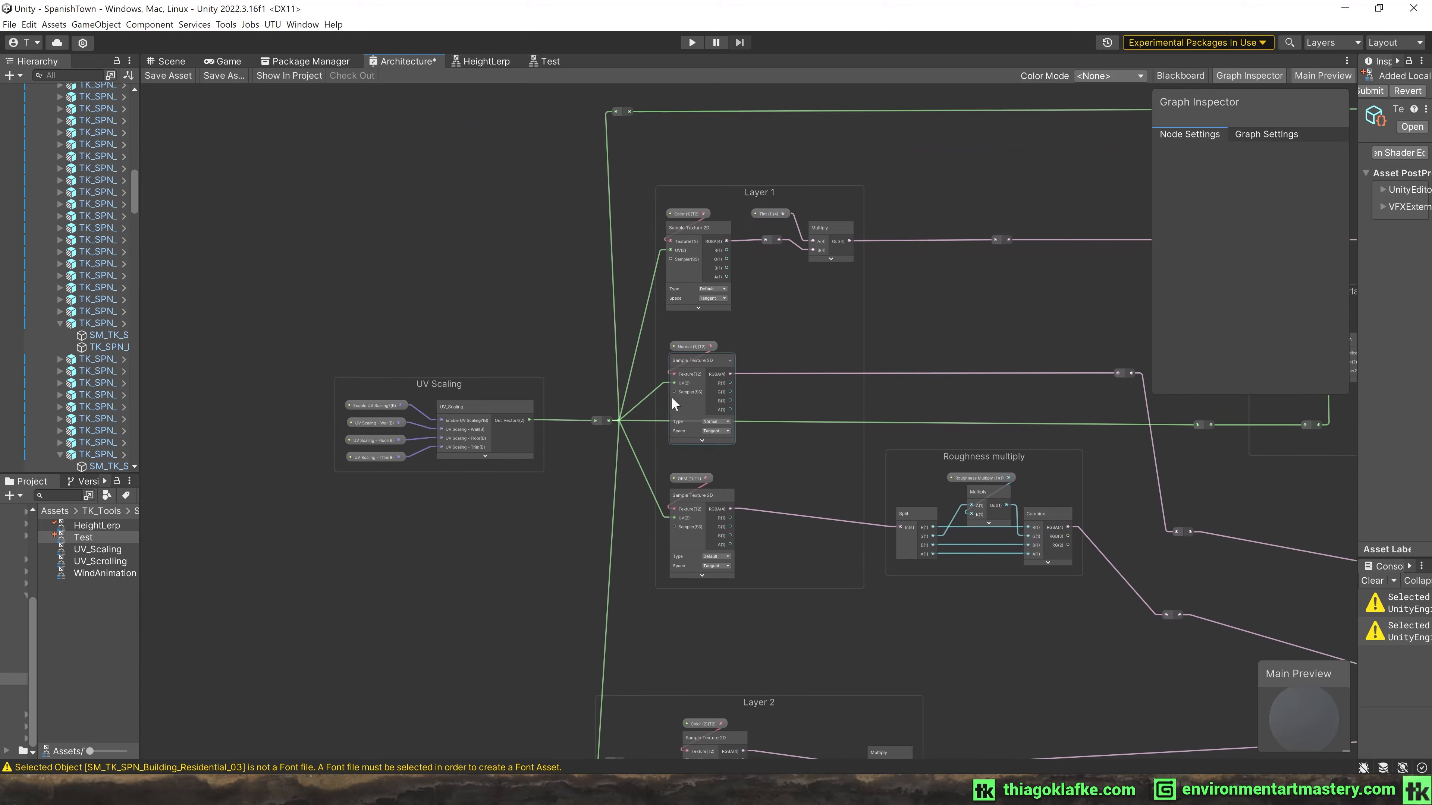
scroll(474, 399, "up", 3)
left_click(468, 400)
scroll(468, 402, "up", 2)
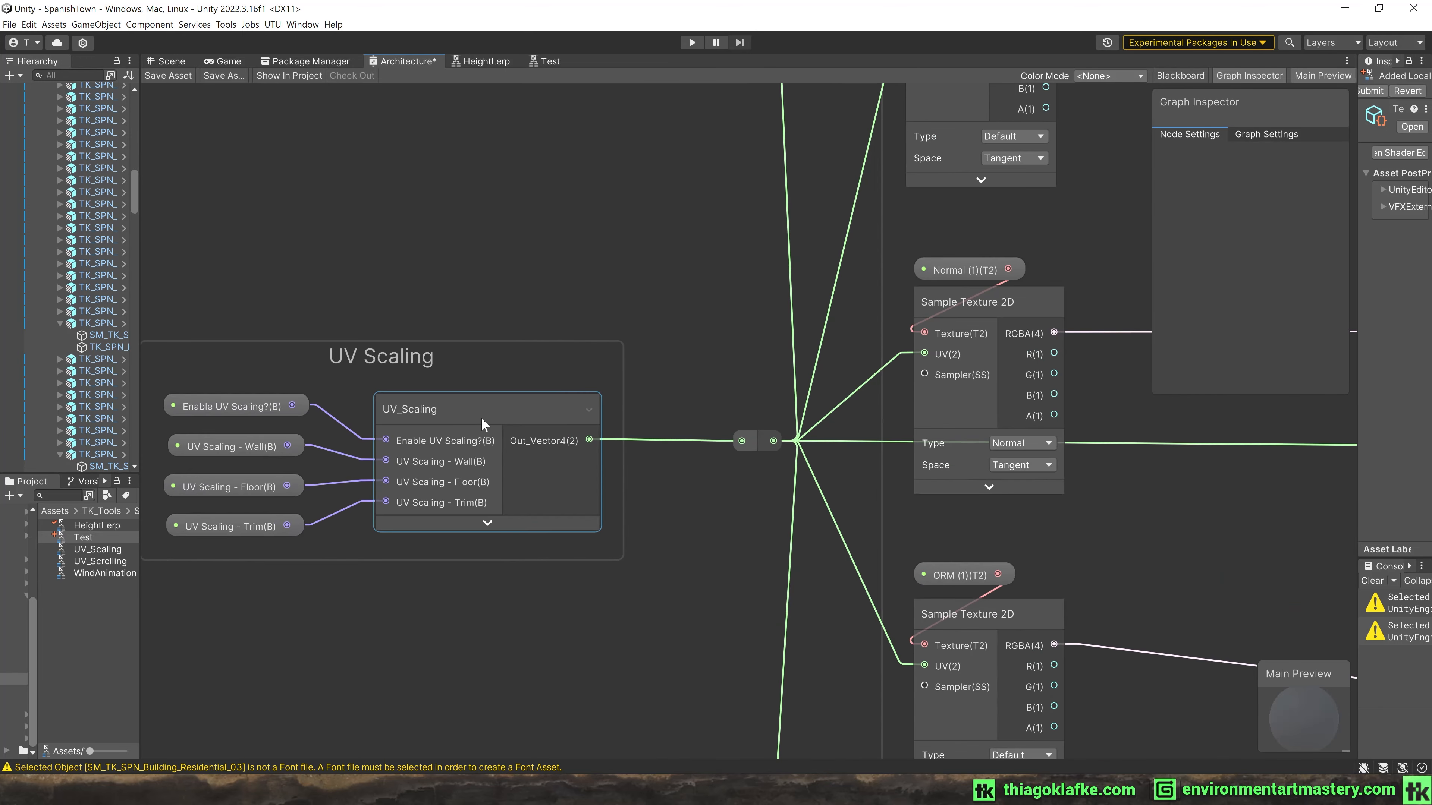
scroll(482, 417, "down", 2)
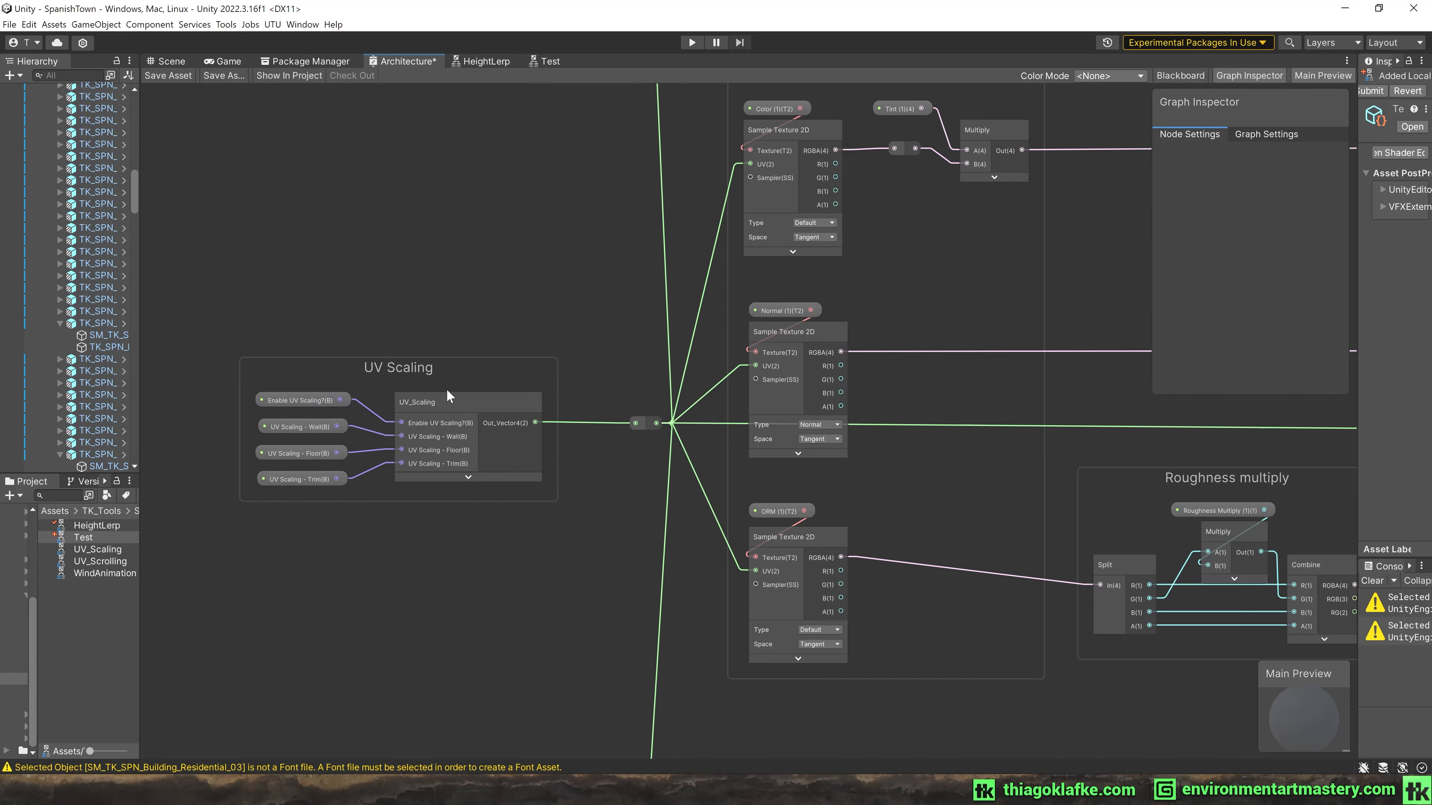
Move the UV Scaling group and its output reroute left, further away from the Layer 1 group.
left_click_drag(464, 543, 465, 541)
left_click_drag(472, 370, 464, 401)
left_click_drag(750, 416, 614, 418)
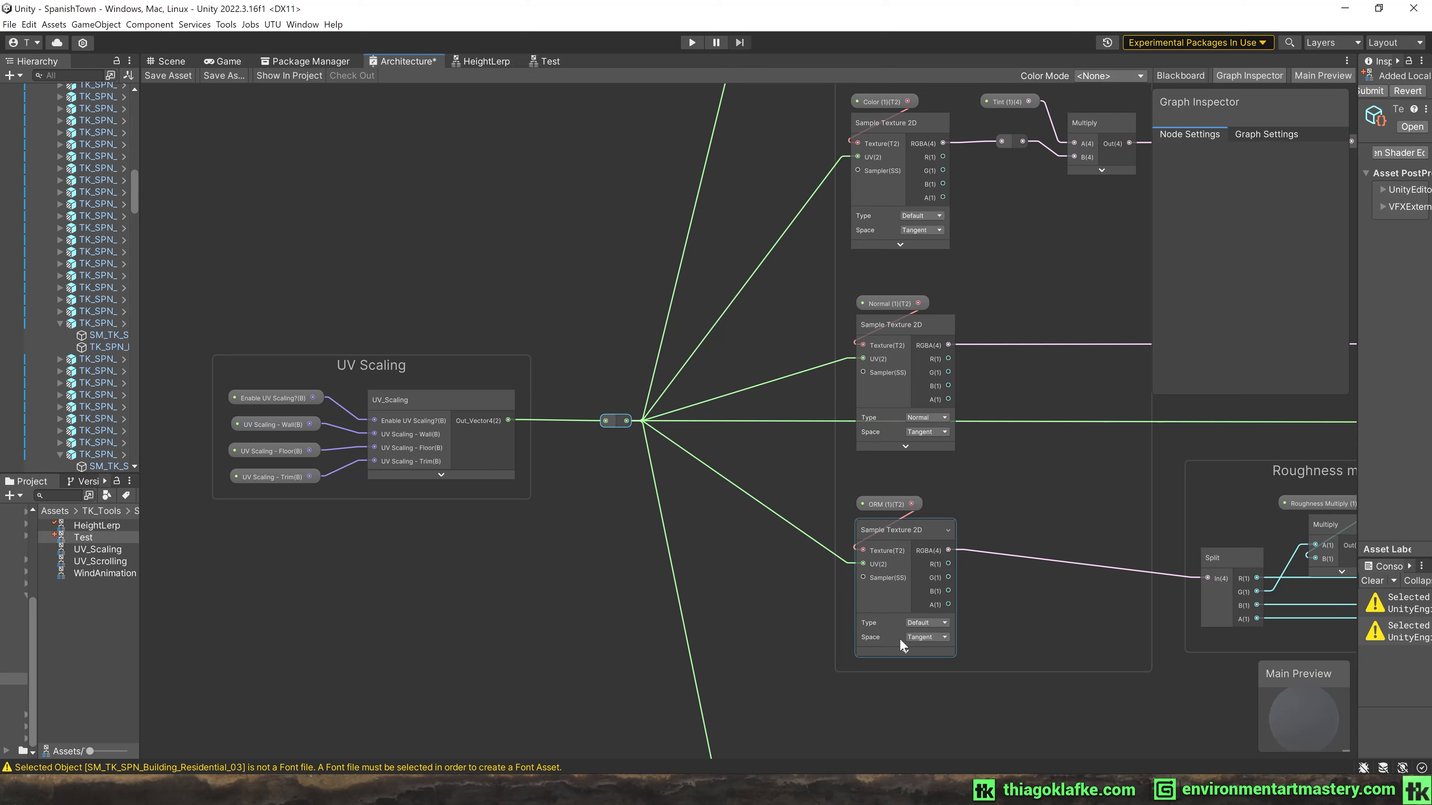
Examine where the UV Scaling output reroute connects across the Layer 1 and Layer 2 texture samples.
middle_click_drag(893, 293, 864, 529)
middle_click_drag(679, 609, 590, 199)
middle_click_drag(724, 552, 635, 141)
middle_click_drag(705, 605, 729, 739)
middle_click_drag(703, 453, 668, 649)
middle_click_drag(578, 310, 770, 441)
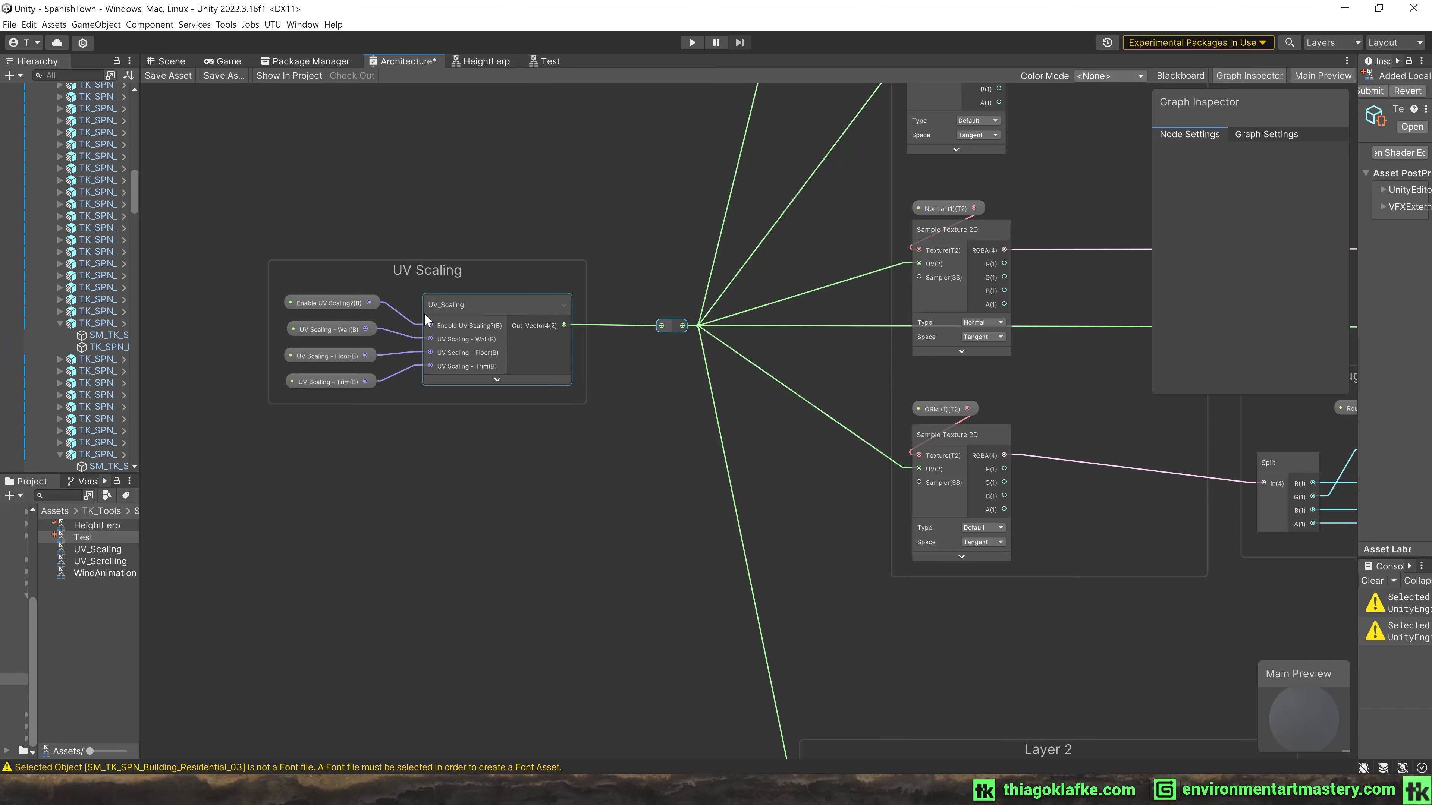
Save the Architecture shader graph and view the street buildings in the Scene view up to the low brick wall.
left_click(166, 60)
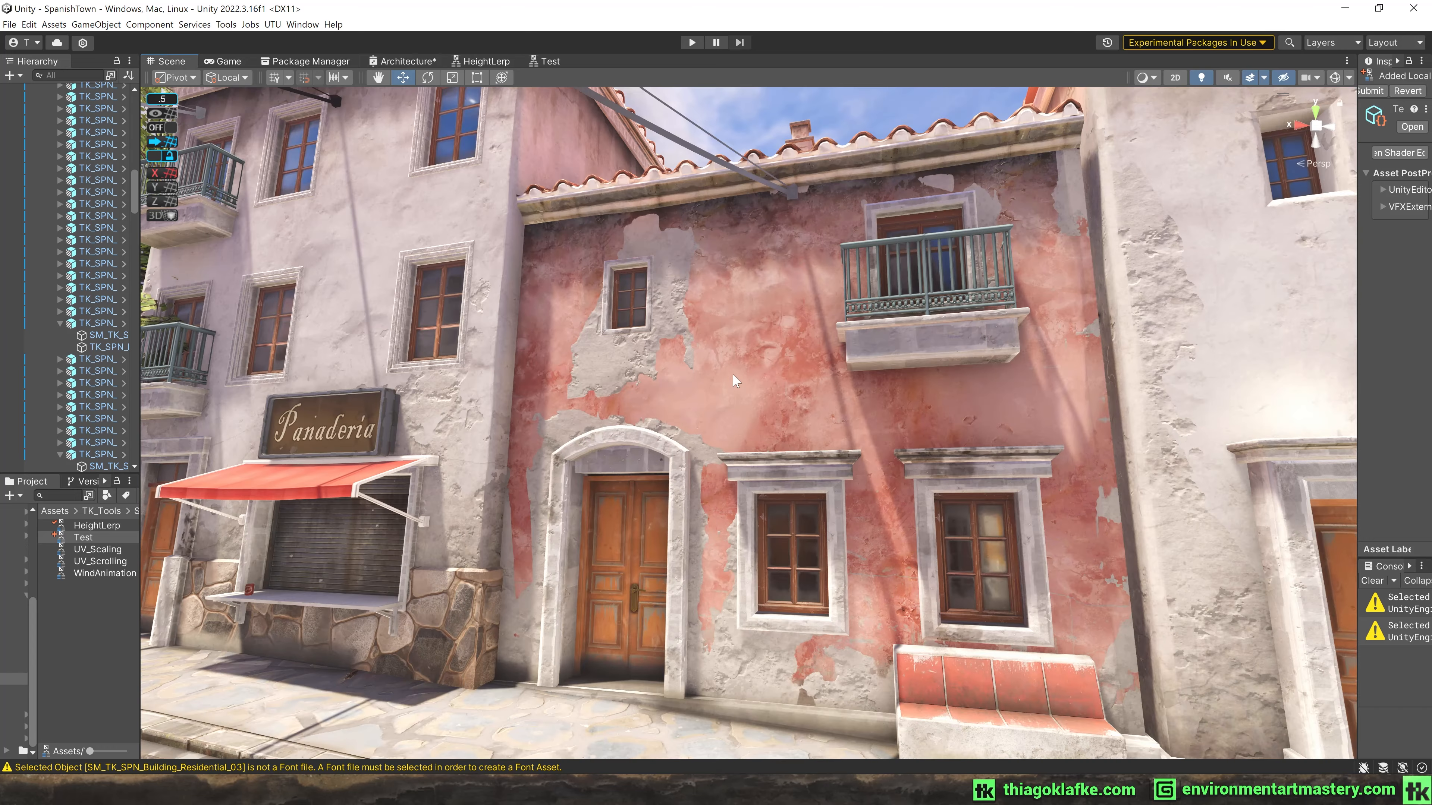
key("w")
right_click_drag(735, 378, 1060, 424)
left_click(383, 61)
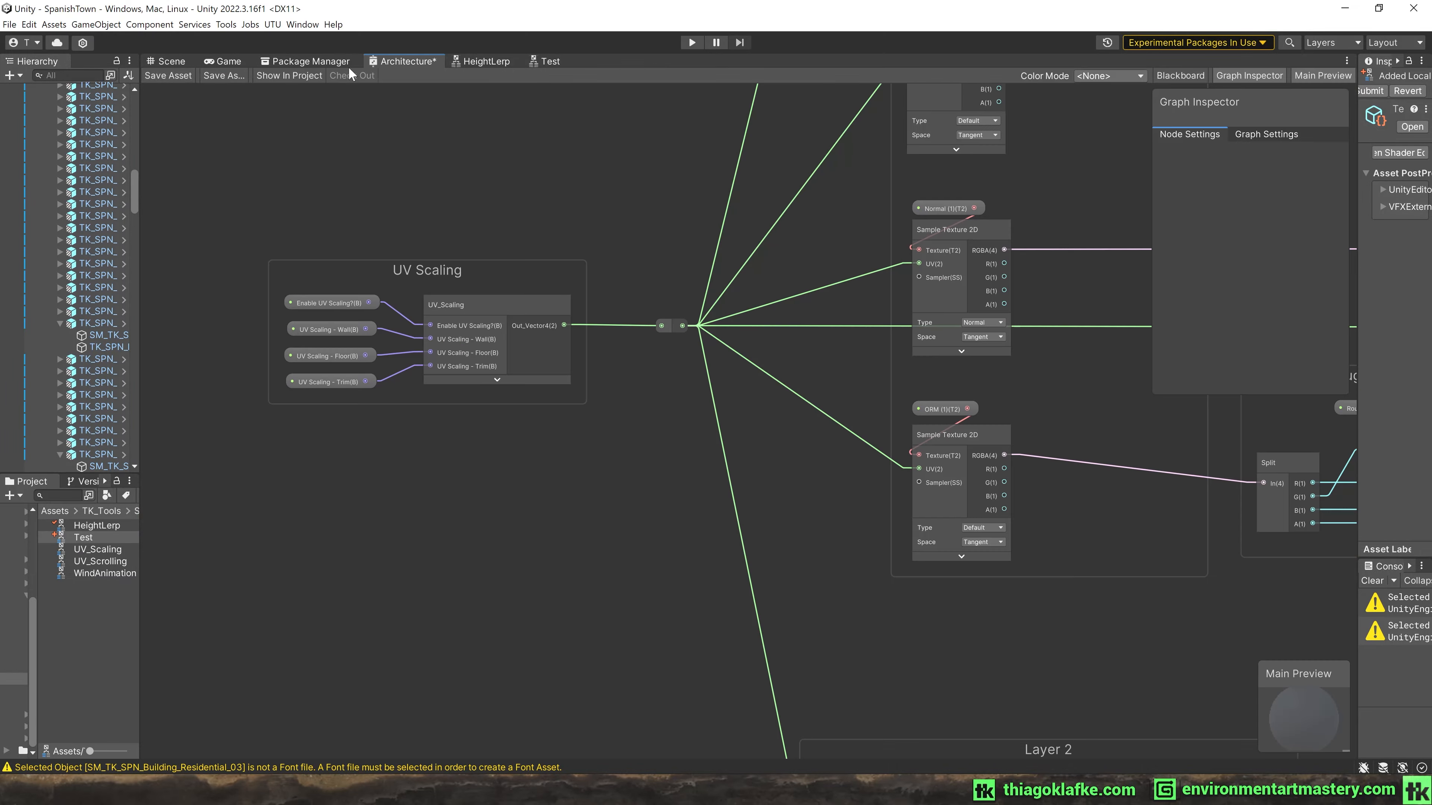
left_click(168, 62)
mouse_move(304, 428)
right_mouse_down()
mouse_move(507, 463)
mouse_move(663, 536)
mouse_move(632, 547)
right_mouse_up()
key("w")
Select the low brick wall between the two buildings and try stretching it with the Scale tool.
left_click(663, 535)
key("s")
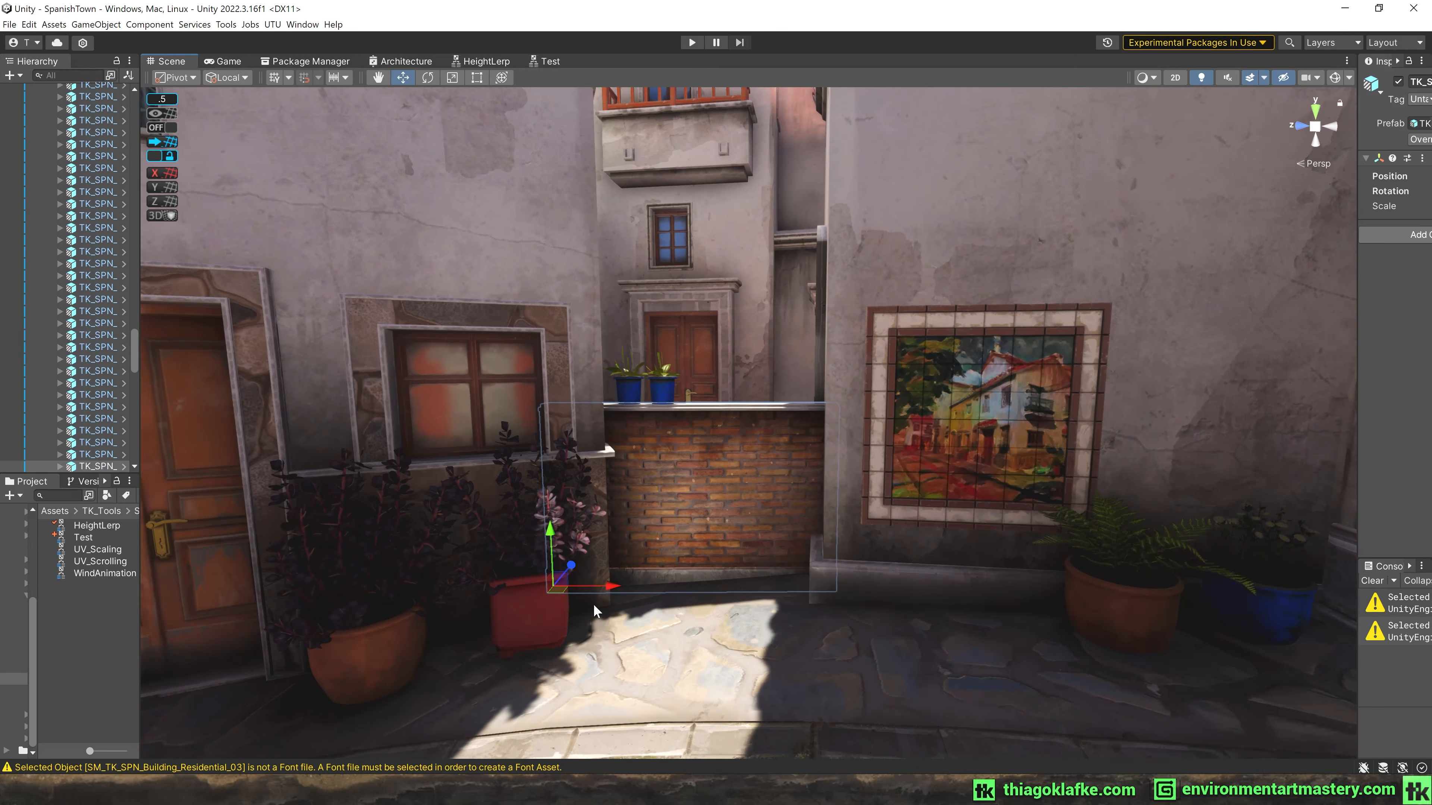
key("r")
left_click_drag(612, 587, 608, 478)
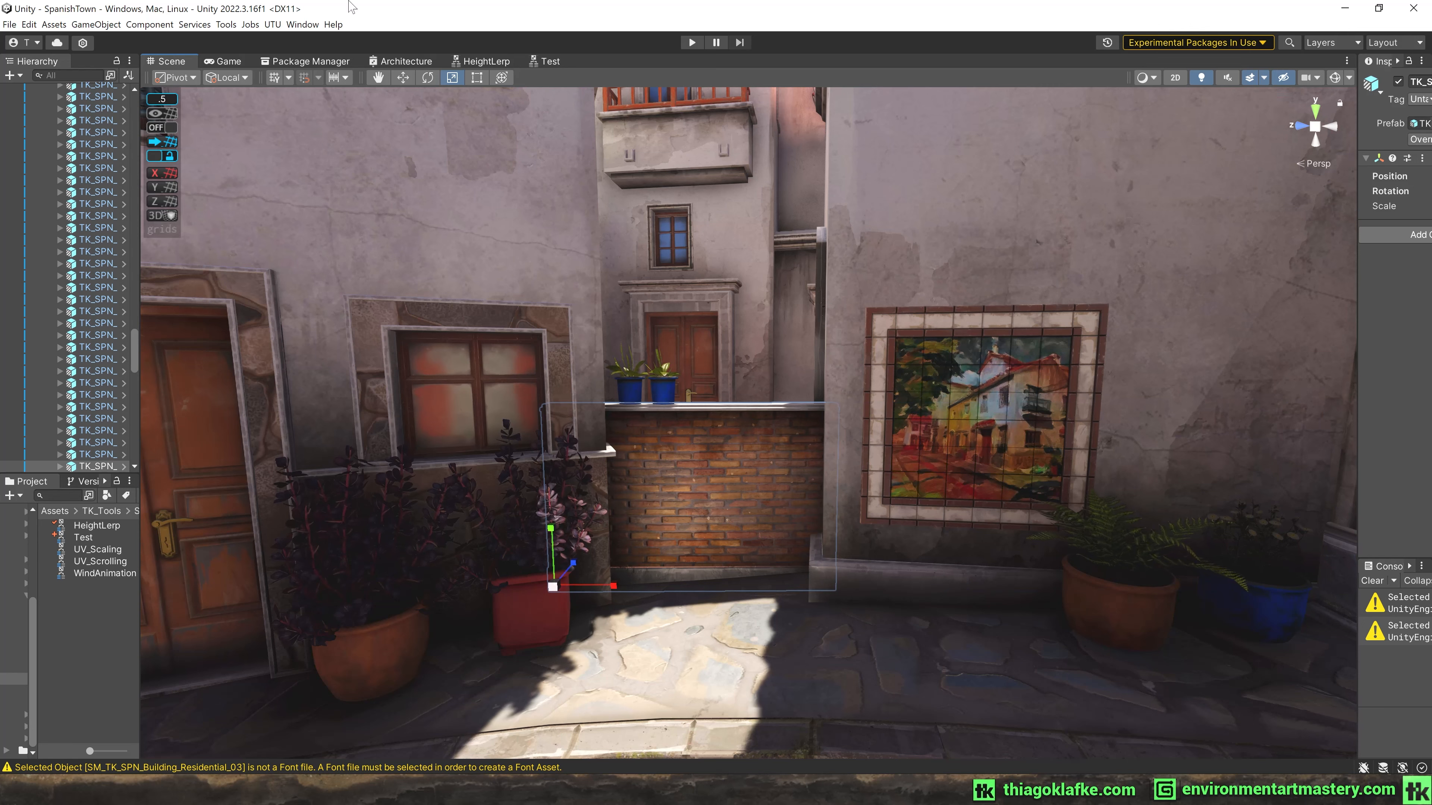
Return to the Handle Overlay UVs group in the Architecture graph and examine its Branch node.
left_click(405, 62)
scroll(601, 234, "down", 4)
middle_click_drag(828, 245, 235, 216)
middle_click_drag(704, 196, 410, 259)
scroll(443, 218, "up", 3)
scroll(443, 224, "up", 2)
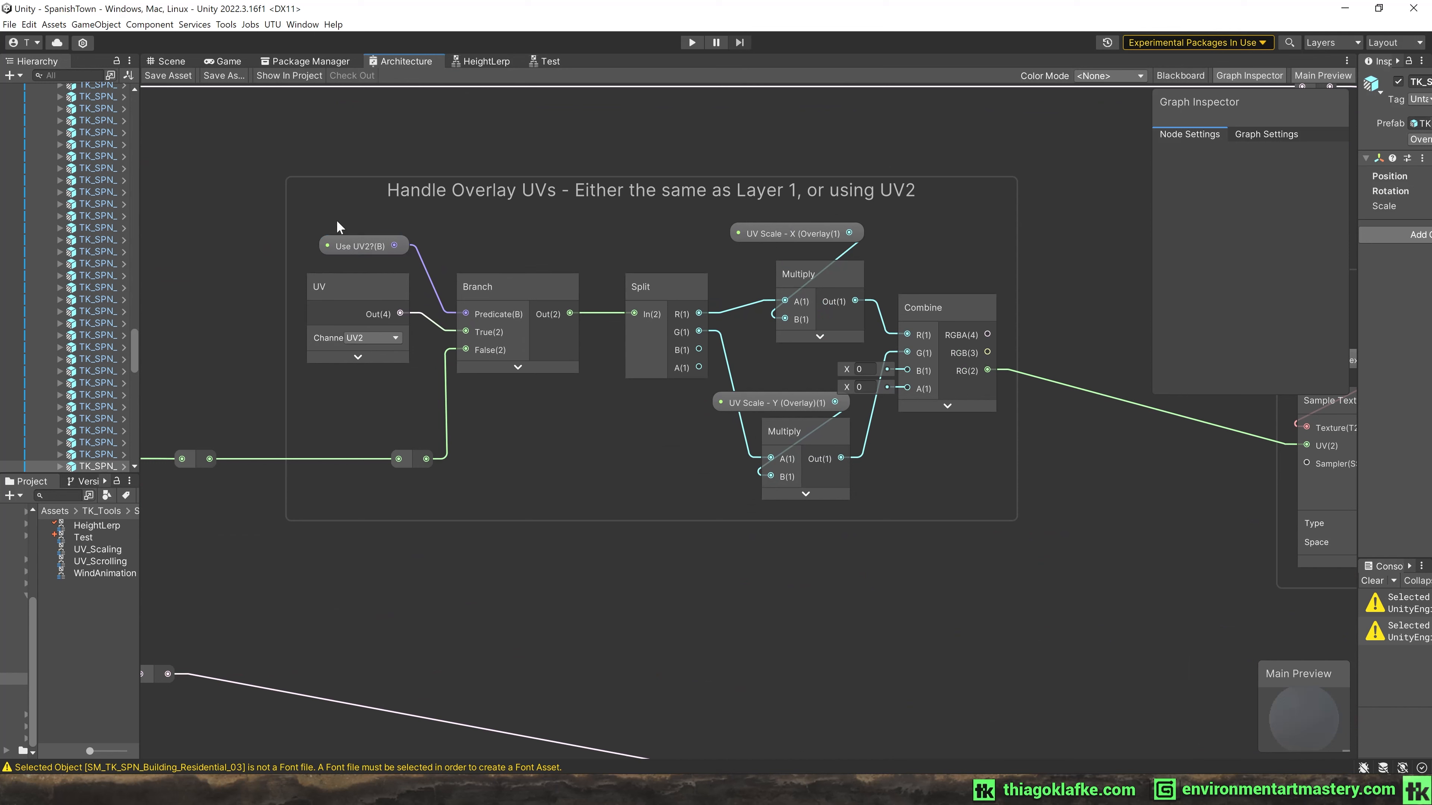
left_click(510, 299)
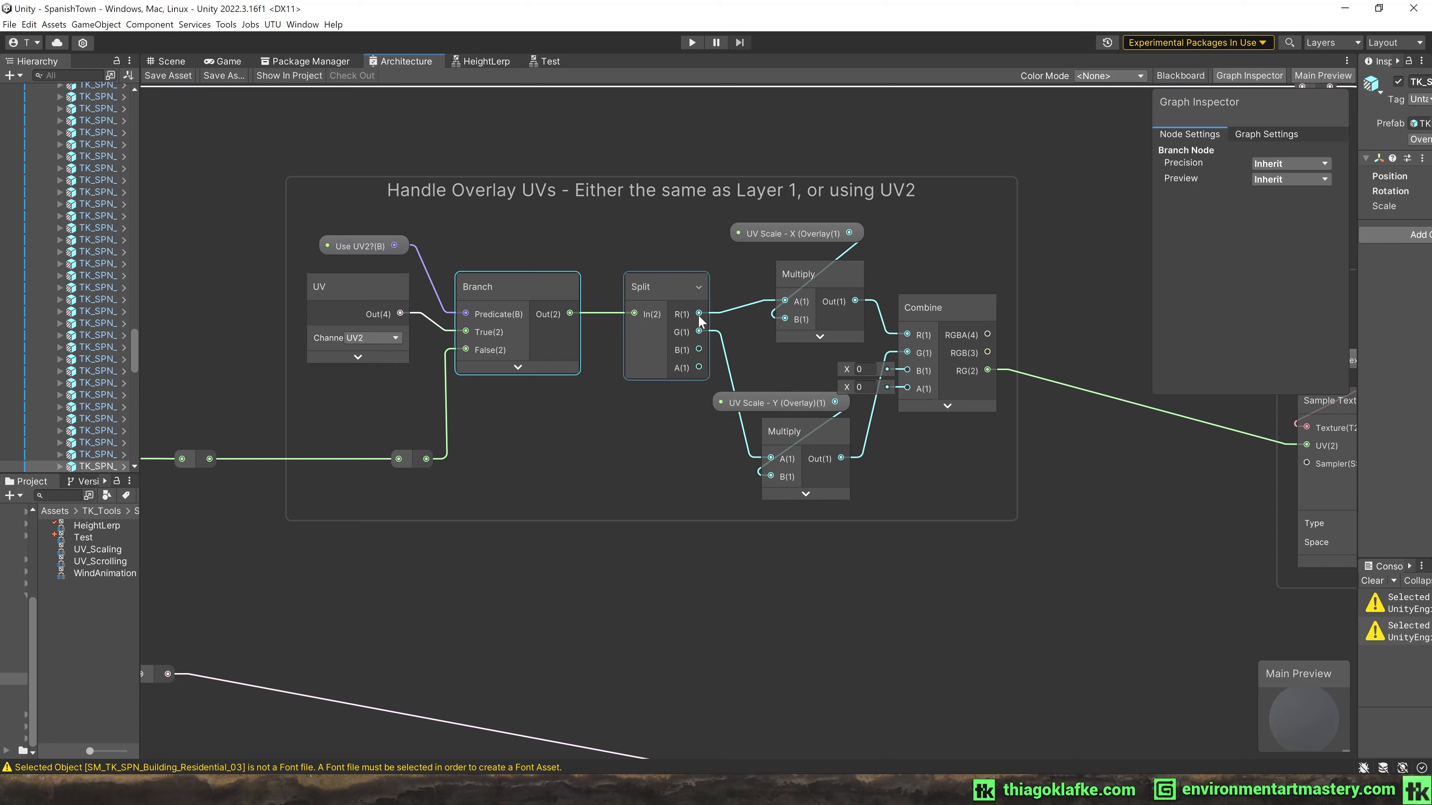
Raise the upper Multiply and UV Scale - X, lower the other Multiply and UV Scale - Y slightly, and shift Combine right.
left_click_drag(837, 267, 831, 259)
left_click_drag(789, 230, 816, 249)
left_click_drag(806, 433, 790, 413)
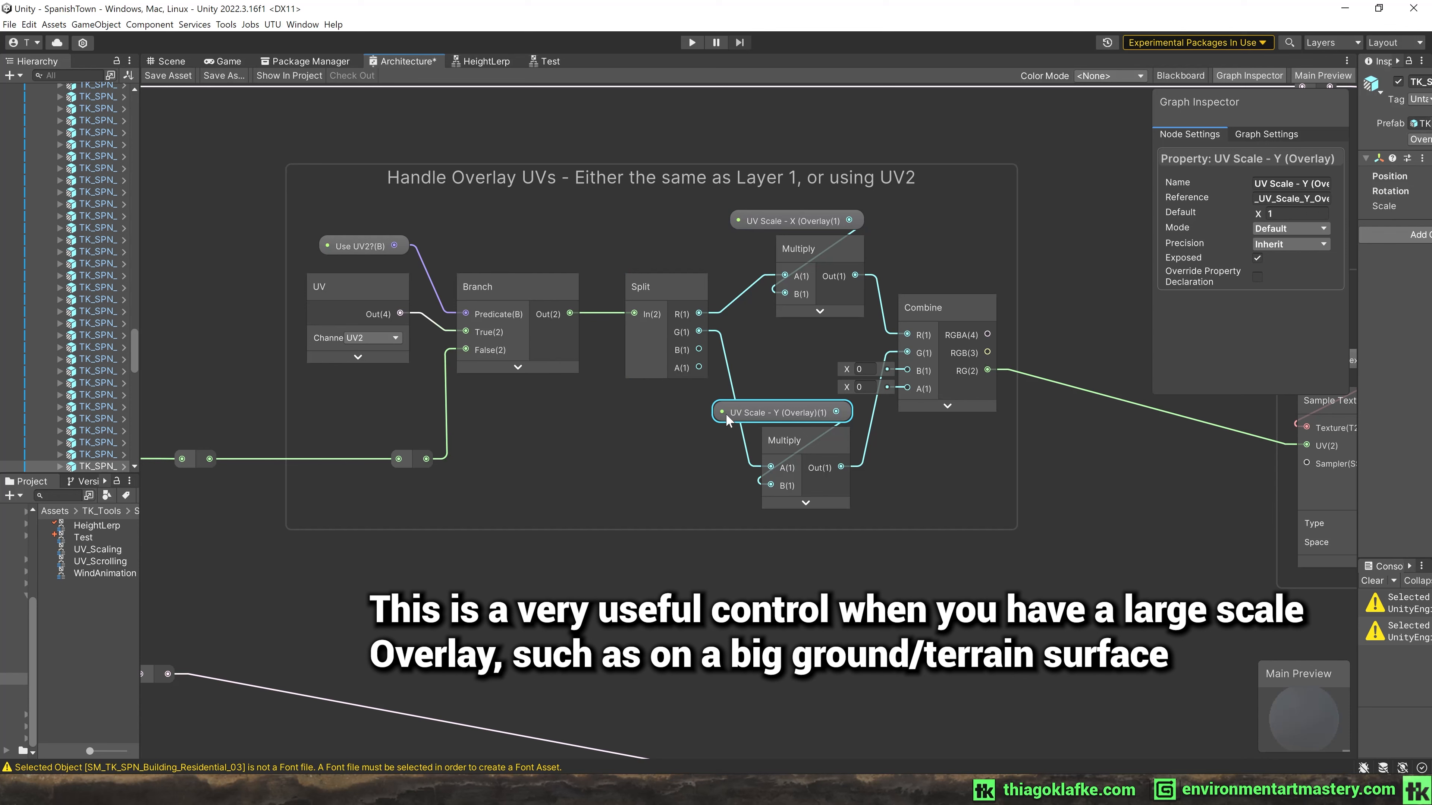
left_click_drag(938, 316, 968, 317)
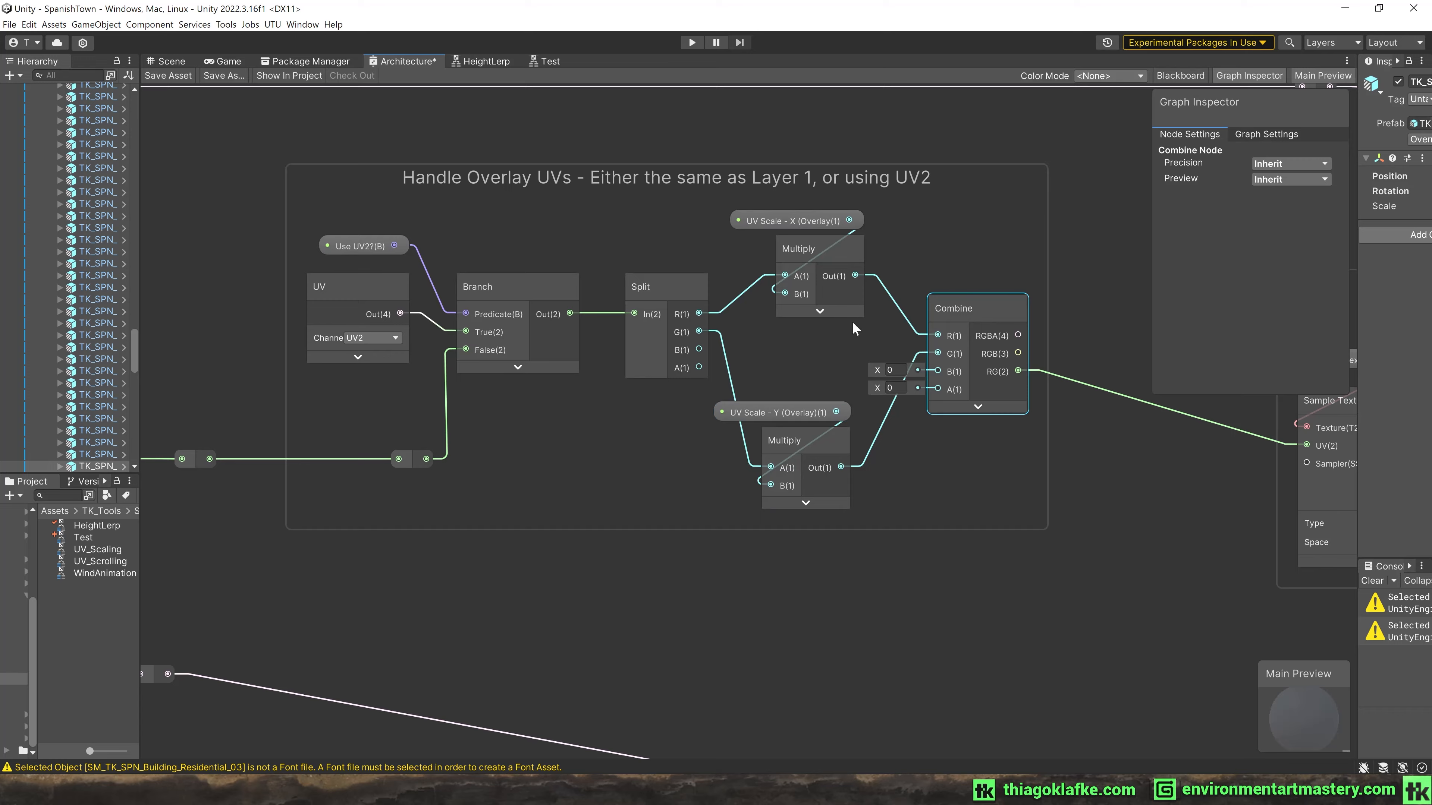
Trace the Combine RG output into the overlay Sample Texture 2D and follow the overlay chain towards the blend groups.
middle_click_drag(998, 312, 583, 287)
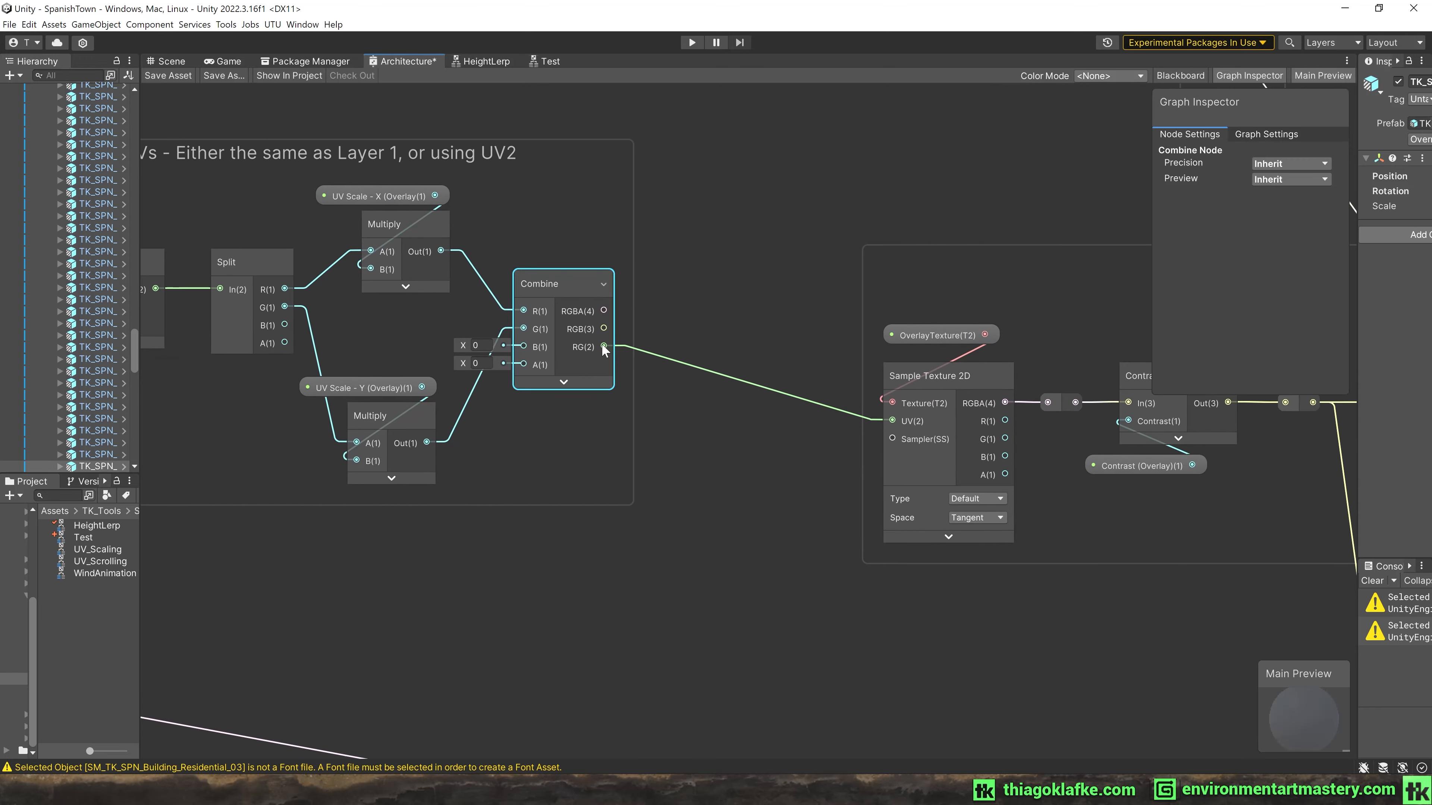
scroll(650, 342, "down", 10)
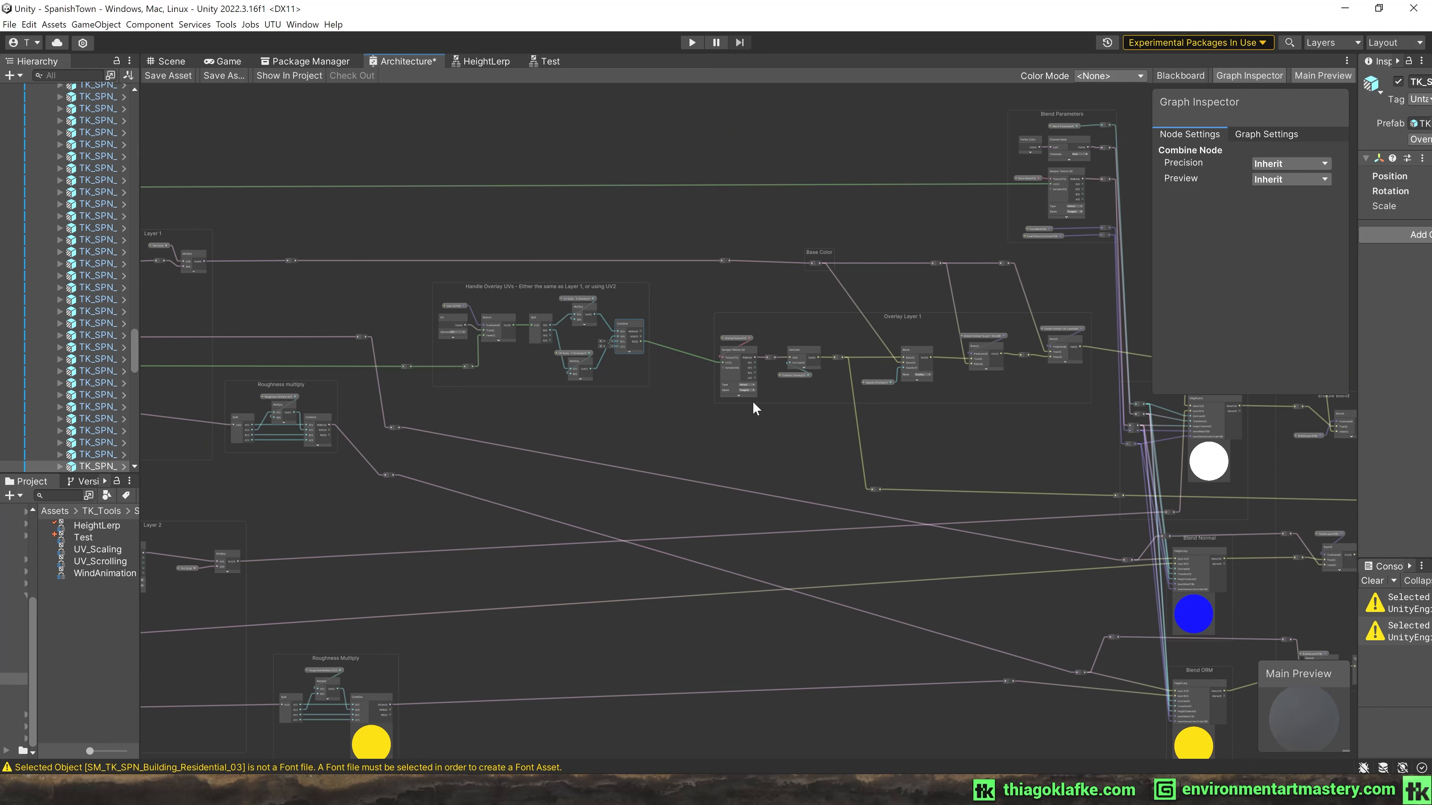
middle_click_drag(832, 376, 421, 402)
middle_click_drag(693, 258, 653, 276)
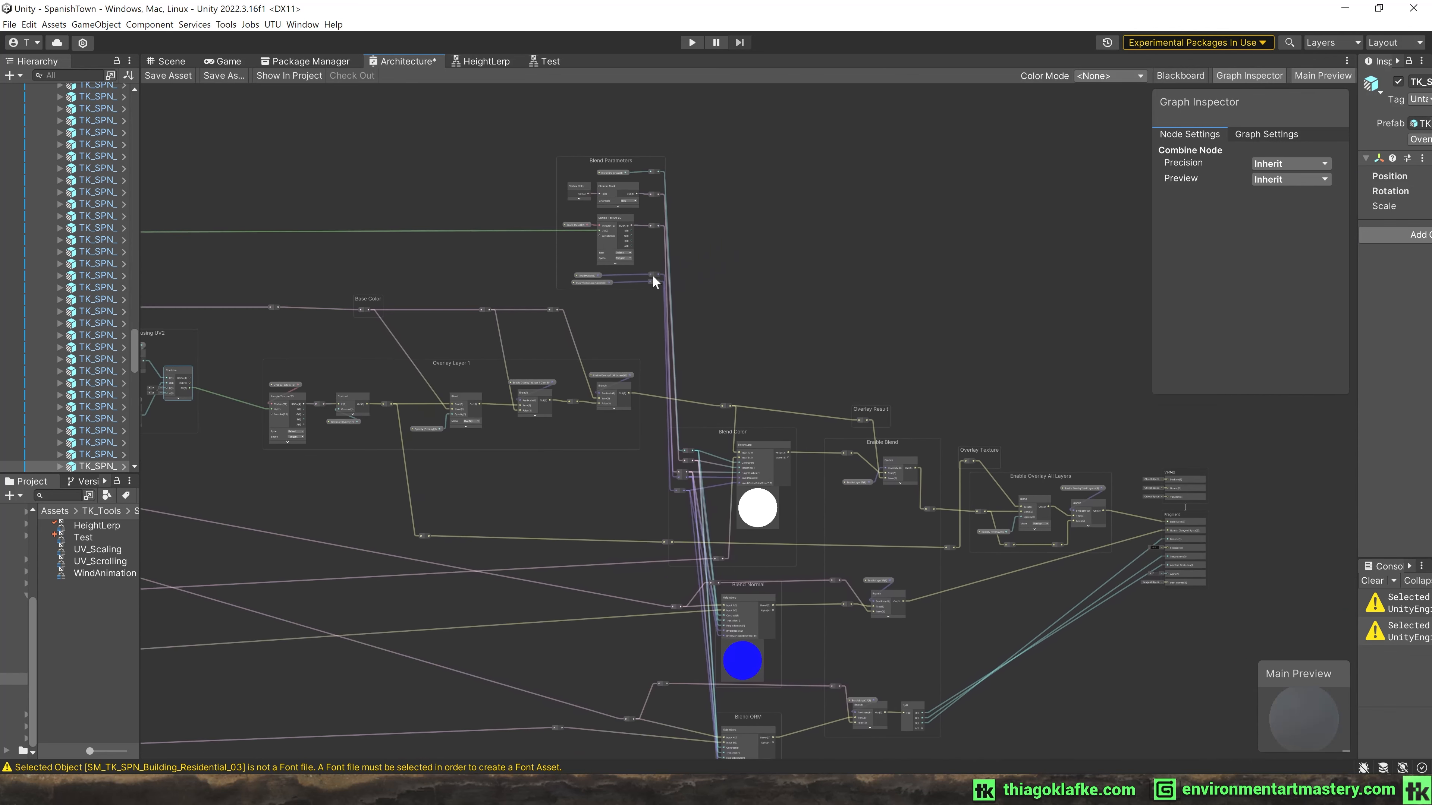
Examine the Blend Parameters group and inspect the settings of its Blend Sharpness property.
scroll(654, 281, "up", 5)
scroll(771, 153, "up", 3)
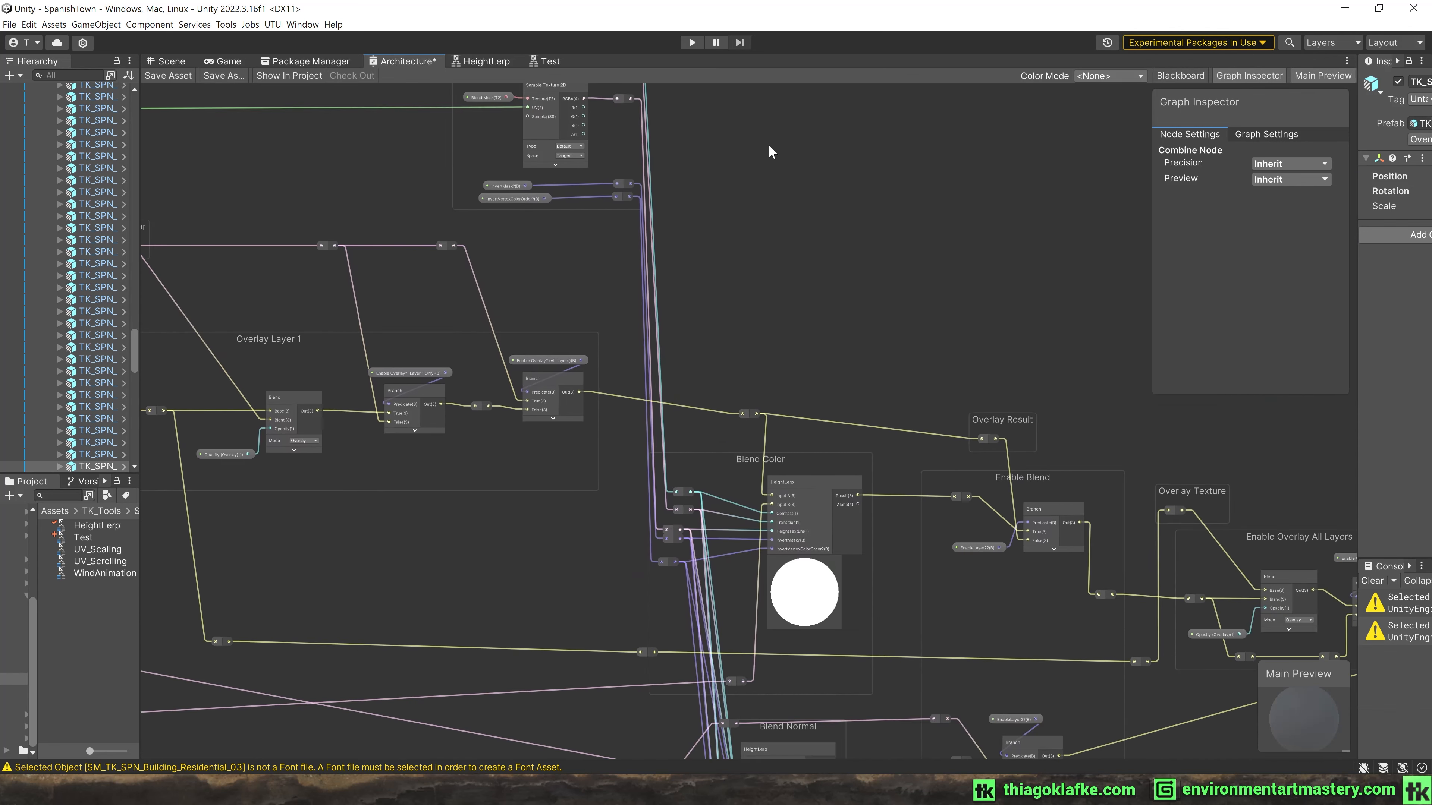
middle_click_drag(772, 153, 864, 413)
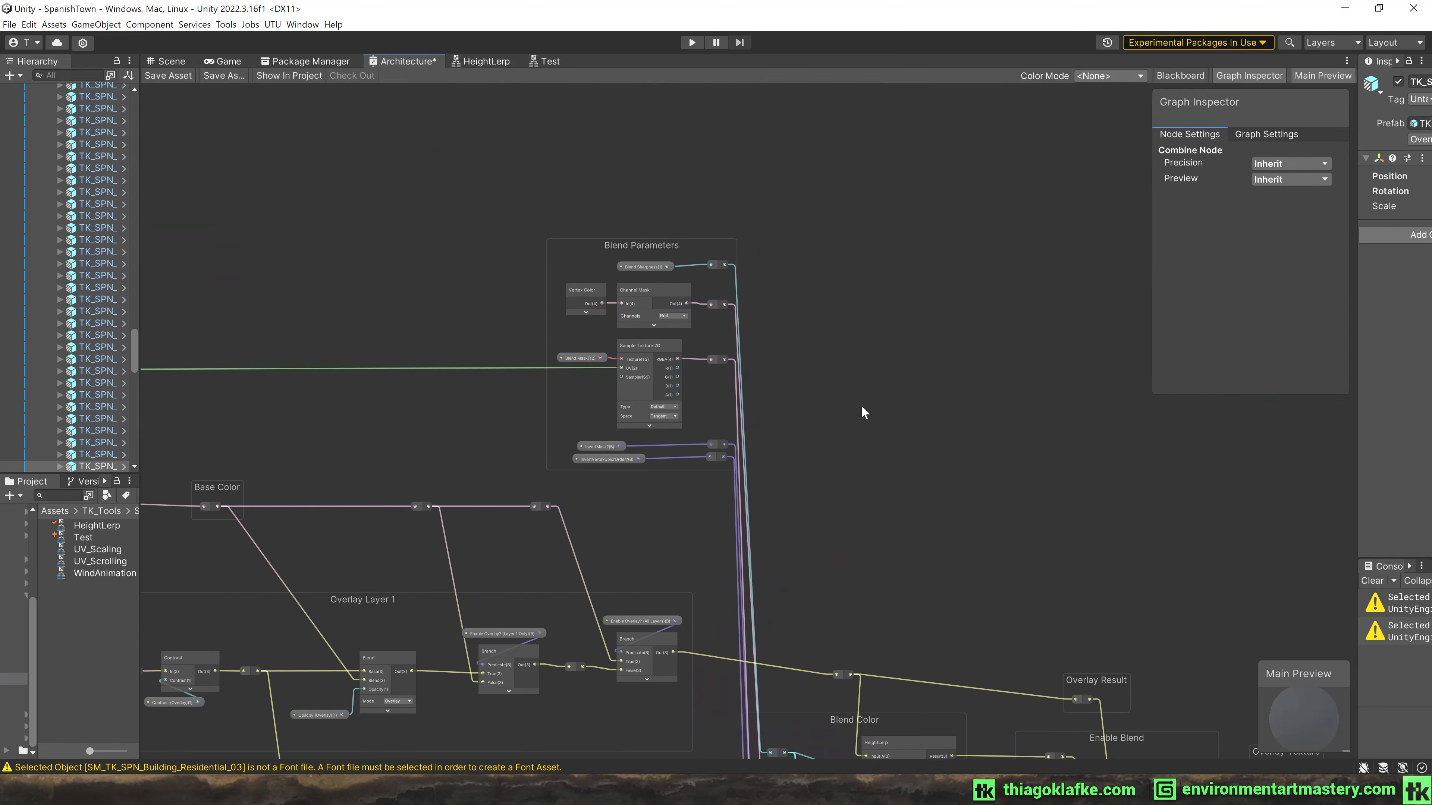
scroll(623, 264, "up", 2)
left_click_drag(665, 243, 669, 239)
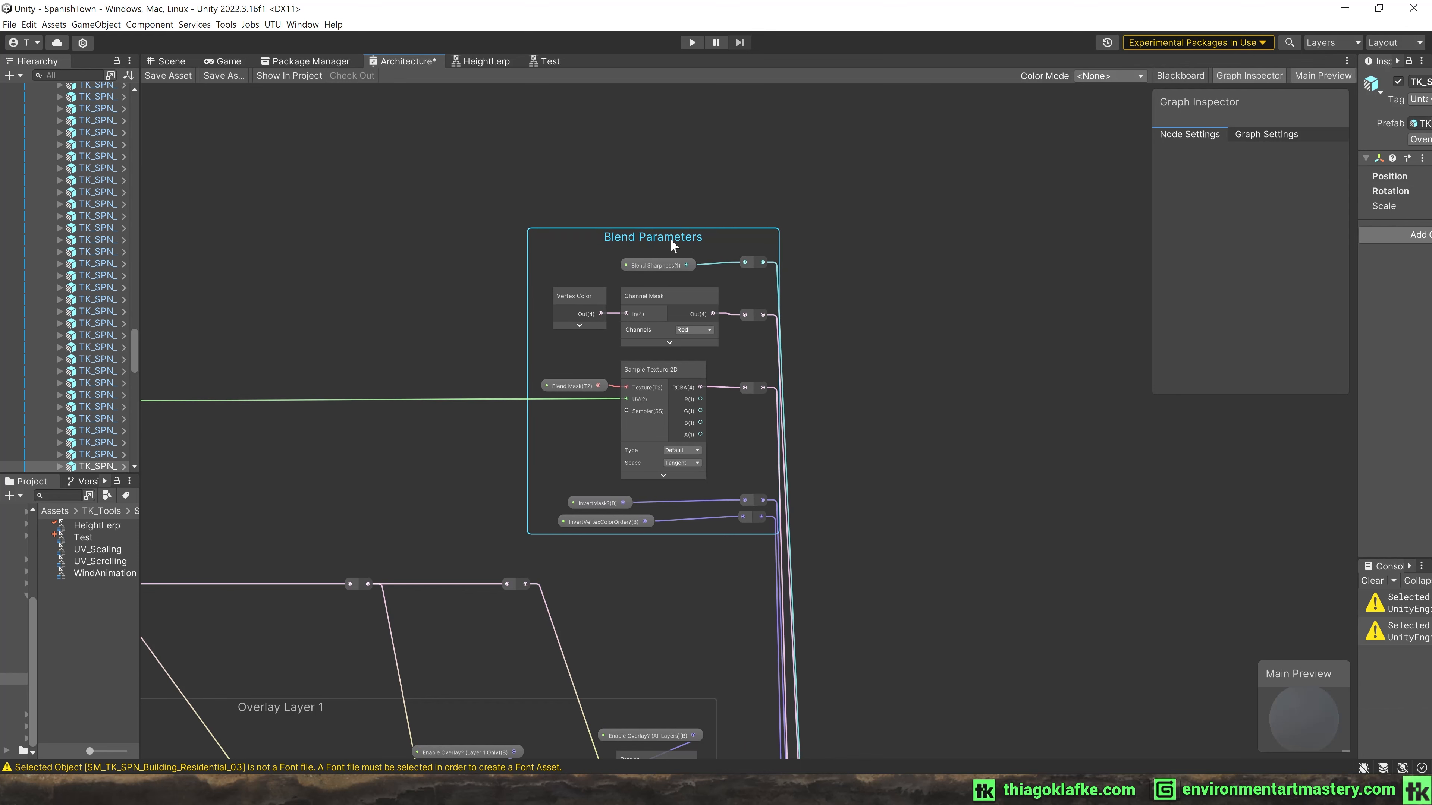
scroll(728, 247, "up", 2)
left_click(659, 270)
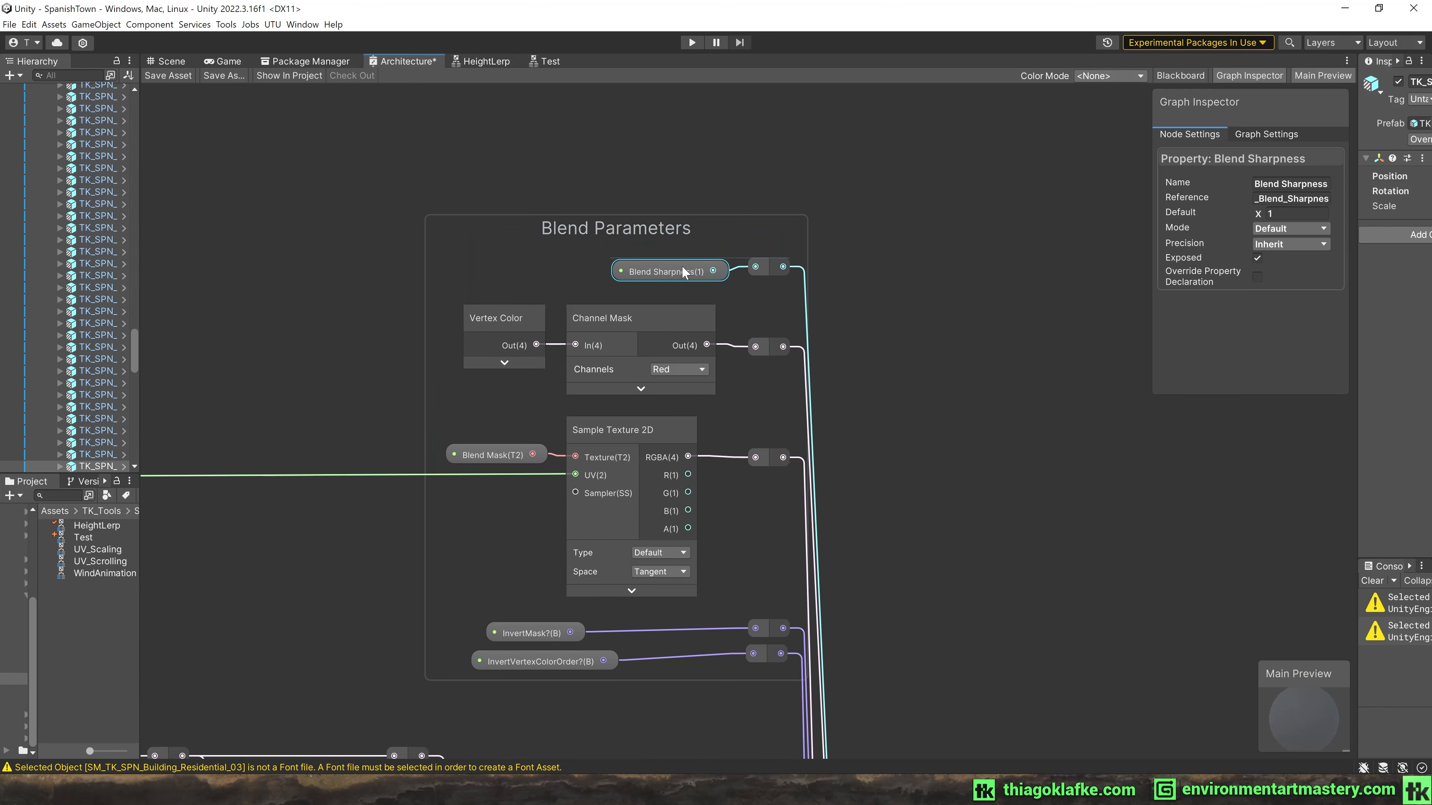
Trace the Blend Parameters outputs down to the Blend Color HeightLerp inputs and return to the Blend Sharpness property.
scroll(830, 296, "down", 3)
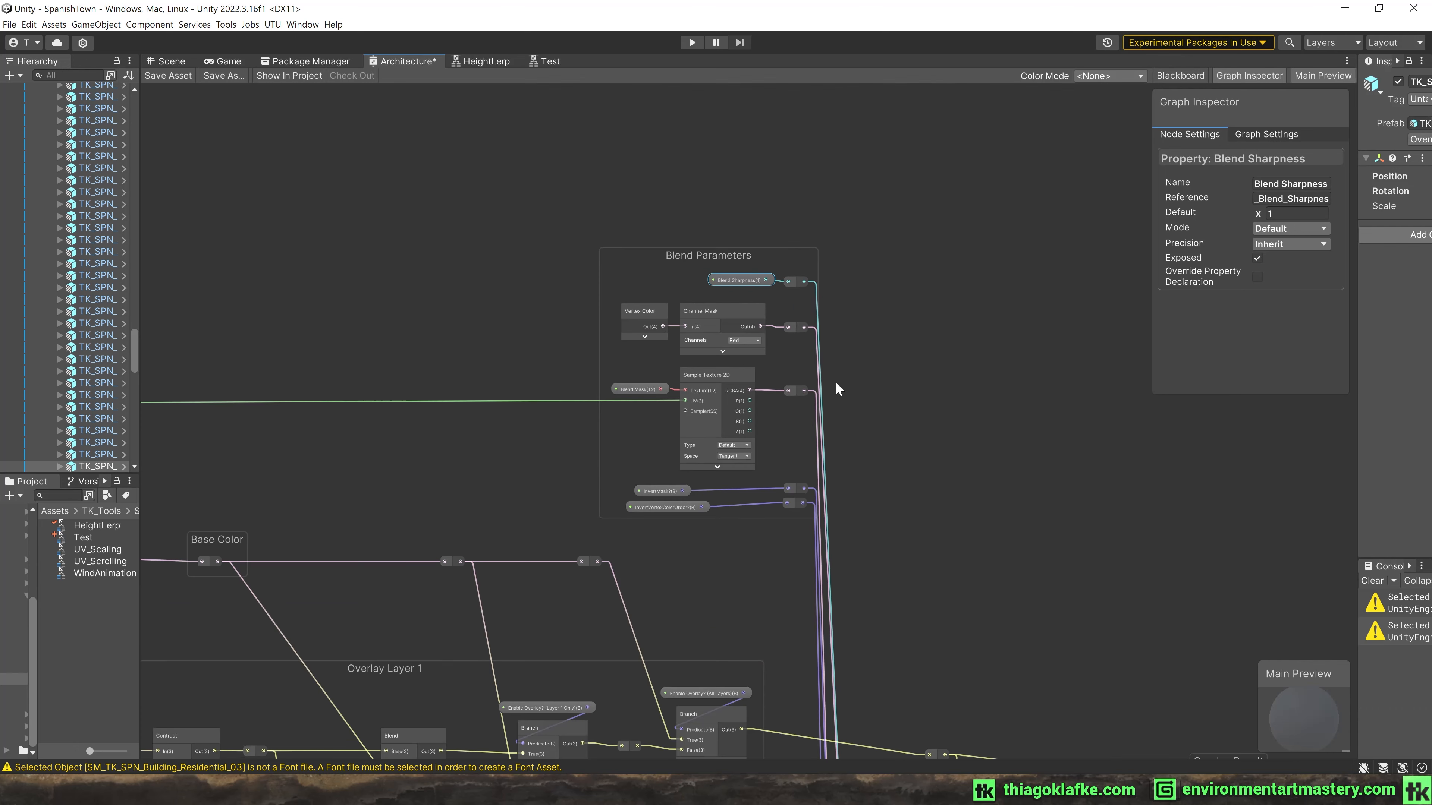
middle_click_drag(860, 427, 708, 92)
scroll(872, 520, "up", 2)
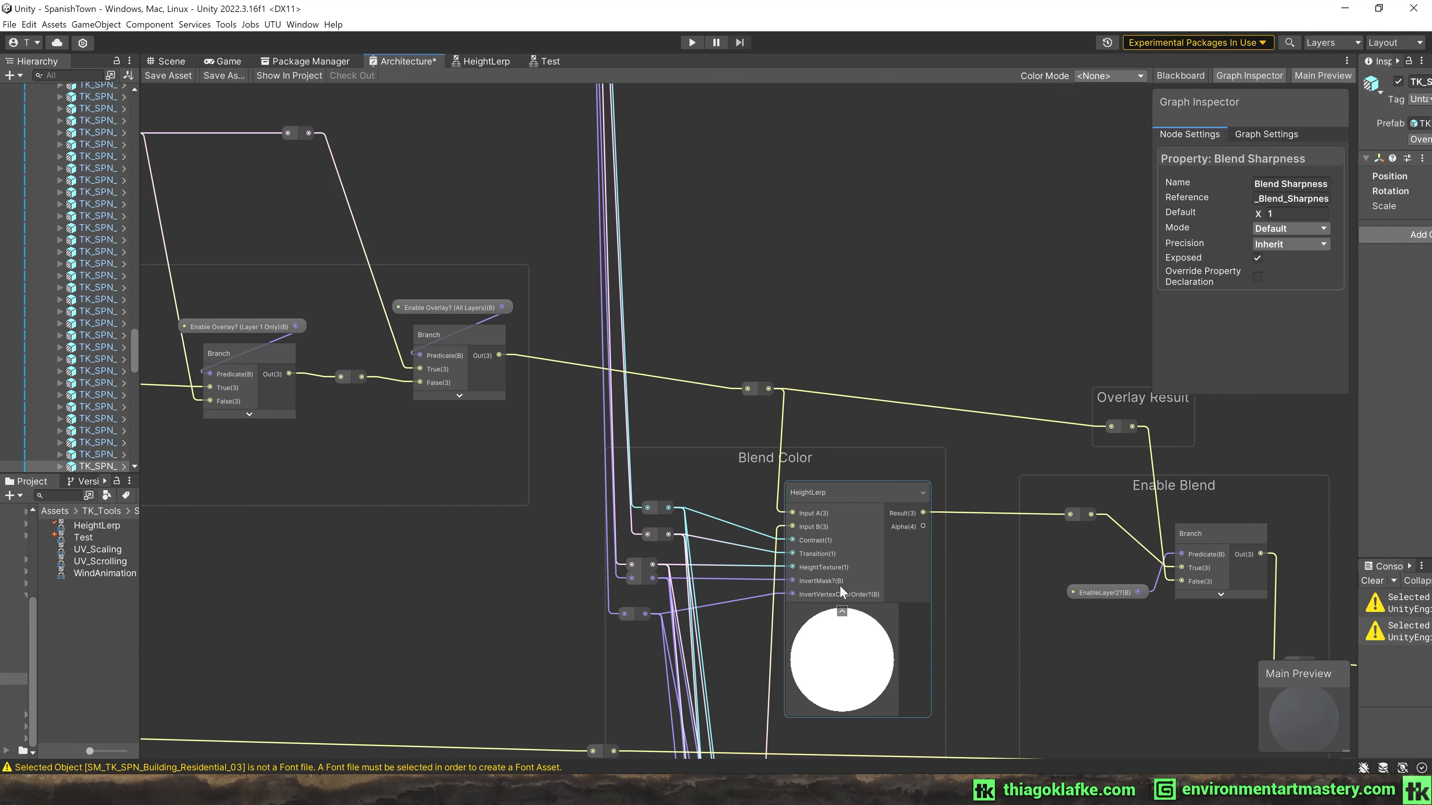
scroll(831, 546, "up", 2)
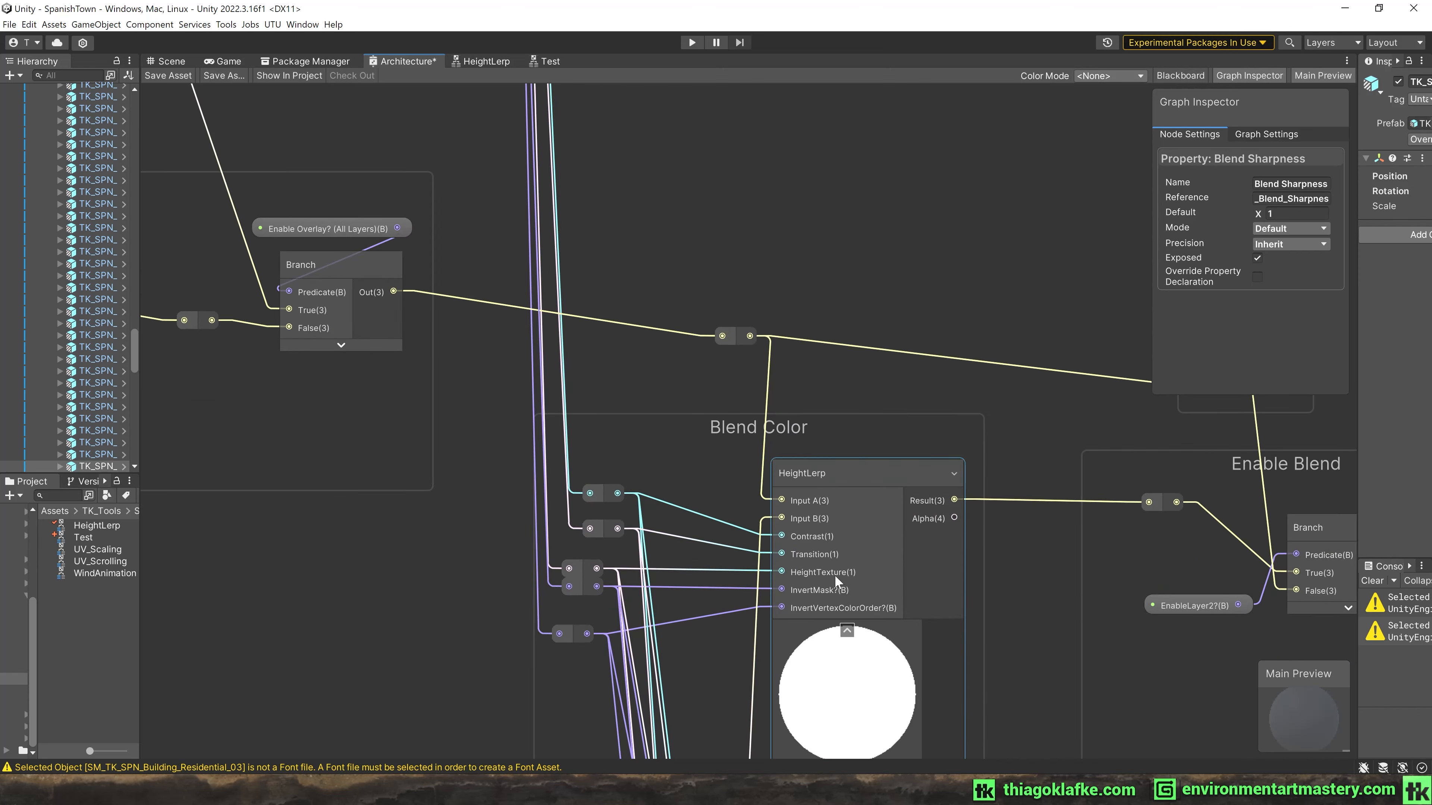
scroll(609, 240, "down", 1)
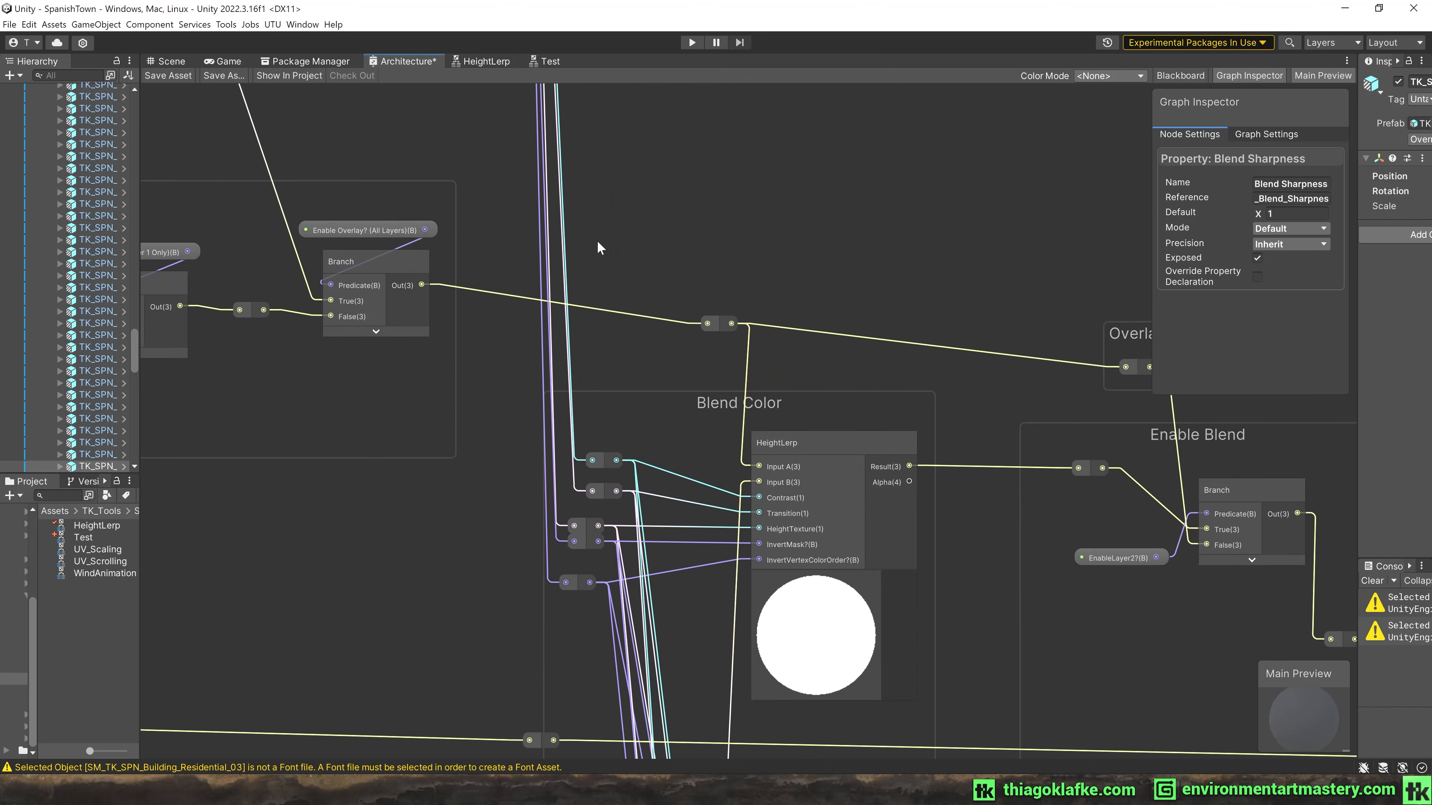
middle_click_drag(598, 241, 749, 508)
middle_click_drag(668, 192, 650, 232)
left_click_drag(614, 236, 600, 232)
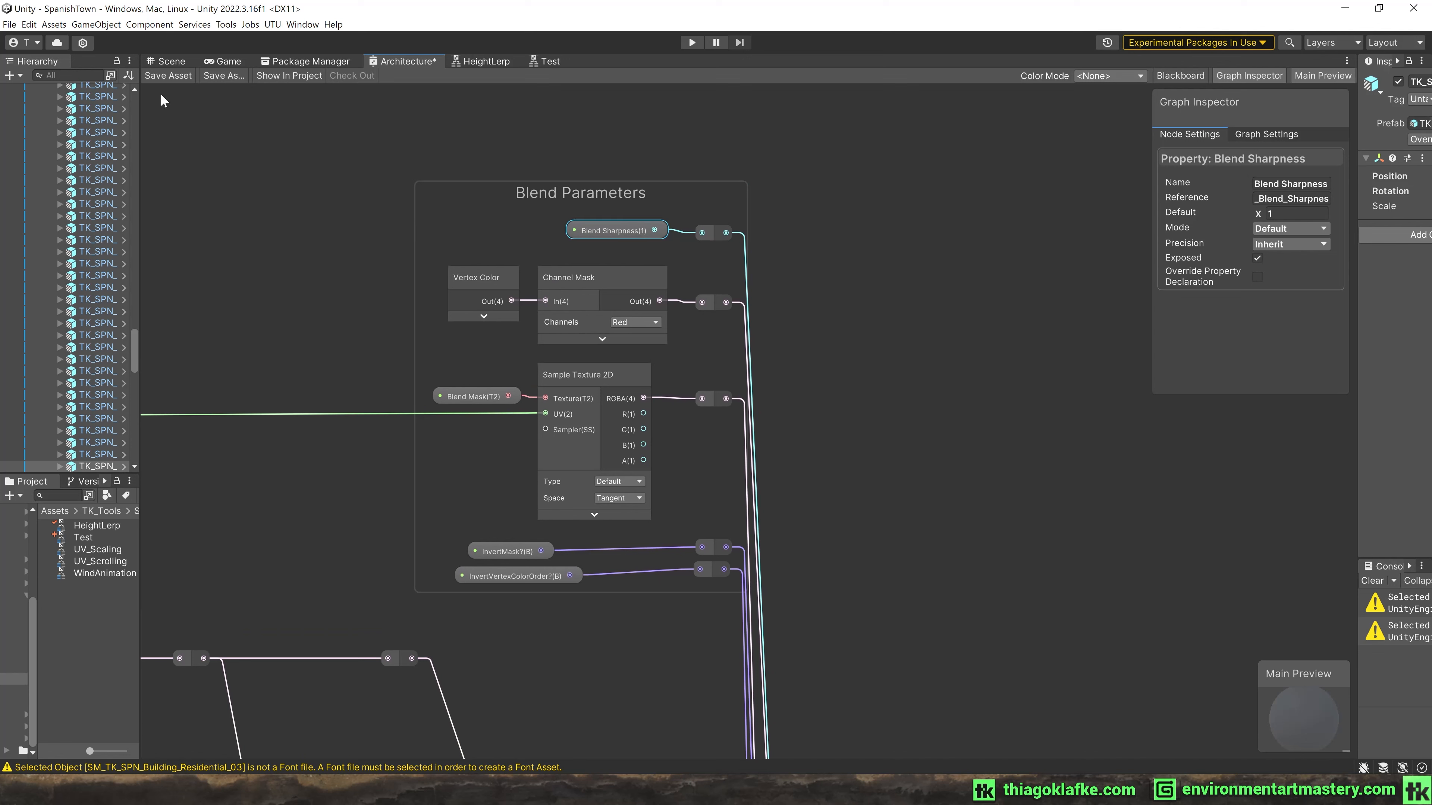
Show the Blackboard, place a second Blend Sharpness node above the Blend Parameters group, and delete that duplicate.
left_click(1180, 75)
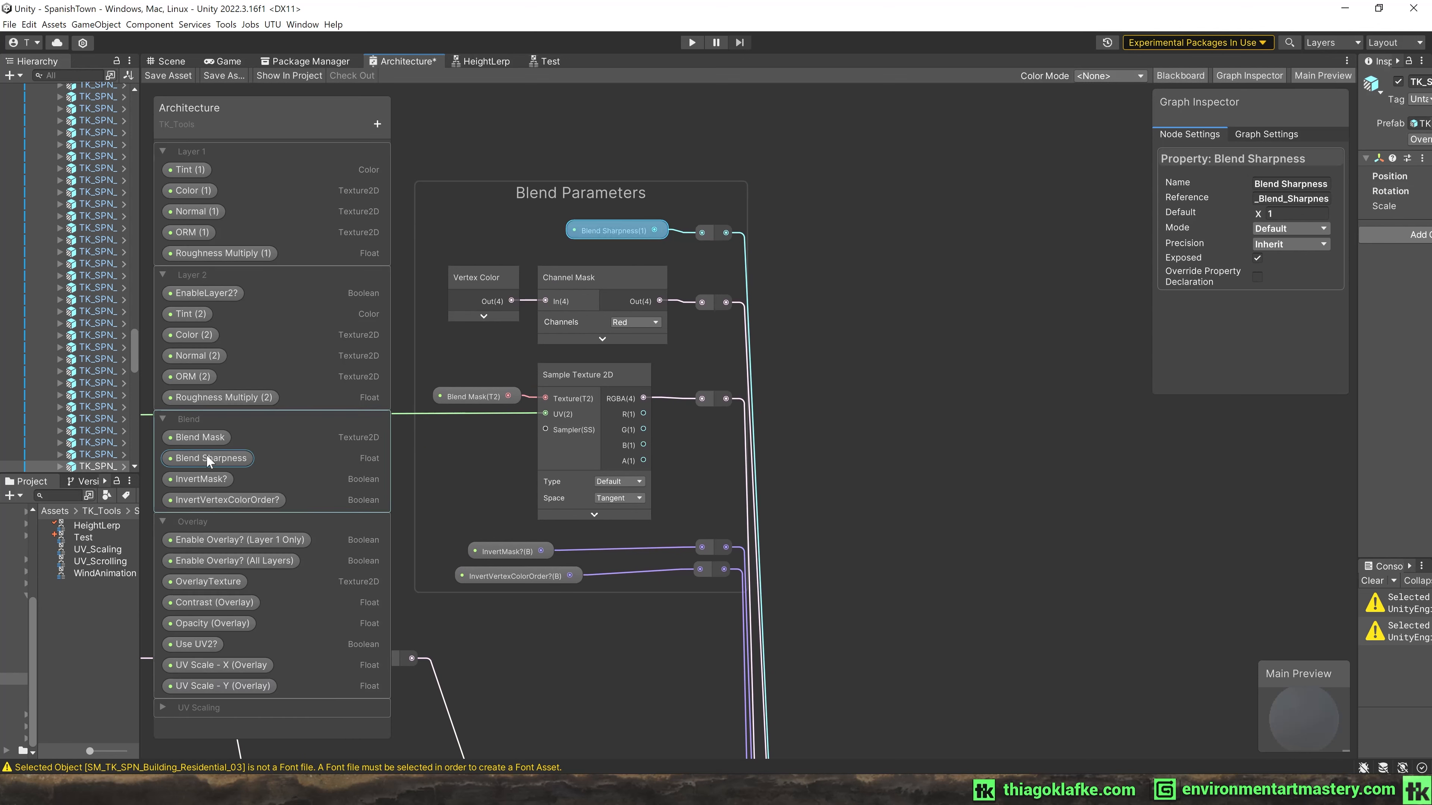
left_click_drag(212, 458, 558, 145)
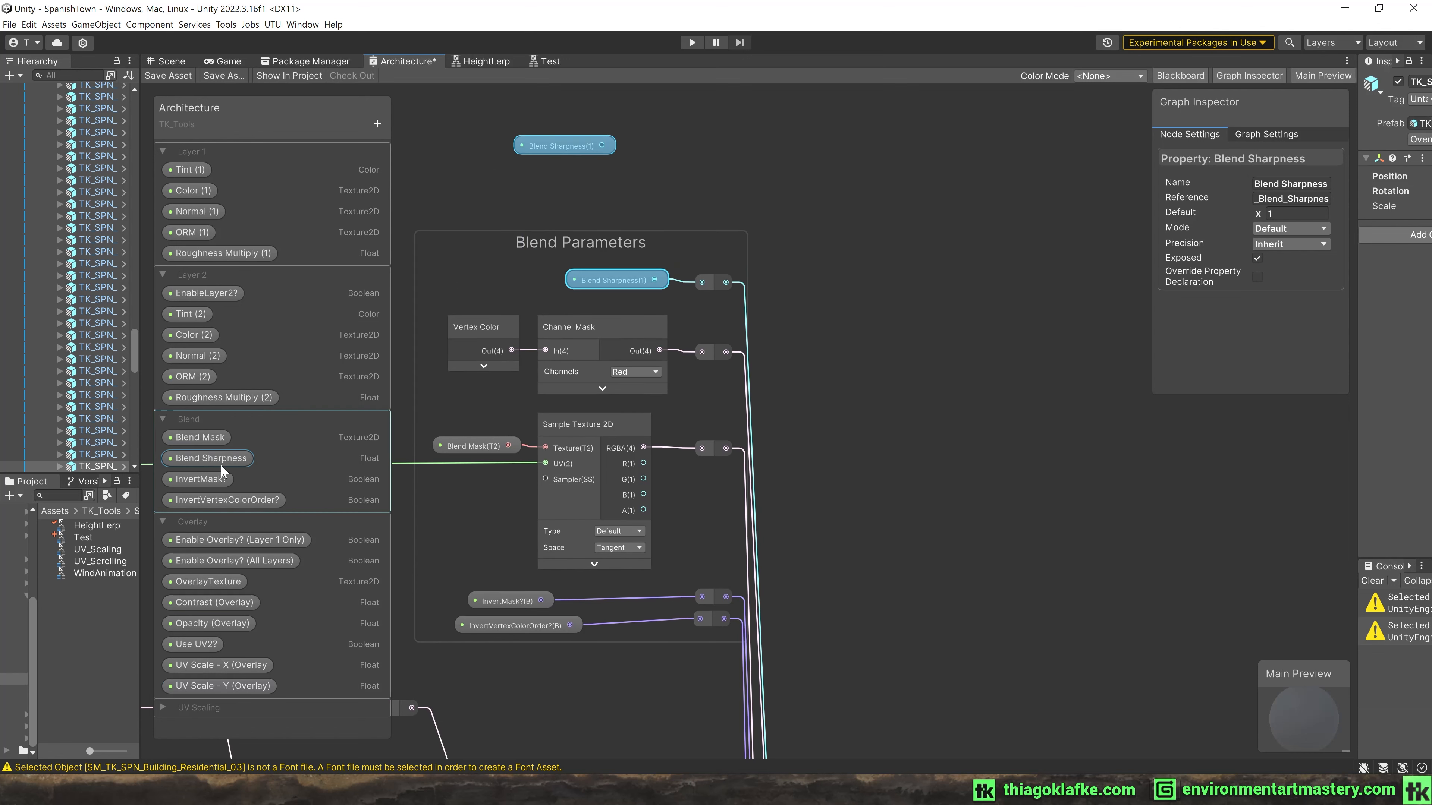
key("Delete")
Inspect the Channel Mask and the Vertex Color preview, collapse the preview, and shift Vertex Color slightly away from Channel Mask.
scroll(486, 315, "up", 4)
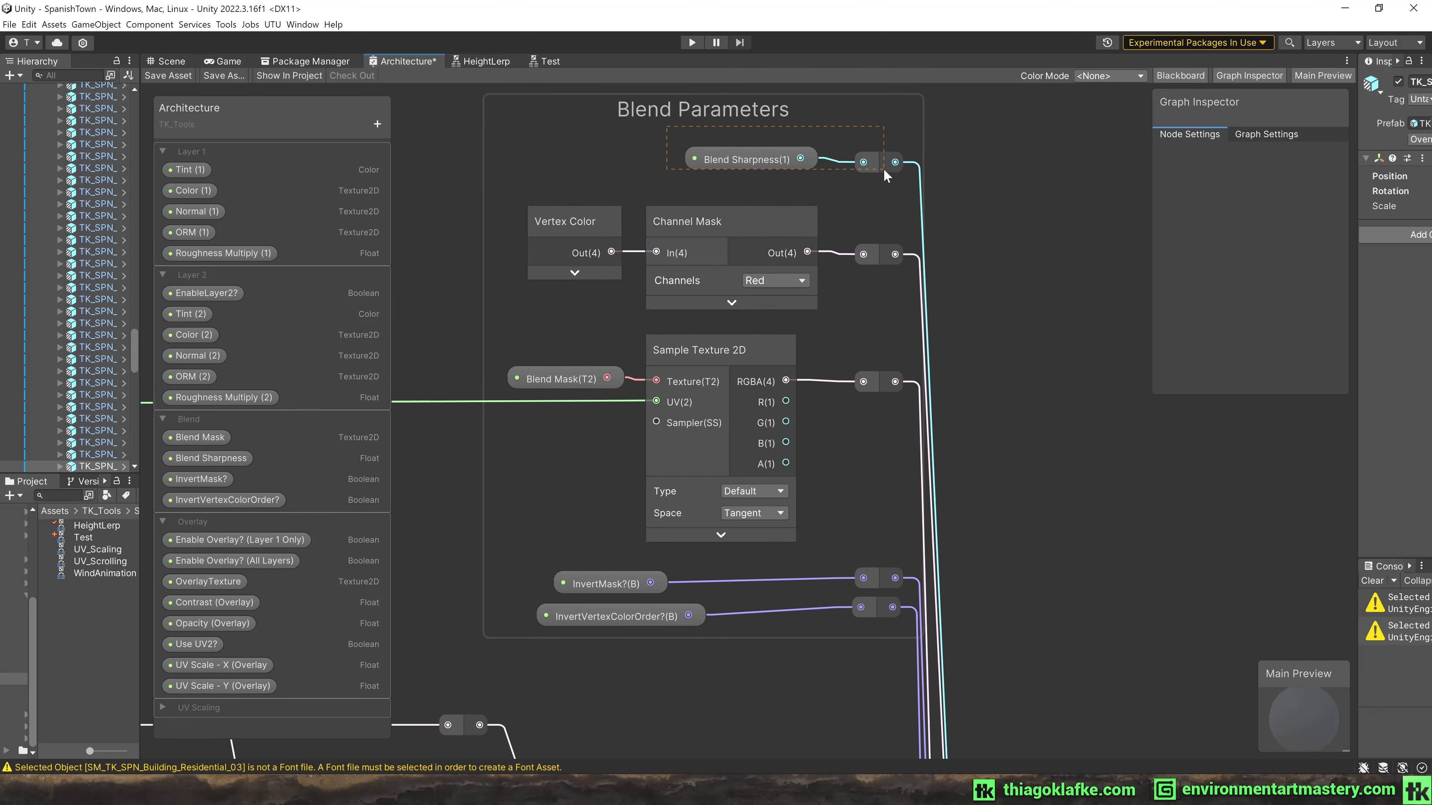
left_click_drag(884, 168, 887, 168)
left_click(947, 187)
left_click(727, 226)
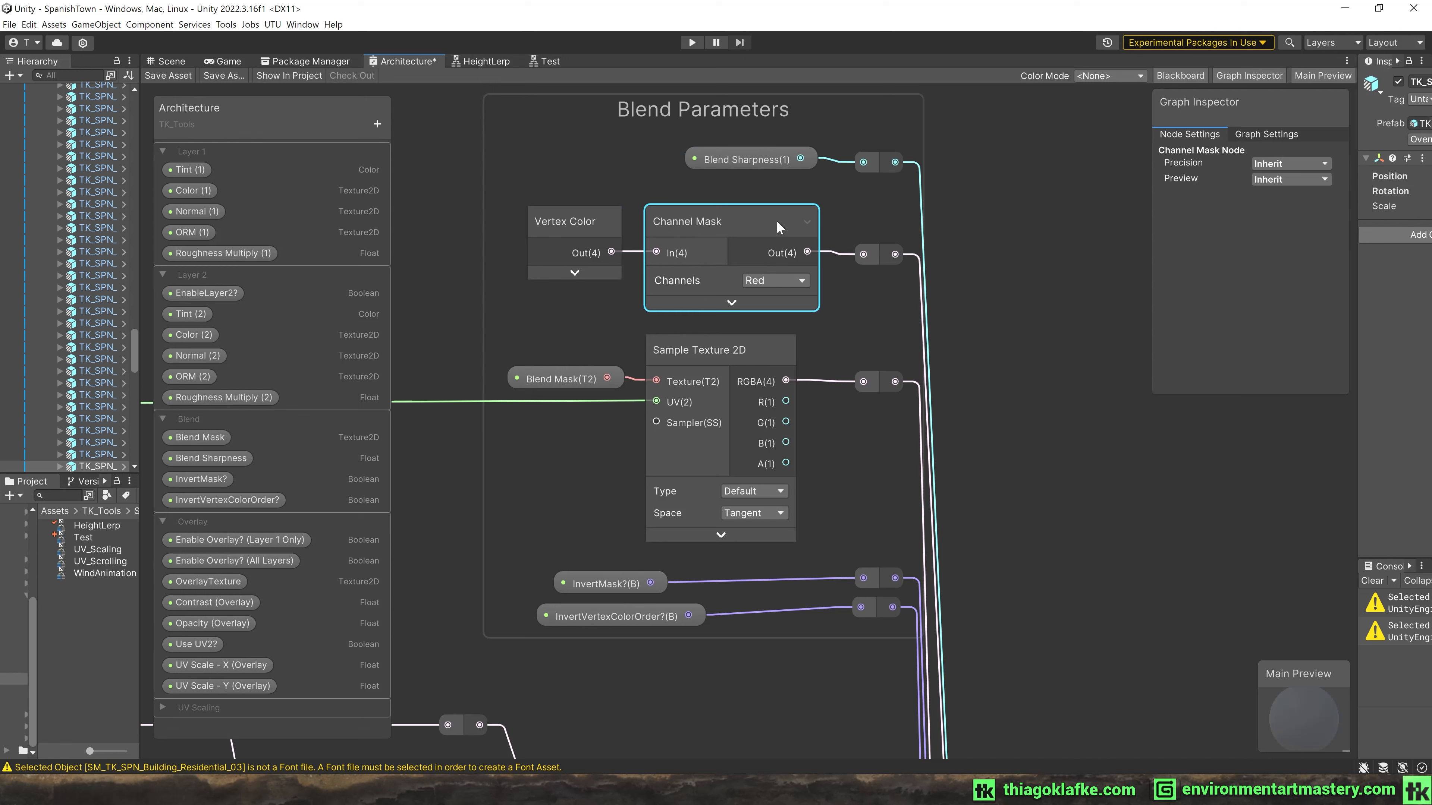
left_click(579, 272)
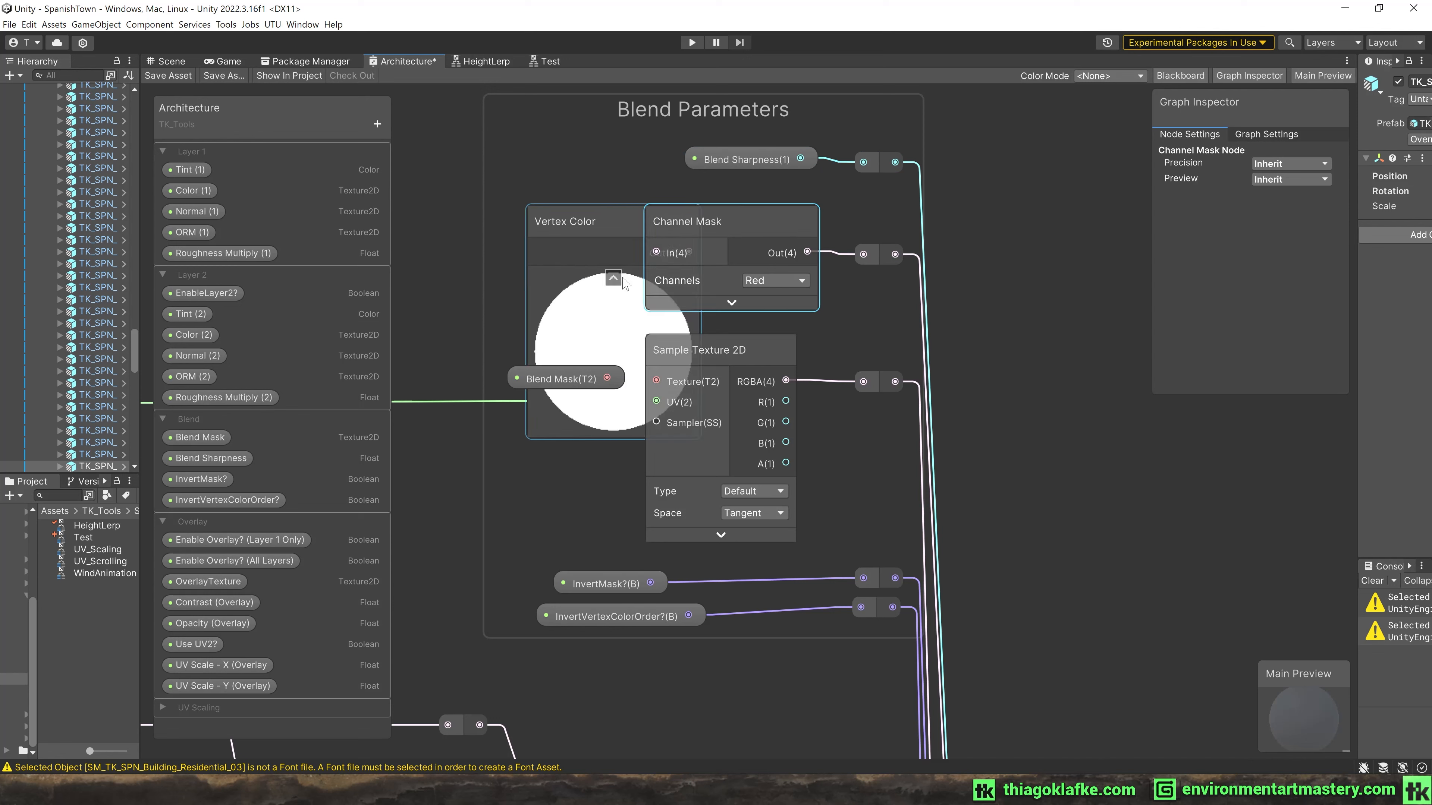
left_click(606, 277)
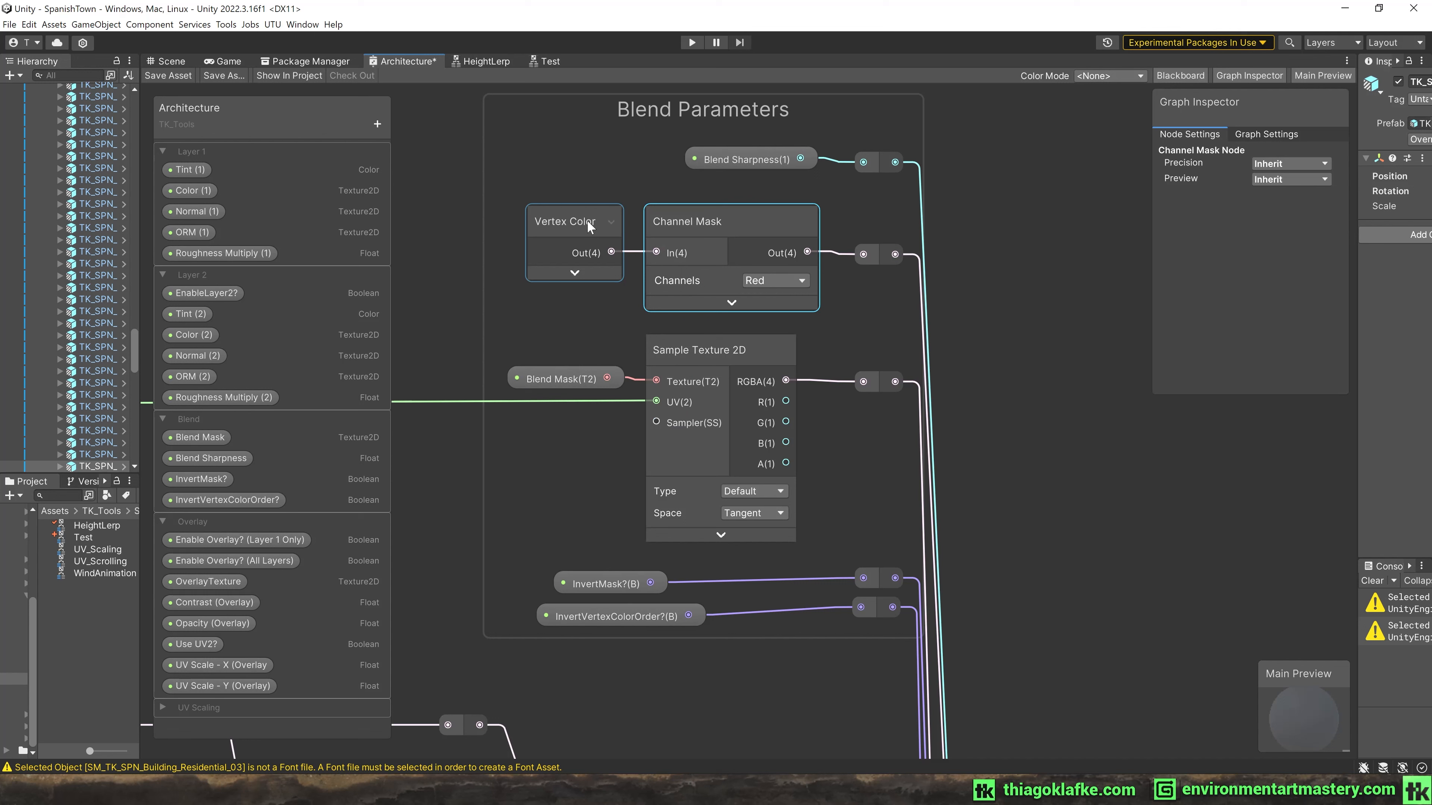
left_click_drag(587, 219, 567, 217)
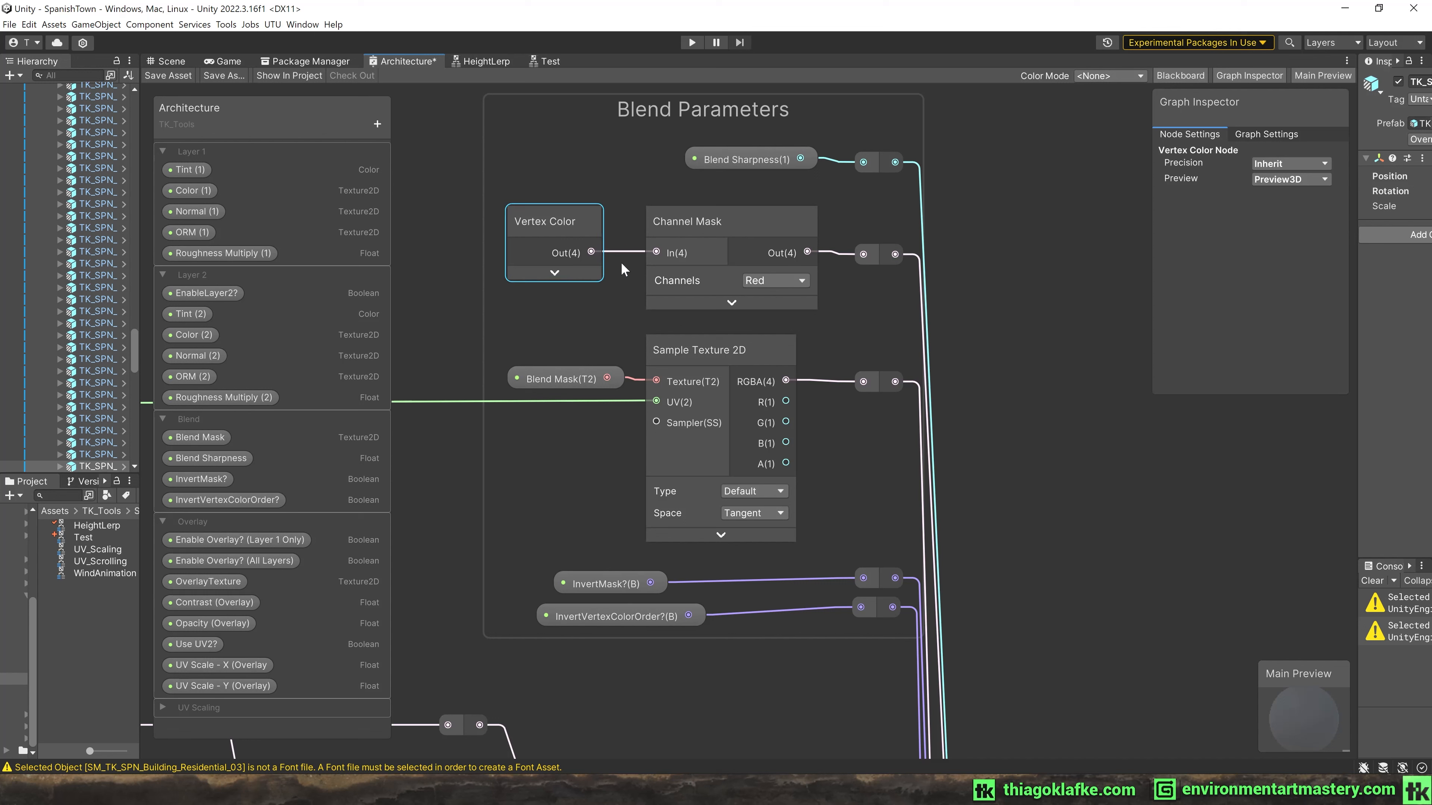
Switch to Maya, open TK_SPN_Buildings_Workfile.ma, and inspect the vertex colors painted on SM_TK_SPN_Building_Residential_03.
key("alt+Tab")
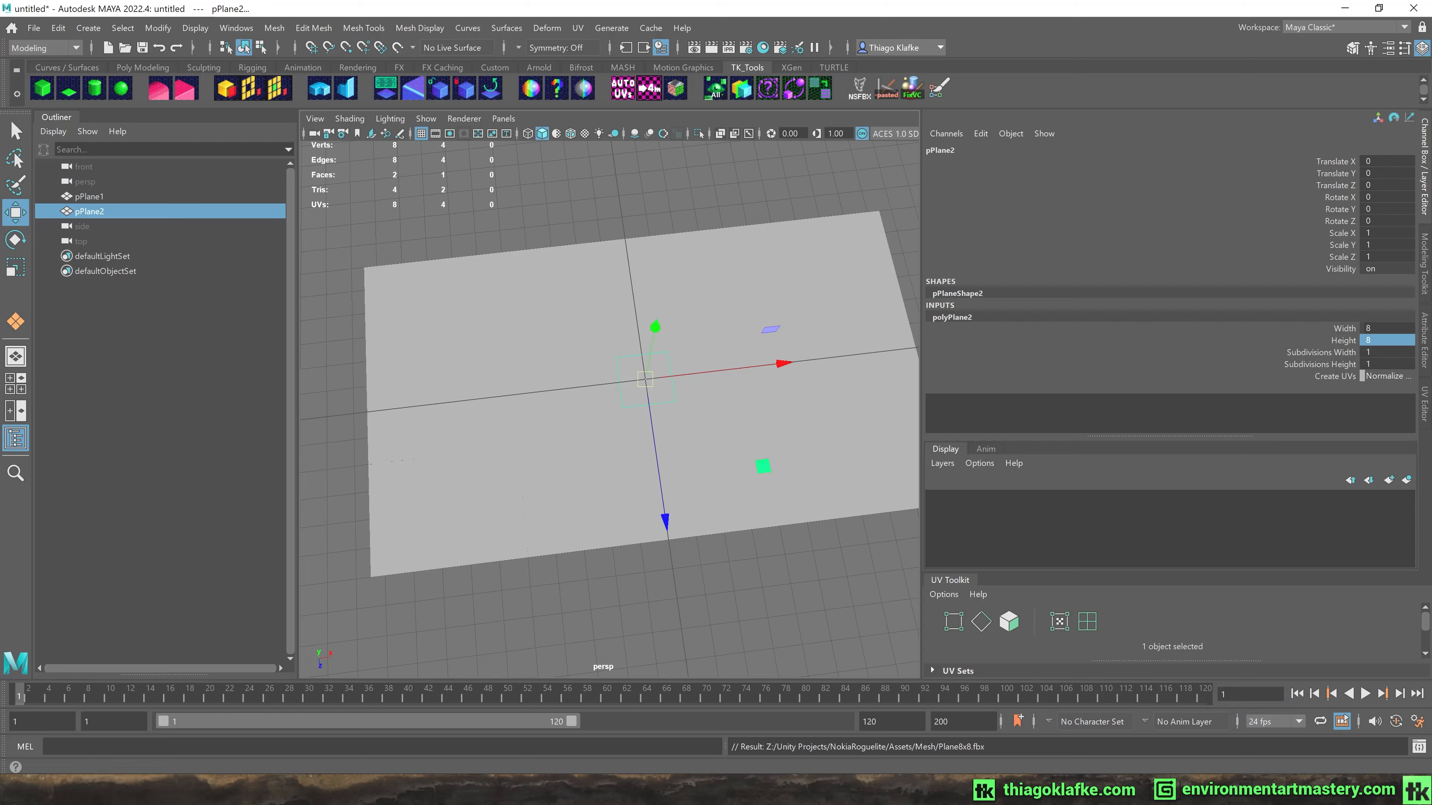
left_click(34, 29)
left_click(72, 73)
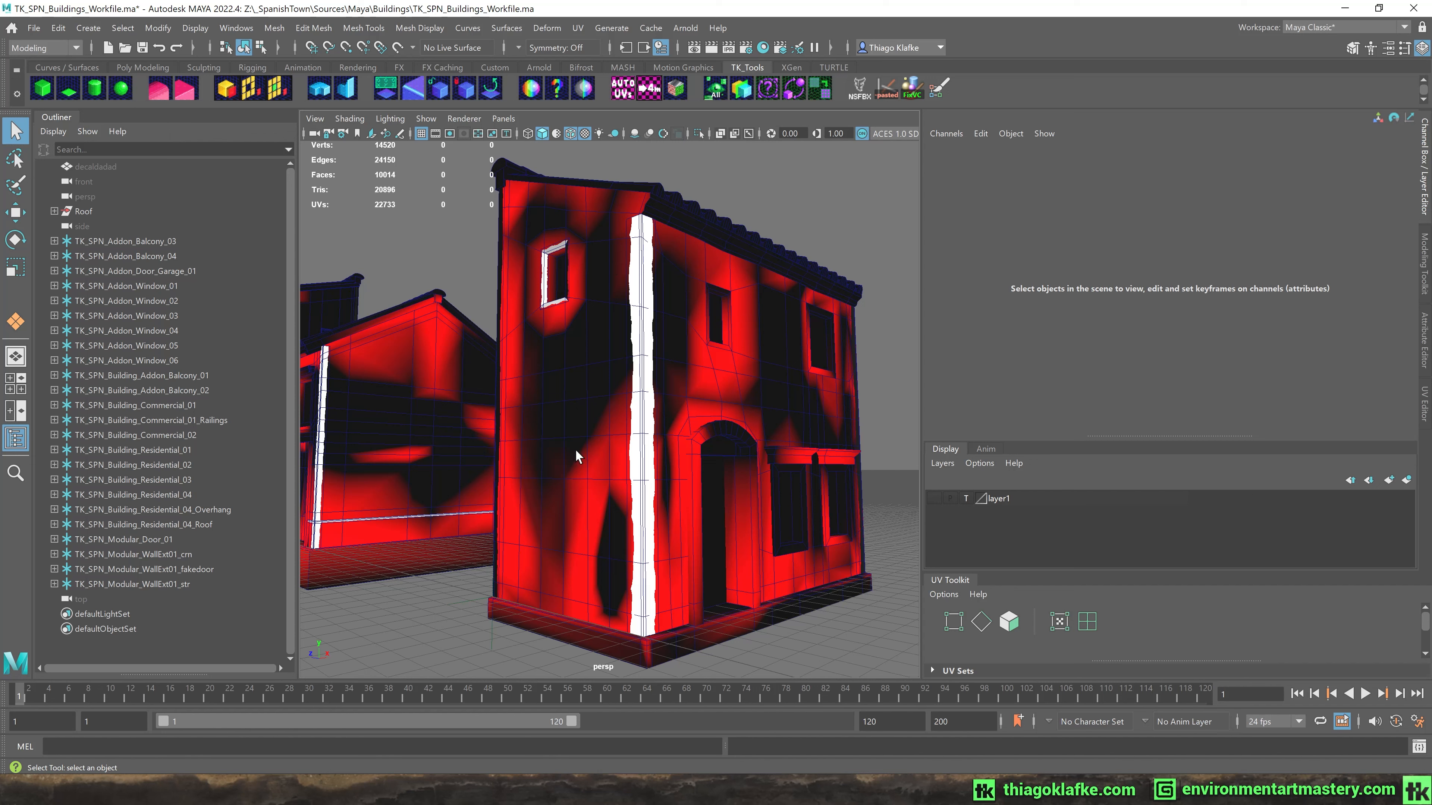
left_click(605, 476)
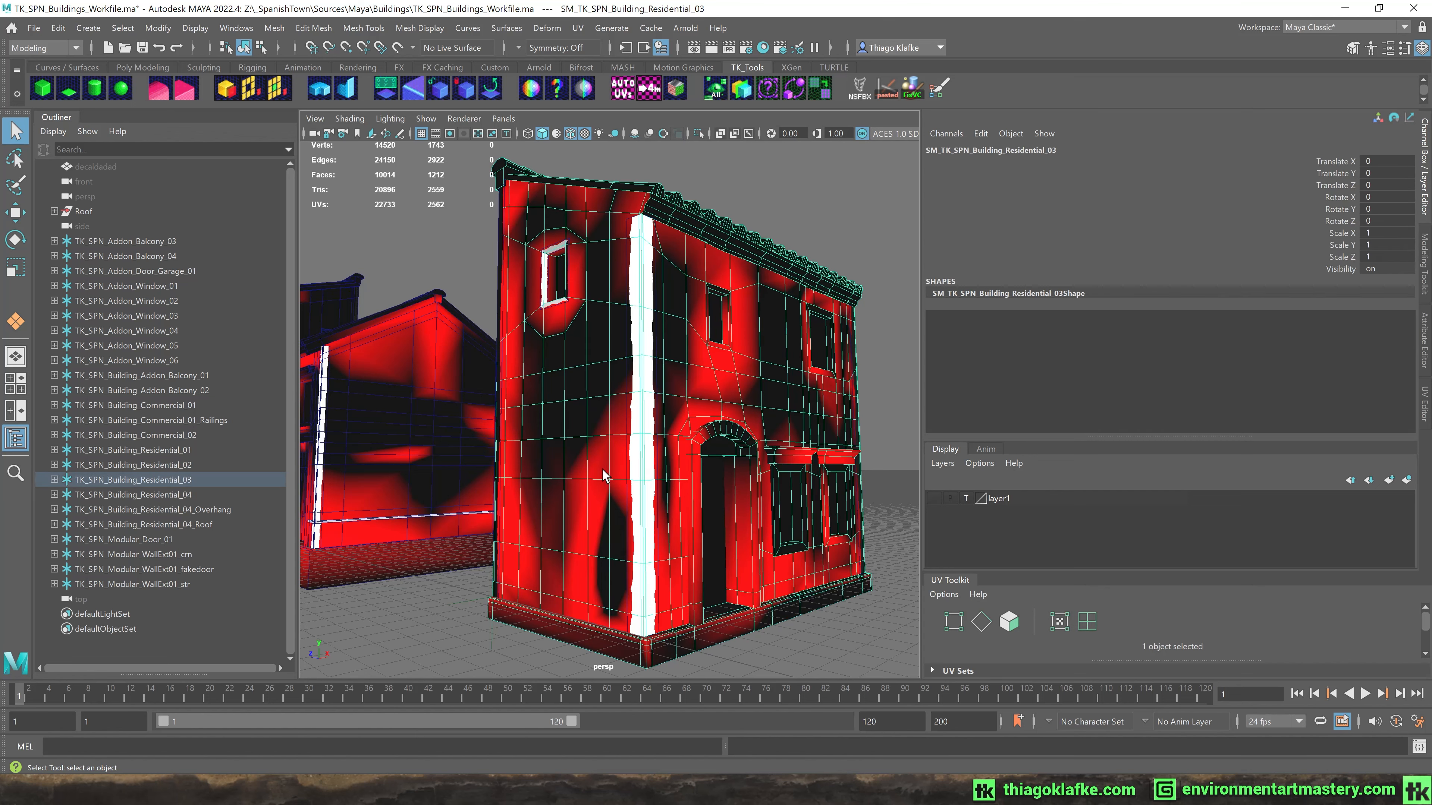
left_click(849, 192)
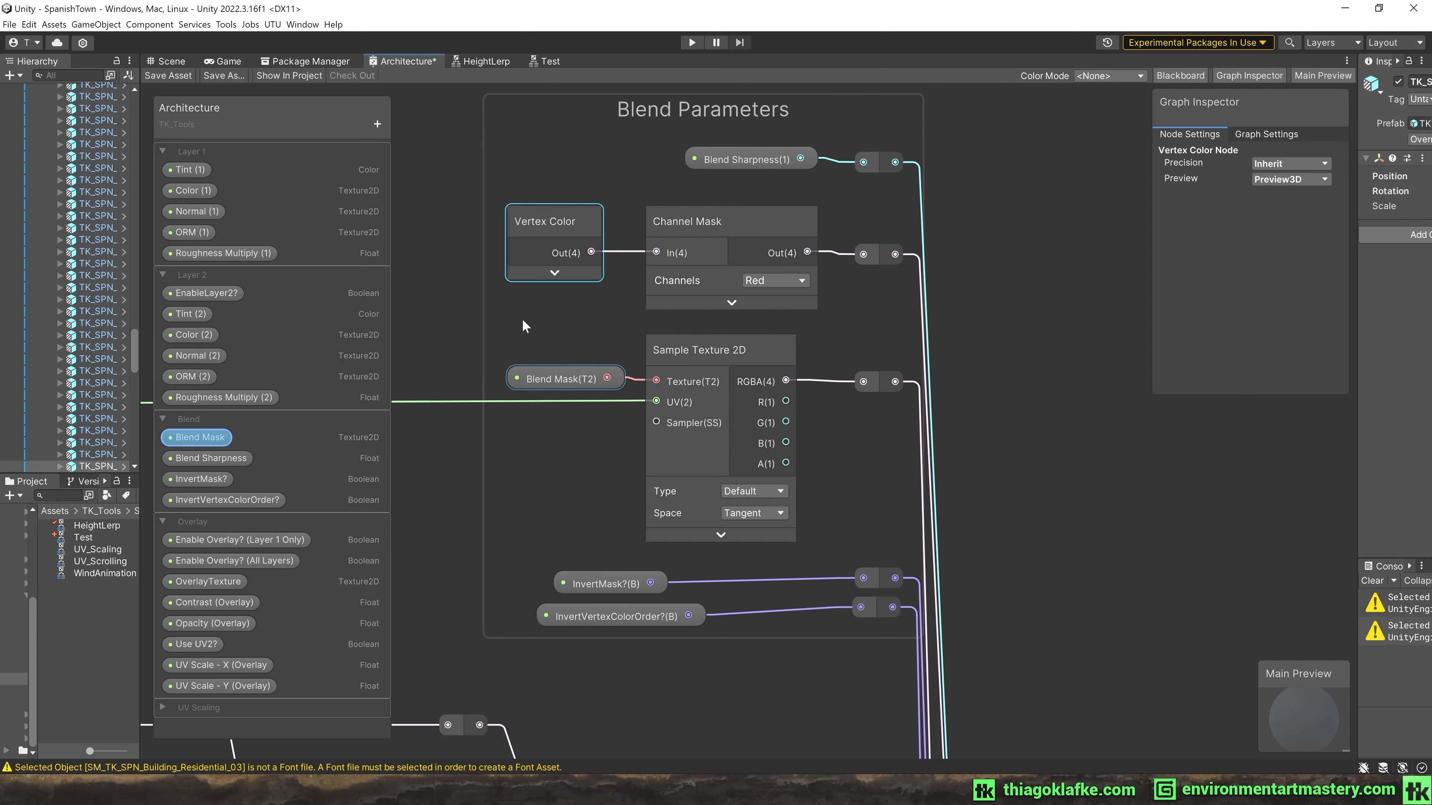
Back in Unity's Architecture graph, examine Vertex Color and the channel options of Channel Mask without changing them.
left_click(566, 232)
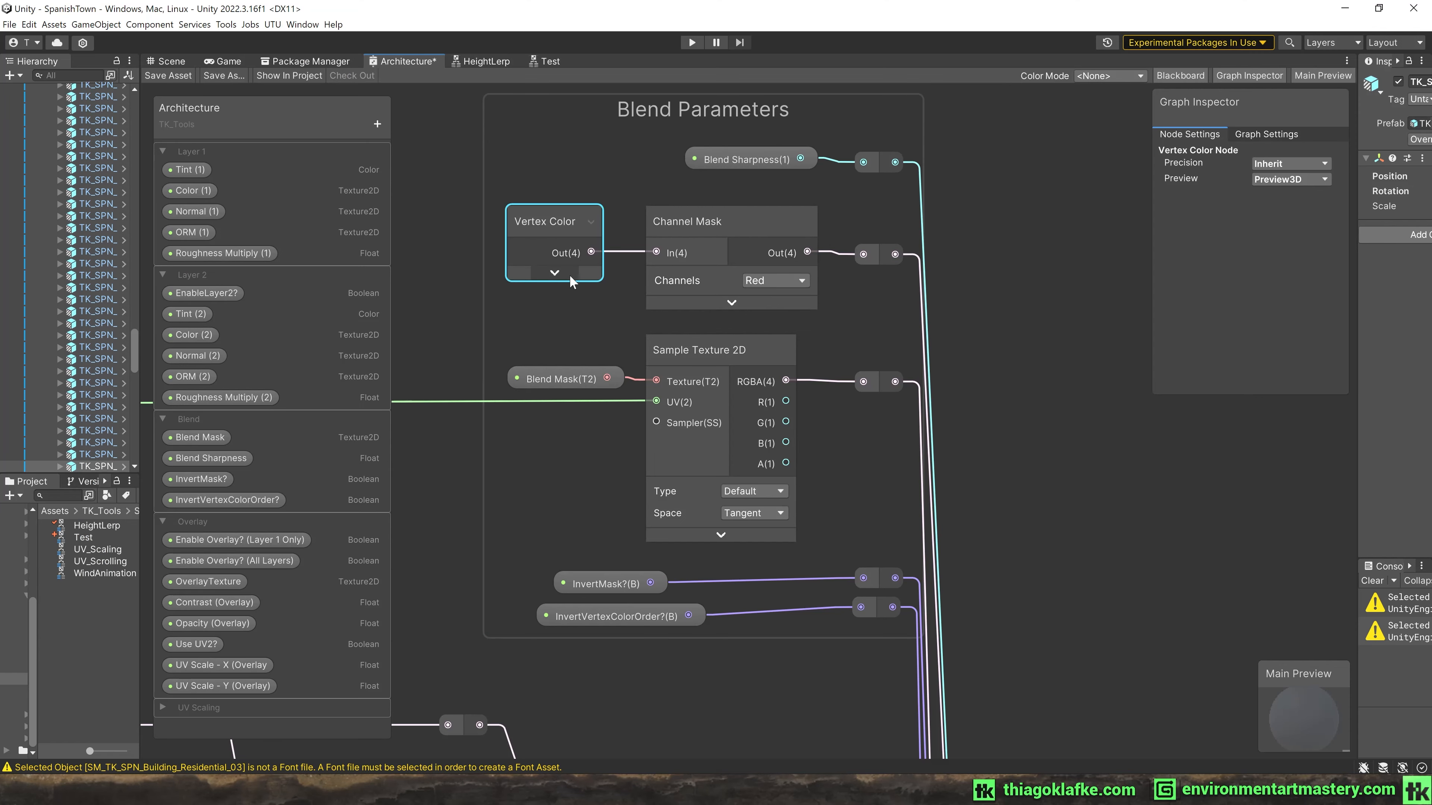
left_click(718, 228)
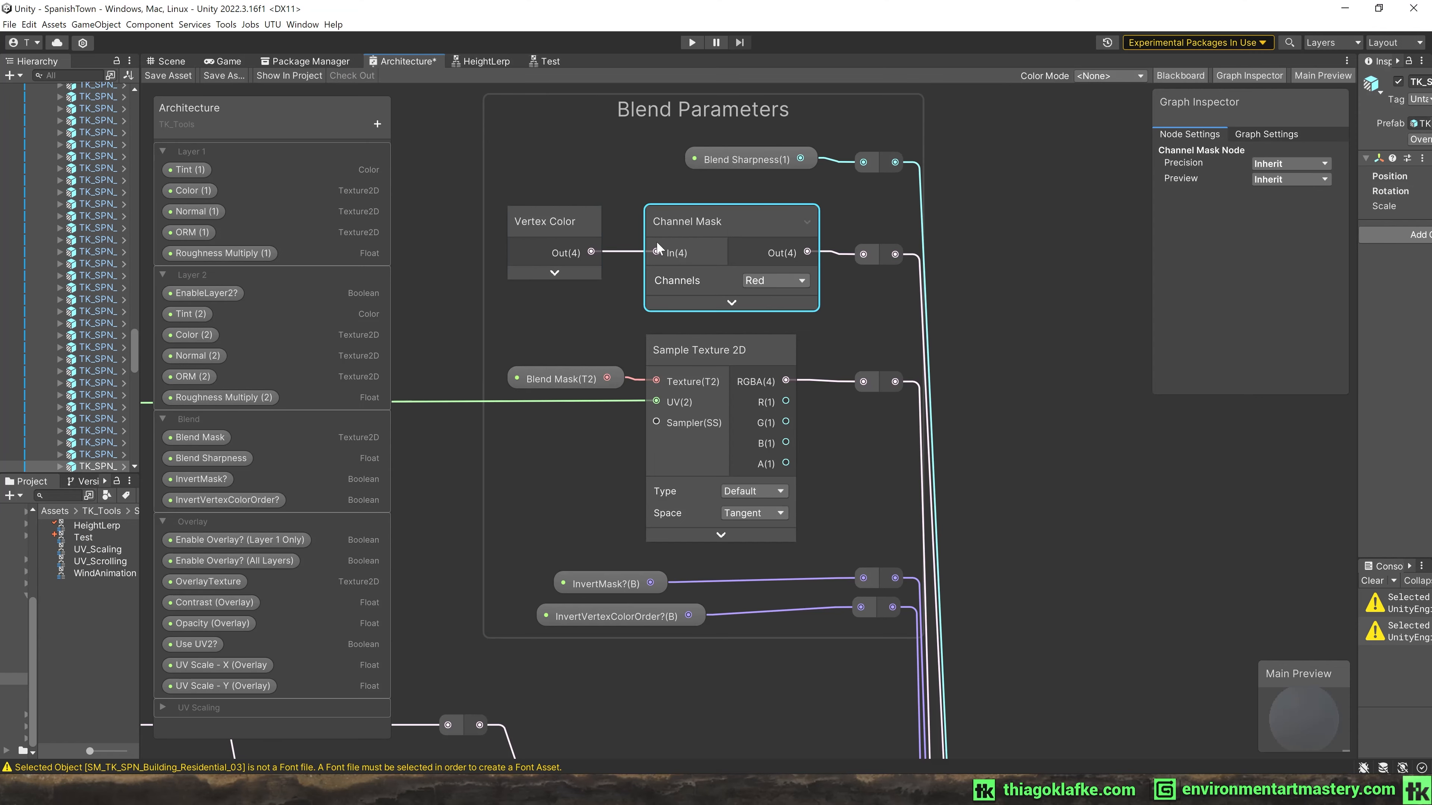
left_click(769, 283)
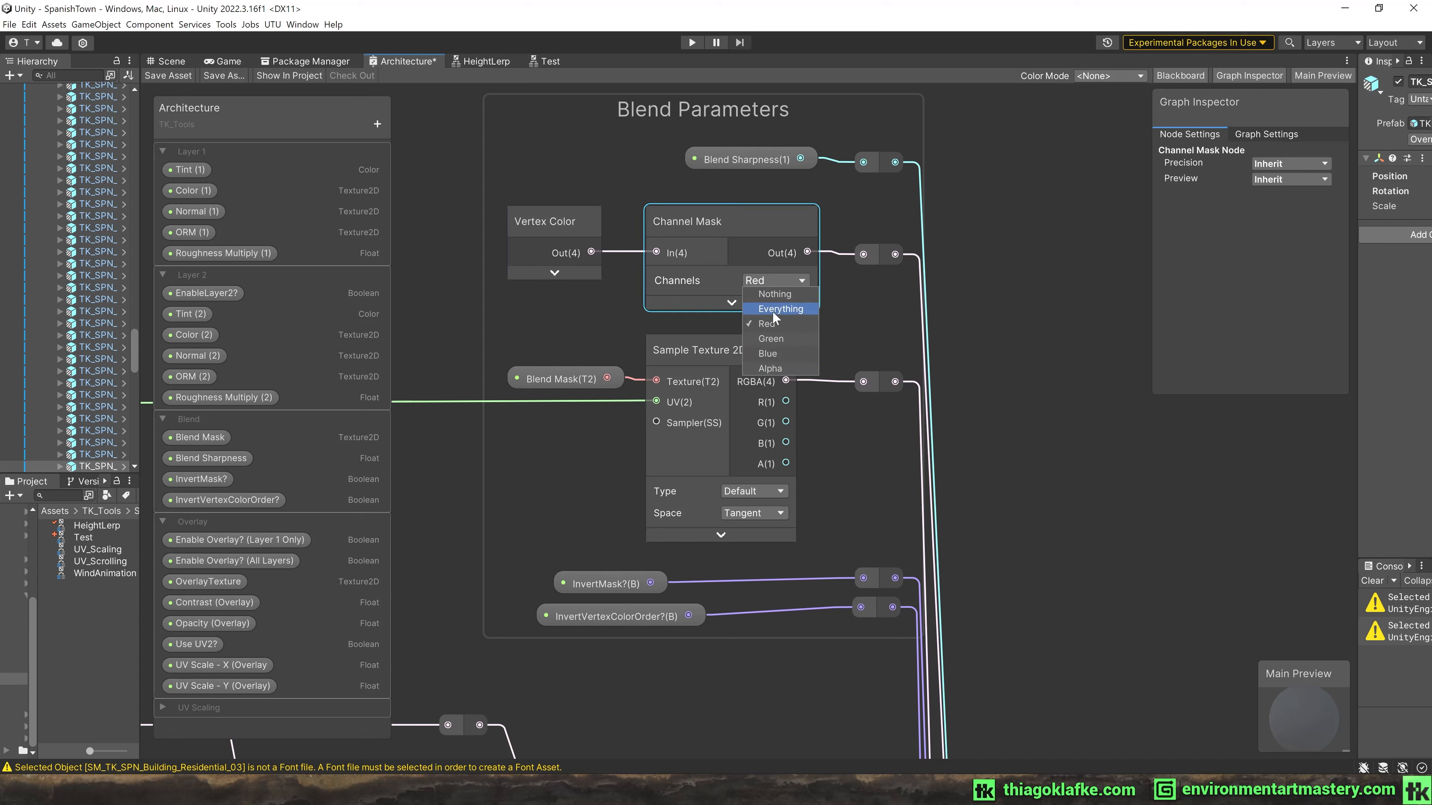
left_click(973, 254)
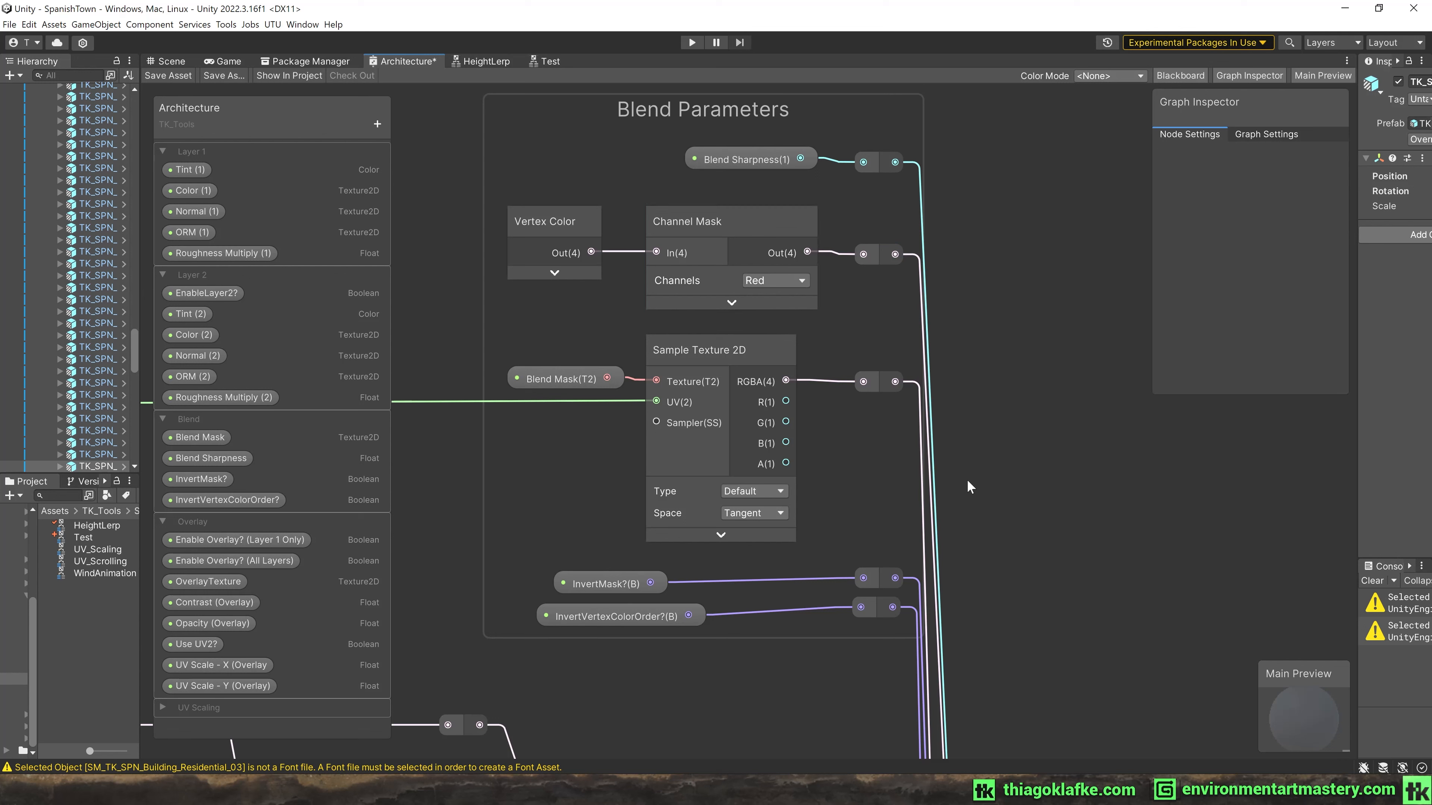
Examine the Blend Mask property and the Sample Texture 2D node it feeds in Blend Parameters.
left_click(722, 349)
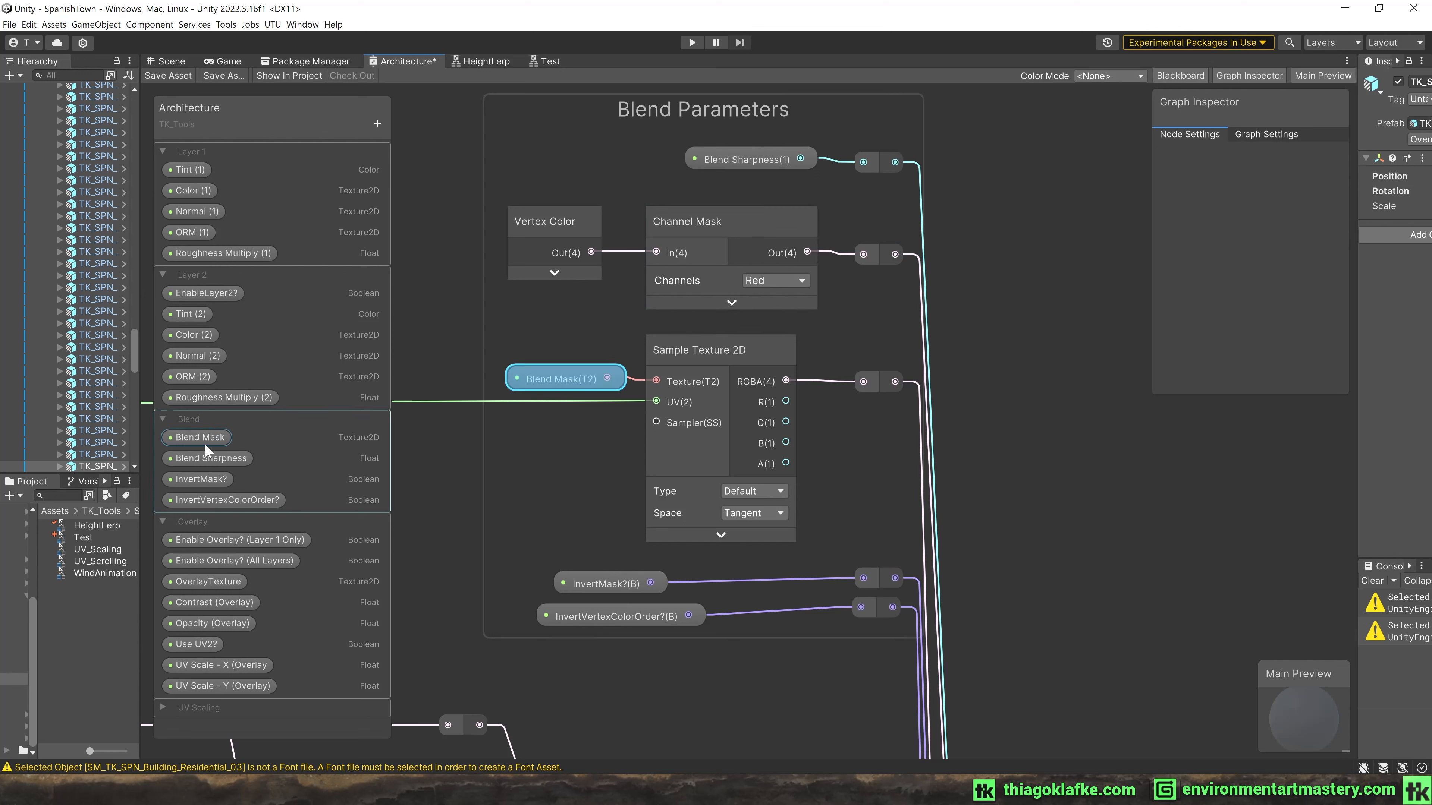
left_click(194, 438)
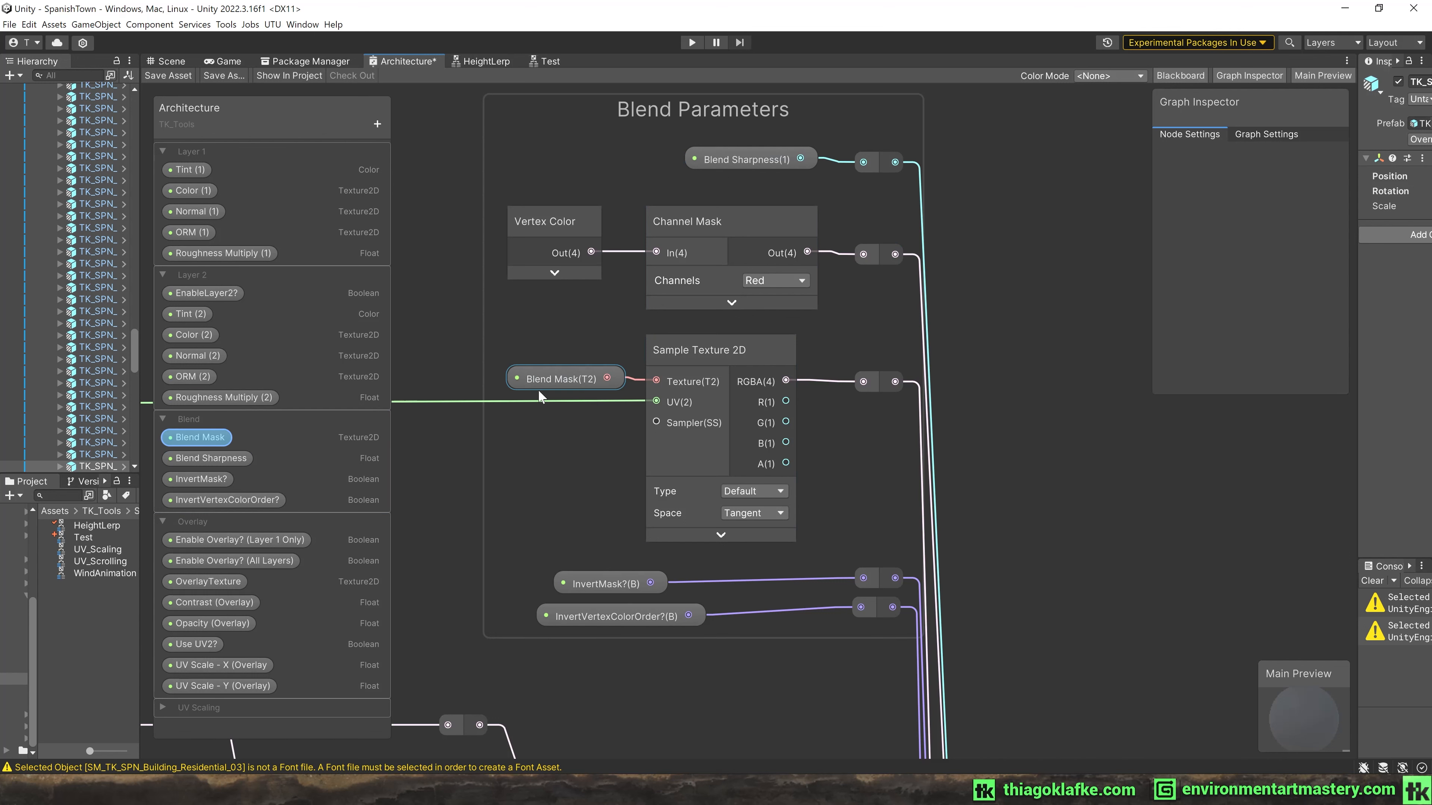
left_click(688, 378)
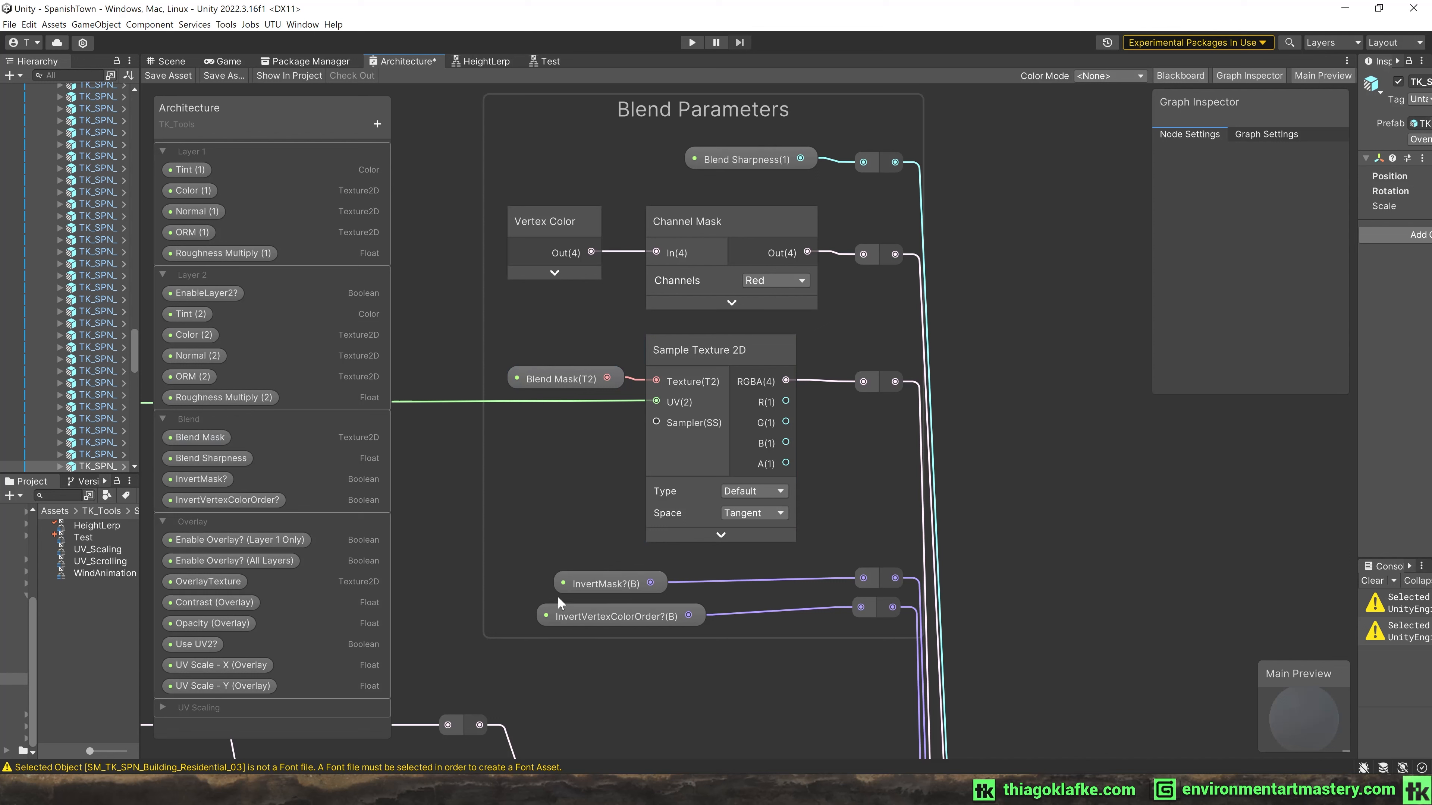
Follow the blend parameter wires down to the Blend Color group and examine its HeightLerp inputs.
middle_click_drag(1002, 608, 837, 46)
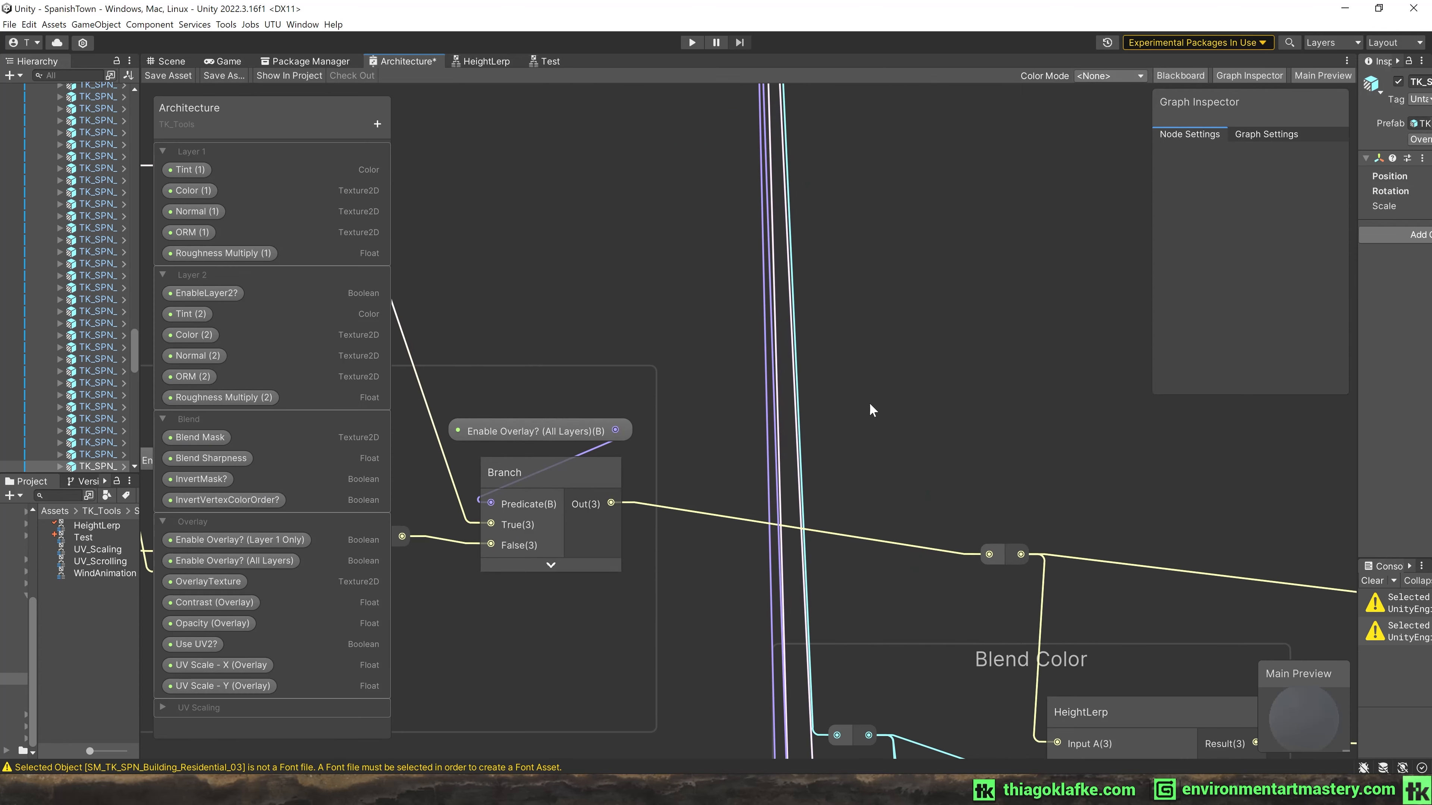
middle_click_drag(934, 480, 824, 213)
middle_click_drag(899, 328, 659, 173)
left_click(829, 305)
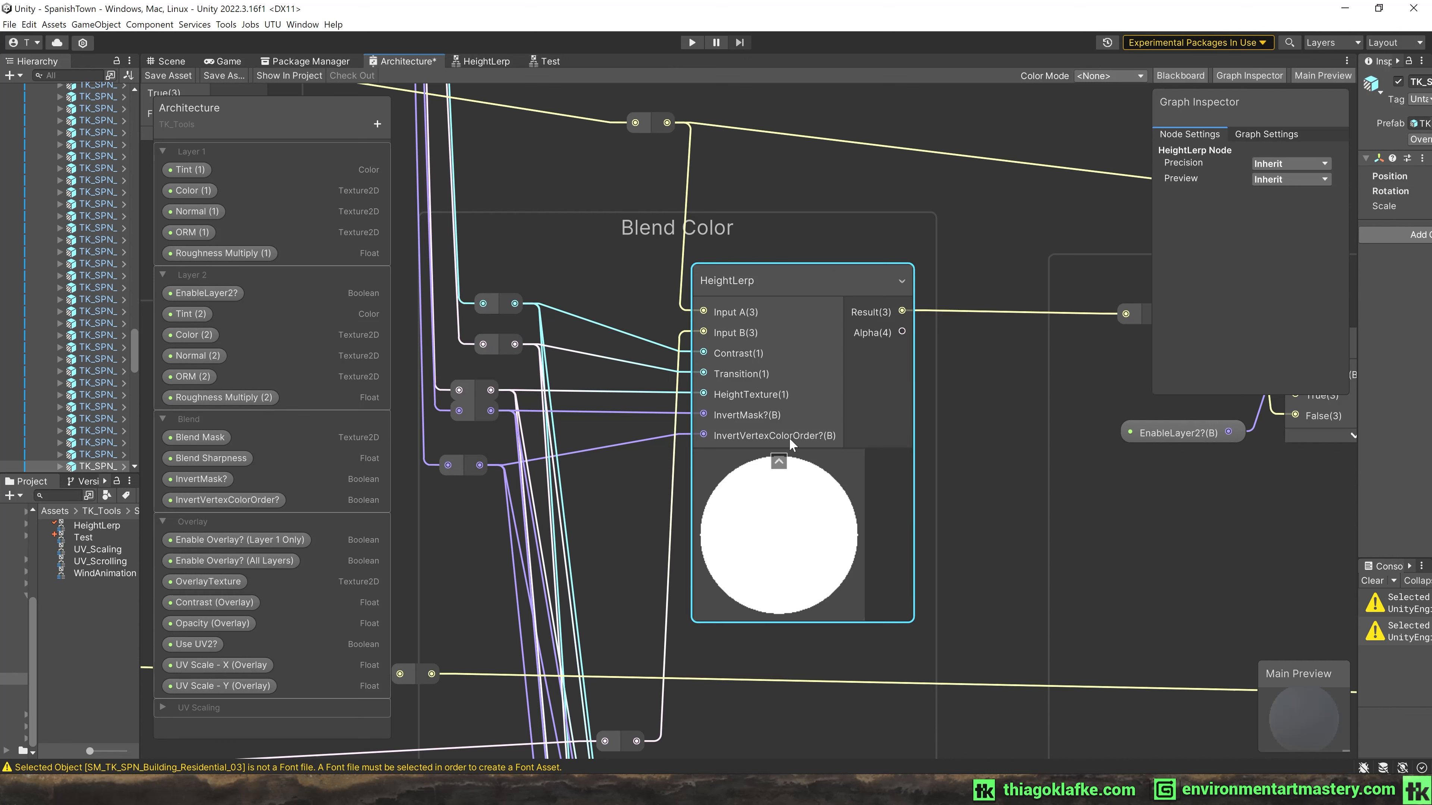
Trace the shared blend parameter wires from Blend Color into the Blend Normal HeightLerp and back to their redirect nodes.
scroll(651, 451, "down", 3)
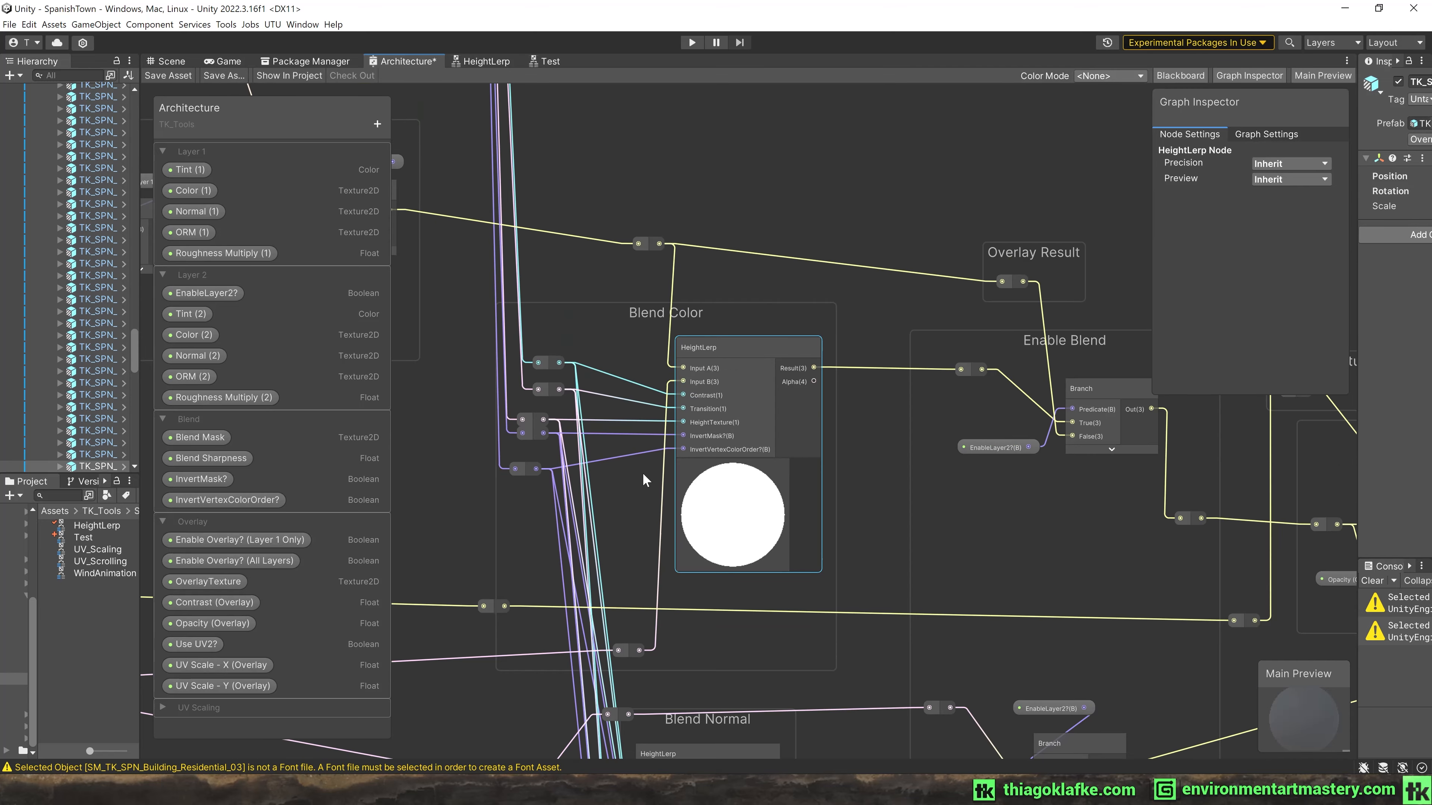
middle_click_drag(642, 472, 696, 143)
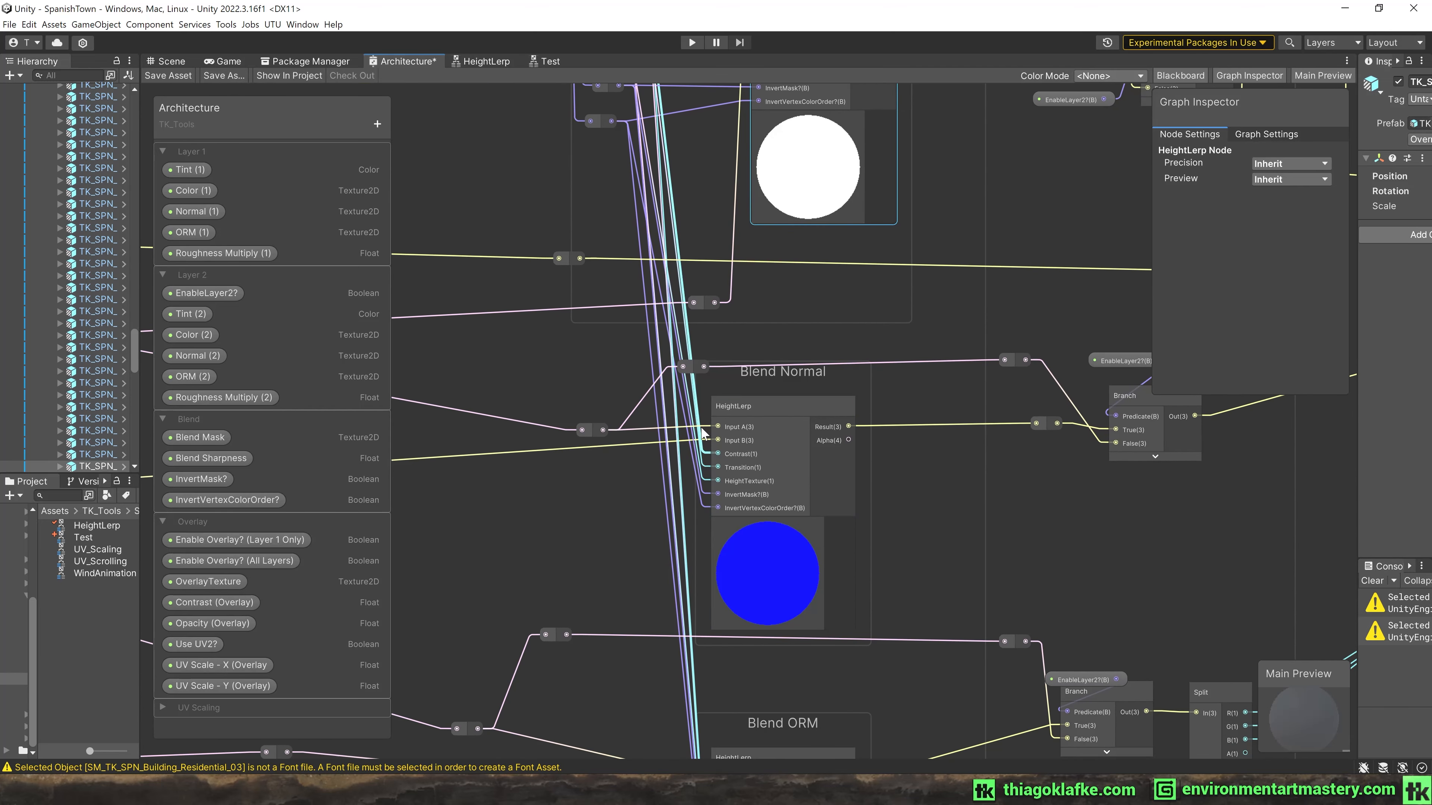
middle_click_drag(664, 259, 695, 513)
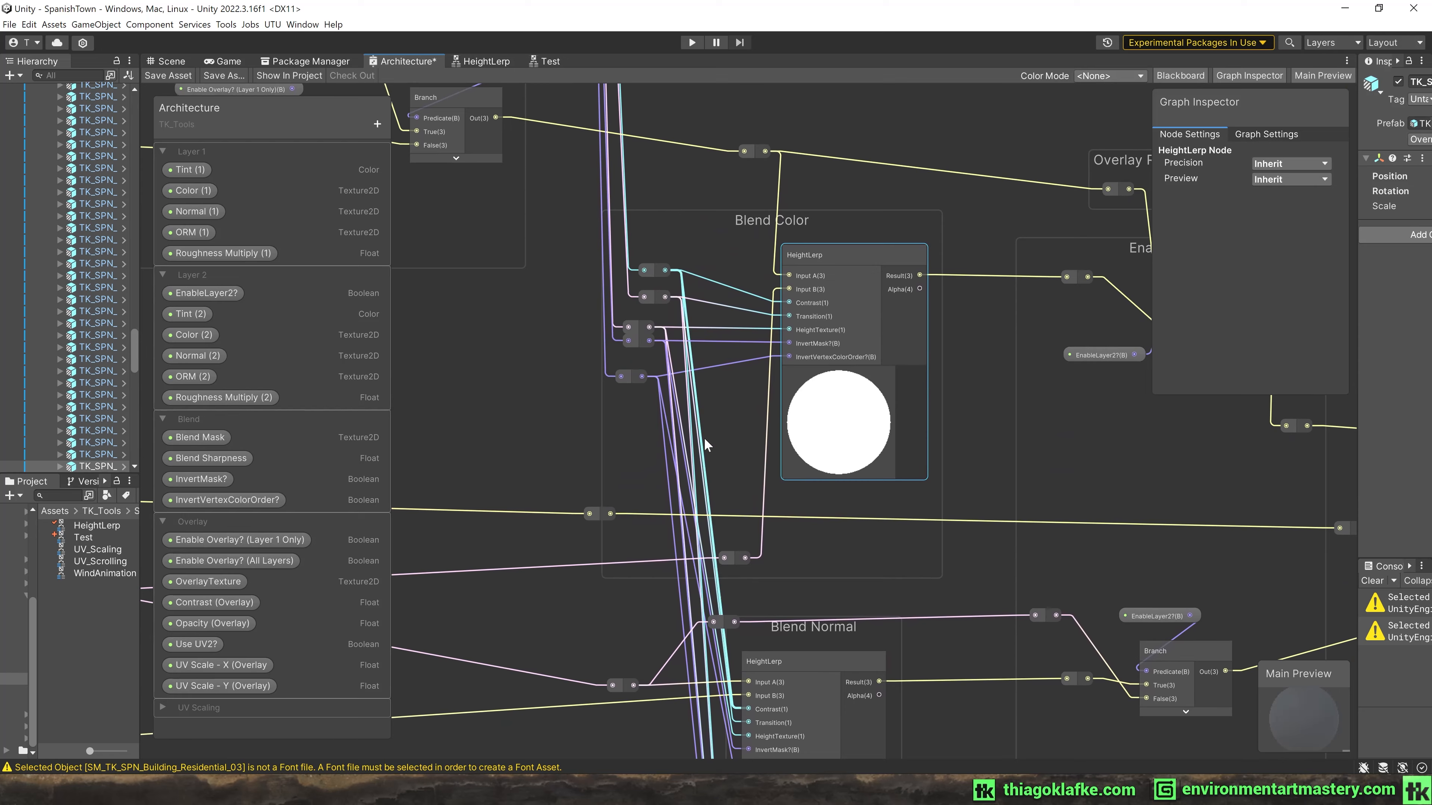
scroll(713, 412, "down", 5)
mouse_move(713, 411)
middle_mouse_down()
mouse_move(705, 268)
mouse_move(733, 395)
middle_mouse_up()
scroll(733, 242, "up", 2)
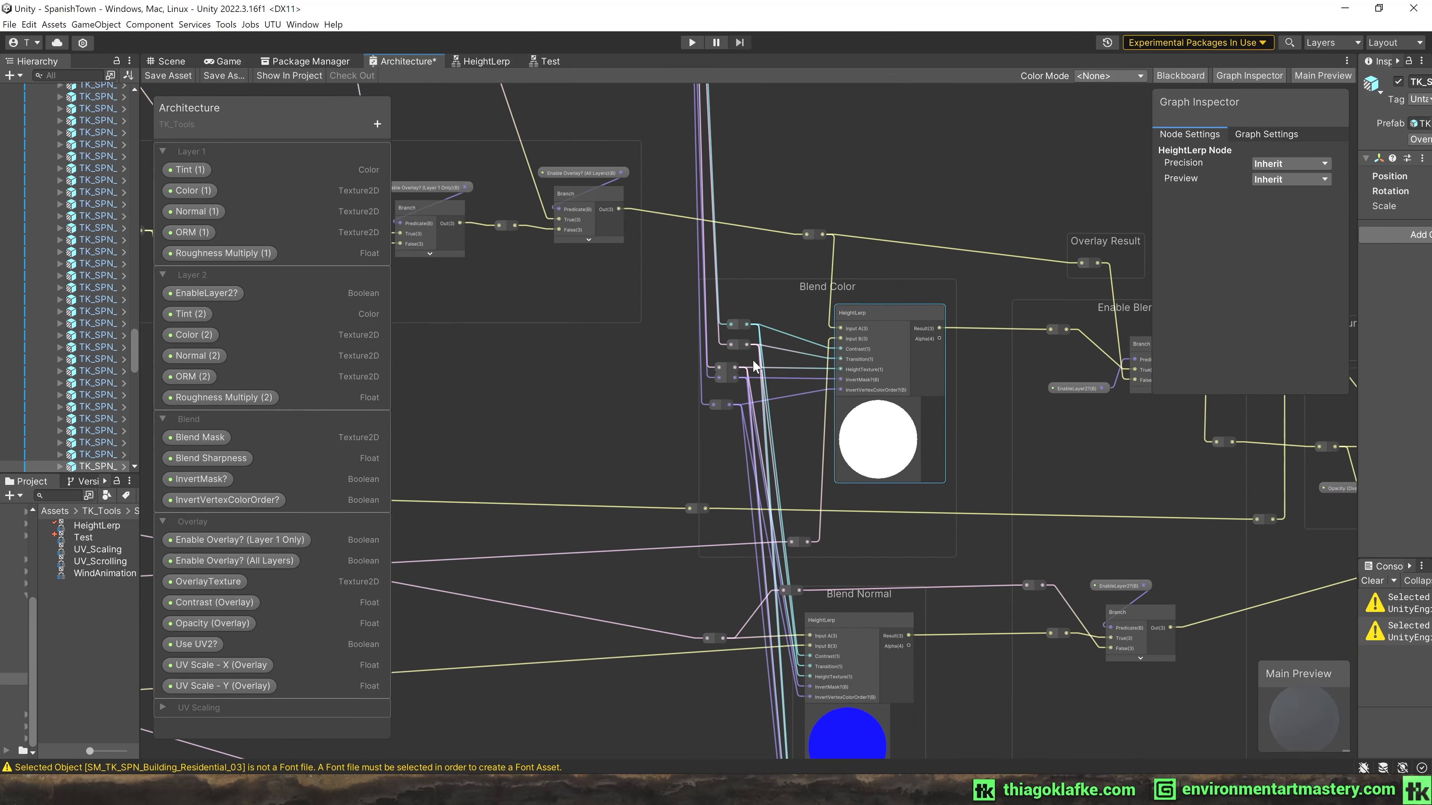
scroll(682, 424, "up", 3)
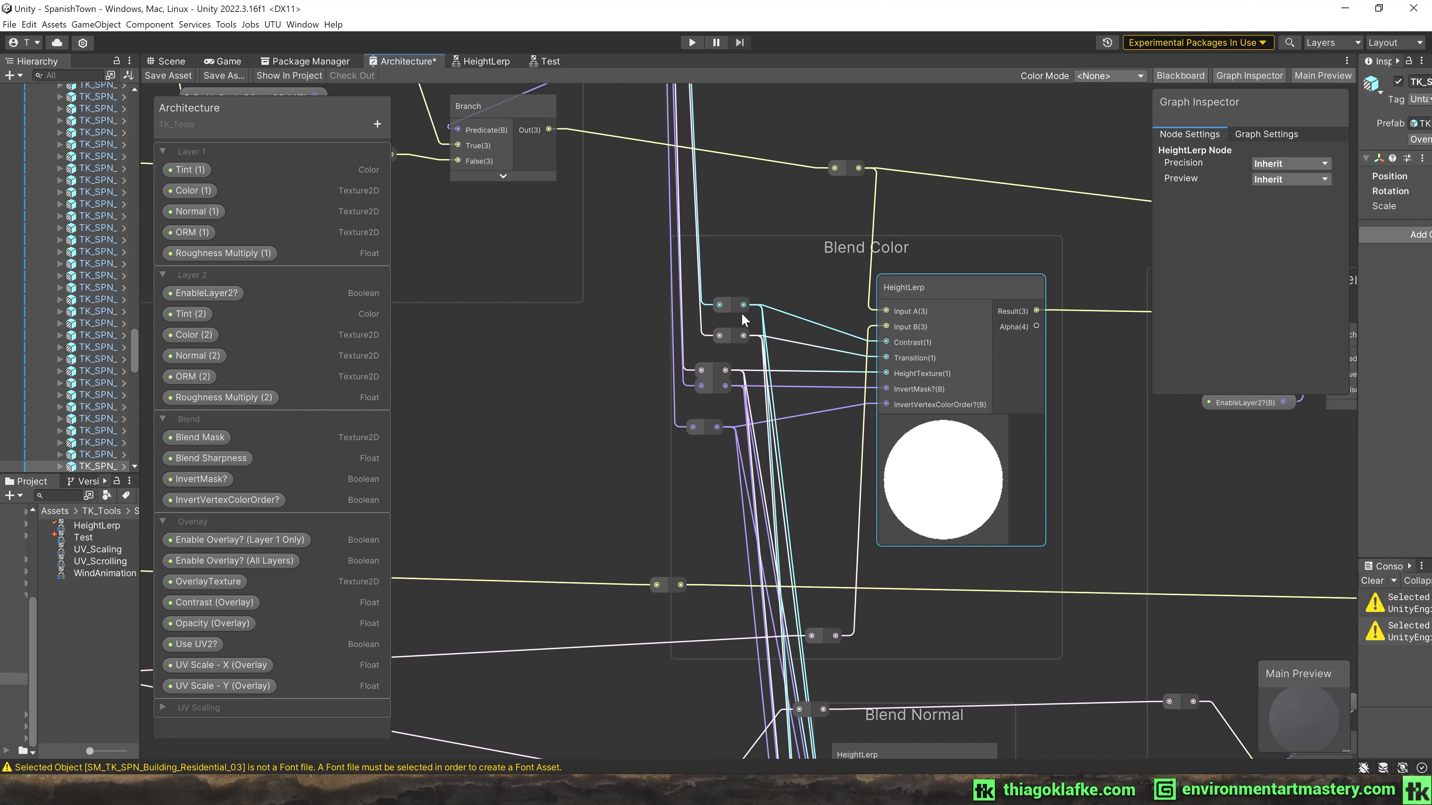
Move the redirect node after the Enable Overlay? (All Layers) Branch to straighten its wire, and select the Blend Color HeightLerp.
left_click_drag(843, 168, 813, 193)
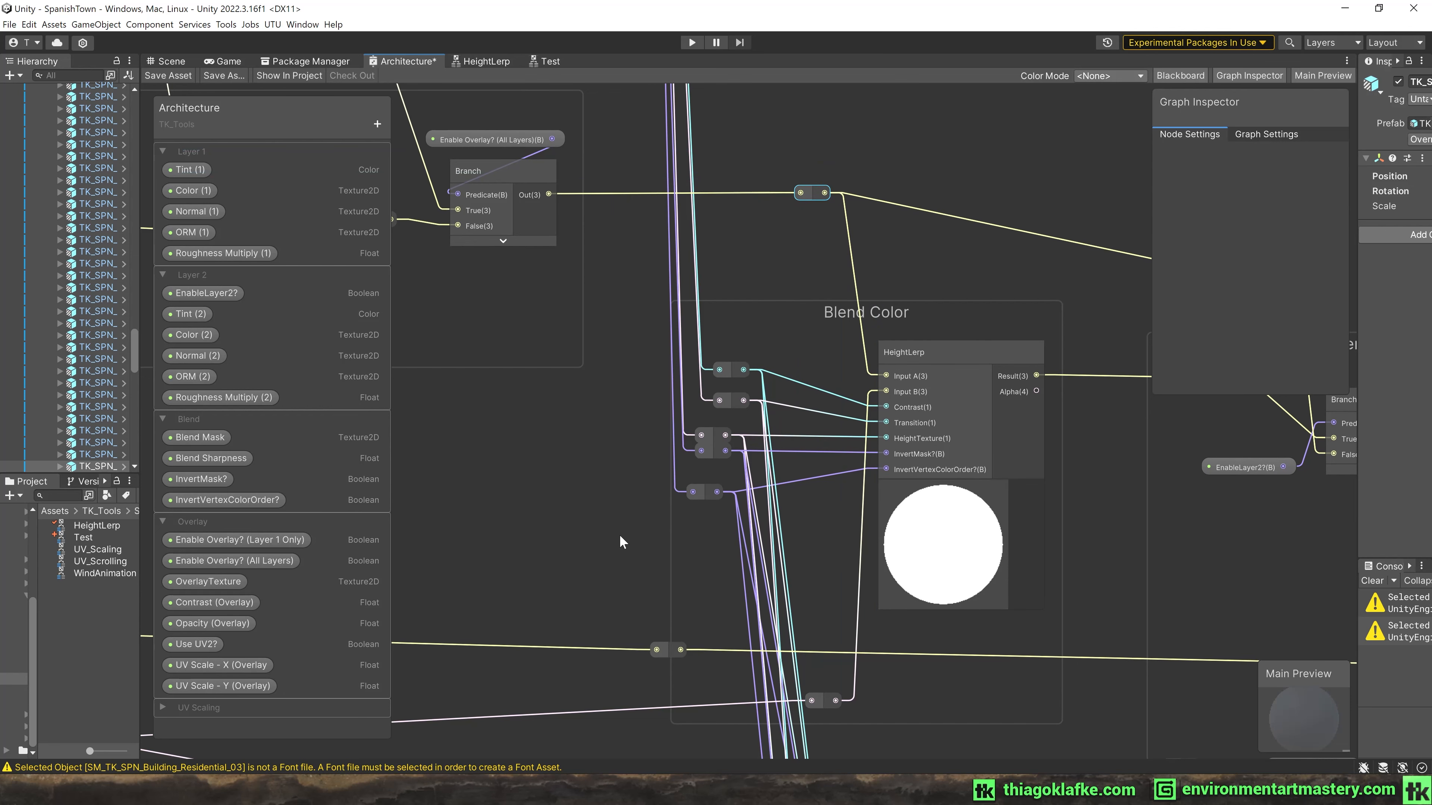
left_click(549, 505)
left_click(972, 378)
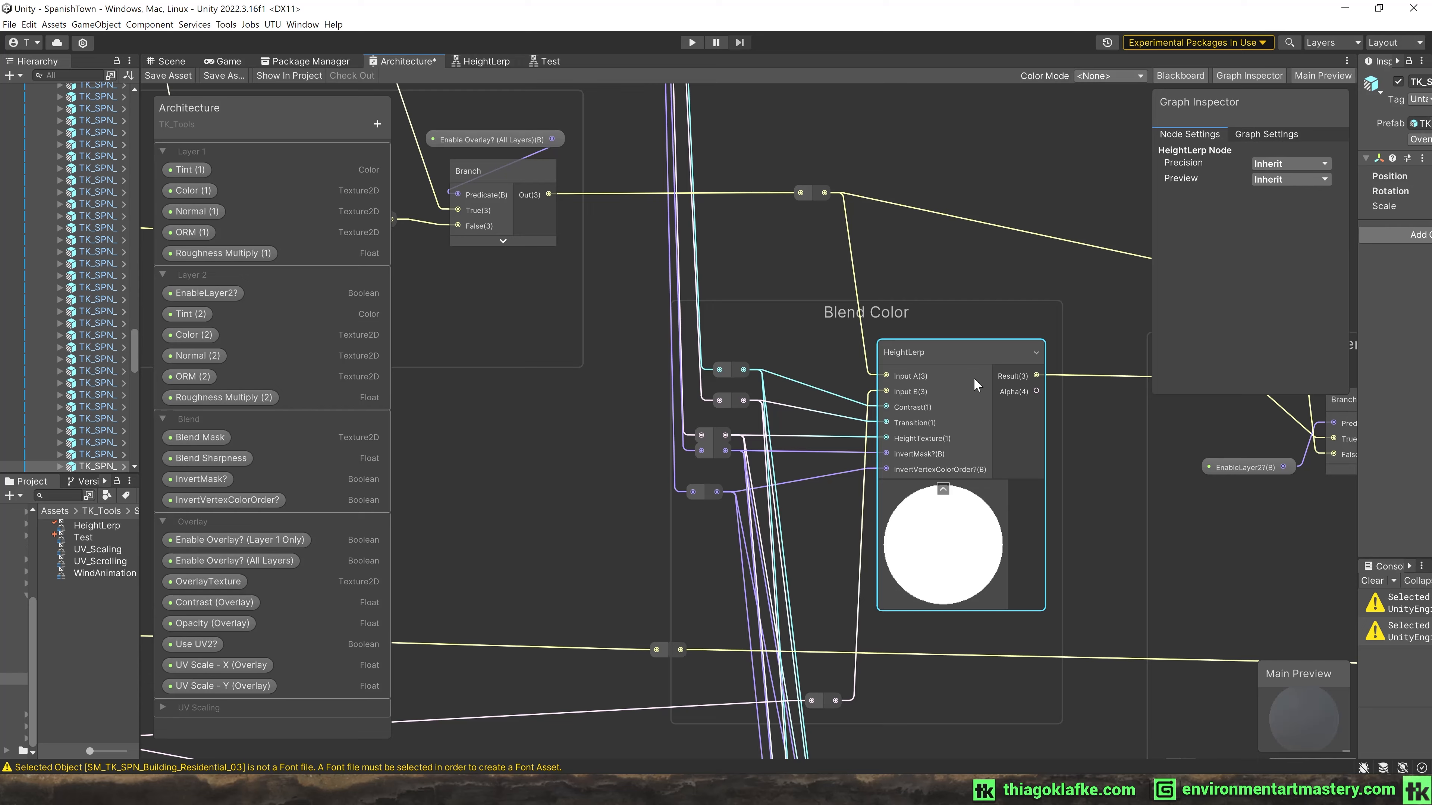
Compare the HeightLerp nodes in the Blend Normal and Blend ORM groups, and return to the Blend Color group.
scroll(900, 355, "down", 3)
middle_click_drag(957, 632, 876, 182)
scroll(904, 437, "up", 1)
left_click(881, 435)
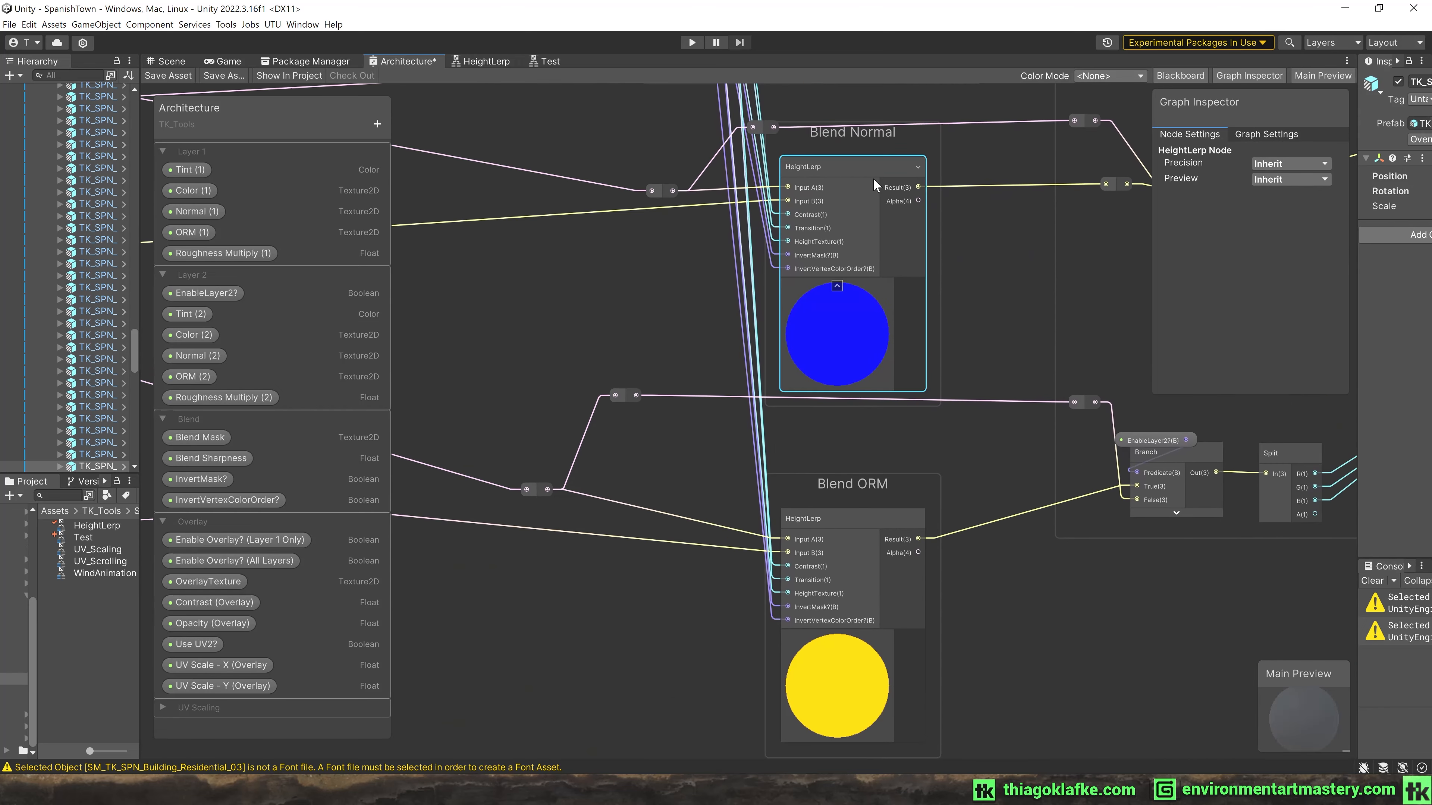
left_click(866, 551)
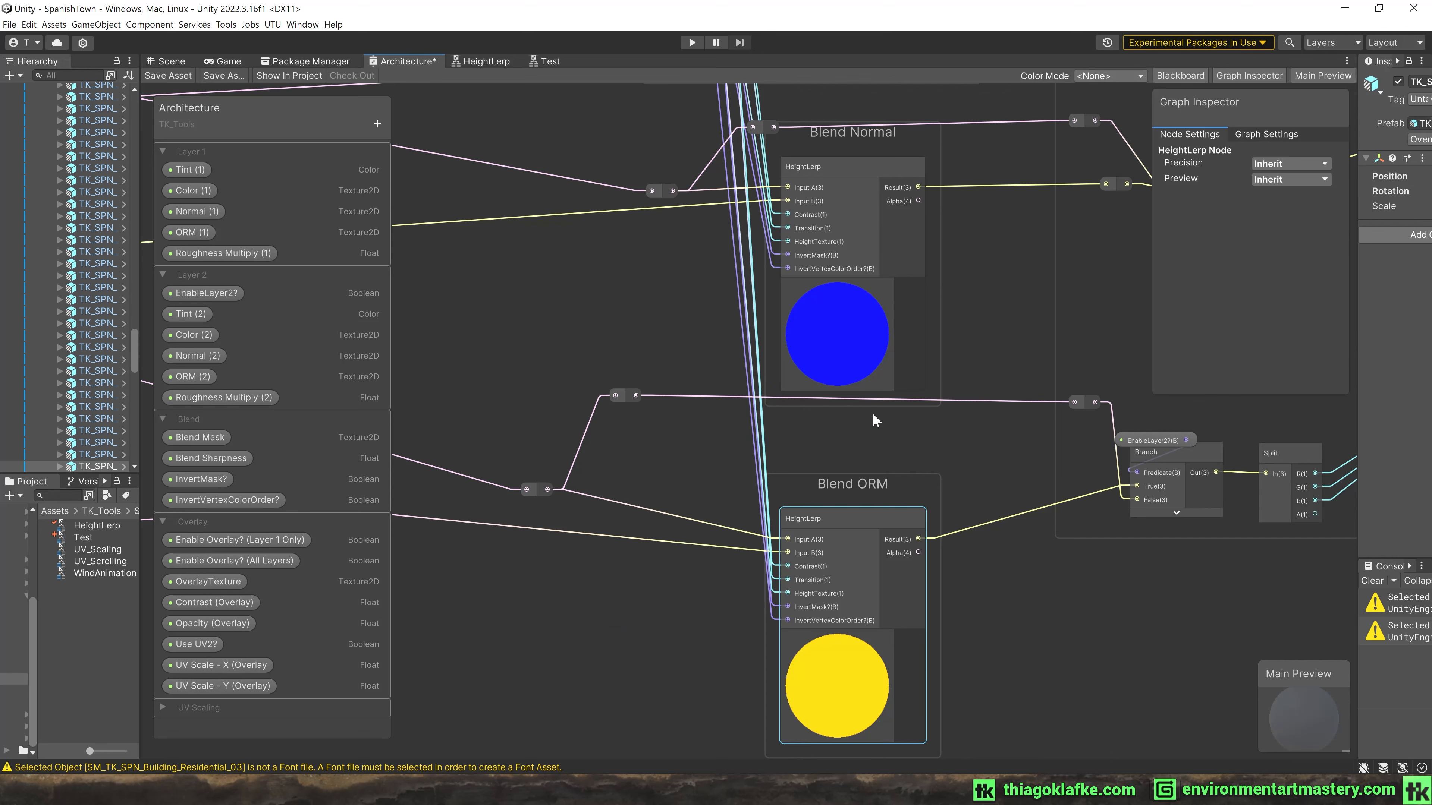
middle_click_drag(818, 169, 838, 505)
middle_click_drag(870, 186, 848, 353)
scroll(849, 353, "up", 2)
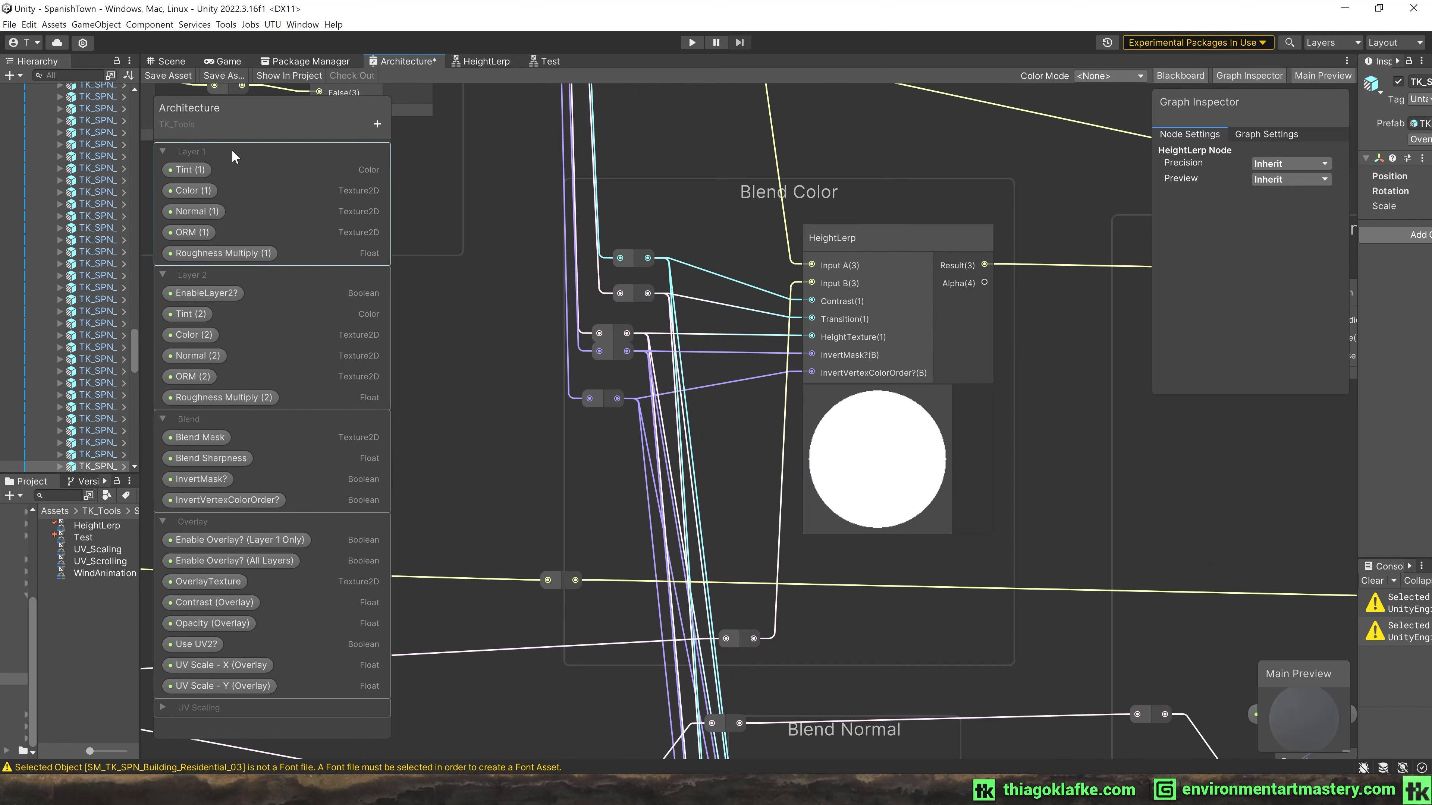
Trace the overlay wires through the Overlay Layer 1 Branch nodes into Input A of the Blend Color HeightLerp.
middle_click_drag(835, 272, 1028, 470)
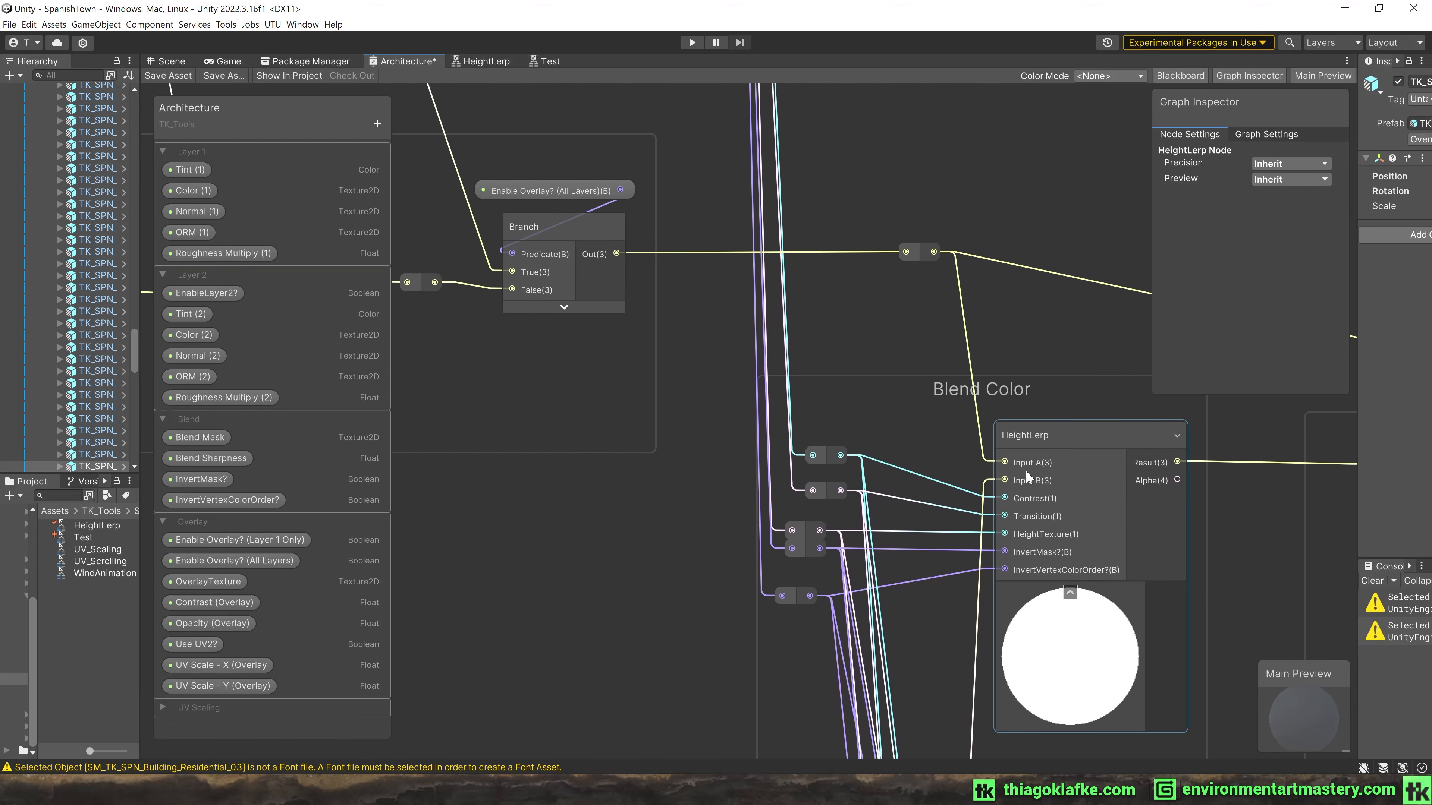
middle_click_drag(545, 245, 863, 369)
scroll(868, 370, "down", 3)
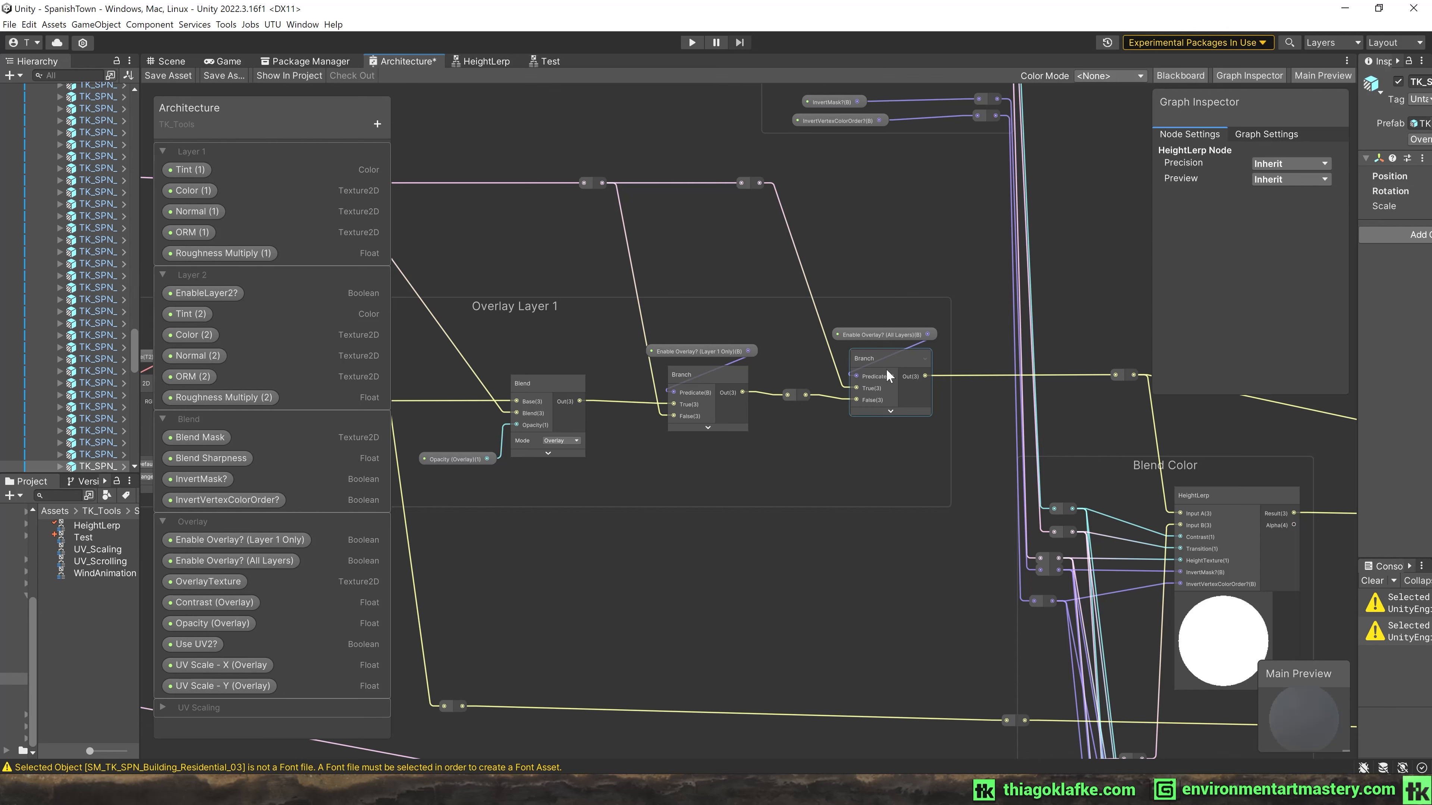
scroll(886, 373, "up", 1)
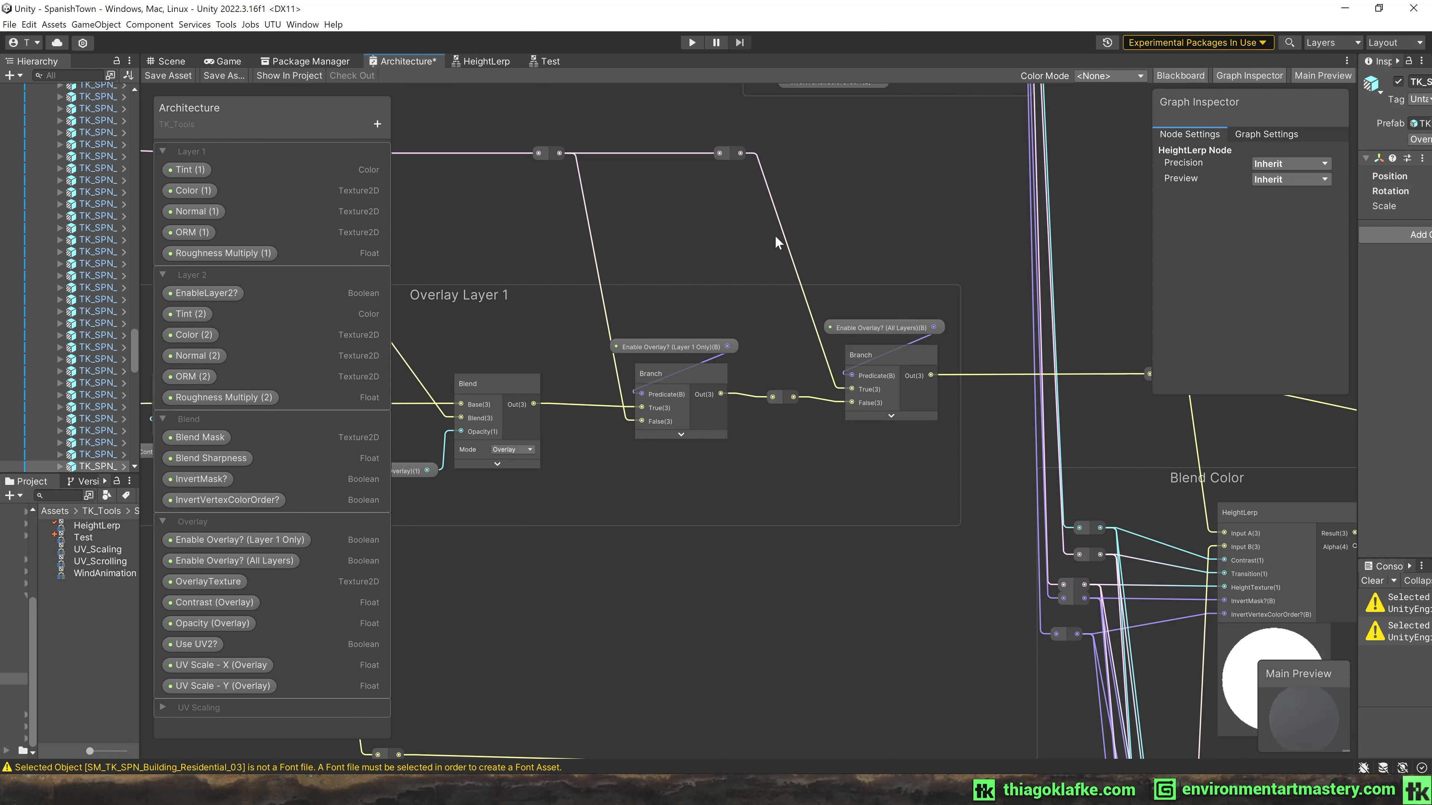
middle_click_drag(454, 153, 877, 162)
middle_click_drag(812, 198, 543, 202)
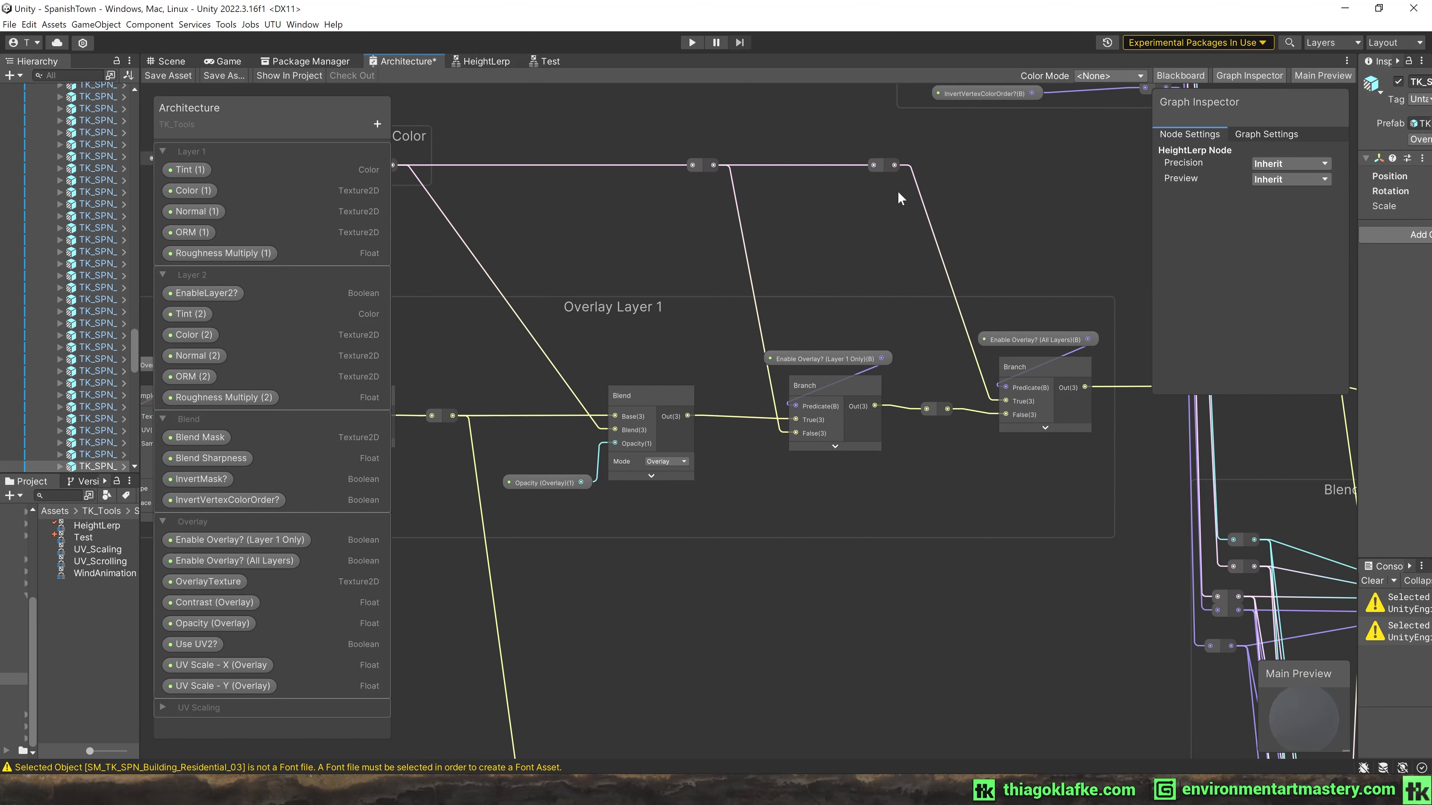
middle_click_drag(998, 358, 531, 199)
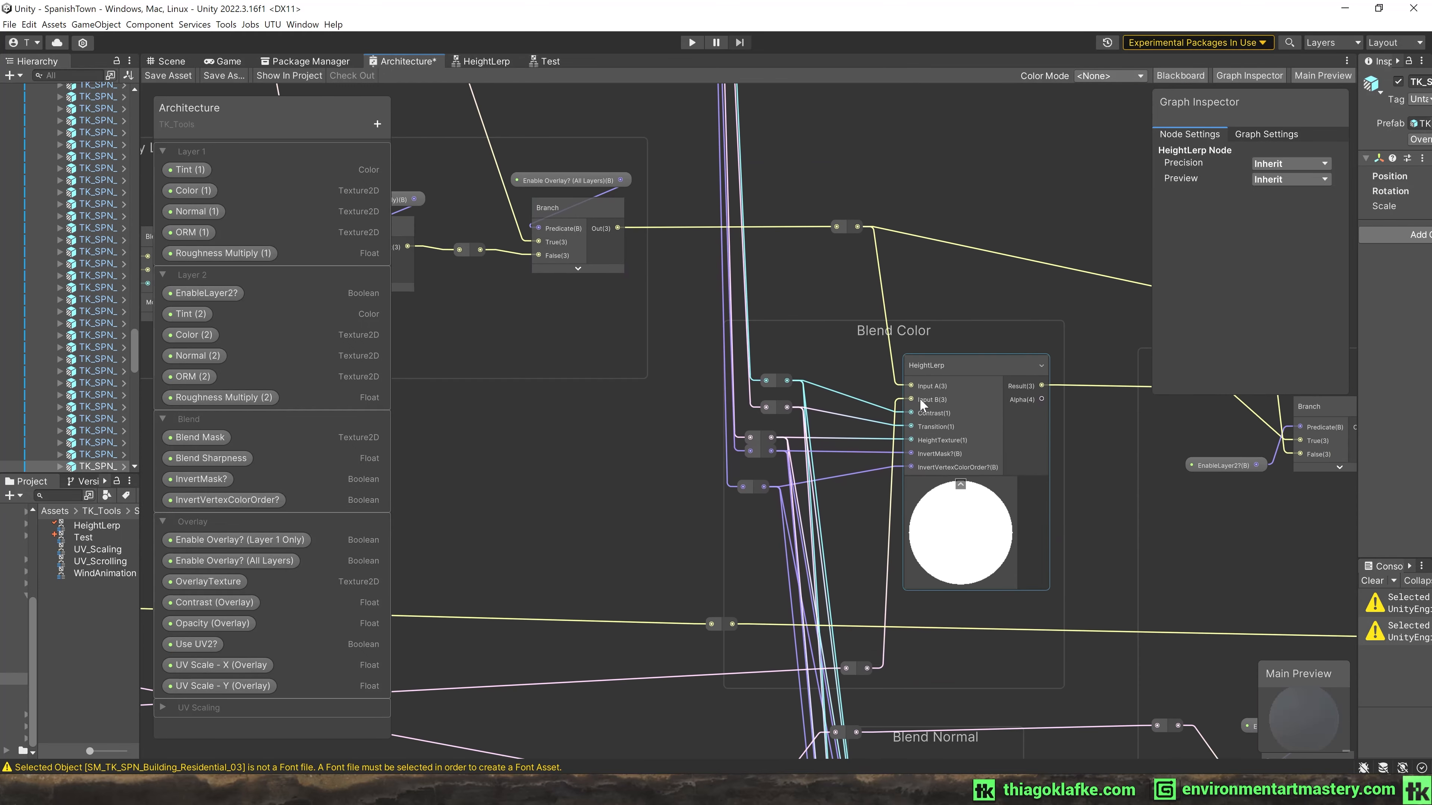
Insert a redirect node on the long wire feeding Input B of Blend Color and move it along toward the blend groups.
scroll(665, 498, "down", 2)
middle_click_drag(444, 501, 885, 409)
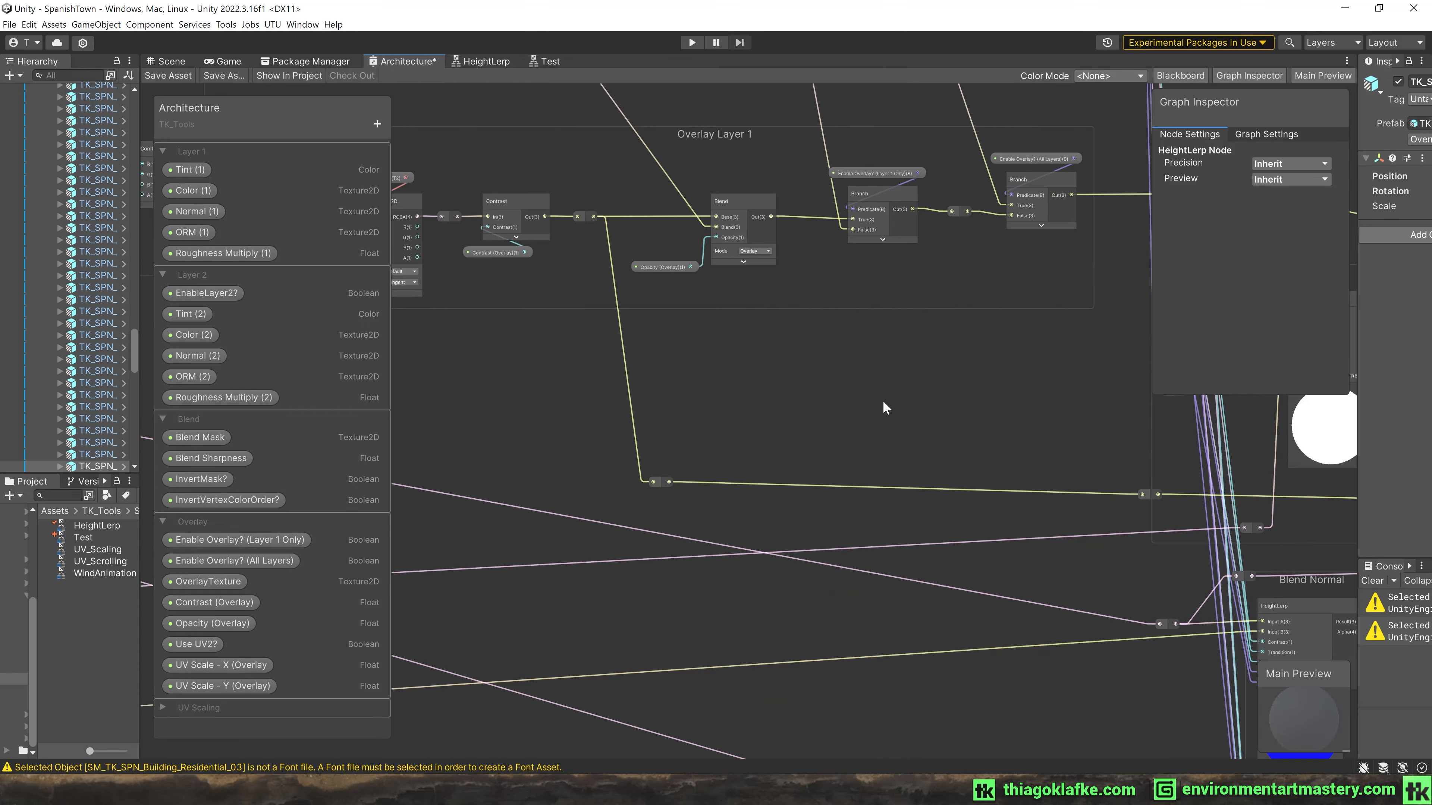
middle_click_drag(566, 431, 1028, 220)
middle_click_drag(481, 451, 978, 333)
middle_click_drag(512, 422, 946, 455)
middle_click_drag(1089, 309, 621, 370)
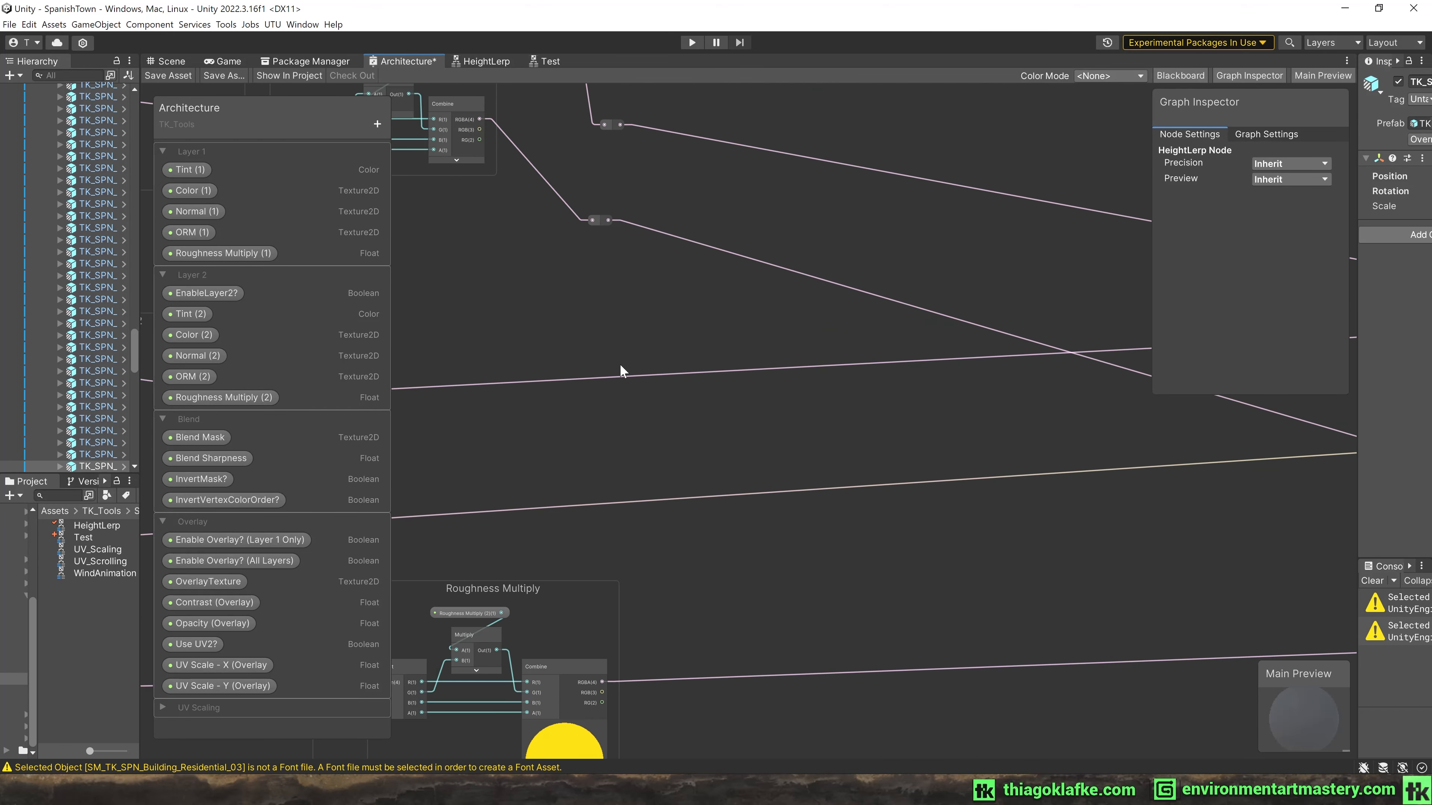
double_click(786, 373)
left_click_drag(787, 374, 1060, 428)
middle_click_drag(995, 425, 456, 440)
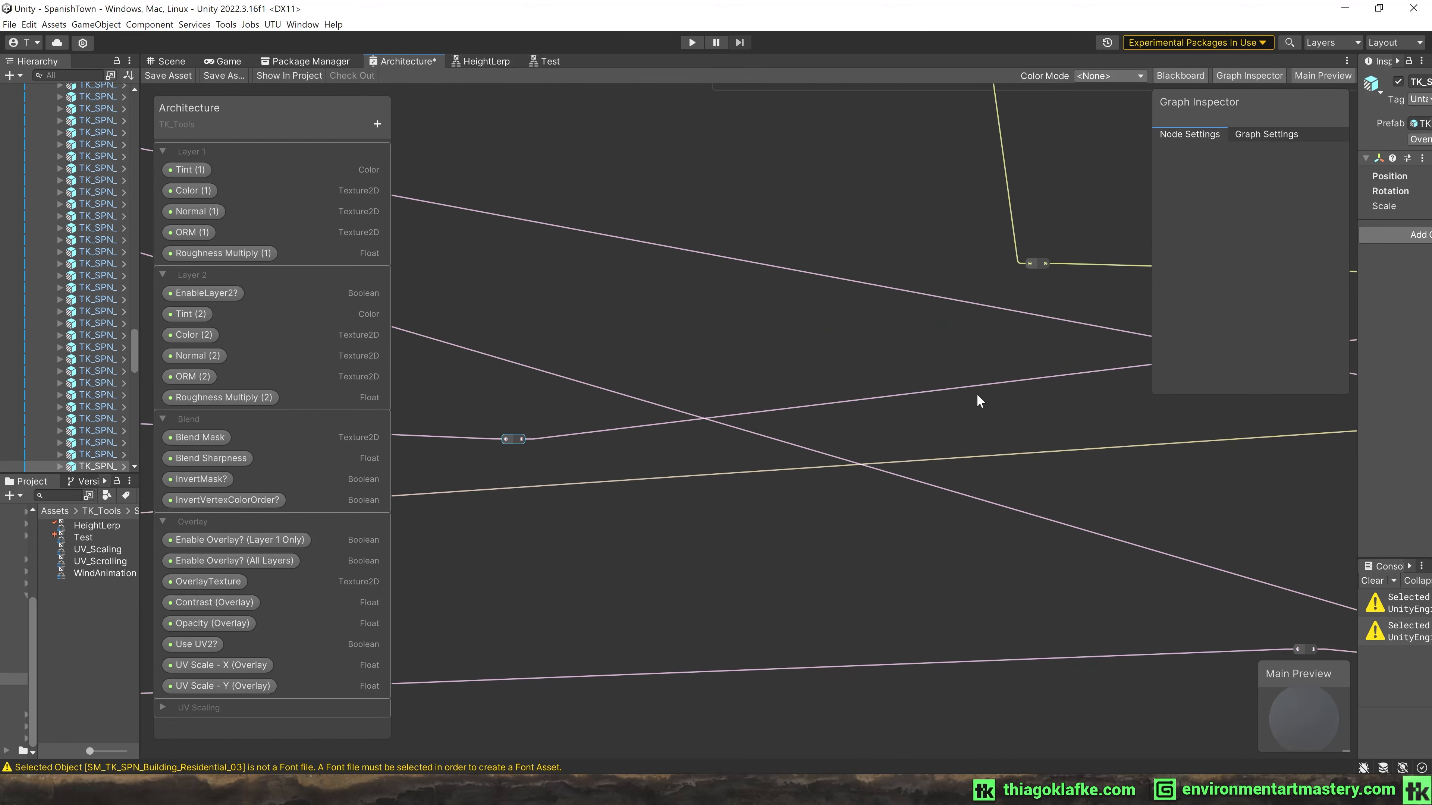
Insert a second redirect node on the Blend Color Input B wire and place it level with the redirect just before the HeightLerp.
double_click(974, 390)
middle_click_drag(974, 393, 572, 387)
left_click_drag(567, 380, 985, 342)
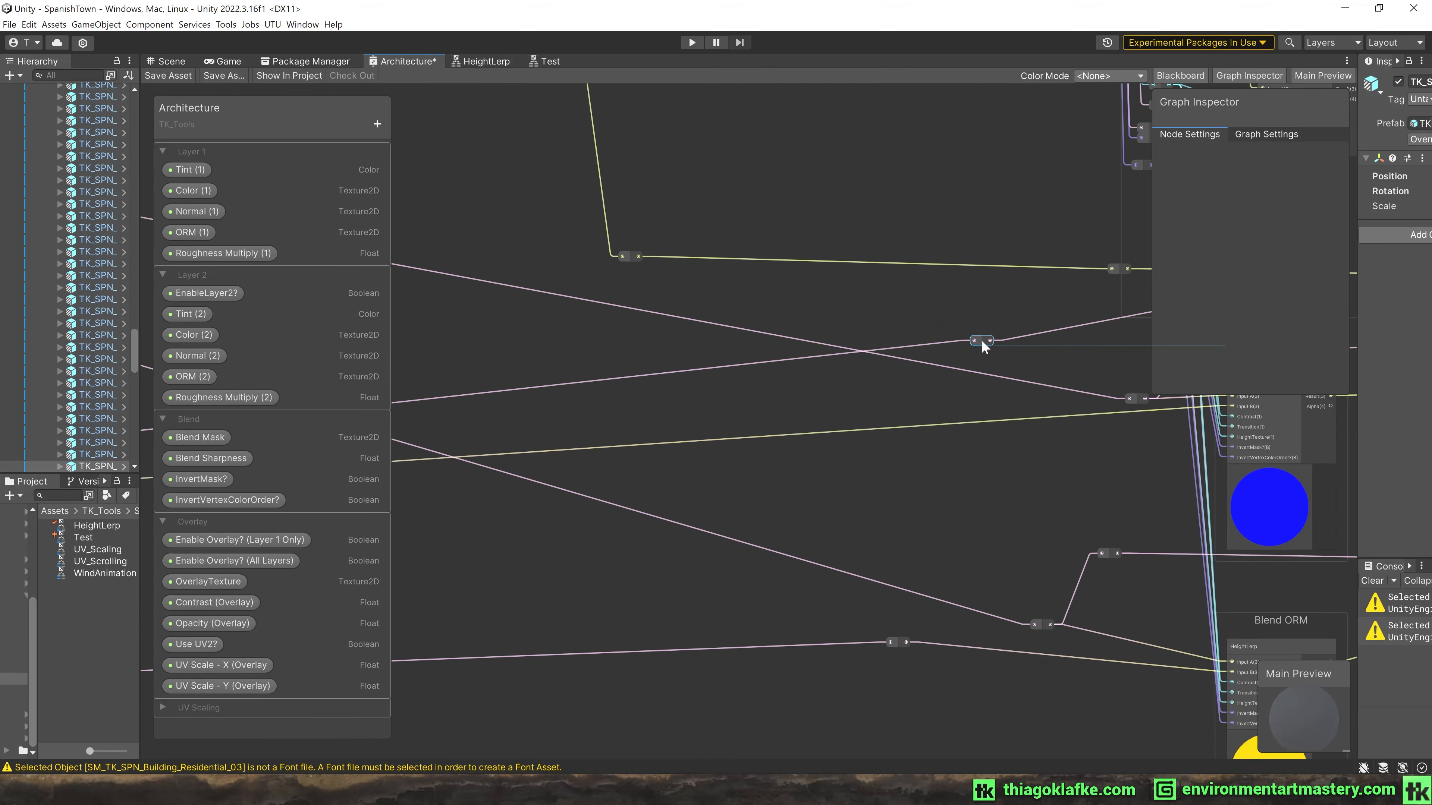
middle_click_drag(976, 342, 563, 350)
left_click_drag(565, 347, 521, 304)
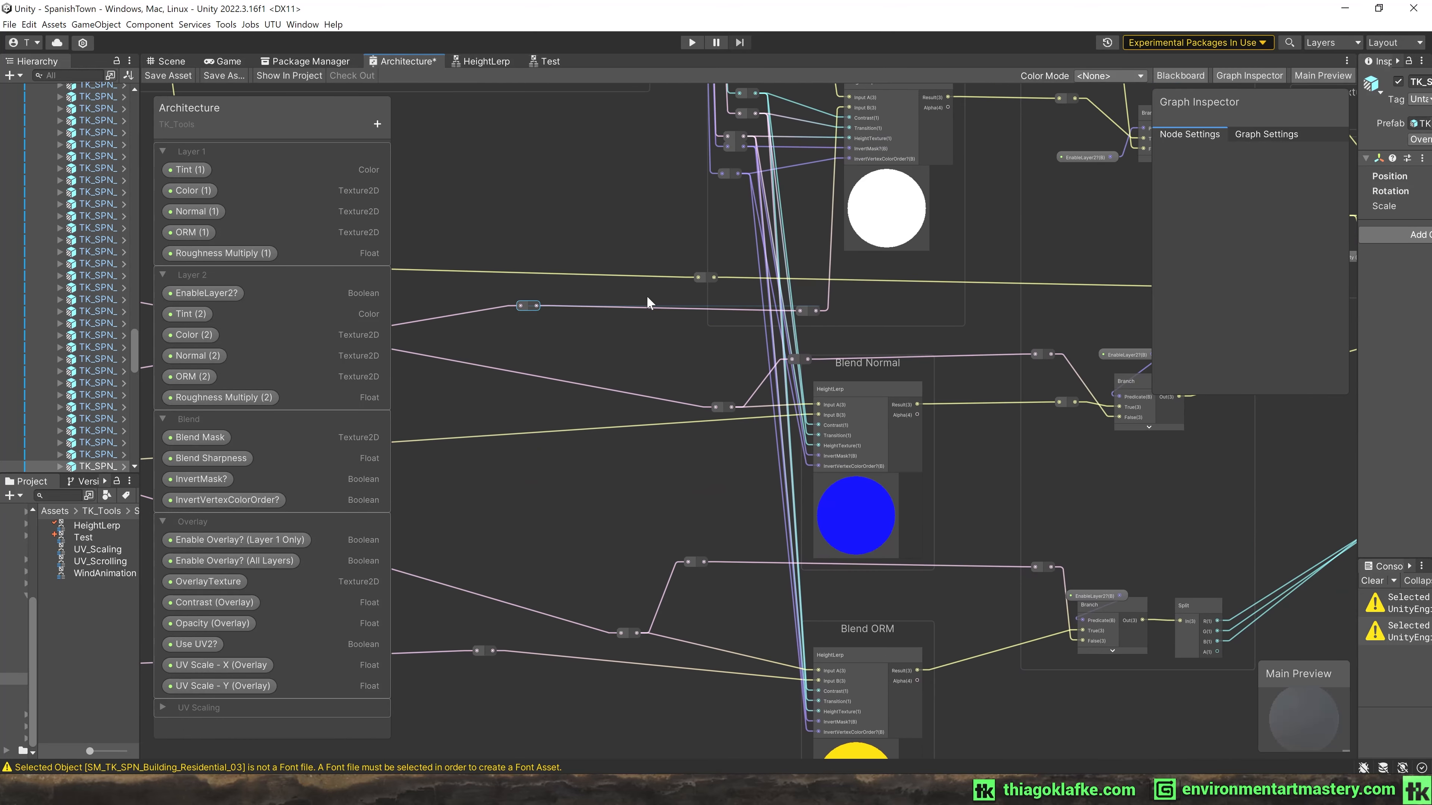
Examine the Blend Normal and Blend ORM results and the EnableLayer2? Branch nodes they feed.
middle_click_drag(816, 230, 676, 341)
middle_click_drag(723, 459, 749, 307)
scroll(749, 307, "up", 2)
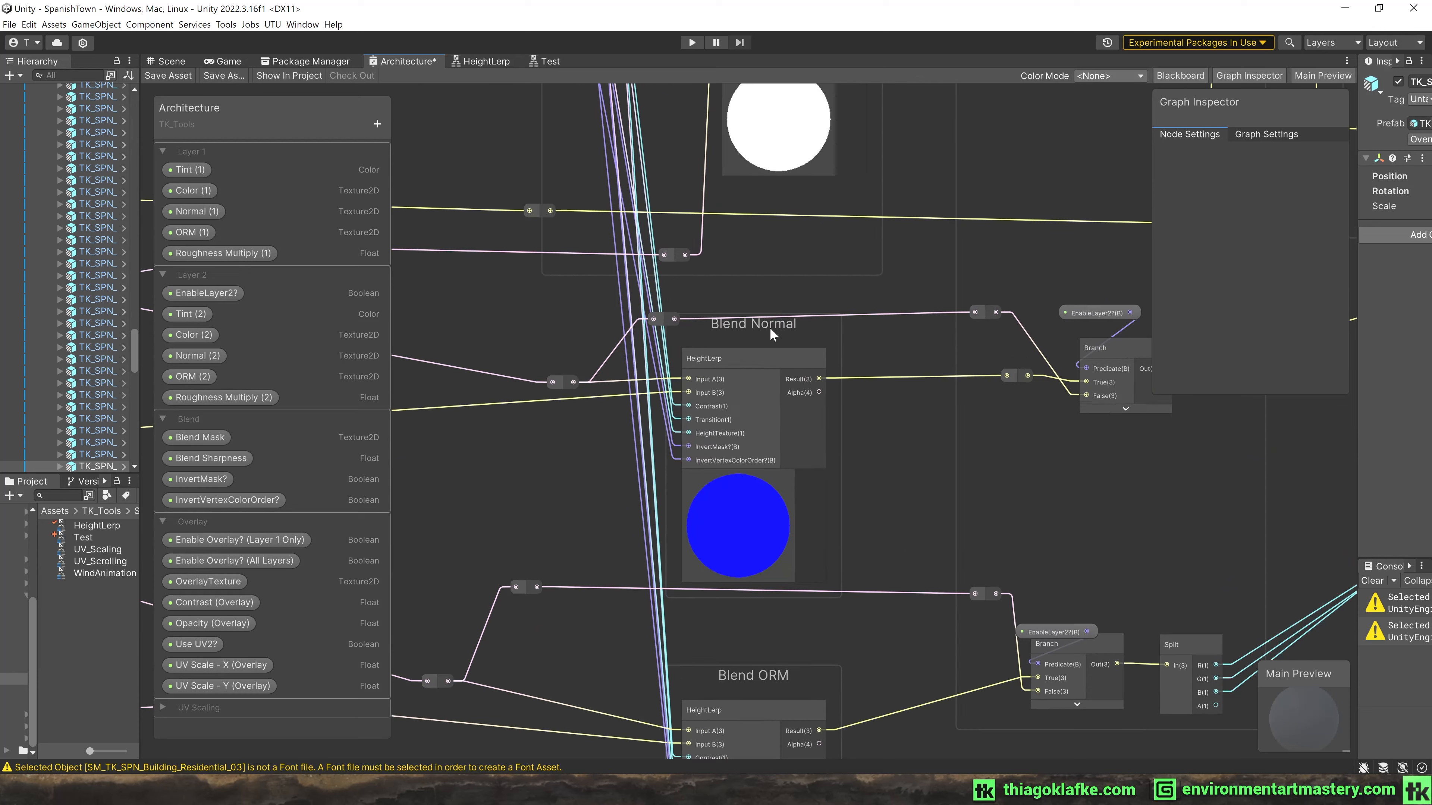
middle_click_drag(778, 511, 727, 254)
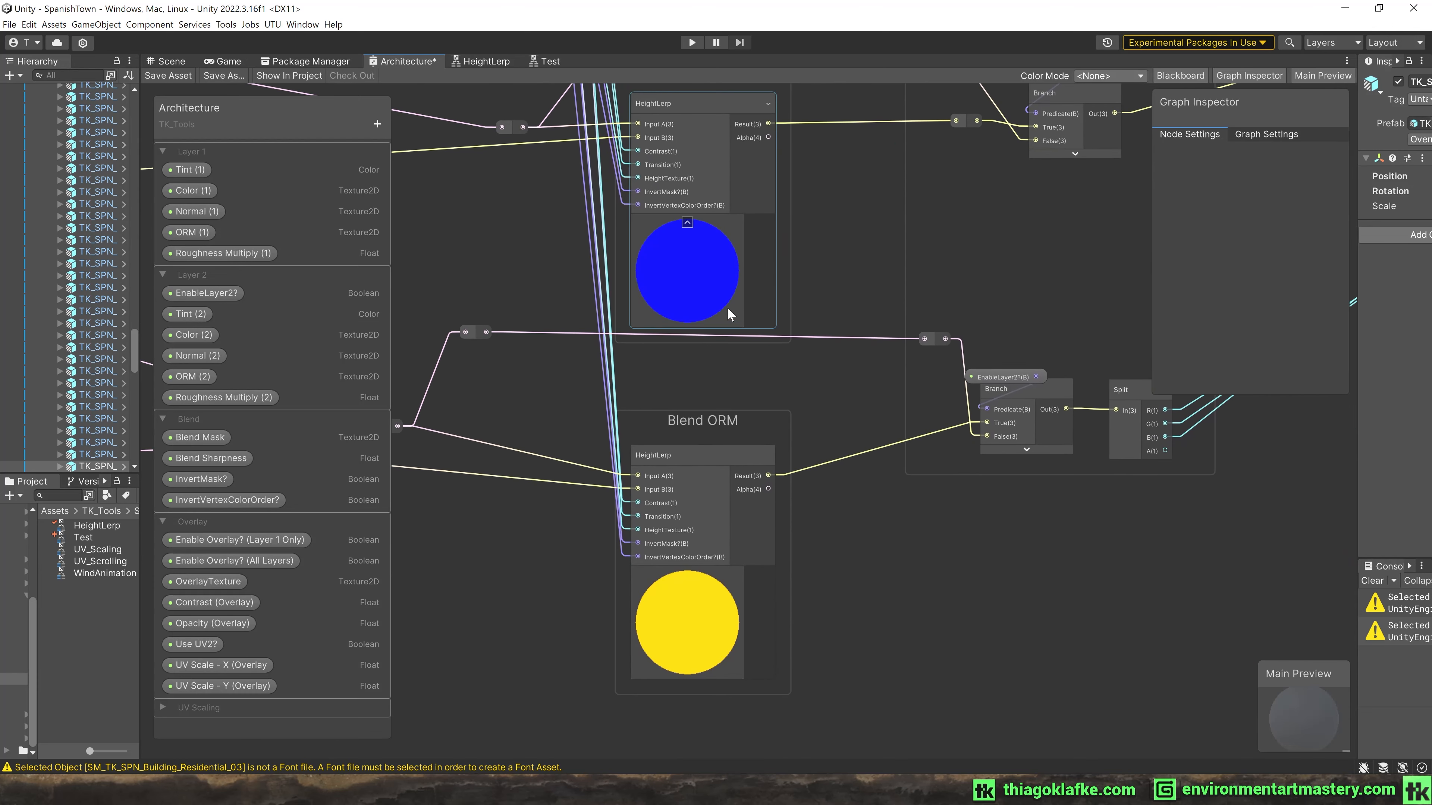
middle_click_drag(923, 273, 722, 319)
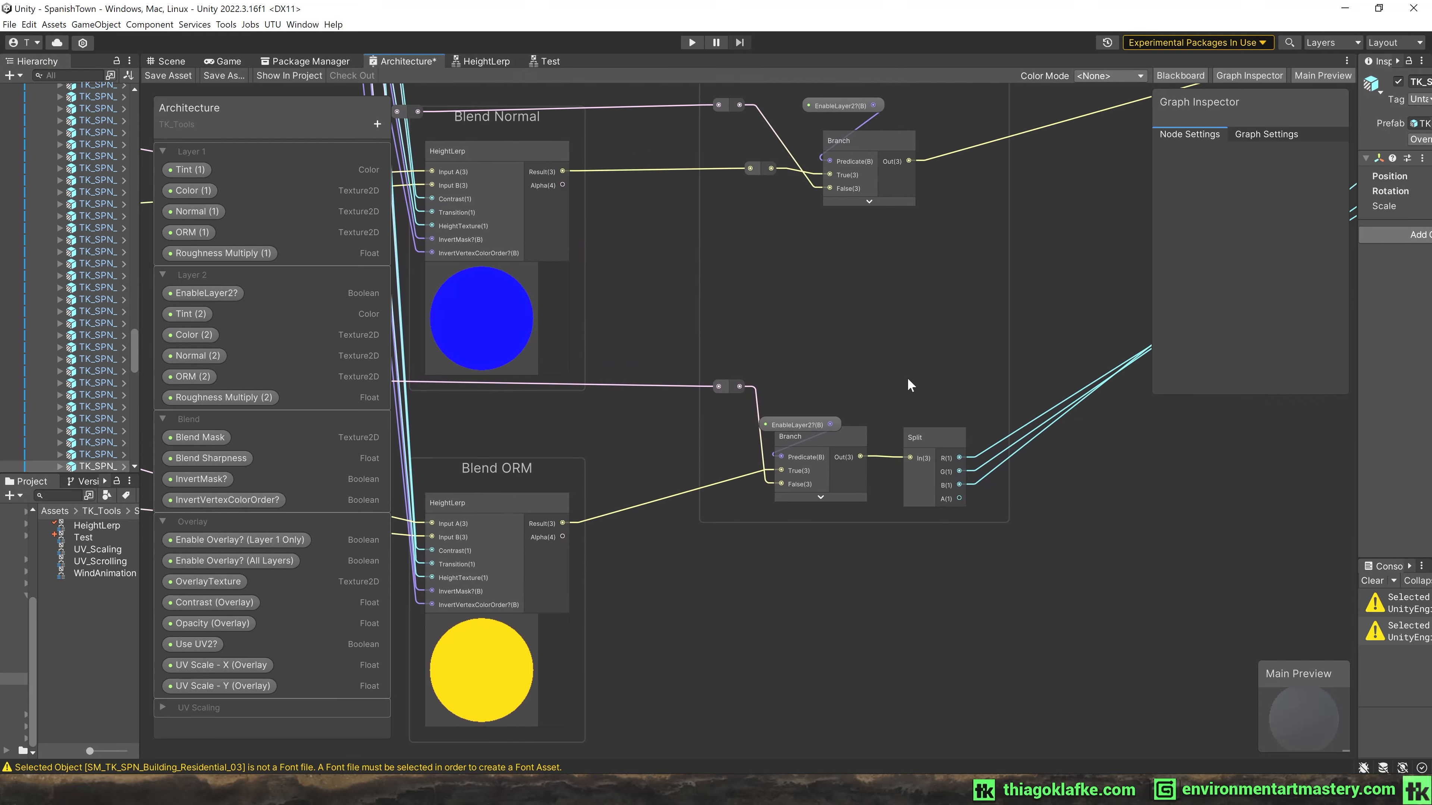
middle_click_drag(841, 198, 781, 484)
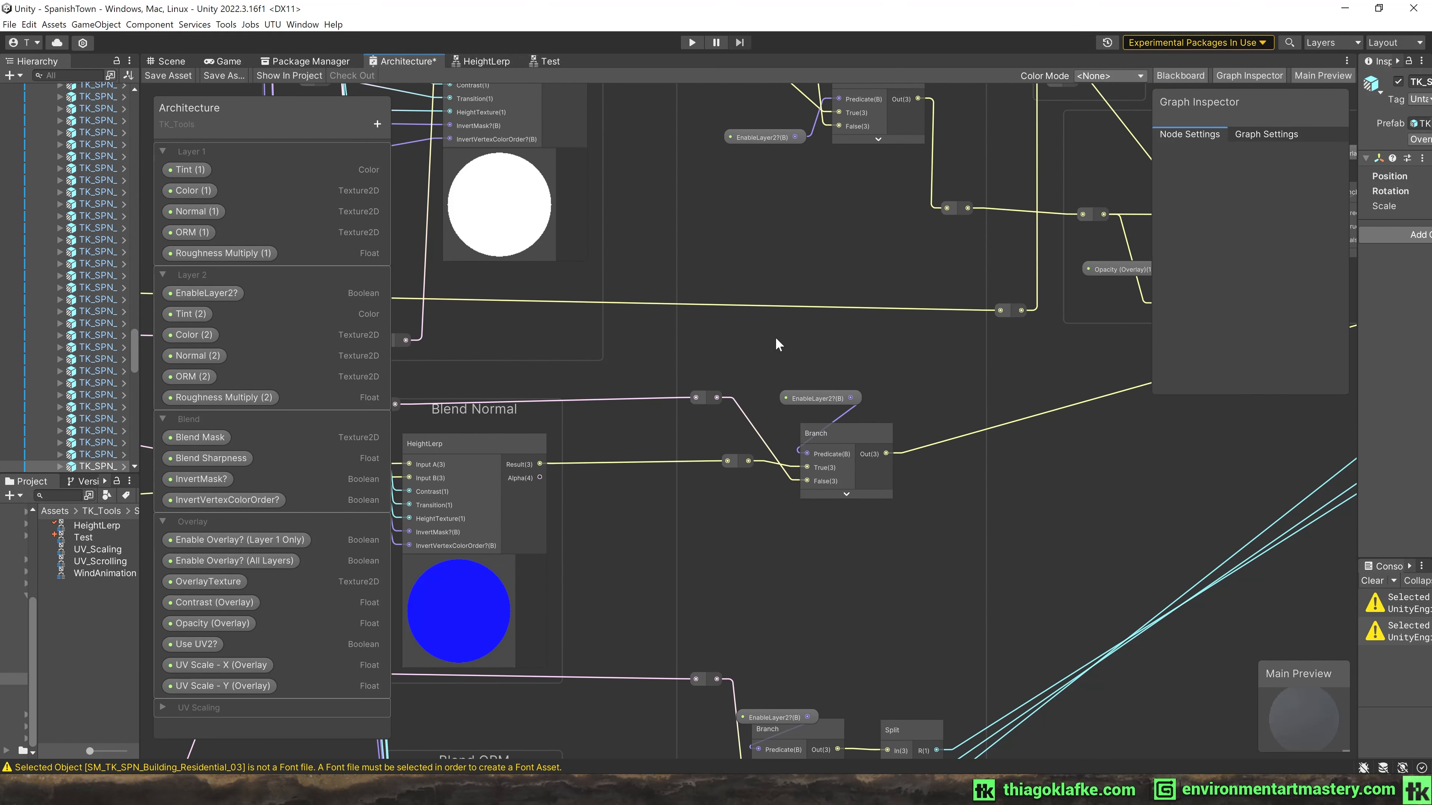
Move the Overlay Result group to above the Enable Blend group and check the EnableLayer2? Branch inputs it feeds.
middle_click_drag(775, 337, 753, 511)
left_click_drag(759, 261, 731, 190)
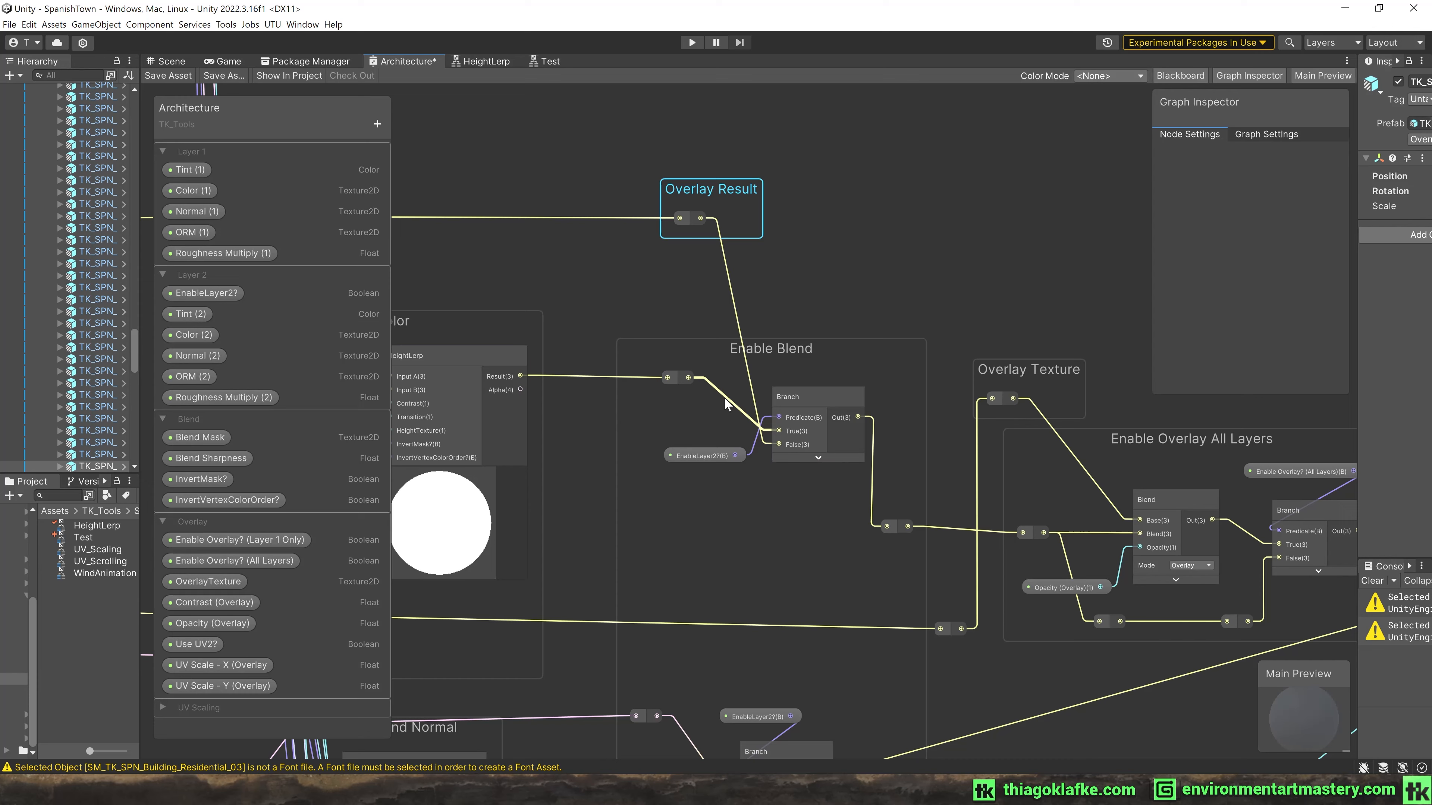
left_click(711, 458)
scroll(711, 458, "up", 4)
scroll(716, 450, "down", 2)
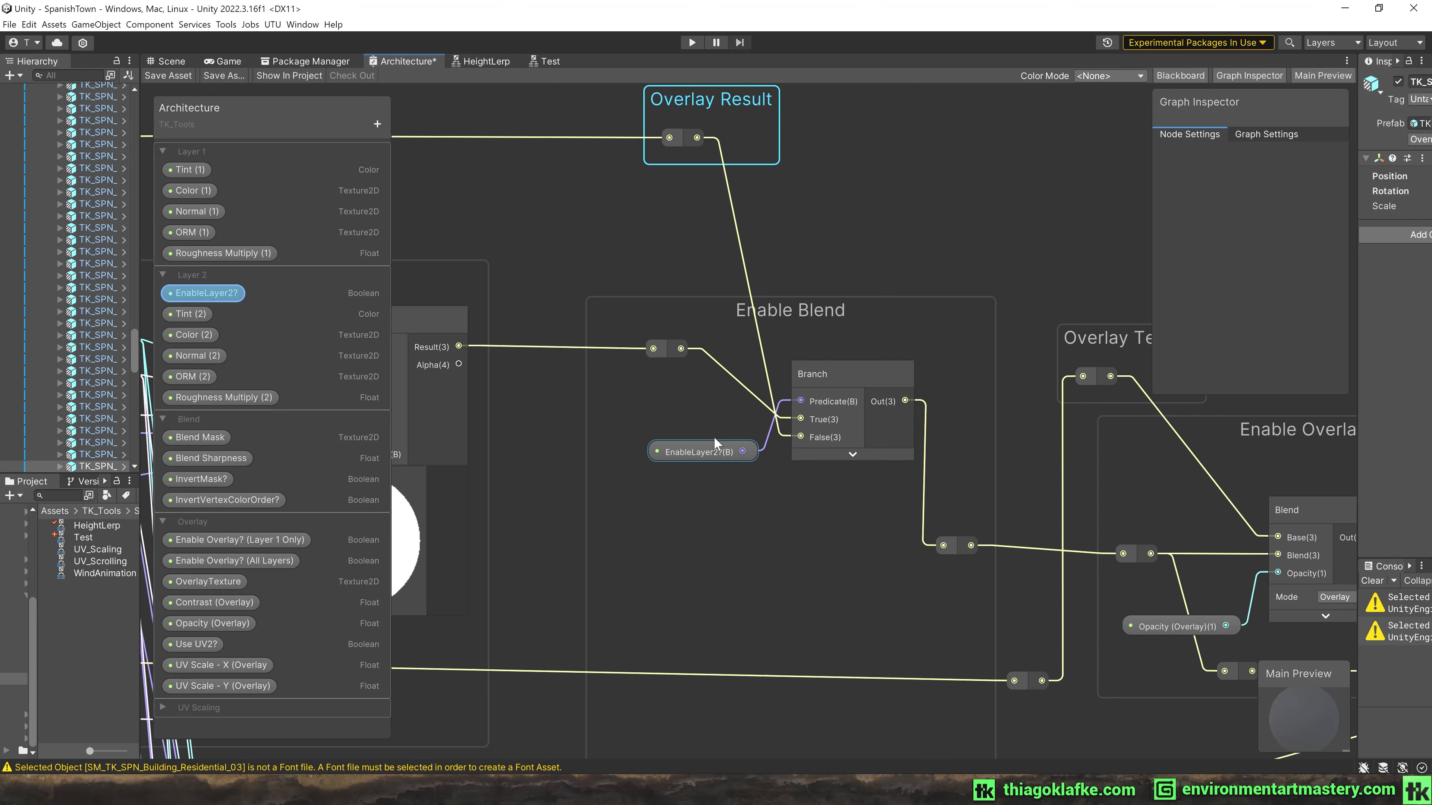
middle_click_drag(601, 338, 796, 343)
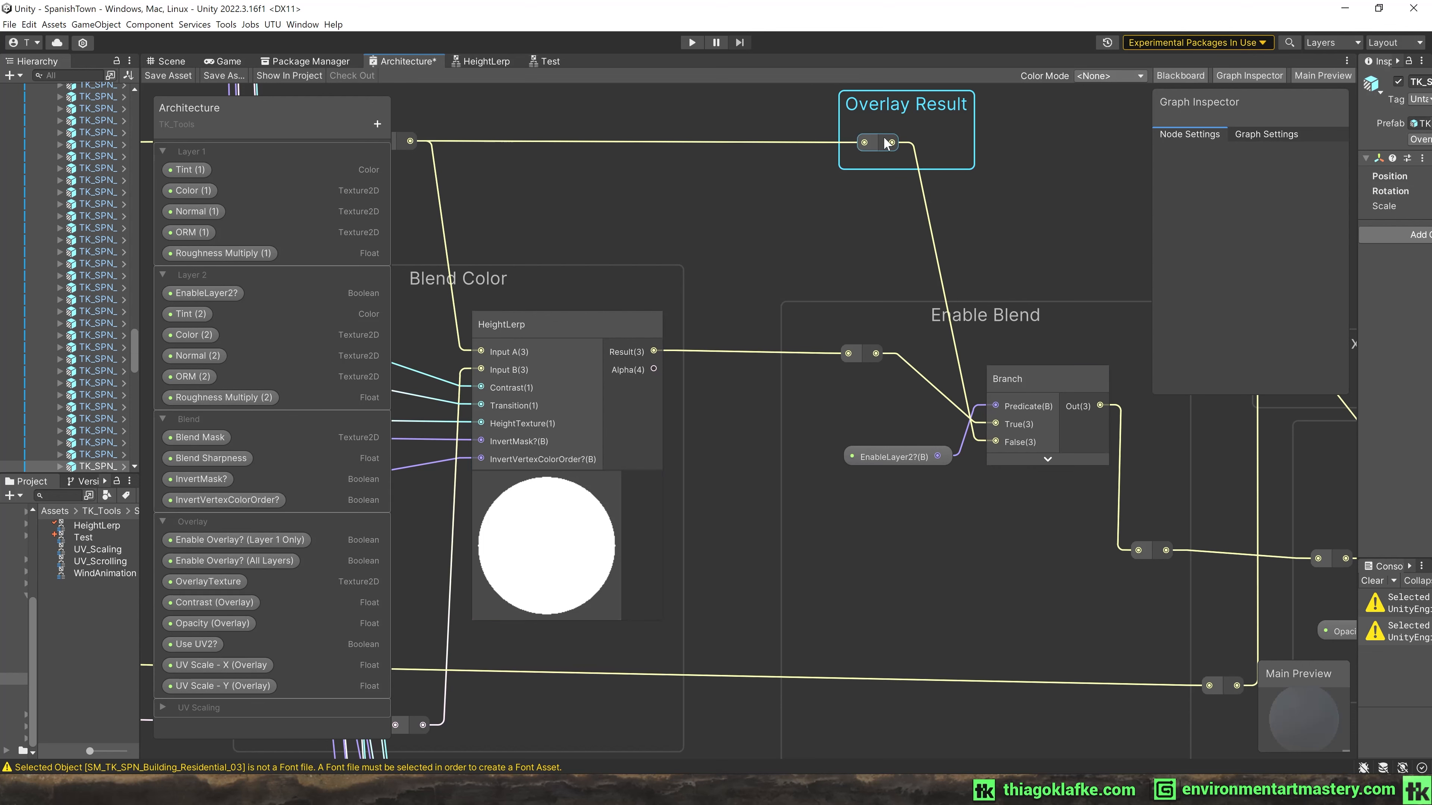
Trace the Overlay Result wire back through Overlay Layer 1 to Base Color, and return to the Enable Blend group.
scroll(680, 210, "down", 3)
middle_click_drag(504, 169, 906, 252)
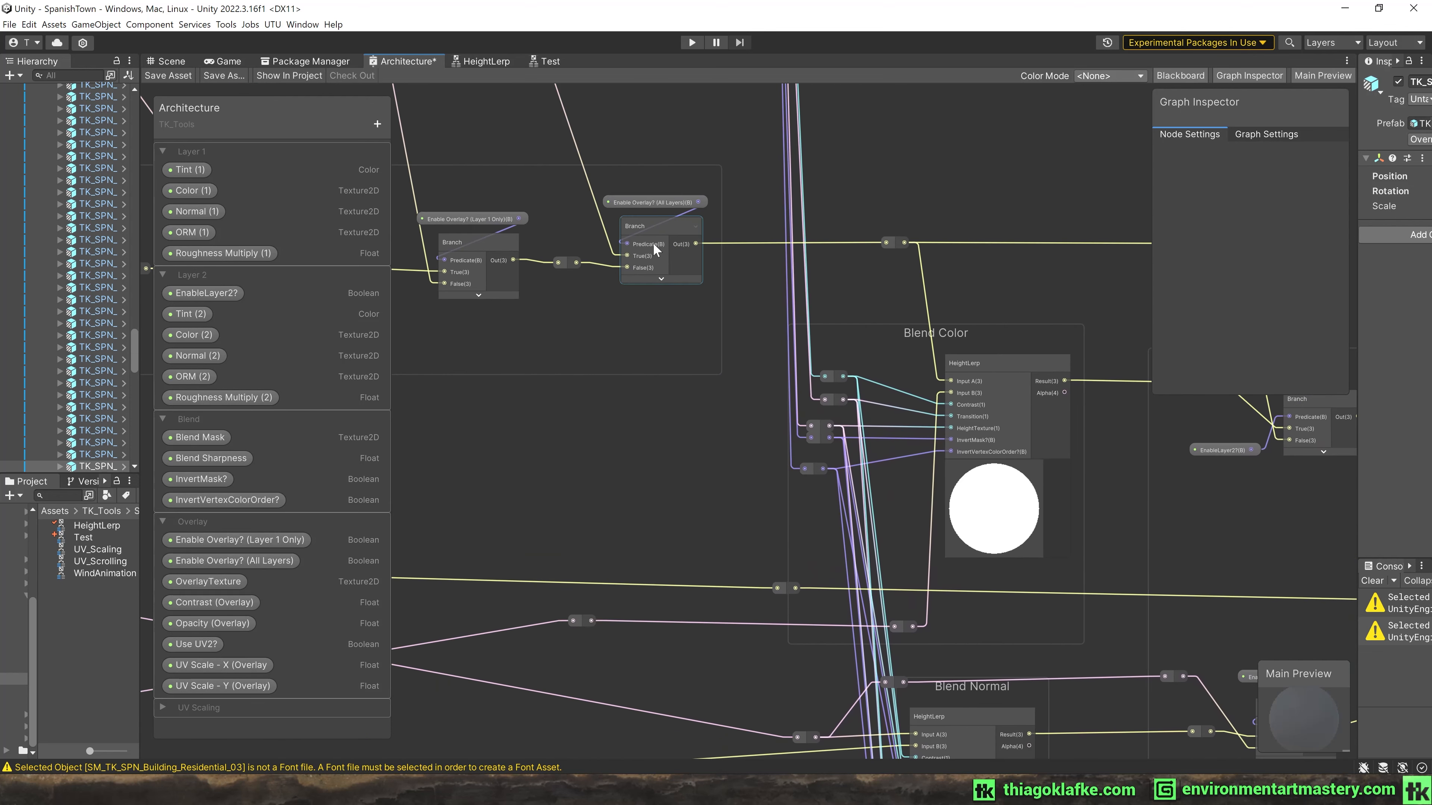
middle_click_drag(766, 230, 473, 234)
middle_click_drag(761, 272, 880, 319)
scroll(958, 343, "down", 1)
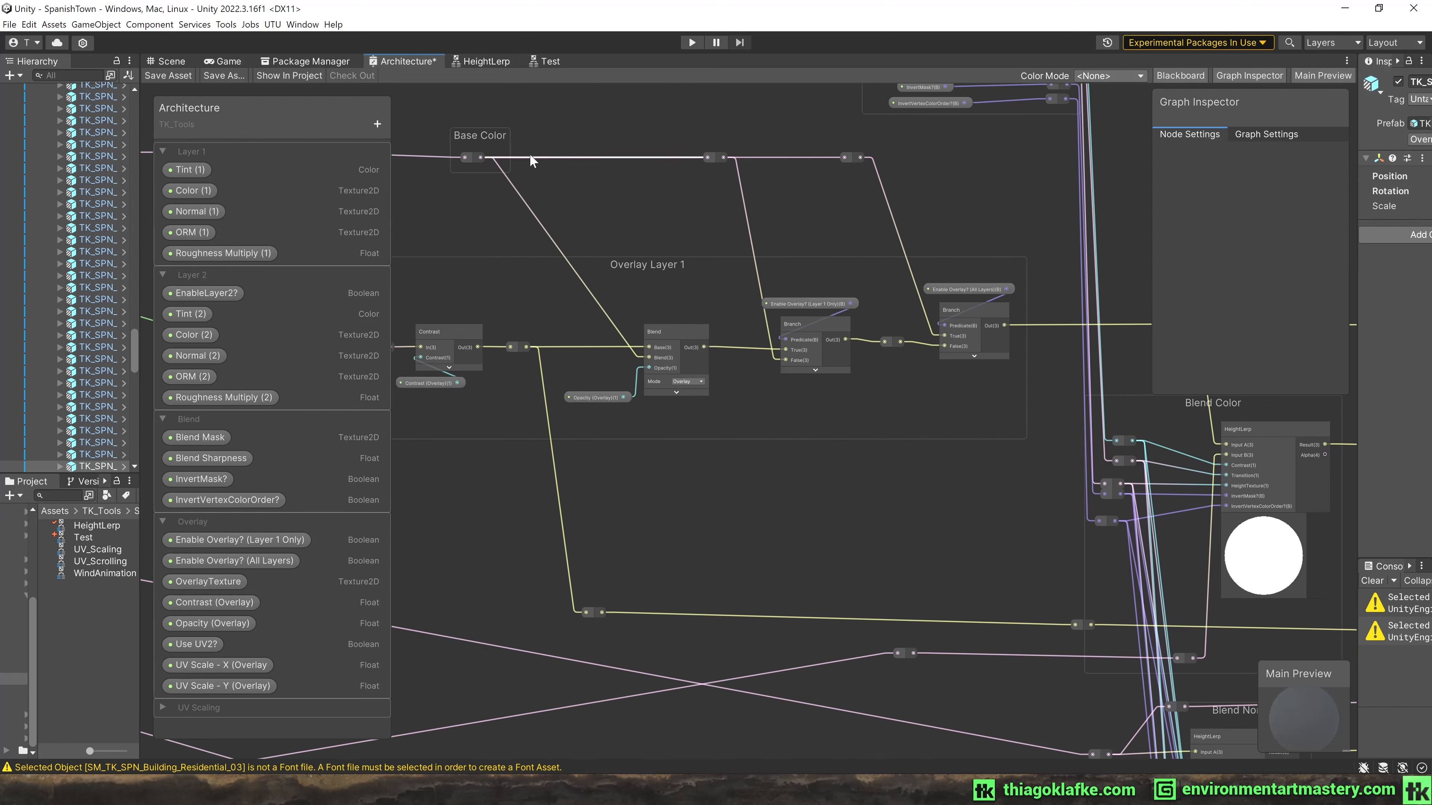
middle_click_drag(924, 211, 727, 193)
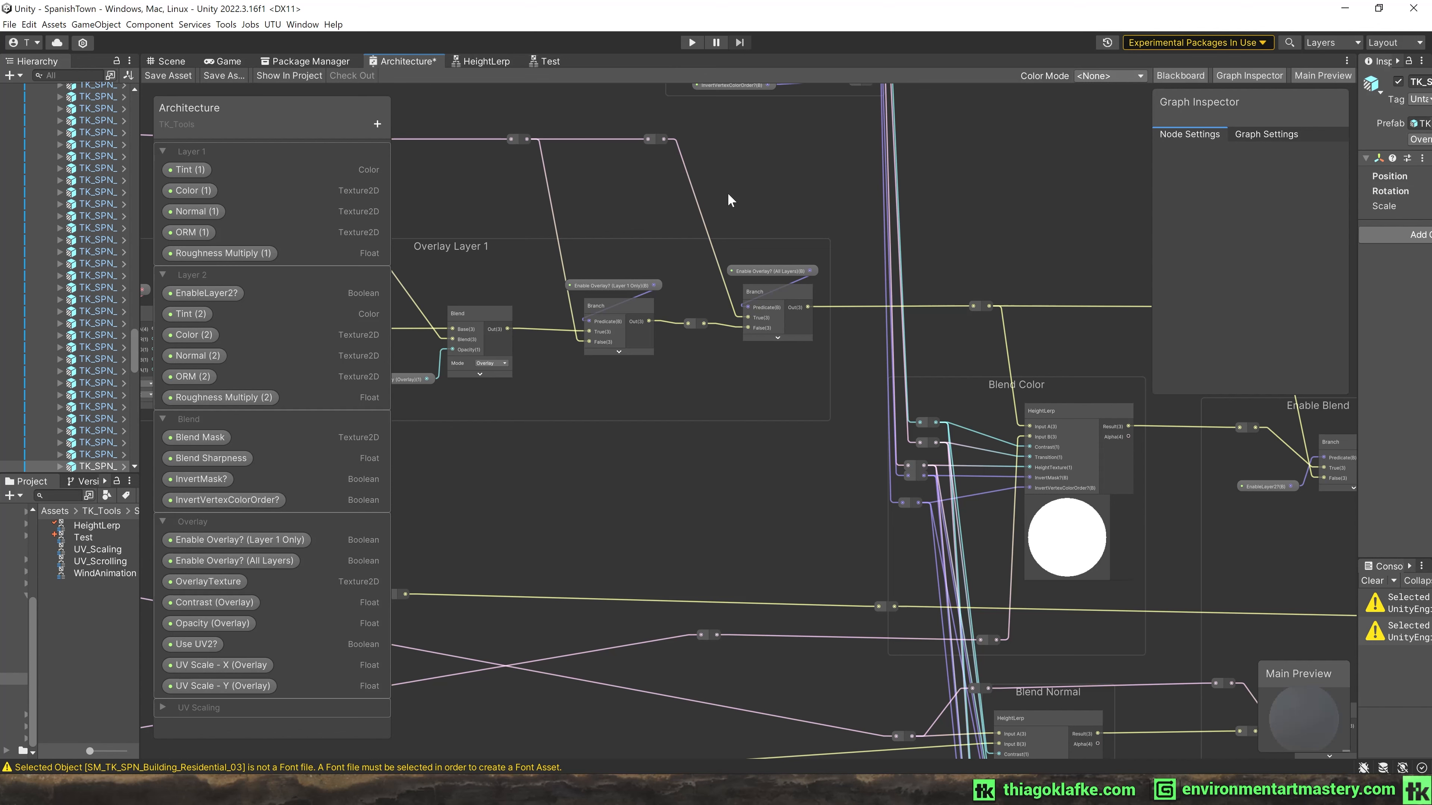
middle_click_drag(1055, 335, 610, 218)
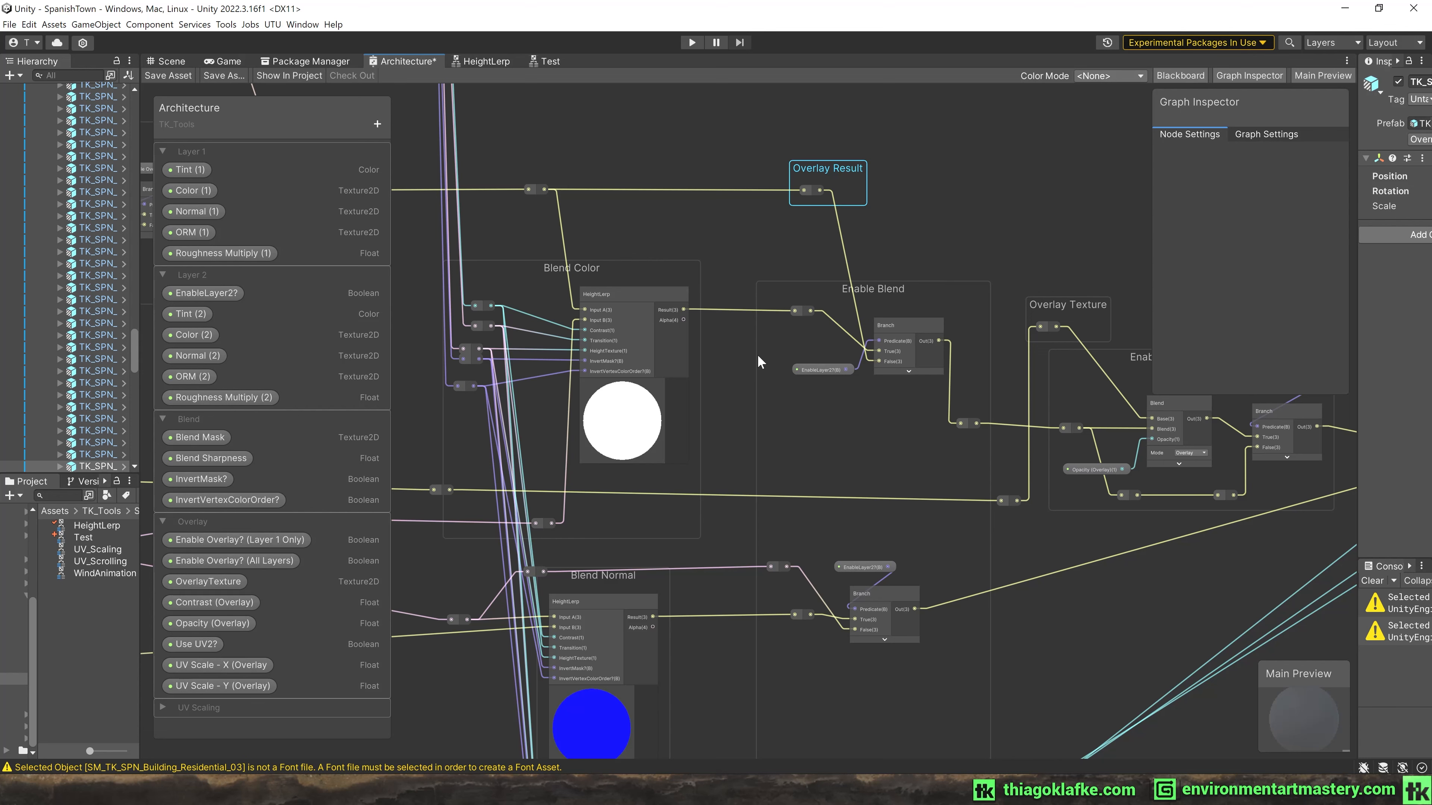
Compare the EnableLayer2? Branch after Blend Normal with the color Branch in the Enable Blend group.
scroll(889, 409, "up", 2)
scroll(884, 484, "up", 1)
middle_click_drag(884, 485, 887, 285)
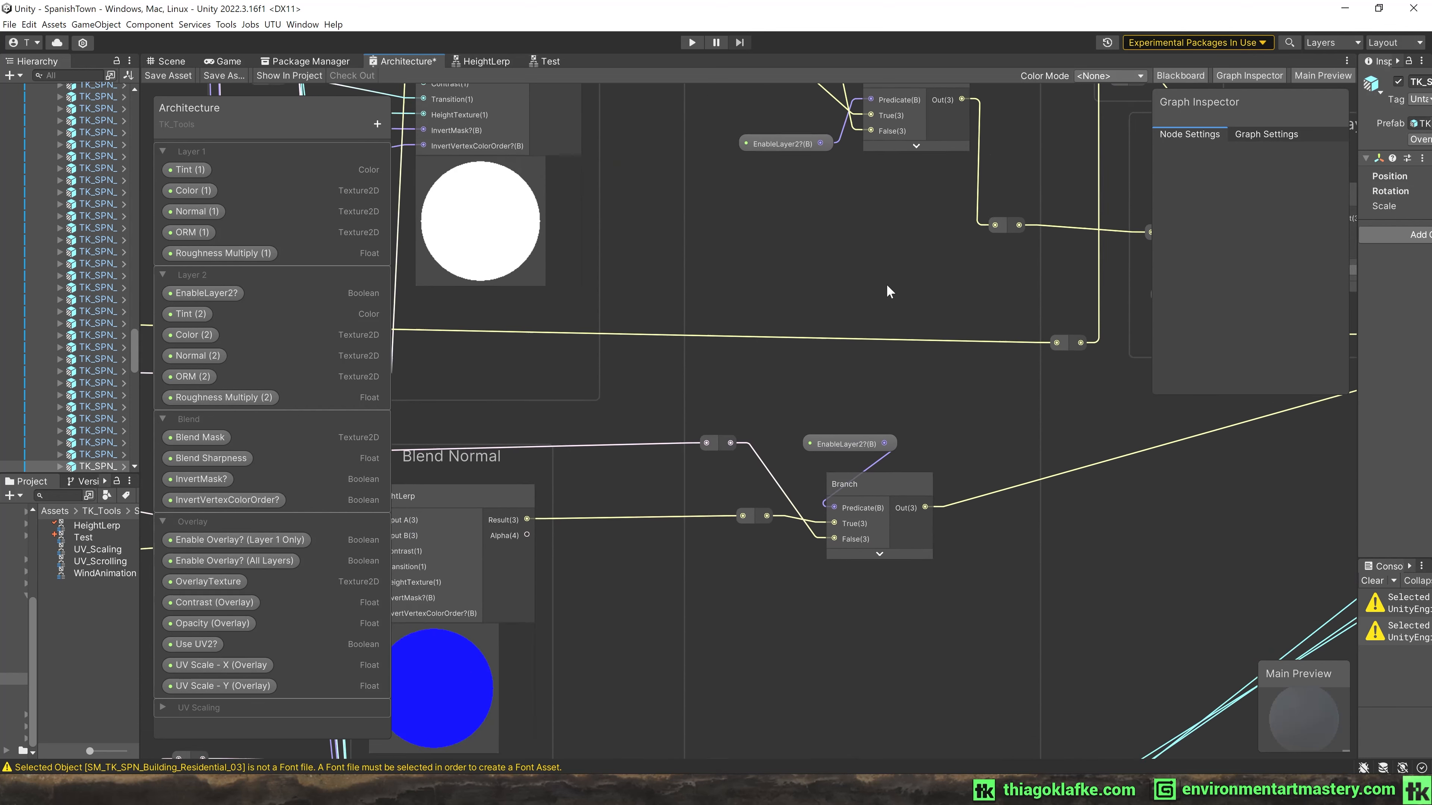
scroll(915, 520, "up", 1)
middle_click_drag(914, 520, 885, 413)
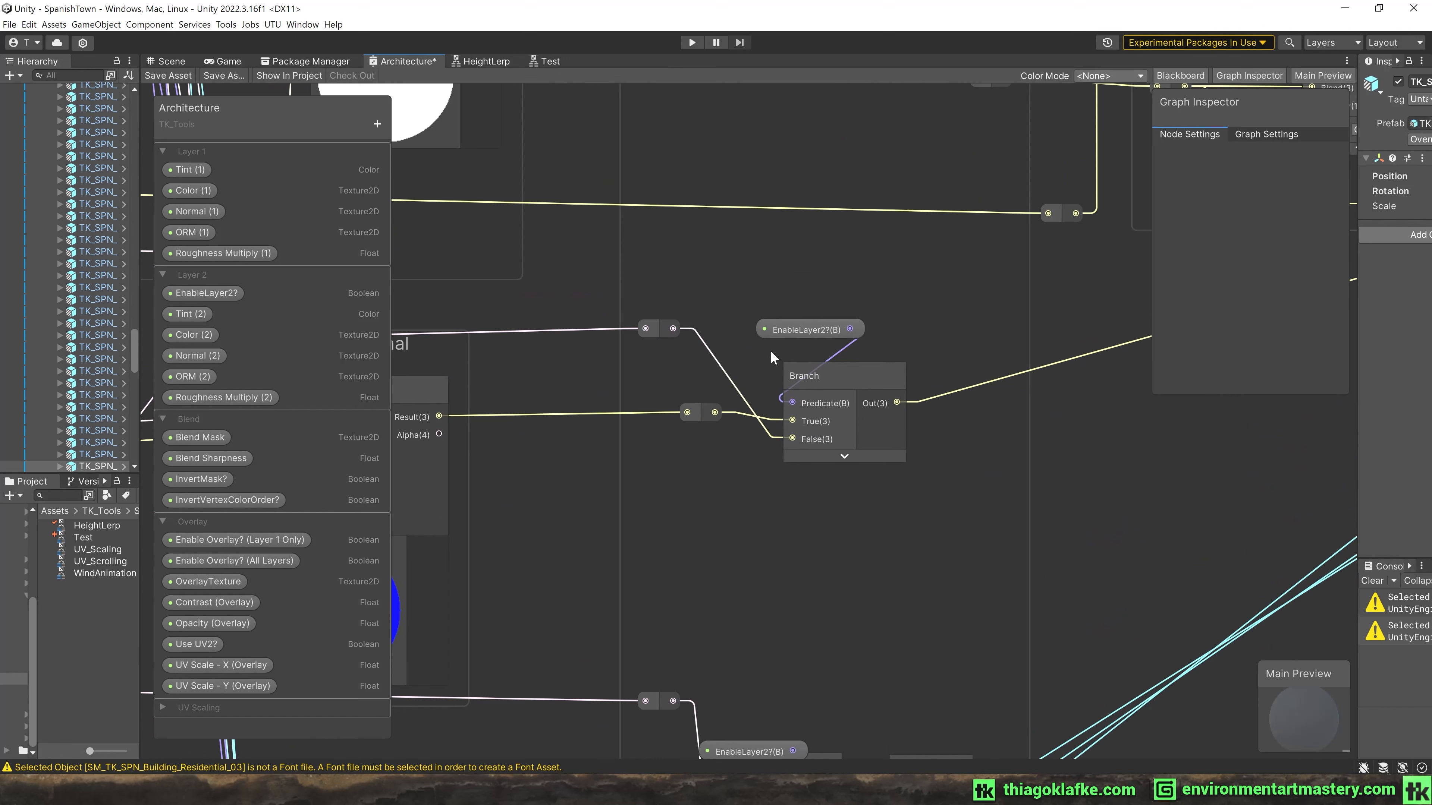
middle_click_drag(576, 349, 774, 346)
middle_click_drag(960, 300, 660, 581)
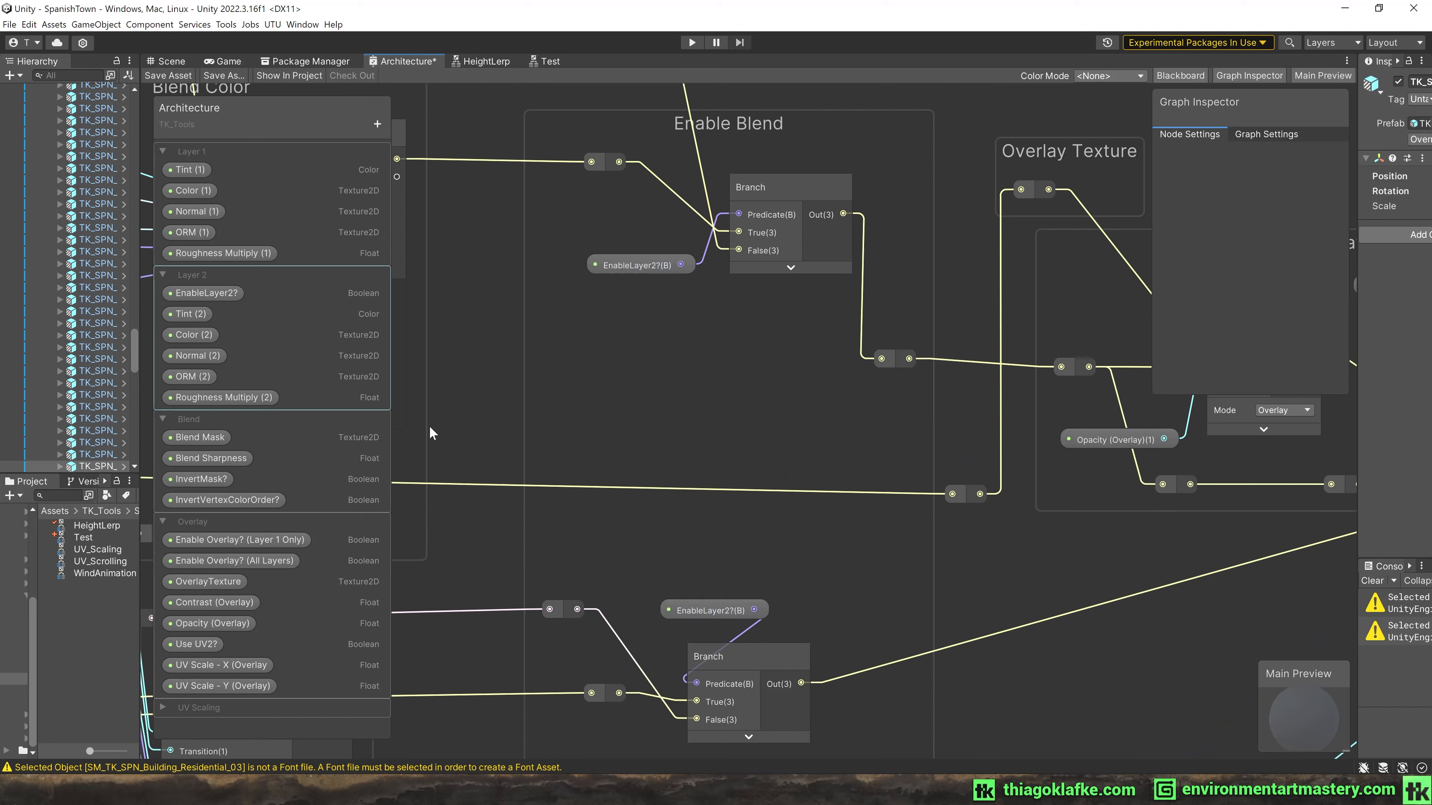
Add extra EnableLayer2? property nodes inside the Enable Blend group and delete them again.
left_click_drag(206, 294, 658, 444)
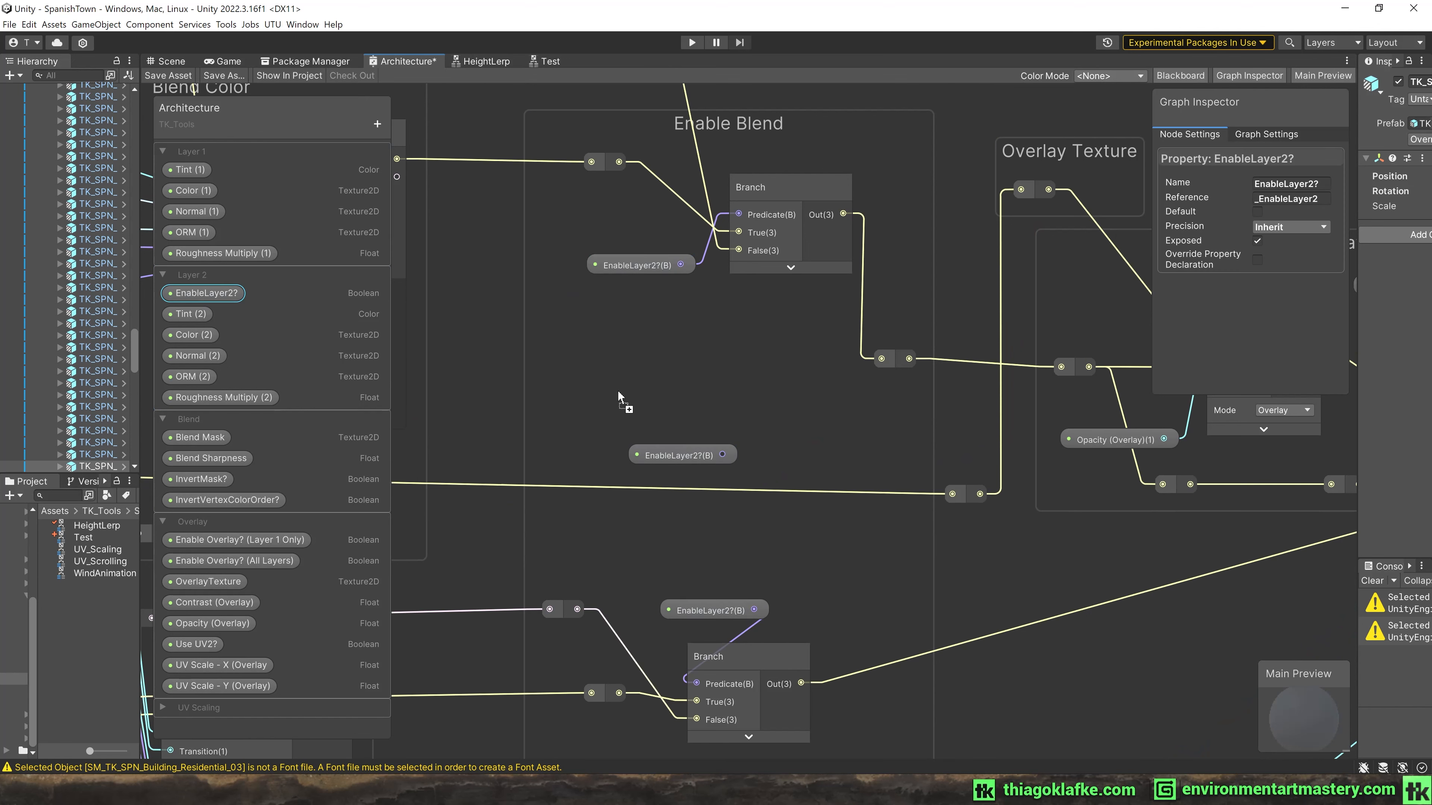
left_click_drag(206, 294, 661, 402)
key("Delete")
key("Delete")
left_click(691, 457)
key("Delete")
Move the EnableLayer2? property node off the Blend ORM Branch so it sits just above it.
middle_click_drag(687, 460, 692, 168)
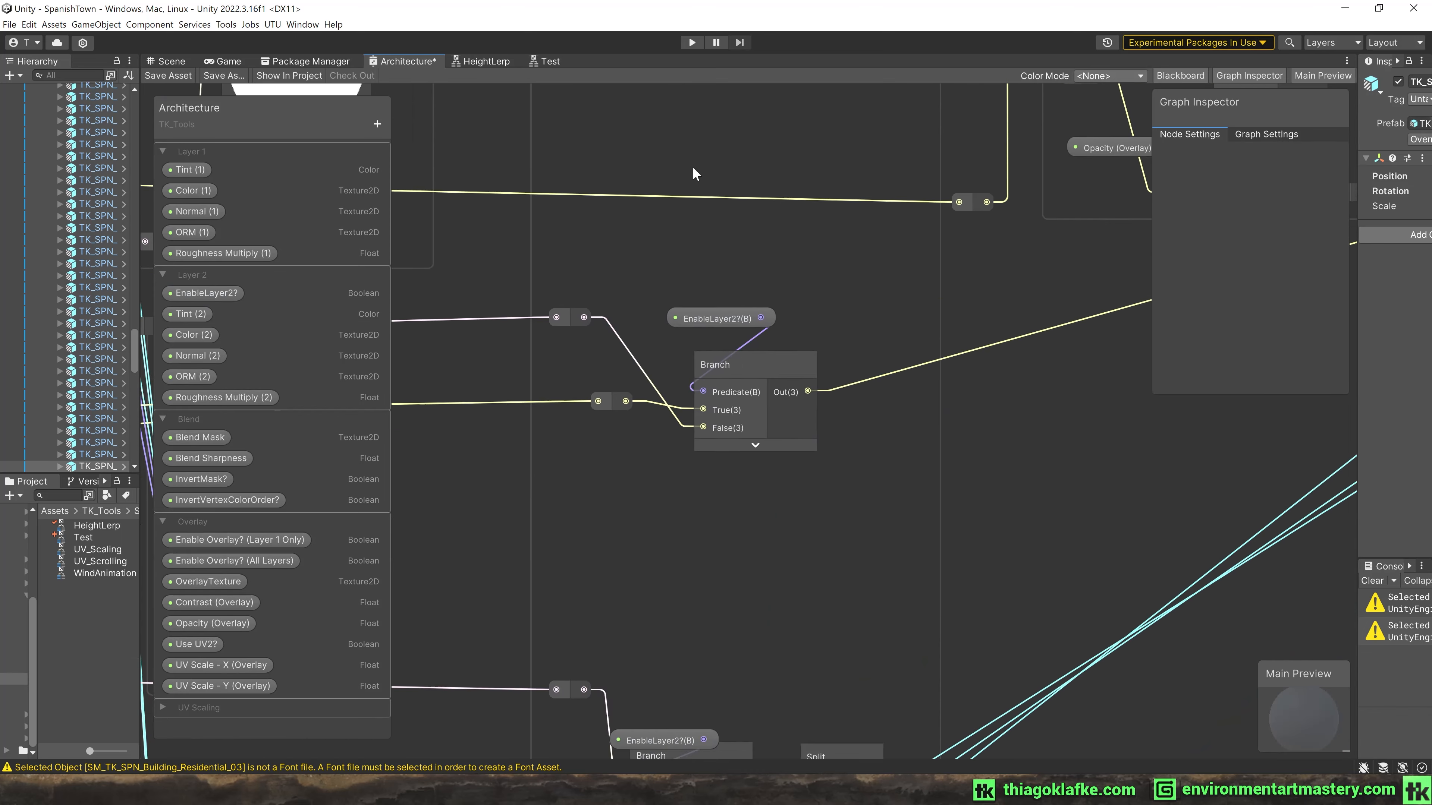
scroll(692, 169, "up", 1)
scroll(710, 430, "down", 4)
middle_click_drag(736, 501, 816, 248)
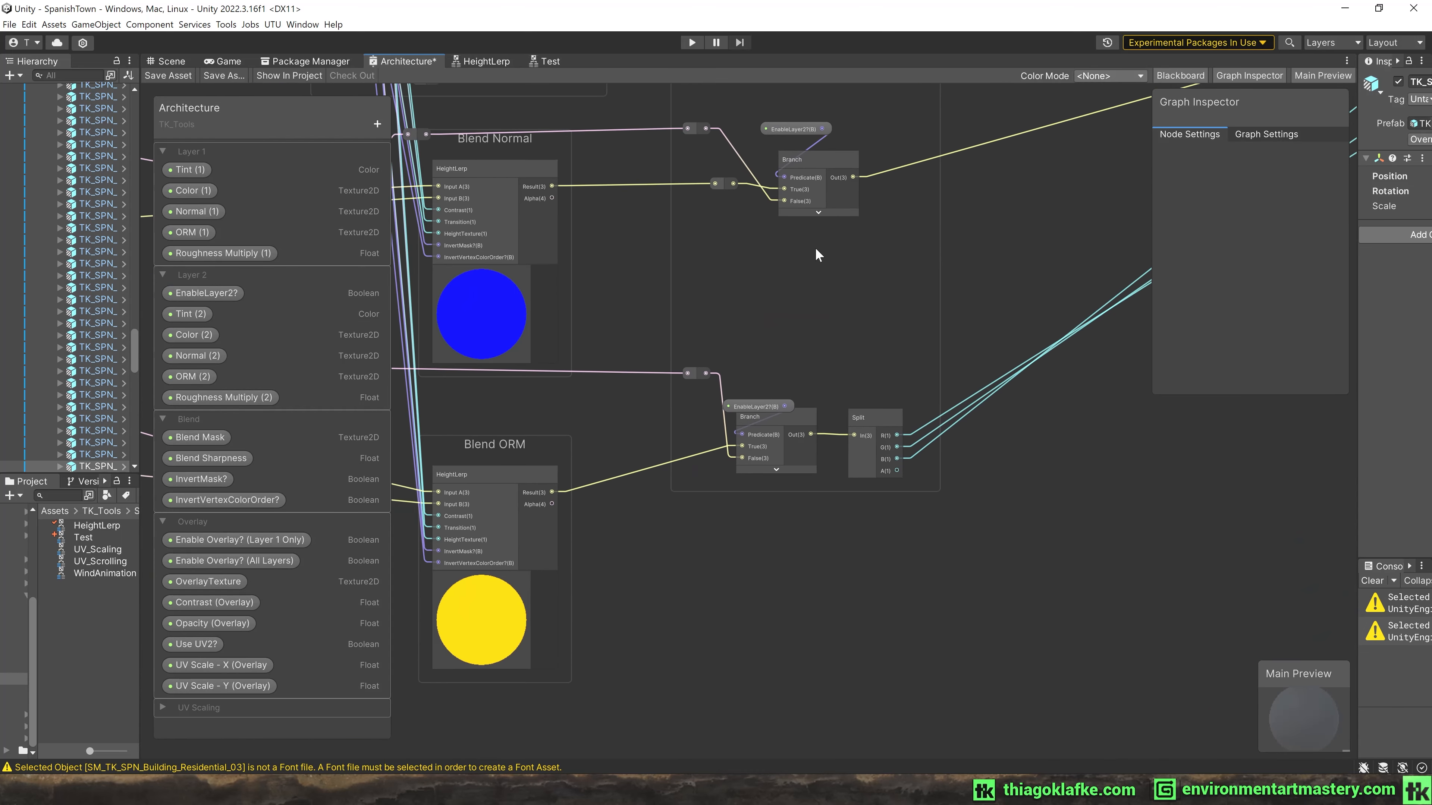
scroll(765, 395, "up", 2)
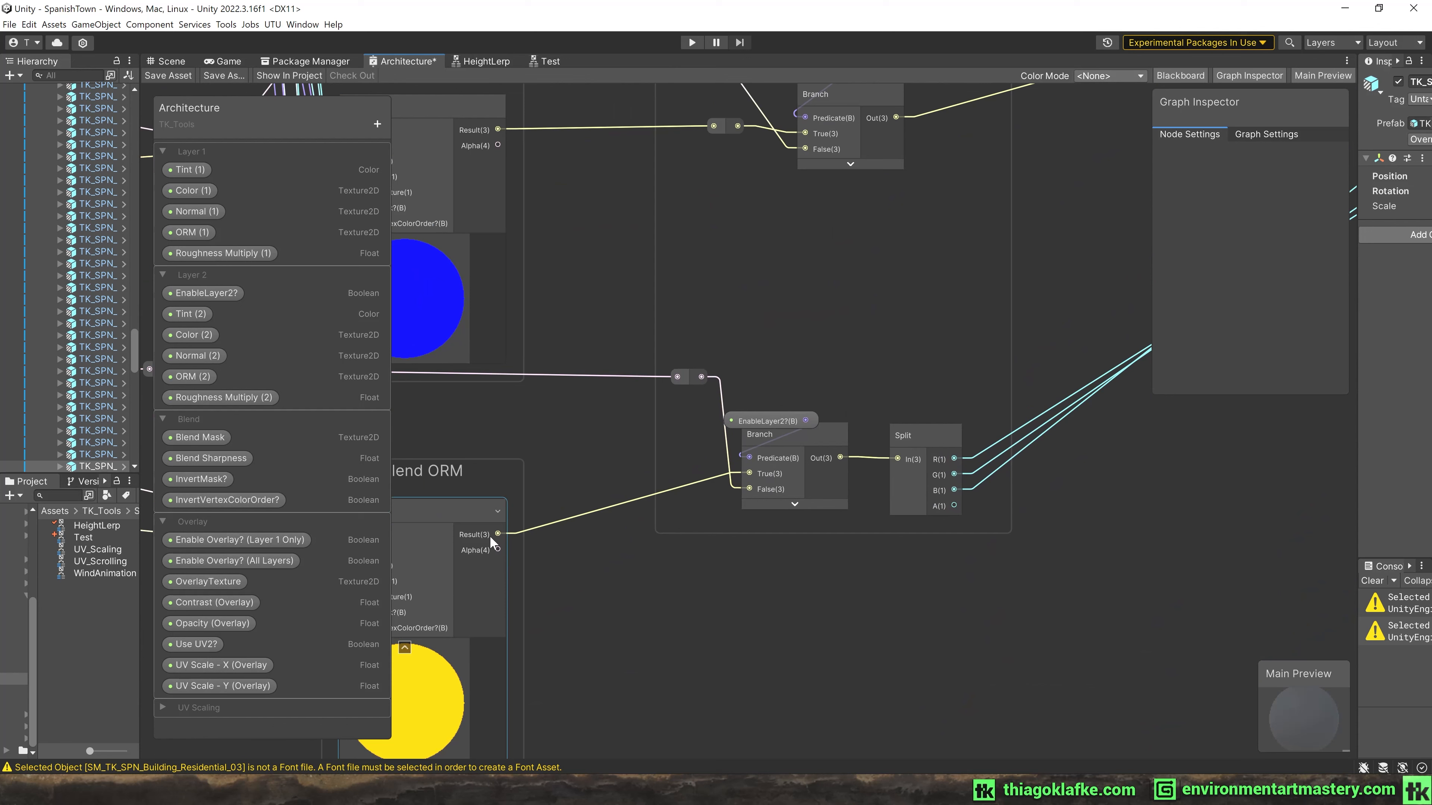
left_click_drag(771, 420, 782, 402)
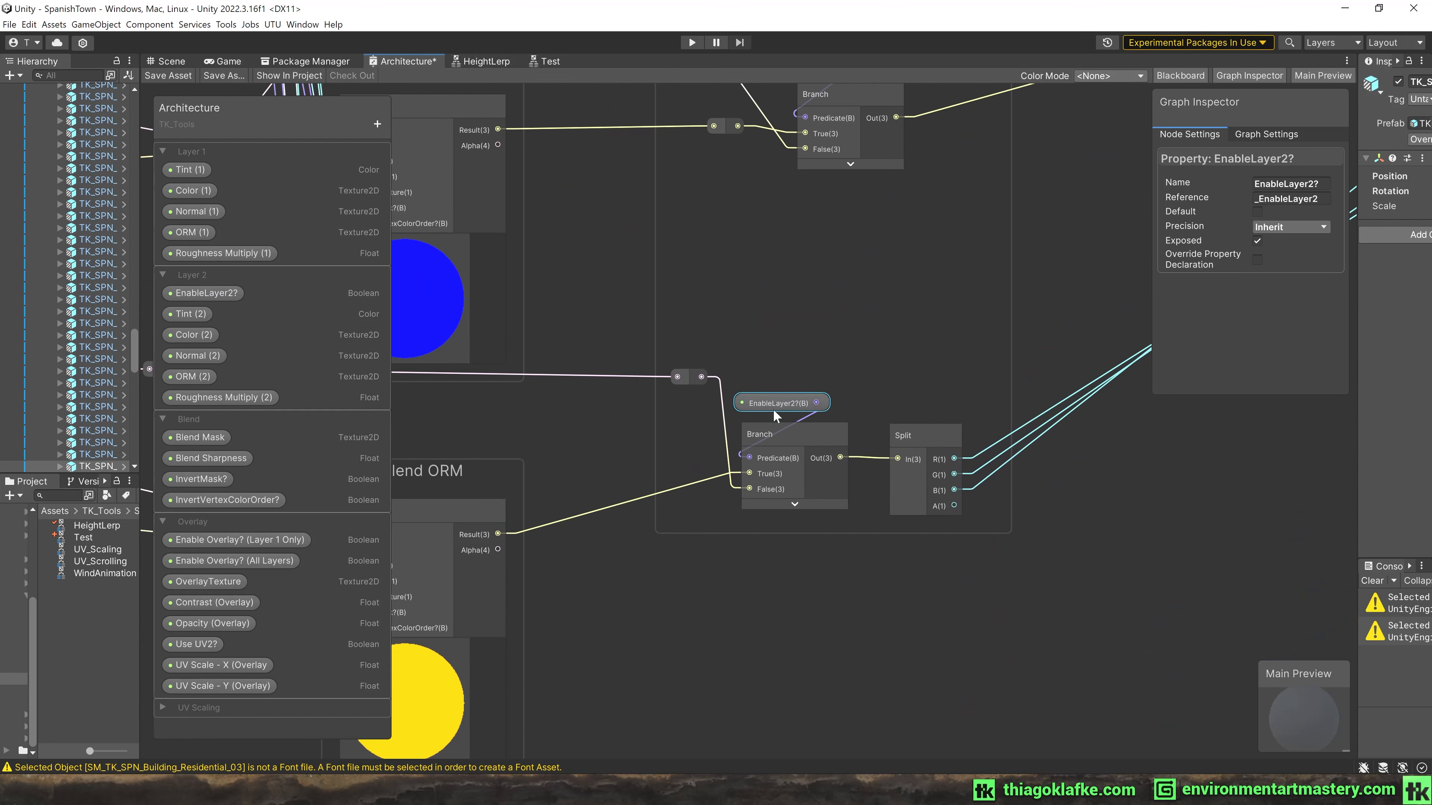
Insert a redirect node on the wire from the Split node's R output and place it beside the Ambient Occlusion input.
middle_click_drag(502, 530, 741, 420)
middle_click_drag(947, 320, 513, 380)
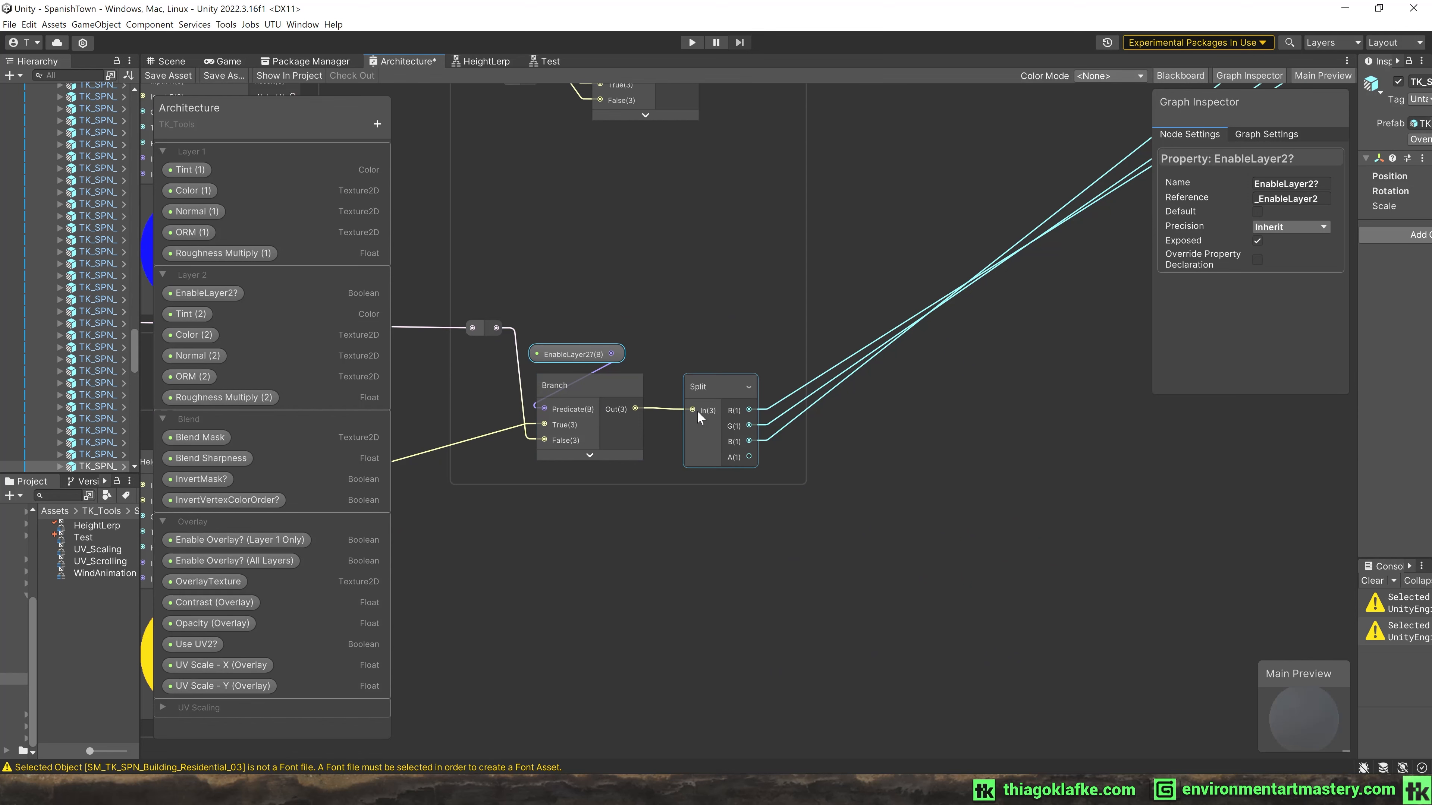
middle_click_drag(750, 414, 508, 581)
double_click(510, 571)
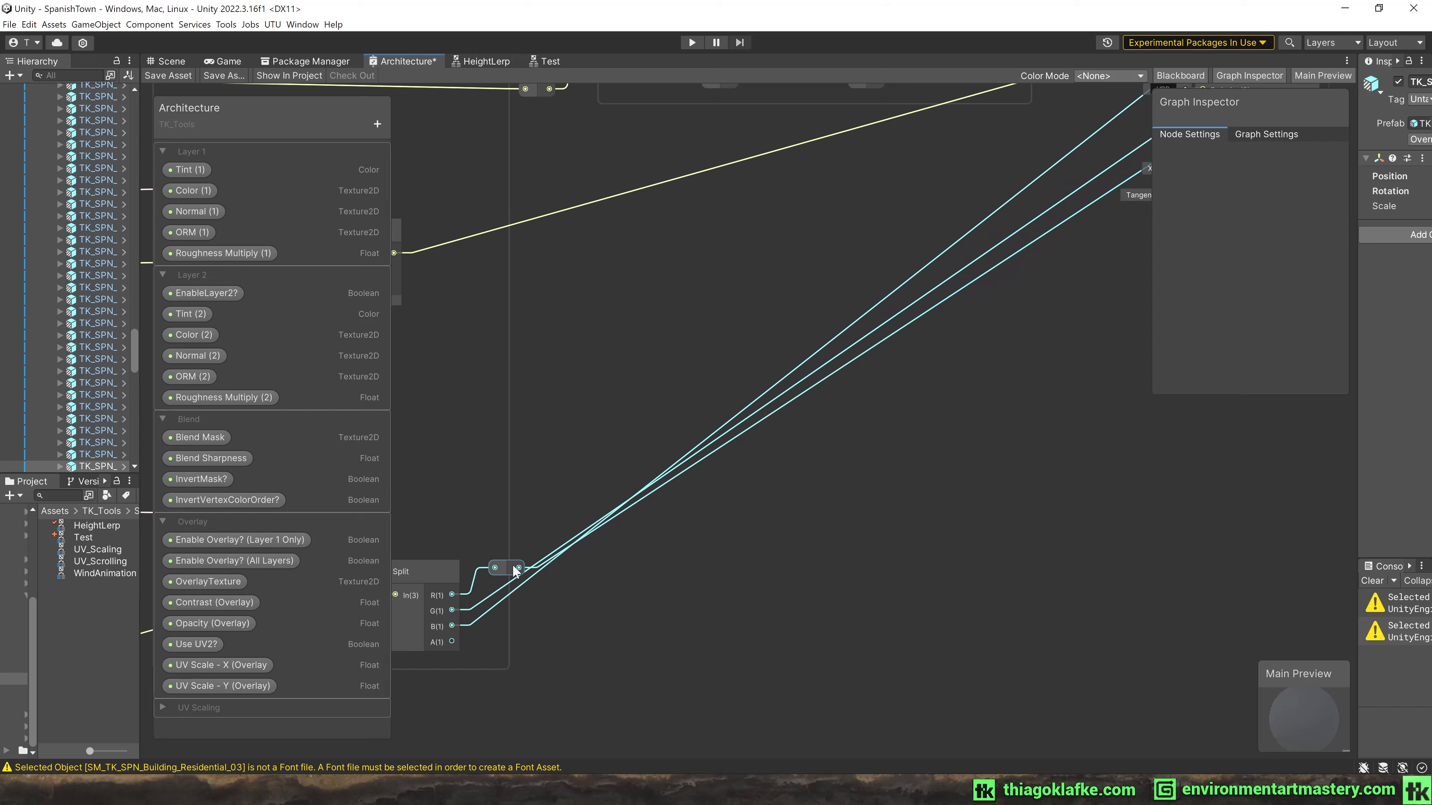
left_click_drag(515, 572, 857, 173)
middle_click_drag(857, 173, 564, 326)
left_click_drag(564, 325, 771, 290)
Insert a second redirect node on the Split R wire and place it nearly level with the R output, below the Ambient Occlusion redirect.
middle_click_drag(496, 473, 812, 307)
double_click(790, 338)
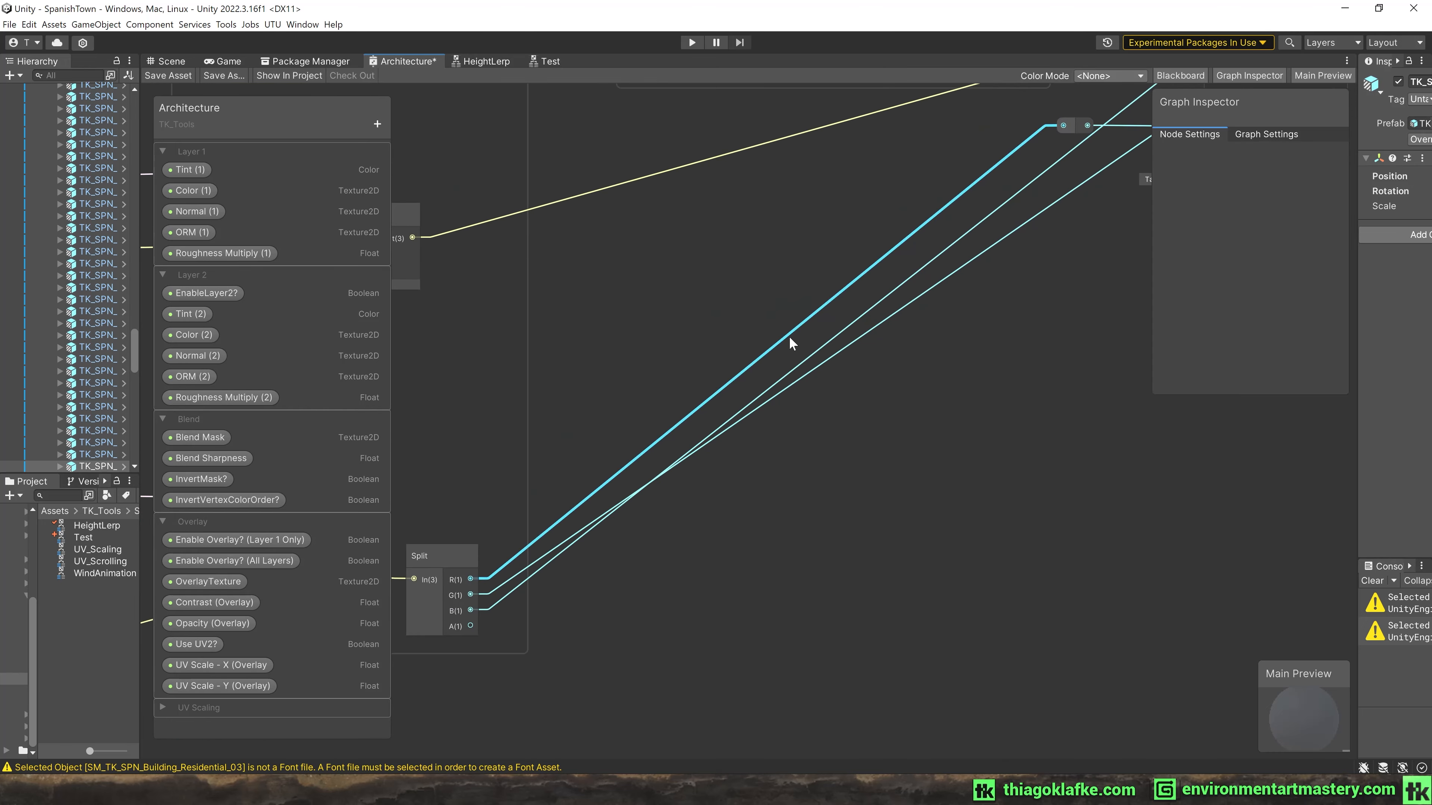
left_click_drag(792, 345, 930, 600)
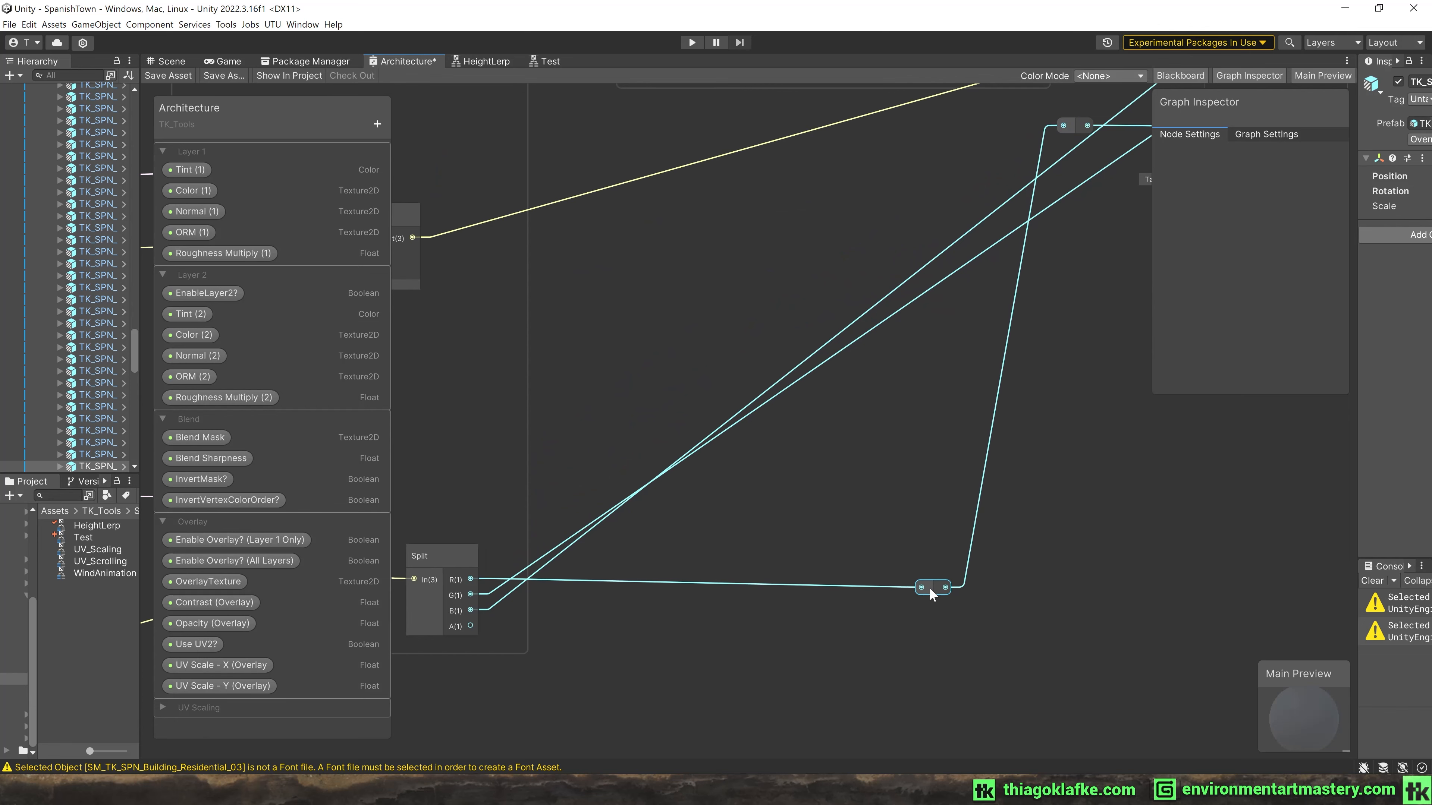
mouse_move(910, 424)
middle_mouse_down()
mouse_move(758, 438)
mouse_move(805, 456)
mouse_move(938, 433)
middle_mouse_up()
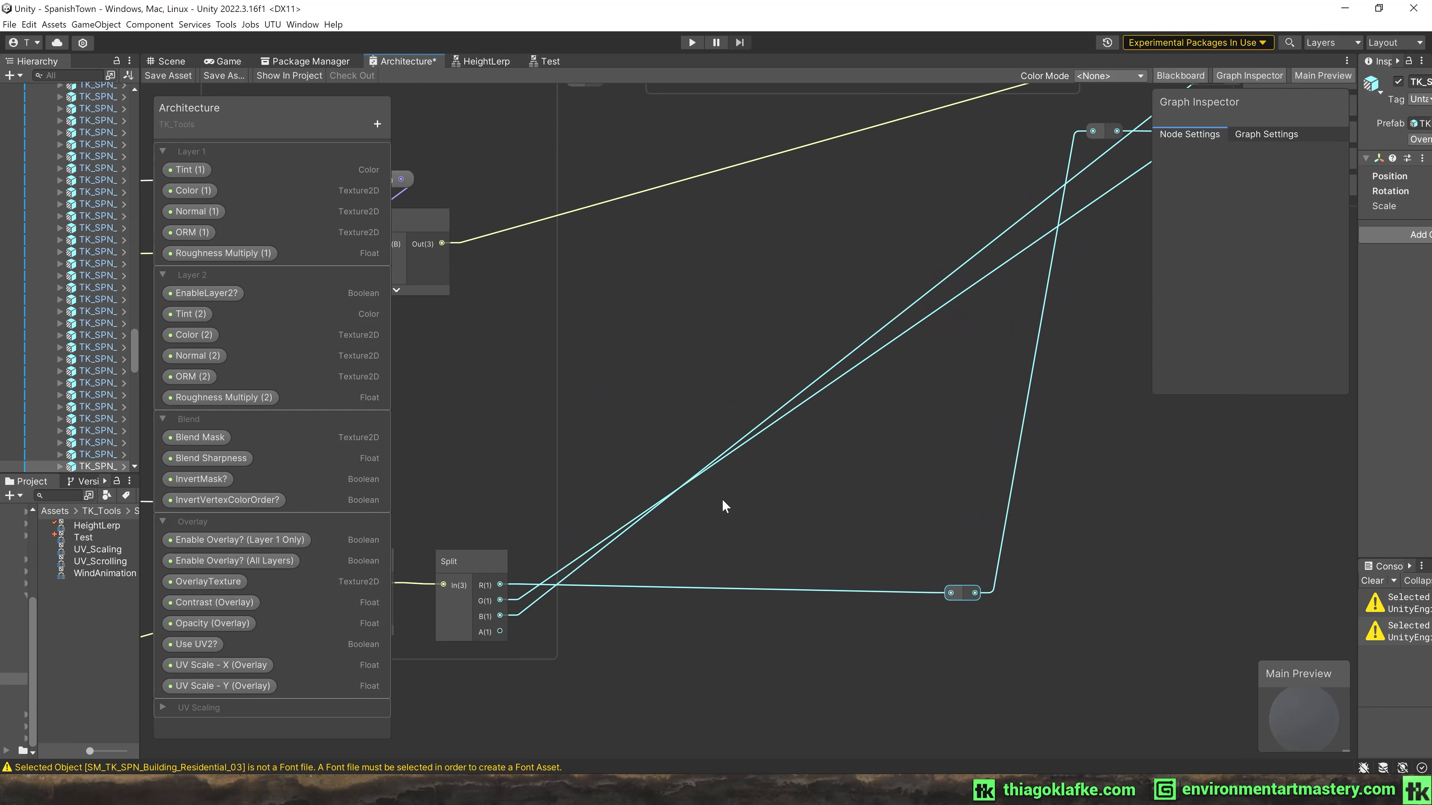
middle_click_drag(913, 365, 729, 416)
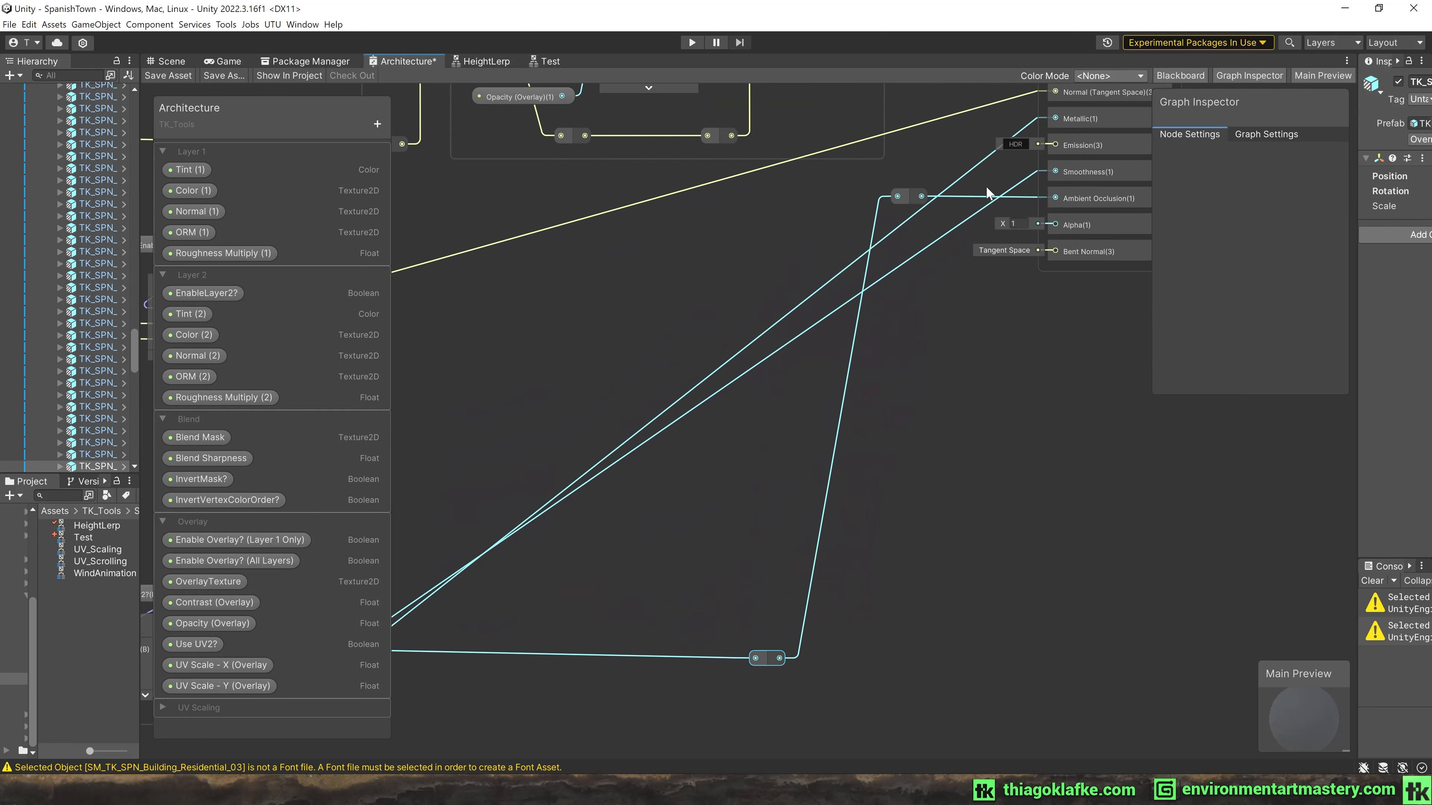
Insert redirect nodes on the Split G-to-Smoothness and B-to-Metallic wires, staggering both below and right of the R wire's redirect.
double_click(1015, 190)
left_click_drag(1015, 190, 836, 642)
middle_click_drag(648, 586, 886, 528)
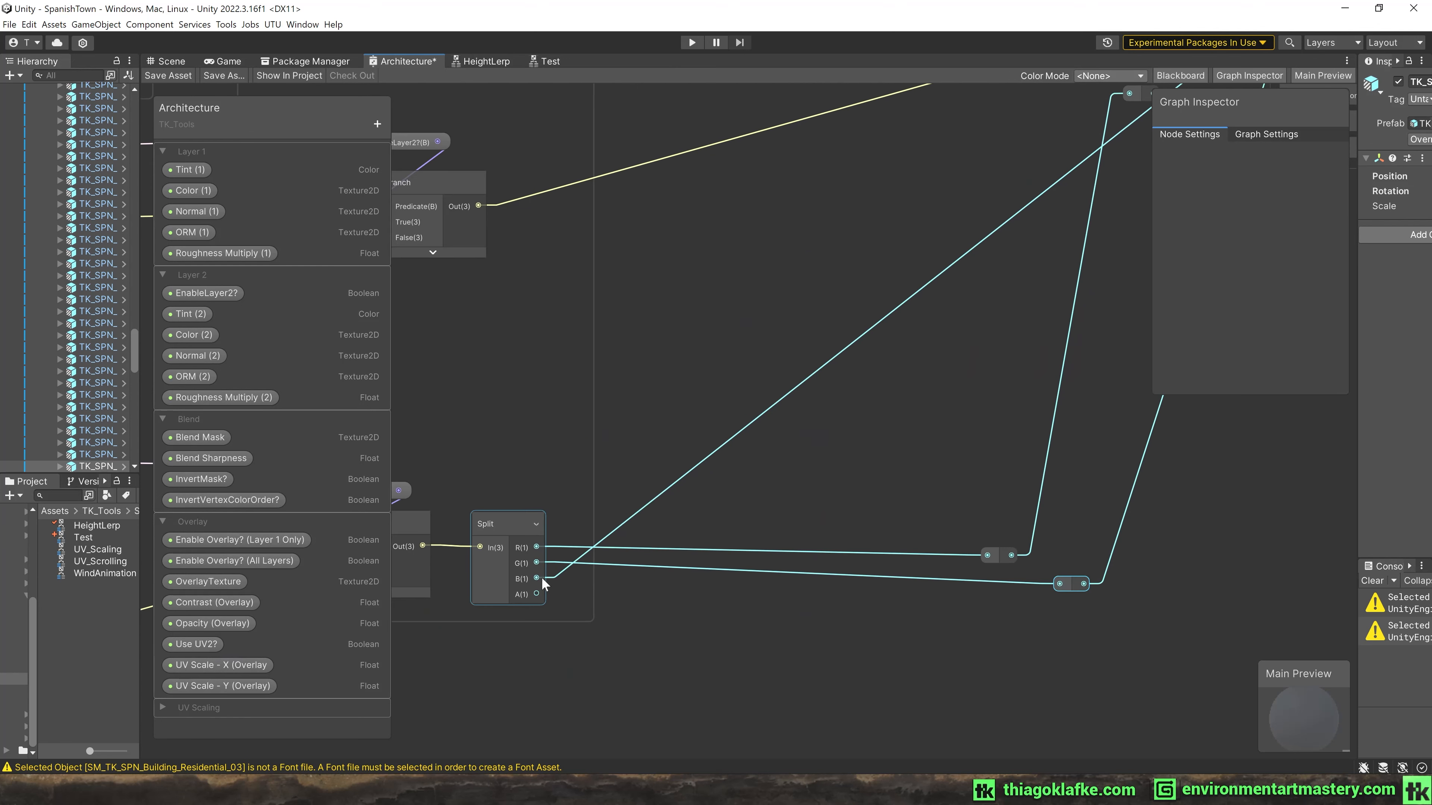
double_click(761, 416)
left_click_drag(762, 417, 1113, 600)
Move the Vertex block to line up directly above the Fragment block.
middle_click_drag(1101, 442, 734, 533)
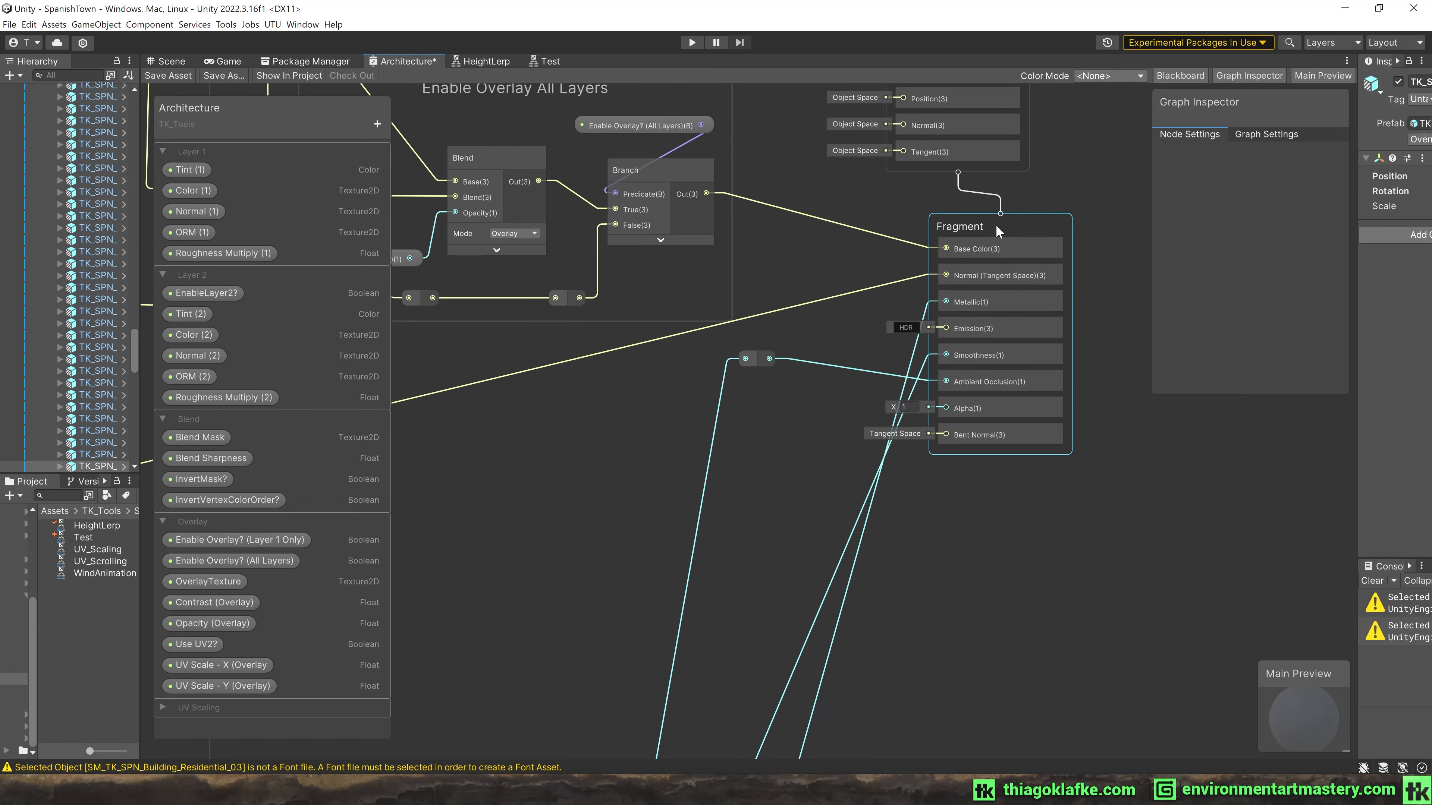
middle_click_drag(996, 224, 938, 250)
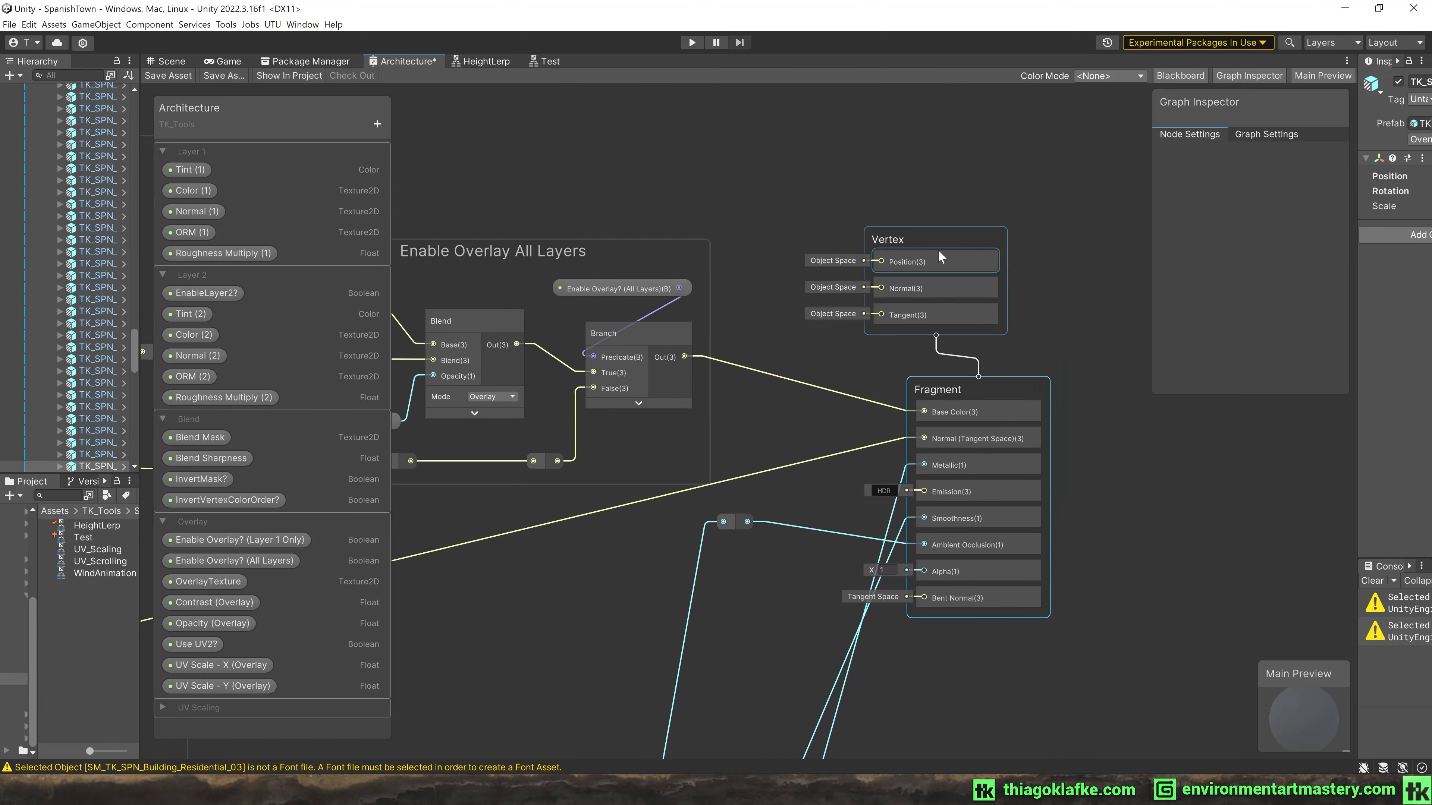
left_click_drag(937, 250, 971, 237)
left_click(812, 344)
Save the Architecture shader graph and hide the Blackboard.
scroll(796, 359, "down", 2)
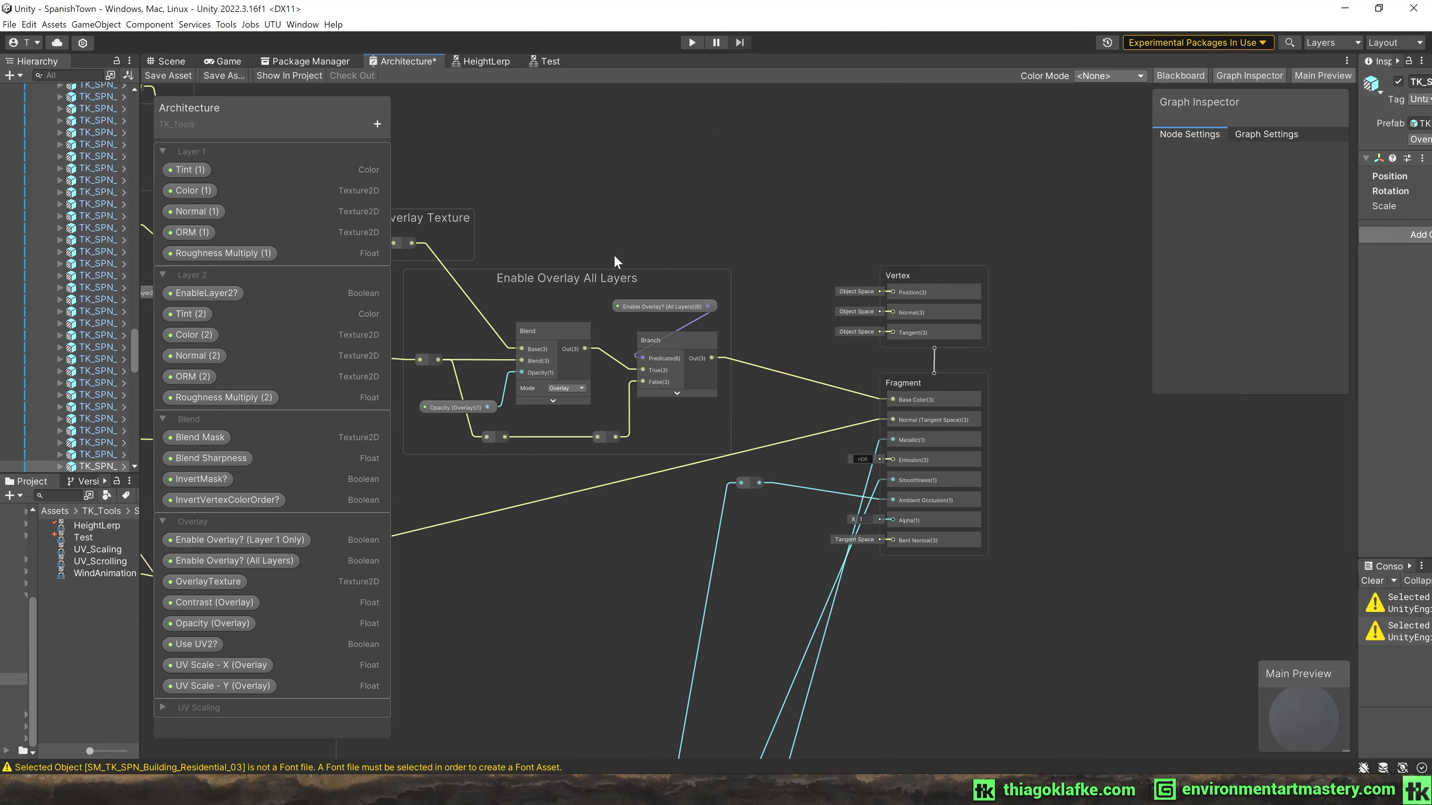
middle_click_drag(614, 256, 851, 89)
scroll(744, 215, "down", 2)
middle_click_drag(603, 235, 1026, 301)
middle_click_drag(1065, 357, 1054, 451)
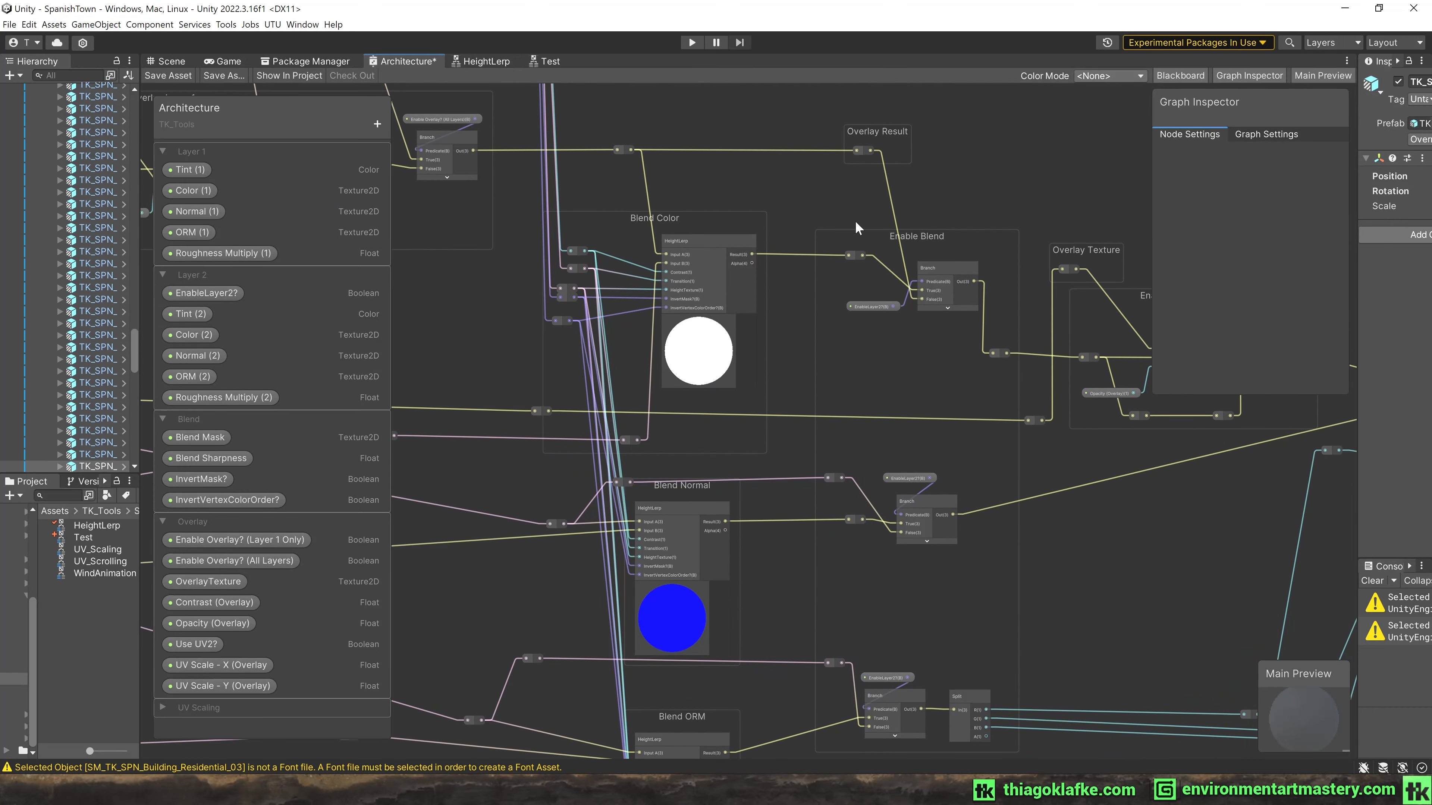
left_click(163, 78)
left_click(708, 279)
left_click(1177, 76)
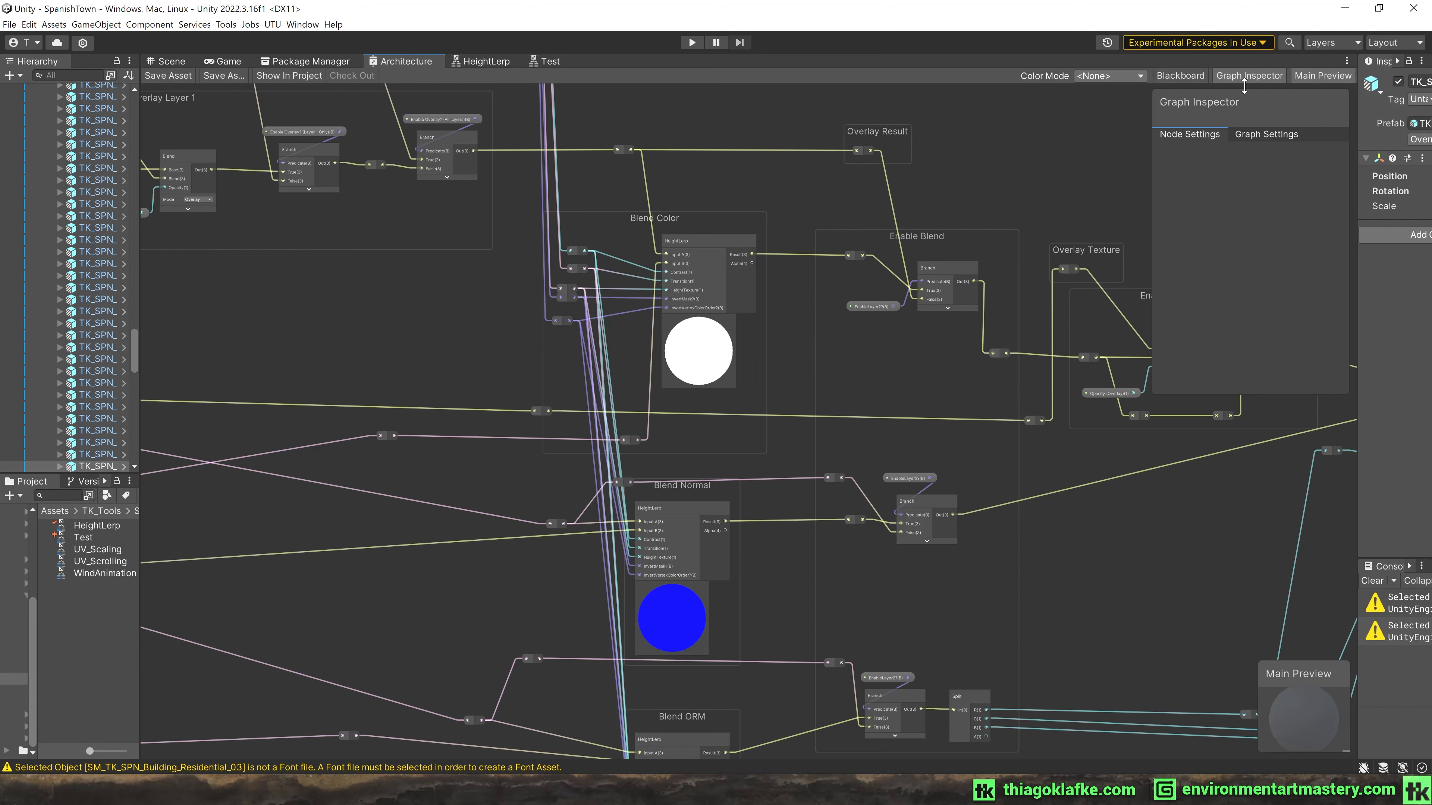
Review the UV Scaling group, the Layer 1 texture samplers with their tint multiply, and the Layer 1 Roughness multiply group.
middle_click_drag(279, 175, 1023, 294)
middle_click_drag(514, 180, 1129, 238)
middle_click_drag(455, 276, 988, 331)
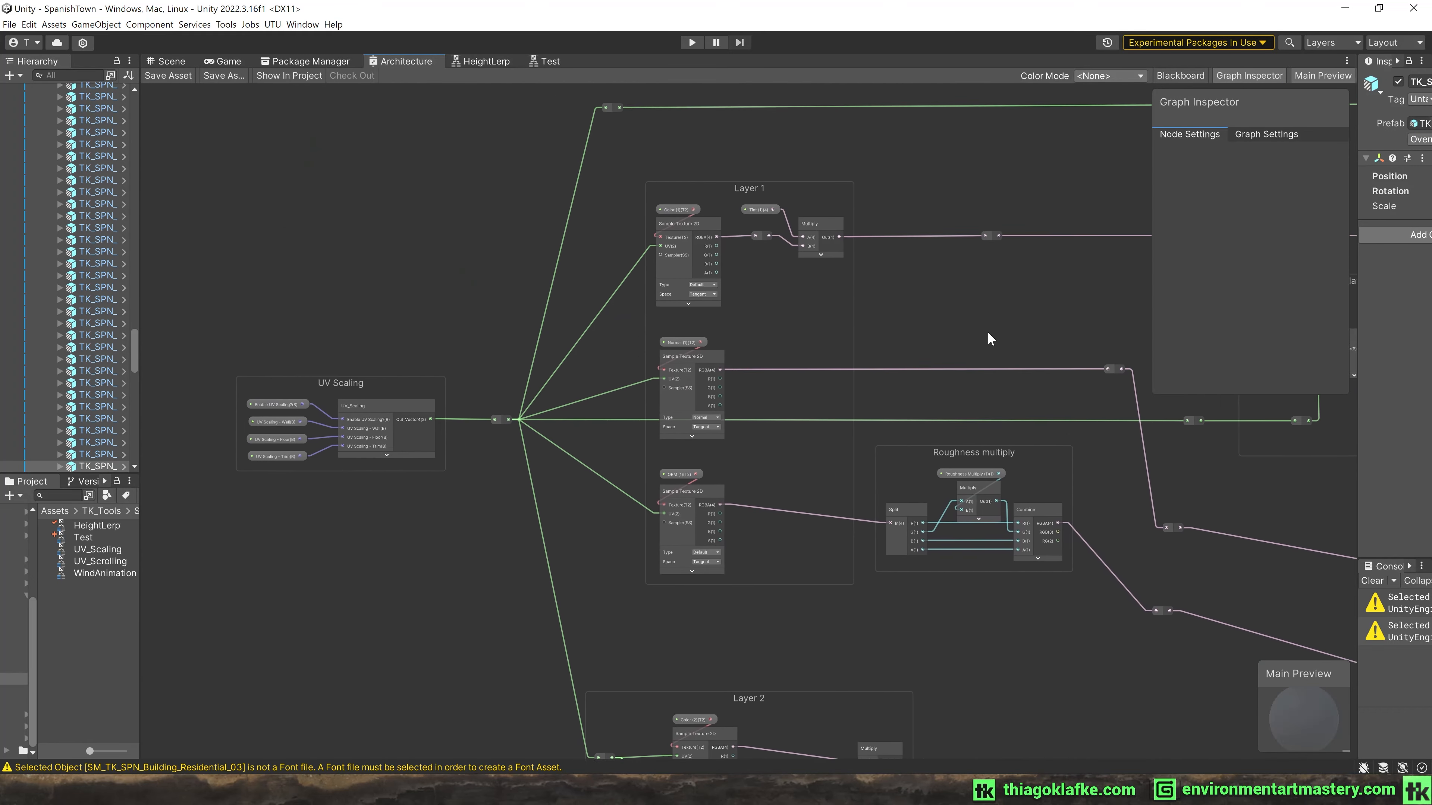
middle_click_drag(355, 345, 465, 308)
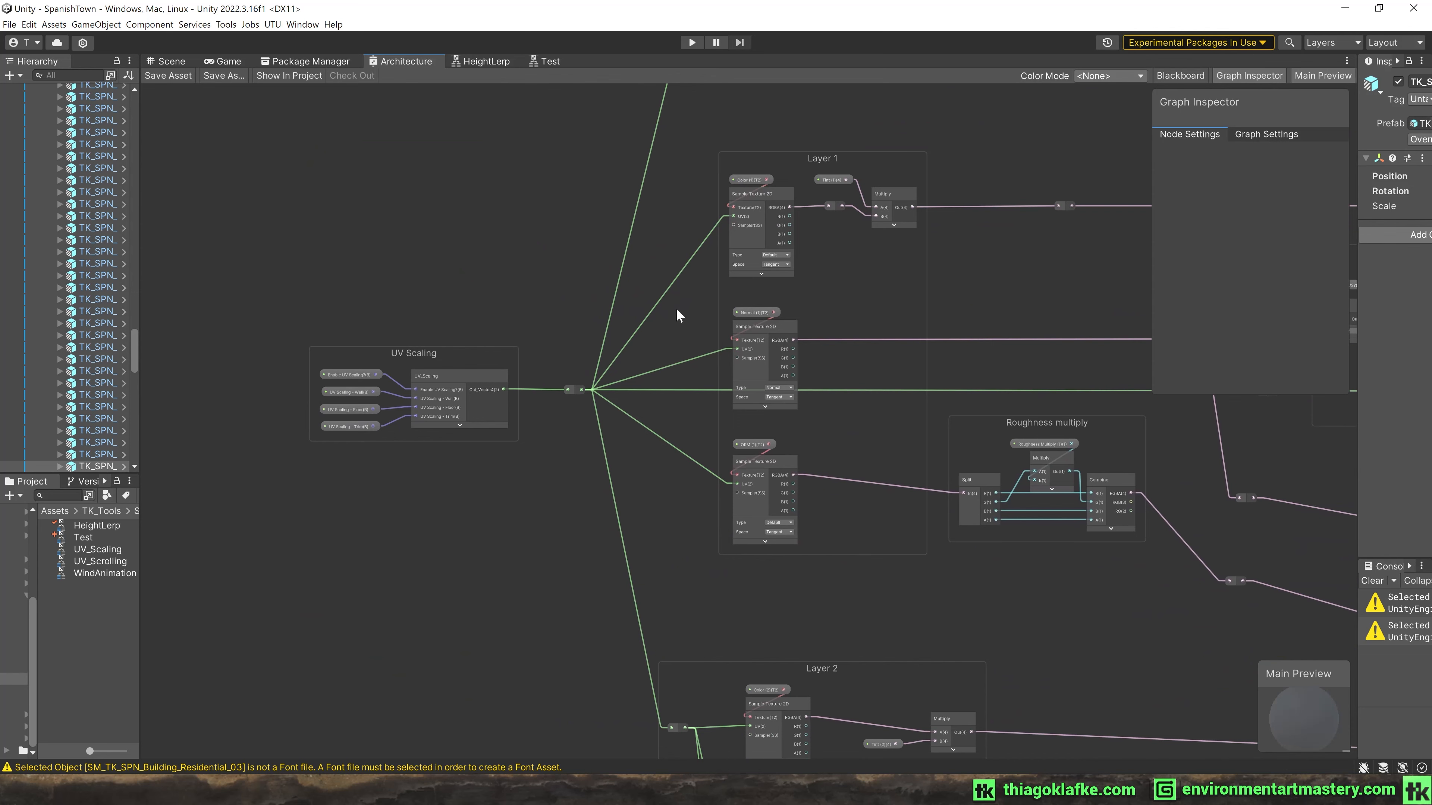
scroll(695, 151, "up", 5)
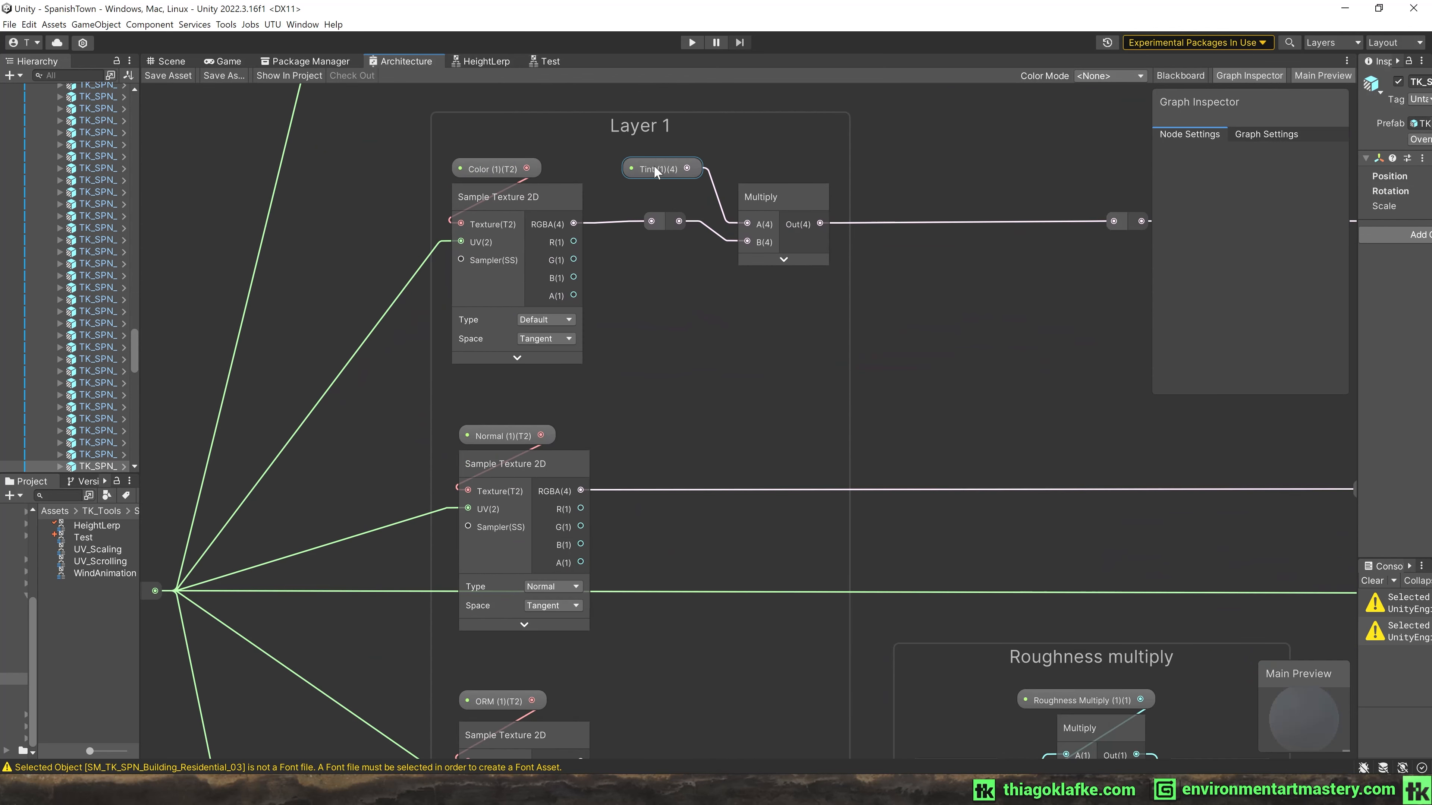
scroll(653, 165, "up", 1)
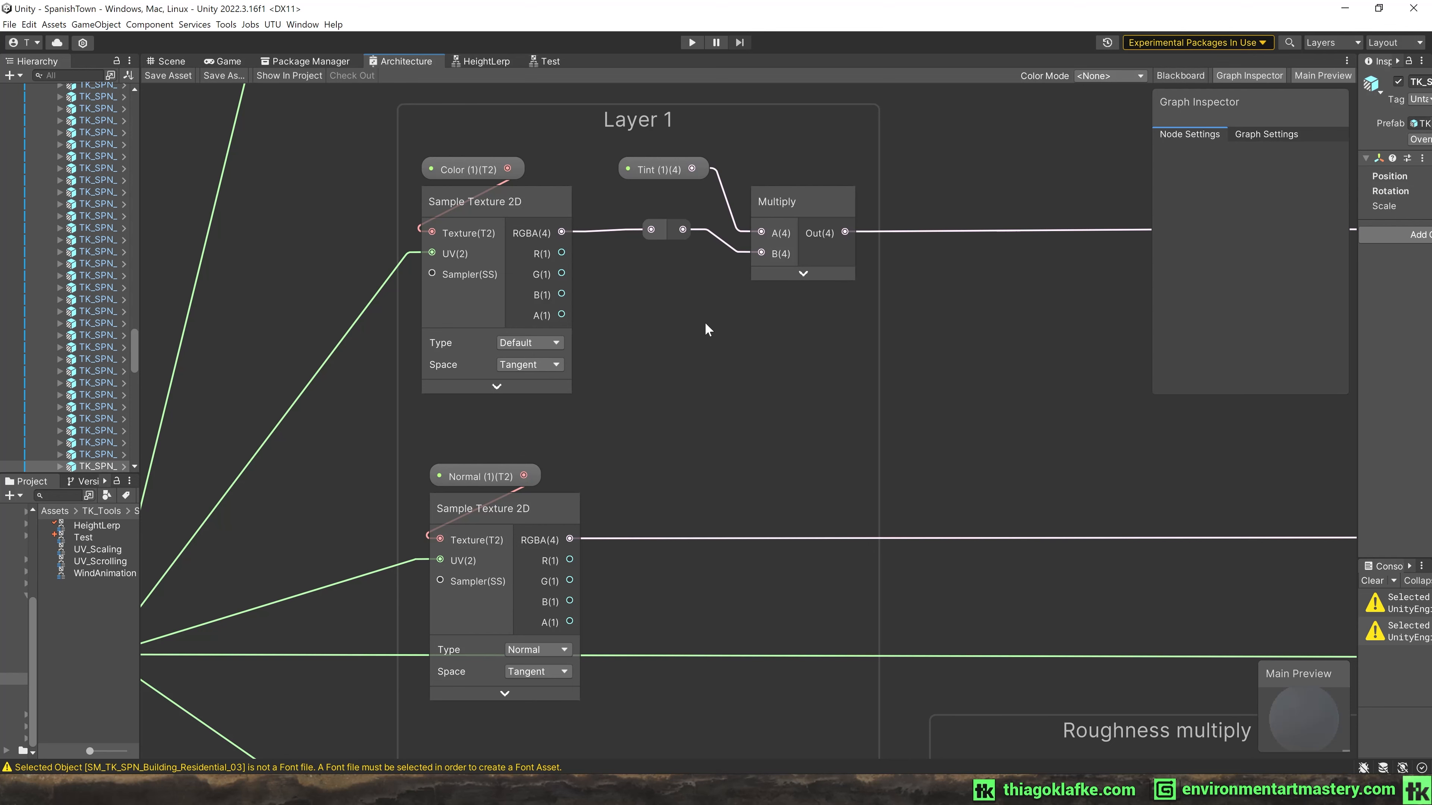
middle_click_drag(684, 445, 596, 125)
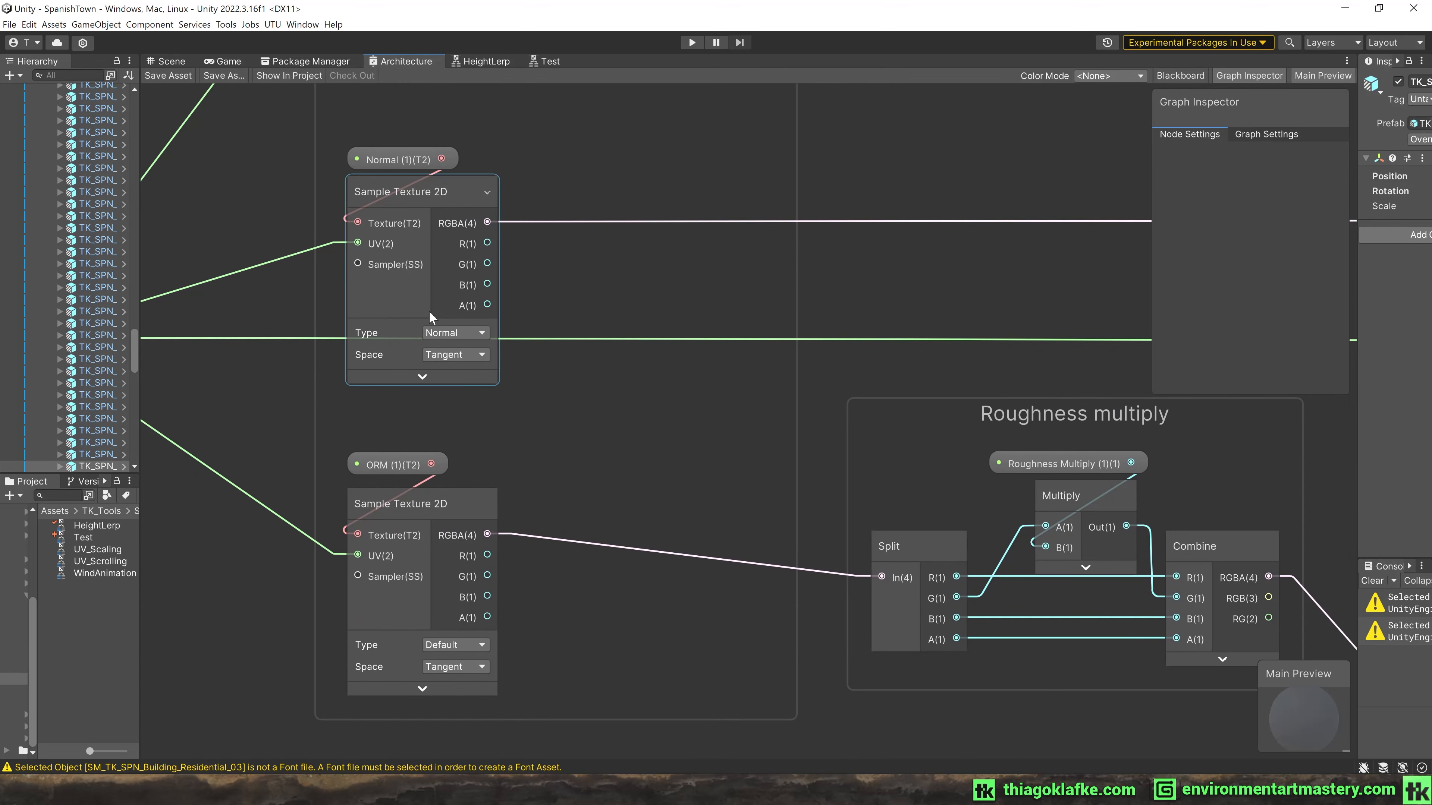
middle_click_drag(1050, 354, 613, 242)
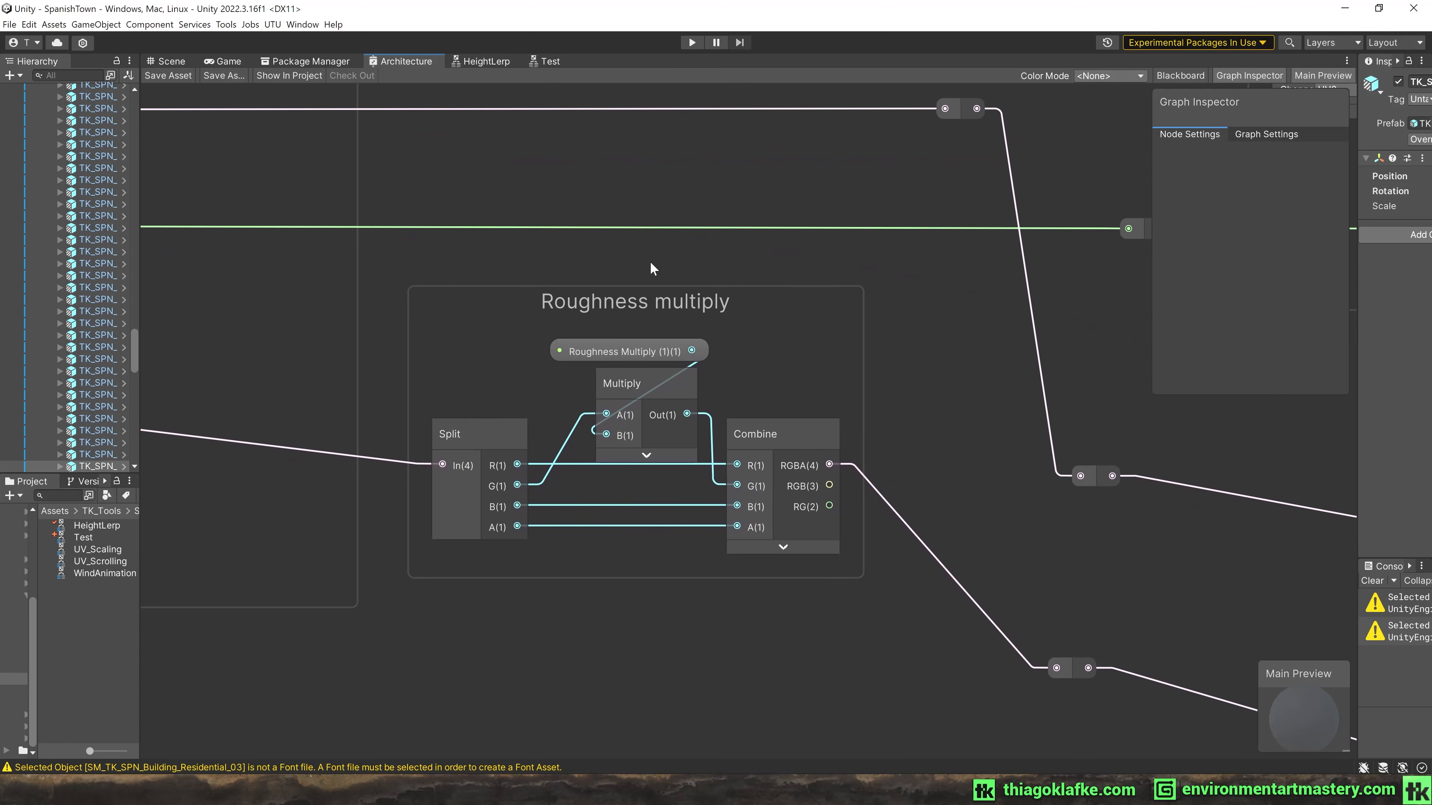
Review the Handle Overlay UVs group and follow its output through the Contrast, Blend and Branch nodes of Overlay Layer 1.
scroll(647, 263, "down", 4)
middle_click_drag(645, 269, 423, 427)
scroll(1002, 303, "up", 5)
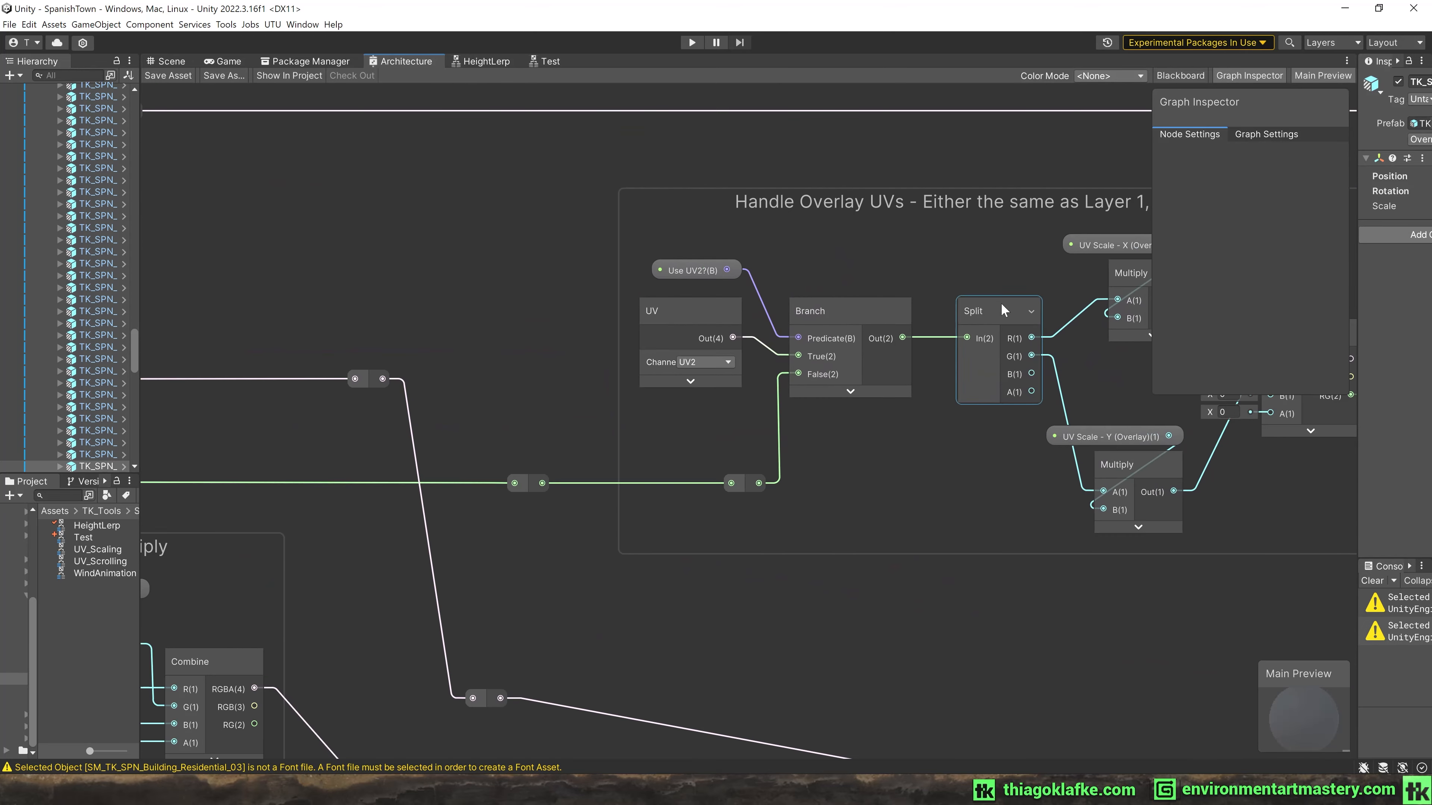
middle_click_drag(805, 239, 332, 215)
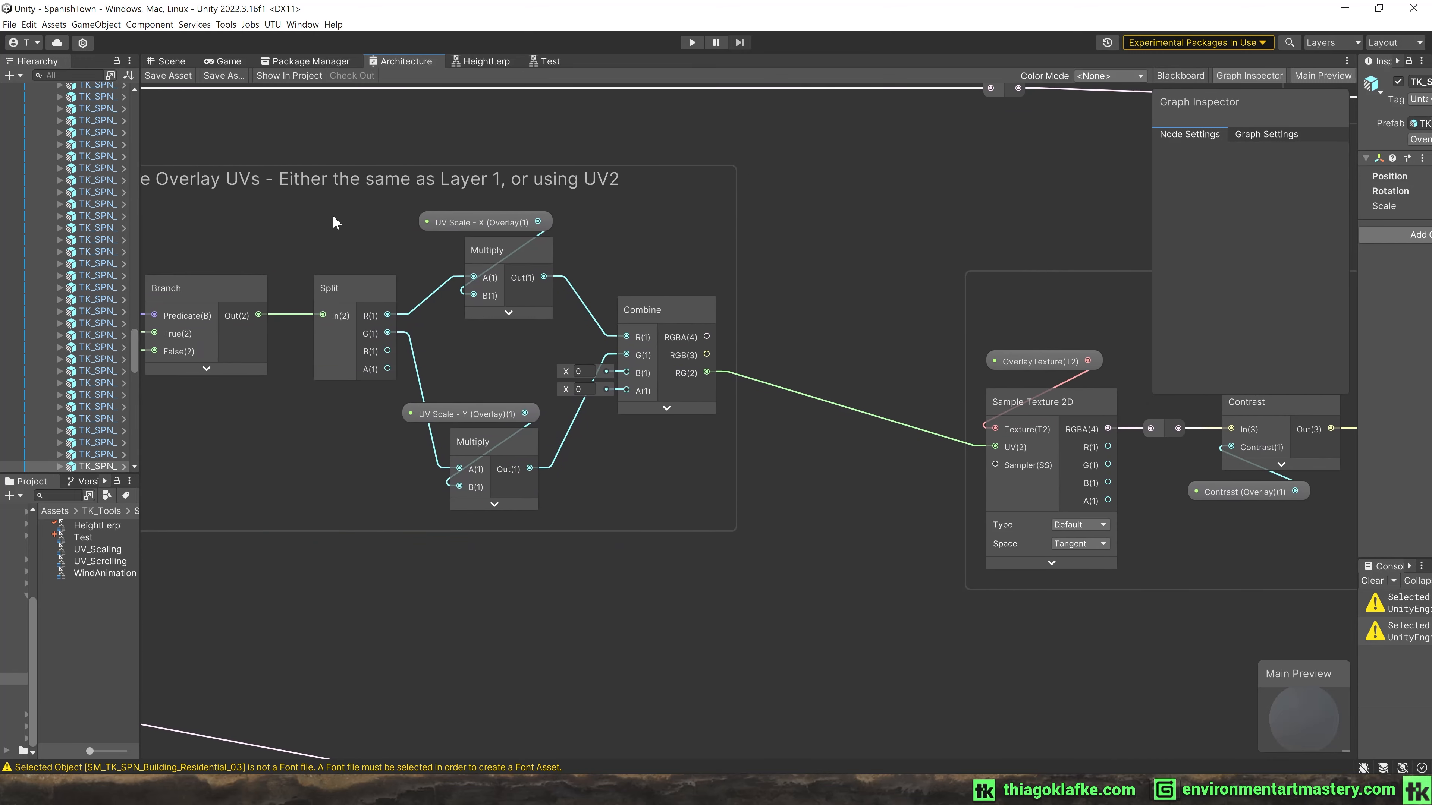
middle_click_drag(840, 222, 457, 211)
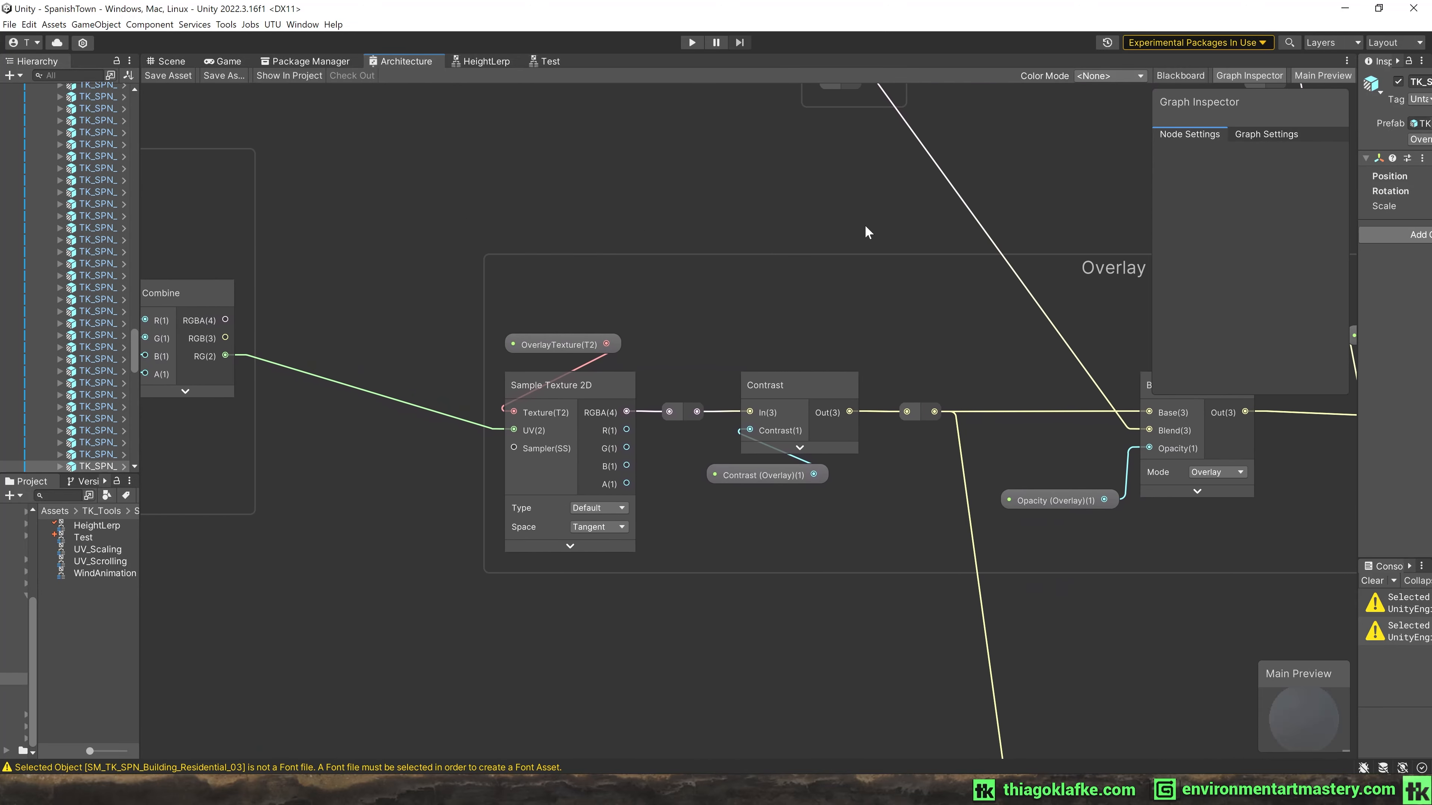
middle_click_drag(866, 226, 349, 228)
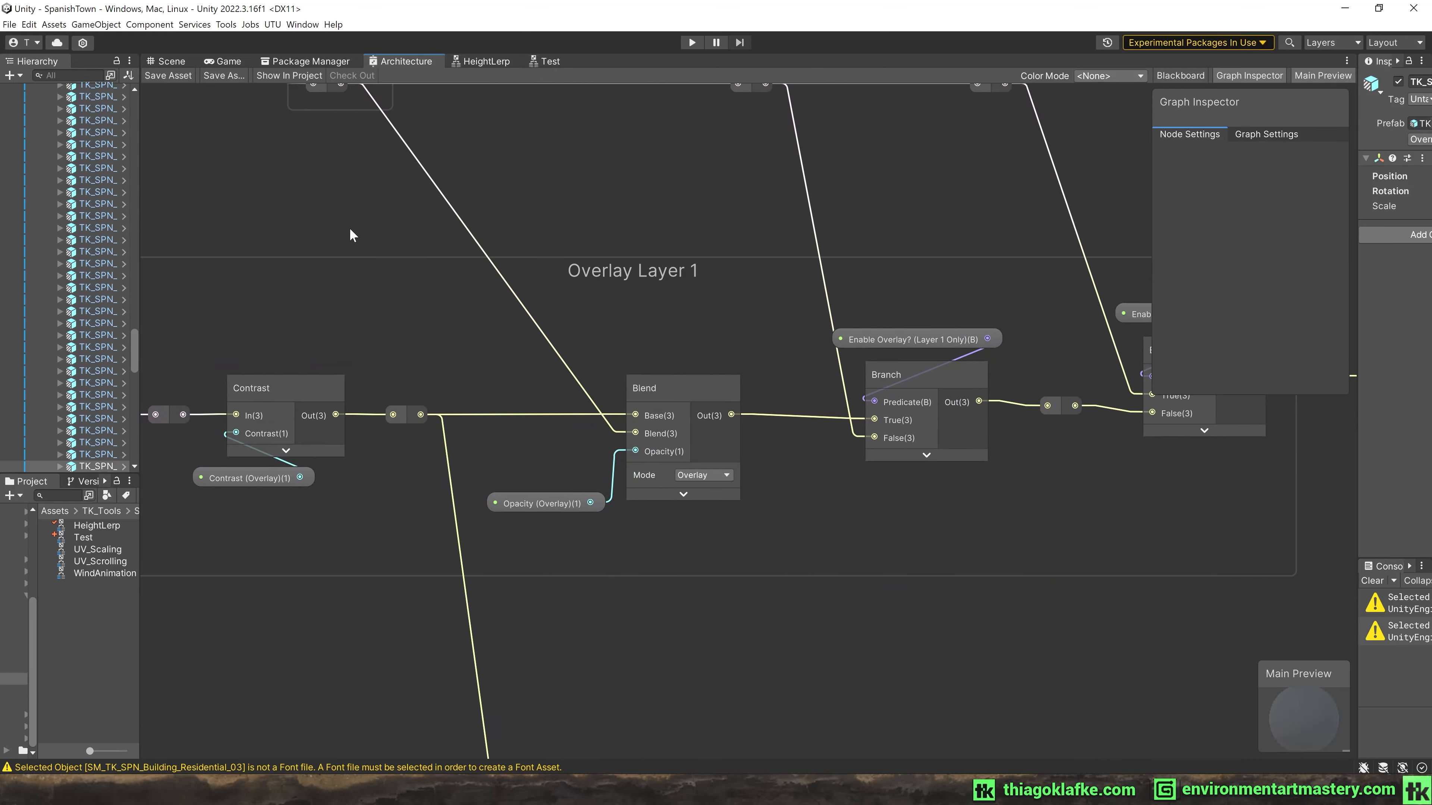
scroll(282, 229, "down", 5)
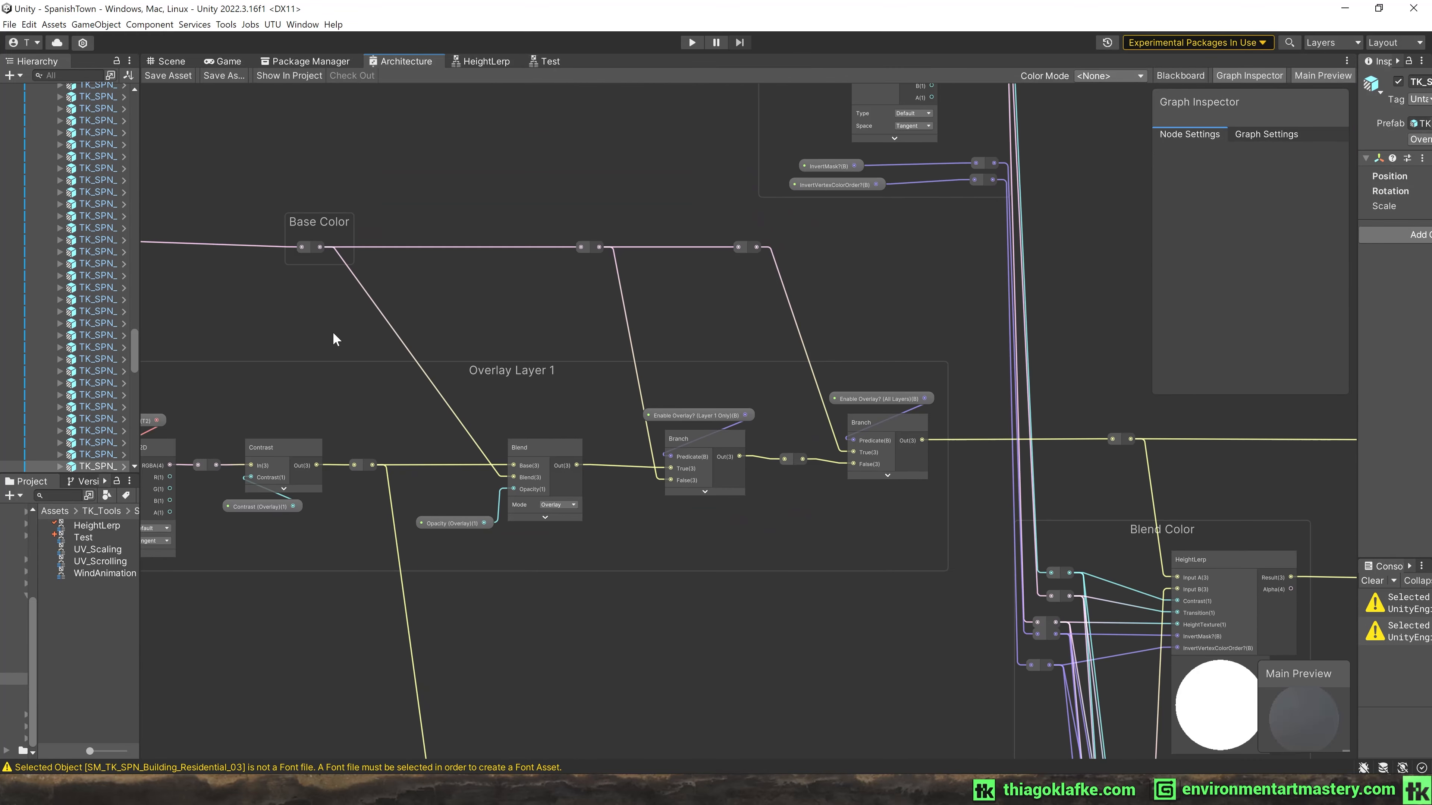
Trace the Blend Parameters wires through the Blend Color, Normal and ORM groups, the Enable Blend branches and the Fragment inputs.
middle_click_drag(578, 297, 393, 564)
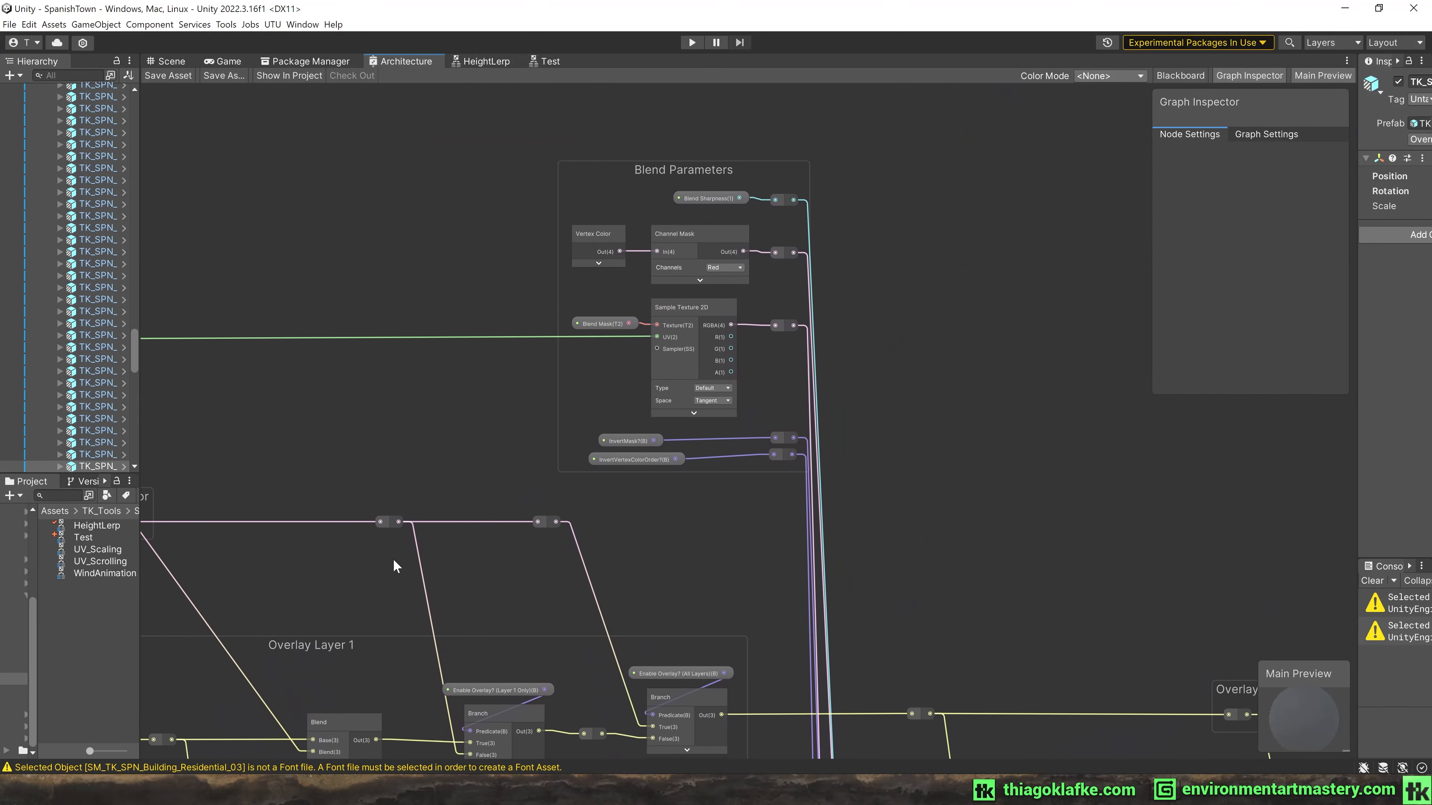
scroll(744, 301, "up", 3)
mouse_move(744, 300)
middle_mouse_down()
mouse_move(730, 346)
mouse_move(723, 299)
middle_mouse_up()
scroll(724, 300, "down", 2)
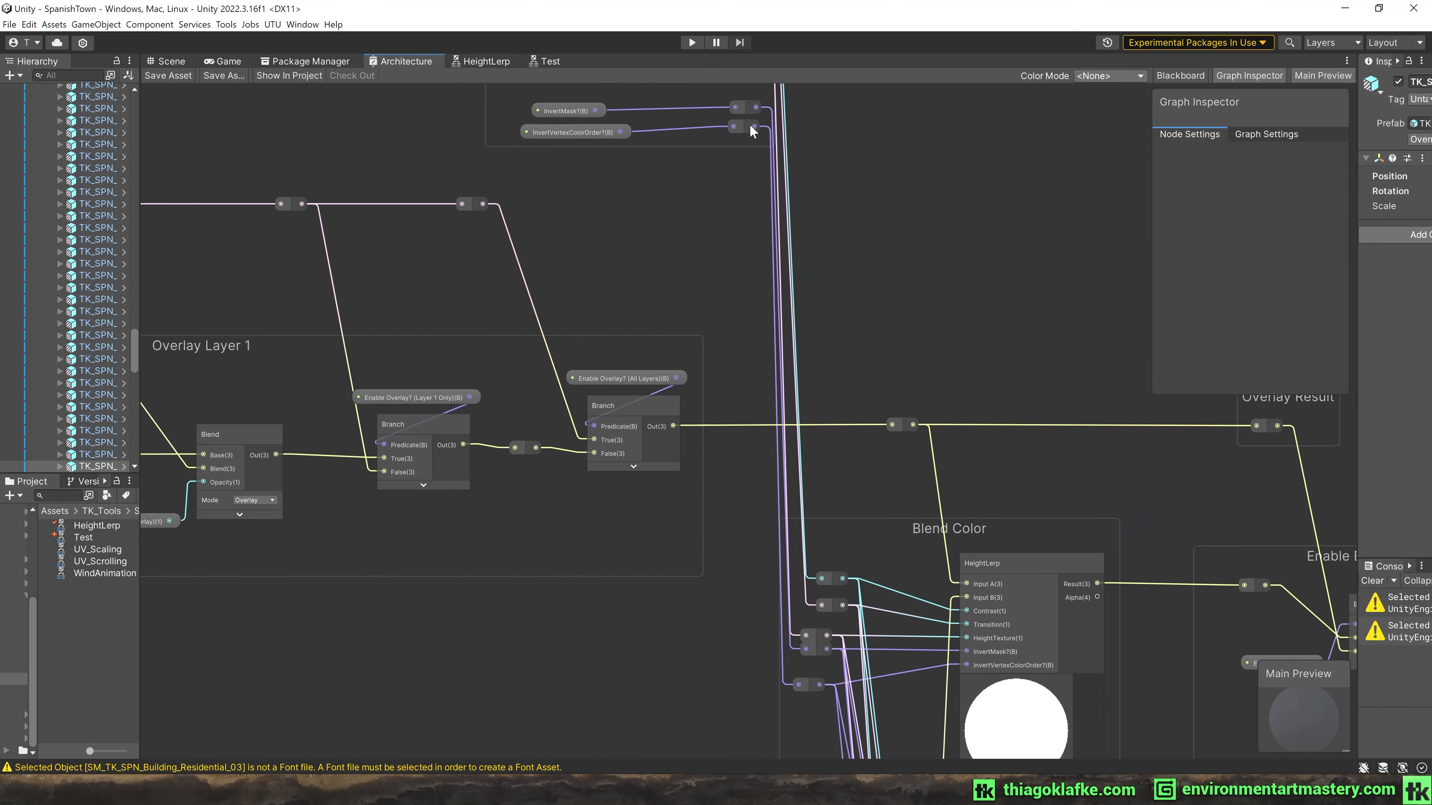
middle_click_drag(860, 184, 738, 154)
middle_click_drag(920, 520, 856, 233)
middle_click_drag(804, 577, 794, 235)
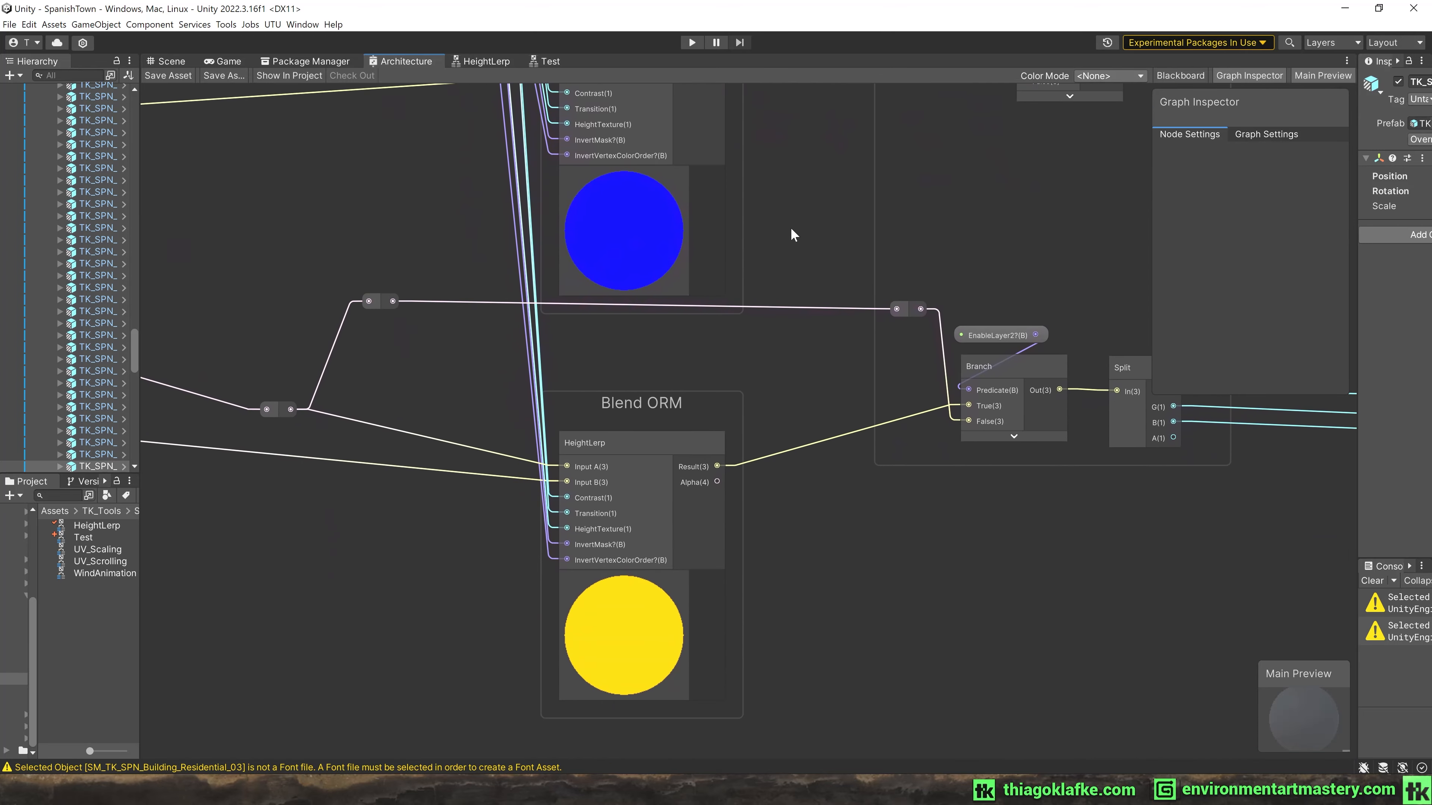
middle_click_drag(709, 242, 346, 633)
middle_click_drag(602, 279, 64, 396)
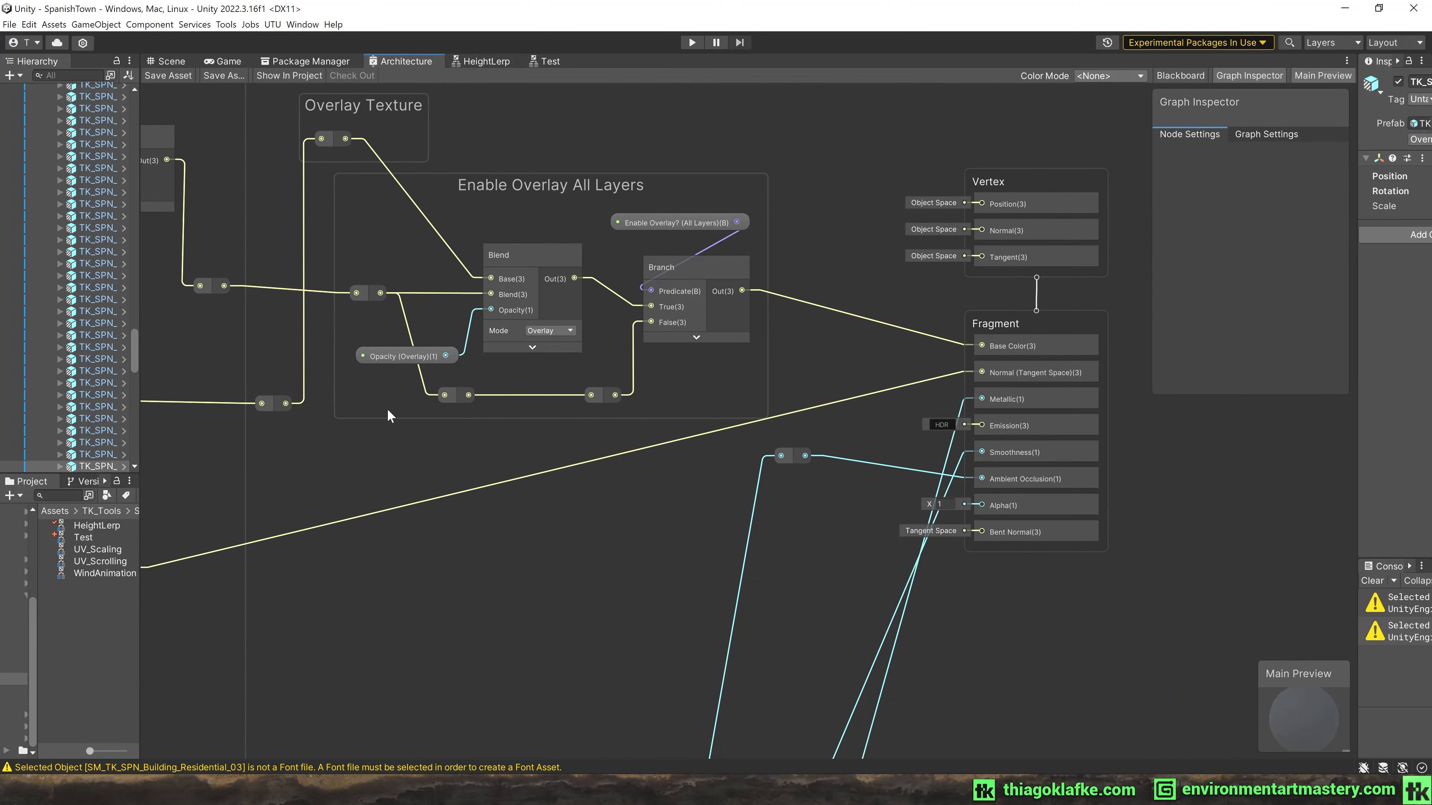
Trace the graph back from the Fragment inputs to the Layer 2 and UV Scaling groups and survey the complete layout.
scroll(388, 410, "down", 2)
middle_click_drag(390, 529, 888, 184)
middle_click_drag(364, 329, 911, 325)
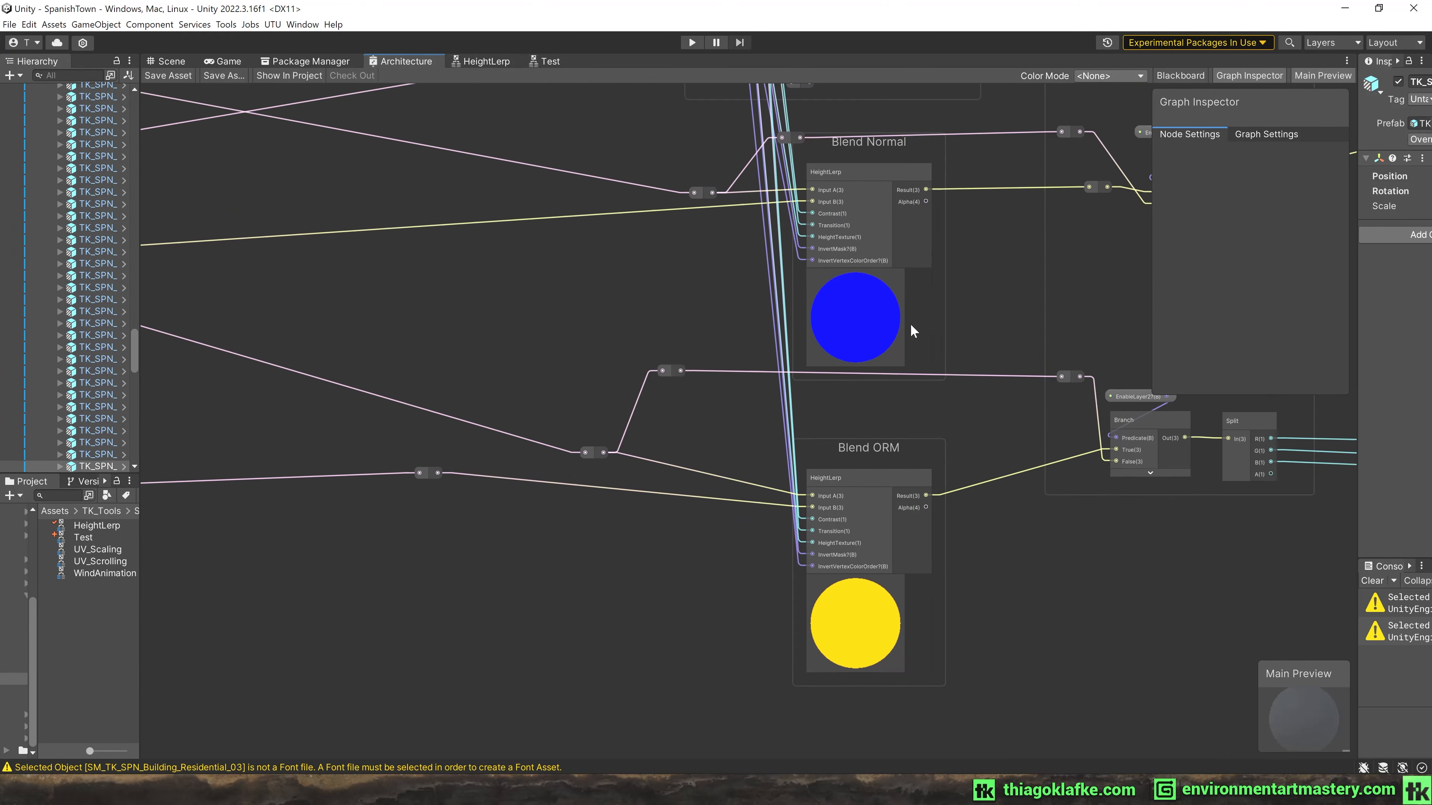
middle_click_drag(238, 284, 826, 265)
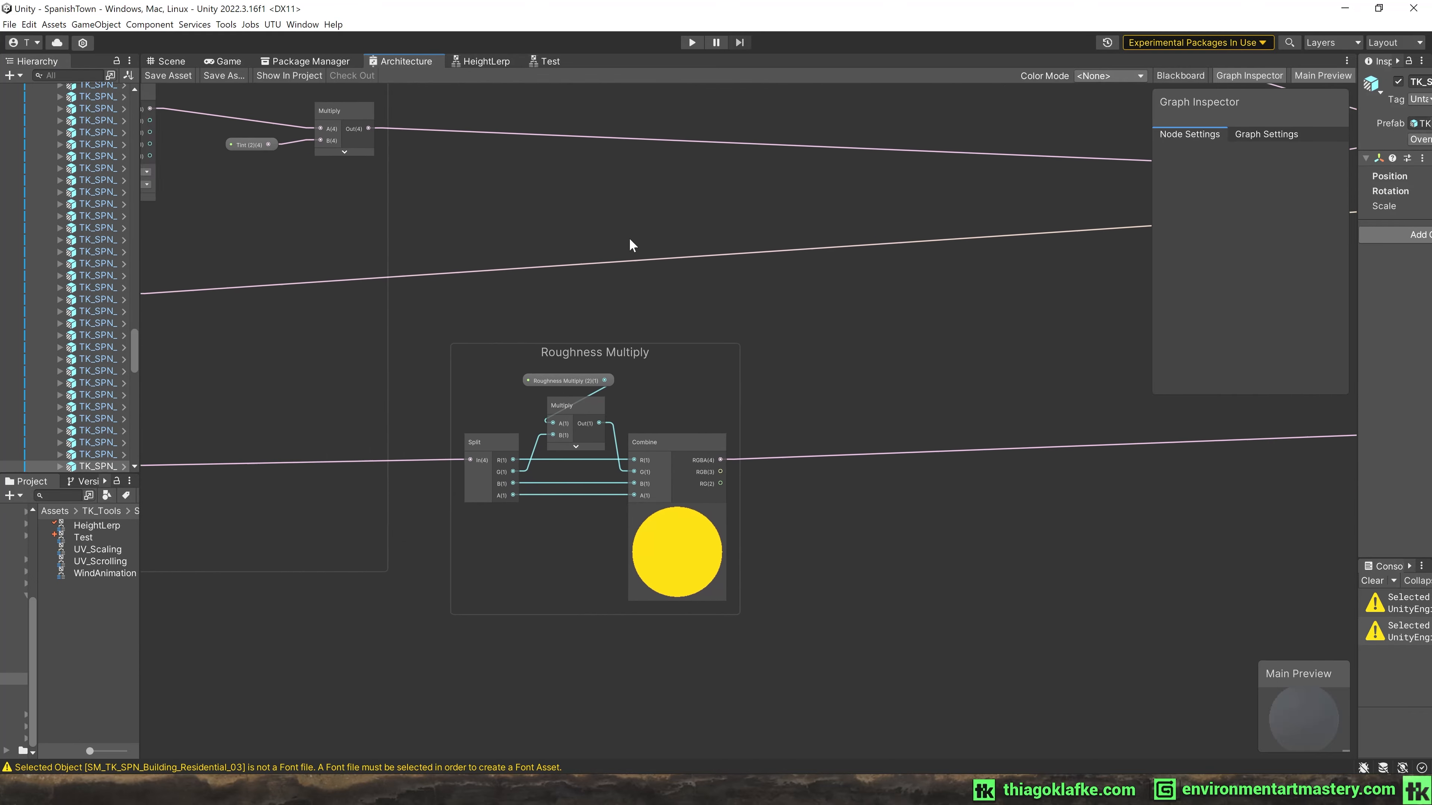
middle_click_drag(629, 245, 856, 262)
scroll(853, 342, "down", 4)
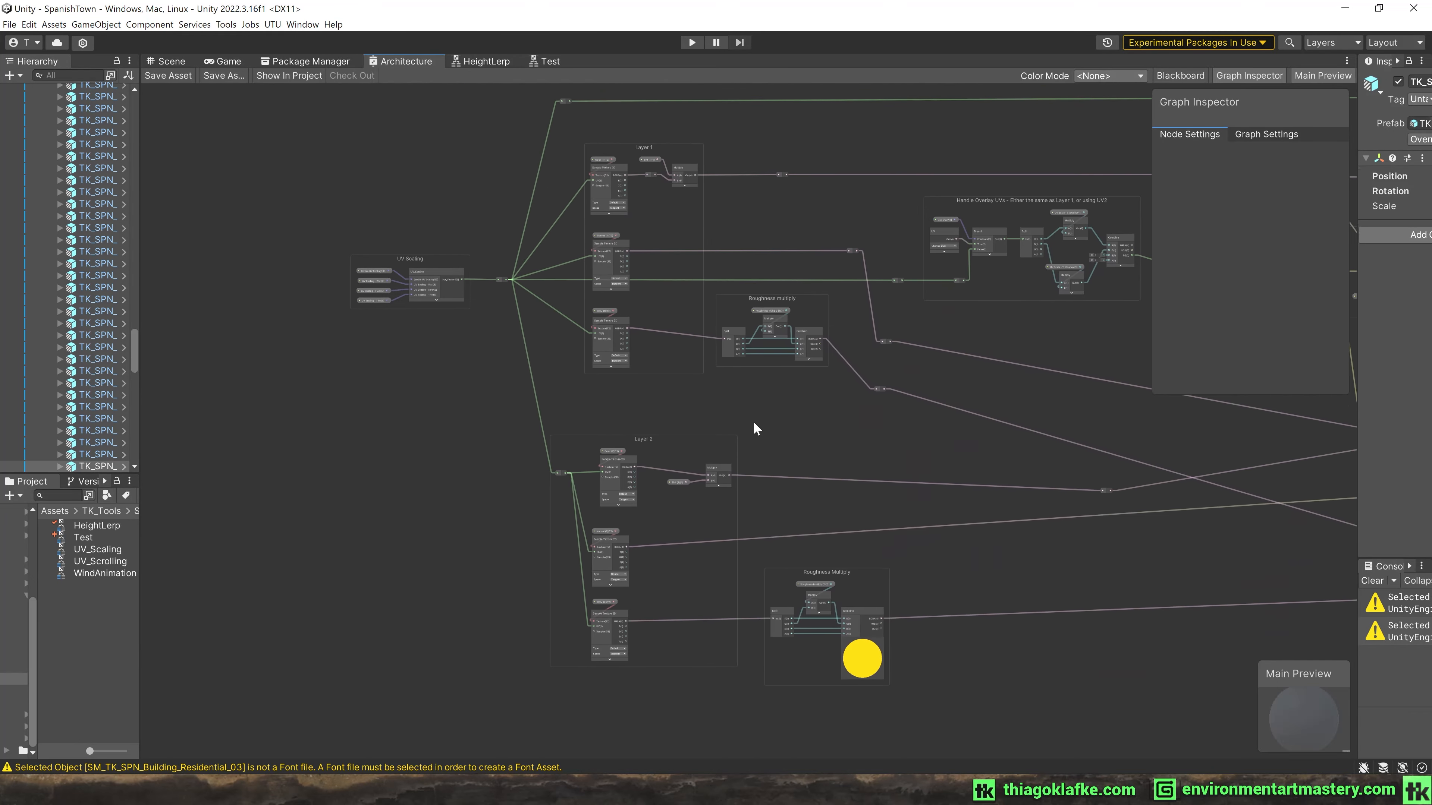
middle_click_drag(755, 423, 463, 441)
scroll(872, 367, "down", 1)
middle_click_drag(858, 367, 262, 376)
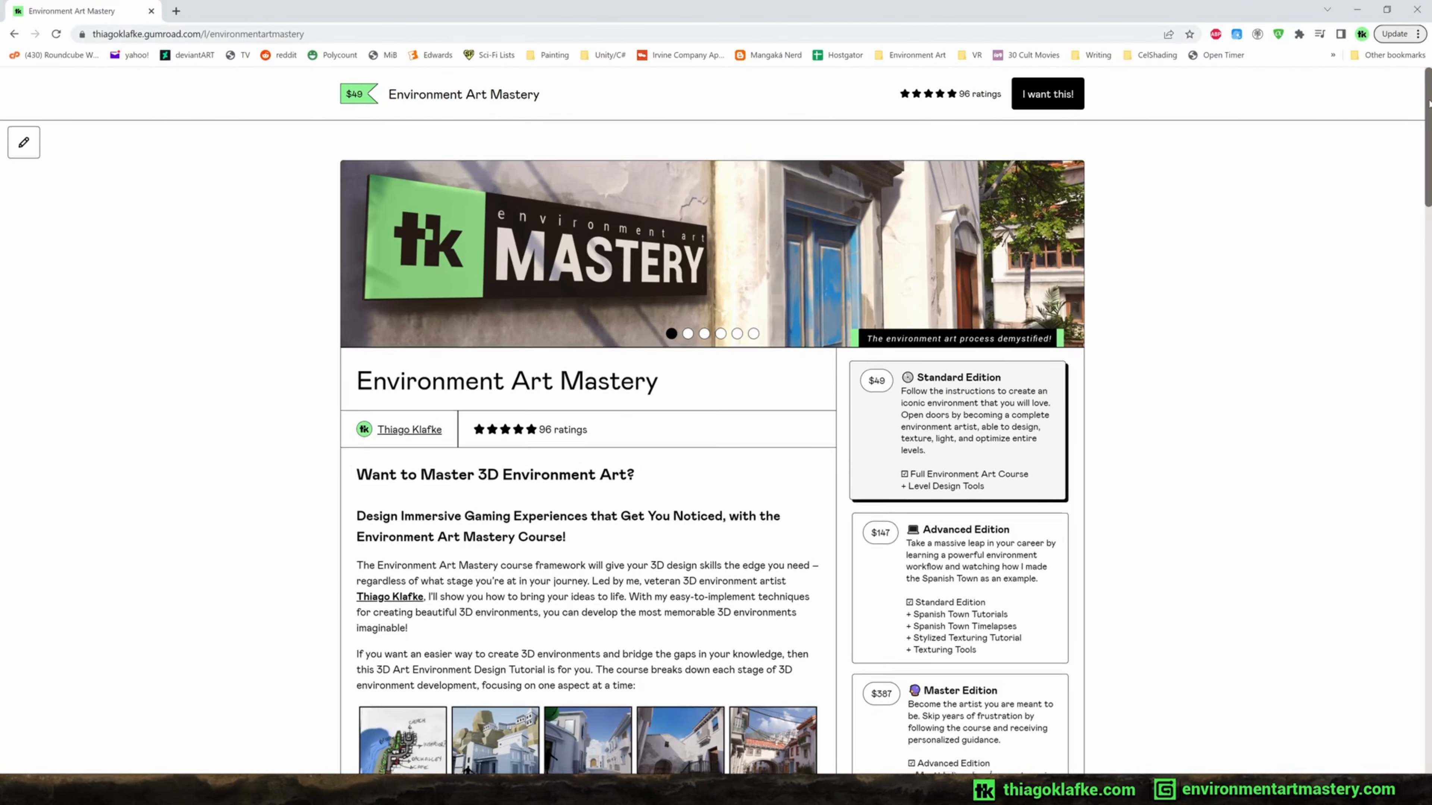
left_click_drag(1427, 104, 1429, 310)
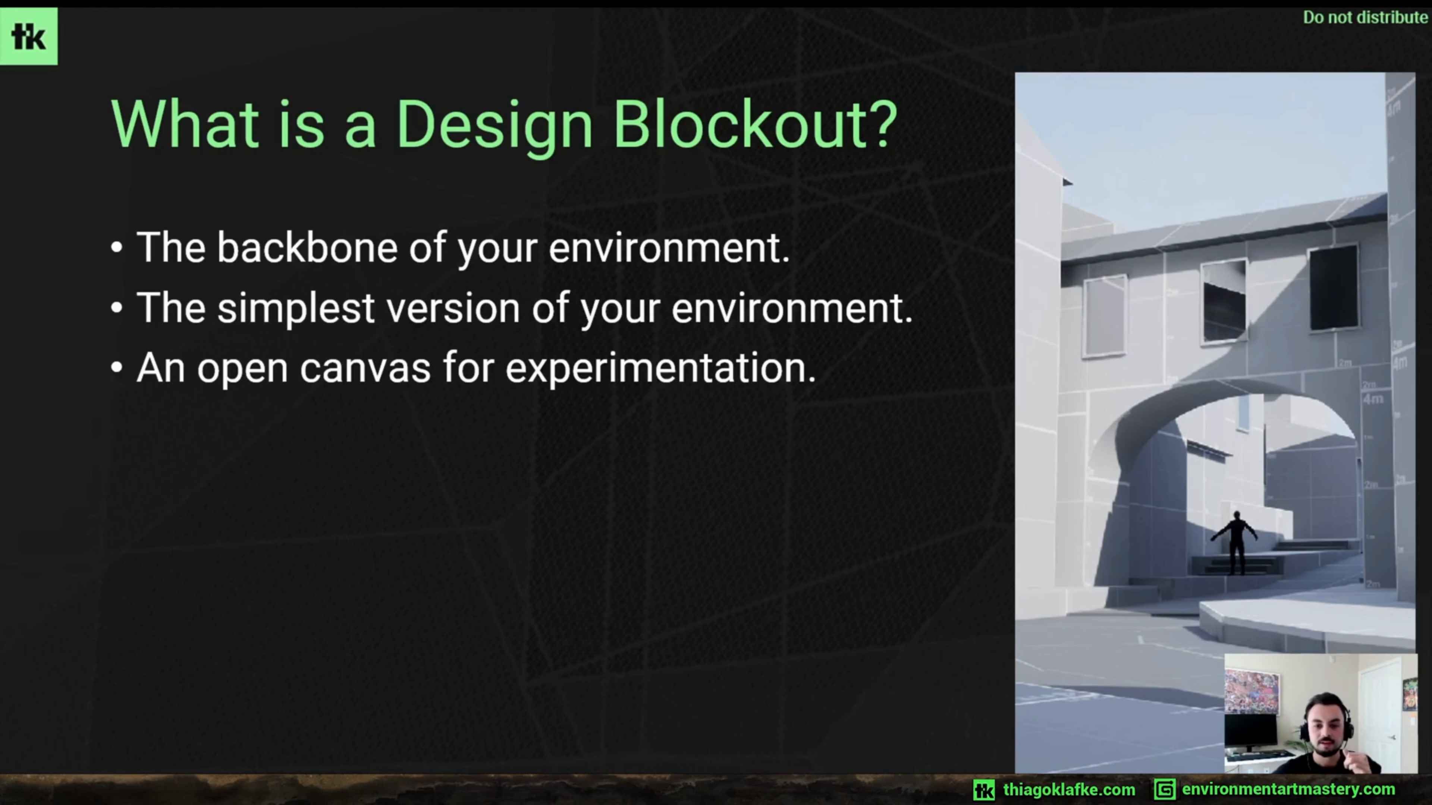
key("Right")
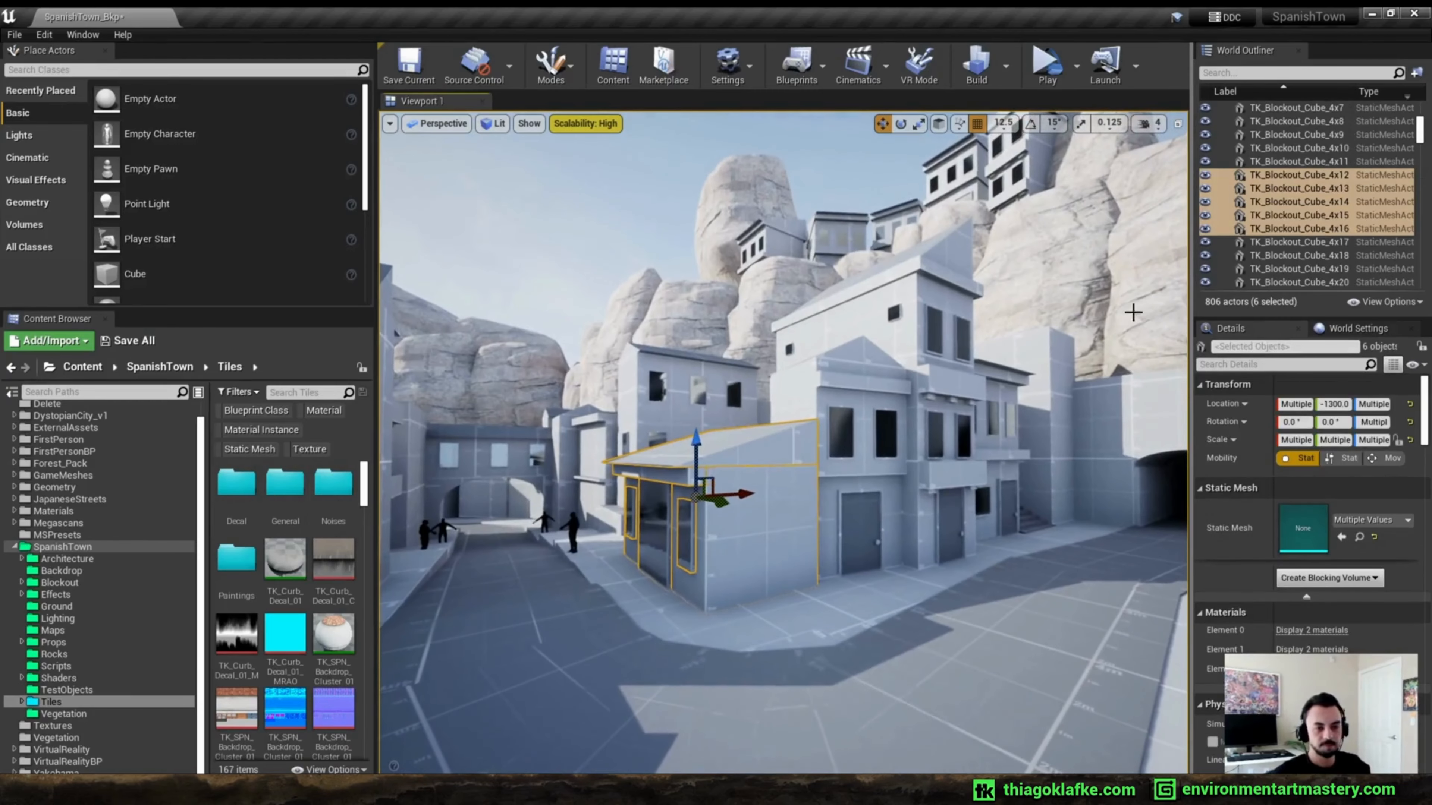
left_click(1005, 576)
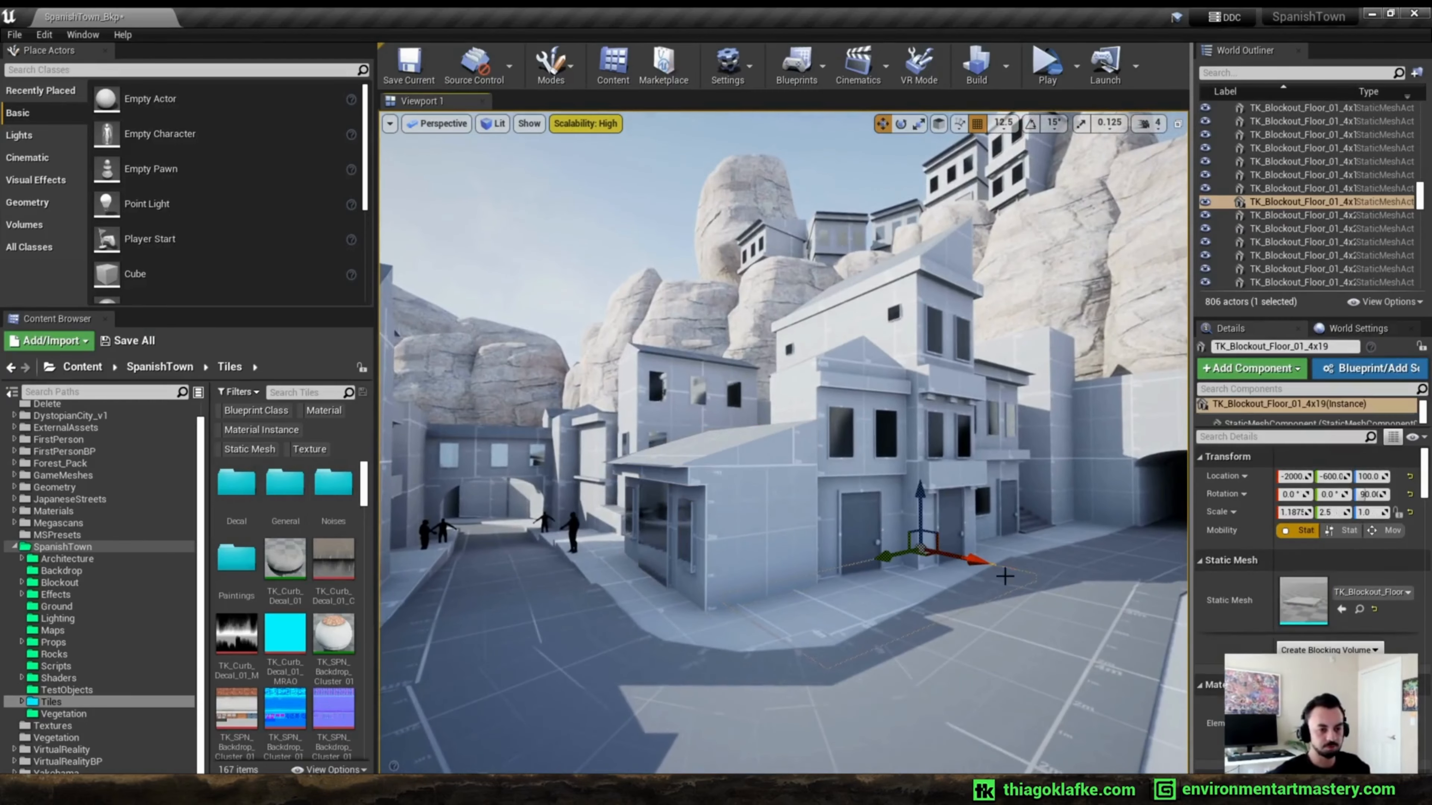
left_click(1359, 609)
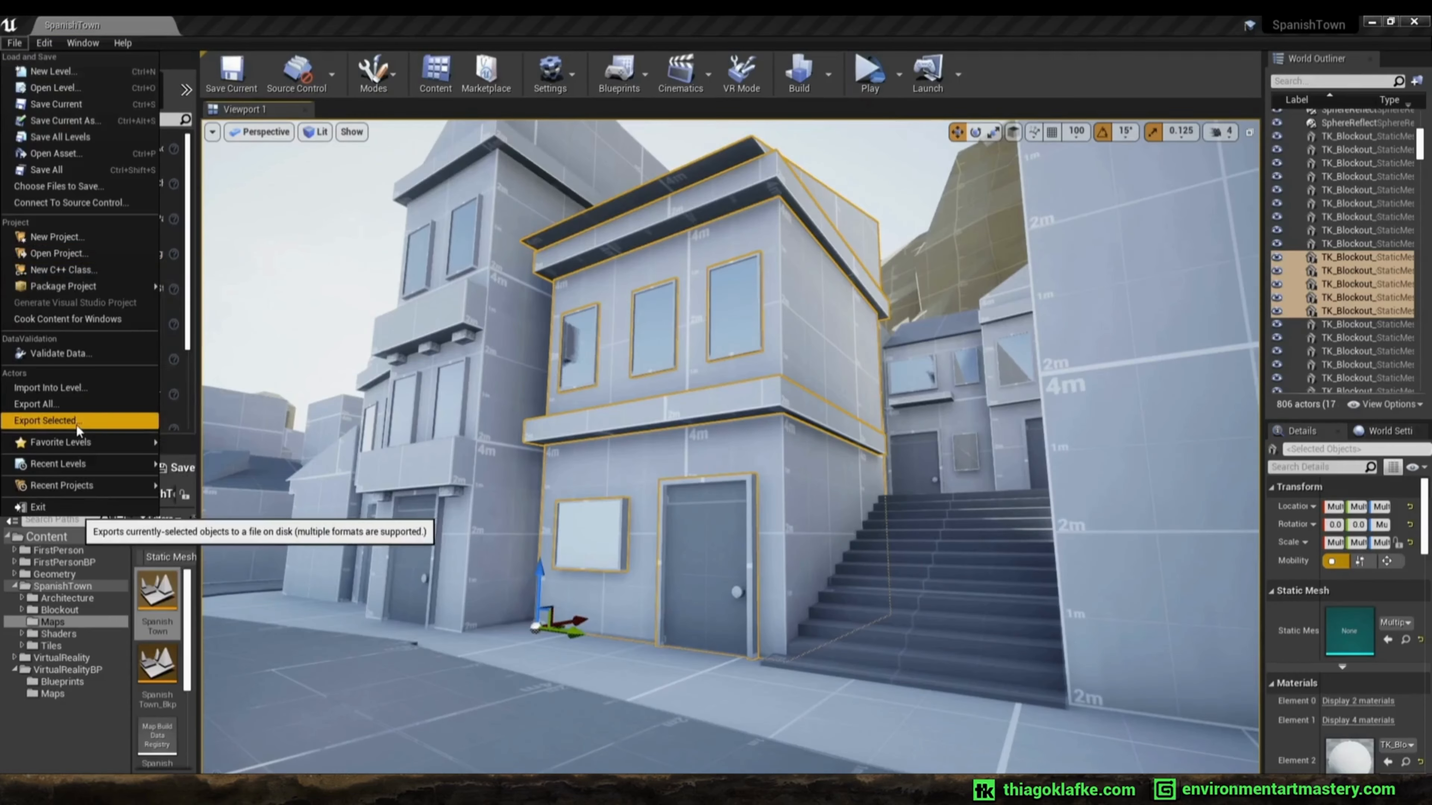
Export the selected blockout building pieces from Unreal Editor.
left_click(76, 425)
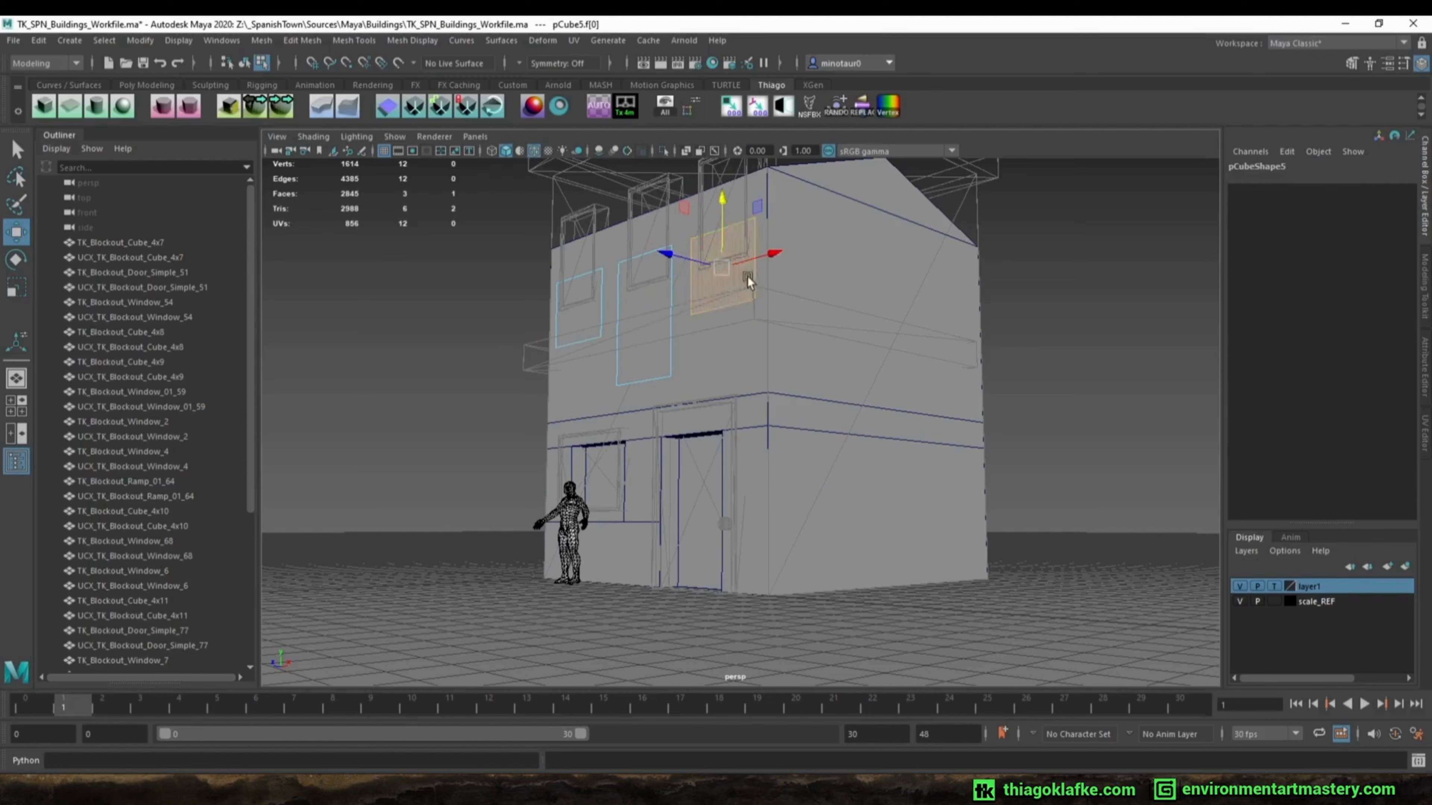
key("r")
key("F8")
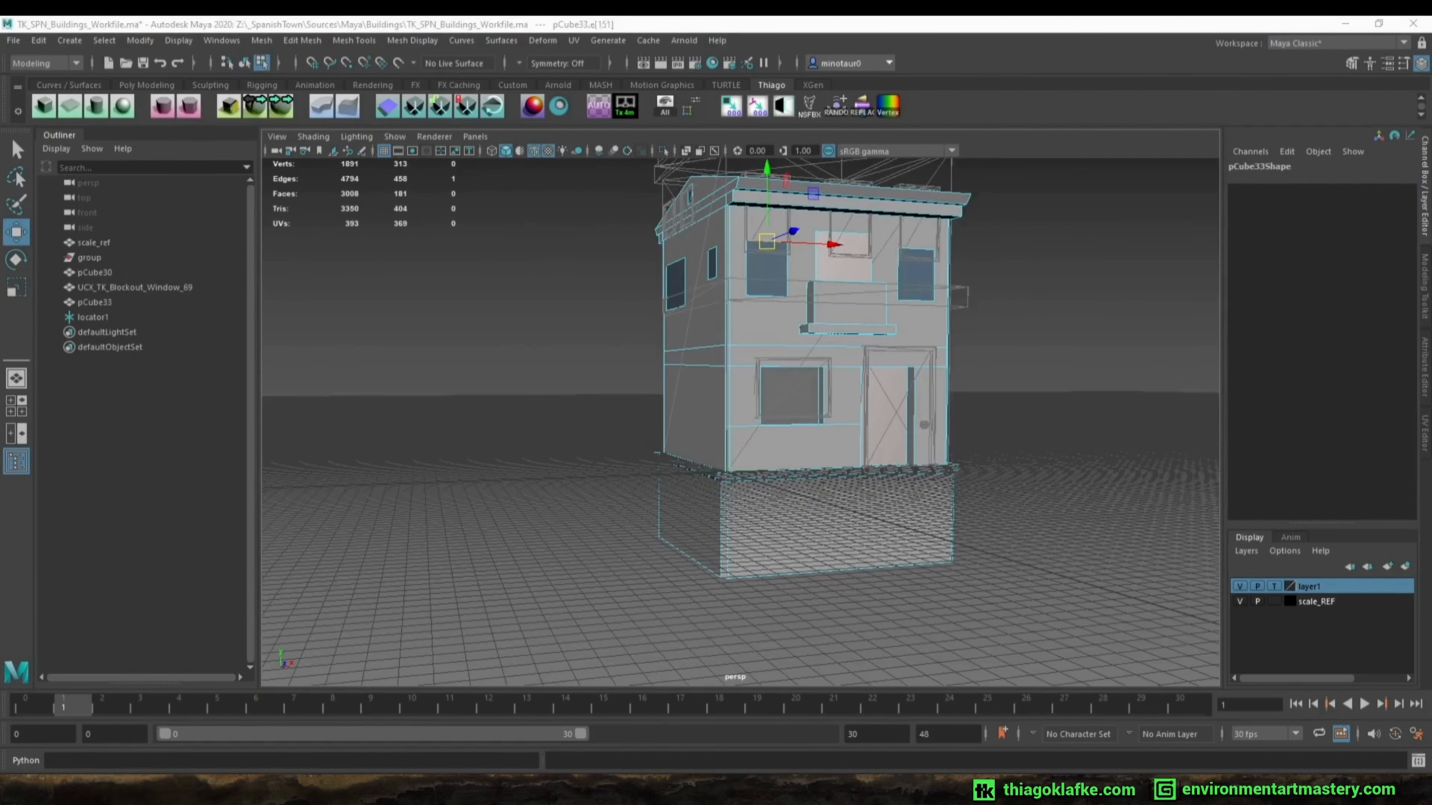
key("F8")
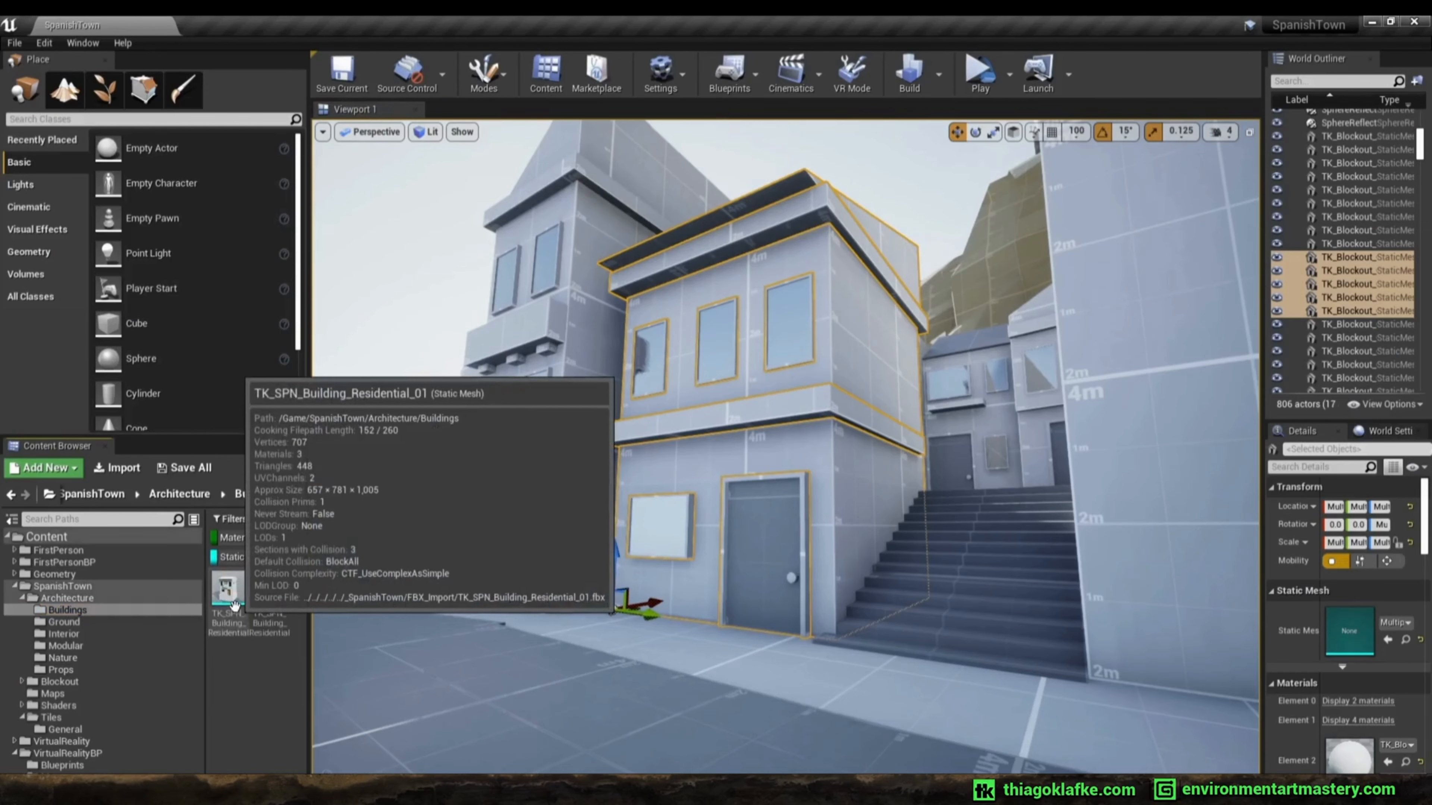
Switch to Unreal Editor, place the TK_SPN_Building_Residential_01 mesh beside the stairs and delete the blockout pieces it replaces.
left_click_drag(595, 614, 599, 612)
left_click(817, 230)
key("Delete")
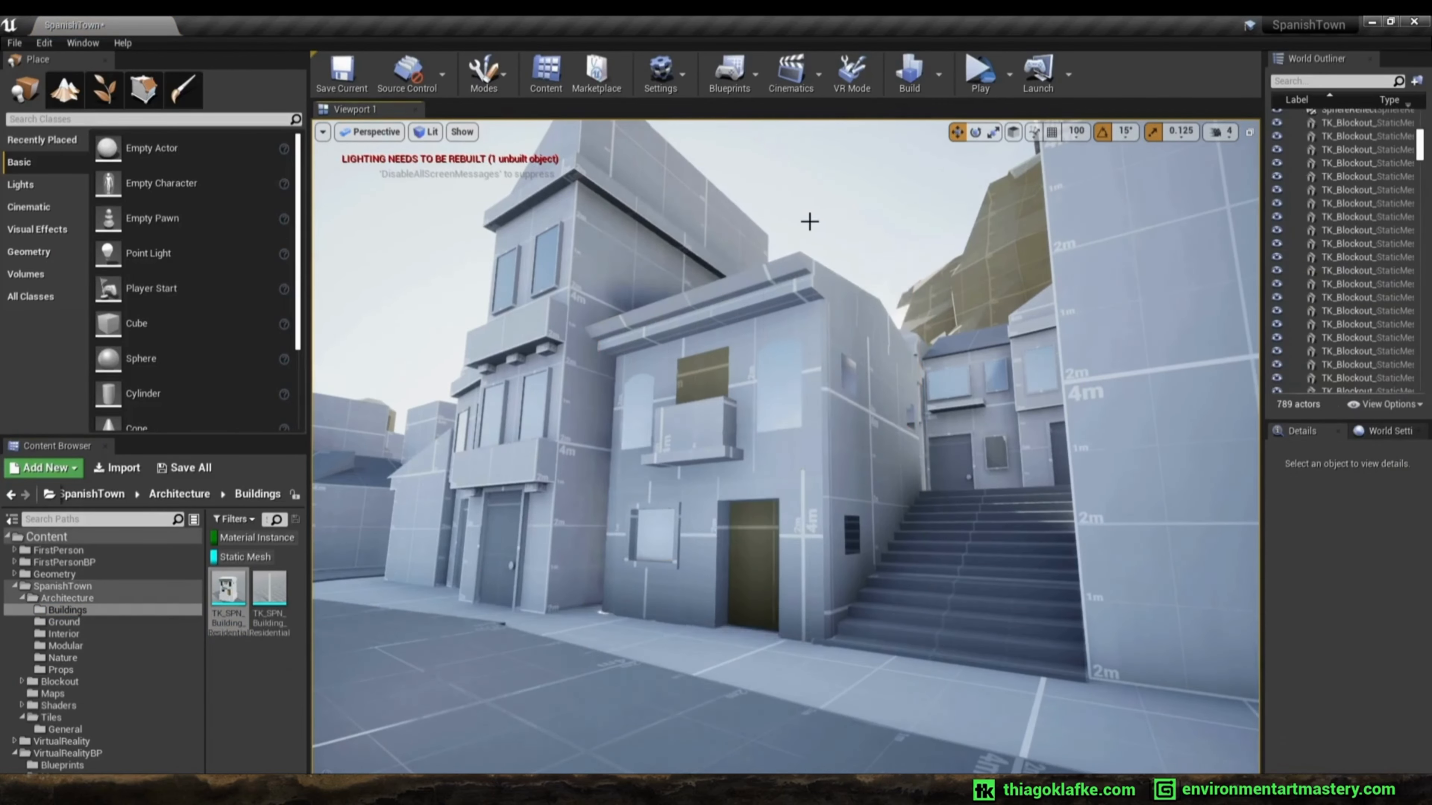
left_click(738, 421)
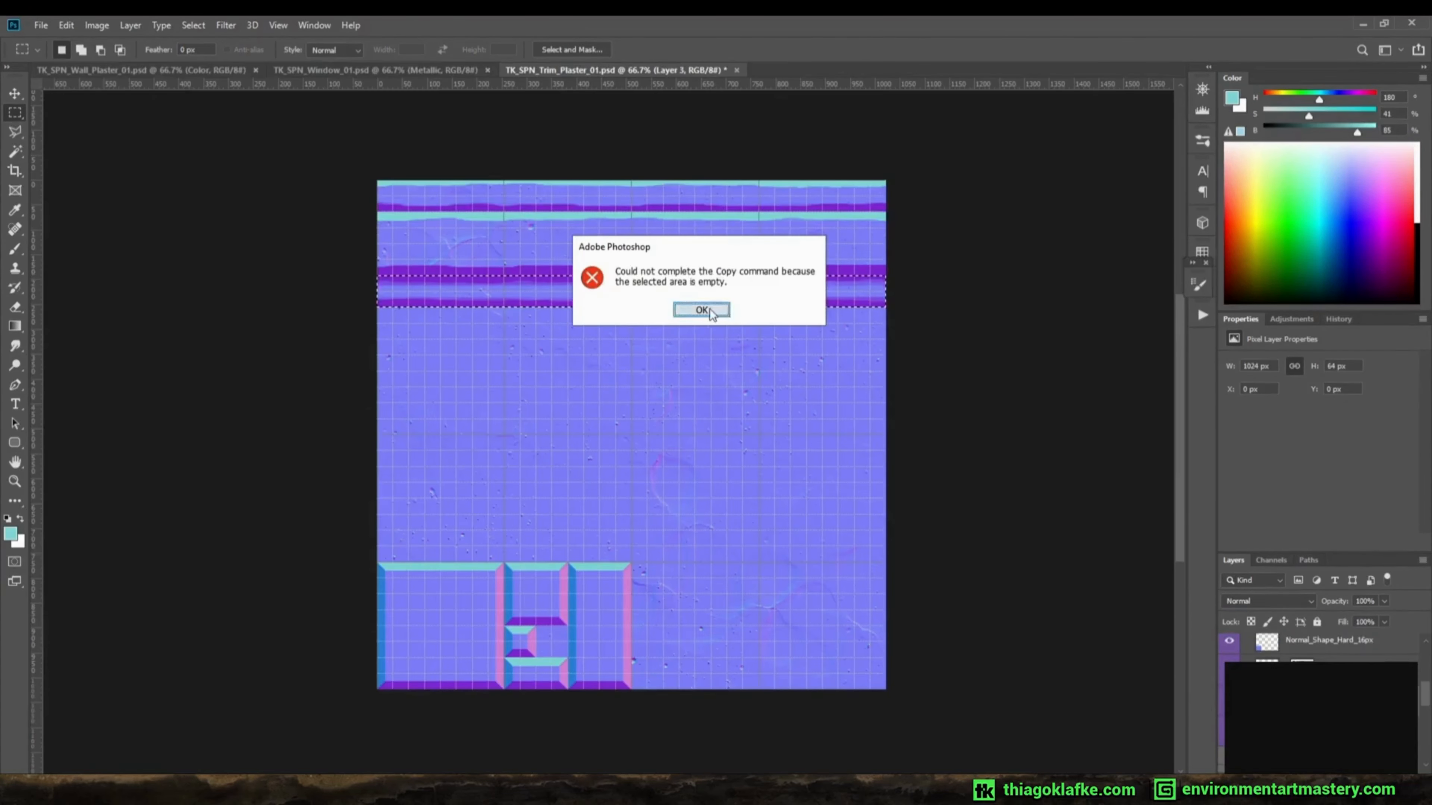
left_click(710, 311)
key("alt+[")
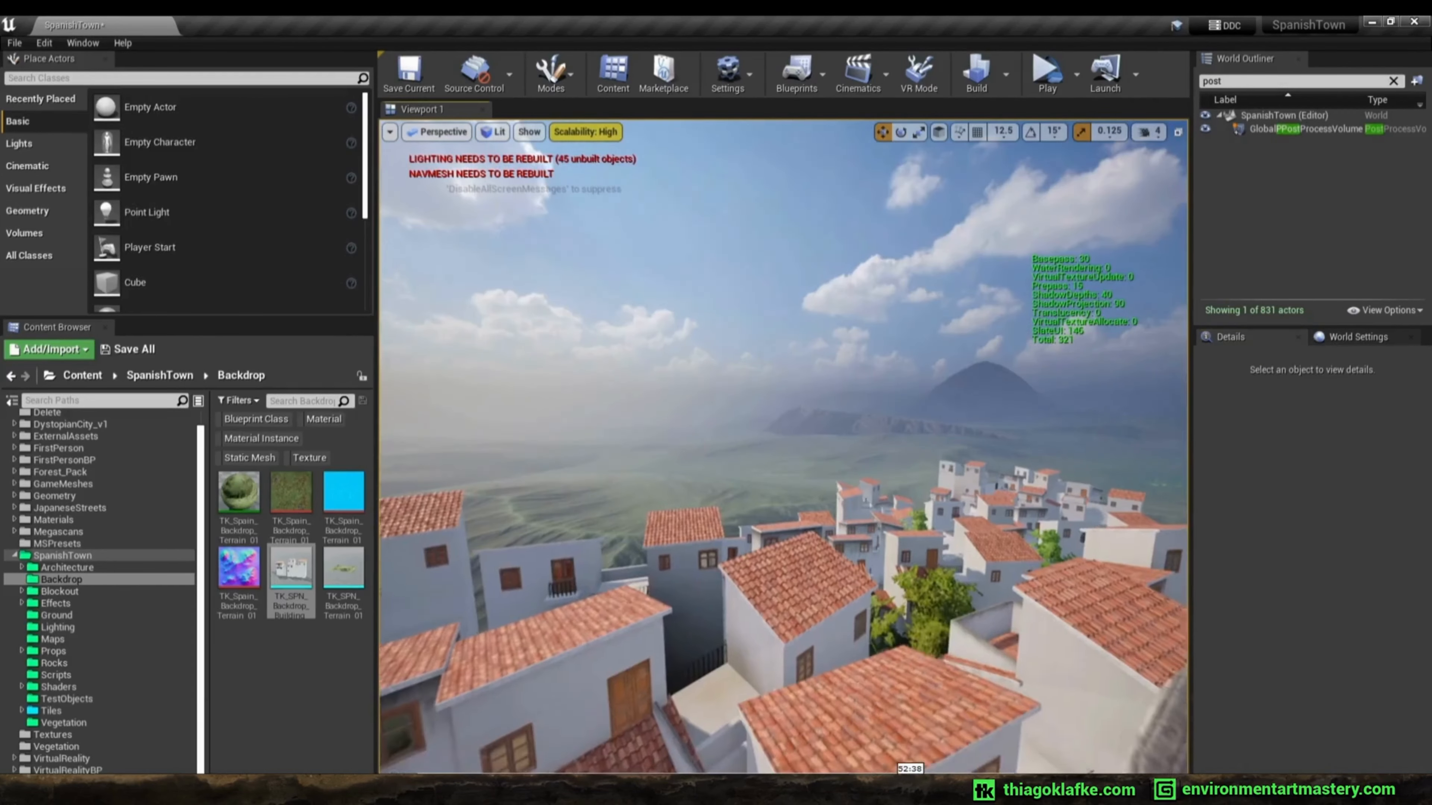
left_click(946, 705)
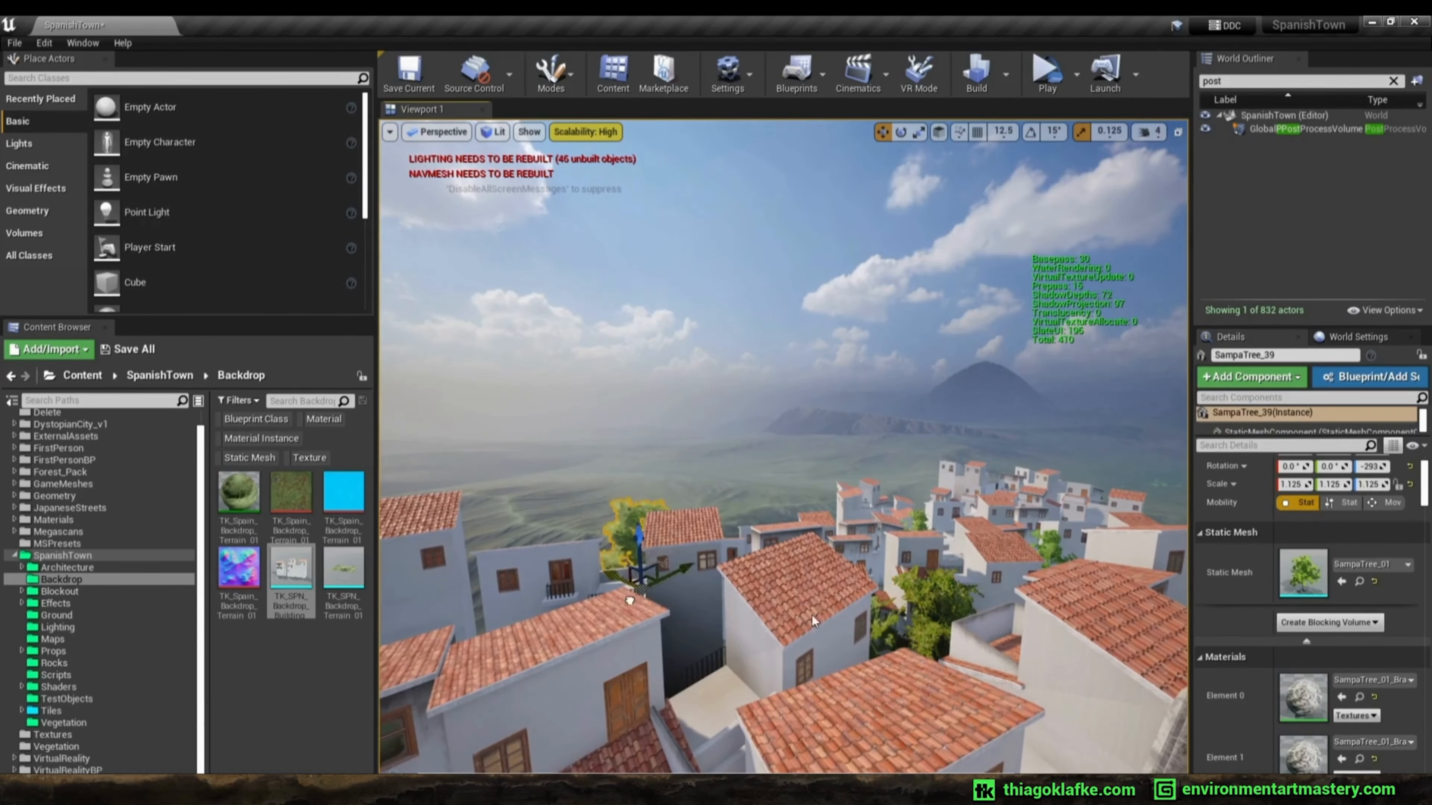